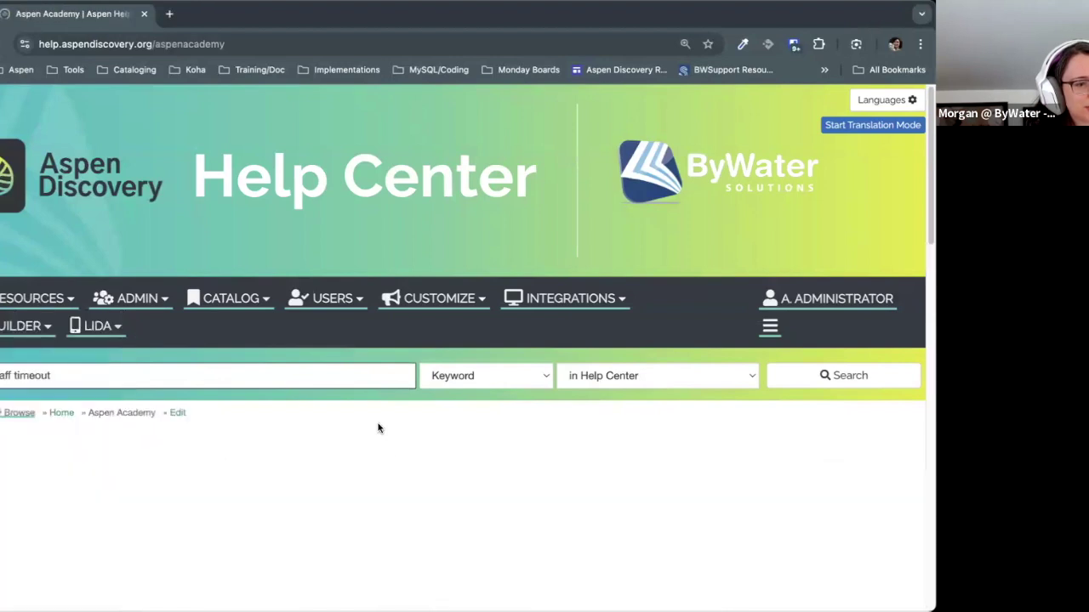
Step: Open the agenda page of the Configuring Your Catalog session from the Aspen Academy session list
scroll(377, 423, "down", 7)
scroll(378, 423, "down", 1)
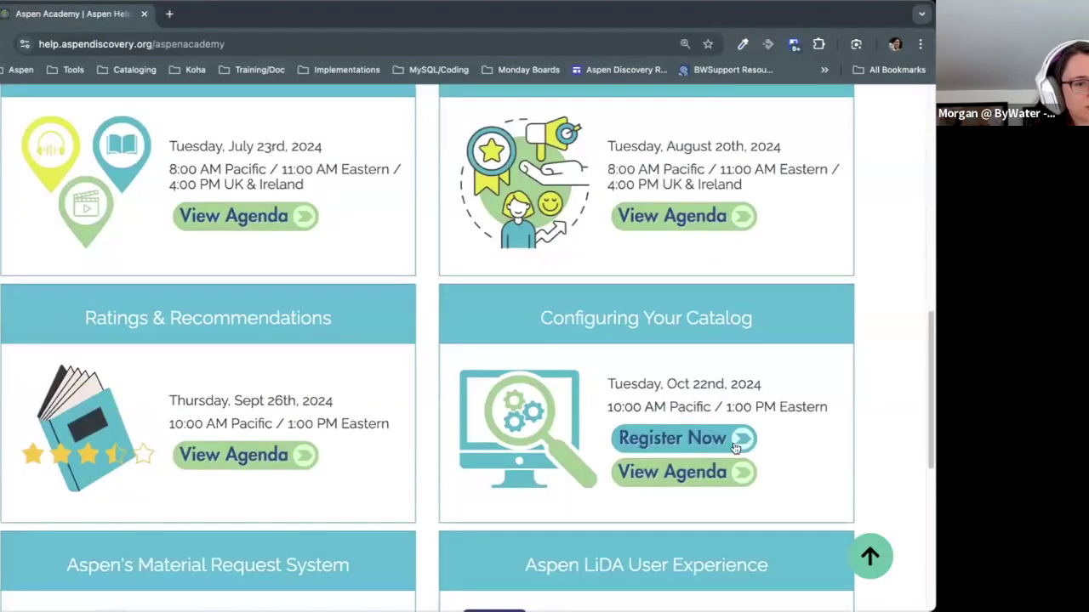
left_click(170, 42)
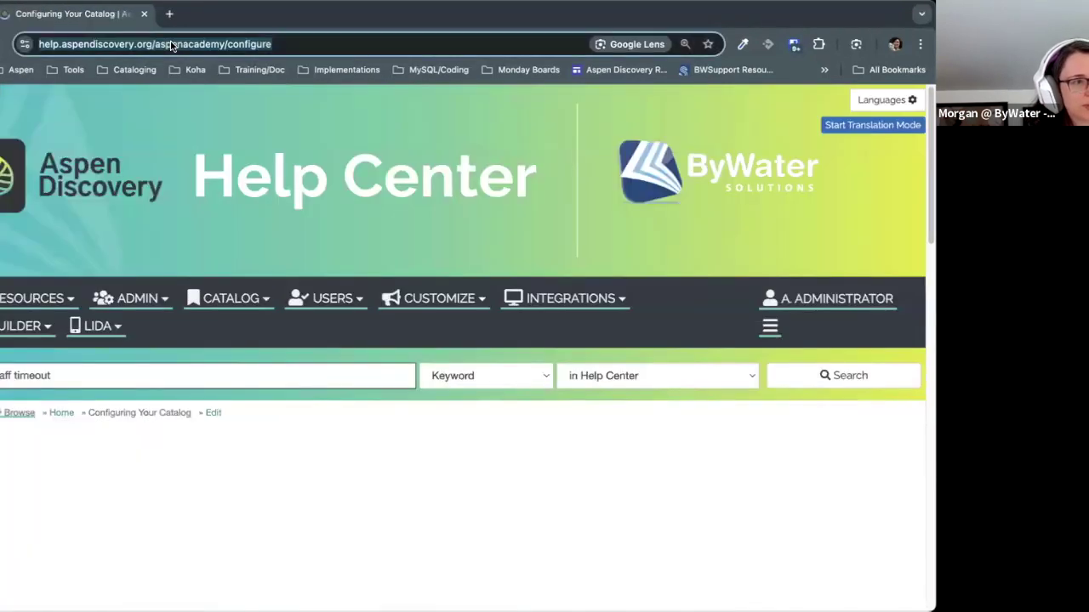
Step: Review the session's agenda topics, required permissions and linked documentation
scroll(535, 205, "down", 3)
scroll(536, 204, "down", 5)
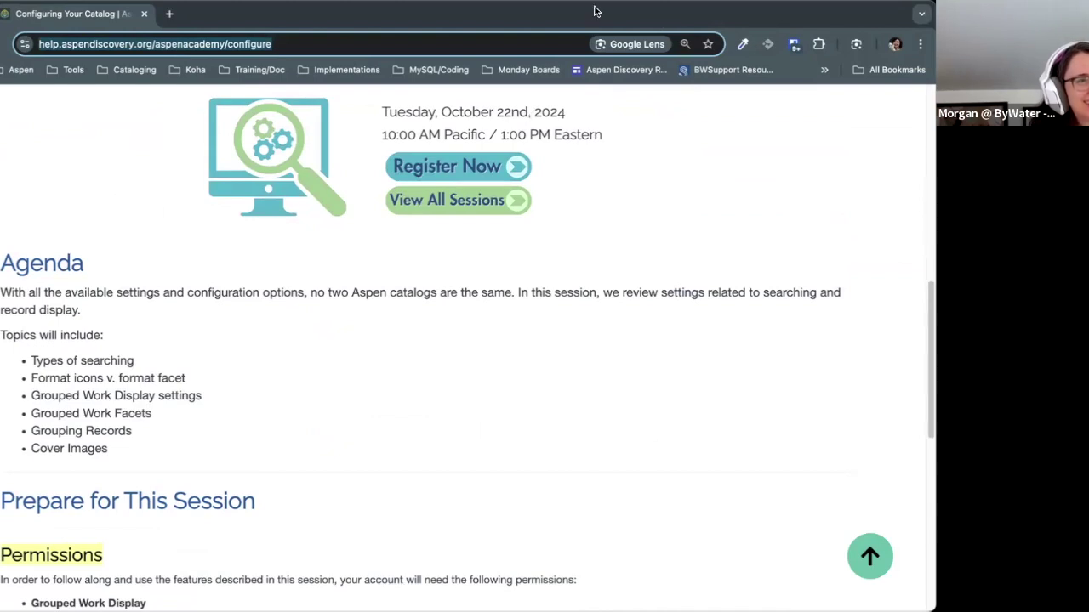
left_click(359, 419)
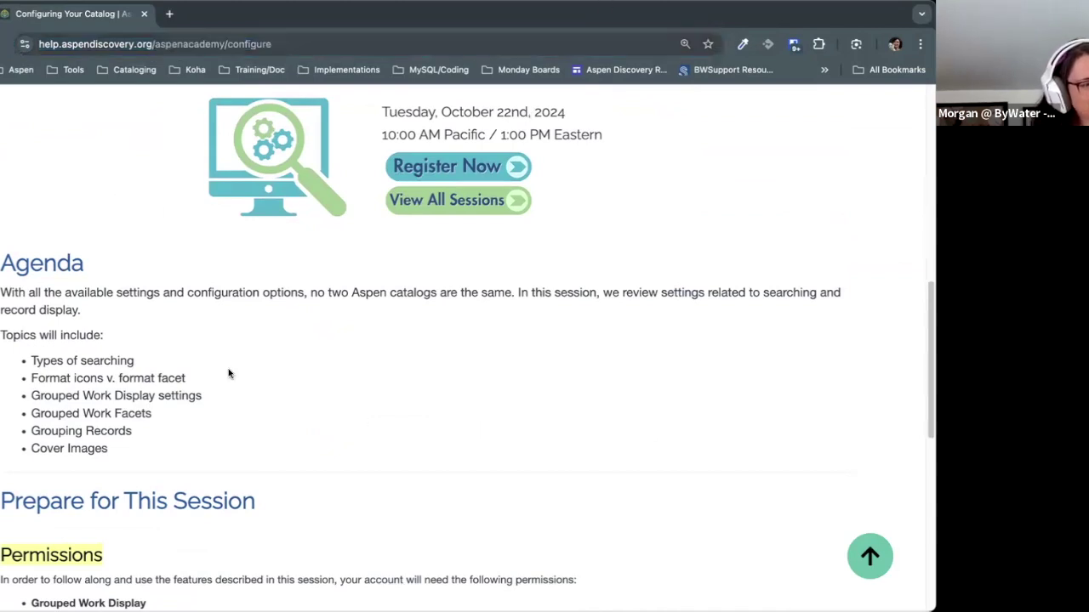
scroll(228, 371, "down", 3)
scroll(309, 486, "down", 3)
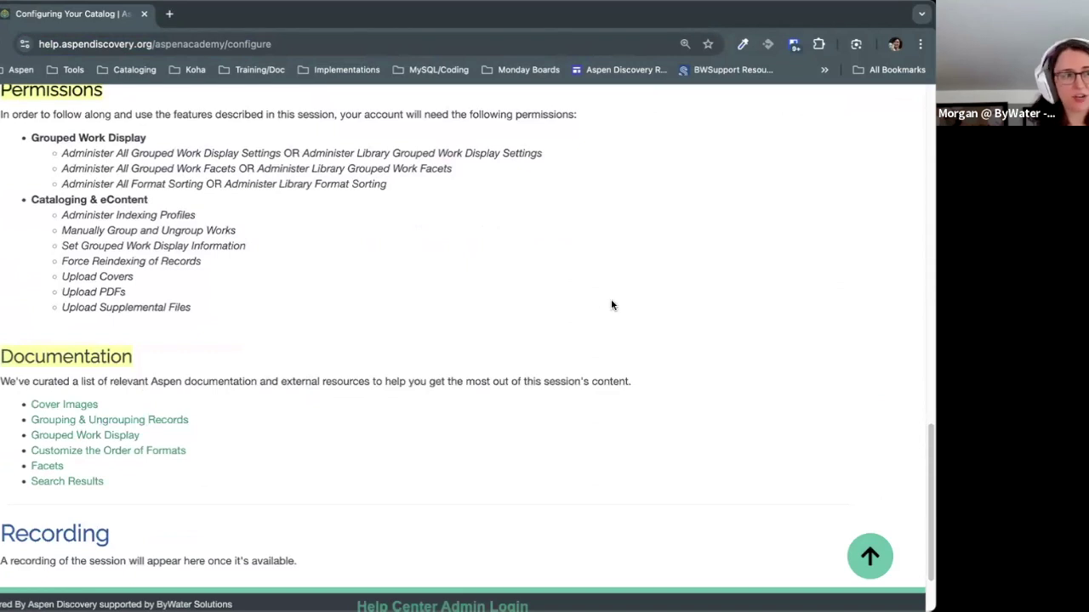
scroll(611, 304, "up", 5)
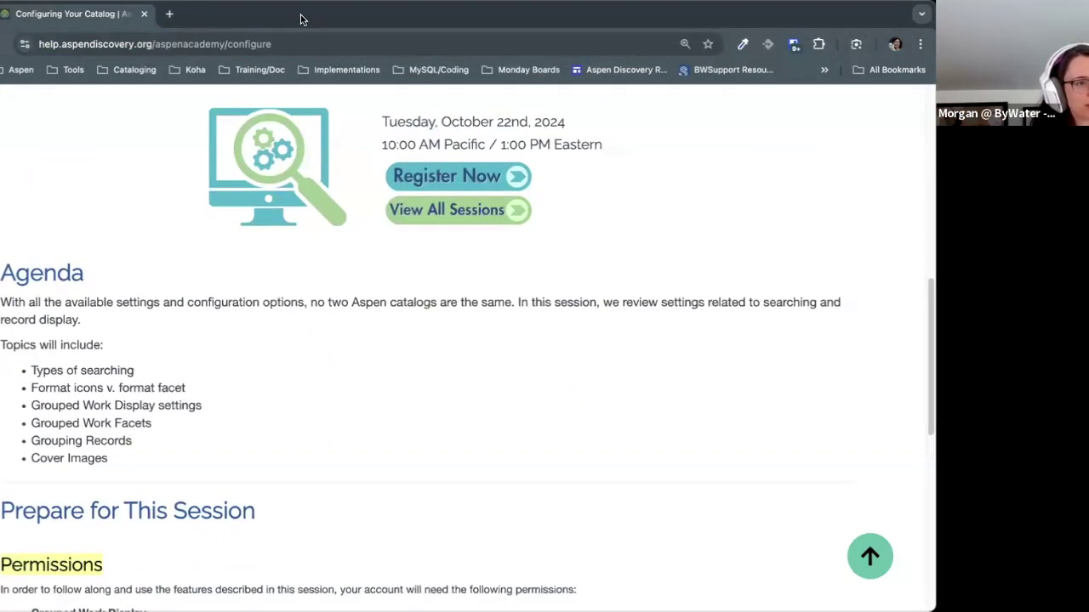
Step: Open beta.aspendiscovery.org in a new browser tab
left_click(202, 38)
left_click(169, 14)
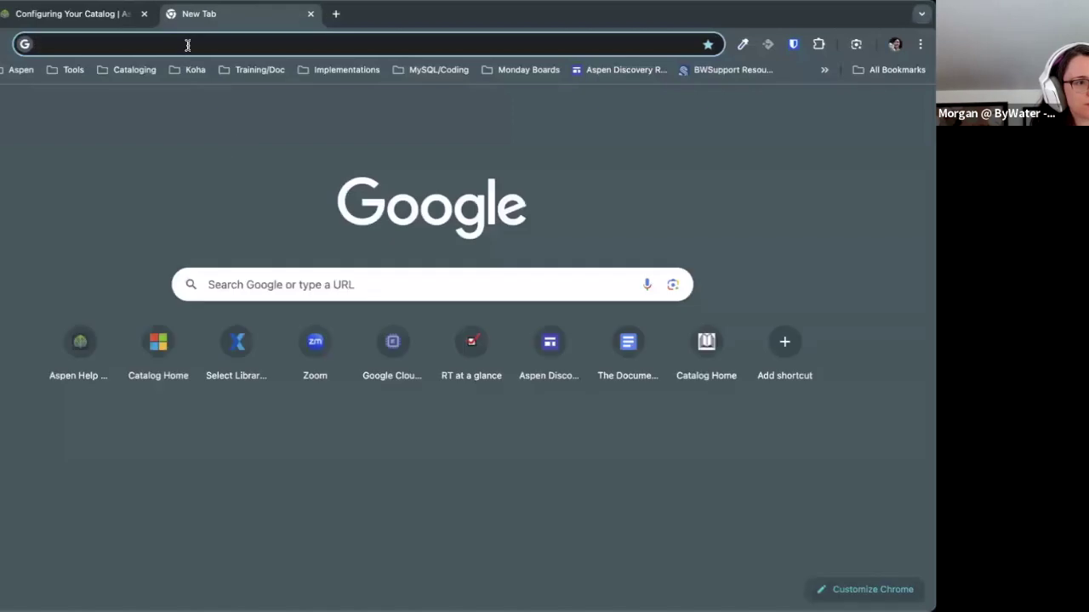
left_click(188, 43)
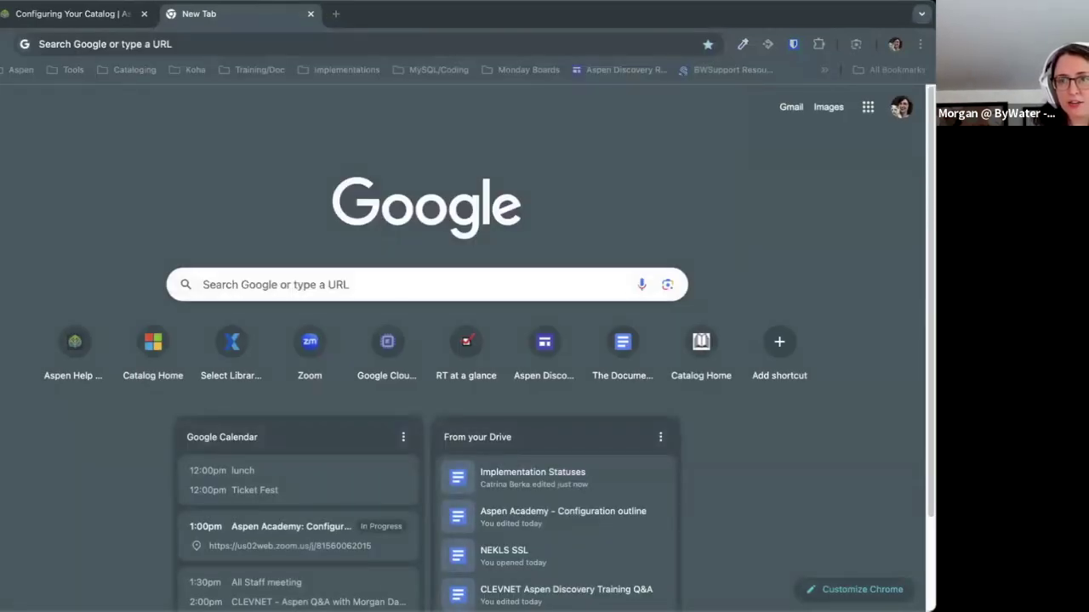
left_click(248, 44)
type("be")
key("Return")
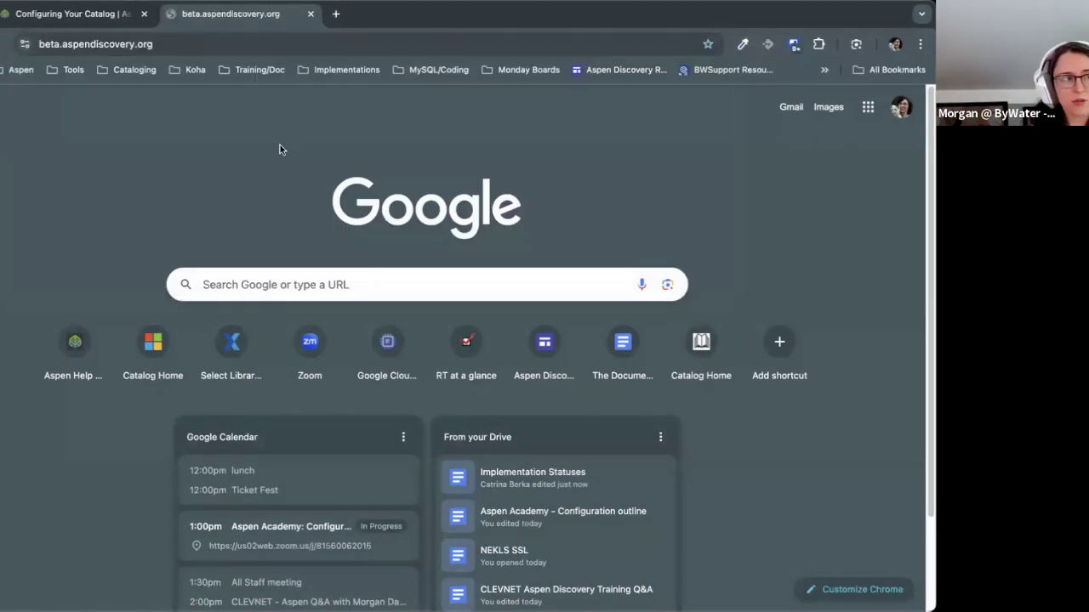
Step: Examine the search source options offered in the catalog's search bar, from Library Catalog to WorldCat
left_click(673, 233)
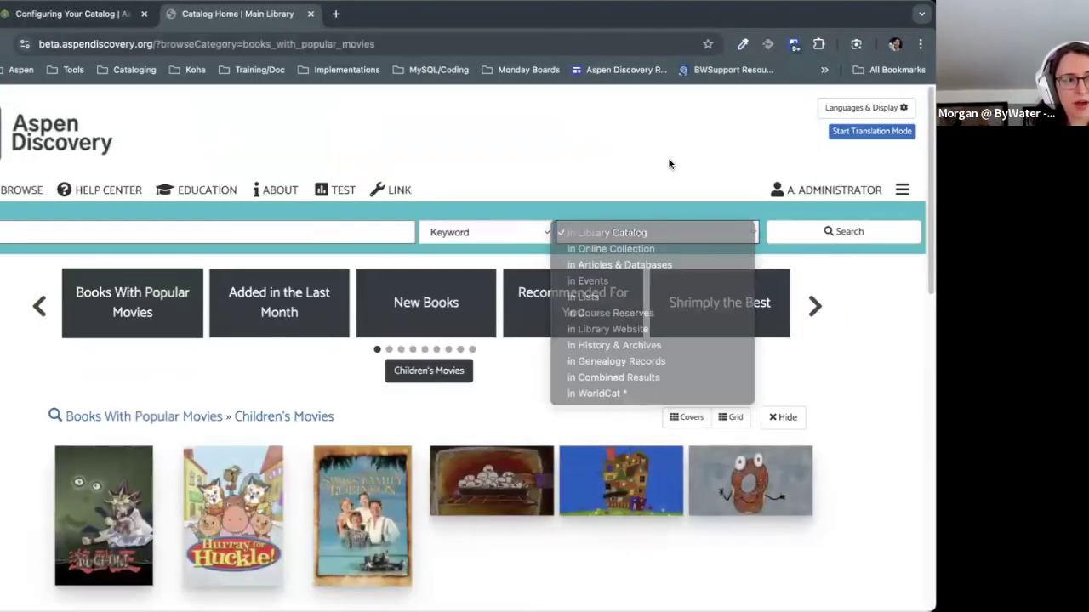
left_click(655, 235)
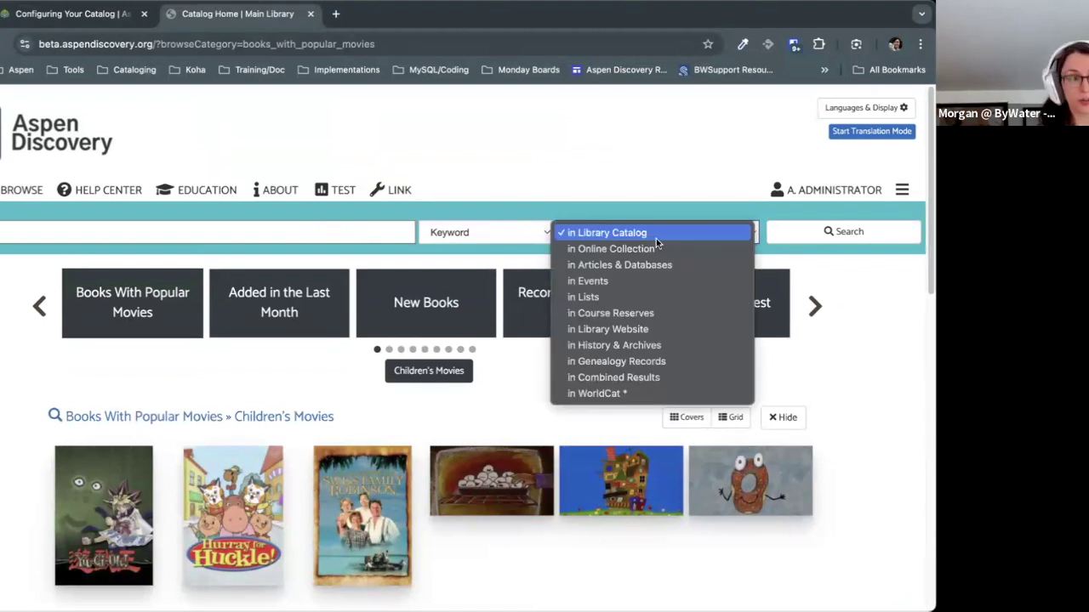
left_click(658, 170)
left_click(654, 233)
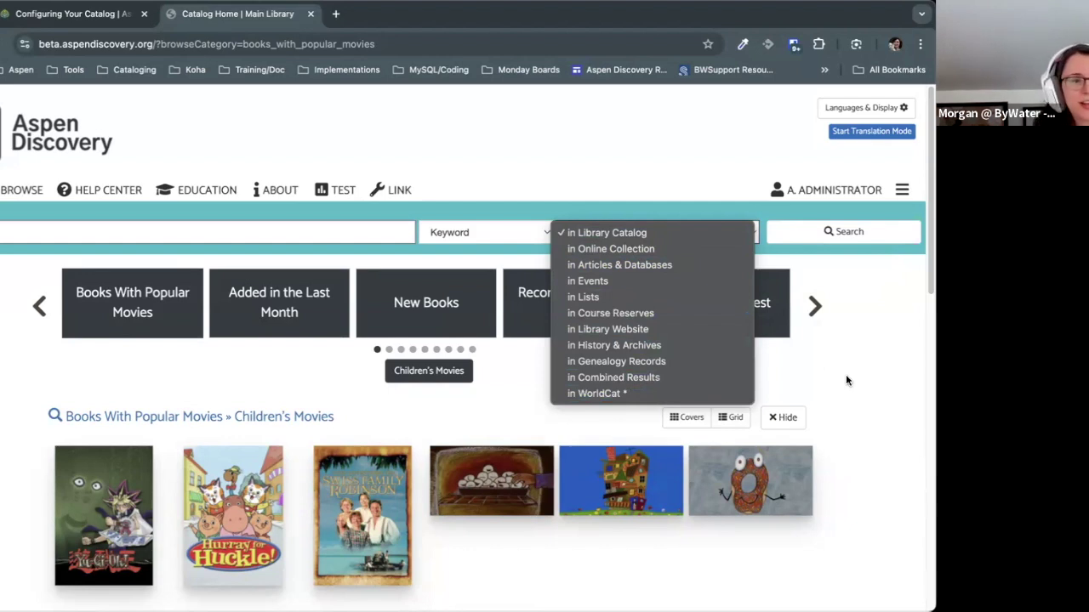
left_click(799, 295)
left_click(683, 236)
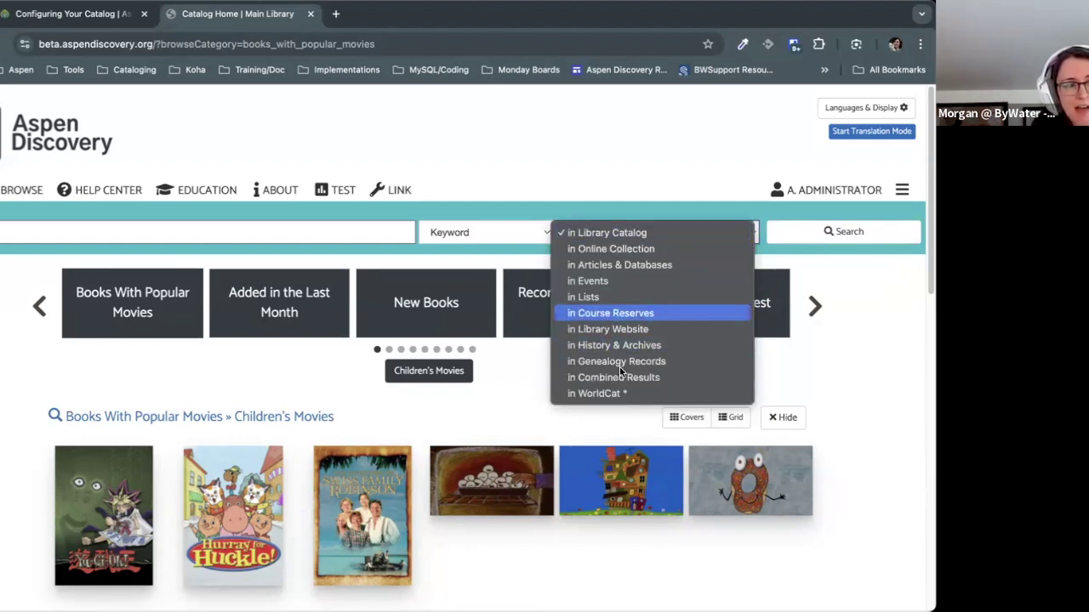
left_click(887, 359)
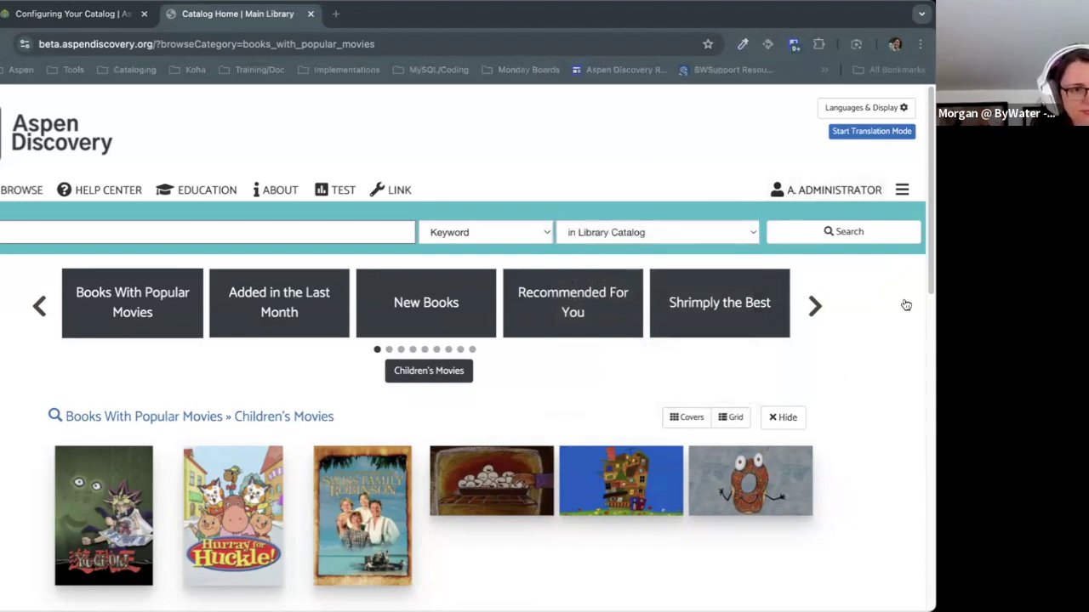
Step: Go to the Aspen Discovery Administration home page and enlarge the page zoom to 125%
left_click(902, 190)
left_click(815, 231)
scroll(154, 306, "down", 1)
left_click(77, 302)
key("ctrl+plus")
key("ctrl+plus")
scroll(146, 356, "down", 2)
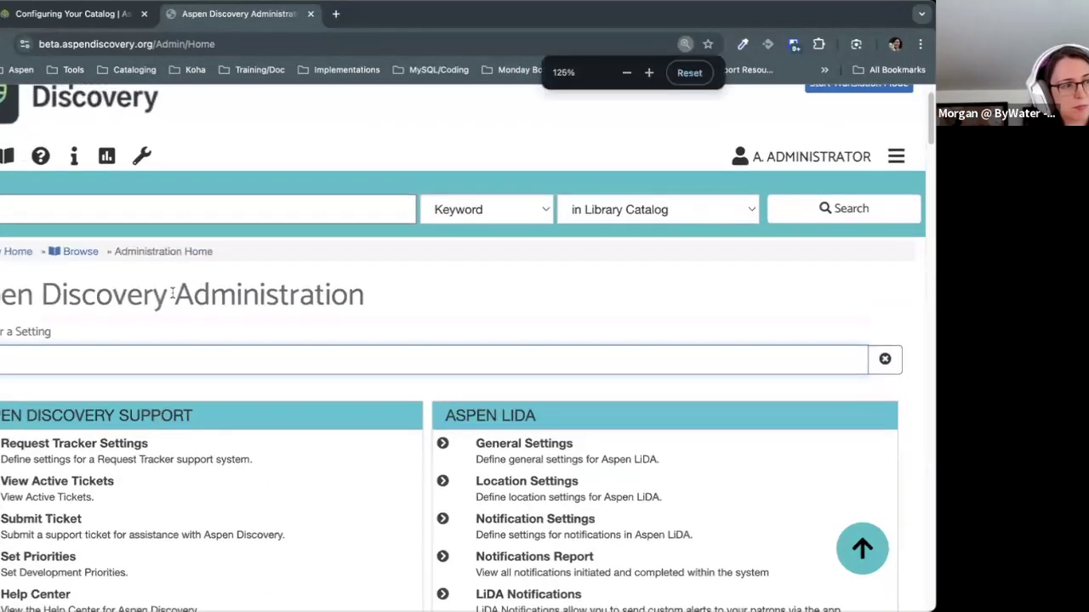
Step: Search the administration settings for "sys" and open Library Systems
type("sys")
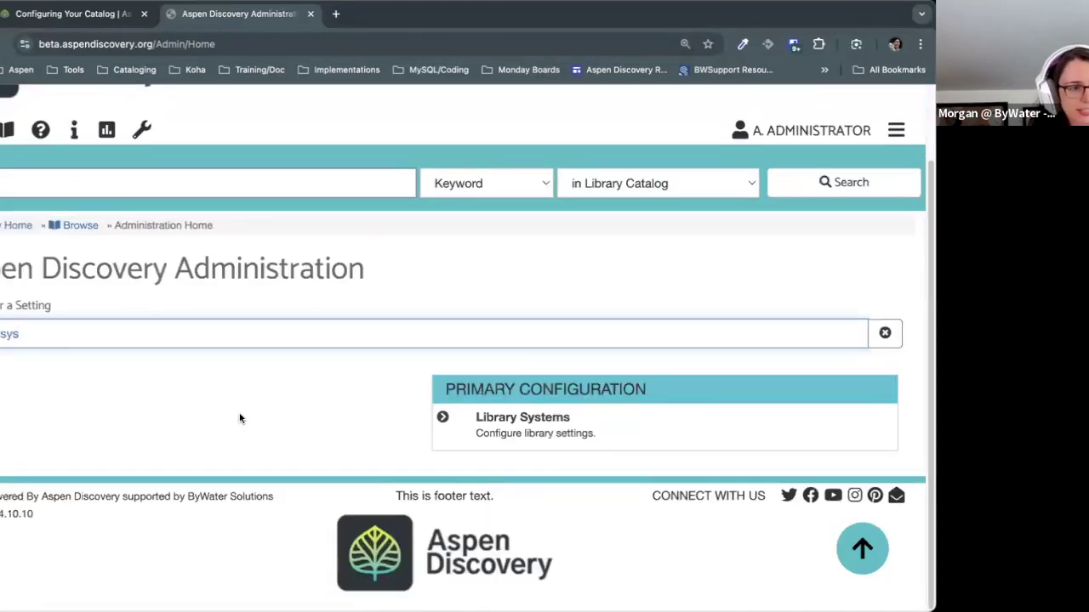
left_click(502, 419)
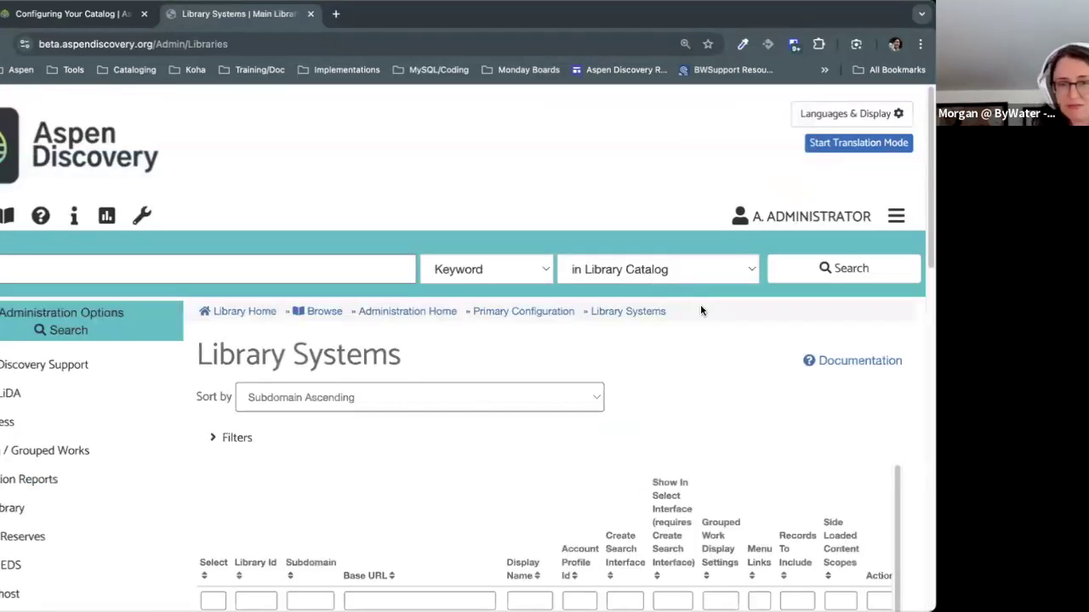
scroll(691, 329, "down", 1)
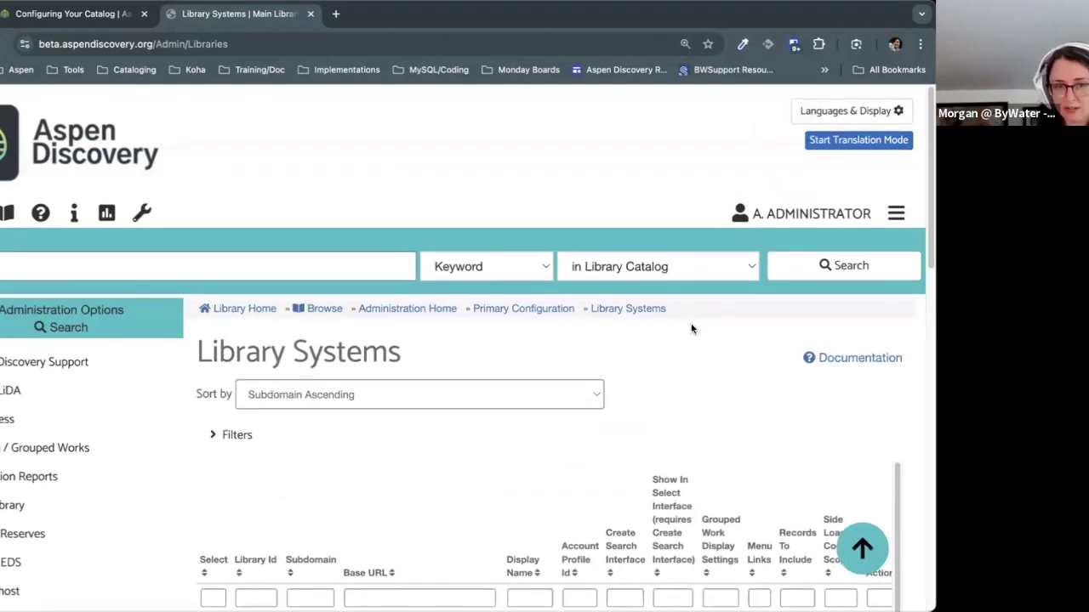
Step: Check the available search sources again from the Library Systems page, keeping Library Catalog selected
left_click(653, 267)
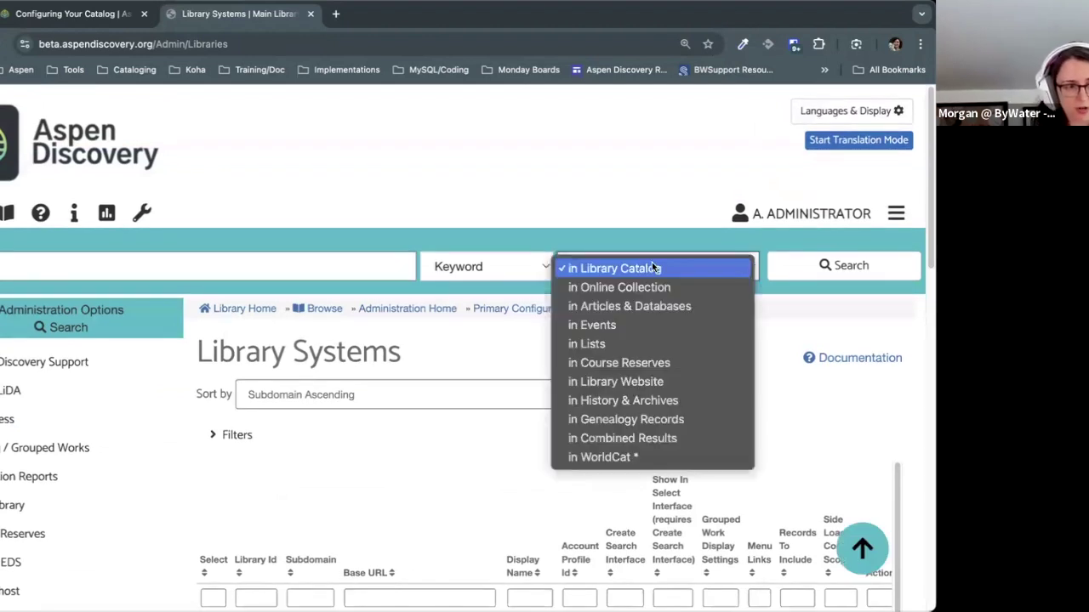
left_click(763, 366)
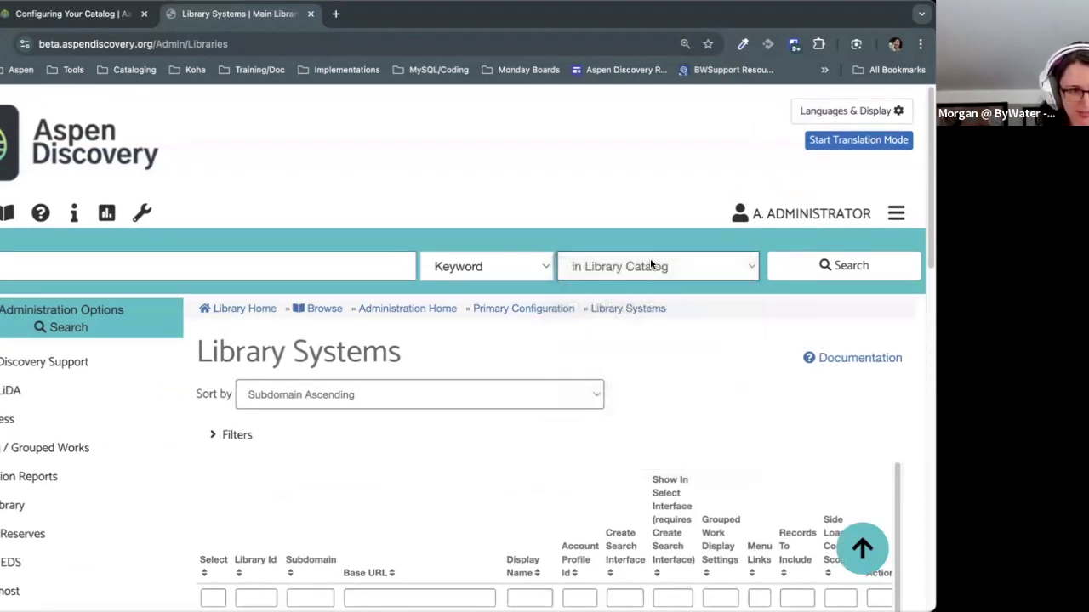
left_click(651, 266)
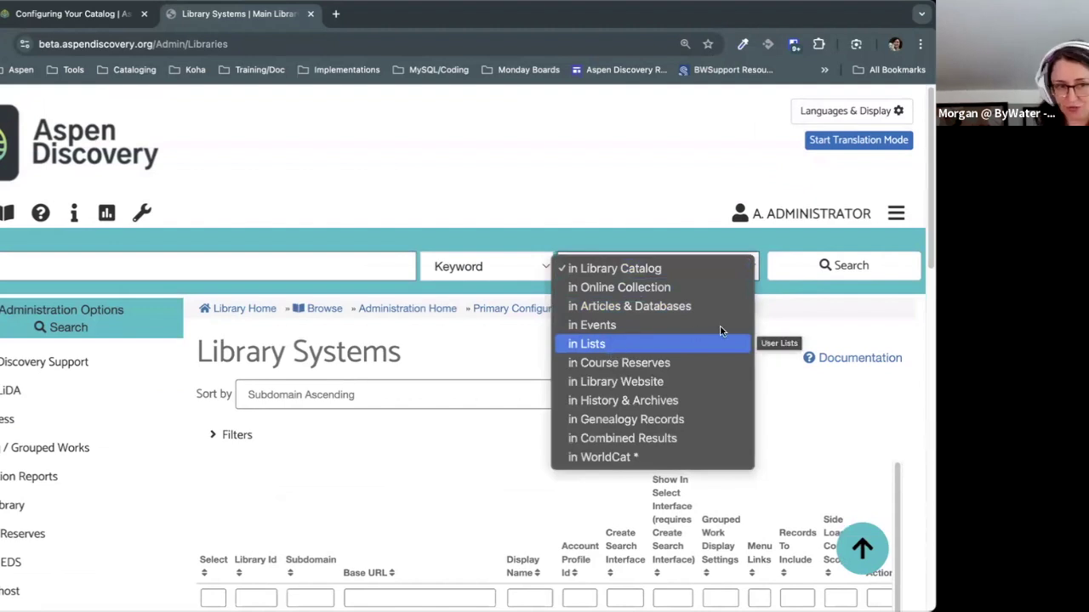
left_click(783, 328)
Step: Open the Main Library system with the beta subdomain for editing
scroll(666, 247, "down", 2)
scroll(666, 247, "down", 3)
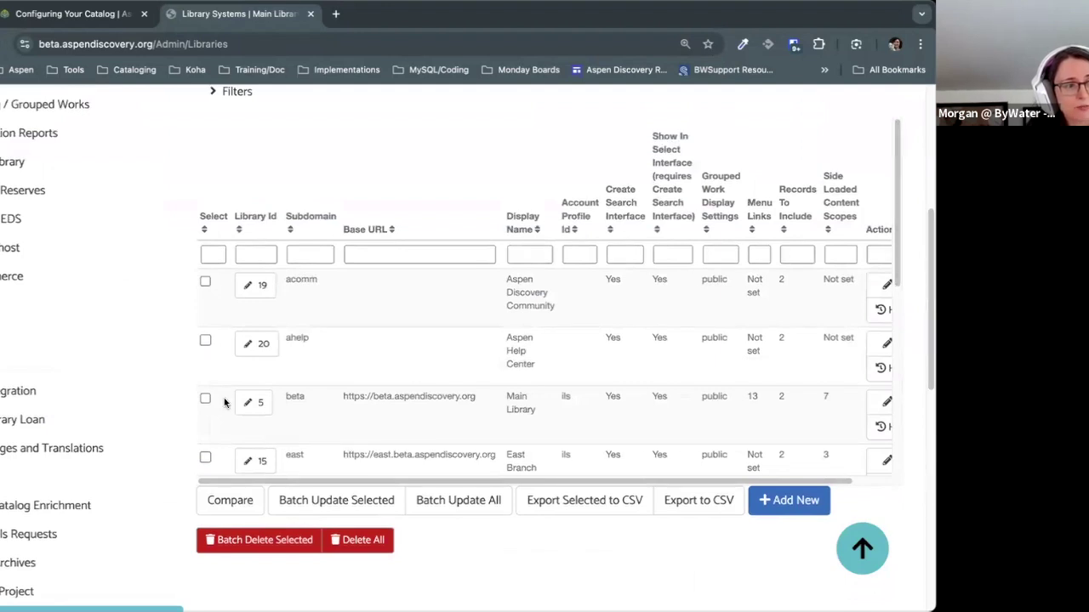
left_click(457, 423)
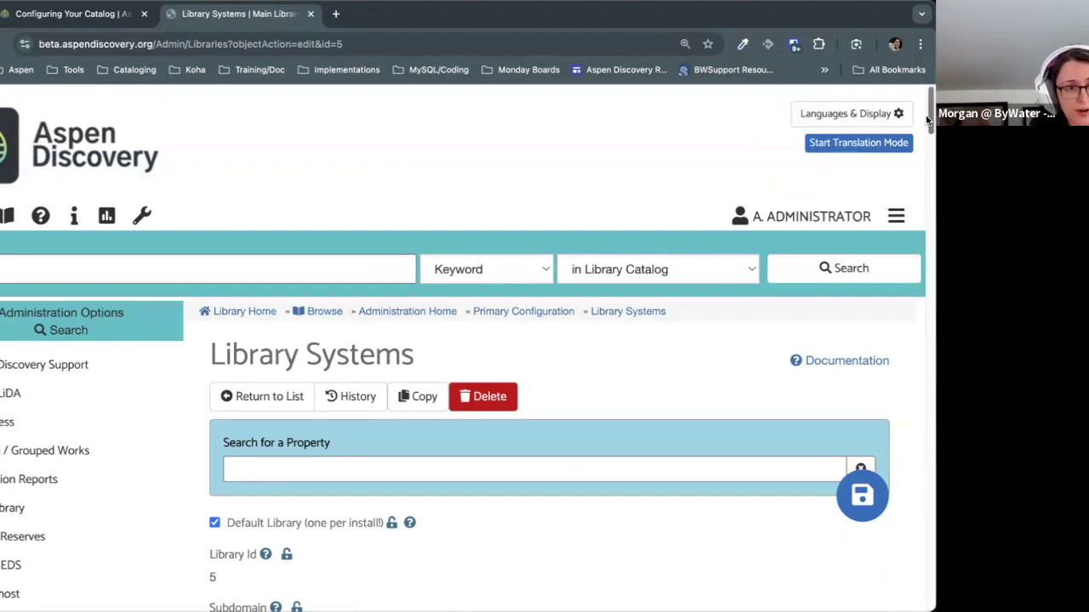
Step: Expand the Searching section in the Main Library's settings
left_click_drag(927, 120, 927, 127)
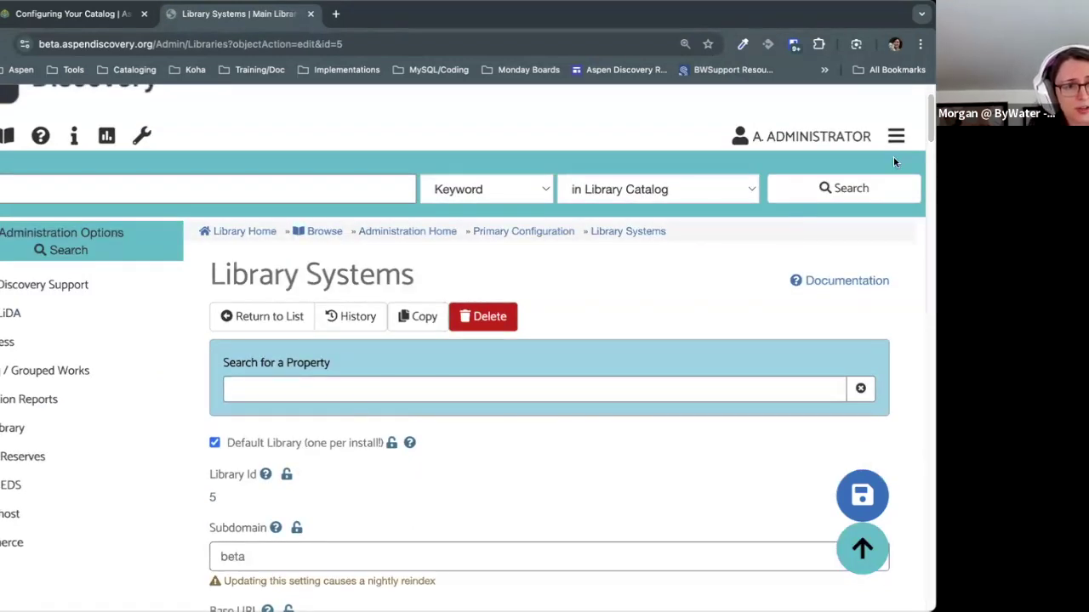
left_click_drag(925, 102, 924, 241)
scroll(923, 245, "up", 10)
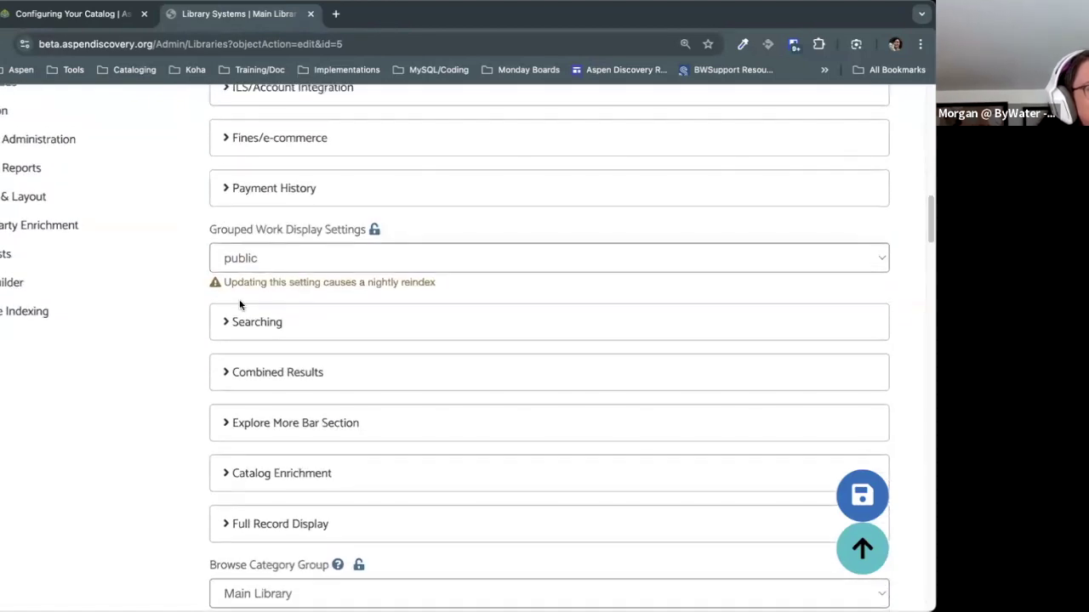
left_click(357, 333)
scroll(291, 340, "down", 2)
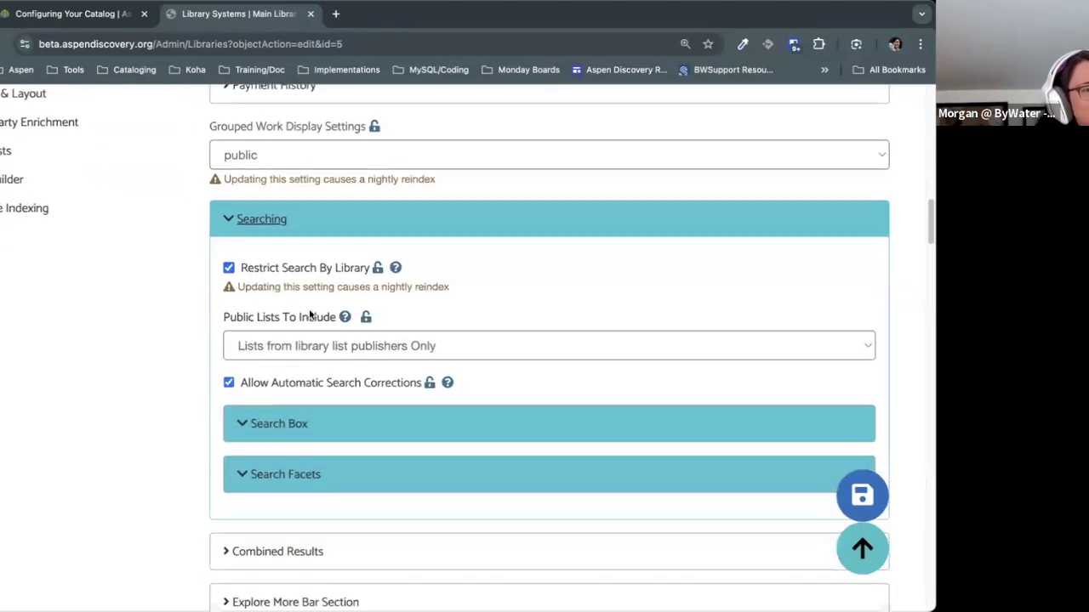
Step: Review the choices for the Public Lists To Include setting without changing it
left_click_drag(223, 318, 338, 321)
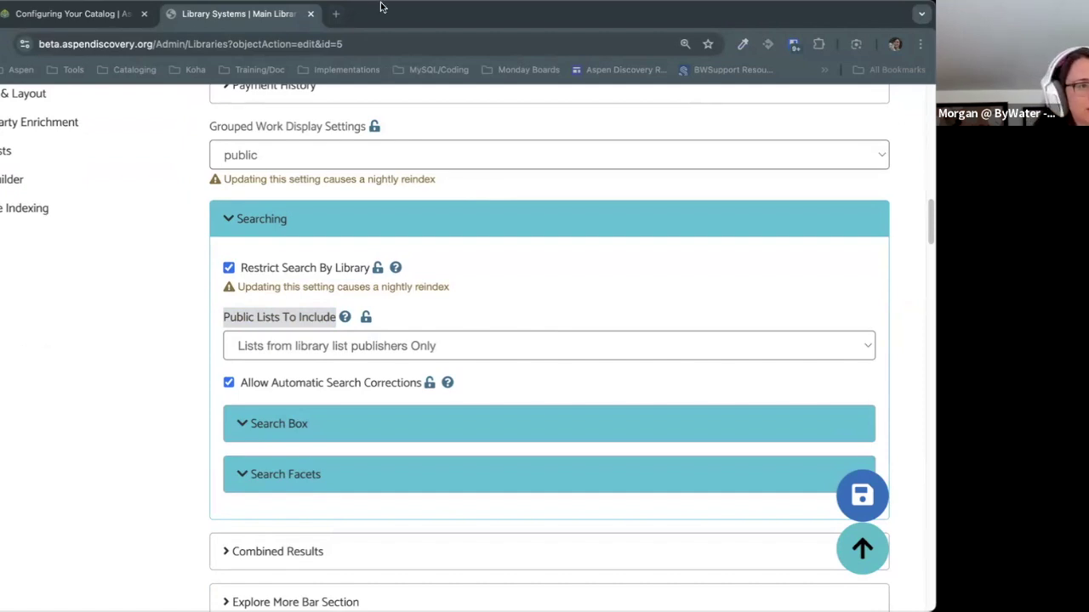
left_click(438, 357)
left_click(548, 282)
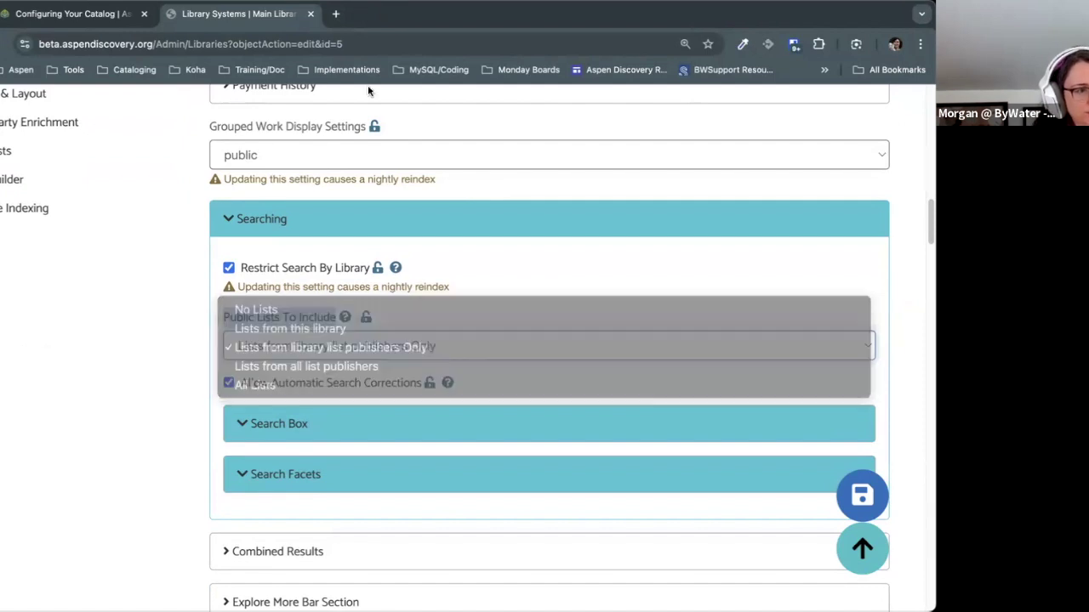
left_click(336, 15)
type("https://help.aspendiscovery.org/help/users/lists#Cell-971-PanelBody")
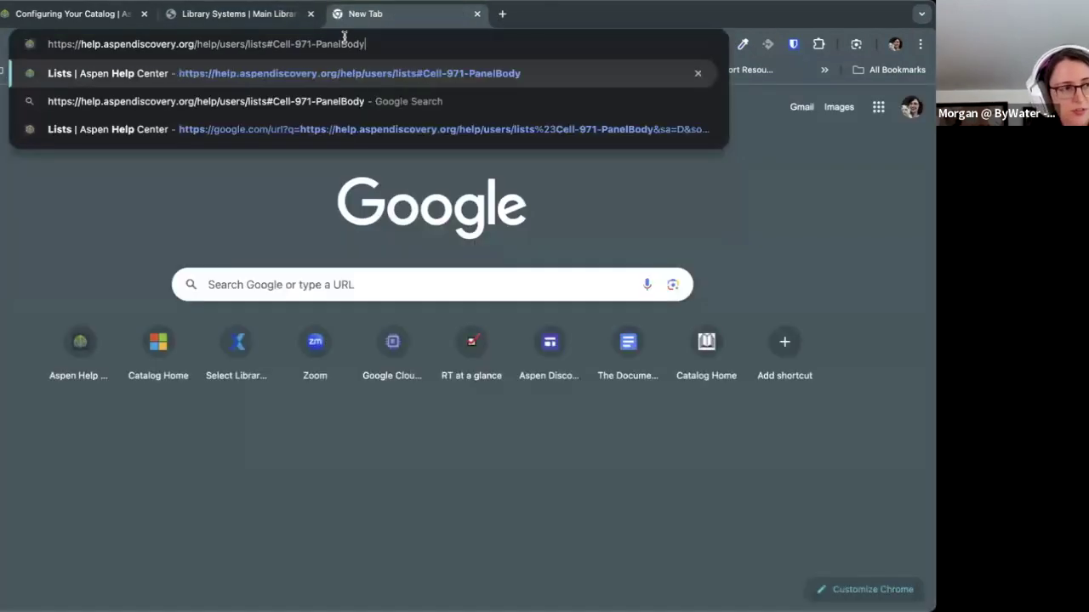
key("Return")
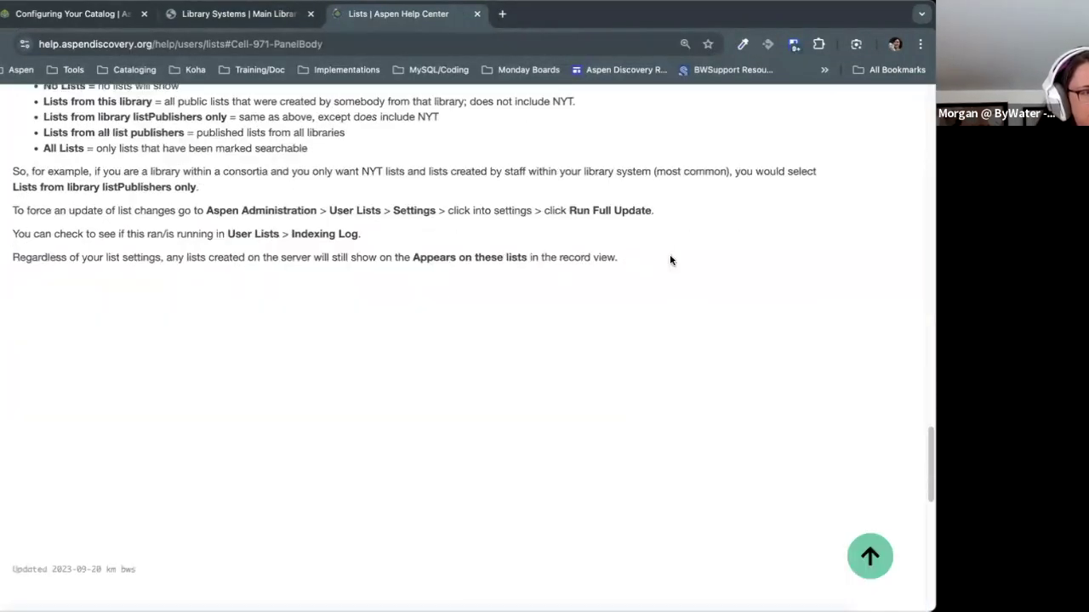
Step: Read the definitions of the No Lists, Lists from this library and Lists from library listPublishers only options, highlighting the relevant text
left_click_drag(181, 323, 40, 323)
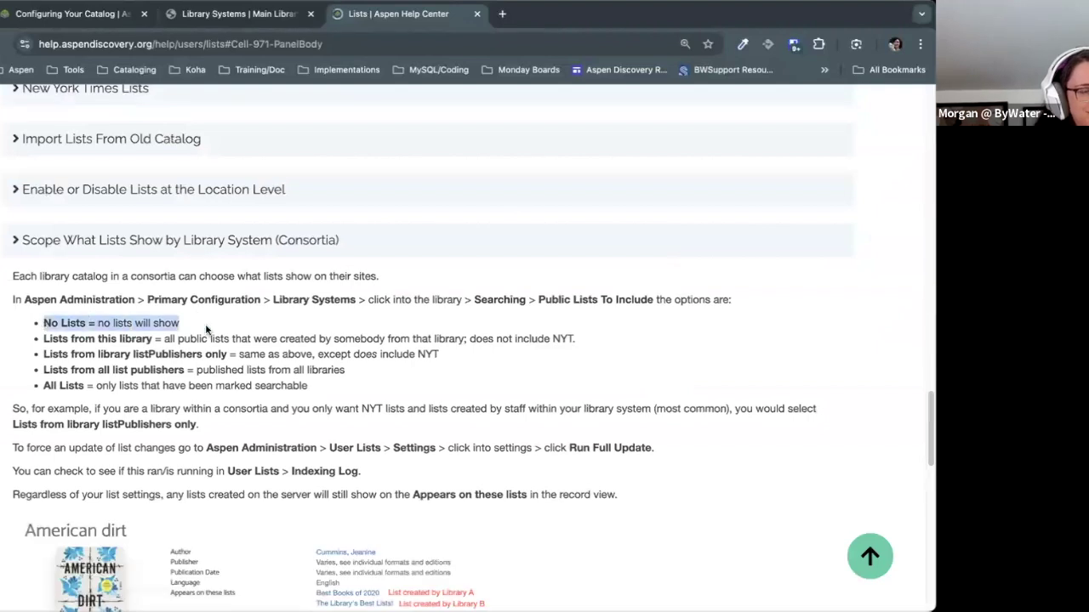
left_click(204, 327)
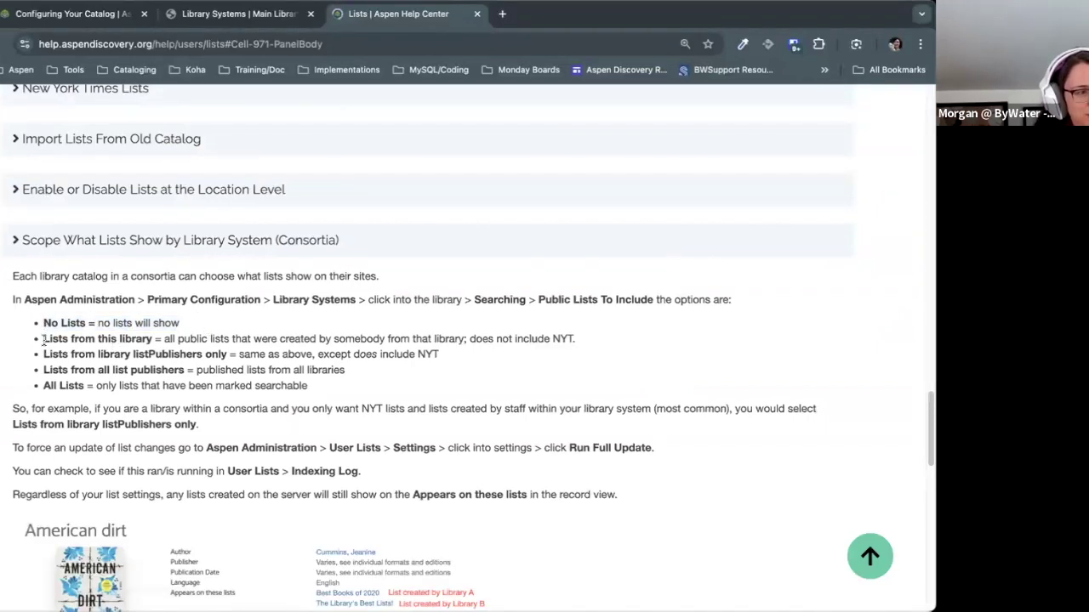
left_click_drag(576, 338, 42, 337)
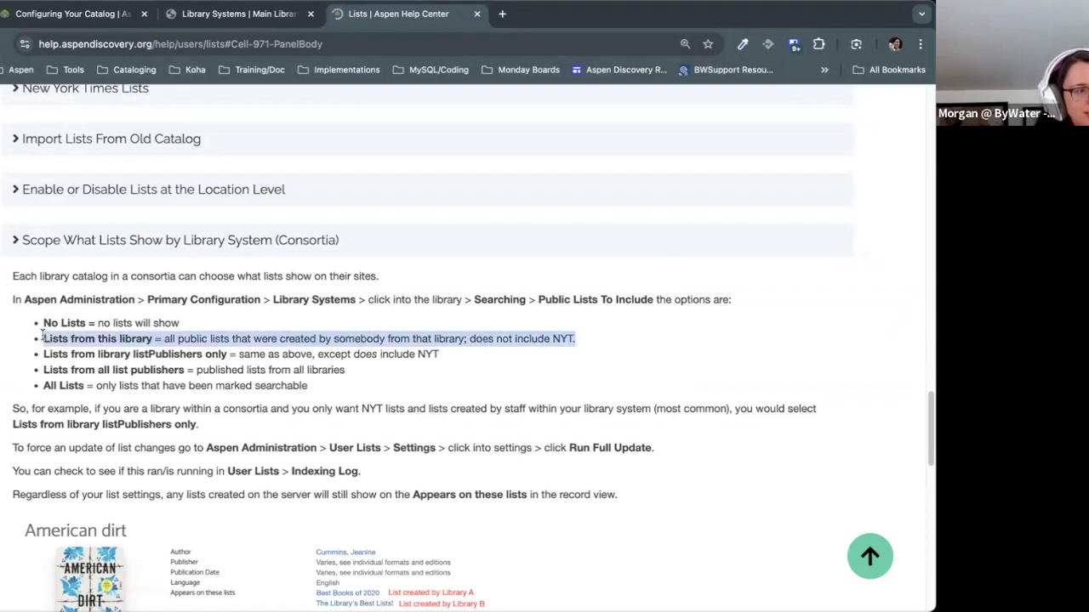
left_click(98, 352)
double_click(157, 354)
left_click(158, 339)
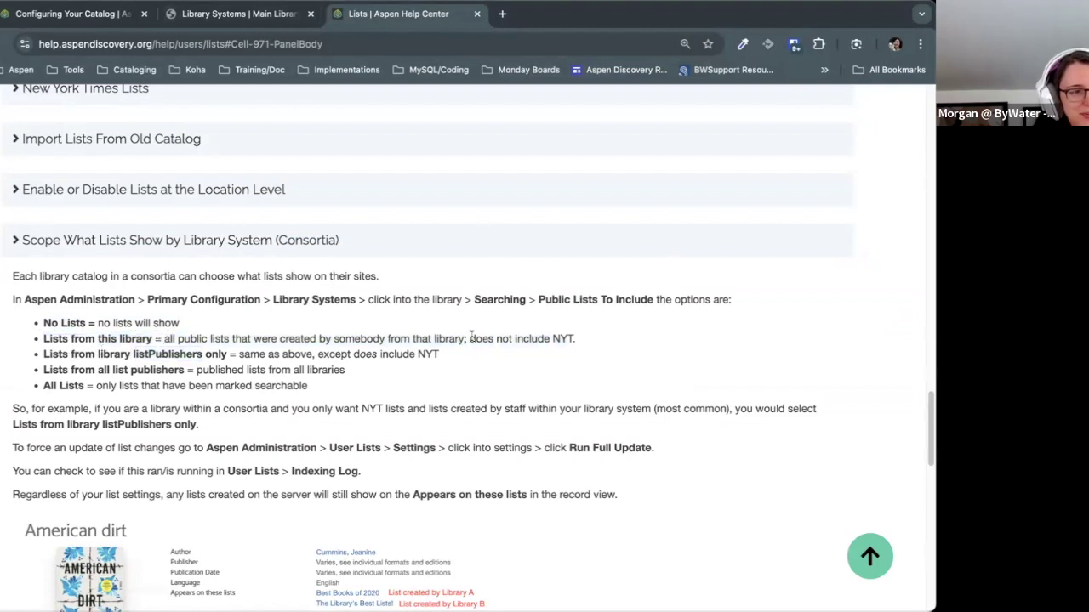
left_click_drag(471, 336, 630, 337)
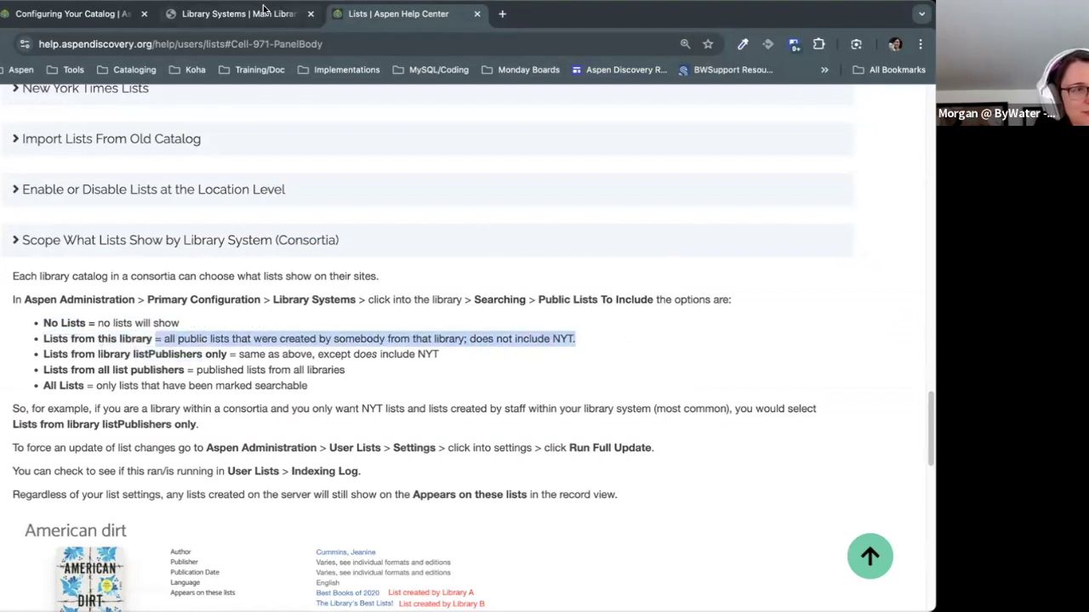
Step: Reread the definitions of Lists from this library and Lists from library listPublishers only, highlighting each description
left_click(471, 344)
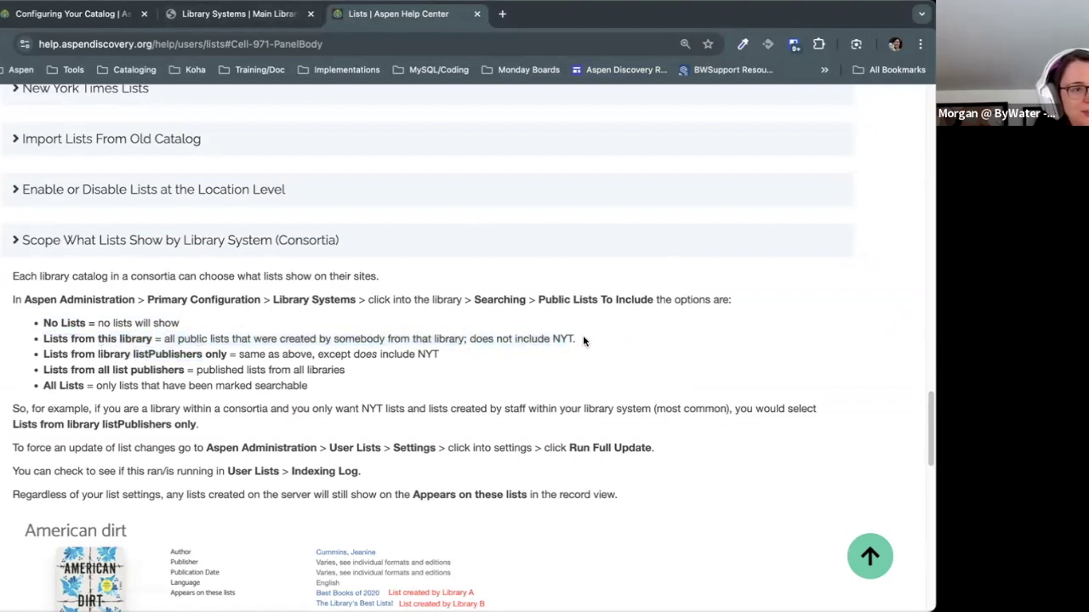
left_click_drag(171, 337, 464, 341)
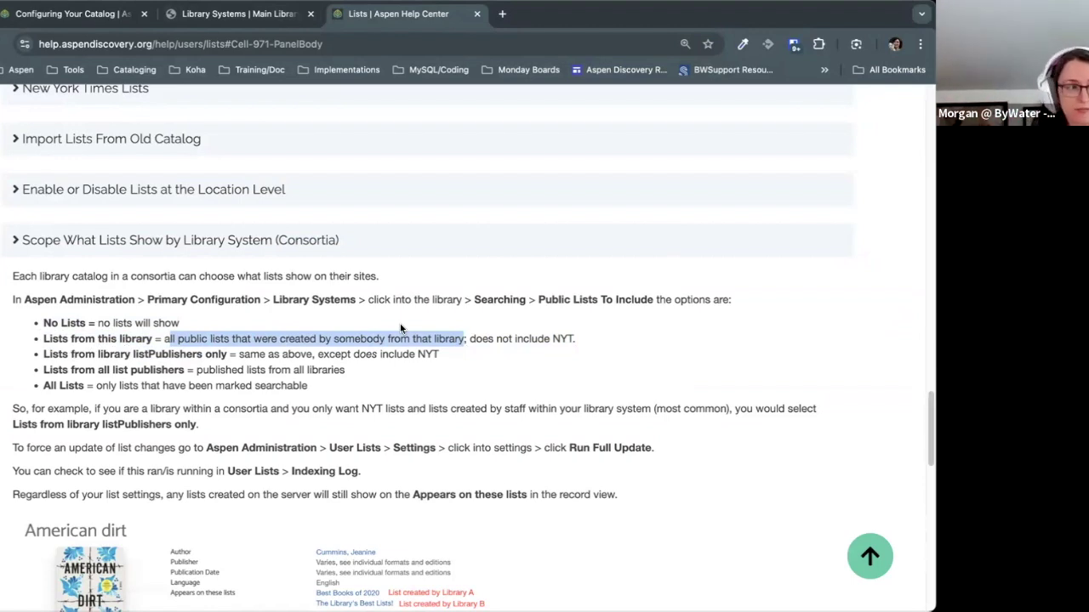
left_click_drag(466, 338, 176, 340)
left_click_drag(576, 339, 41, 353)
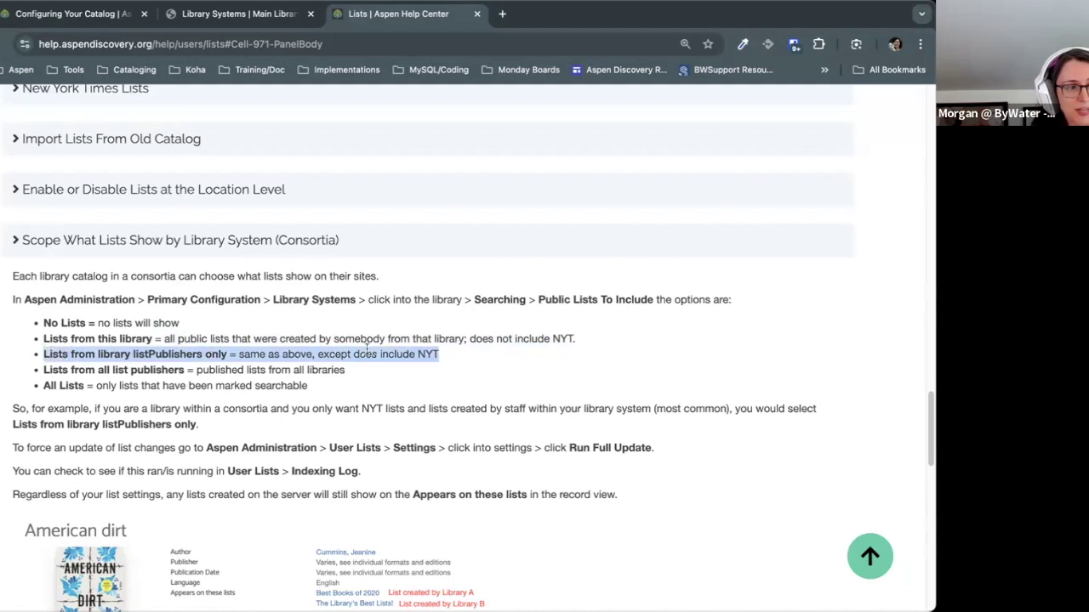
left_click(427, 356)
left_click_drag(442, 356, 47, 355)
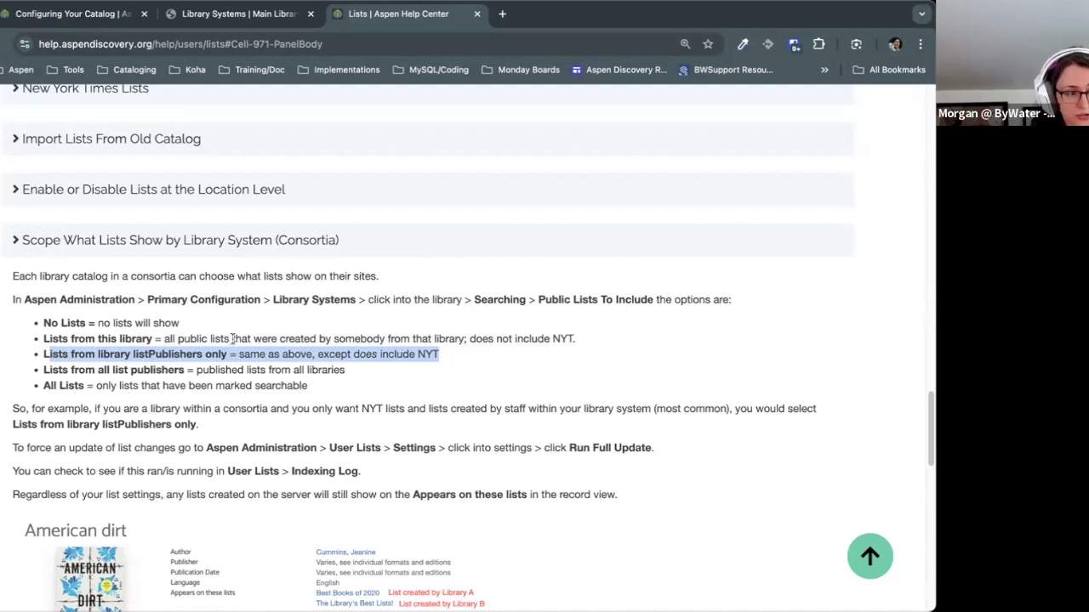
Step: Read the definitions of Lists from all list publishers and All Lists on the help page, highlighting the option text
left_click_drag(359, 372, 27, 378)
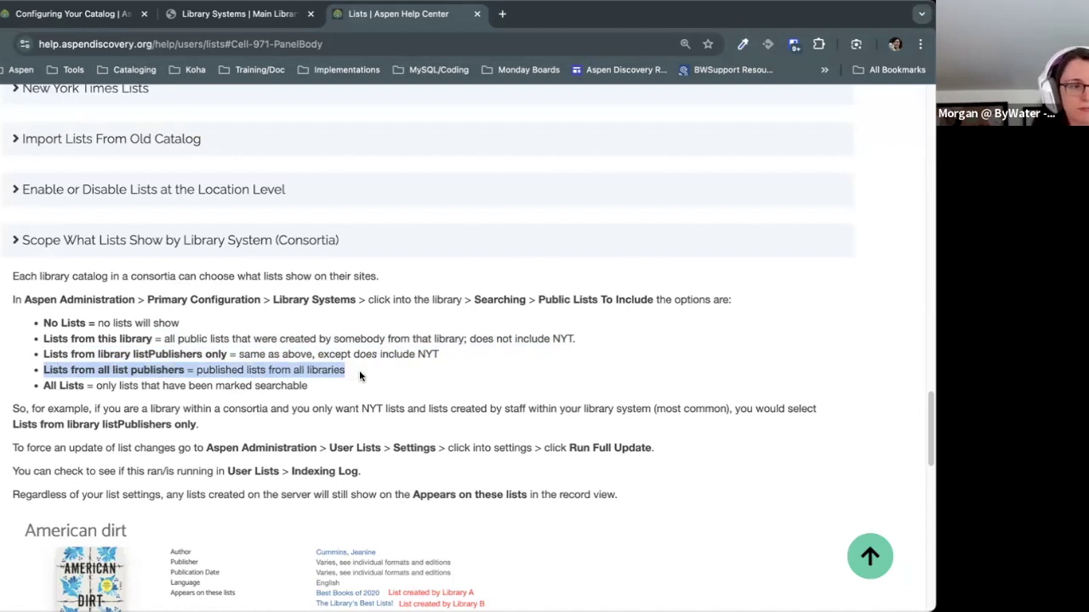
left_click(195, 371)
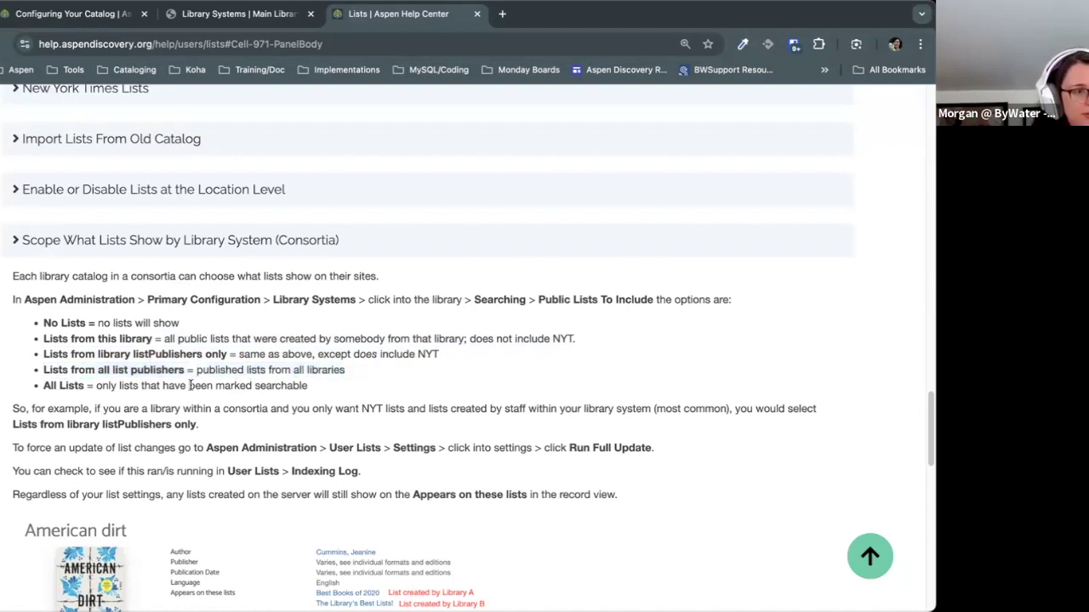
left_click_drag(88, 385, 30, 384)
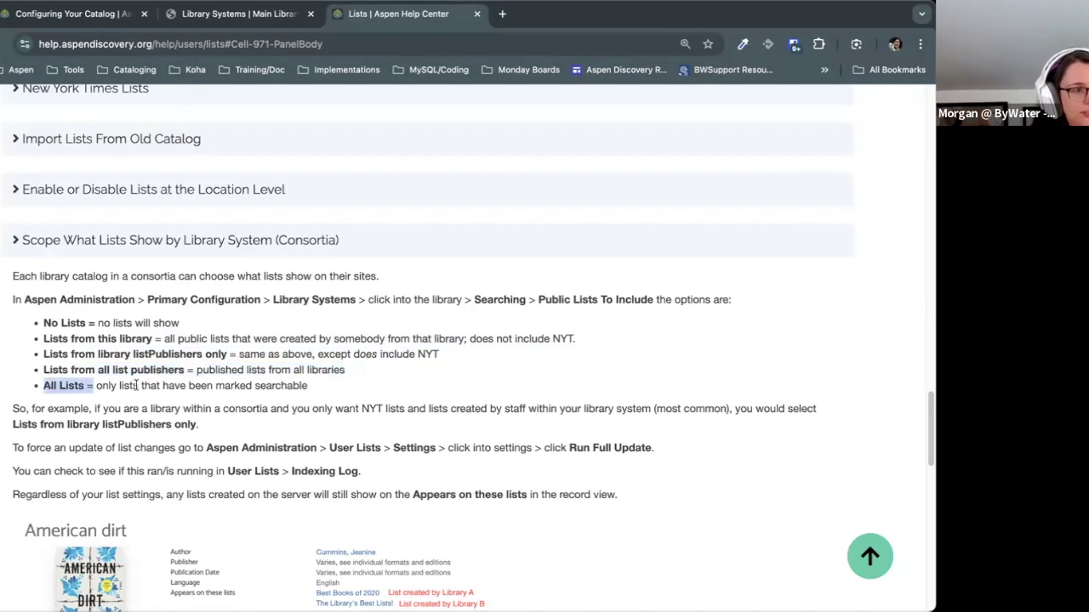
left_click_drag(90, 384, 68, 385)
left_click(280, 382)
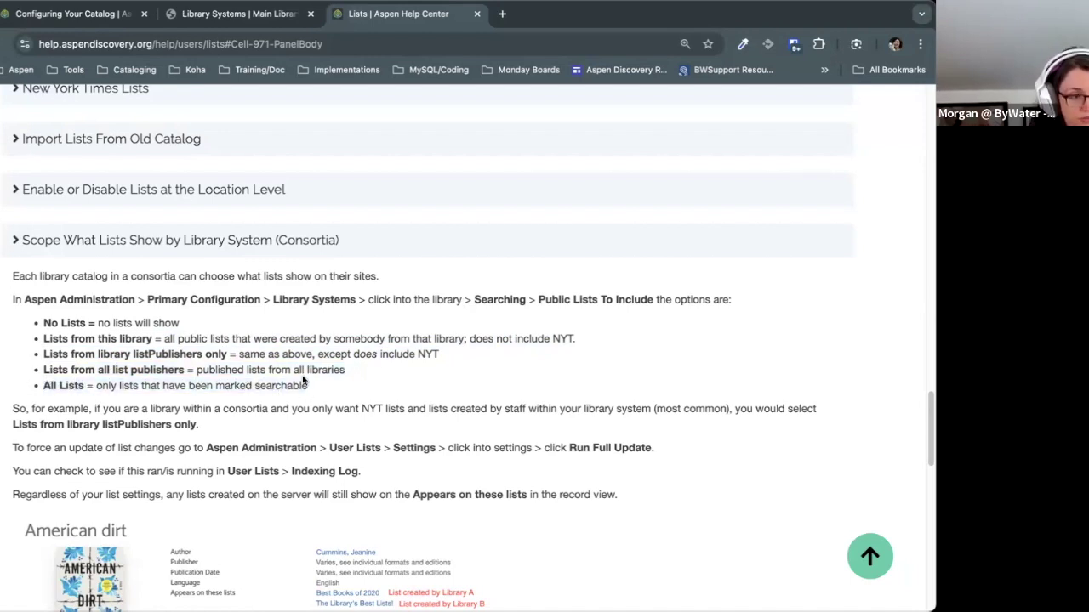
Step: Open the list search results at wyld.aspendiscovery.org in a new browser tab and examine the full set of Created By filter choices
left_click(256, 18)
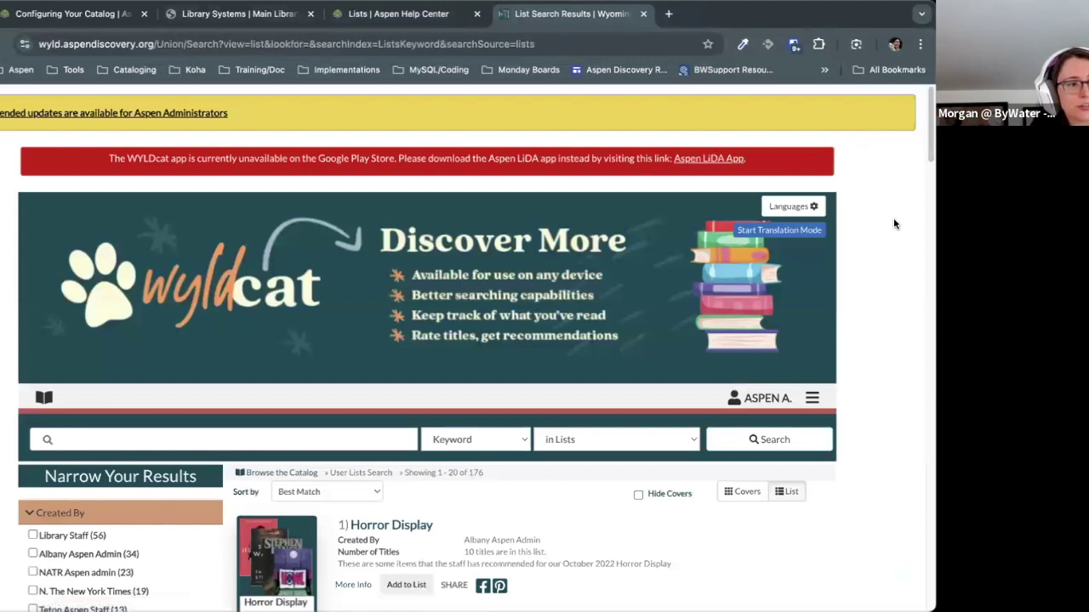
scroll(893, 224, "down", 3)
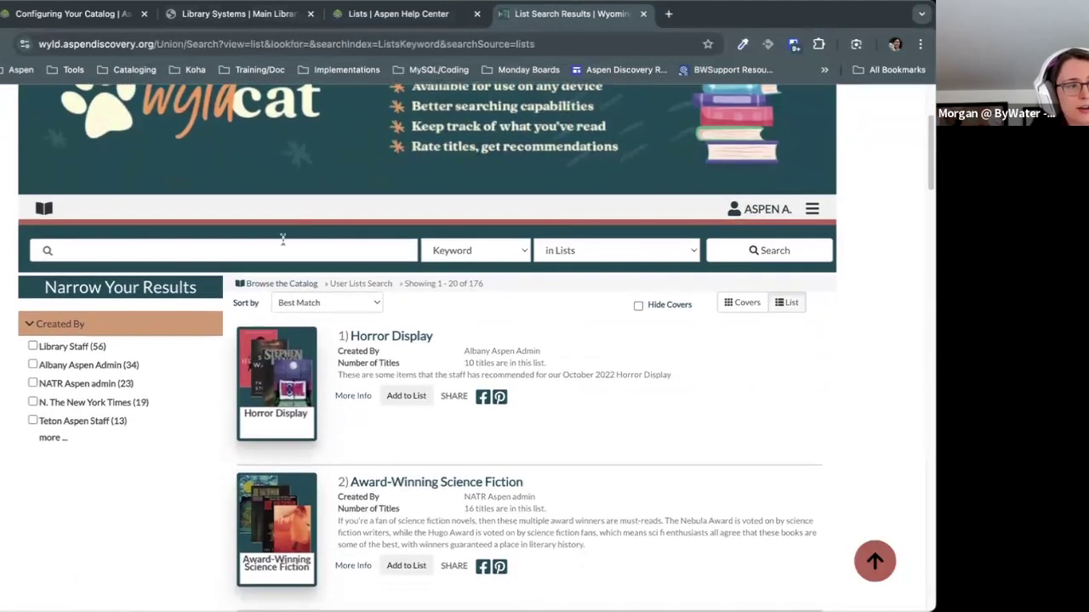
scroll(325, 113, "up", 1)
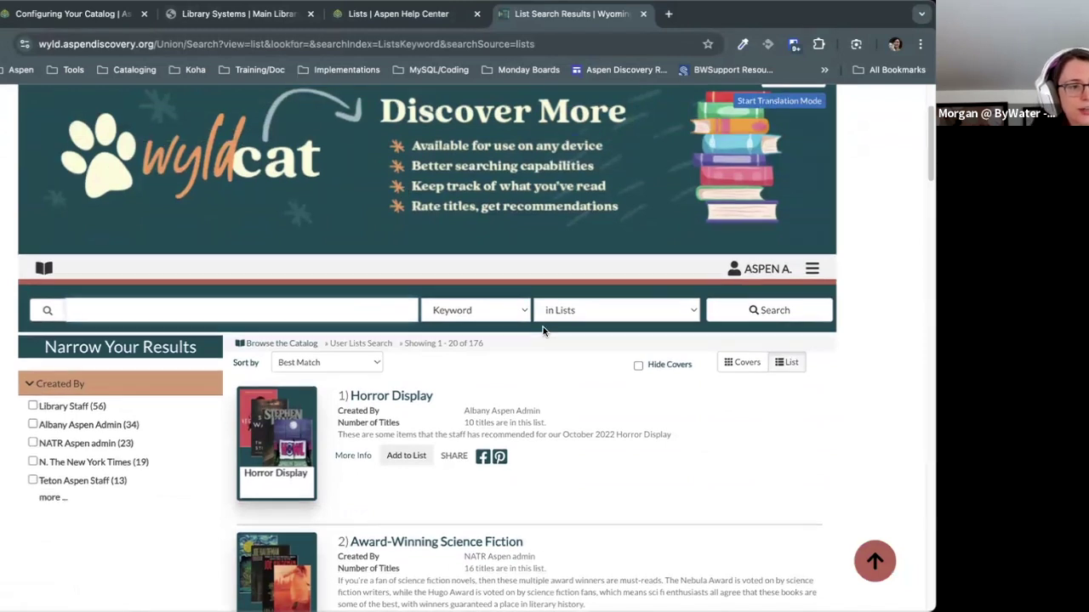
scroll(541, 327, "down", 1)
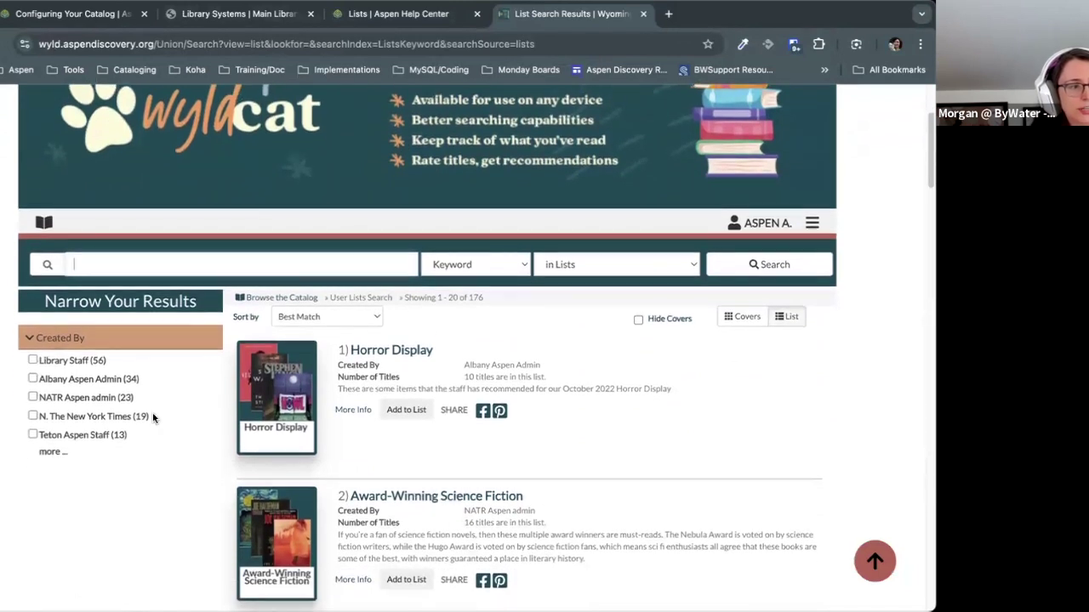
left_click(54, 452)
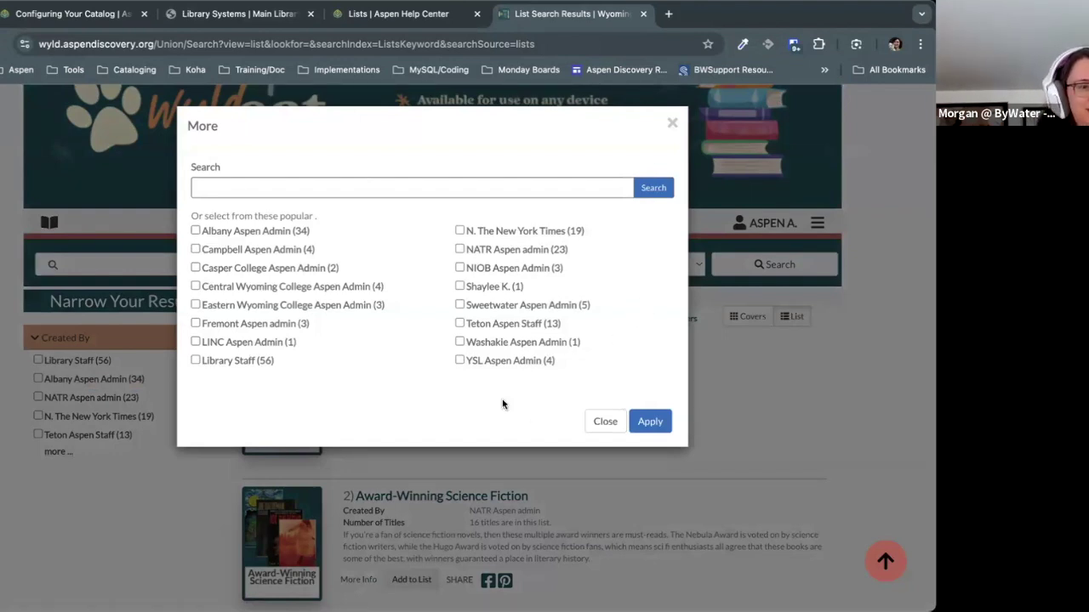
left_click(595, 422)
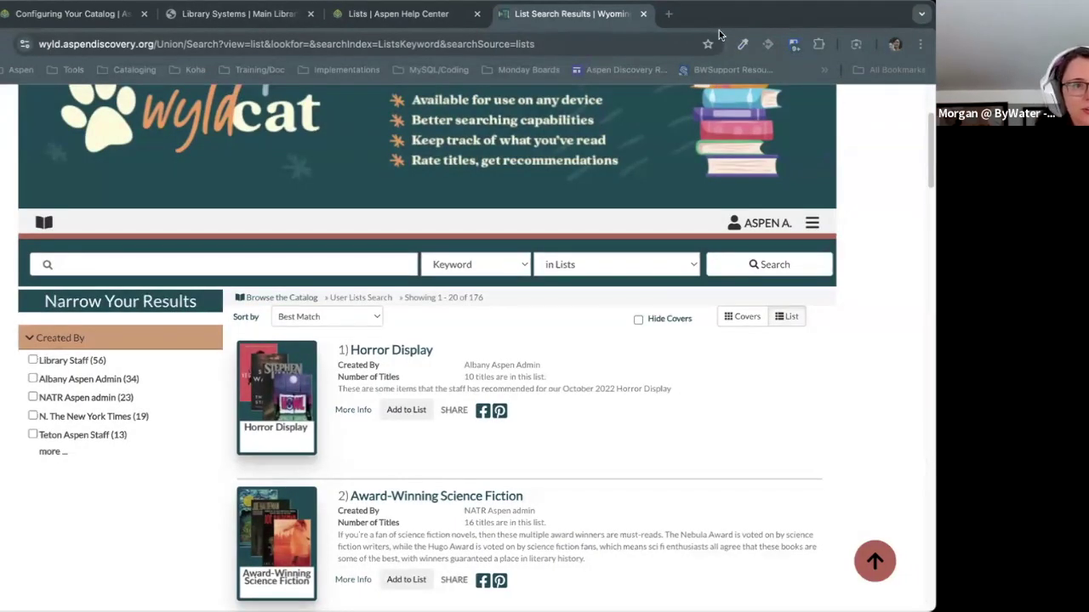
Step: Open teton.wyldcatalog.org/Union/Search?view=list&lookfor=&searchIndex=ListsKeyword&searchSource=lists in a new browser tab and examine the Created By filter, highlighting the library's staff entry
left_click(665, 15)
left_click(662, 37)
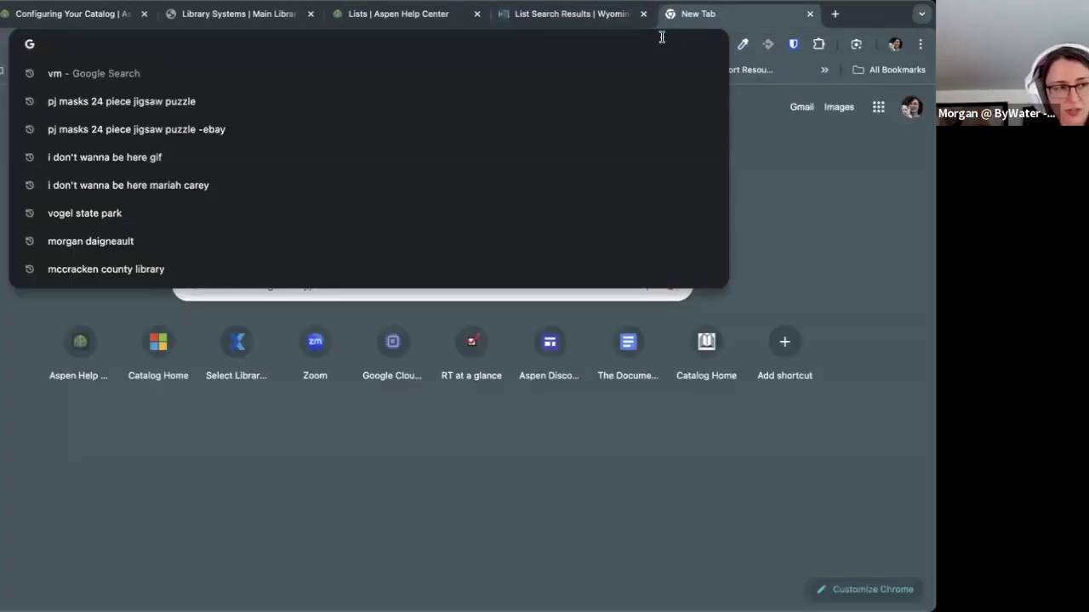
type("teton.wyldcatalog.org/Union/Search?view=list&lookfor=&searchIndex=ListsKeyword&searchSource=lists")
key("Return")
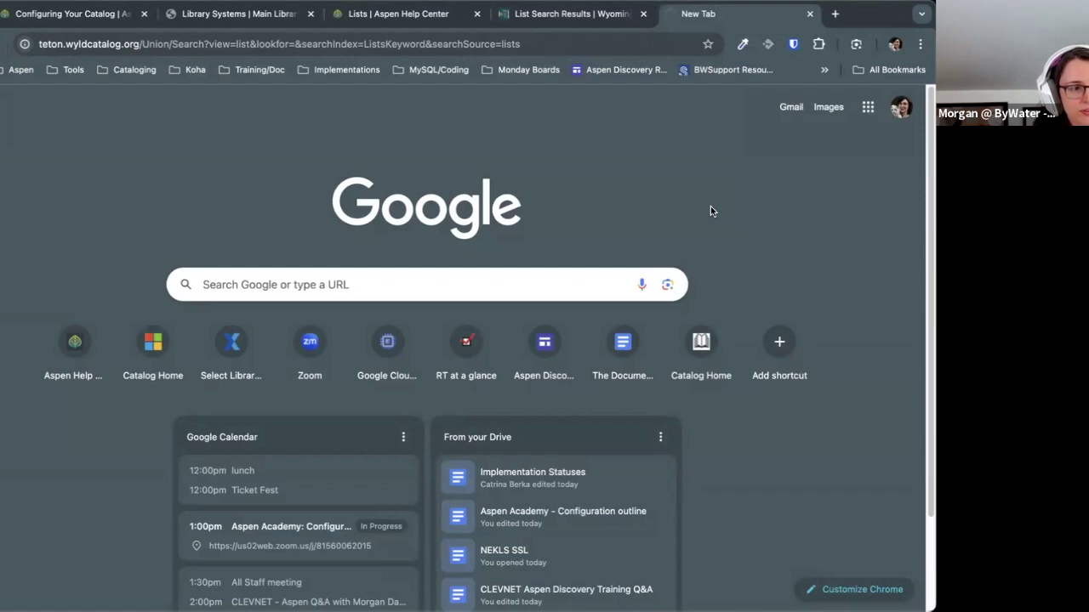
scroll(711, 211, "down", 1)
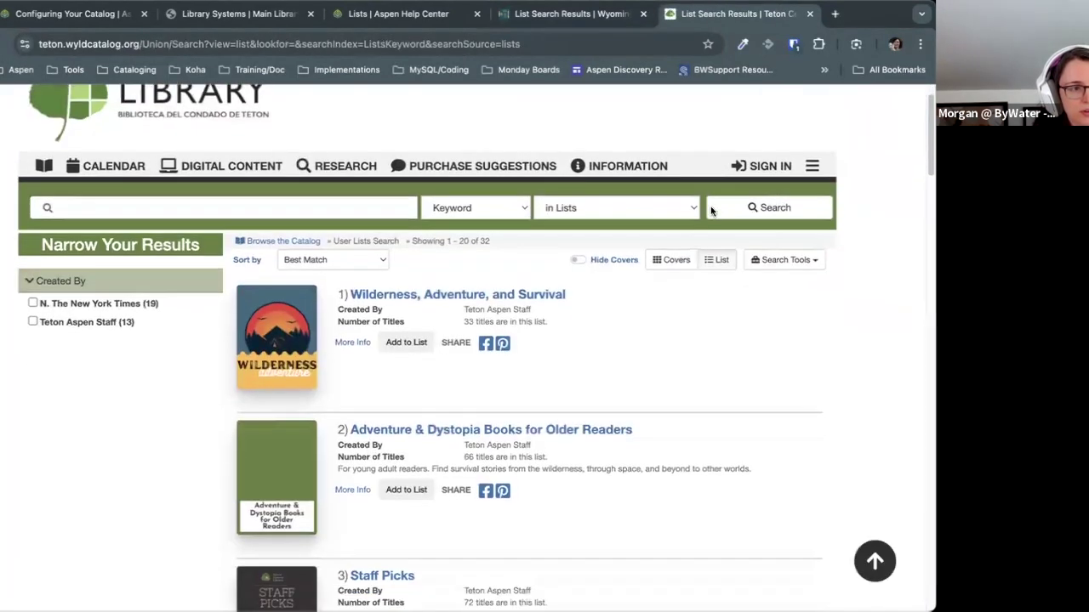
scroll(711, 211, "down", 1)
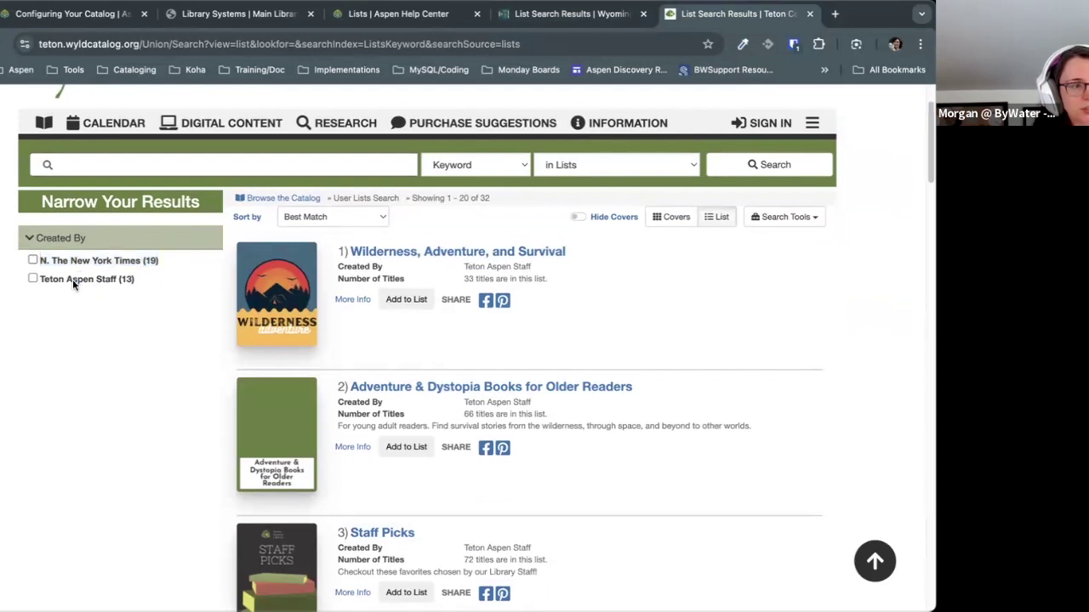
left_click_drag(135, 279, 43, 277)
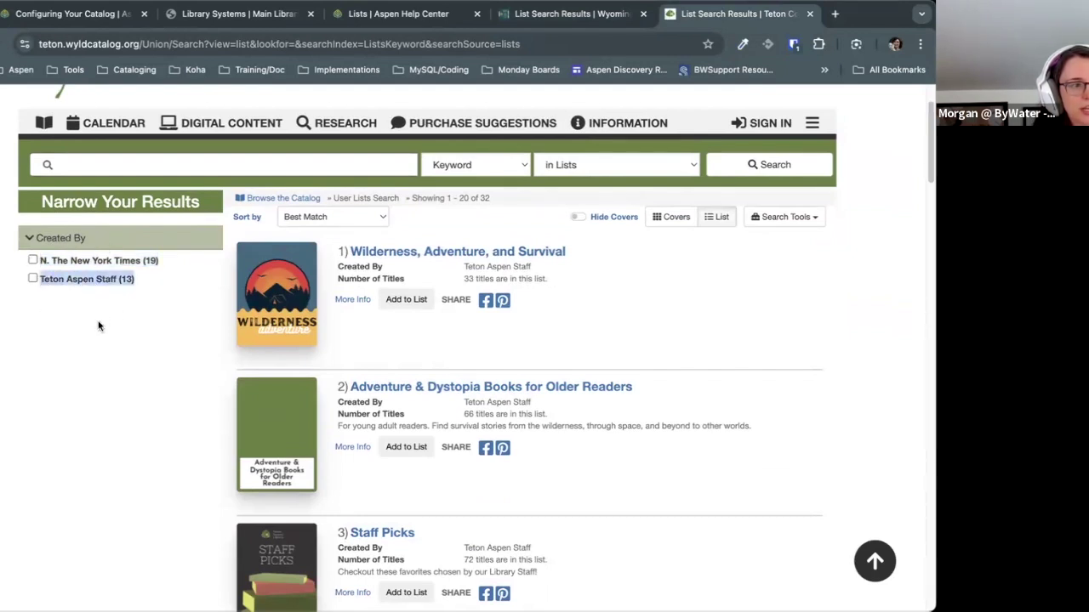
scroll(98, 300, "up", 2)
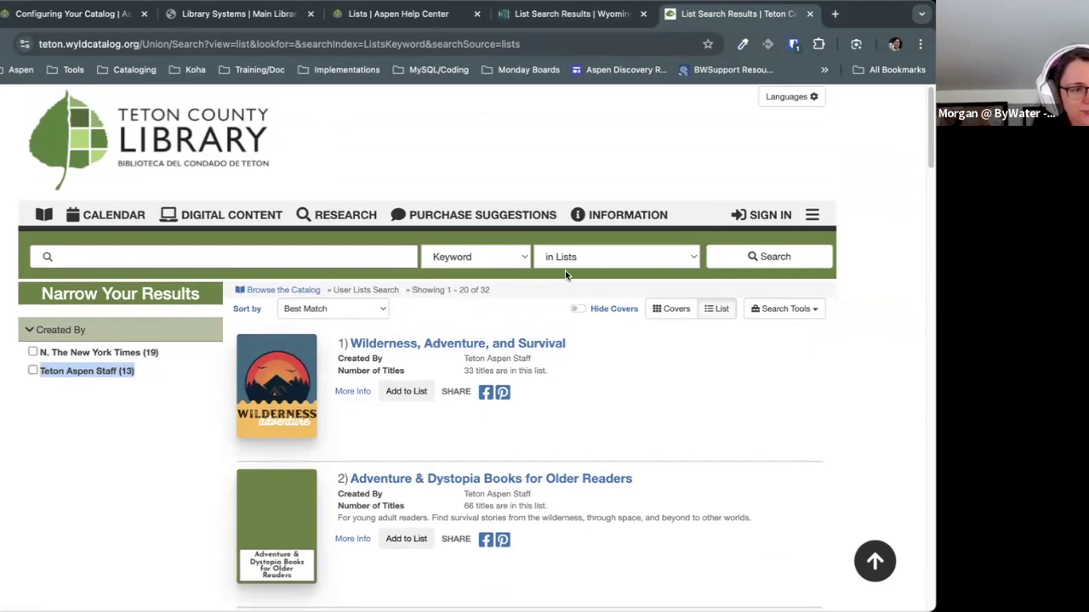
Step: Return to the Main Library's settings page and search its properties for "lists"
left_click(596, 25)
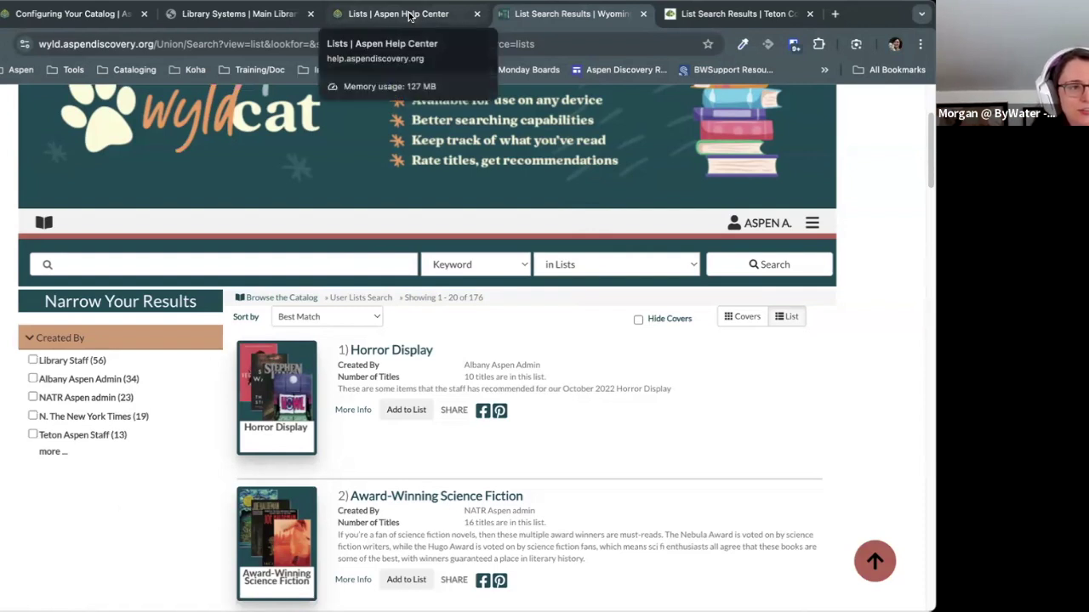
left_click(288, 15)
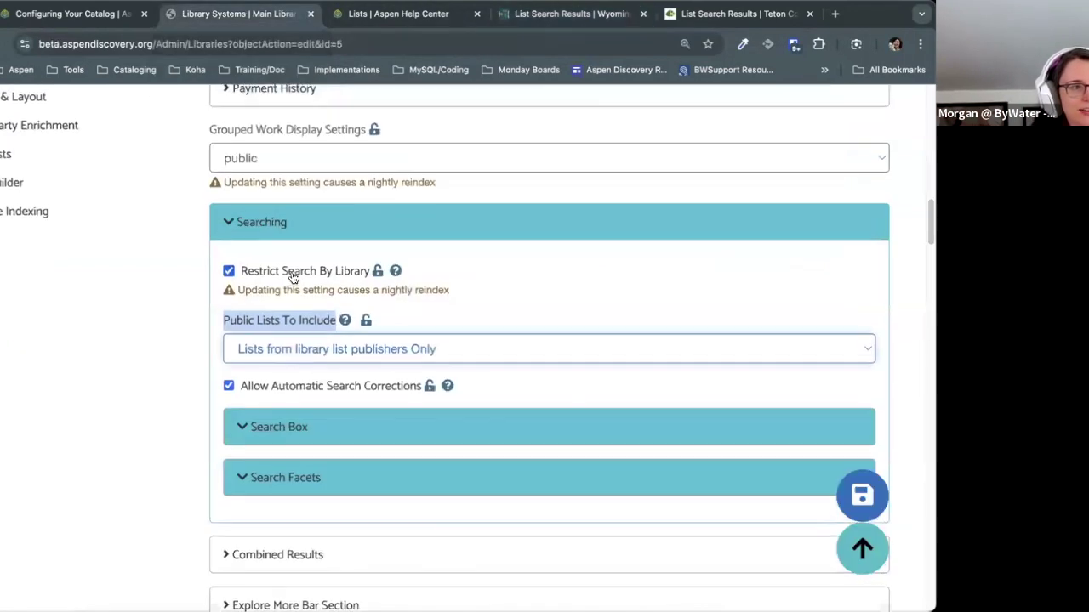
scroll(292, 276, "up", 15)
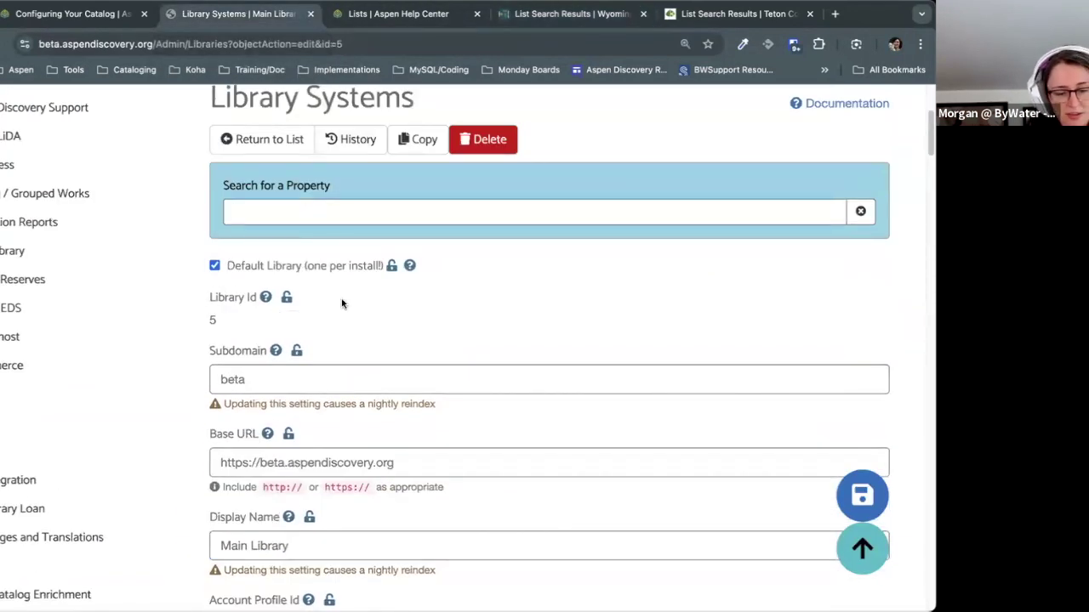
left_click(234, 211)
type("text")
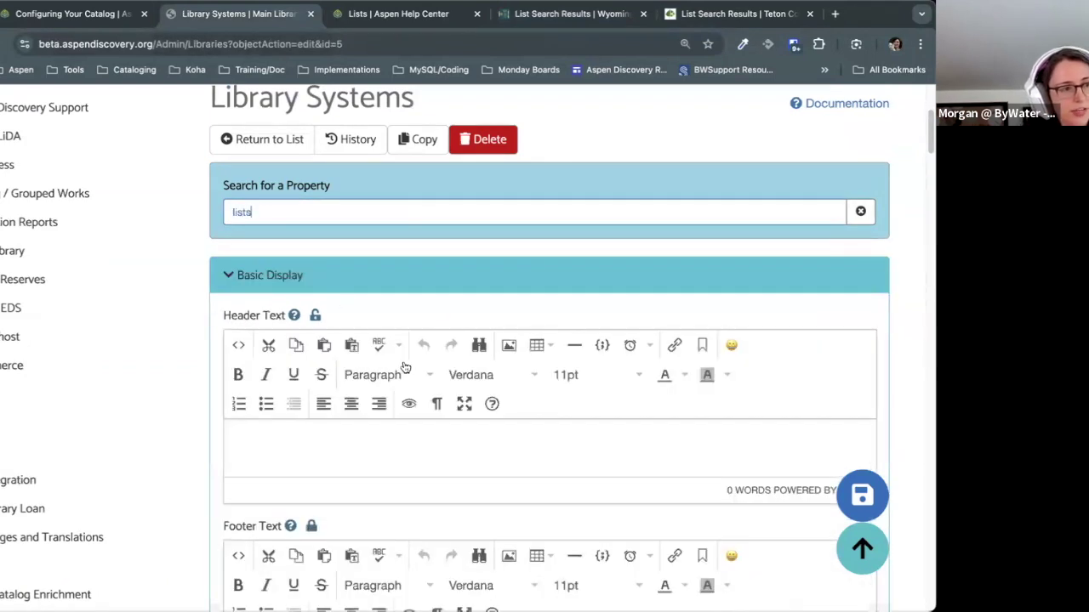
scroll(404, 367, "down", 5)
scroll(405, 367, "down", 5)
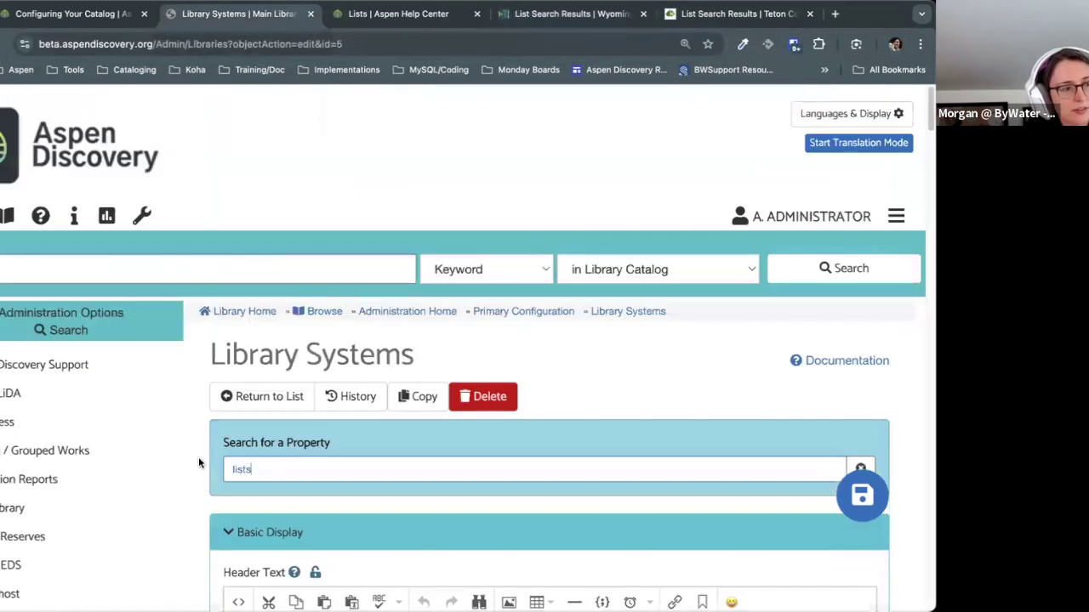
Step: Search the library's properties for "searching" instead, and clear the property search
key("ctrl+a")
type("searching")
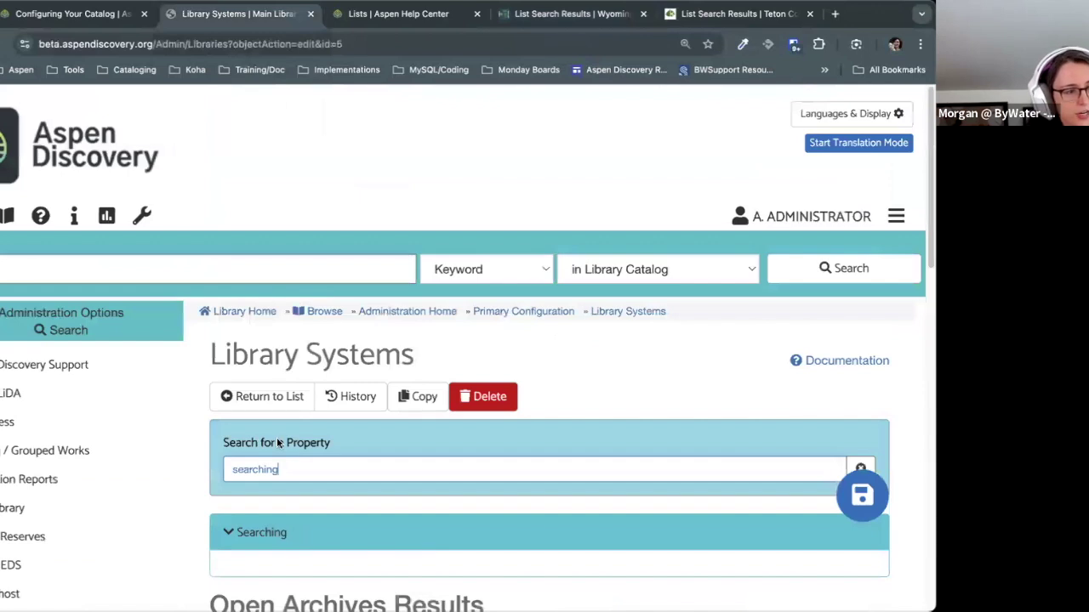
scroll(396, 362, "down", 2)
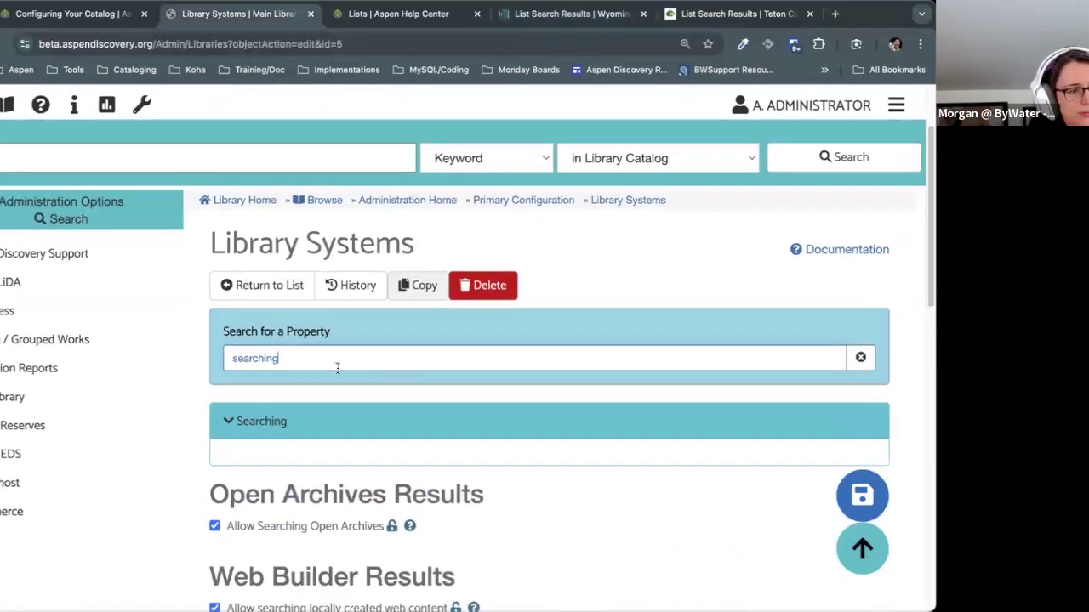
double_click(347, 350)
key("BackSpace")
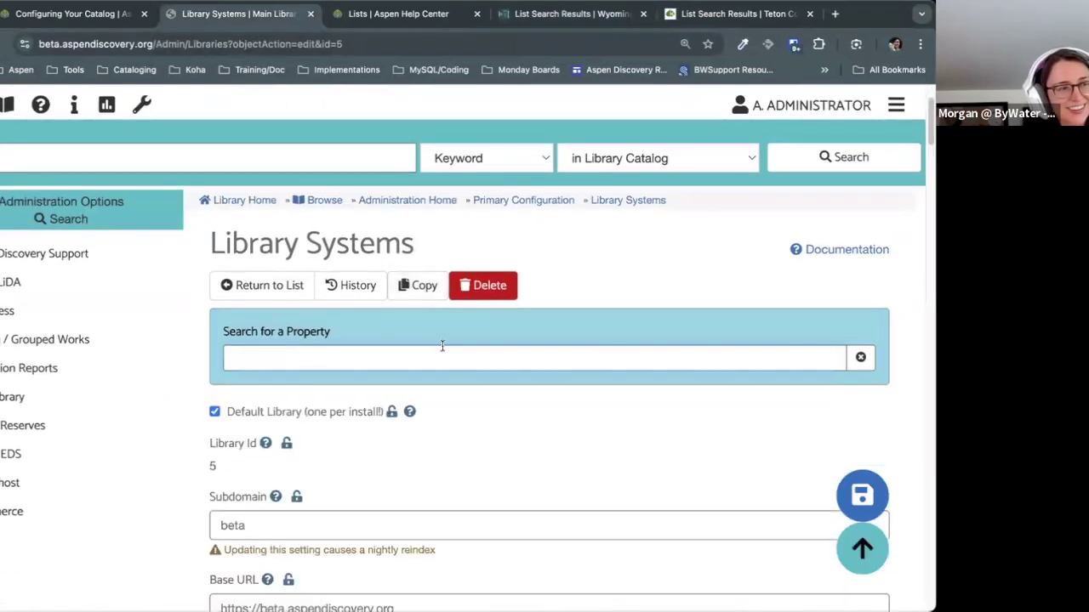
Step: Show the expanded Searching section of the Main Library's settings and point out the Public Lists To Include setting by highlighting its label
scroll(442, 345, "down", 5)
scroll(442, 346, "down", 15)
scroll(275, 145, "up", 1)
left_click(259, 110)
left_click_drag(222, 199, 341, 204)
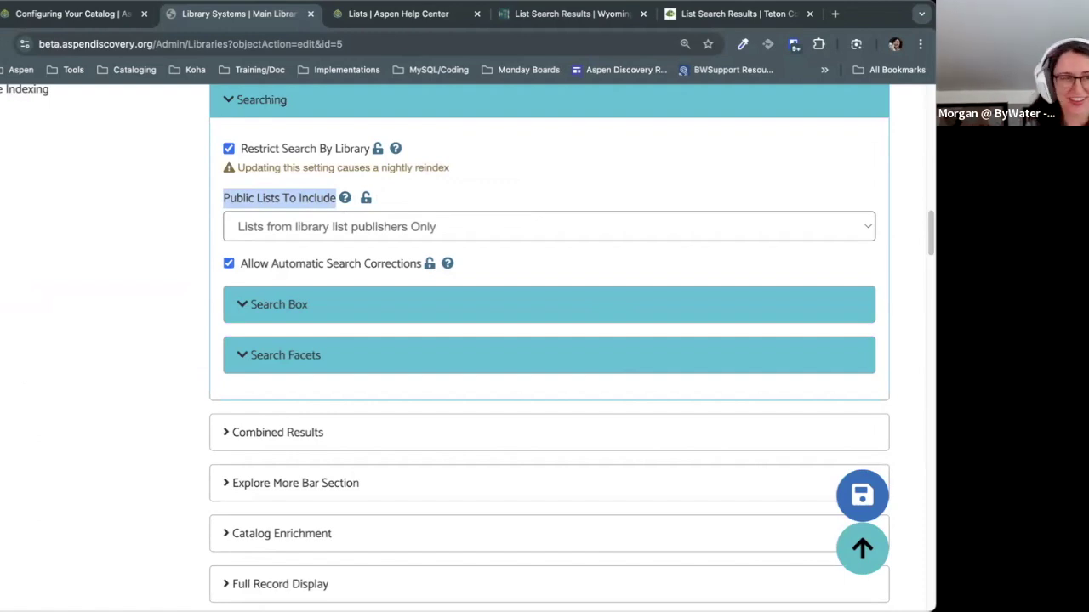
left_click(884, 255)
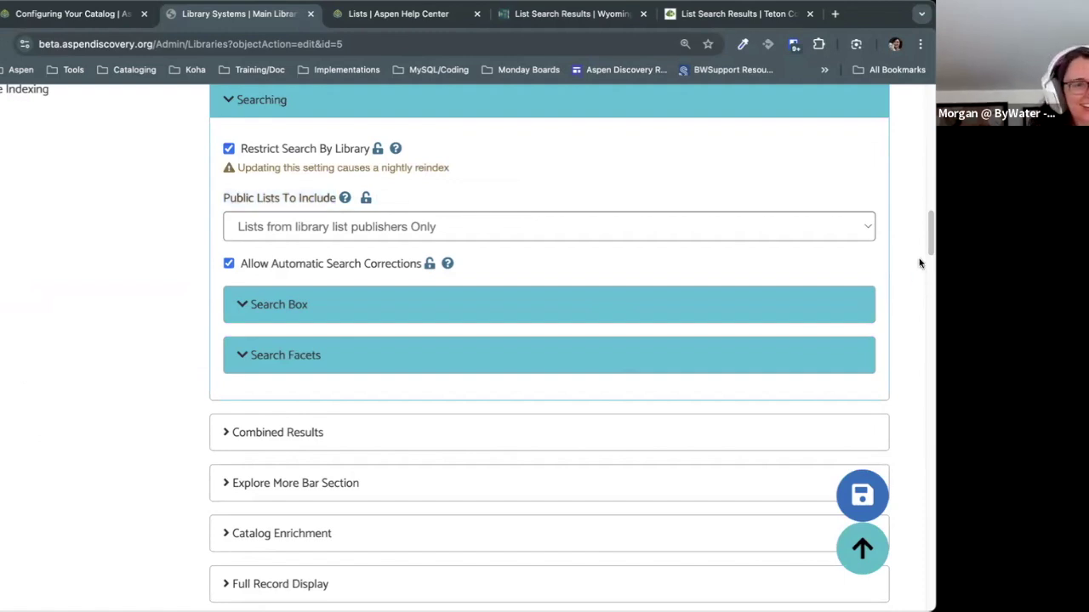
Step: Set the catalog's search source to Combined Results and run a blank keyword search
scroll(927, 242, "up", 10)
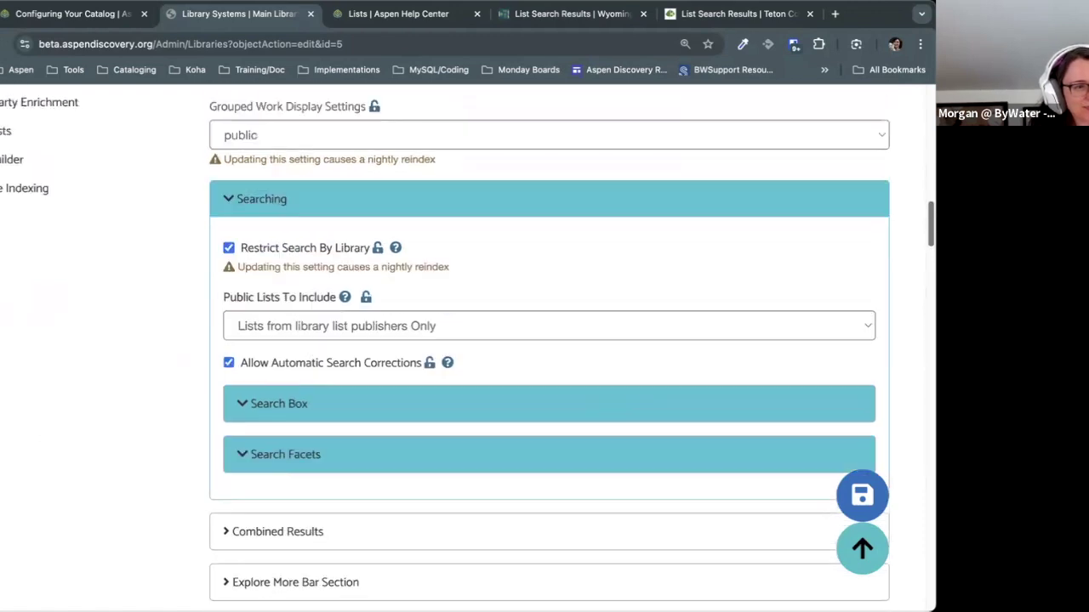
scroll(680, 238, "up", 8)
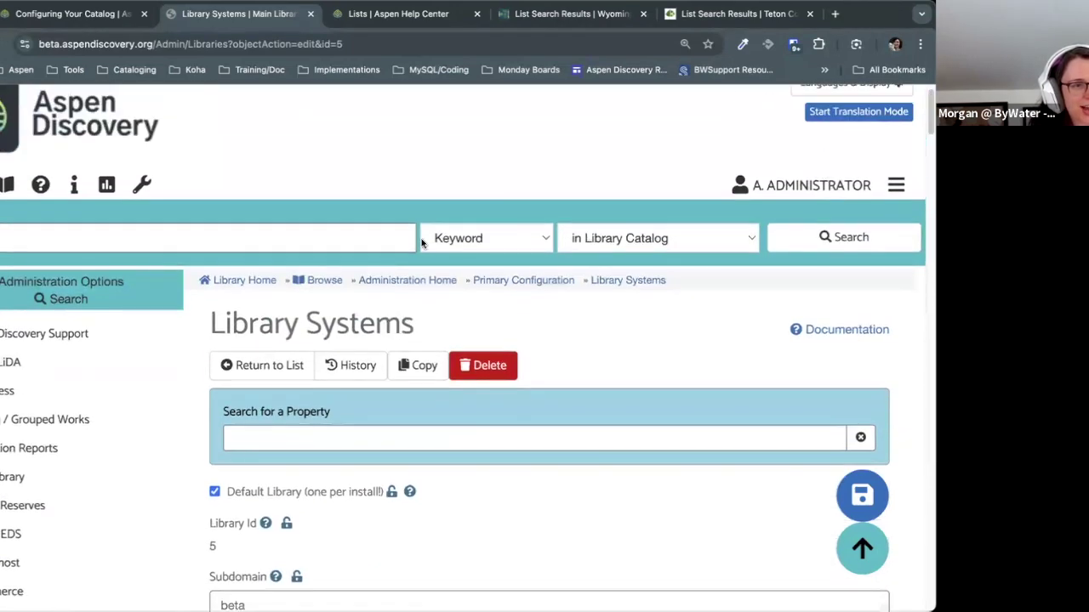
left_click(681, 237)
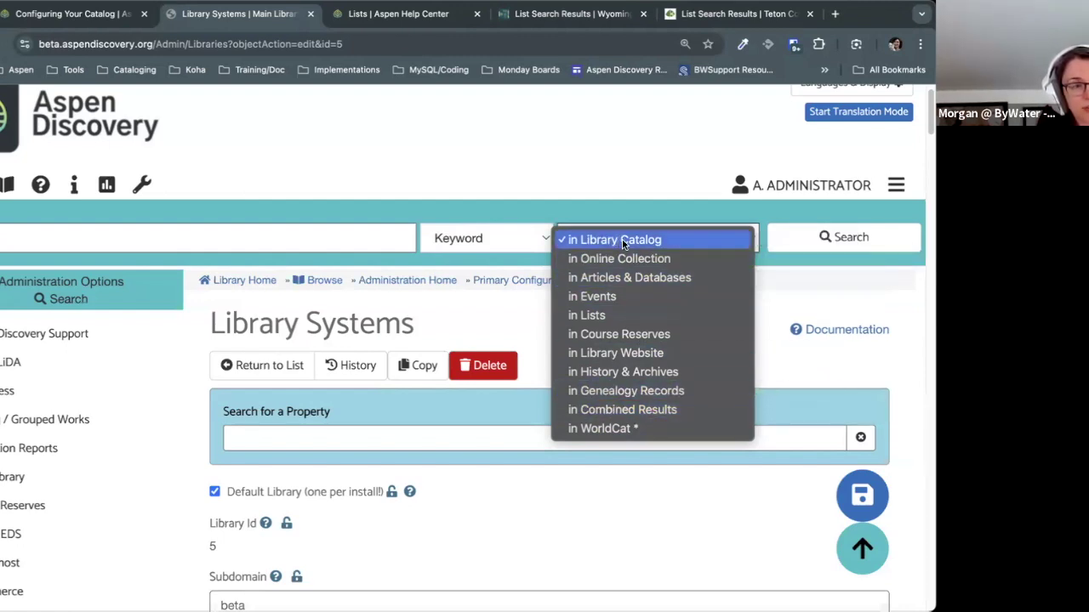
left_click(640, 410)
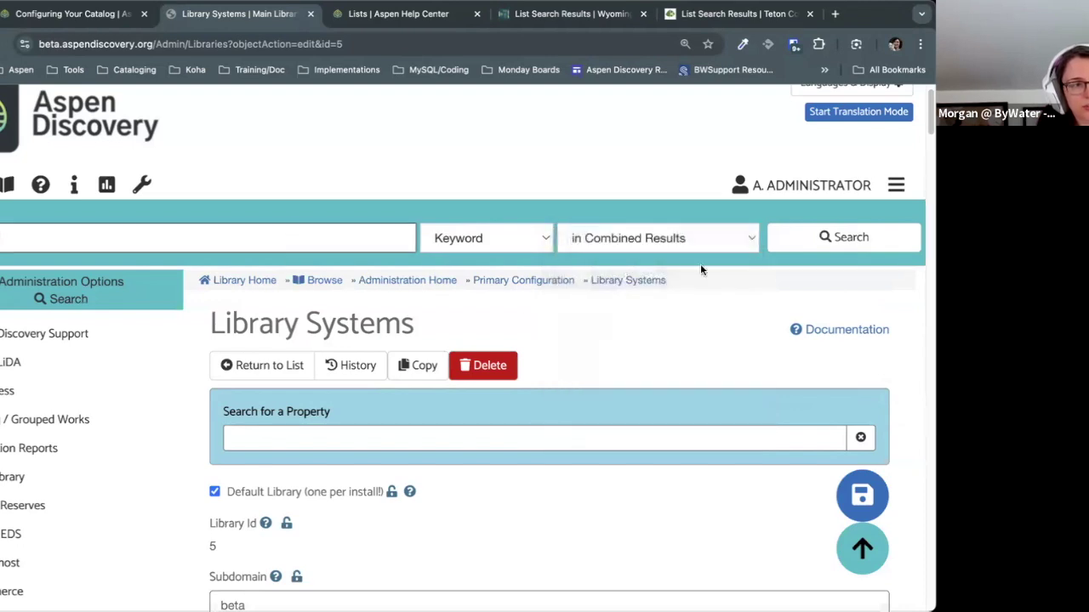
left_click(839, 240)
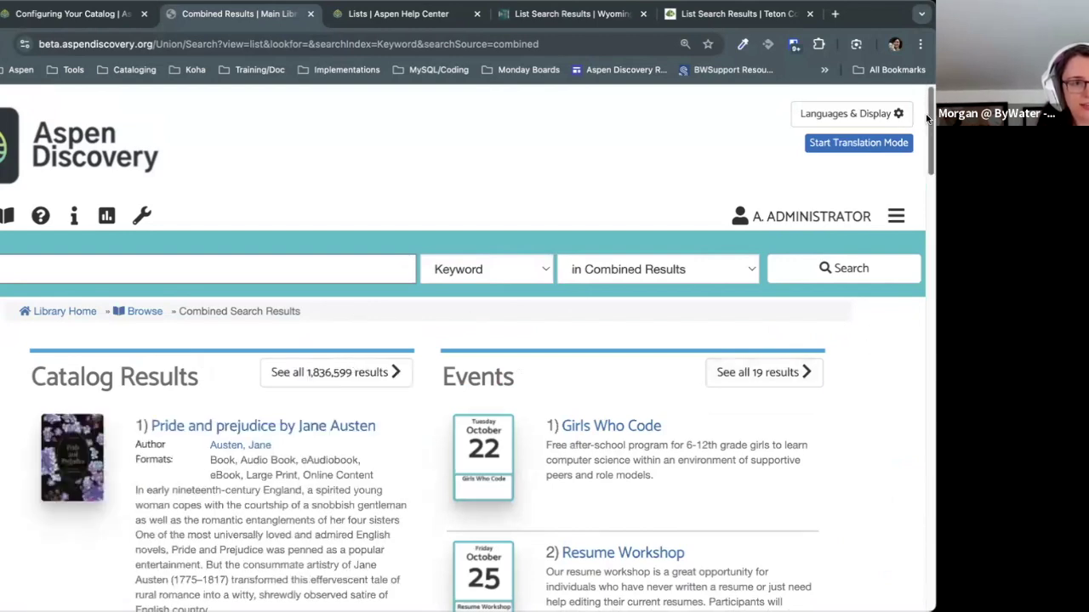
Step: Examine the combined results of the blank search, from Catalog Results and Events through Archives and Website Results to Lists
scroll(927, 164, "down", 3)
scroll(925, 160, "up", 1)
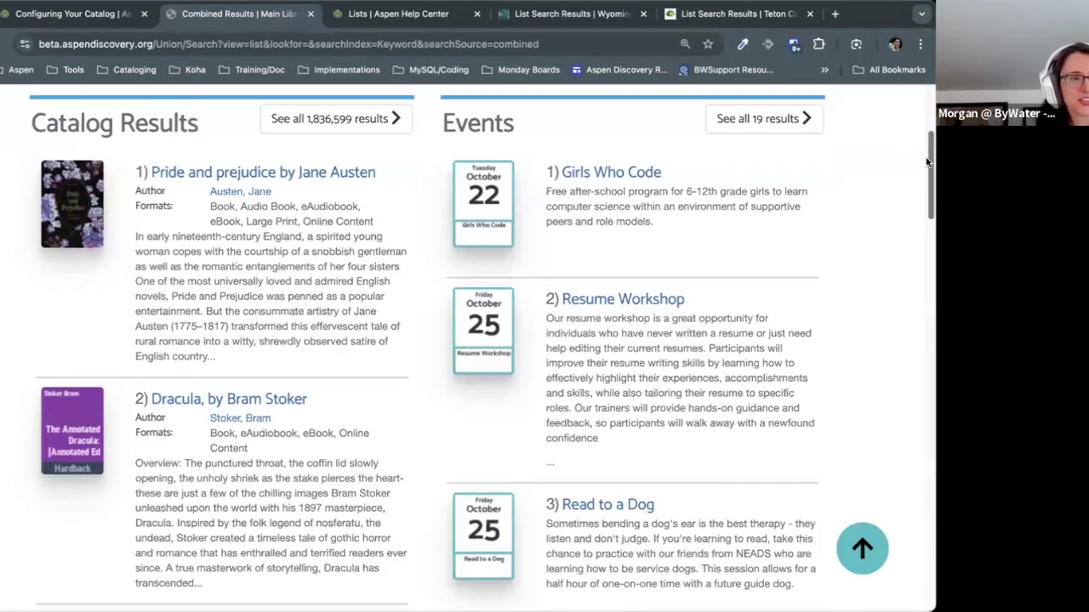
scroll(477, 349, "up", 1)
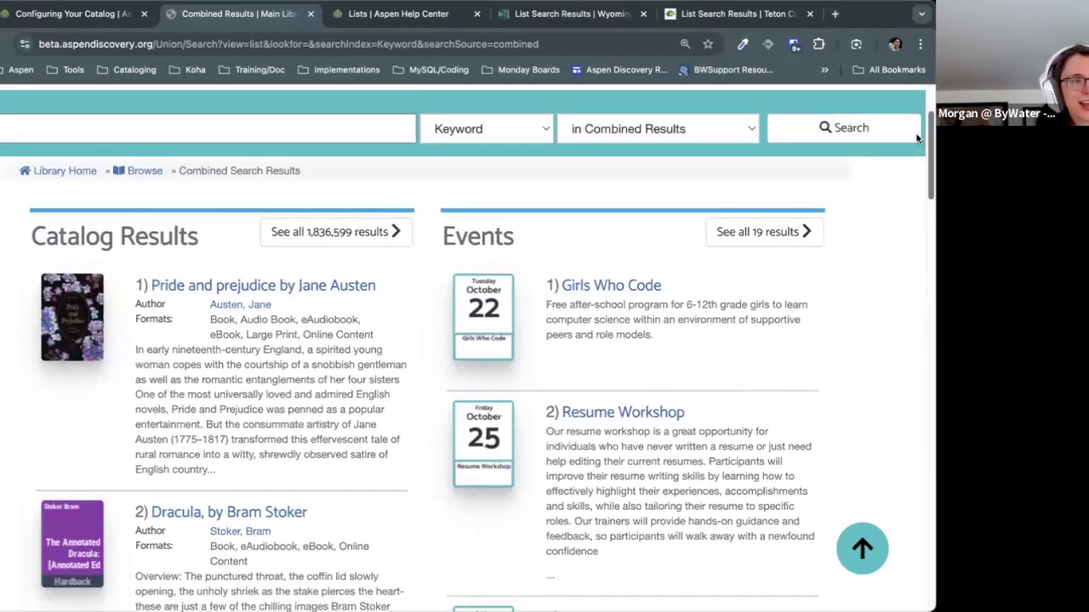
left_click(98, 122)
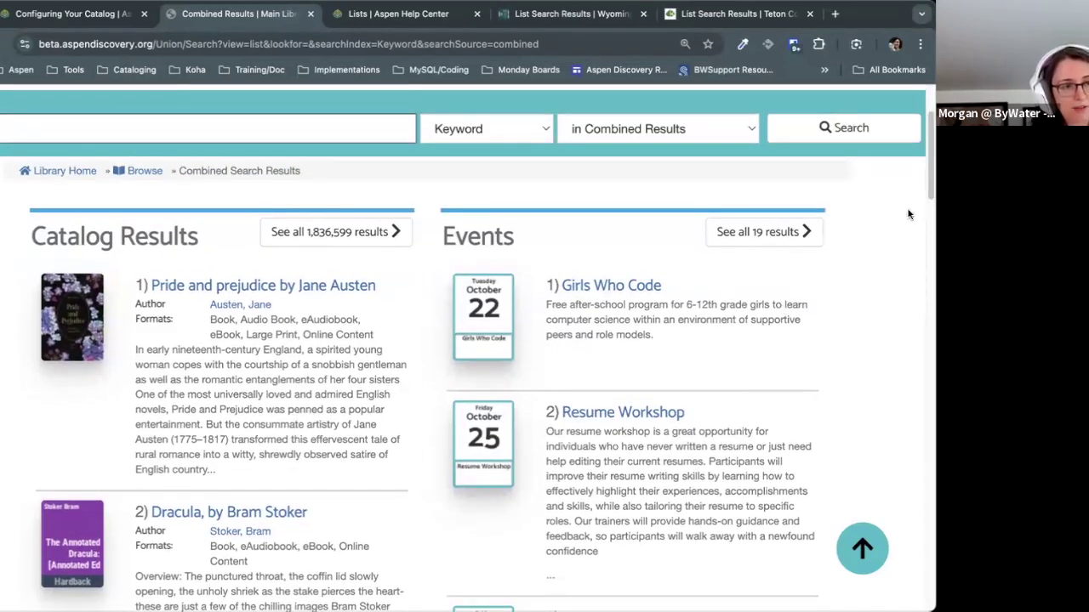
scroll(909, 214, "down", 15)
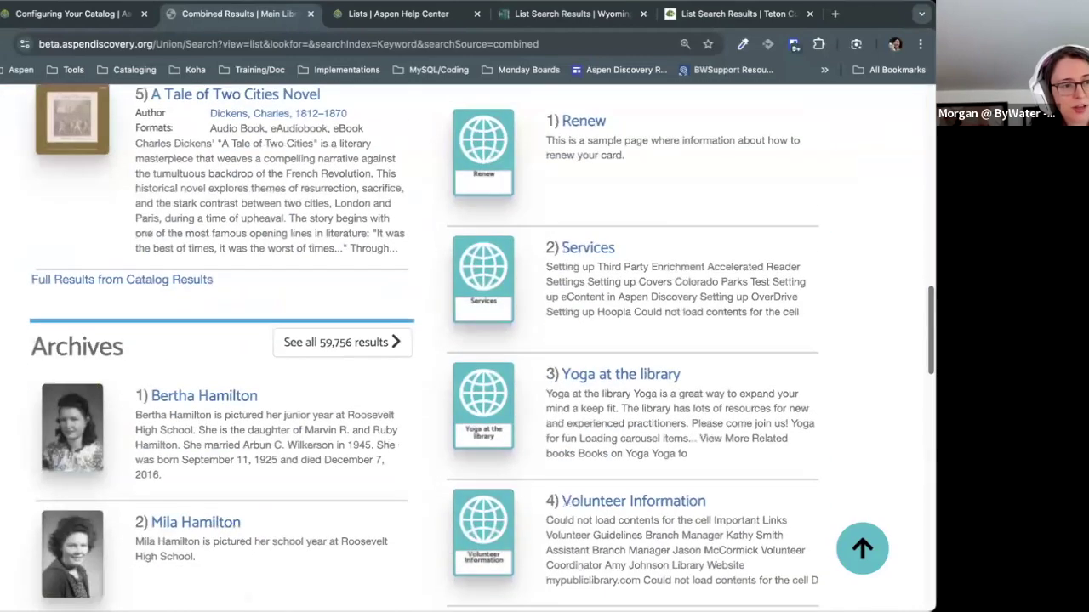
scroll(127, 239, "down", 3)
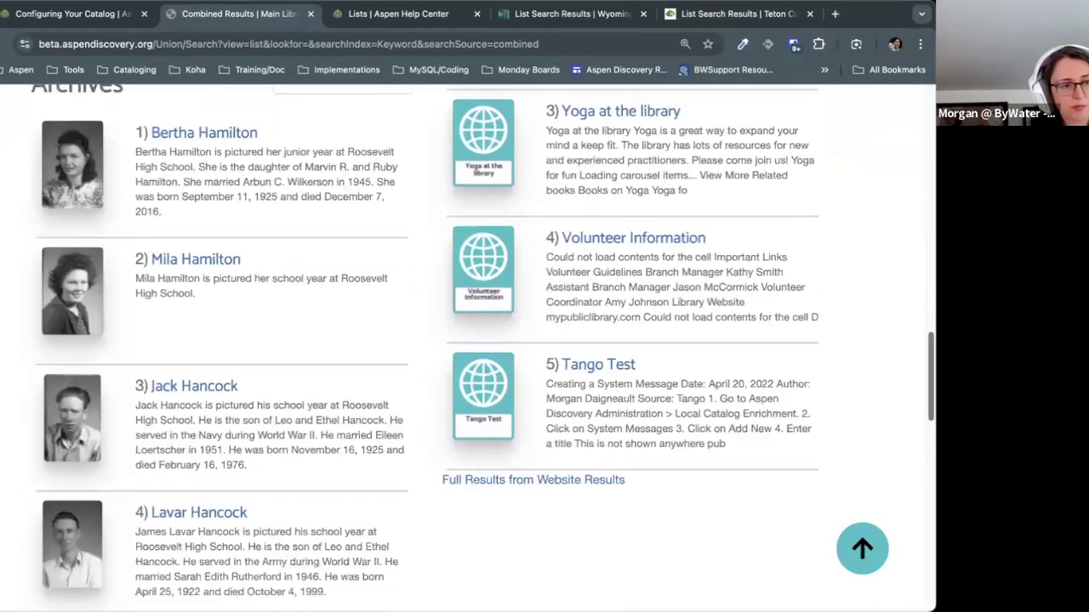
scroll(927, 332, "down", 8)
scroll(482, 349, "down", 10)
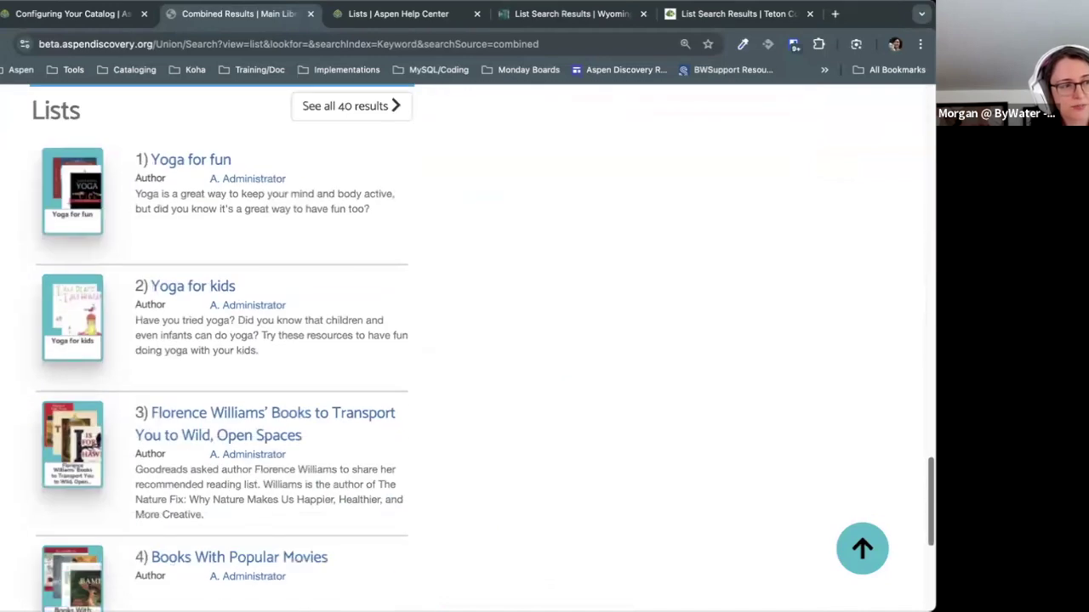
scroll(123, 179, "up", 20)
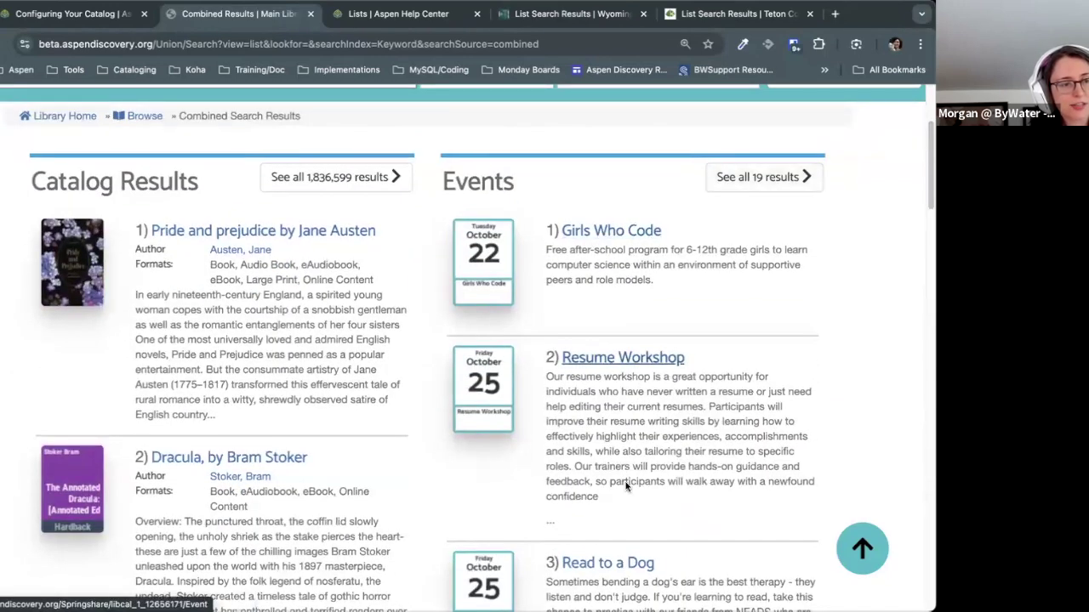
Step: Search for "cats" by keyword in Combined Results and review each result section from Catalog Results down to Lists
scroll(819, 246, "up", 1)
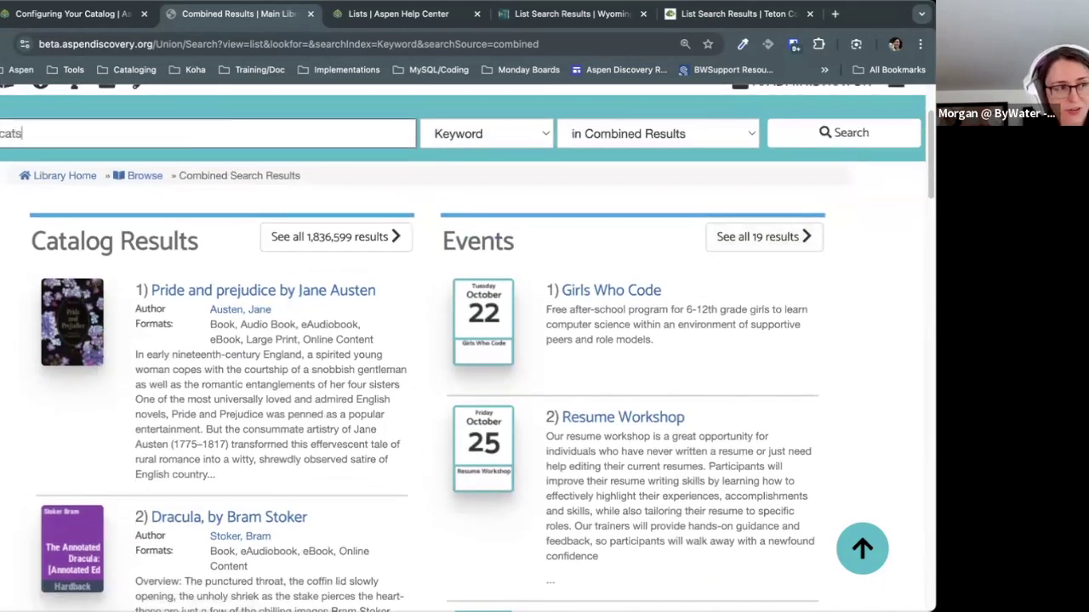
key("Return")
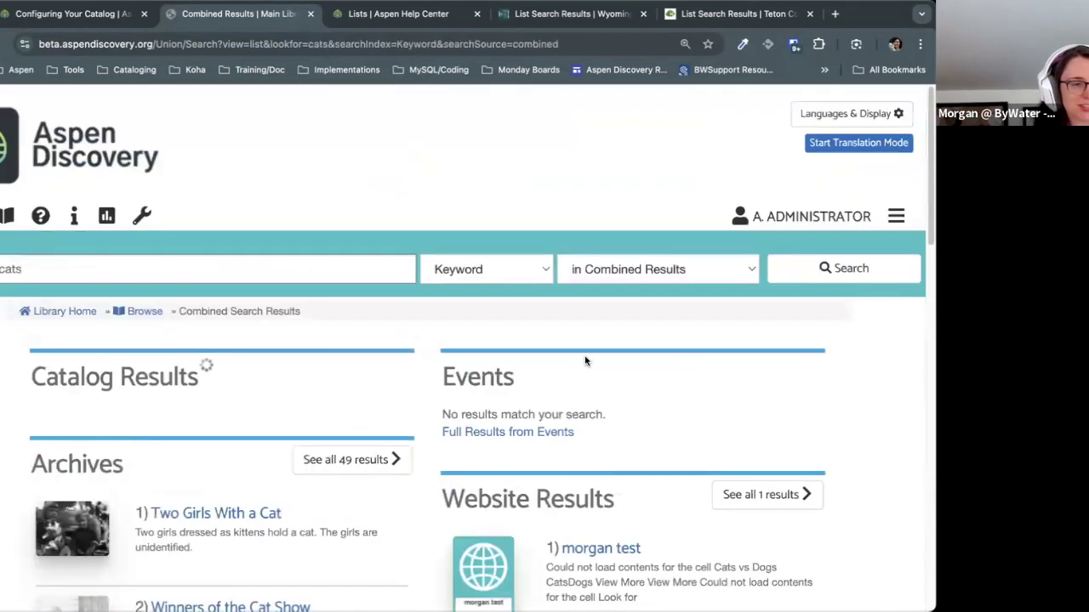
scroll(585, 360, "down", 2)
scroll(585, 360, "down", 1)
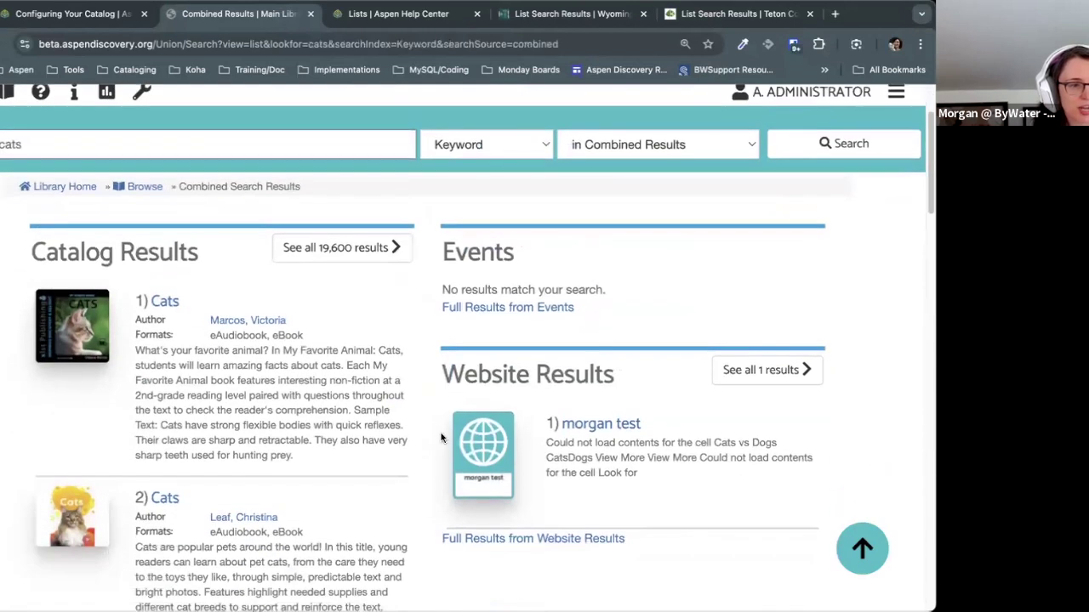
scroll(896, 362, "up", 3)
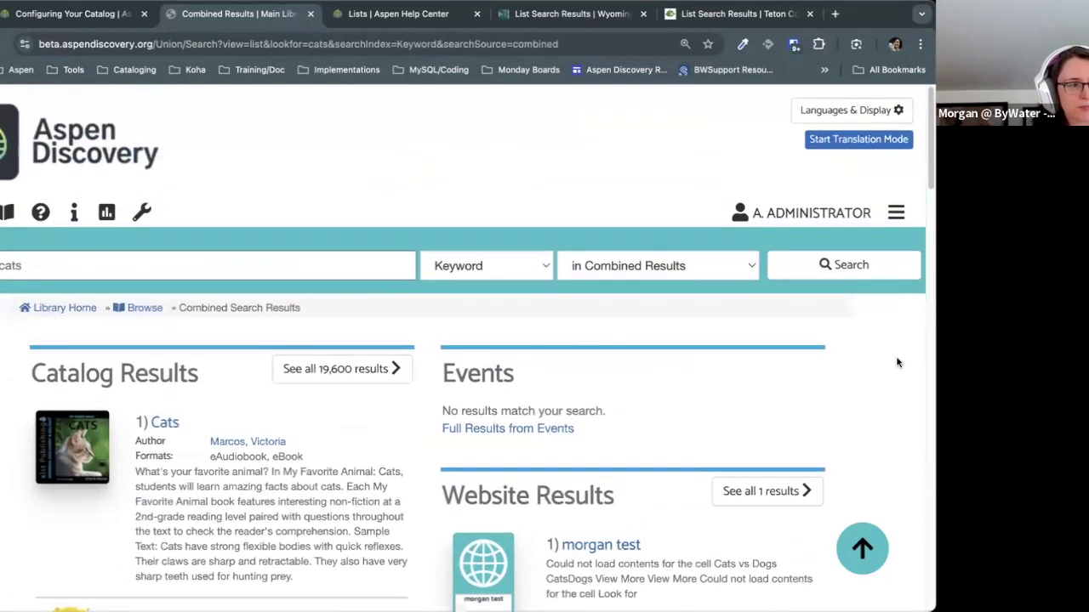
left_click_drag(925, 175, 929, 480)
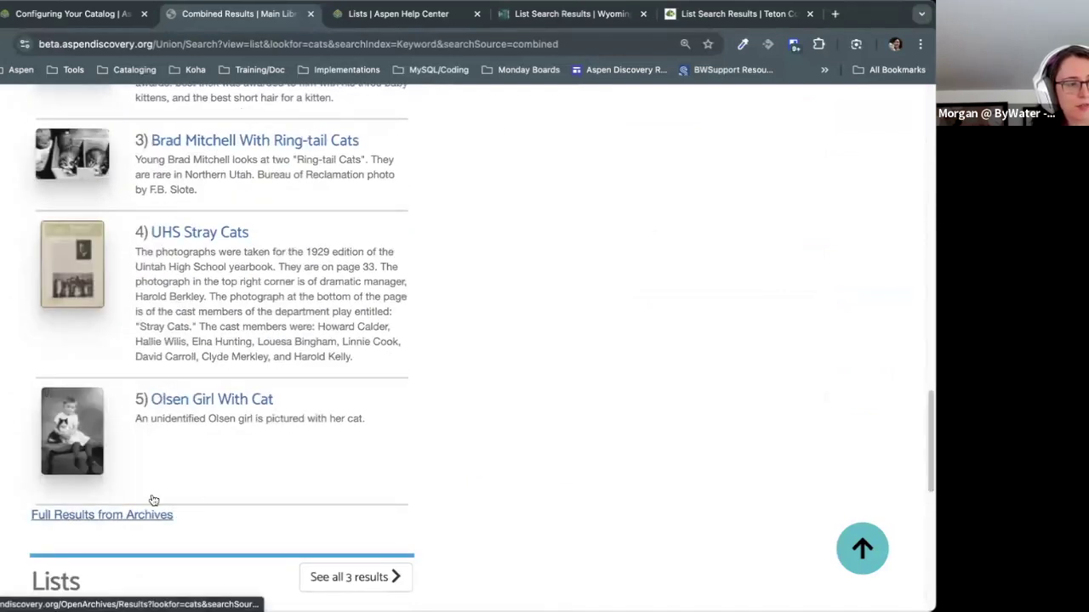
left_click_drag(925, 423, 588, 158)
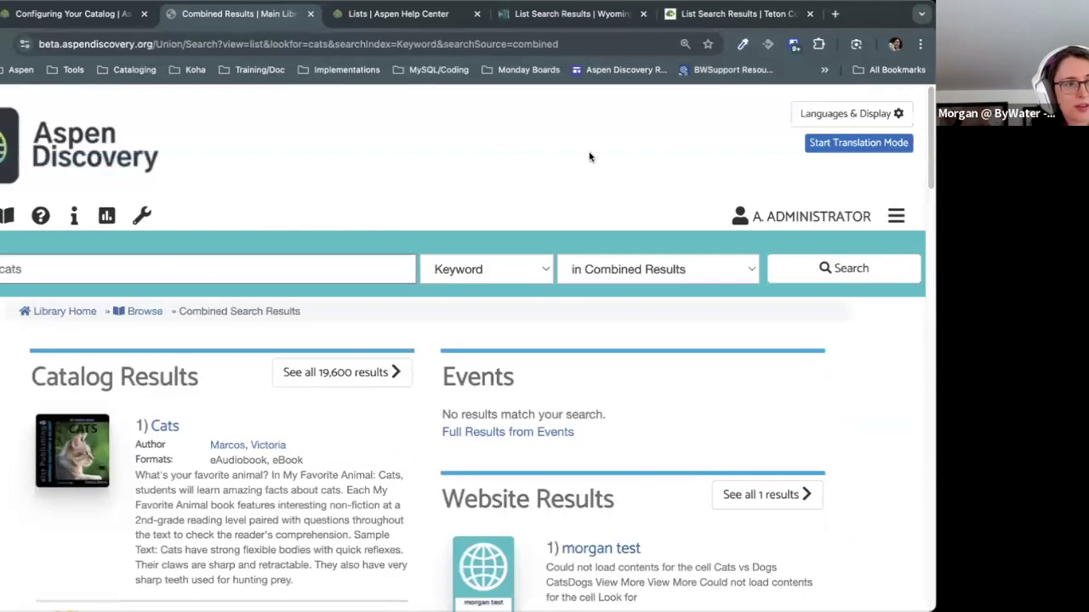
Step: Open the Aspen Discovery administration home page
left_click(896, 217)
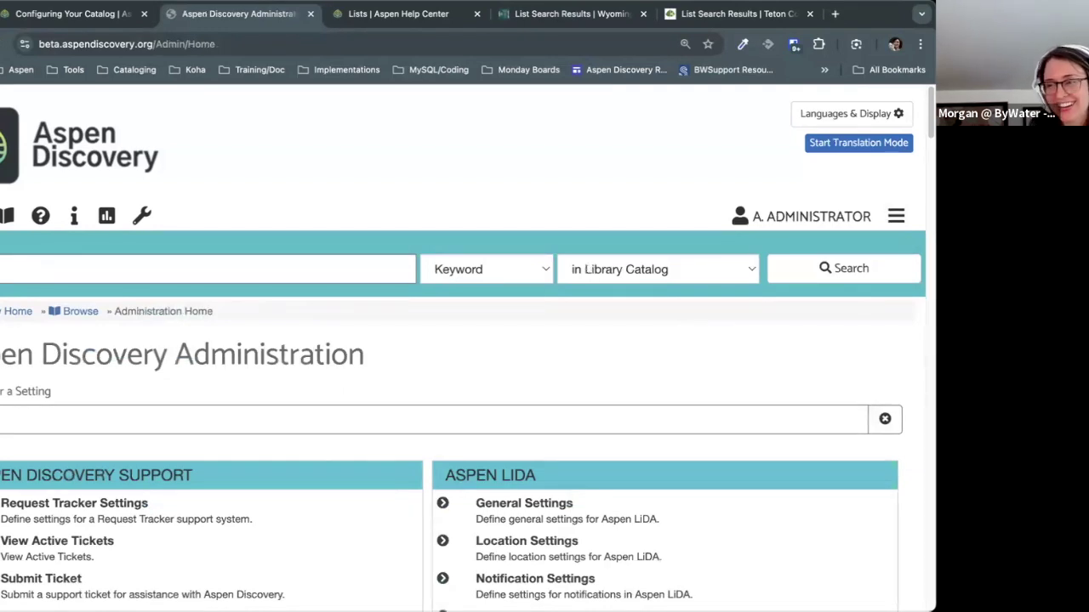
scroll(596, 418, "down", 1)
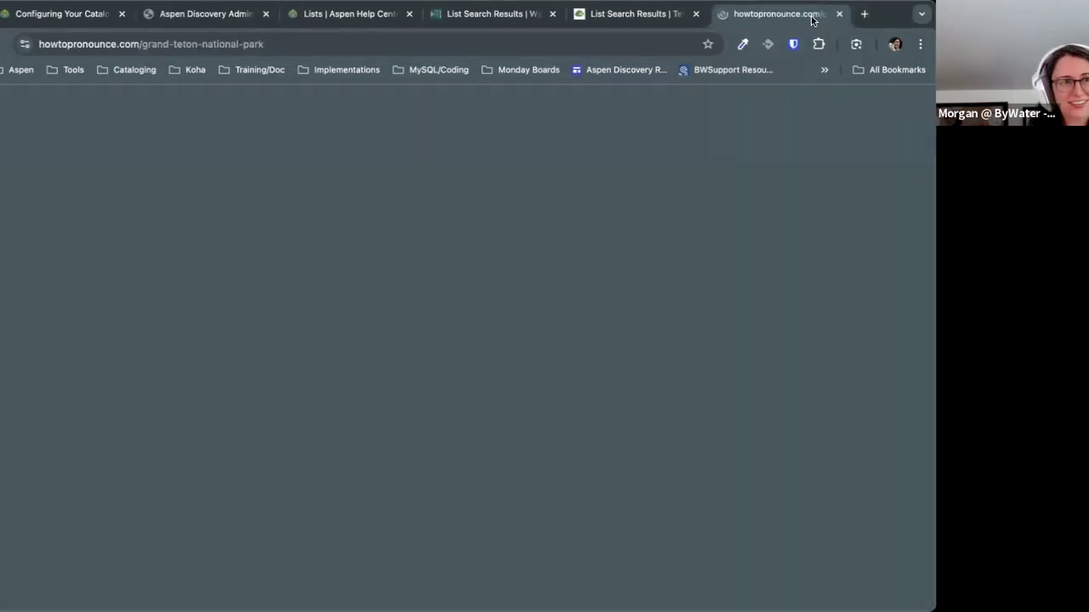
Step: Close the Grand Teton National Park pronunciation page and return to the Aspen Discovery administration home
key("ctrl+w")
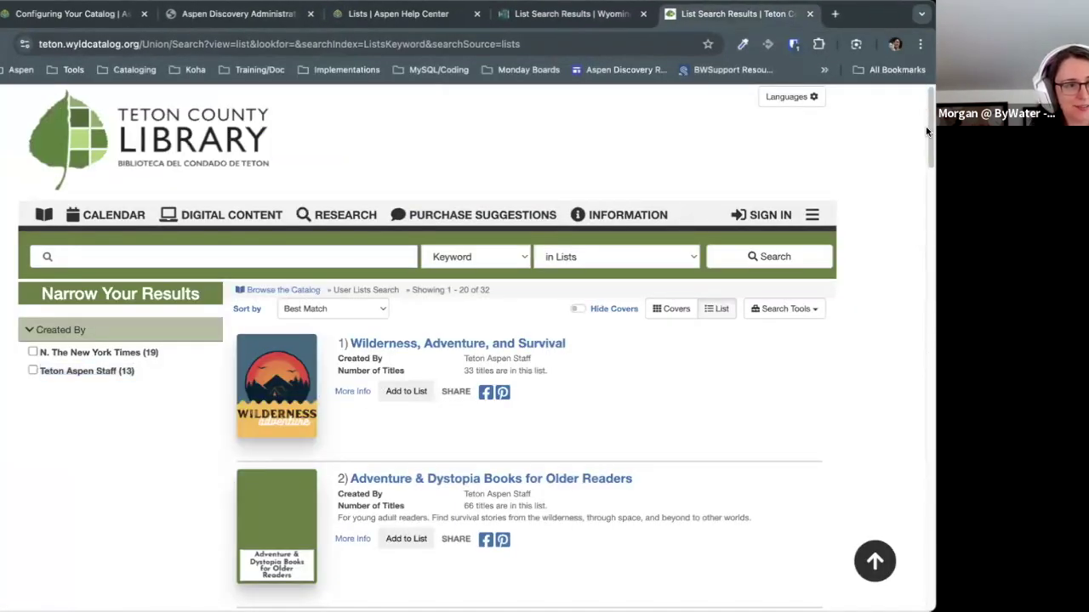
scroll(842, 145, "down", 1)
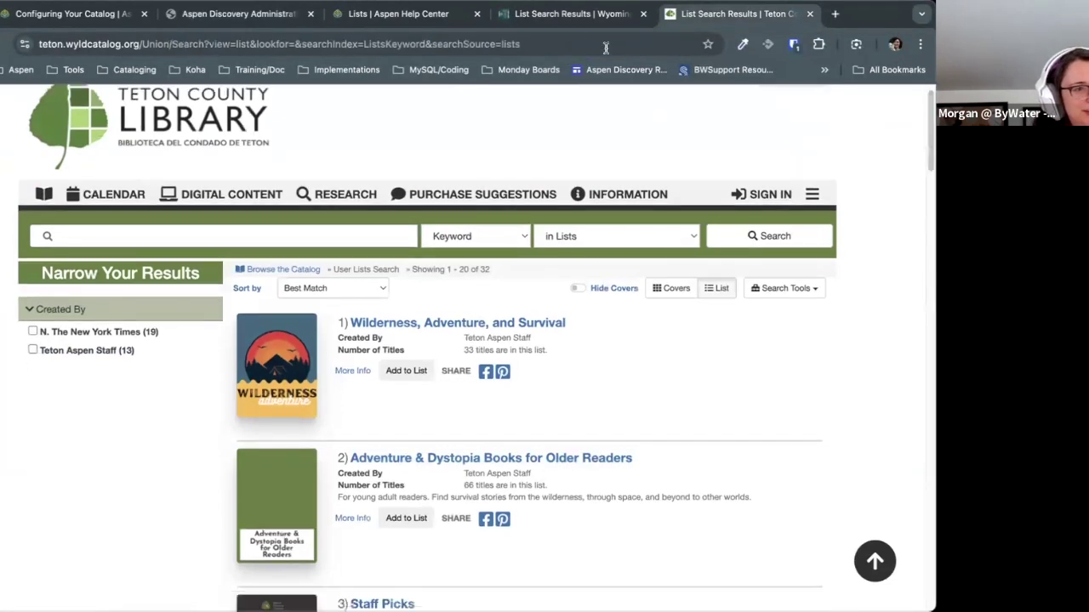
left_click(414, 12)
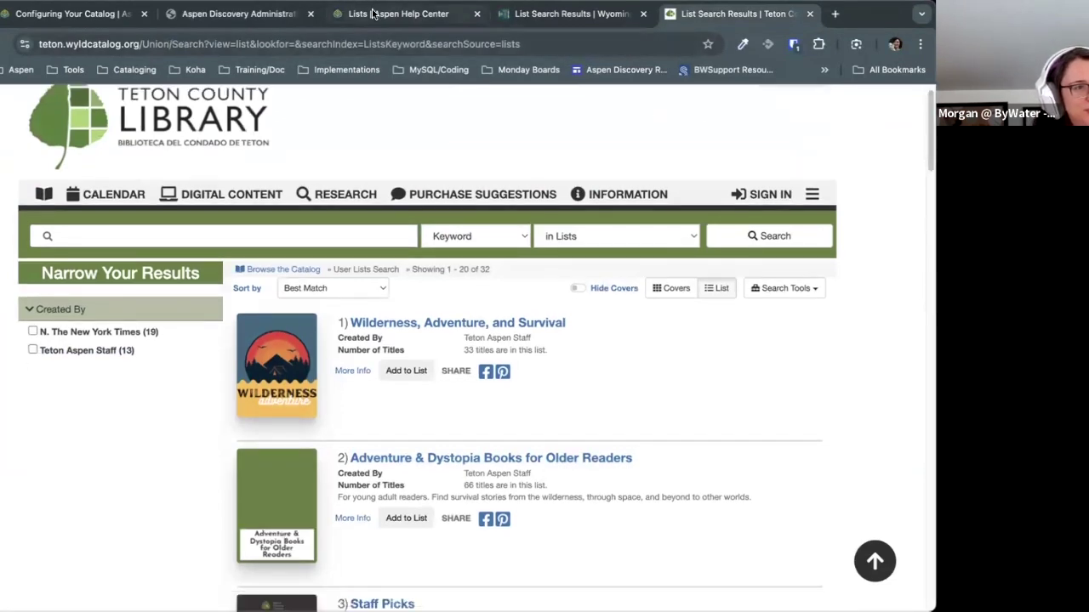
left_click(299, 19)
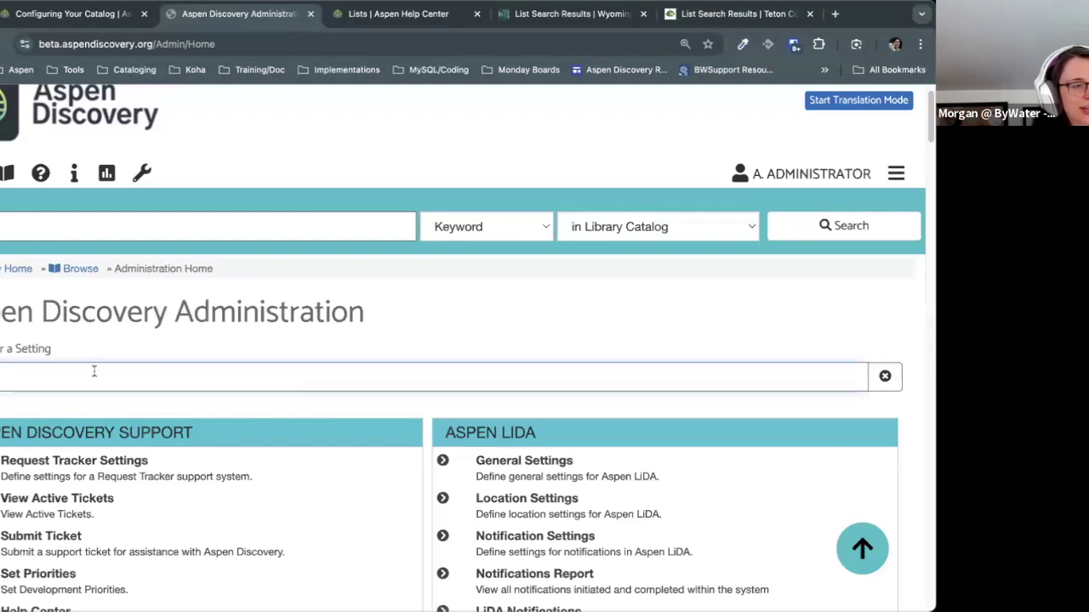
Step: Search the administration settings for "sys", go to Library Systems and open the Main Library's settings
type("sys")
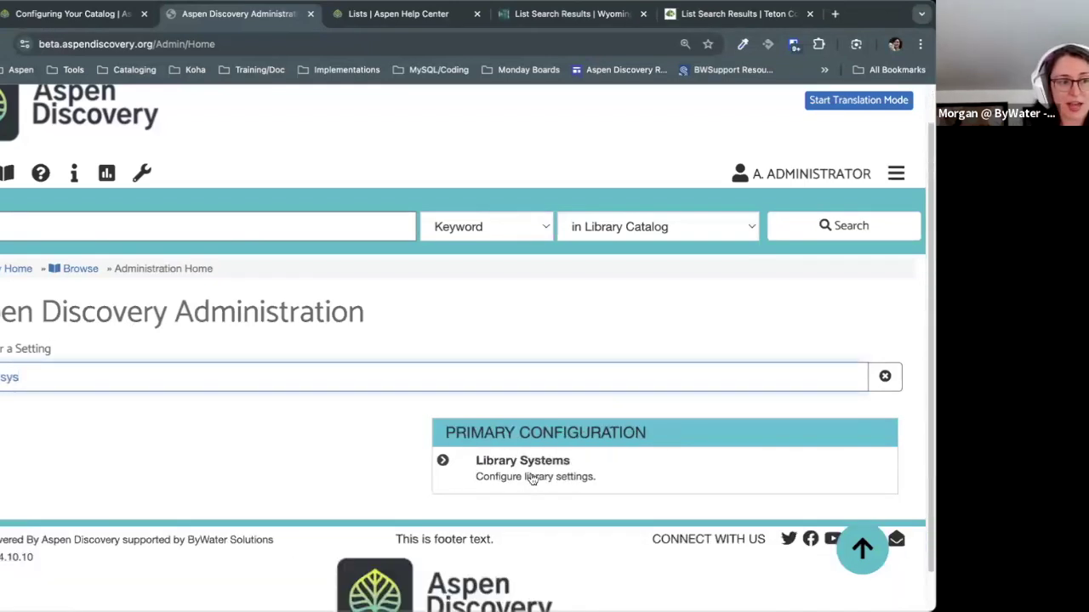
left_click(681, 348)
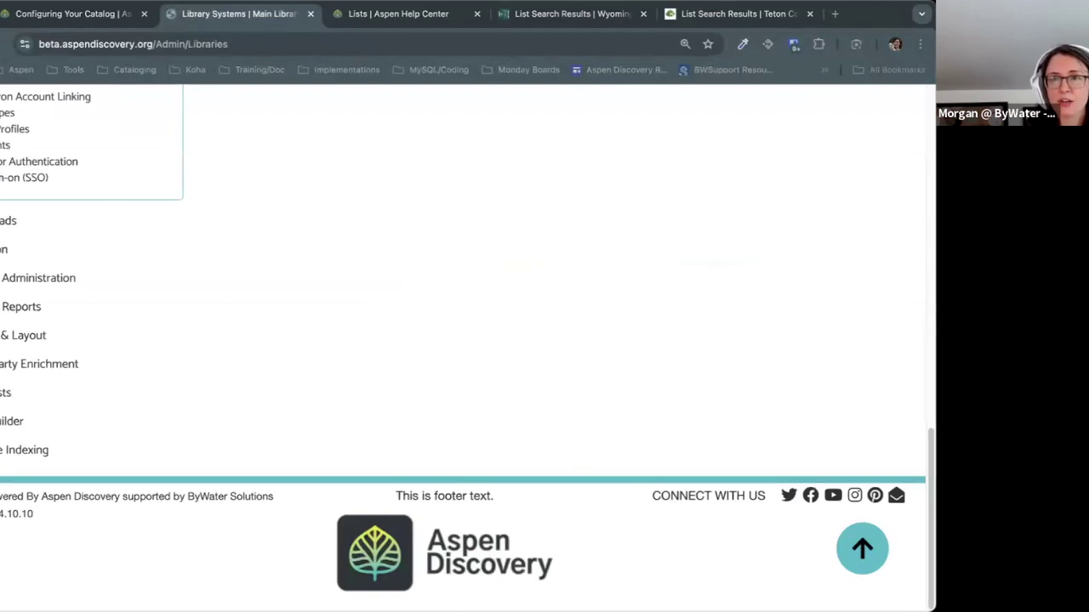
scroll(73, 385, "up", 5)
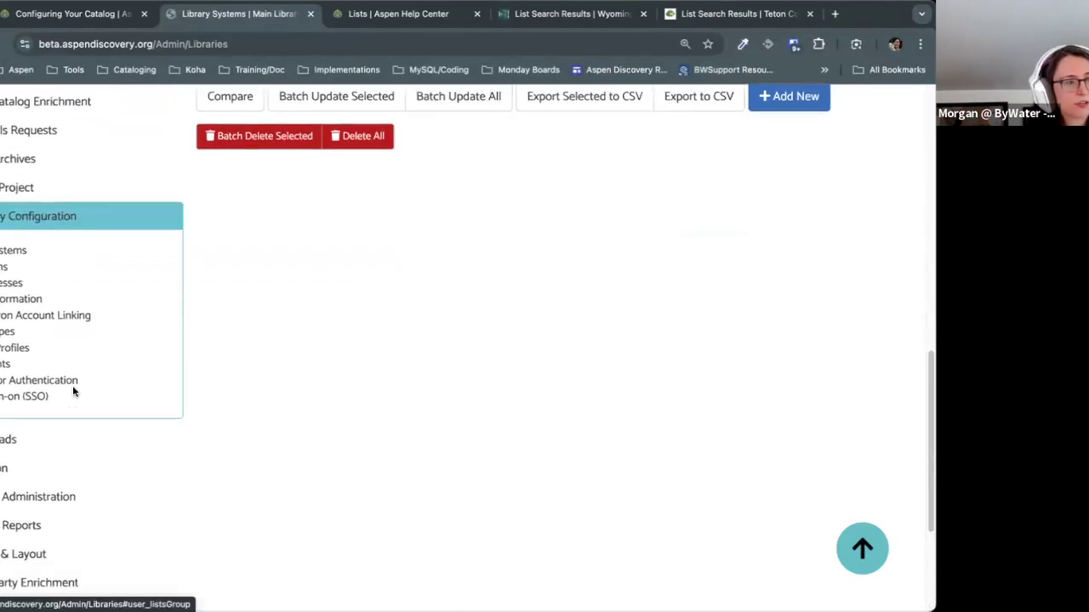
scroll(73, 385, "down", 1)
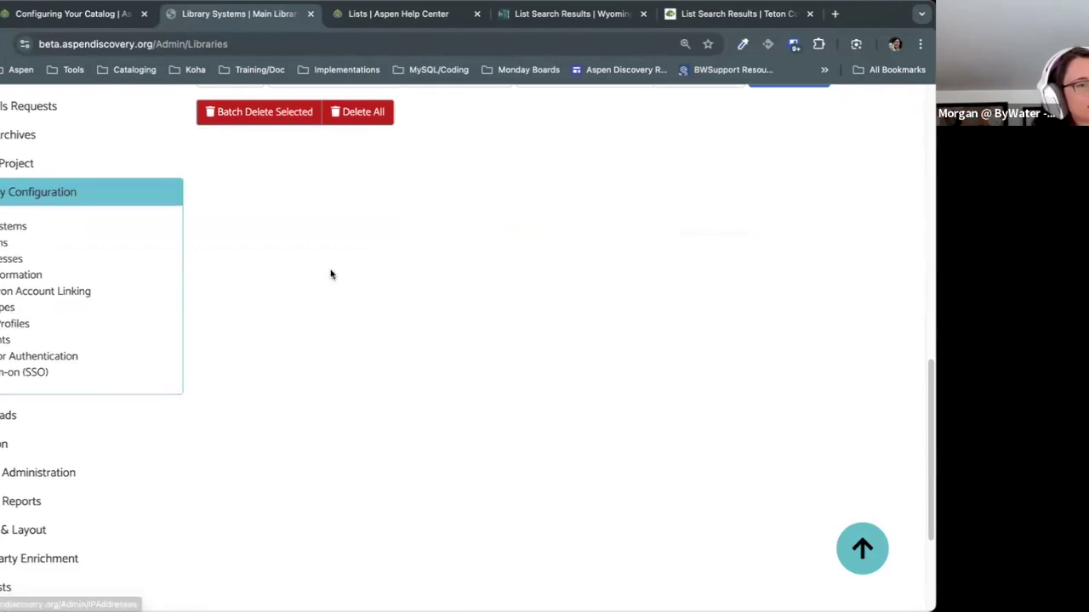
scroll(331, 272, "up", 5)
left_click(254, 371)
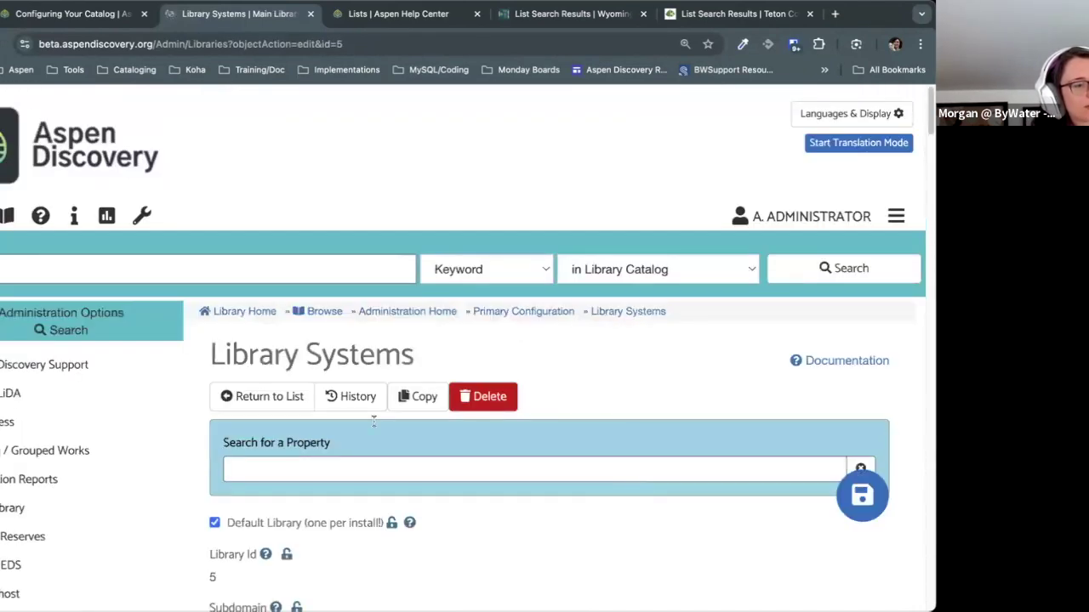
Step: Search the Main Library's properties for "combine" and show the Combined Results settings with their sections table
scroll(372, 421, "down", 1)
left_click(315, 415)
type("combine")
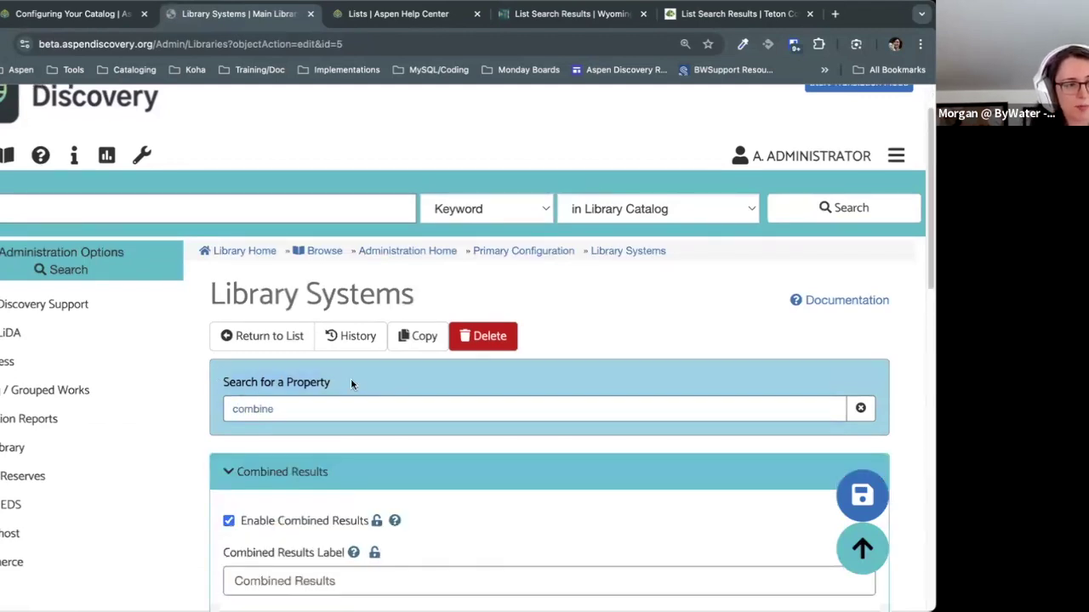
scroll(417, 457, "down", 3)
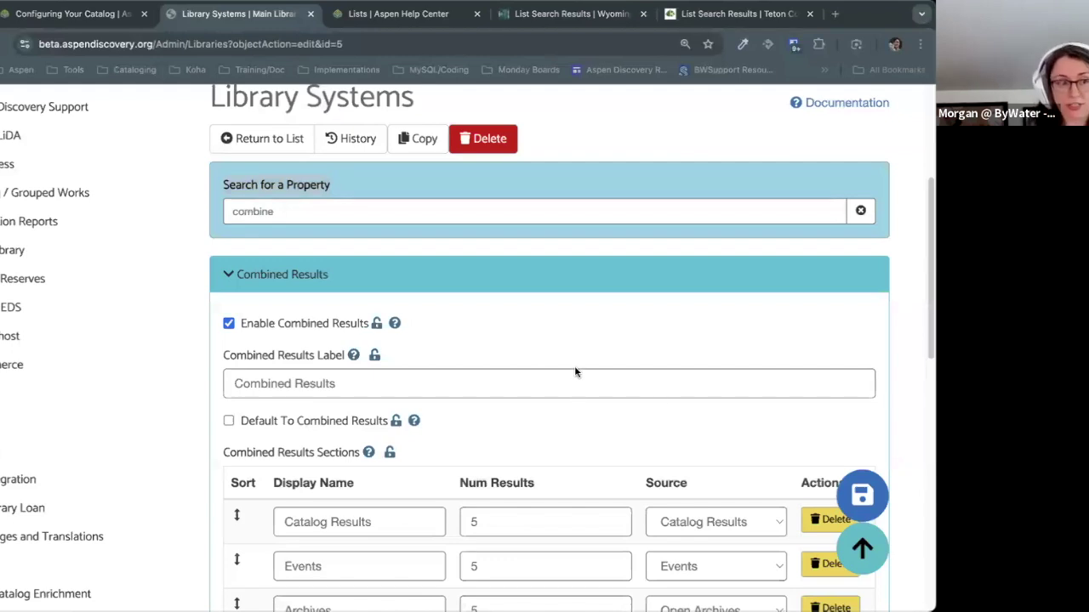
left_click(921, 261)
left_click_drag(927, 255, 925, 296)
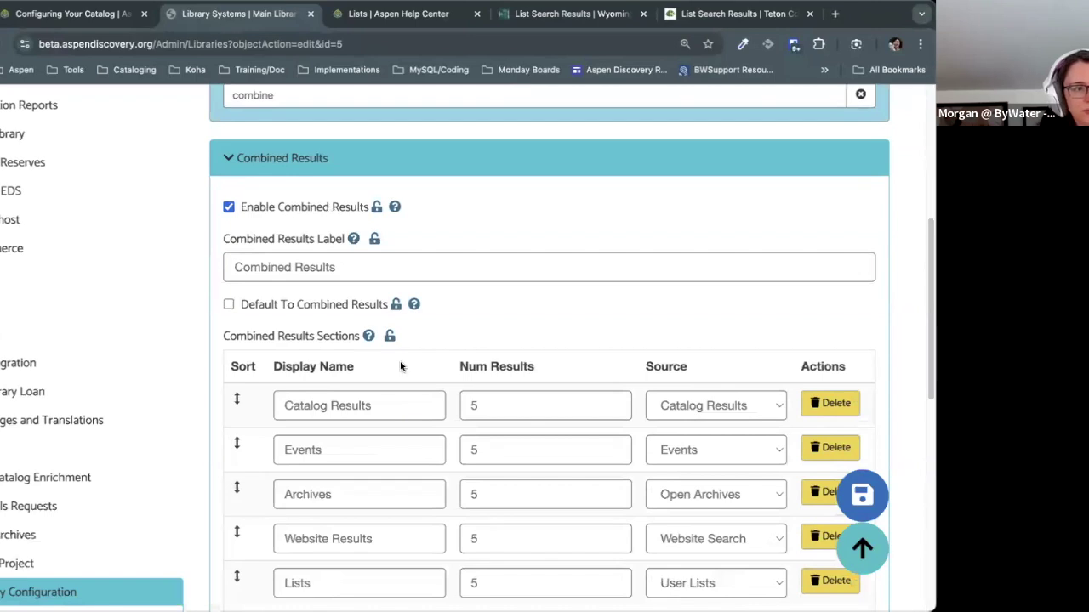
Step: Point out the Combined Results Label value and the Default To Combined Results option by highlighting their text
left_click(355, 260)
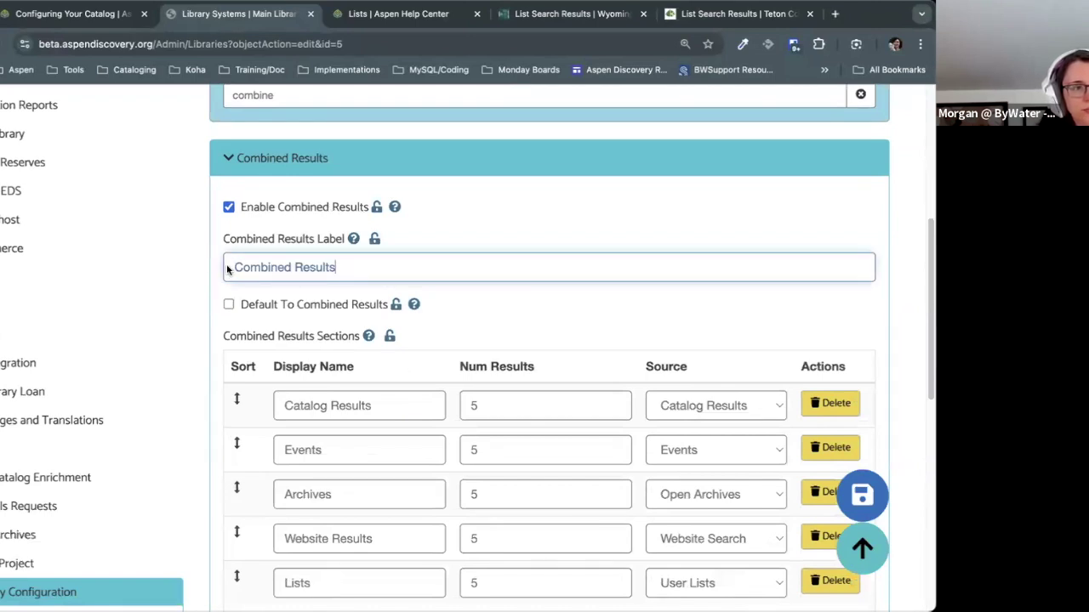
triple_click(230, 271)
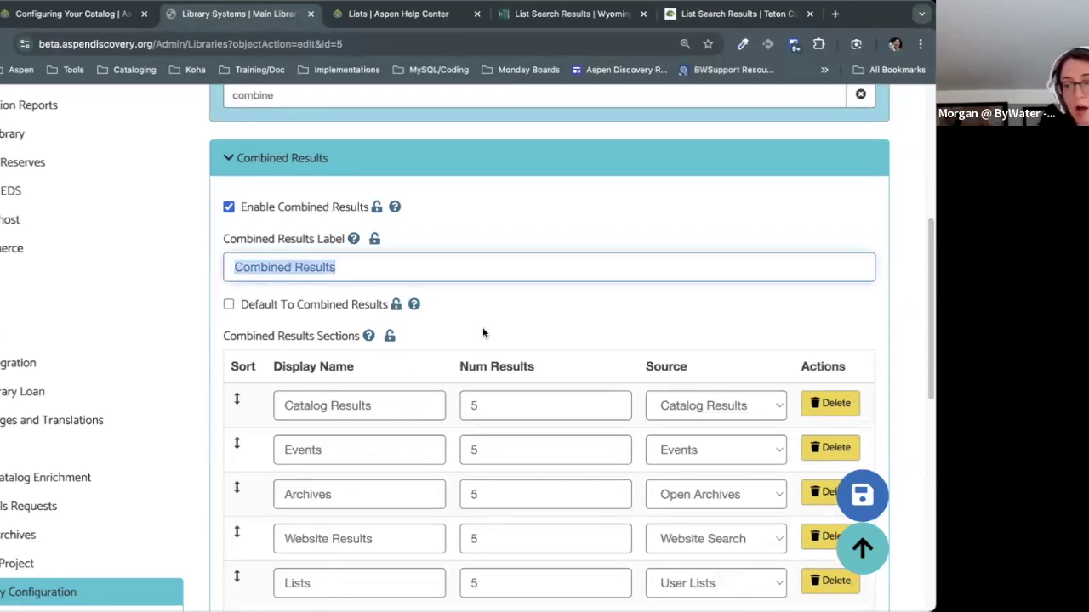
left_click(233, 264)
left_click_drag(233, 264, 429, 251)
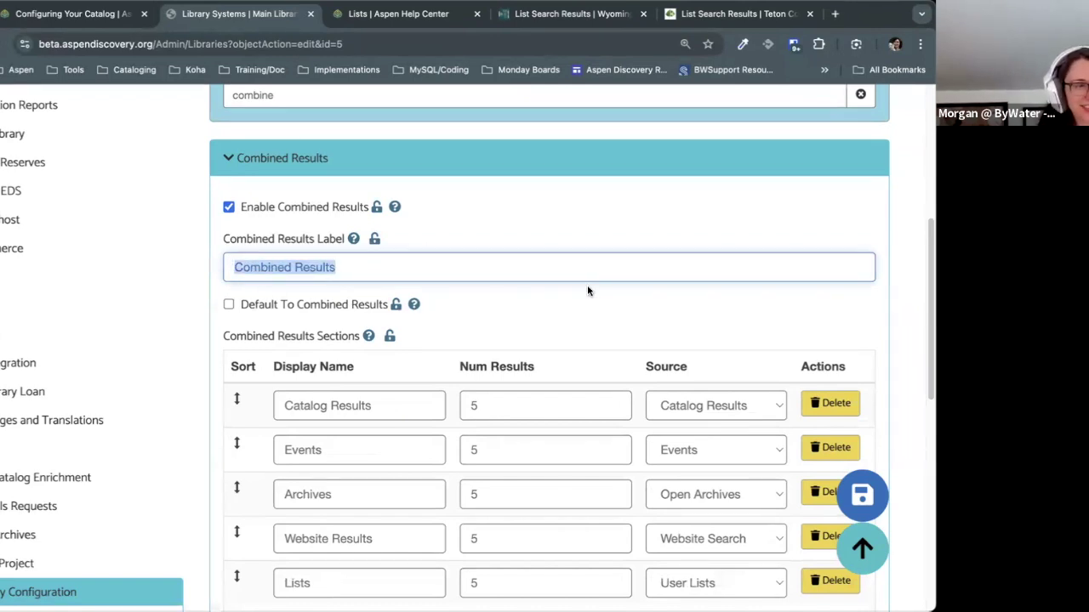
left_click(372, 268)
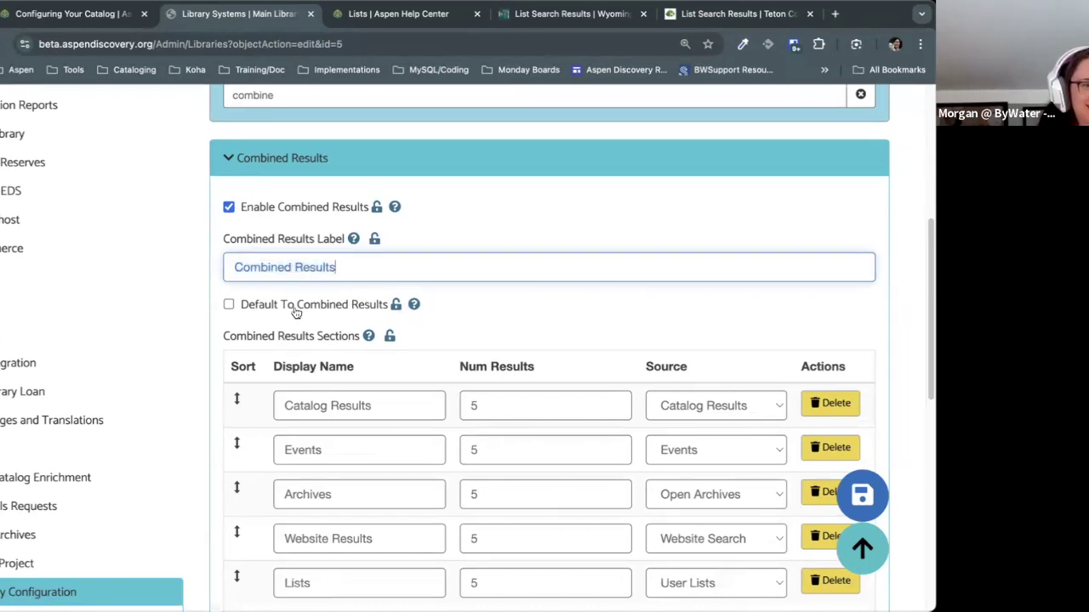
left_click_drag(248, 308, 391, 308)
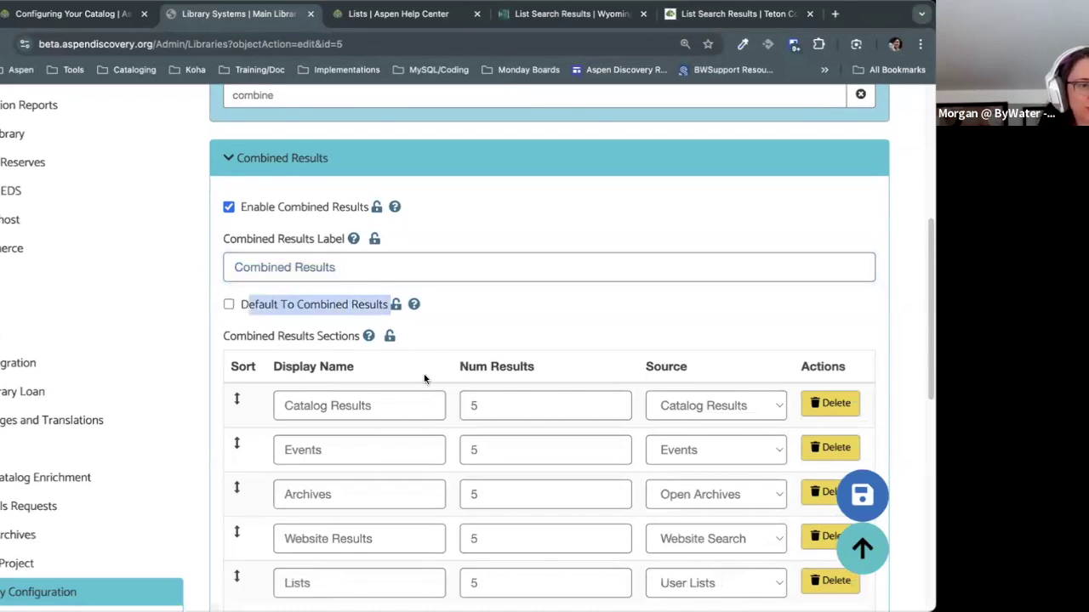
Step: Set the catalog's search source to Combined Results from the library settings page
scroll(470, 319, "up", 5)
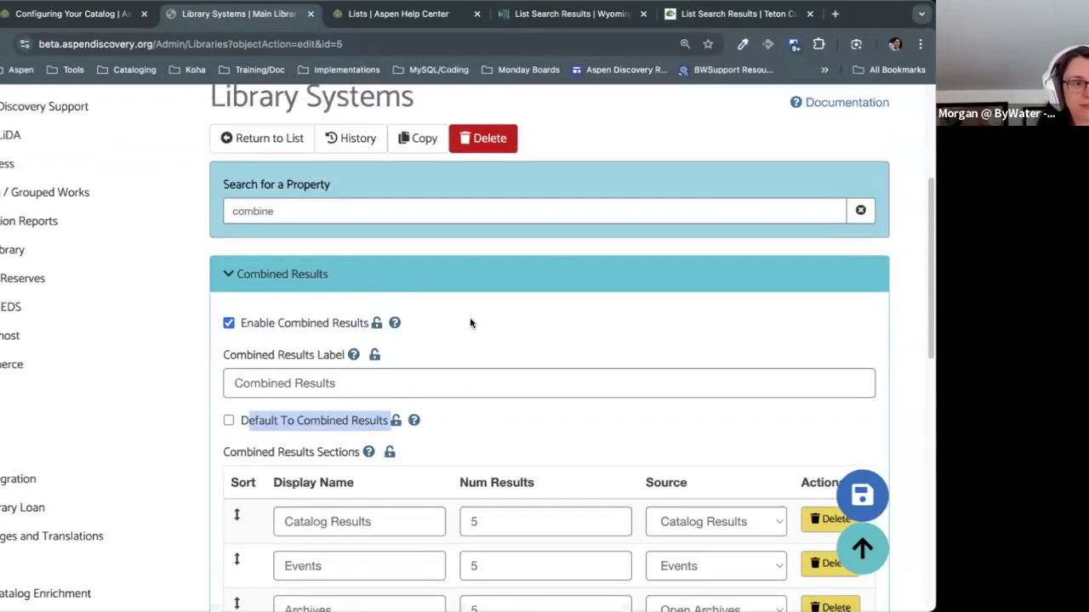
left_click(695, 280)
key("Down")
key("Down")
key("Down")
key("Down")
key("Down")
key("Down")
key("Down")
key("Down")
key("Down")
key("Return")
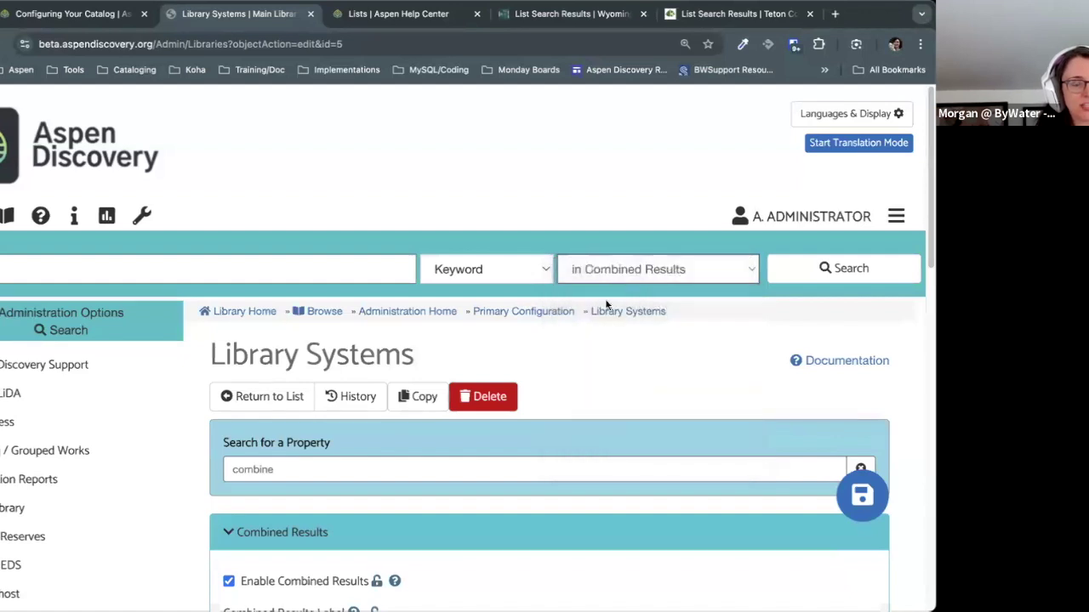
Step: Set the catalog's search source back to Library Catalog
left_click(687, 277)
key("Down")
key("Down")
key("Down")
key("Down")
key("Down")
key("Down")
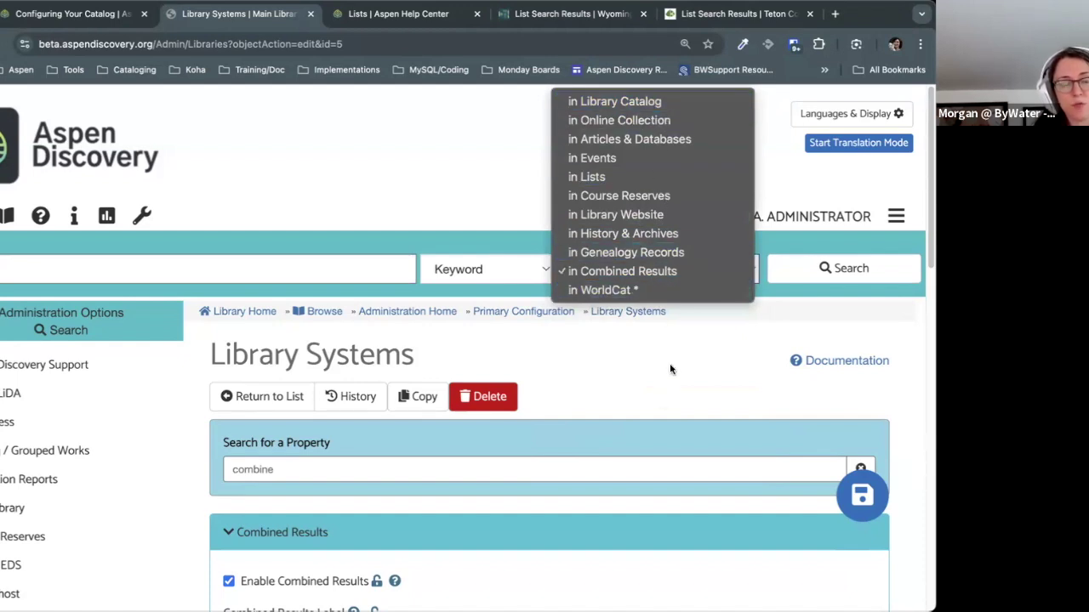
left_click(622, 101)
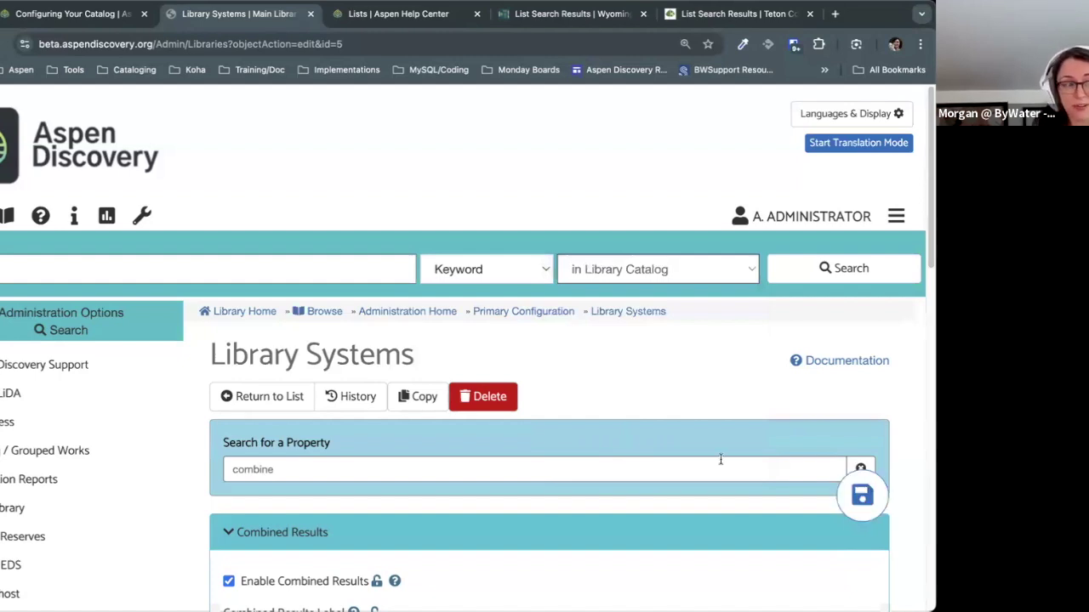
Step: Show the source options available for the Catalog Results row in the Combined Results Sections table, keeping its current source
scroll(714, 457, "down", 5)
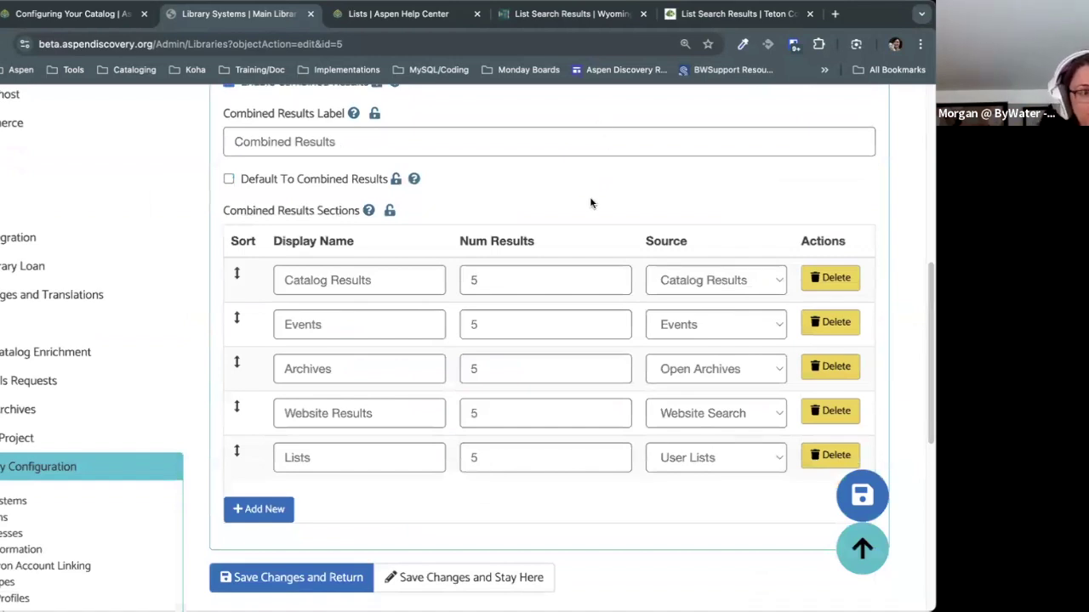
scroll(280, 196, "up", 1)
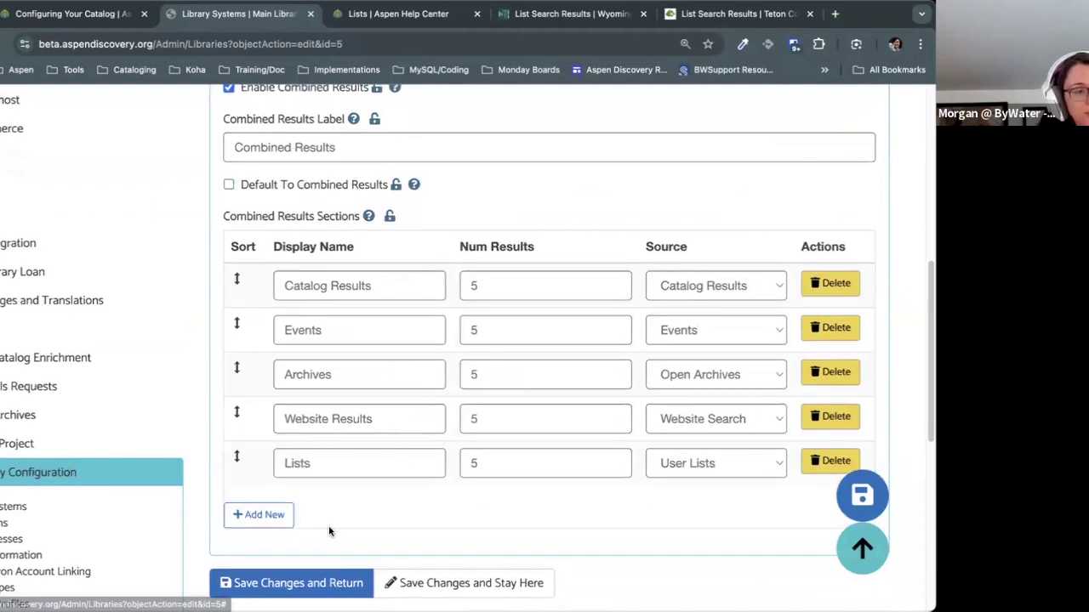
left_click(706, 286)
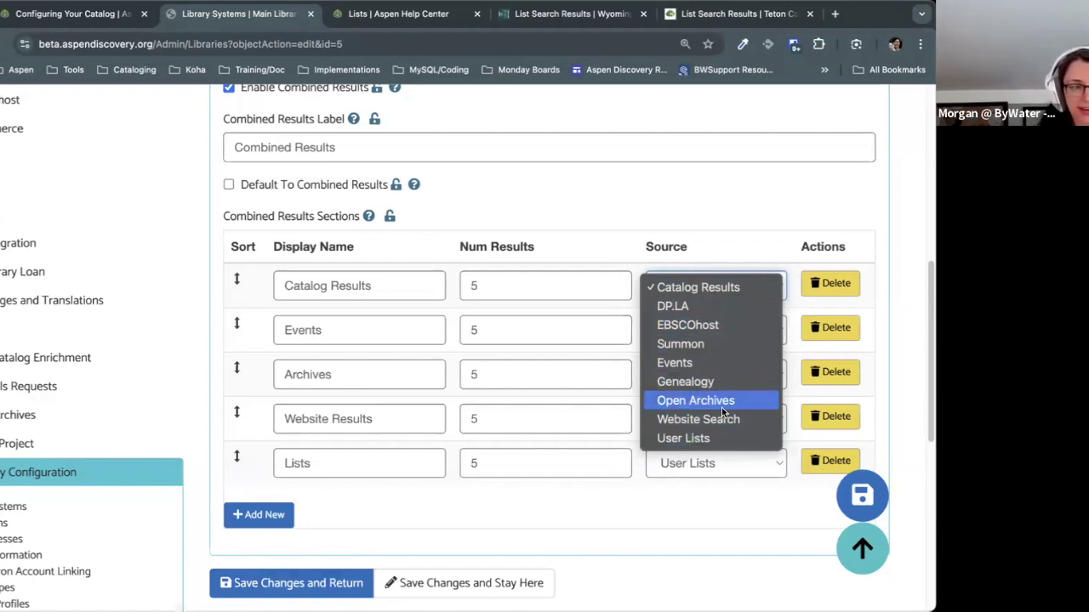
left_click(593, 396)
Step: Point out the Display Name and Num Results values of each Combined Results section by highlighting them row by row
left_click(400, 279)
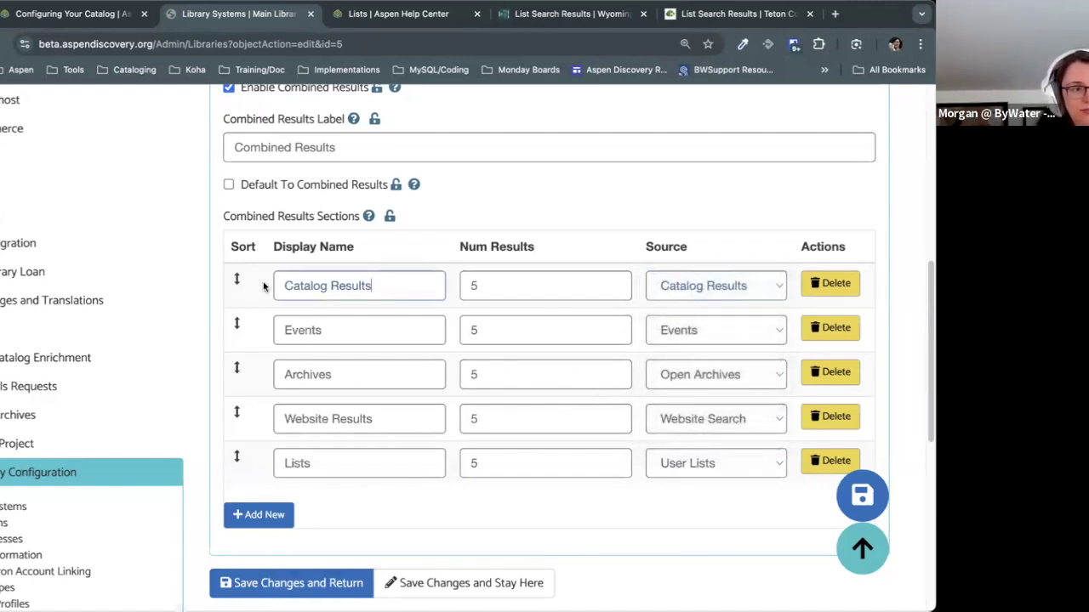
key("super+a")
double_click(274, 330)
double_click(320, 374)
triple_click(367, 417)
left_click(373, 463)
key("super+a")
double_click(491, 285)
double_click(463, 334)
double_click(503, 380)
double_click(496, 422)
left_click(488, 458)
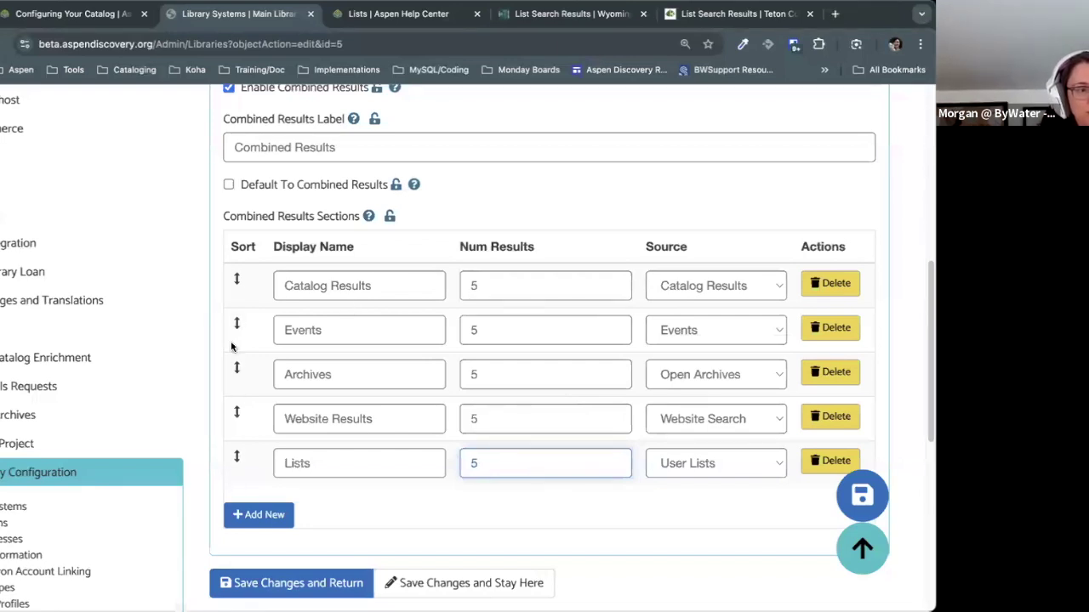
Step: Move the Archives section above Events in the Combined Results Sections table
left_click_drag(242, 369, 246, 340)
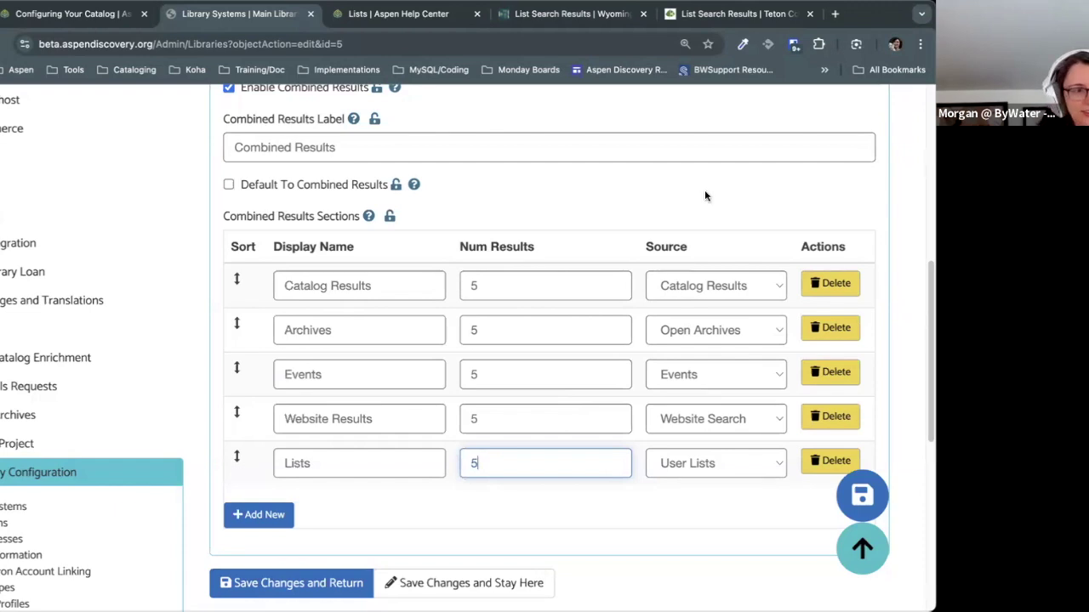
scroll(925, 365, "down", 1)
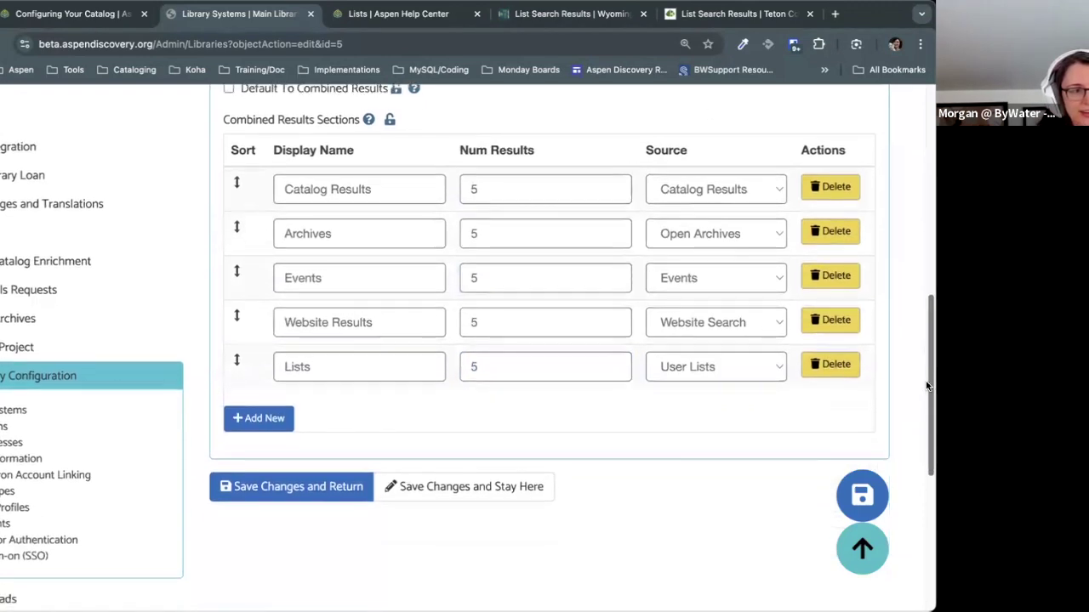
Step: Show the list of catalog search sources, including Combined Results, and dismiss it without choosing another source
scroll(927, 382, "up", 8)
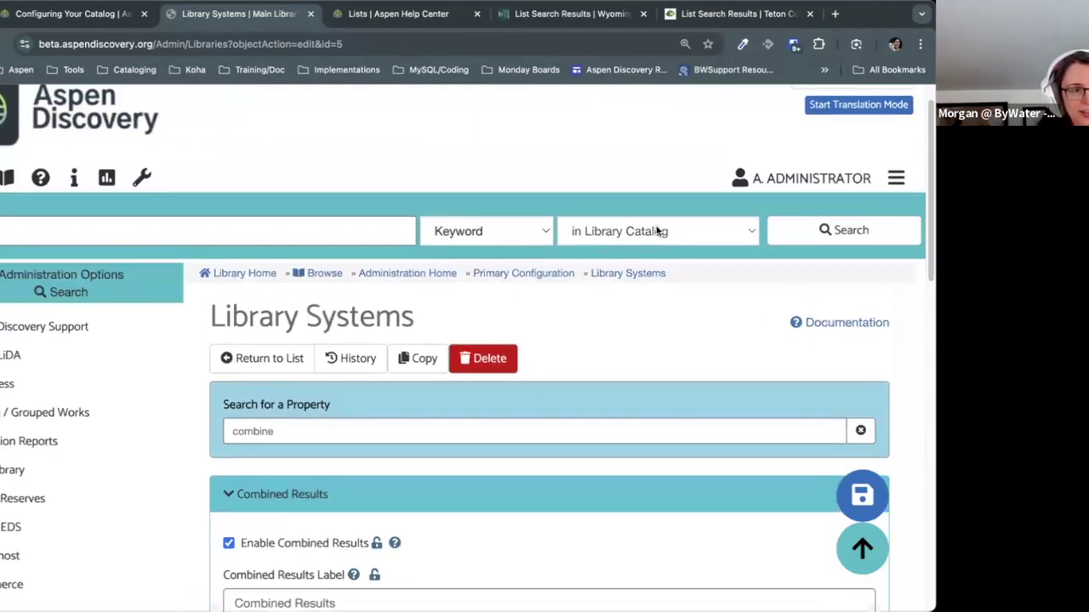
left_click(655, 230)
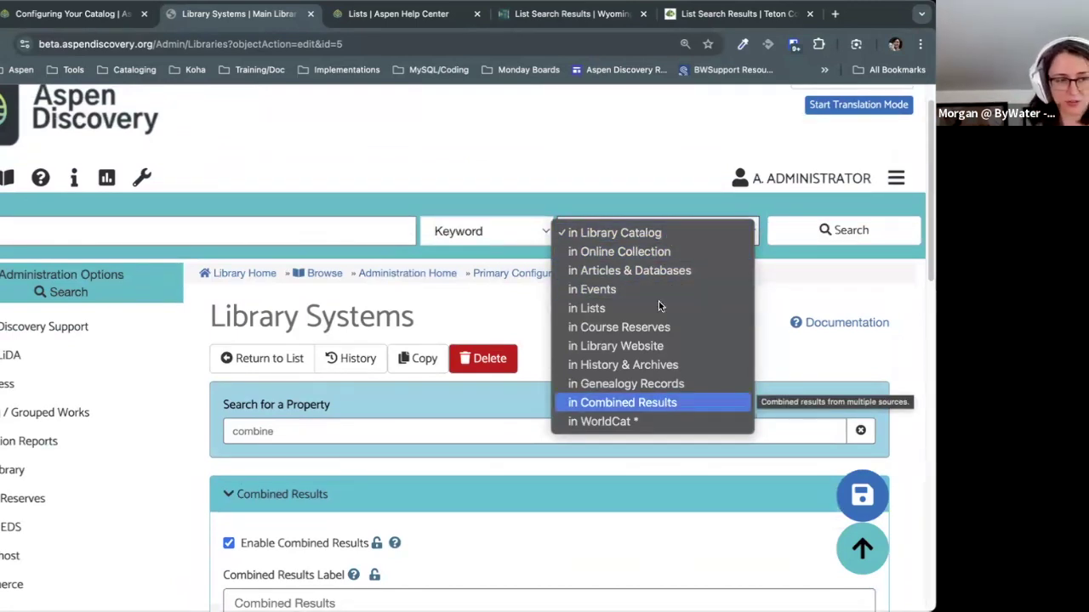
left_click(867, 372)
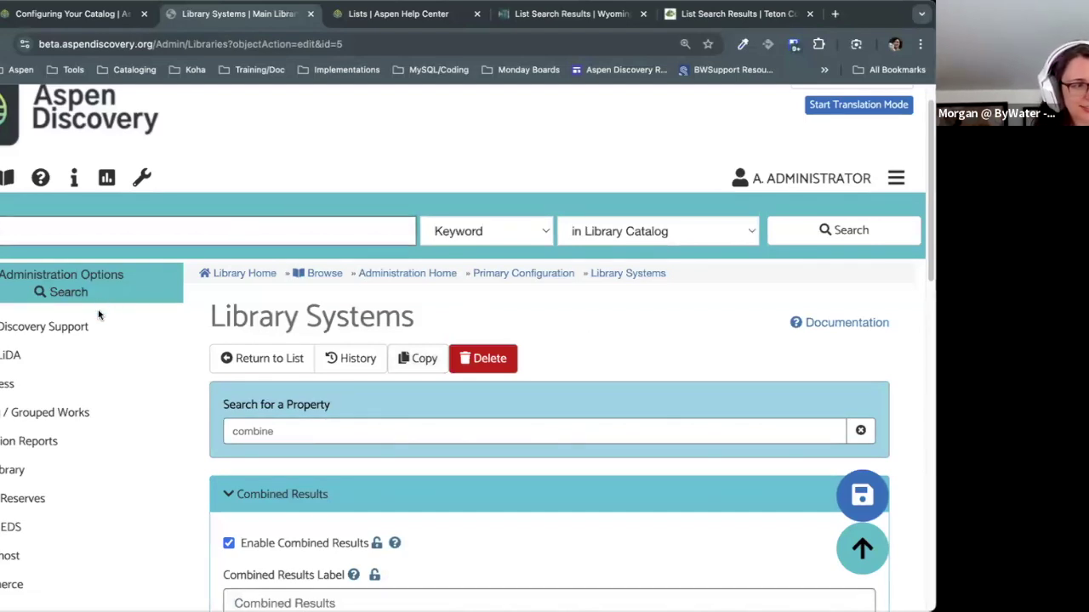
Step: Go to the Grouped Work Display settings in the Catalog / Grouped Works administration section
left_click(73, 413)
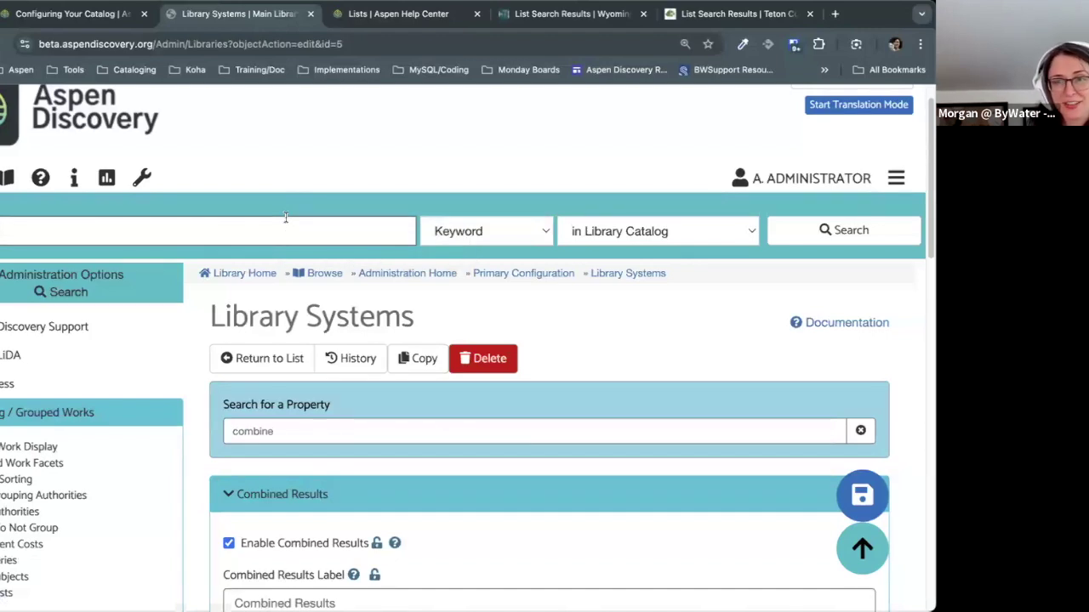
scroll(42, 357, "down", 2)
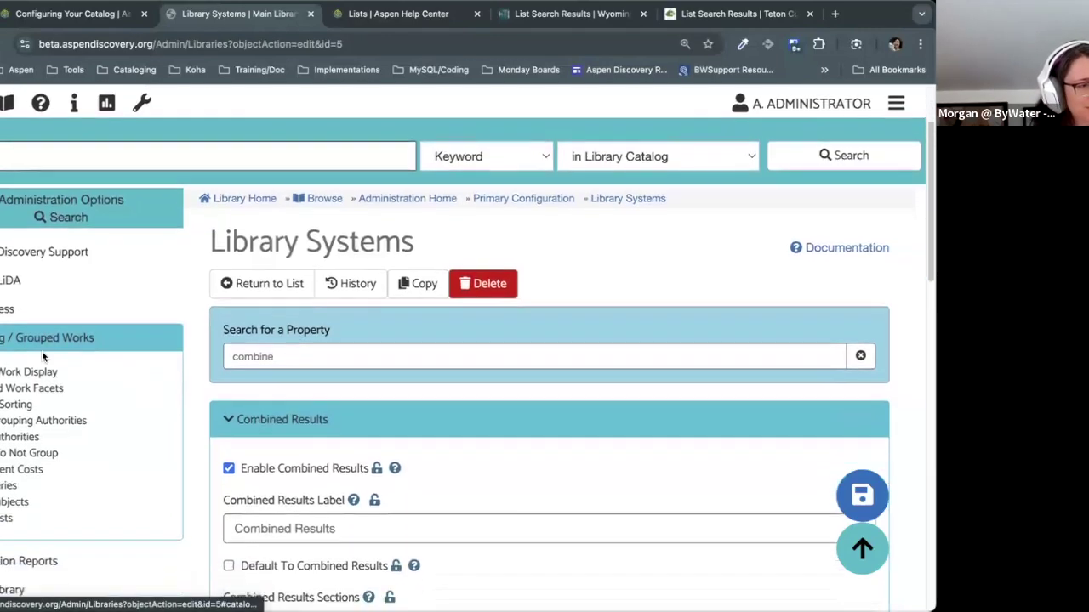
scroll(43, 357, "down", 1)
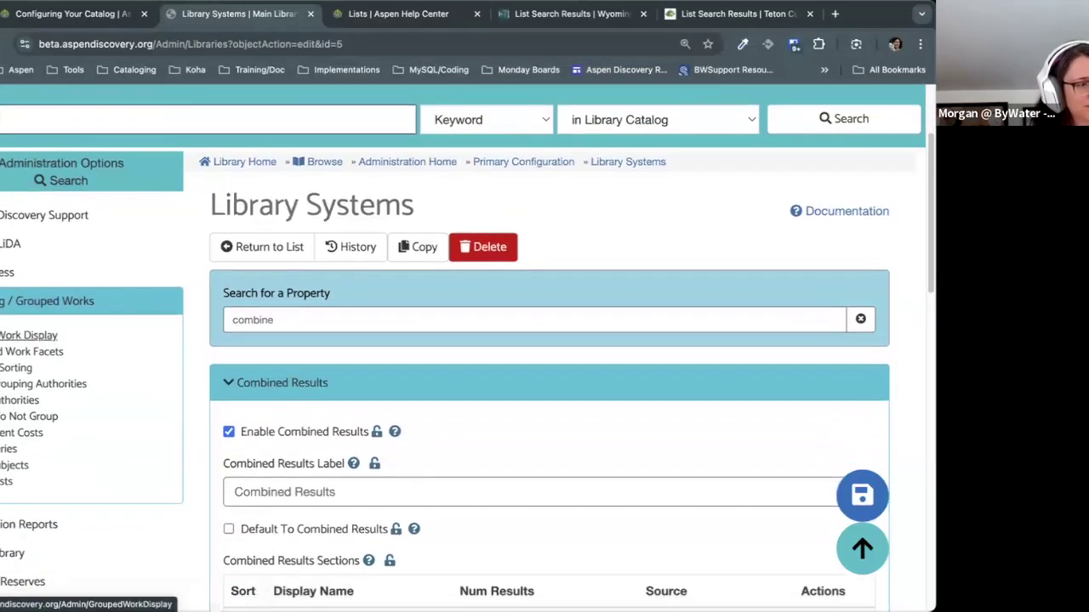
left_click(28, 336)
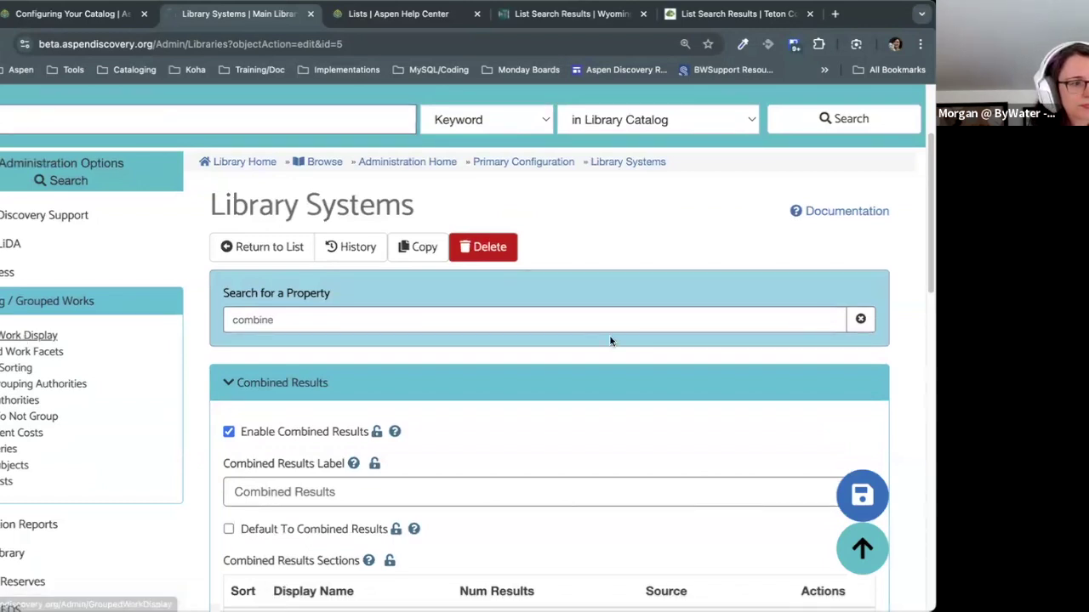
scroll(611, 333, "down", 4)
scroll(611, 337, "up", 2)
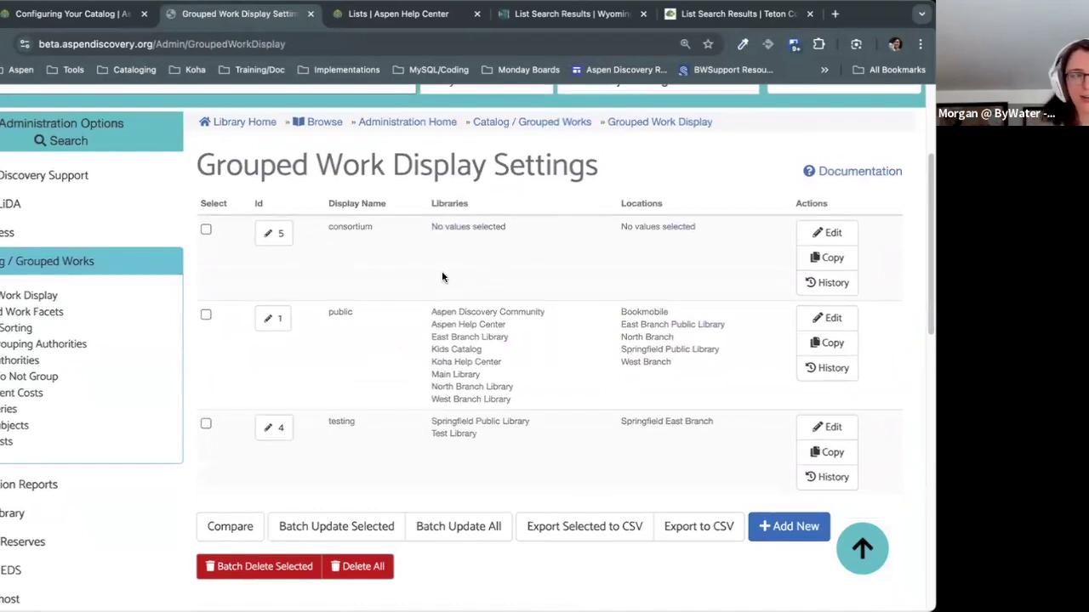
Step: Point out the public display setting with its assigned libraries and locations by highlighting its row
double_click(336, 312)
left_click(693, 382, "shift")
left_click(693, 382)
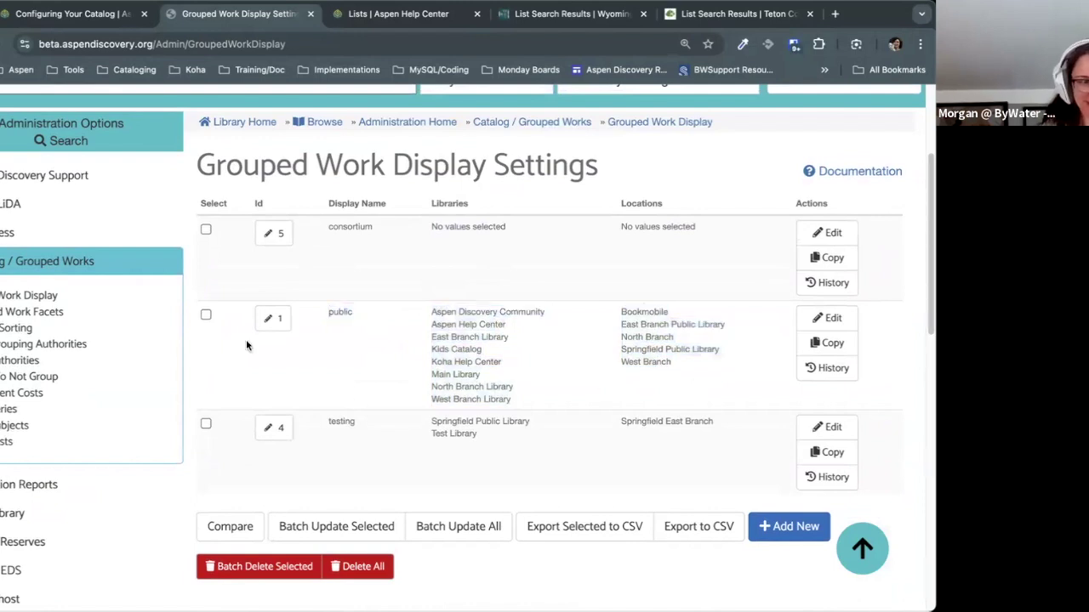
double_click(340, 312)
left_click(714, 381, "shift")
left_click(713, 381)
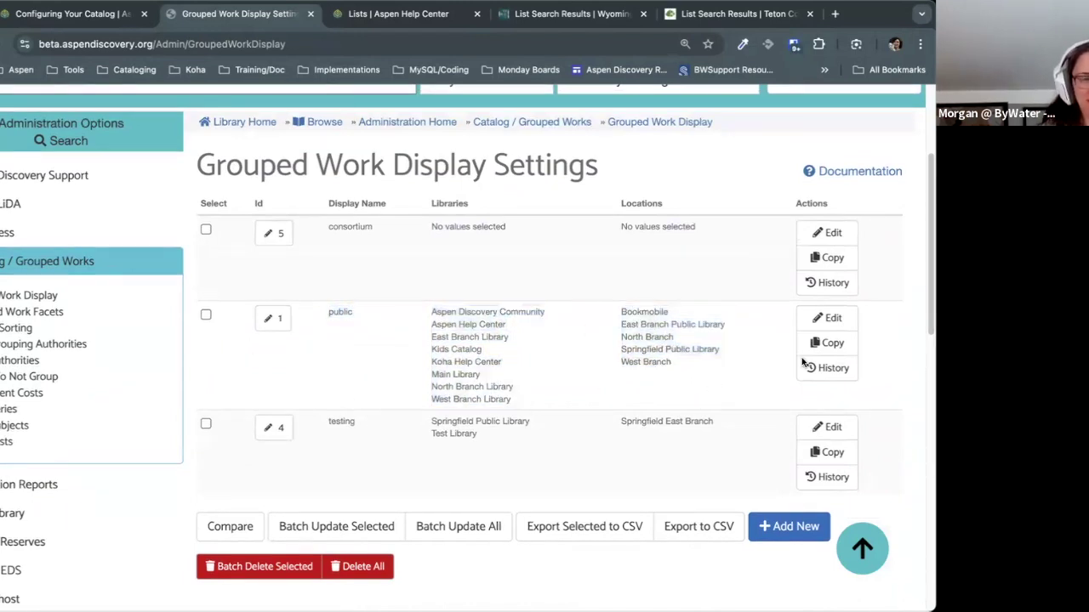
left_click_drag(928, 310, 925, 282)
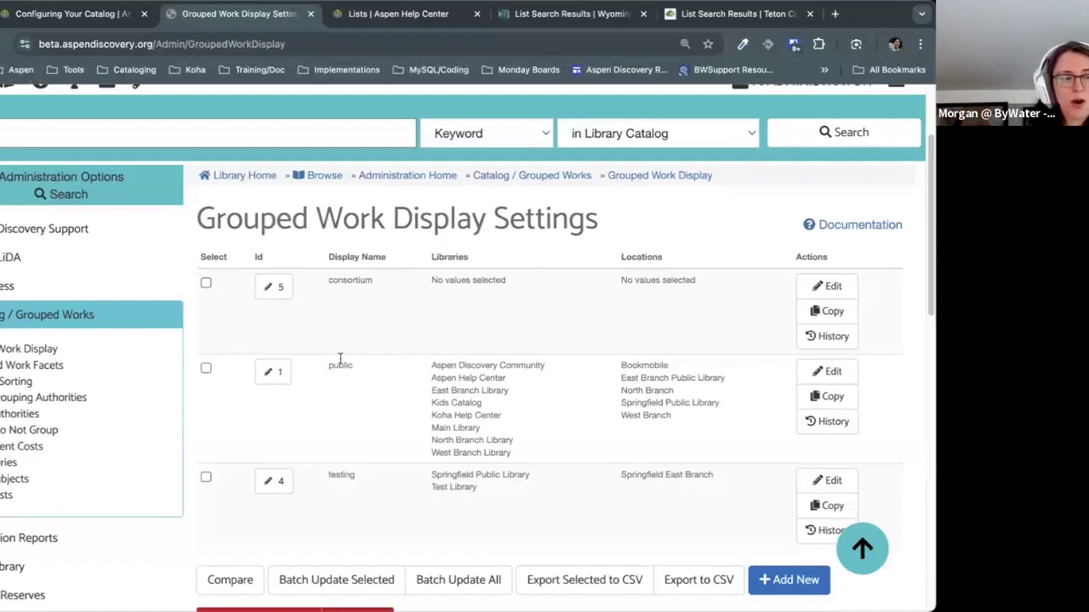
left_click_drag(339, 359, 720, 451)
left_click(489, 330)
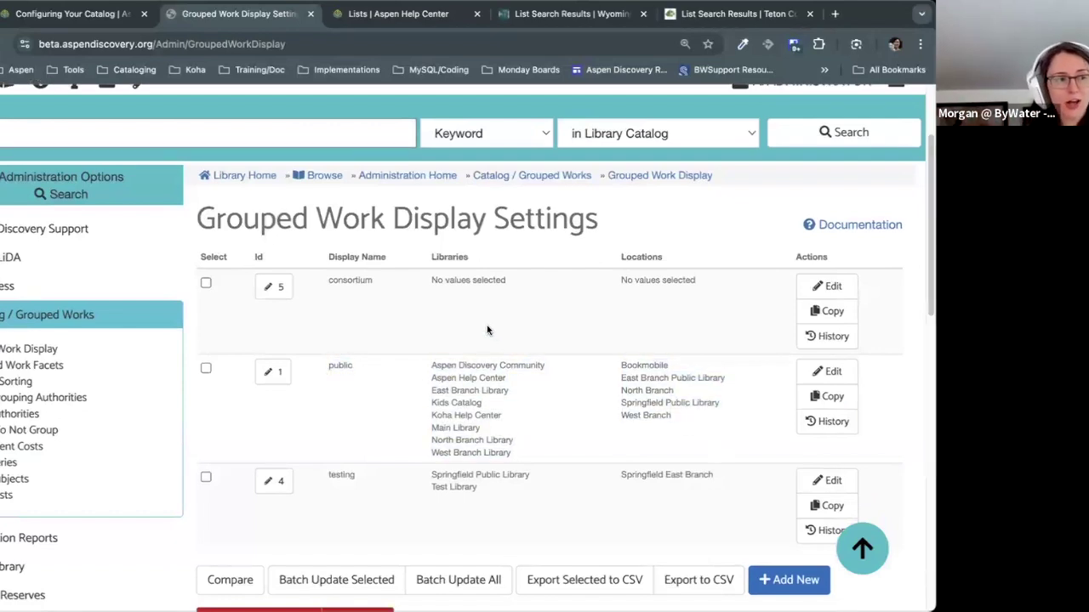
Step: Point out the consortium display setting and its library and location assignments by highlighting its row
left_click_drag(573, 287, 684, 281)
left_click(733, 290)
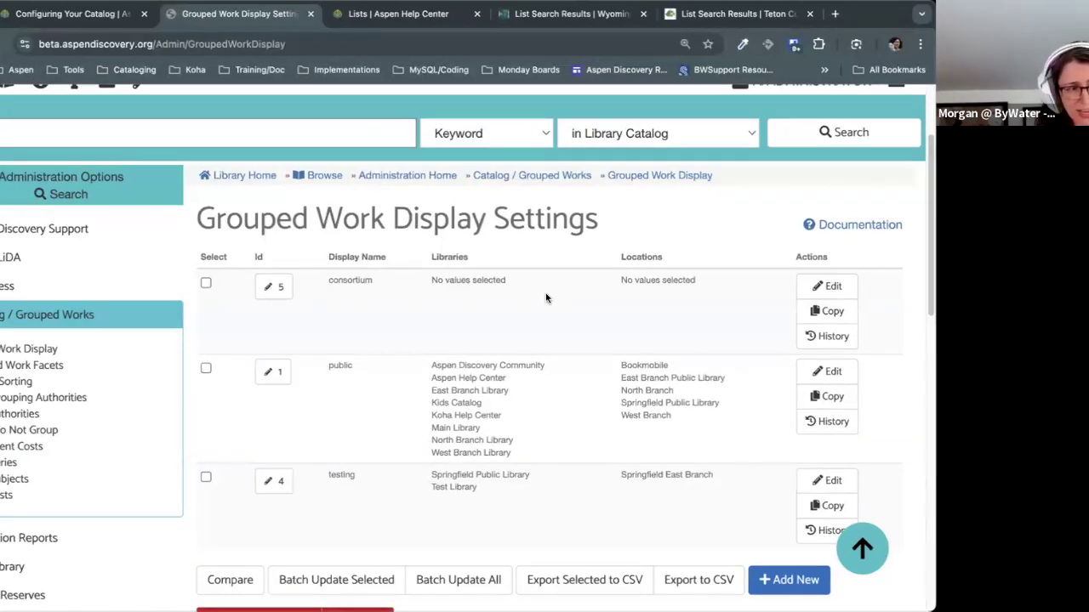
left_click_drag(696, 281, 312, 294)
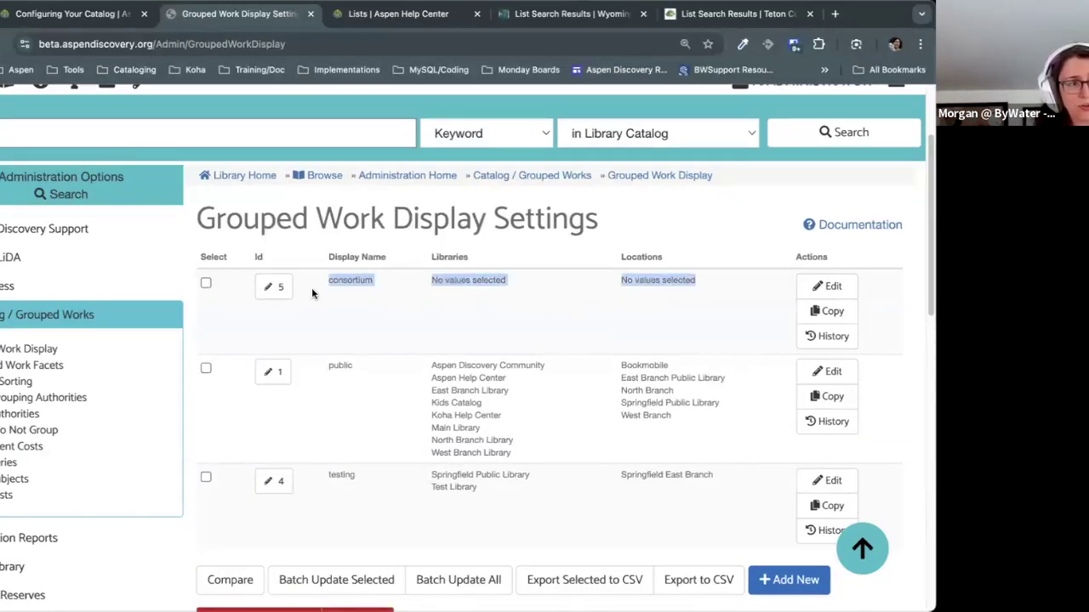
left_click(417, 322)
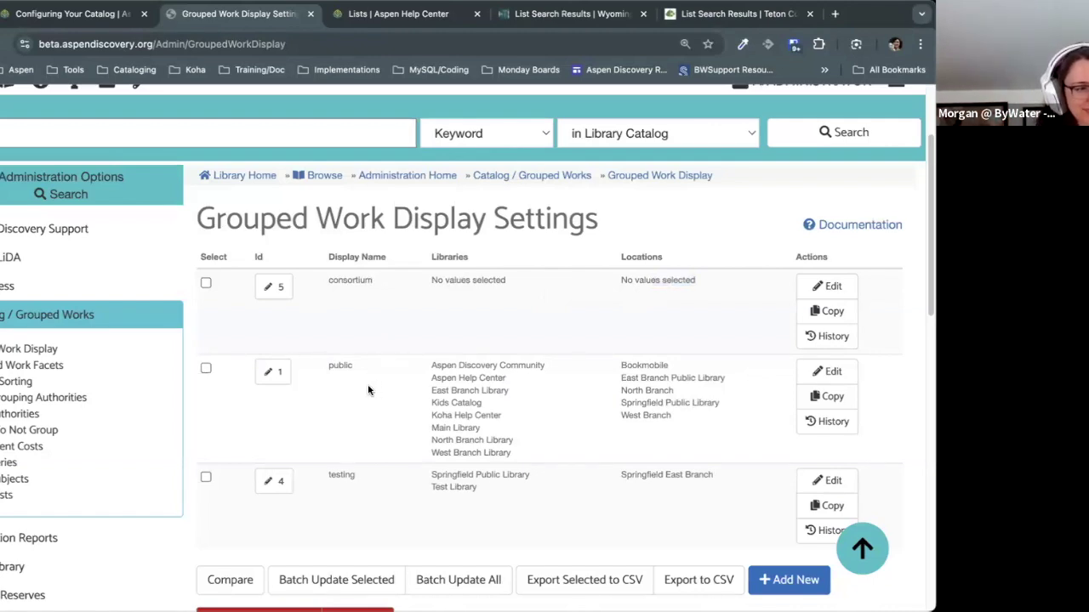
Step: Open the public grouped work display setting for editing and show its Sort Owned Editions First and Searching options
left_click(276, 385)
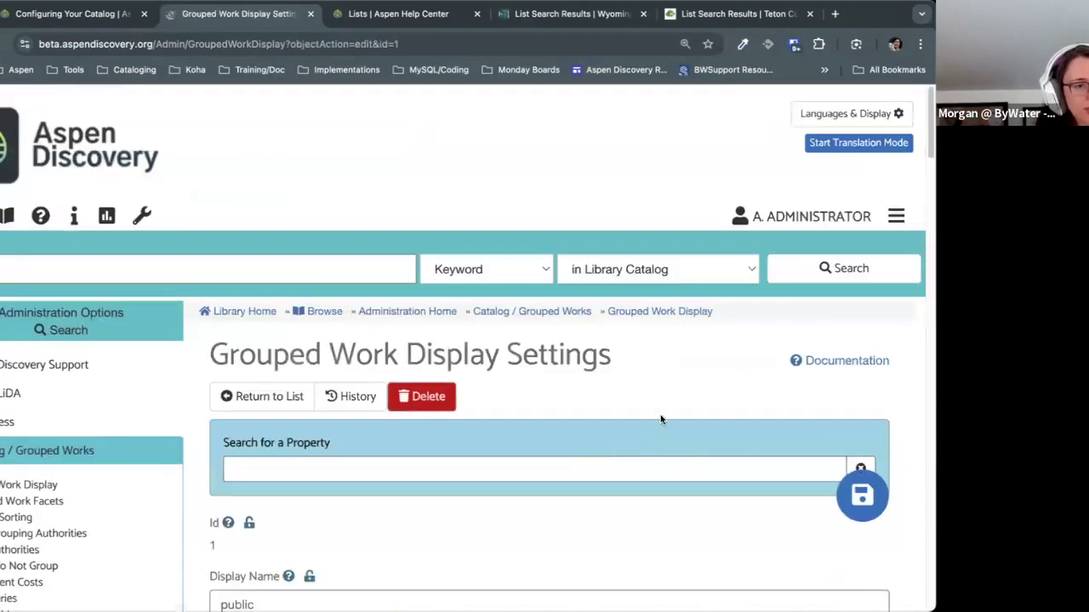
scroll(661, 419, "down", 3)
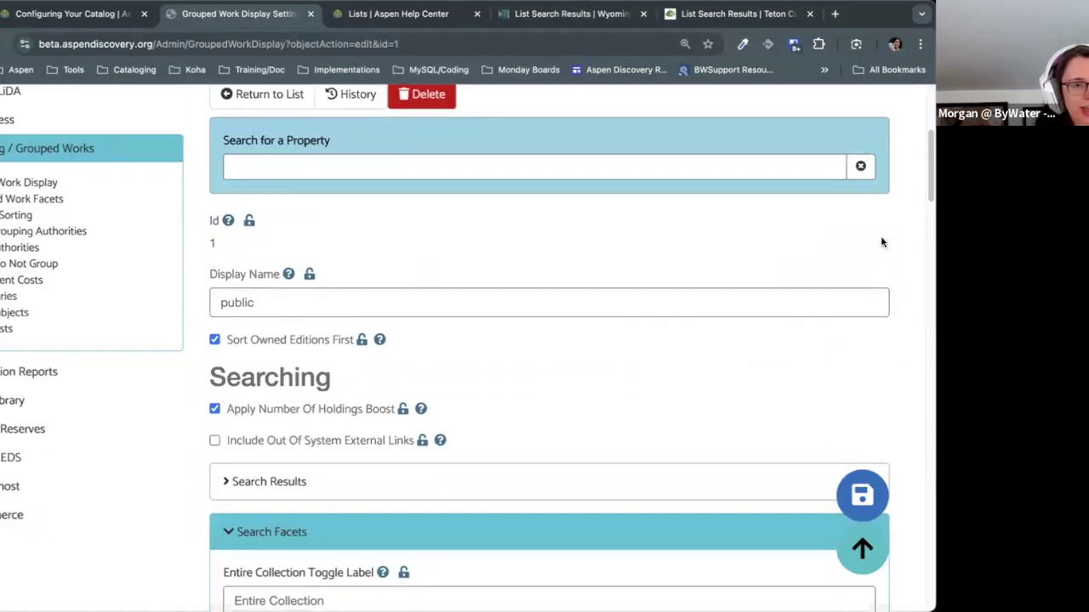
scroll(924, 199, "down", 1)
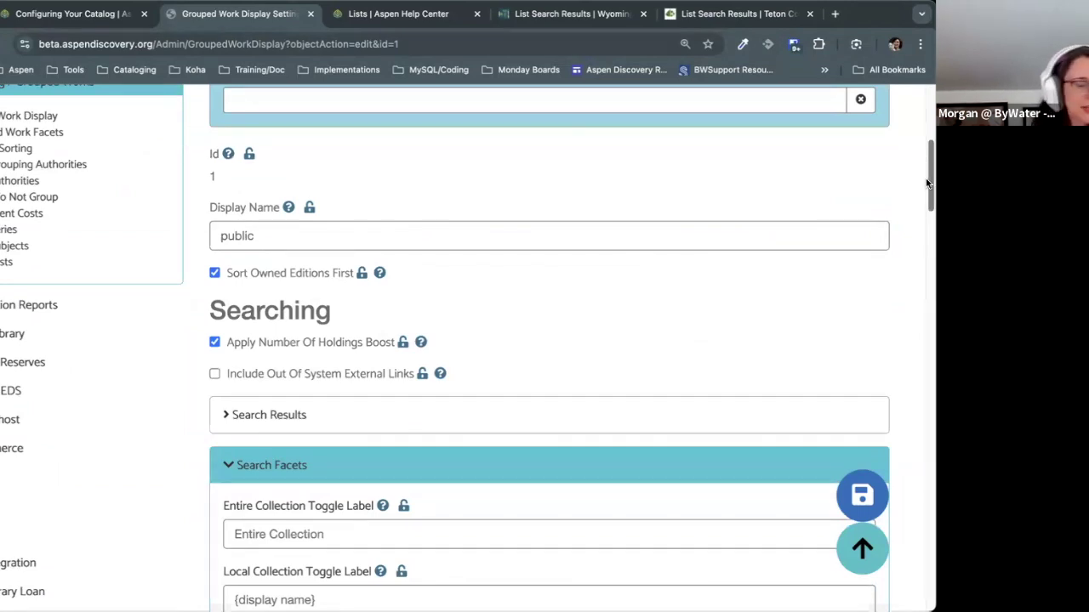
scroll(926, 177, "up", 1)
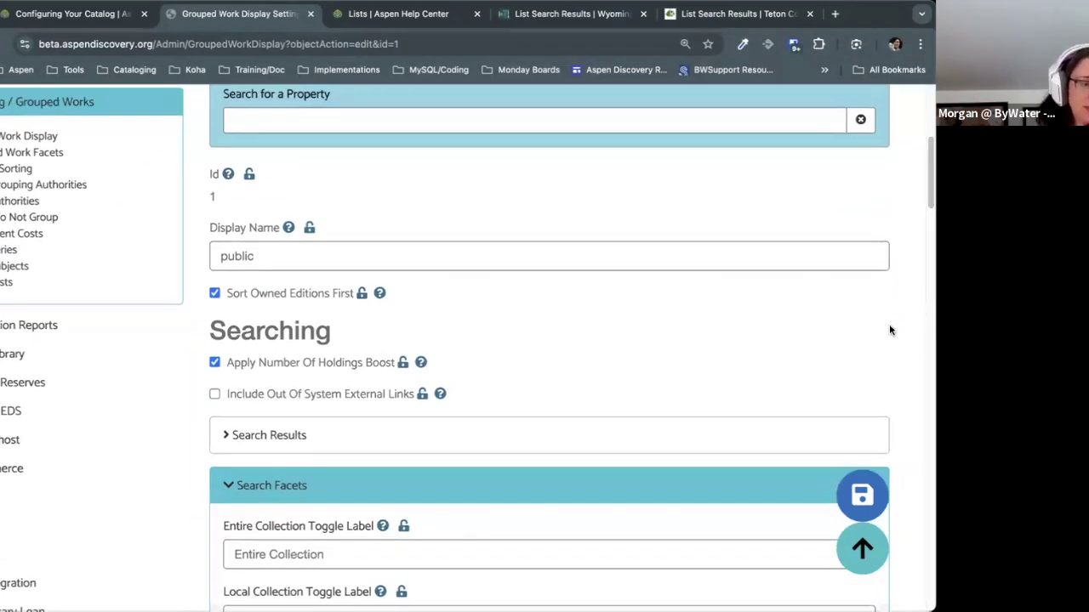
scroll(919, 230, "up", 1)
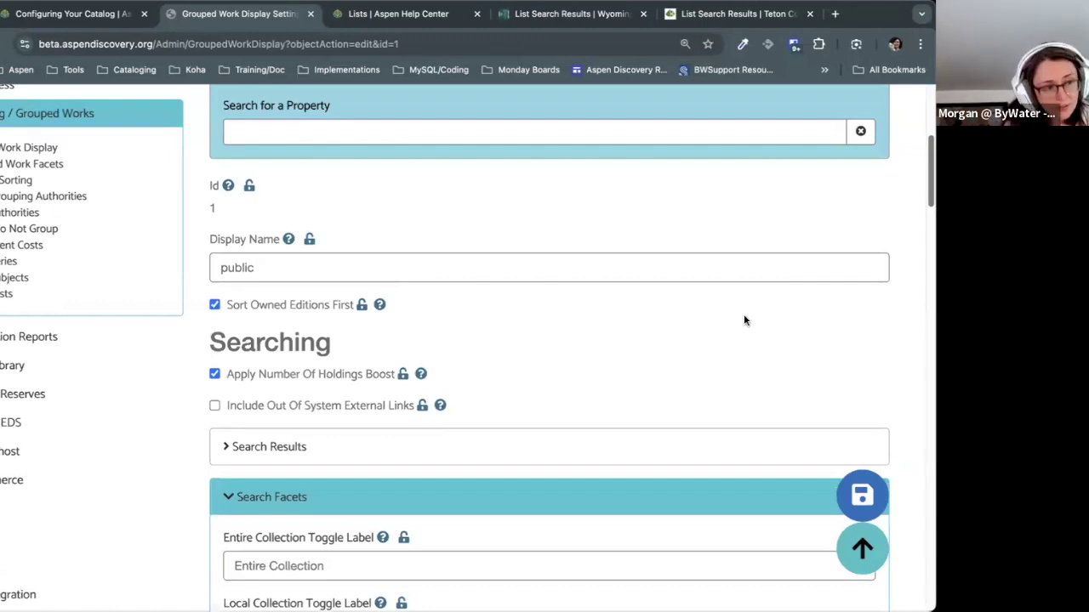
Step: Point out the Sort Owned Editions First option by highlighting its label
left_click_drag(423, 315, 214, 304)
left_click(623, 326)
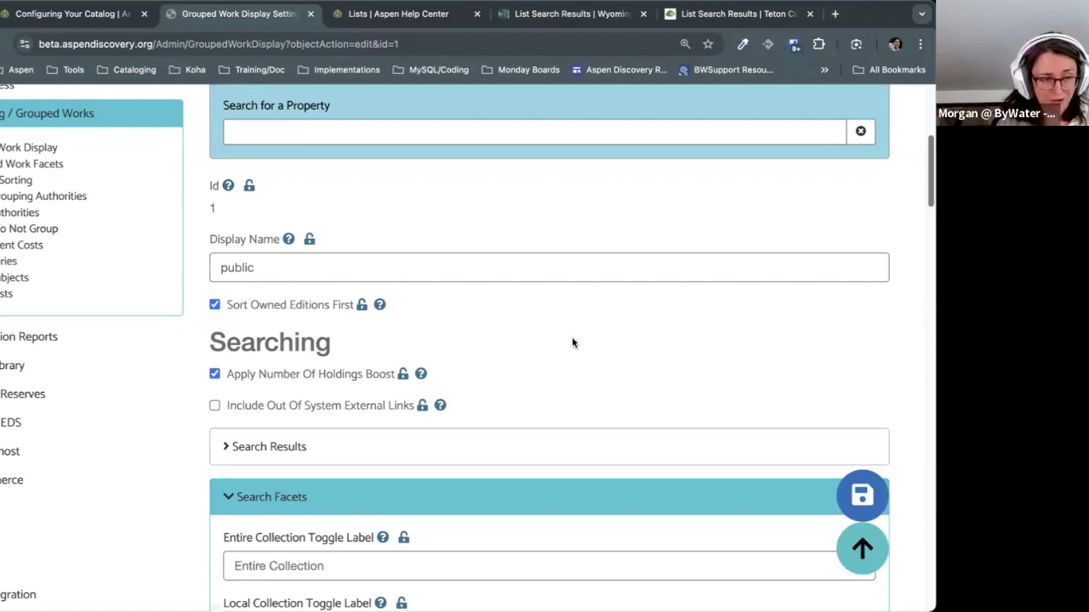
scroll(569, 340, "up", 1)
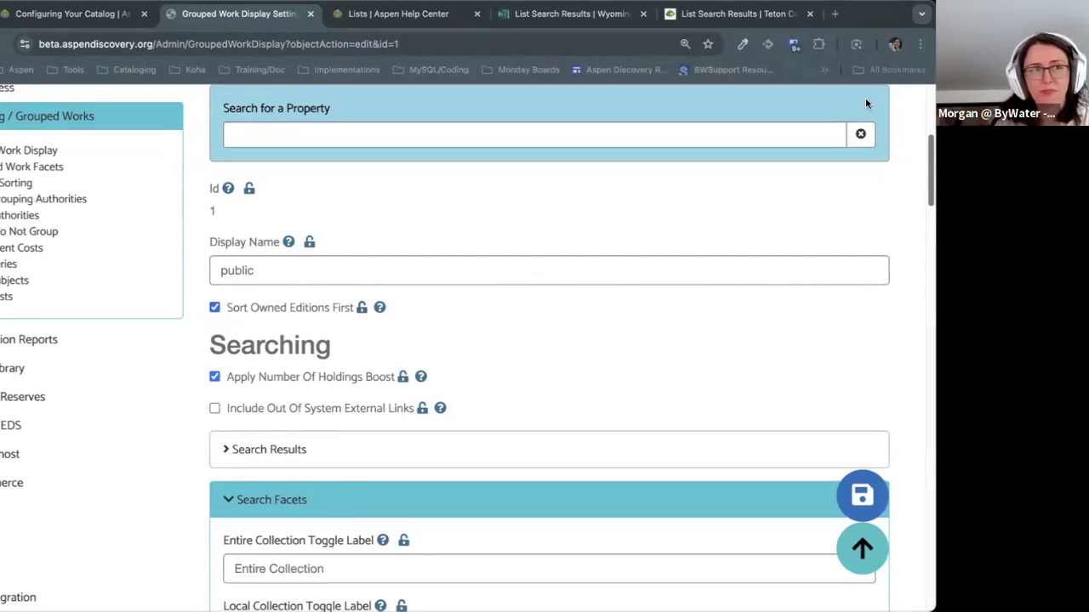
Step: Switch to the Manchester Community Library catalog's search results for "mystery of mrs christie" and examine the first title's editions
left_click(559, 40)
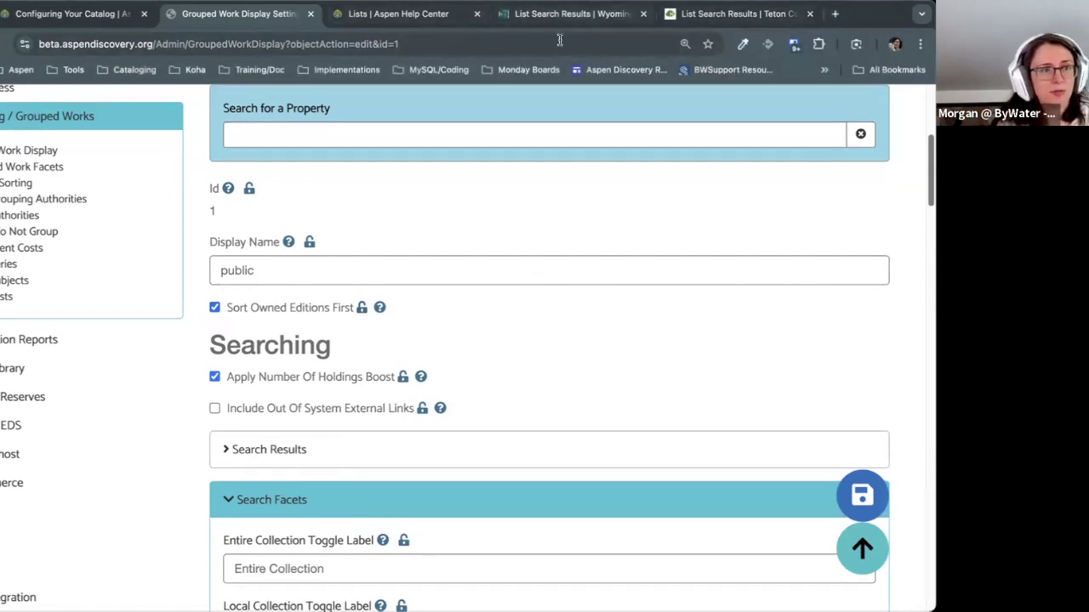
key("ctrl+Tab")
key("ctrl+Tab")
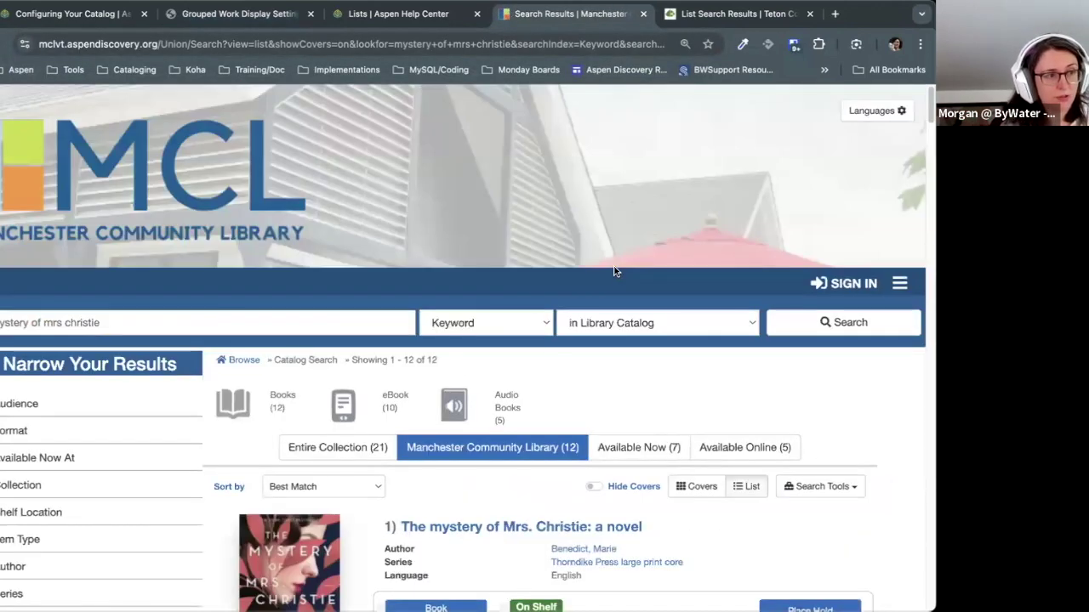
scroll(615, 271, "down", 1)
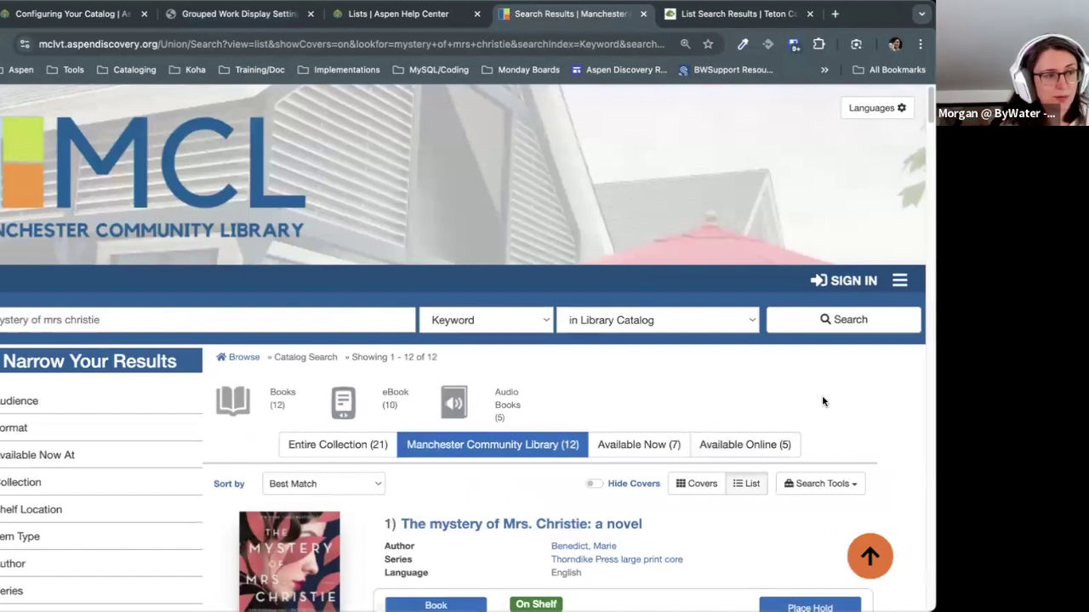
scroll(823, 402, "down", 3)
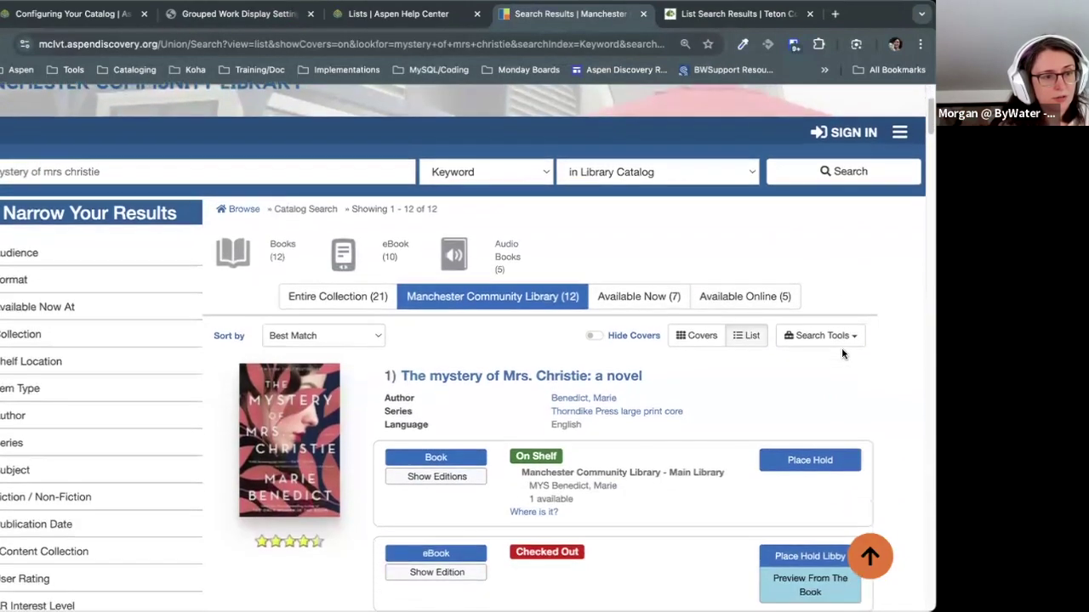
Step: Point out the Manchester Community Library availability details for the first title's Book format by highlighting them
scroll(843, 355, "down", 3)
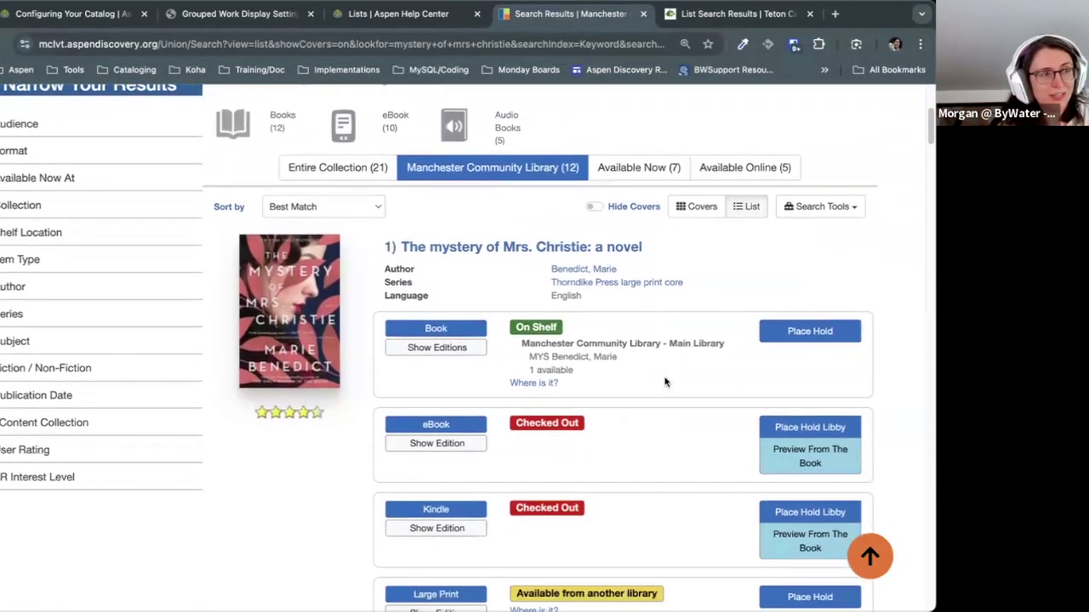
left_click(170, 43)
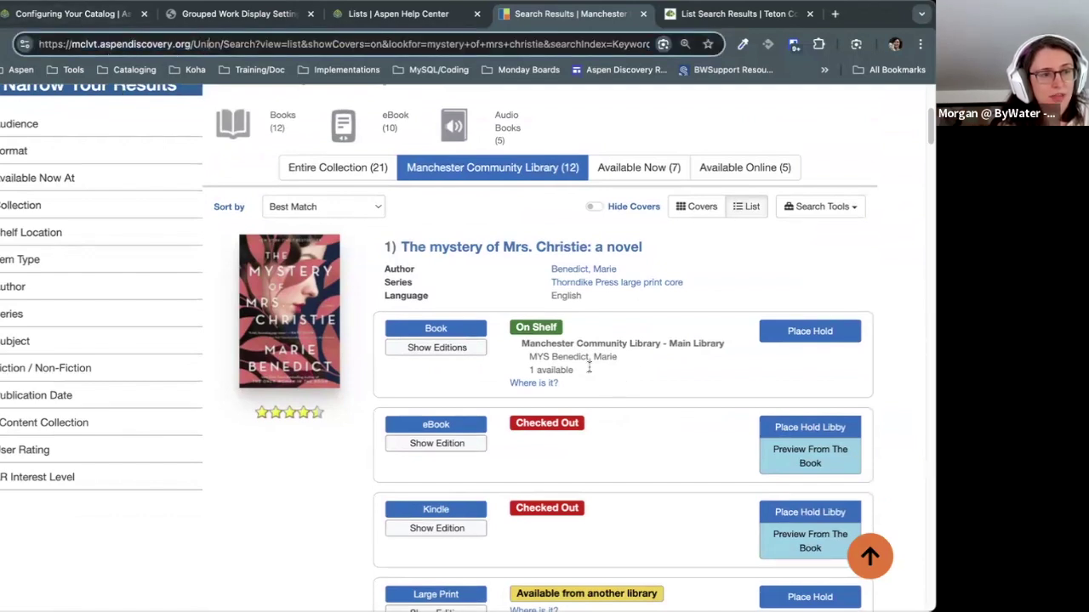
left_click_drag(588, 367, 566, 356)
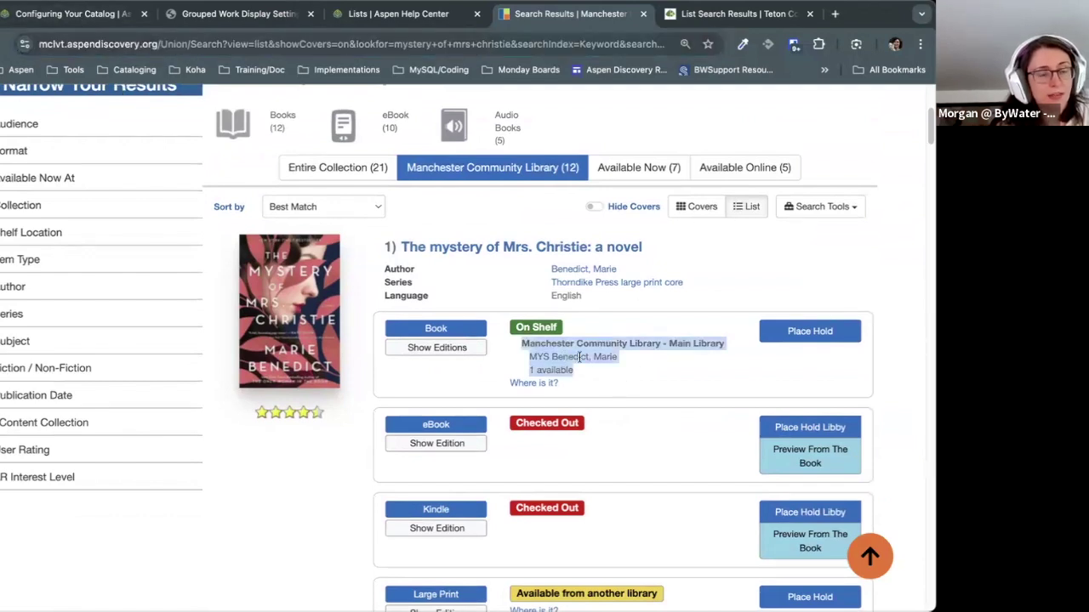
left_click(622, 358)
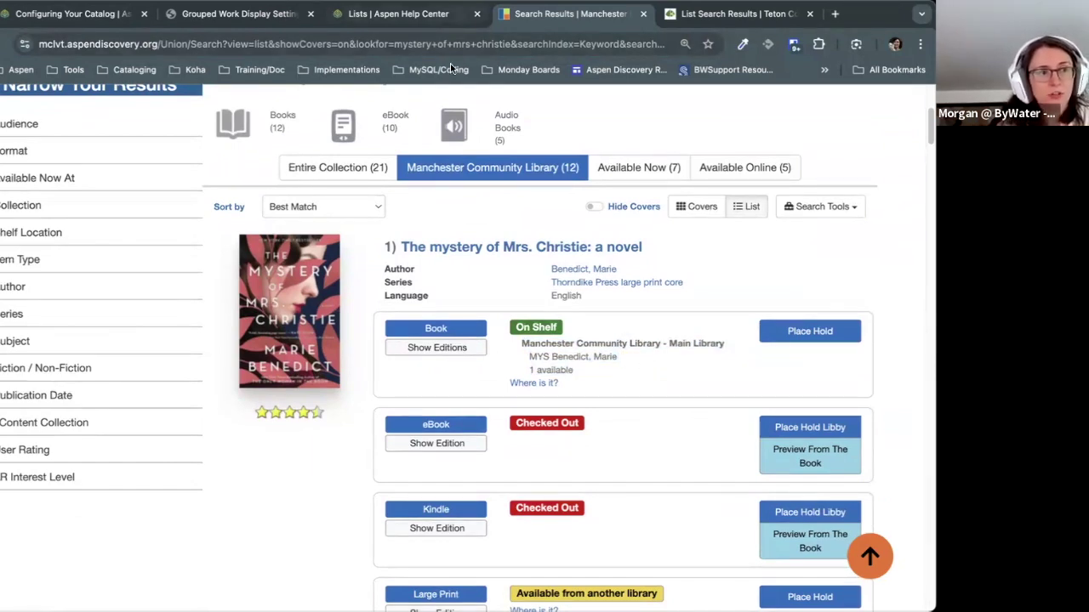
Step: Return to the public Grouped Work Display settings and highlight the Sort Owned Editions First label
left_click(435, 17)
left_click(266, 18)
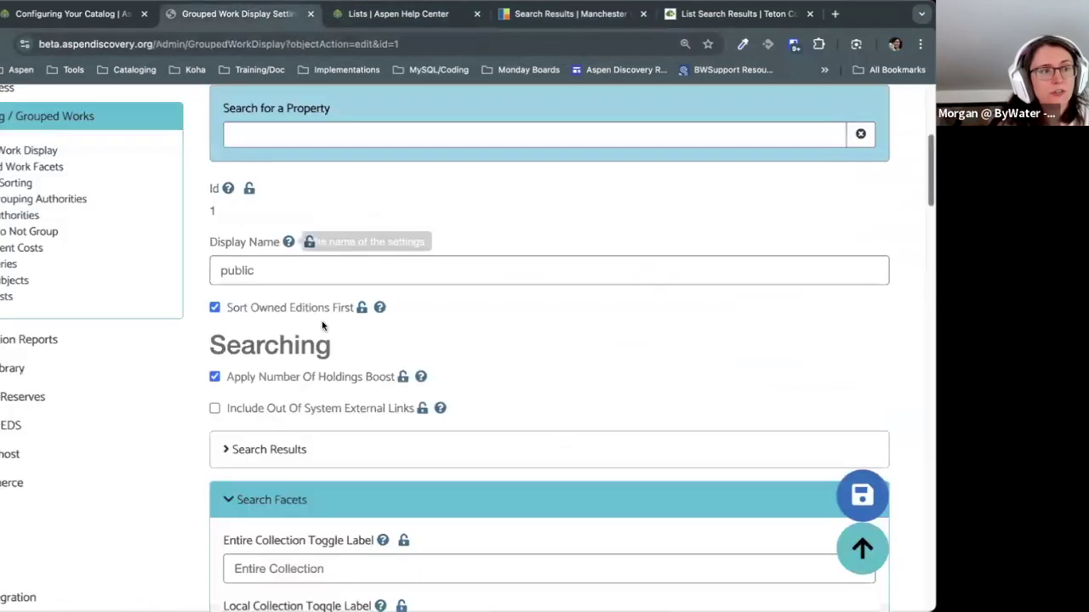
left_click_drag(355, 308, 223, 308)
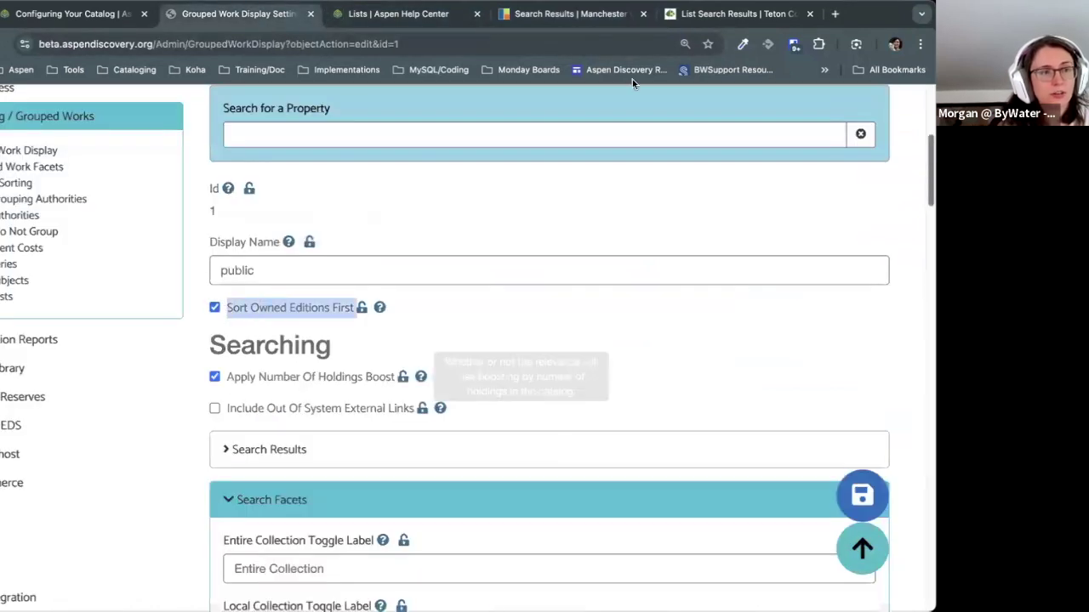
Step: Return to the Manchester Community Library results, show the first title's Book editions and highlight the first edition
left_click(570, 14)
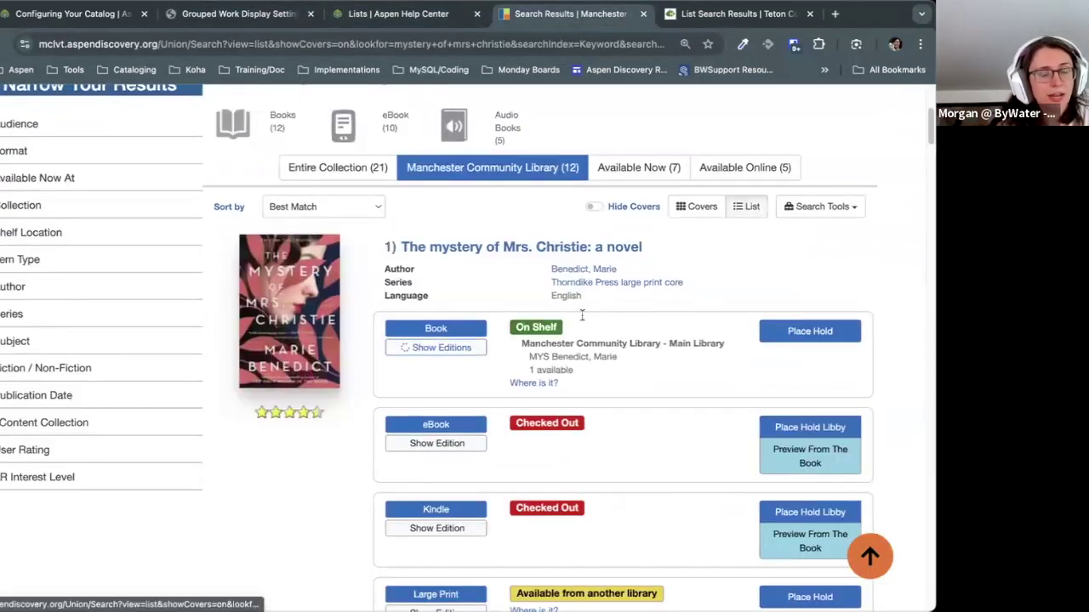
left_click(475, 352)
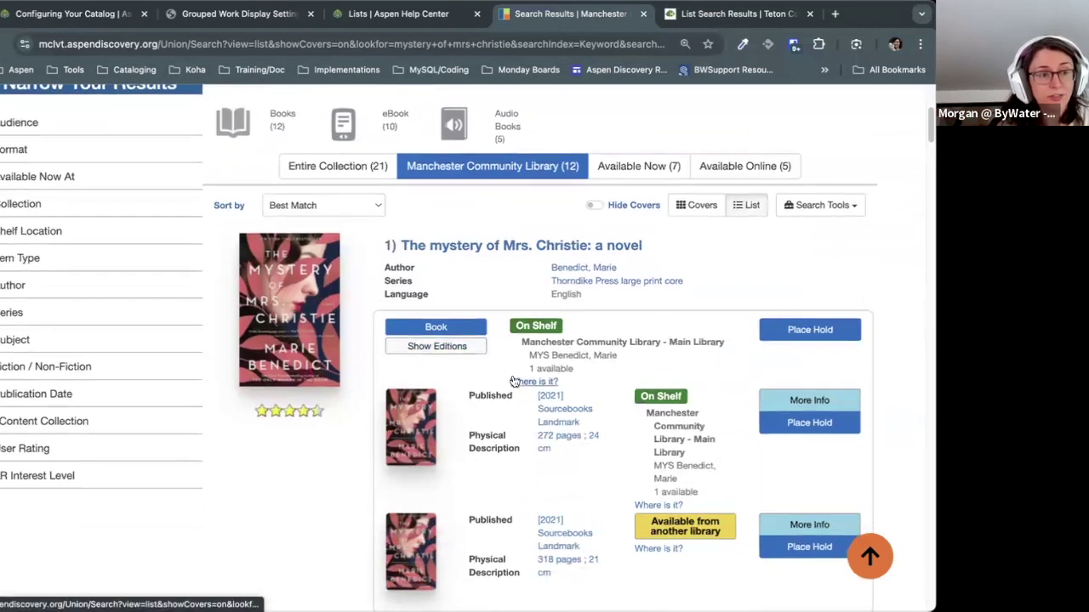
scroll(510, 383, "down", 1)
left_click_drag(589, 418, 583, 353)
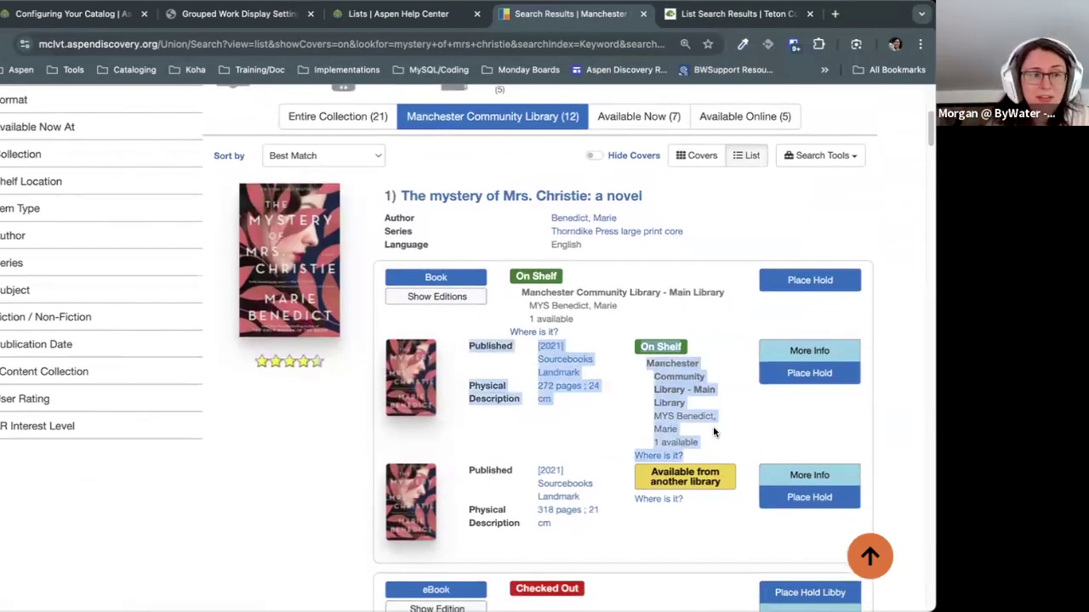
left_click(698, 392)
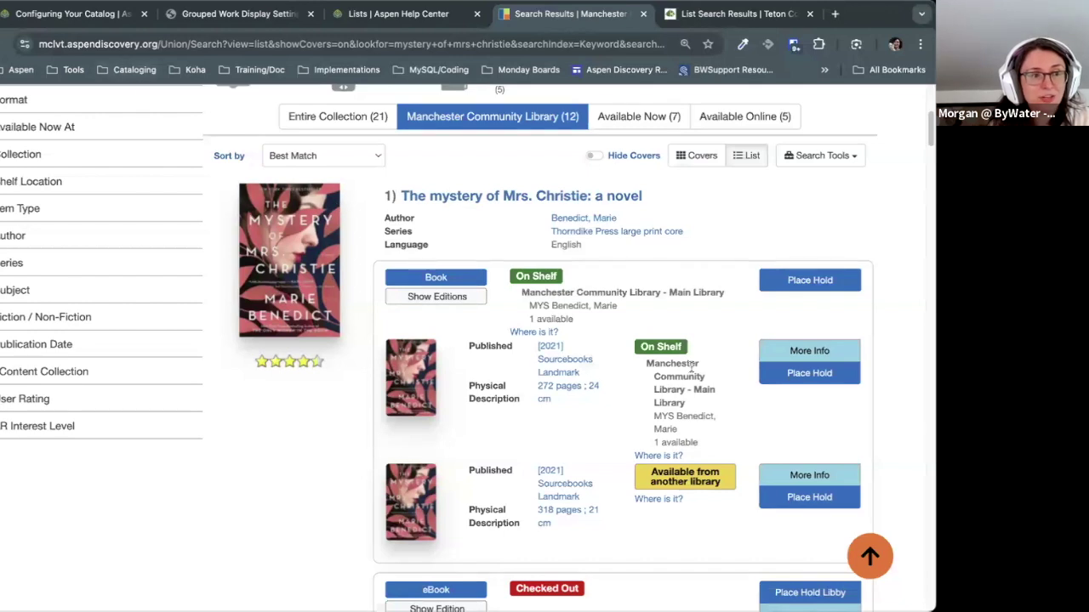
Step: Compare the two Book editions in the Manchester results by highlighting their physical descriptions
left_click_drag(637, 377, 489, 400)
left_click(490, 419)
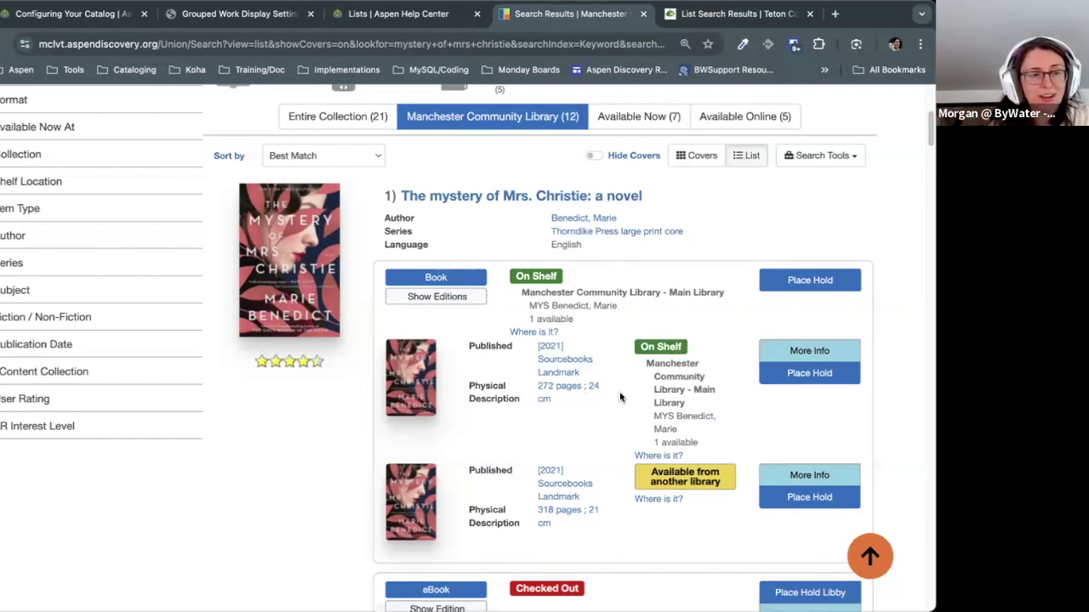
left_click_drag(602, 388, 537, 386)
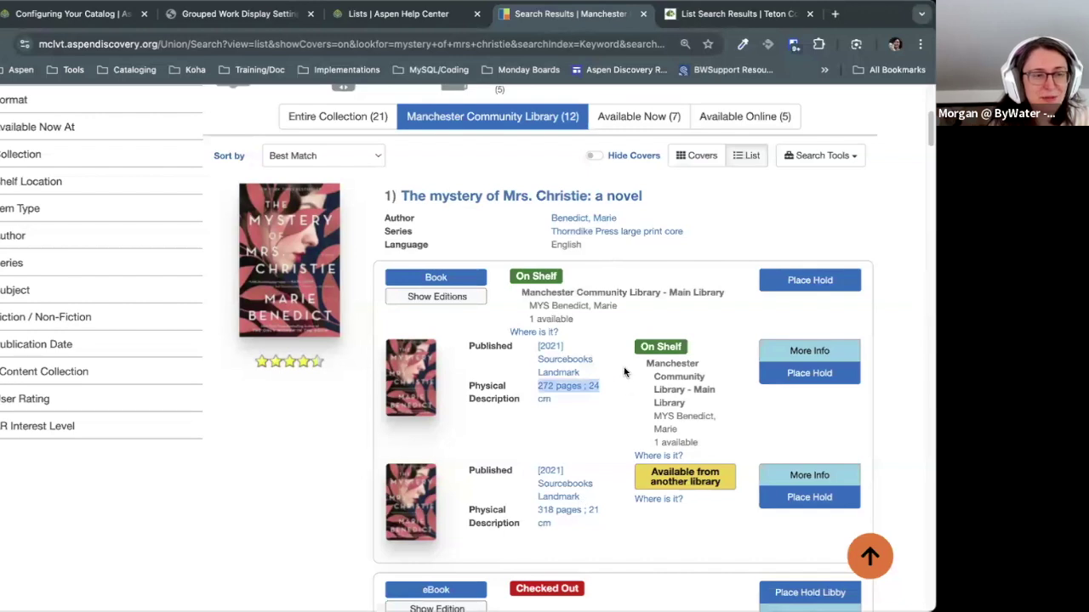
left_click_drag(607, 387, 541, 401)
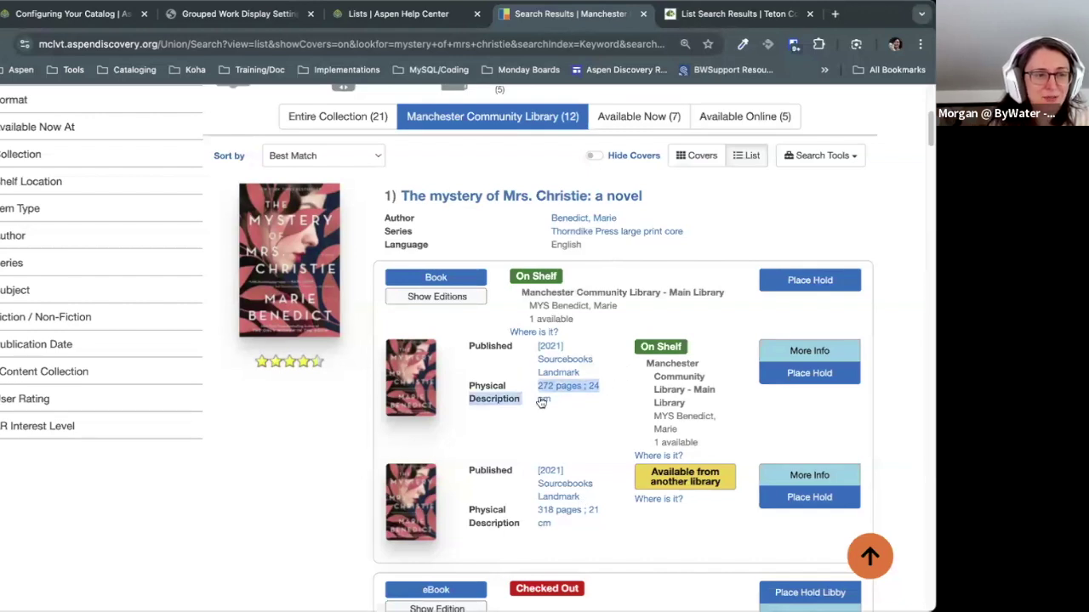
left_click_drag(601, 510, 537, 502)
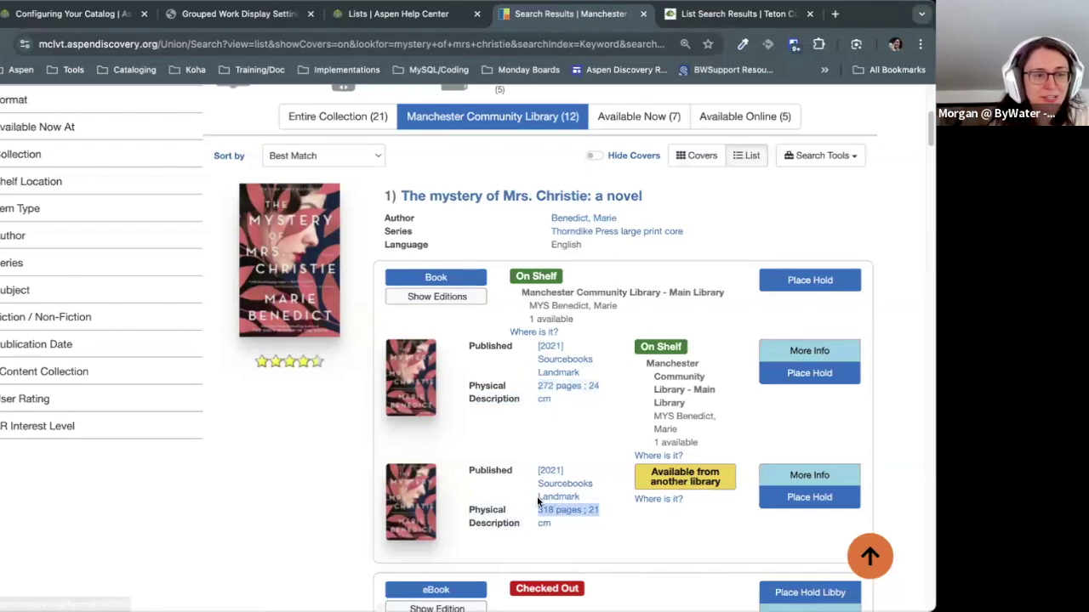
left_click(537, 504)
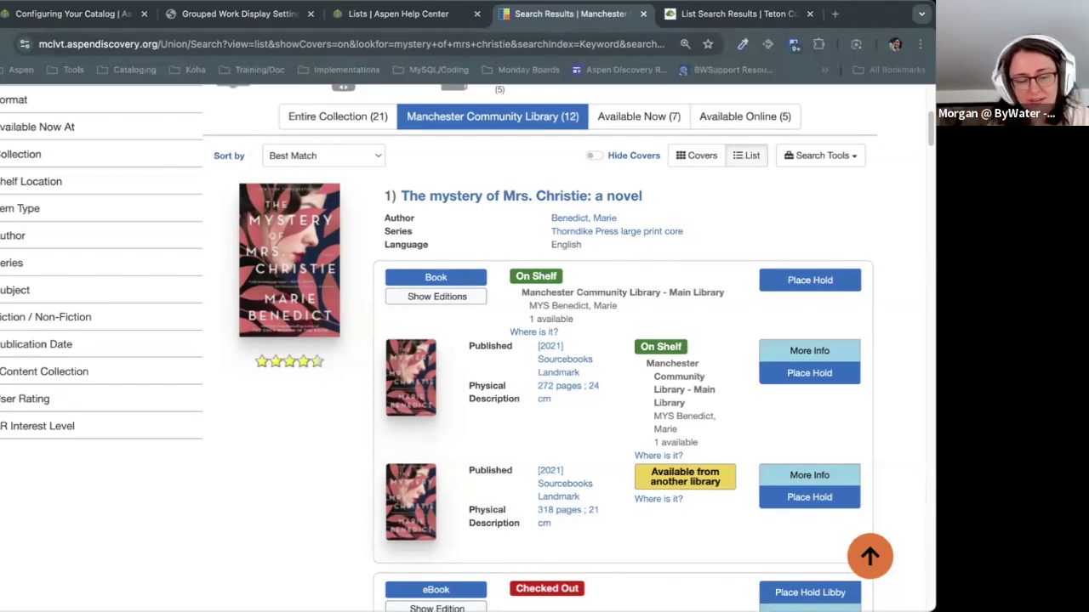
Step: Open the Brooks Memorial Library catalog results for "the mystery of mrs christie" and highlight the first title's Book availability
left_click(691, 15)
left_click(613, 39)
type("https://catalog.brookslibraryvt.org/Union/Search?view=list&lookfor=the+mystery+of+mrs+christie&searchIndex=Keyword&searchSource=local")
key("Return")
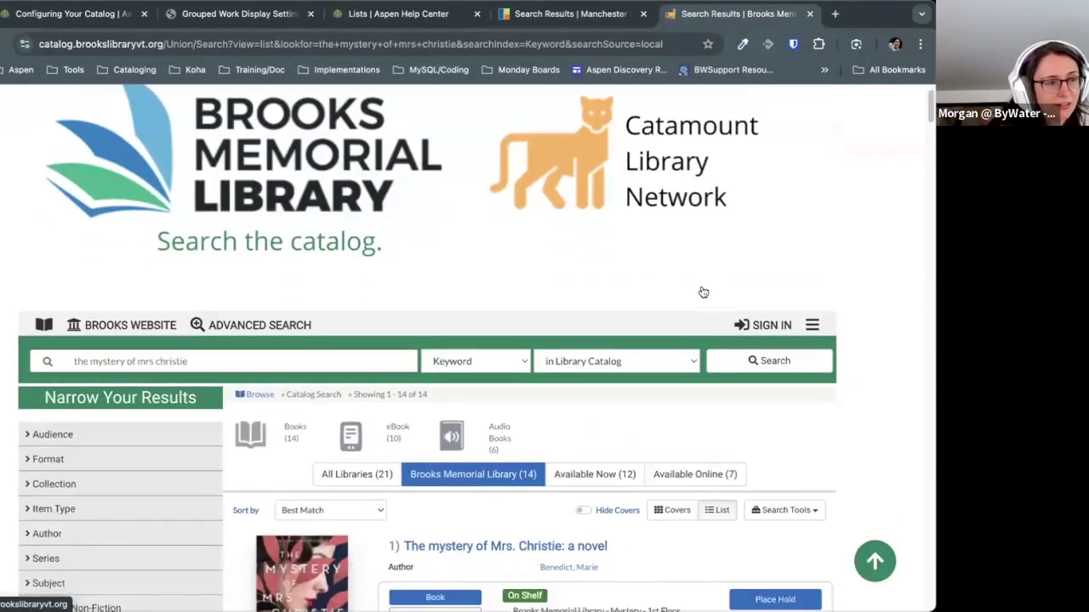
scroll(703, 293, "down", 5)
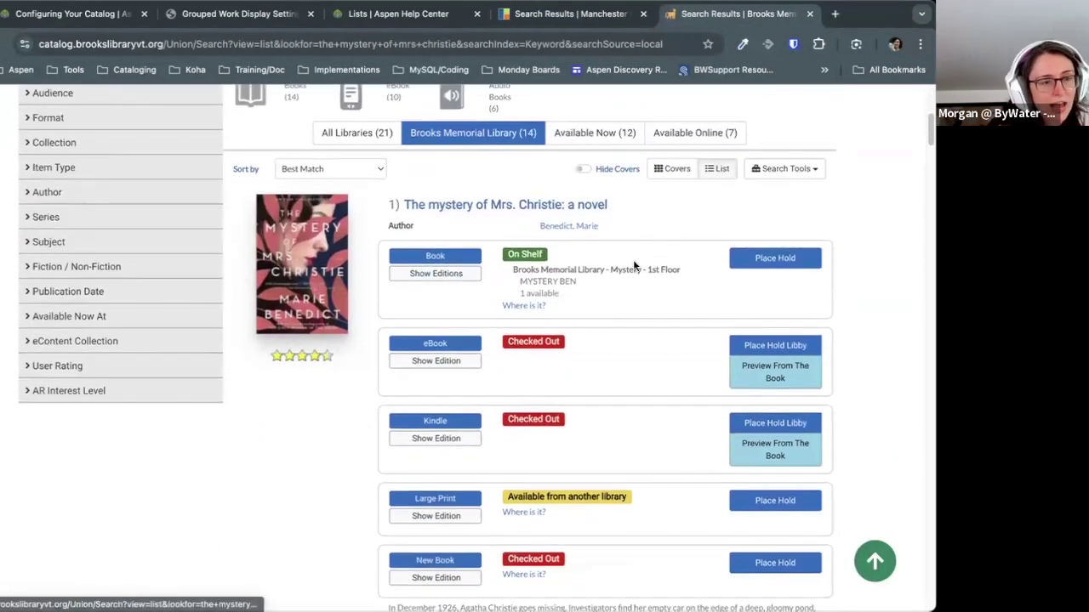
left_click_drag(586, 291, 509, 267)
left_click(560, 288)
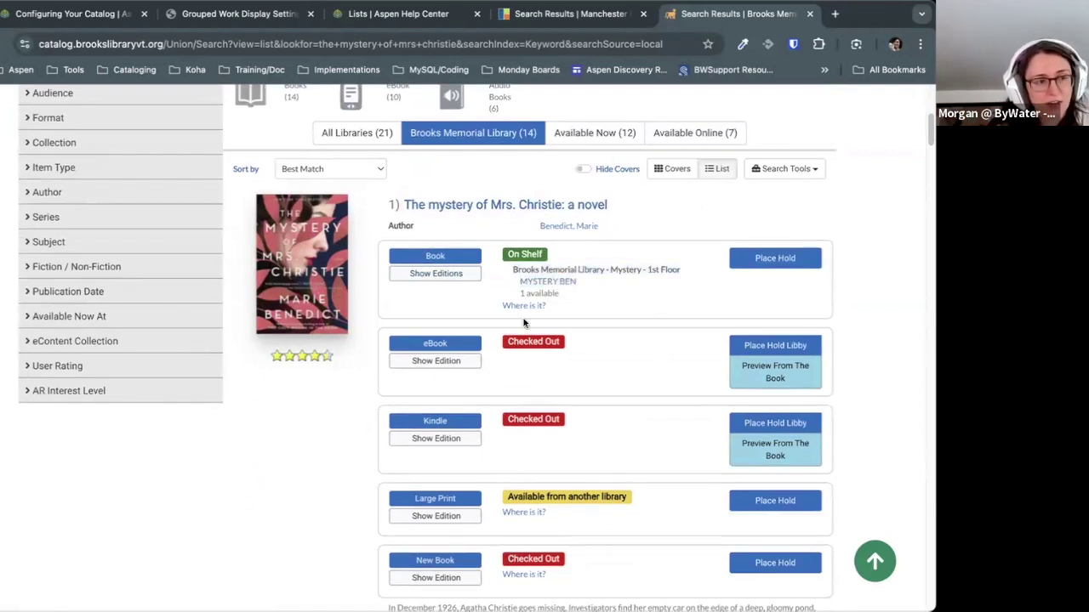
Step: Show the first title's Book editions in the Brooks catalog and highlight the first edition's page count and availability details
left_click(421, 274)
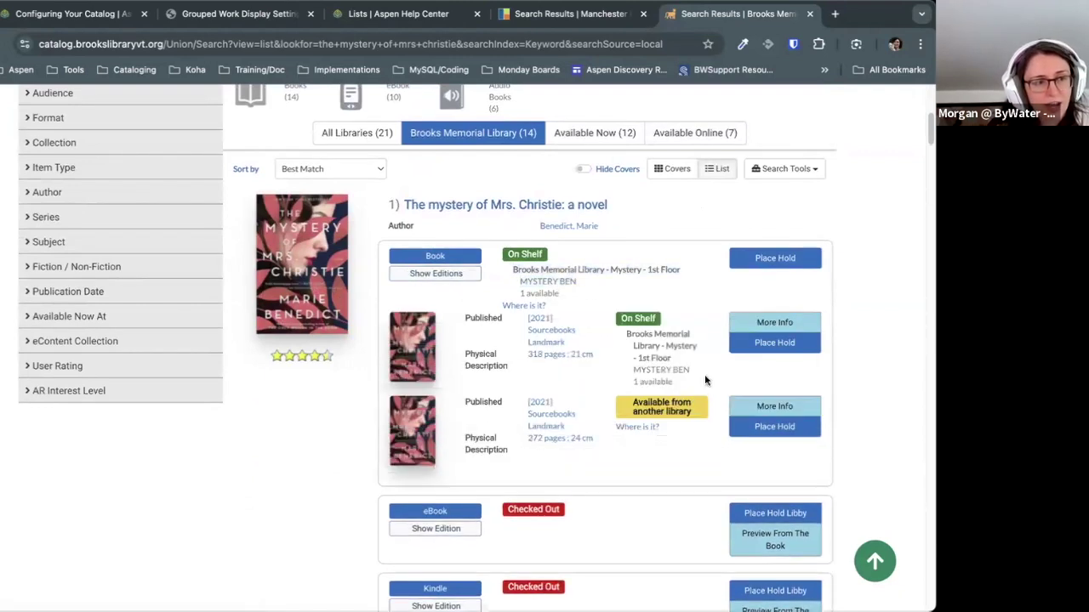
left_click_drag(697, 380, 529, 319)
left_click(551, 361)
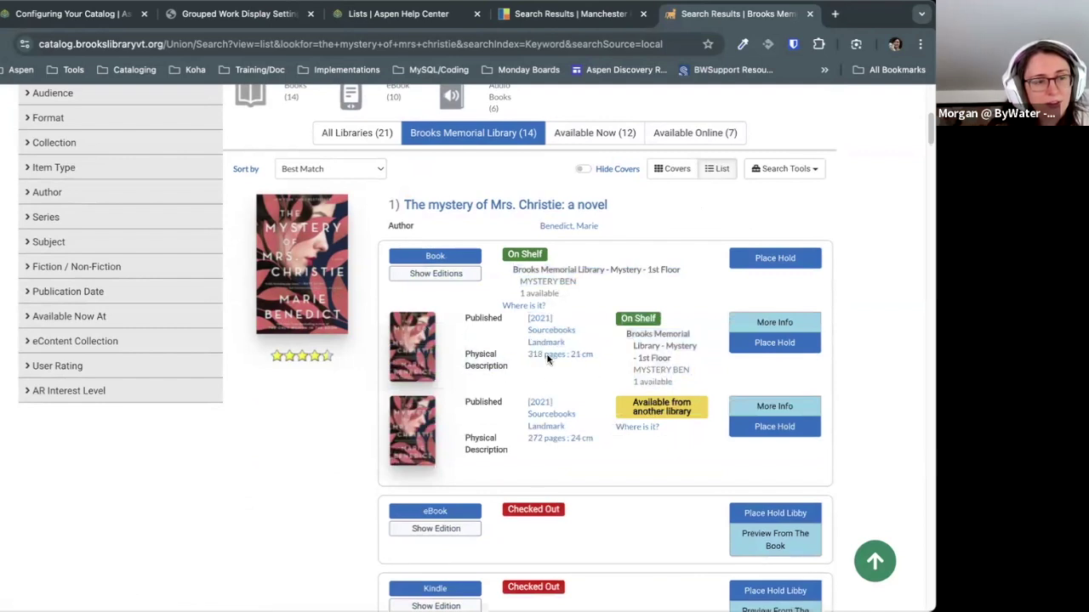
left_click_drag(528, 354, 555, 355)
left_click(685, 380)
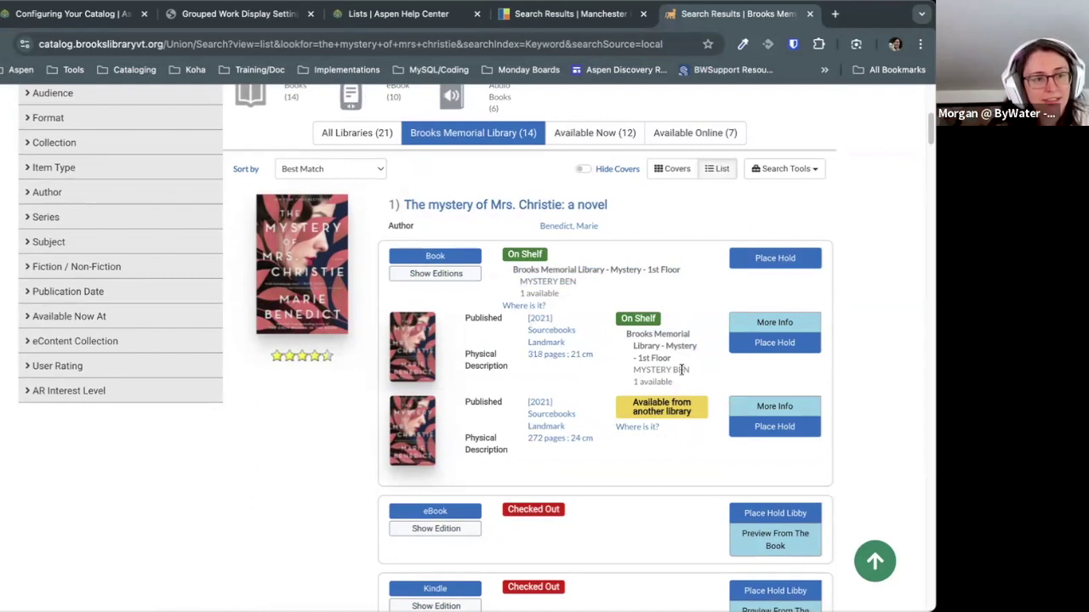
left_click_drag(667, 371, 467, 319)
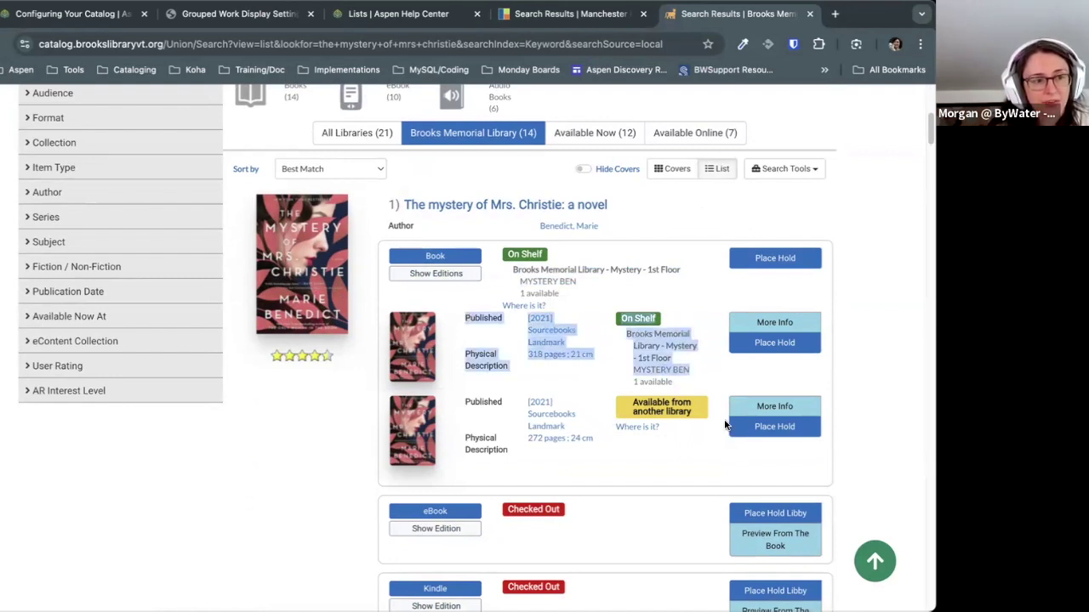
left_click(685, 359)
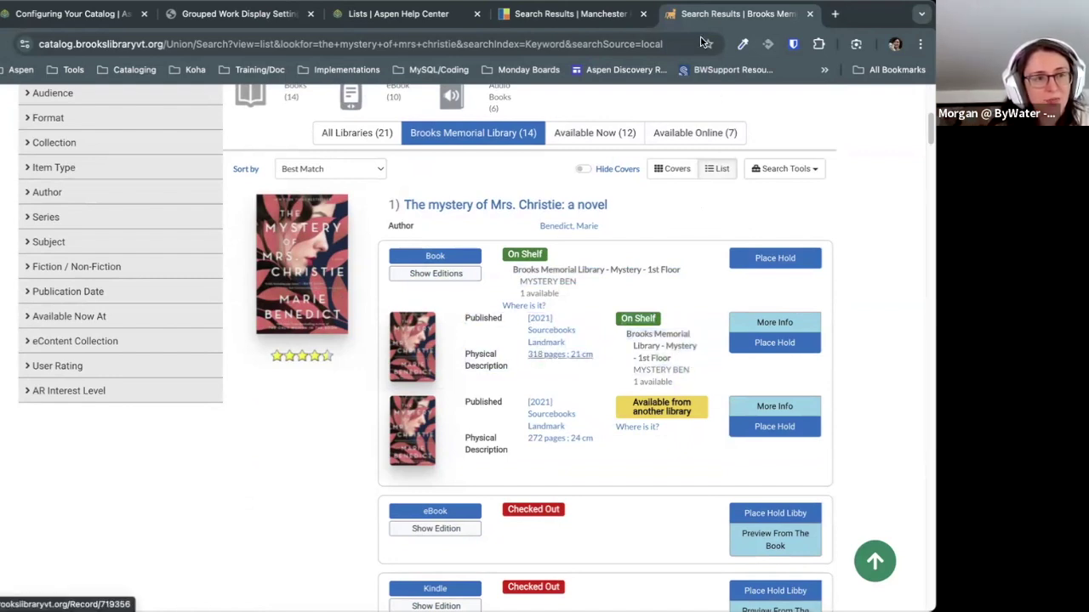
Step: Open the Aspen help page on grouped works and review the Sort Owned Editions First explanation, highlighting how editions not owned are ordered
key("ctrl+shift+Tab")
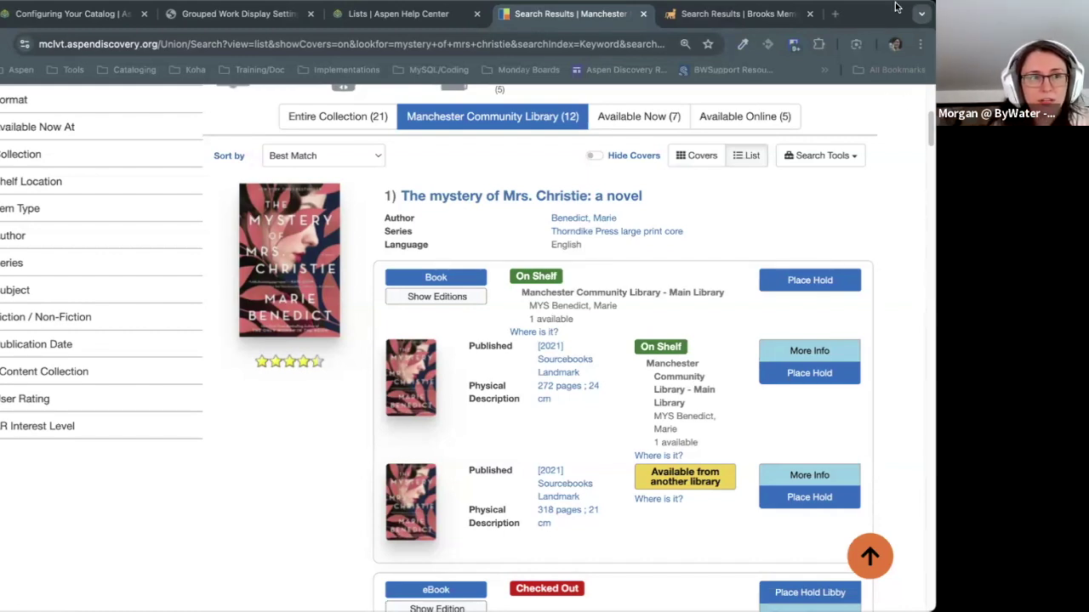
key("ctrl+shift+t")
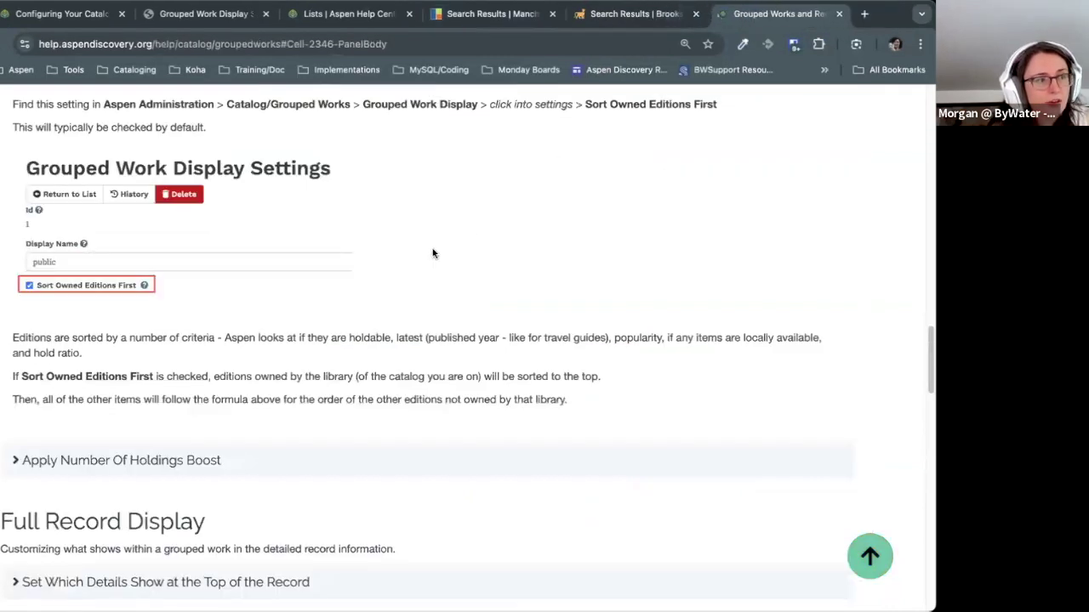
scroll(238, 425, "up", 4)
scroll(240, 418, "down", 1)
scroll(242, 418, "down", 2)
triple_click(378, 190)
left_click_drag(379, 189, 376, 212)
left_click(209, 441)
left_click_drag(24, 471, 615, 481)
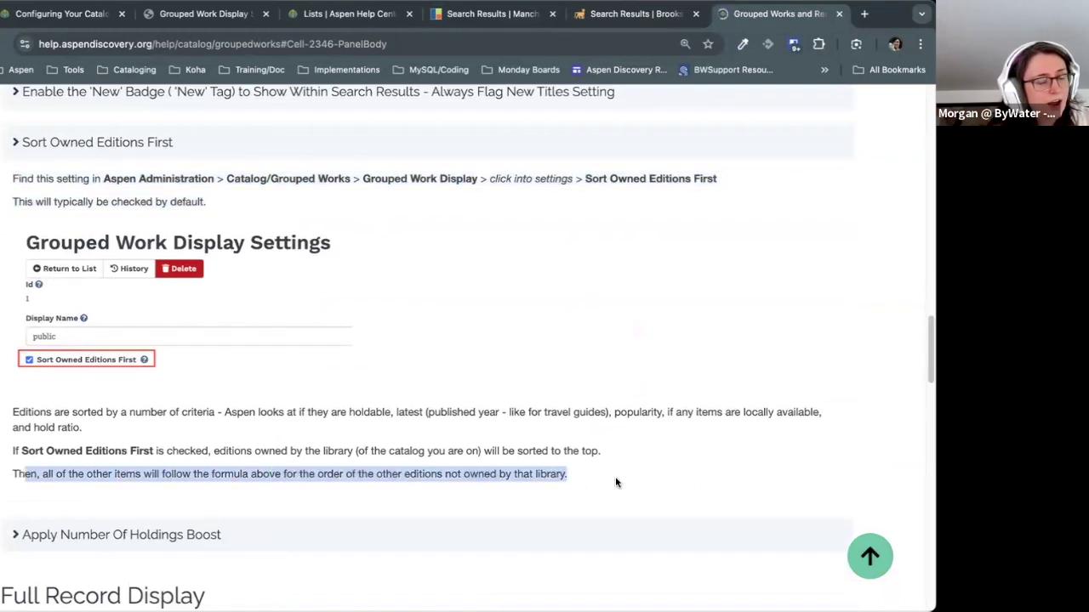
left_click(161, 443)
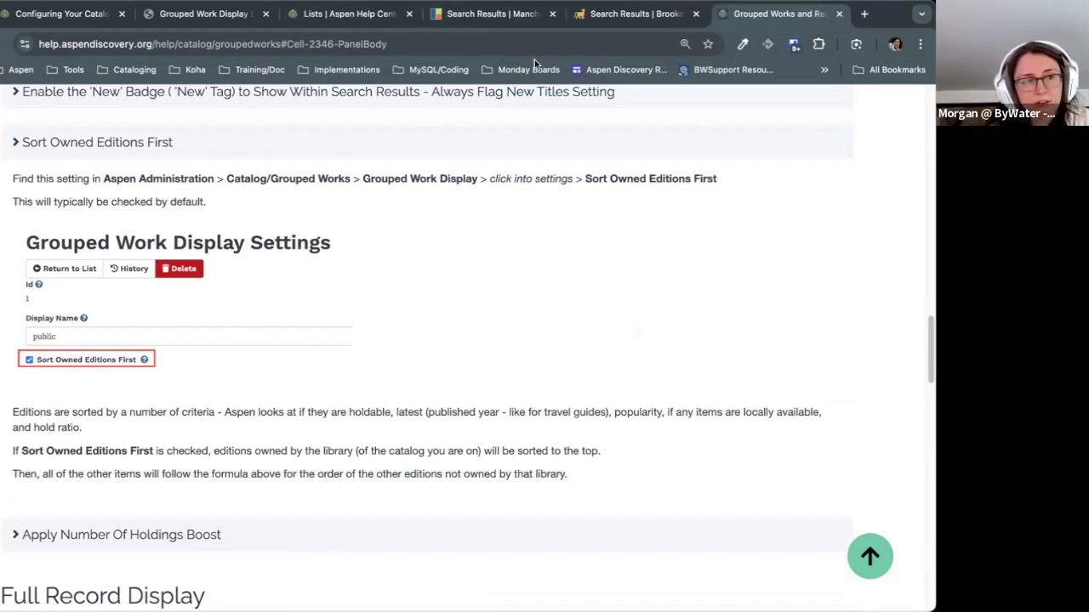
Step: In the Brooks Memorial Library results, point out the Book's hold option, then reopen its editions and highlight the first one
left_click(634, 13)
left_click_drag(704, 368, 453, 336)
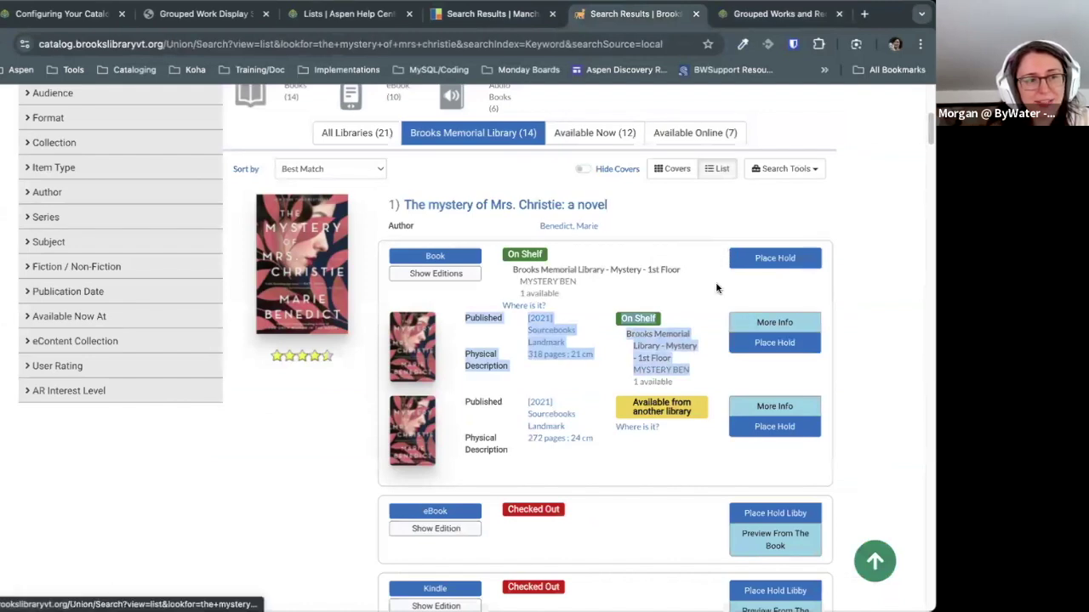
left_click(758, 259)
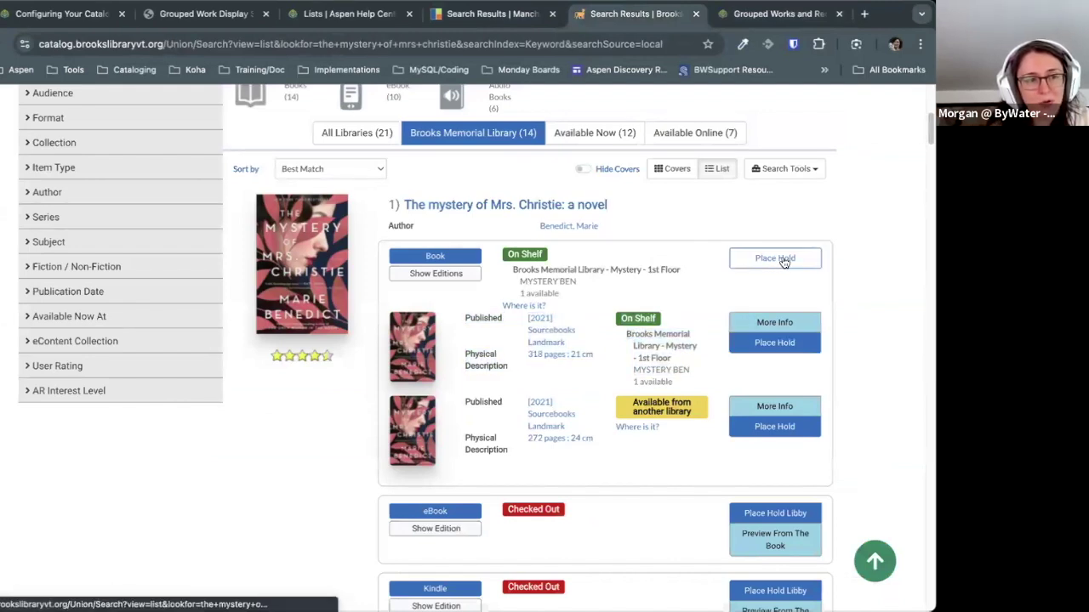
left_click(437, 276)
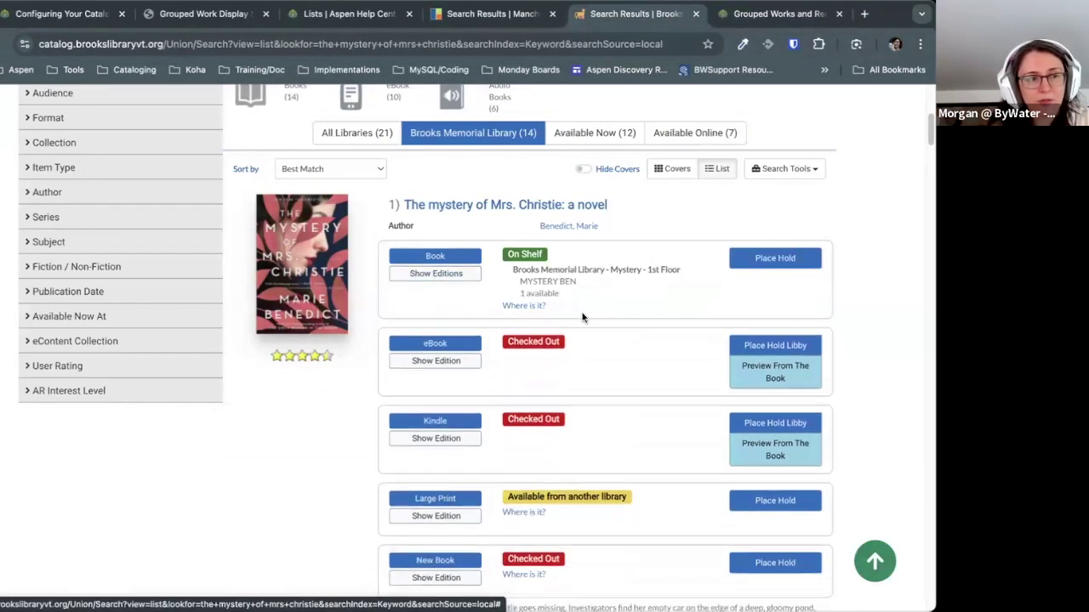
left_click(466, 277)
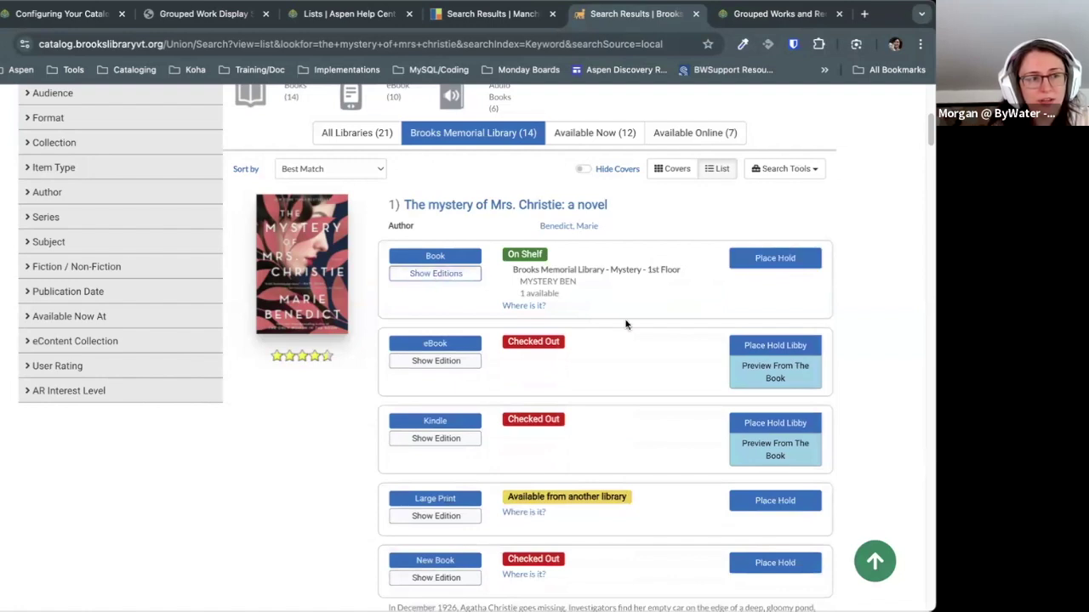
left_click_drag(706, 382, 657, 307)
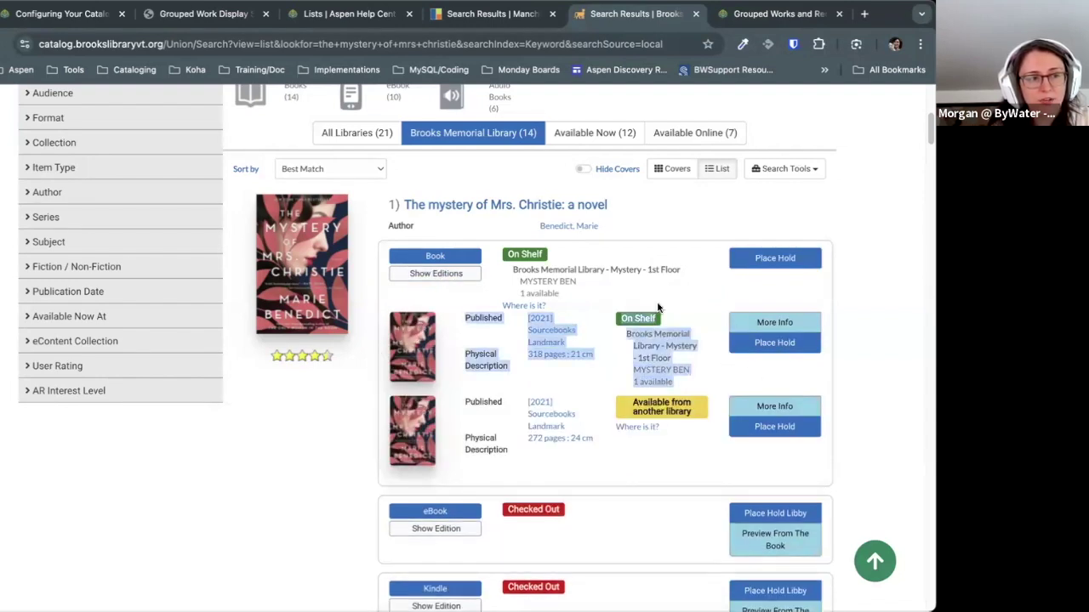
left_click(695, 367)
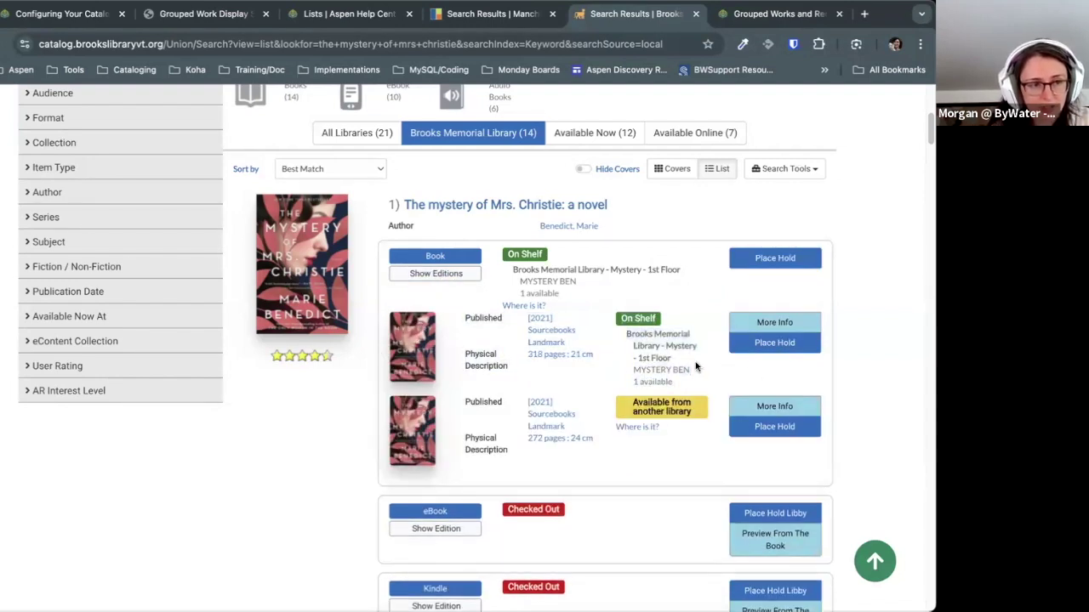
Step: Return to the grouped works help page and highlight the Sort Owned Editions First name in the sentence on owned editions
left_click(768, 15)
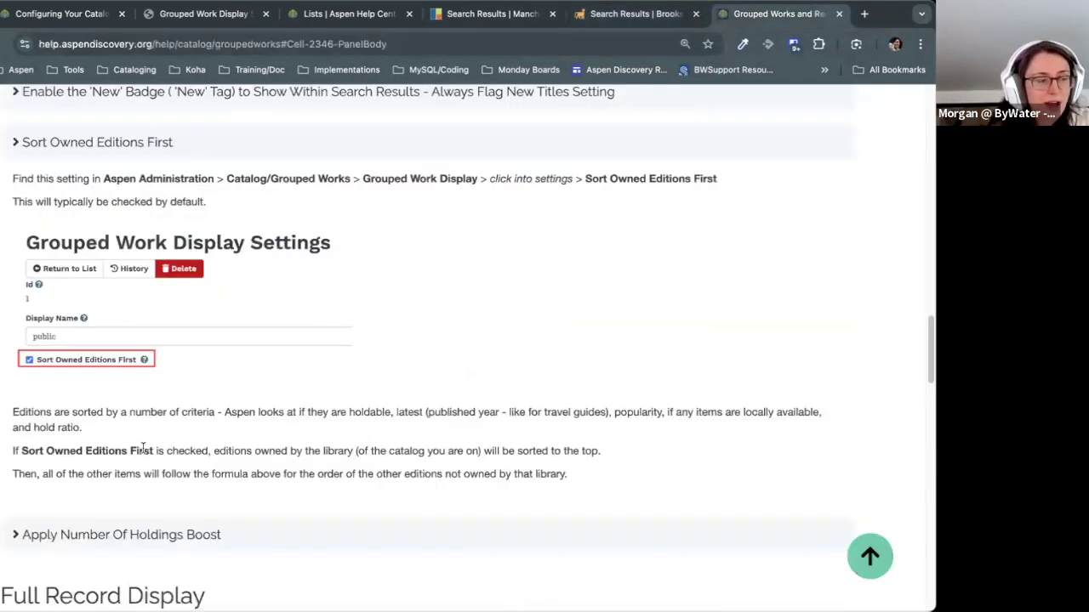
left_click_drag(101, 450, 22, 452)
left_click(217, 423)
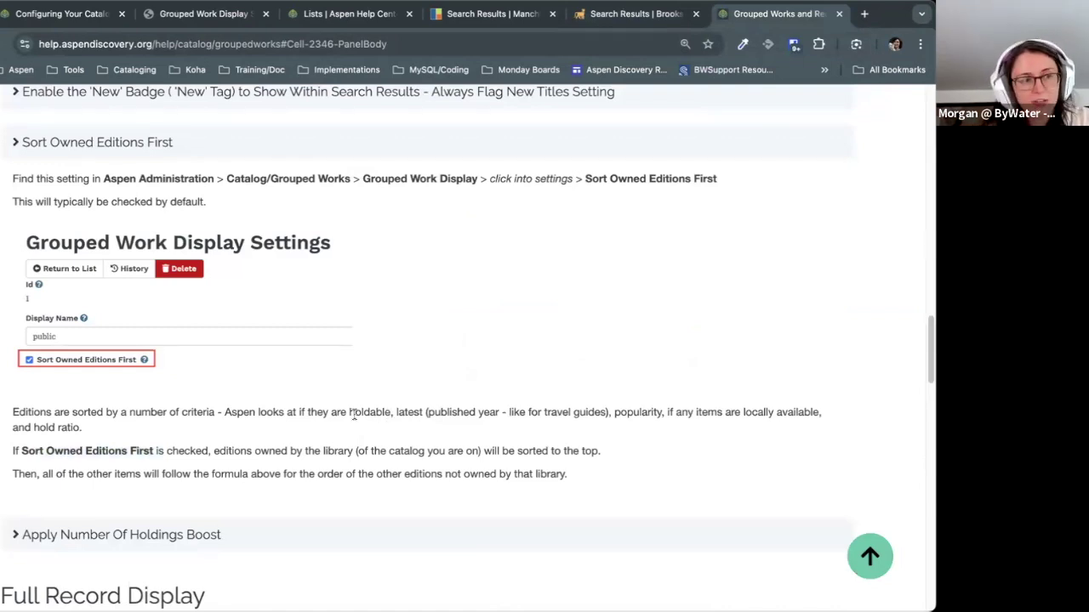
Step: Highlight the publication-year and locally-available-items criteria in the help page's explanation of how editions are sorted
left_click_drag(394, 413, 498, 413)
left_click(670, 413)
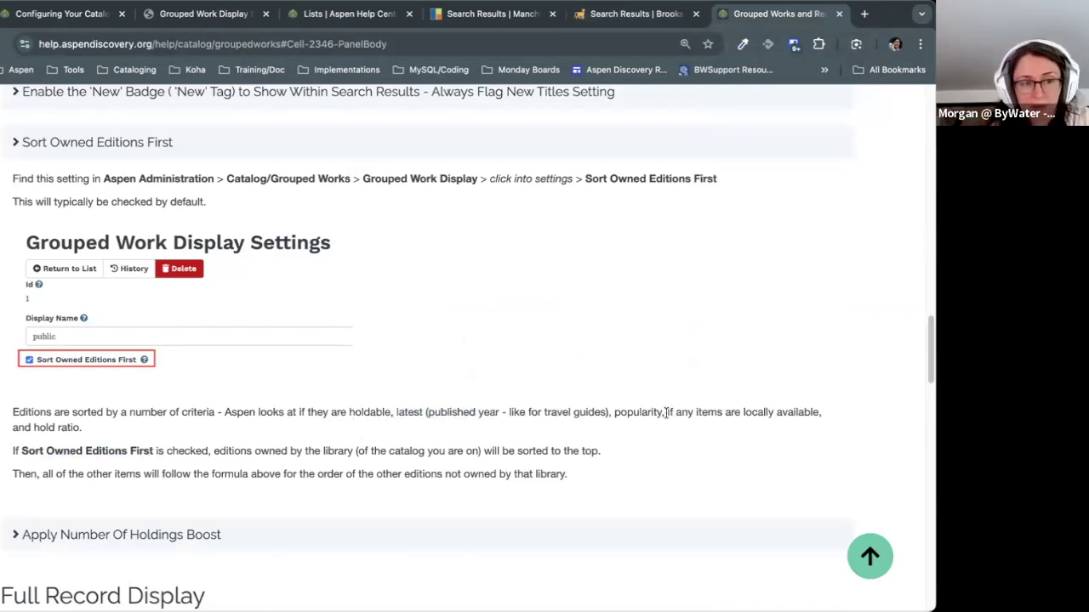
left_click_drag(697, 411, 822, 414)
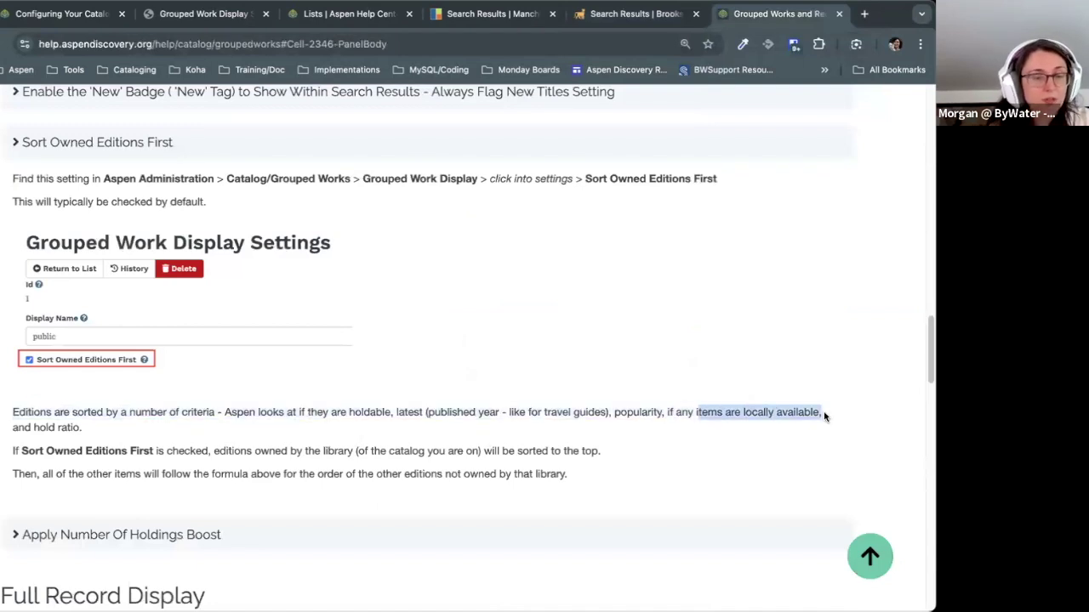
left_click(83, 427)
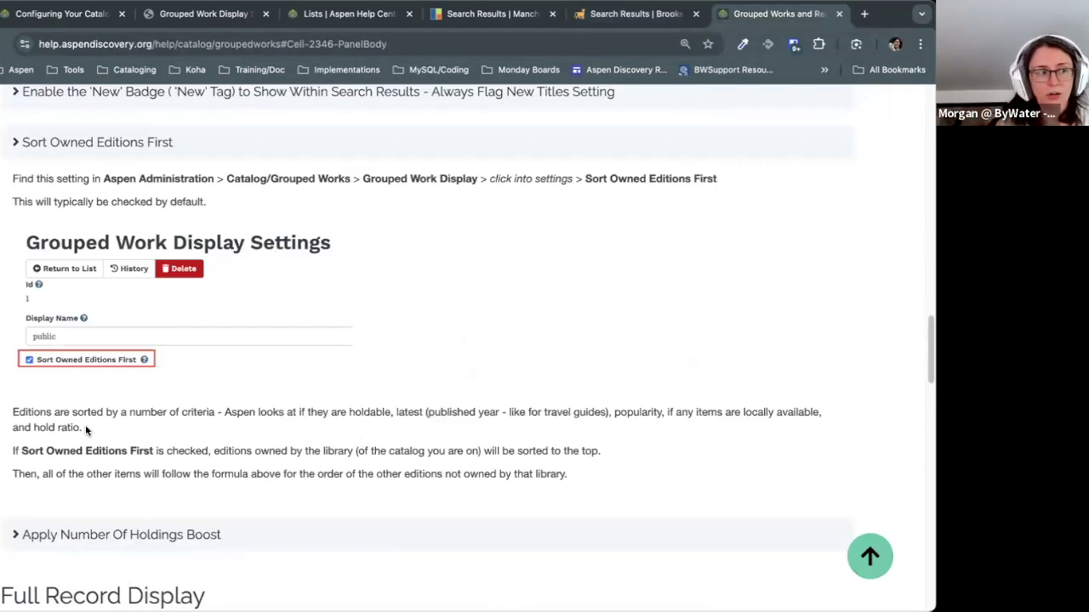
Step: In the Brooks Memorial Library results, highlight the first Book edition's physical description and shelf availability for The mystery of Mrs. Christie
left_click(634, 12)
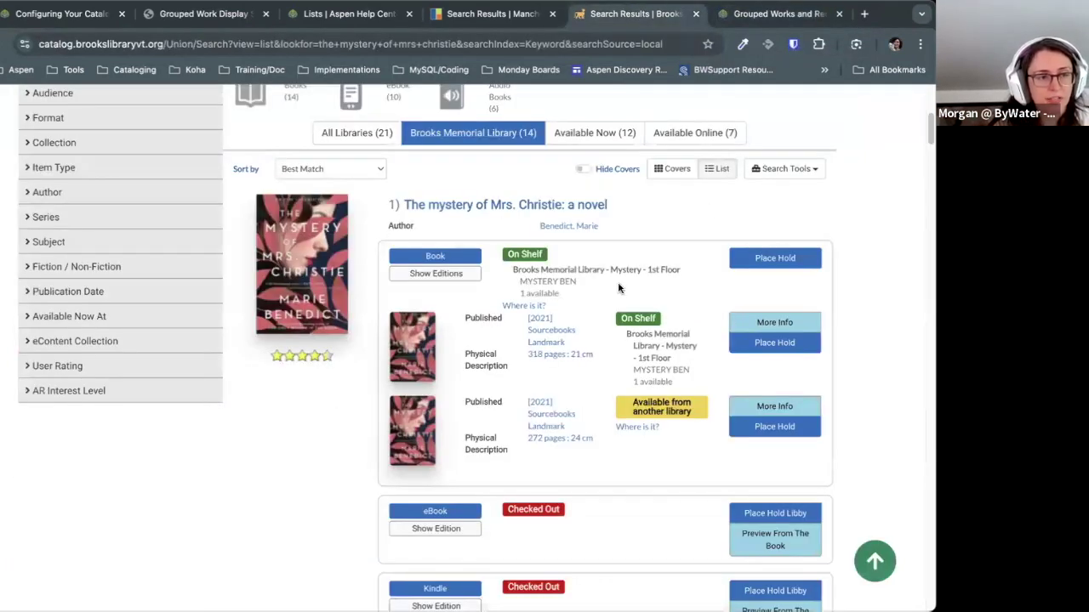
left_click_drag(703, 391, 736, 378)
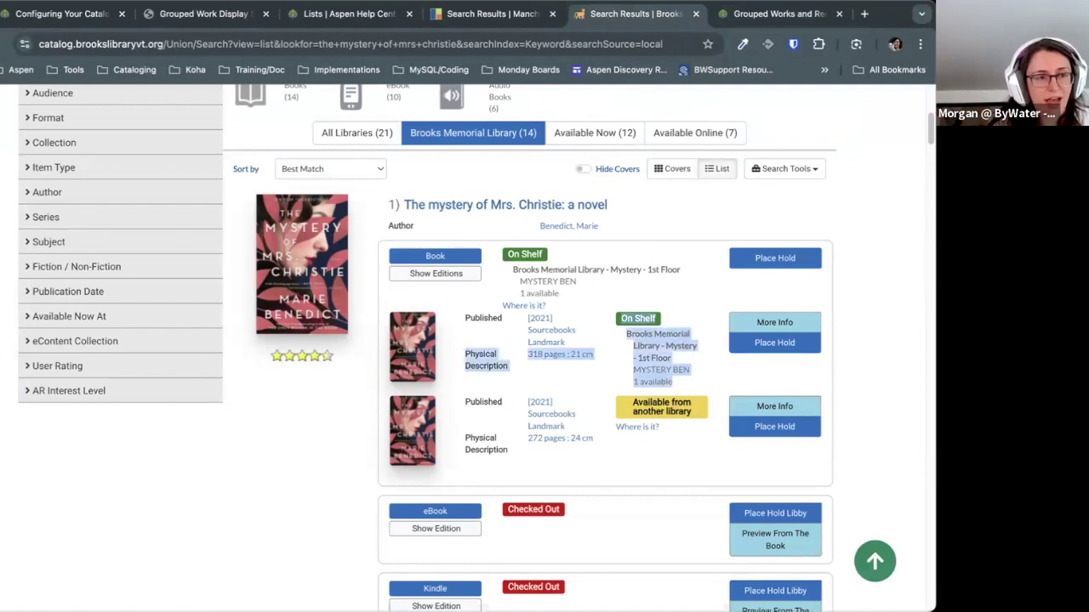
left_click(865, 355)
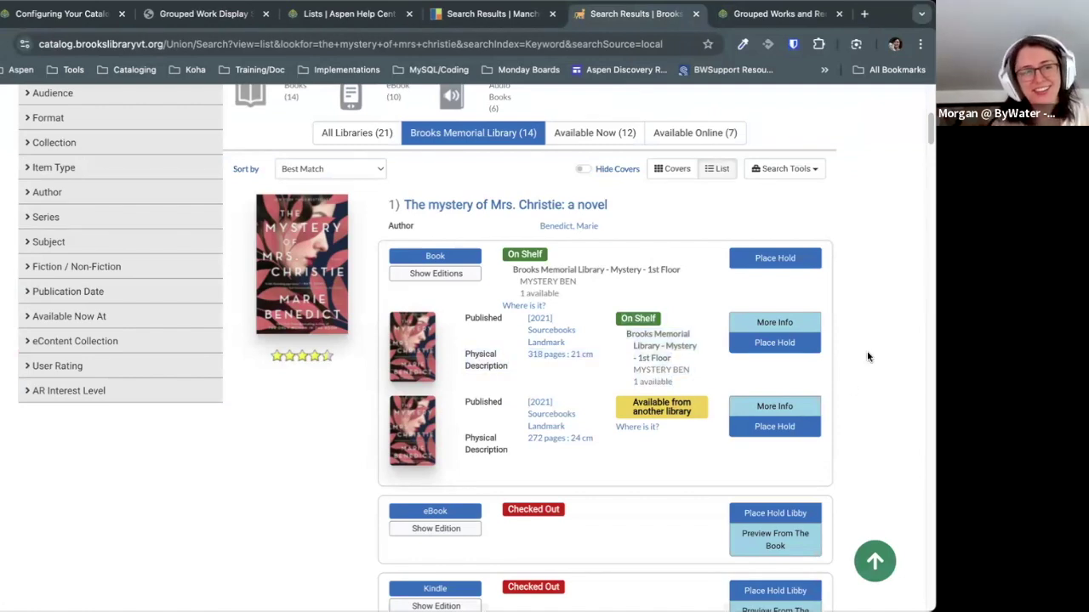
scroll(867, 351, "up", 1)
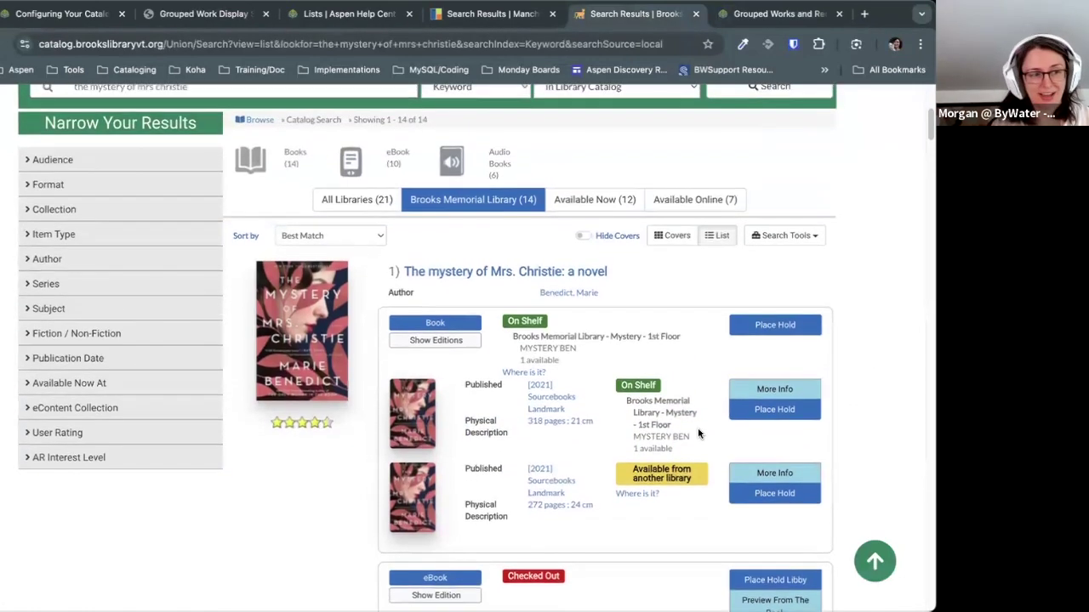
scroll(877, 319, "up", 1)
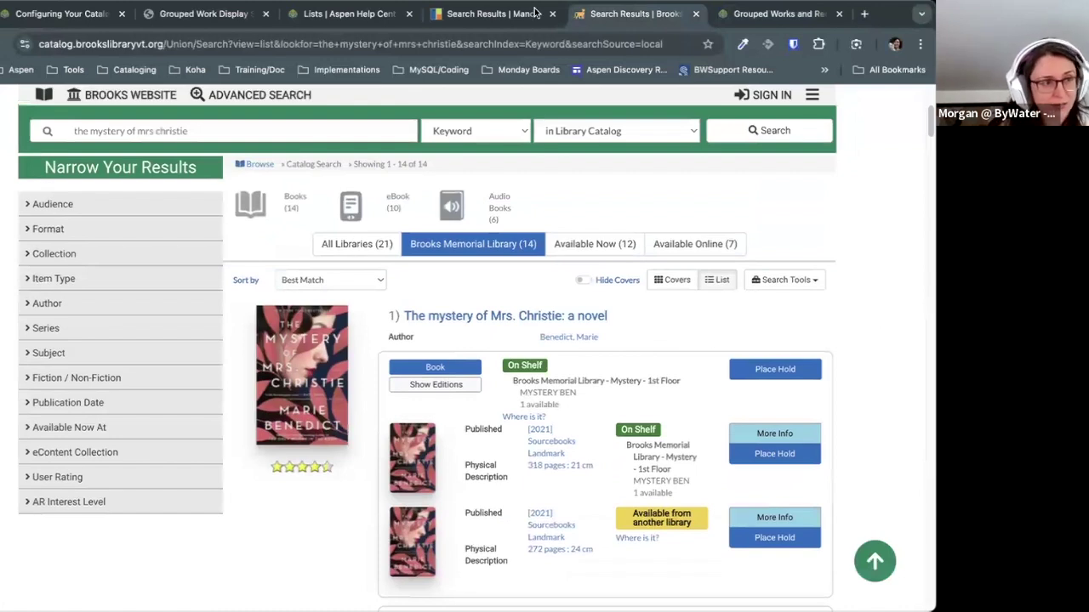
Step: Return to the public Grouped Work Display settings and expand the Search Results section under Searching
left_click(203, 22)
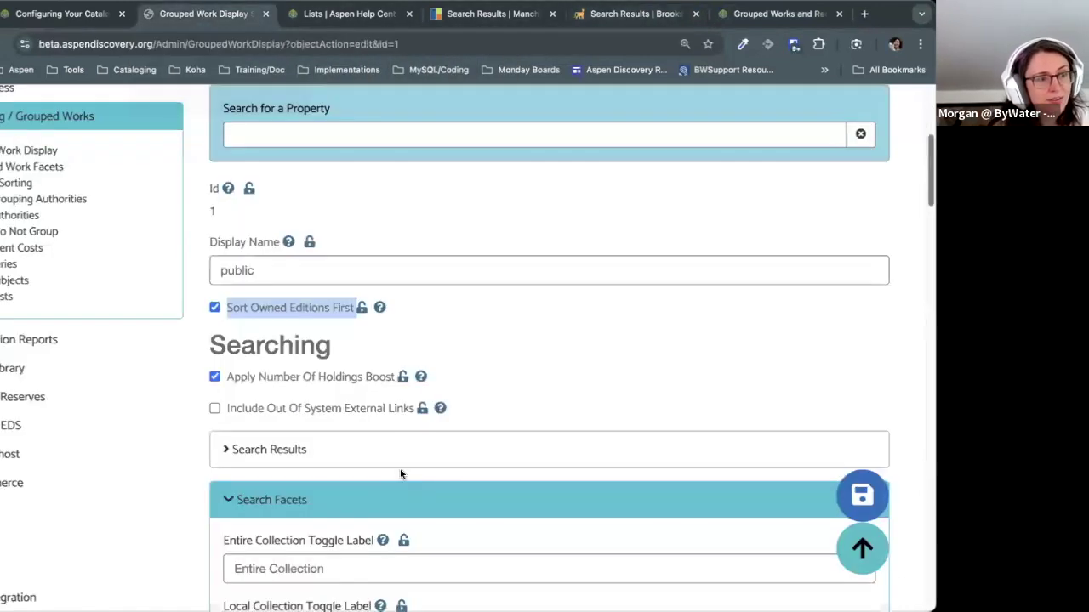
left_click(515, 370)
scroll(516, 370, "down", 1)
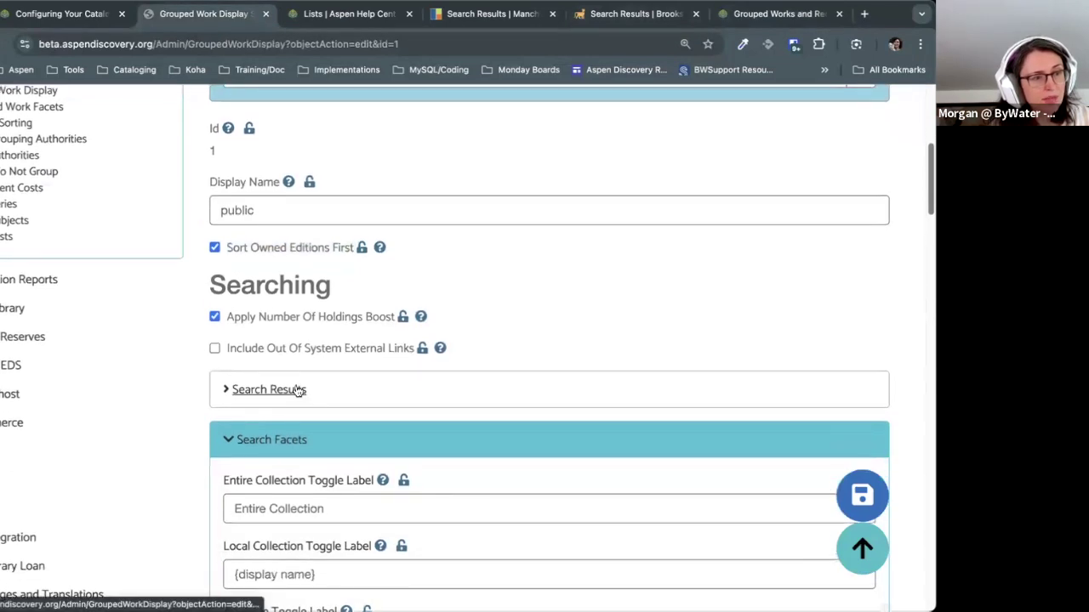
left_click(269, 389)
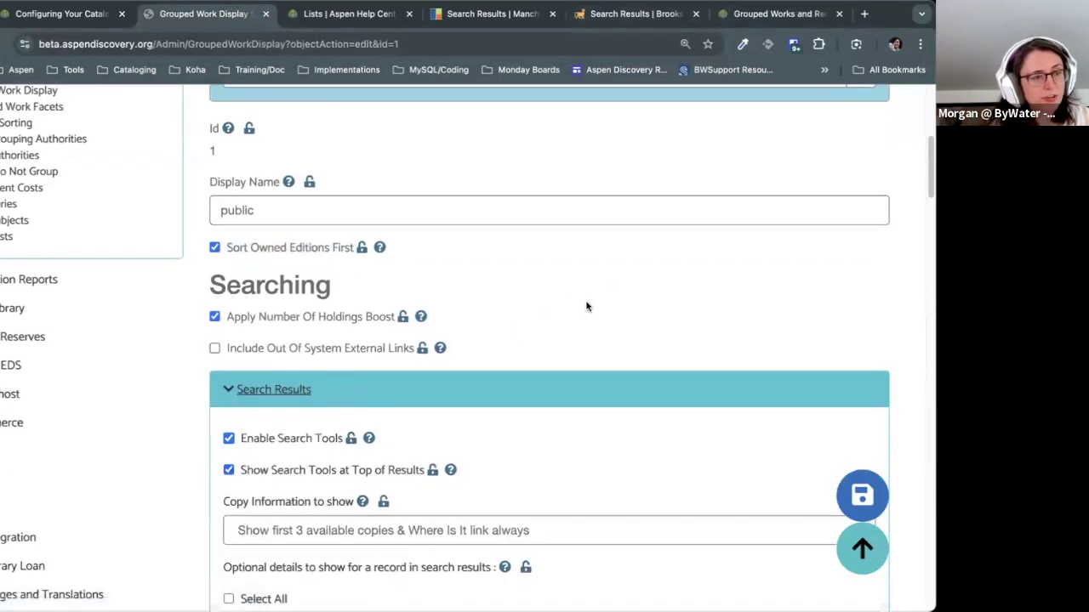
scroll(587, 293, "down", 2)
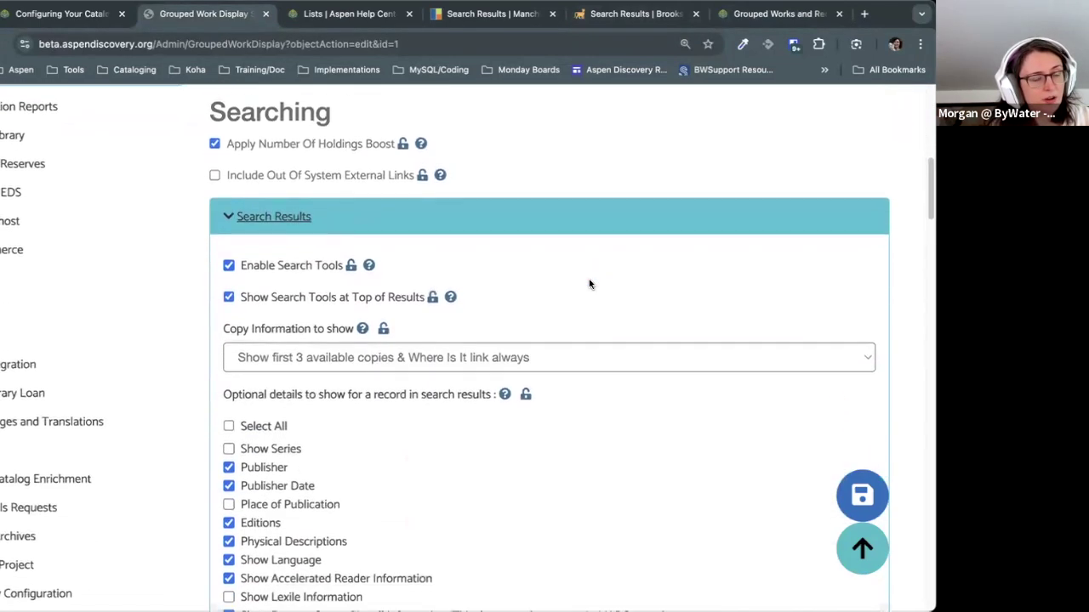
scroll(590, 284, "down", 1)
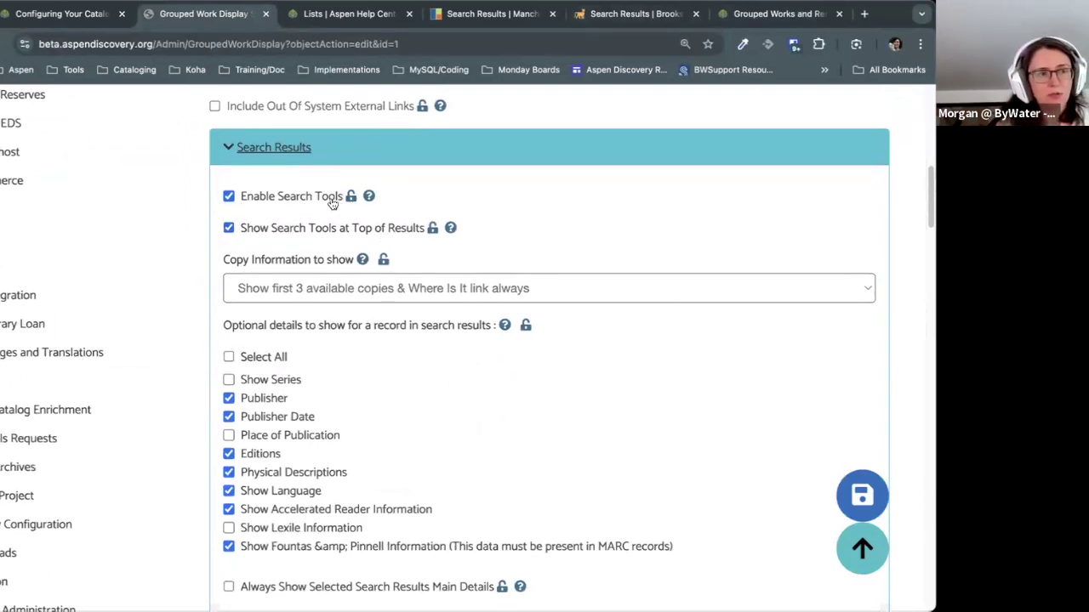
Step: Highlight the Show Search Tools at Top of Results and Enable Search Tools settings
left_click_drag(426, 229, 240, 235)
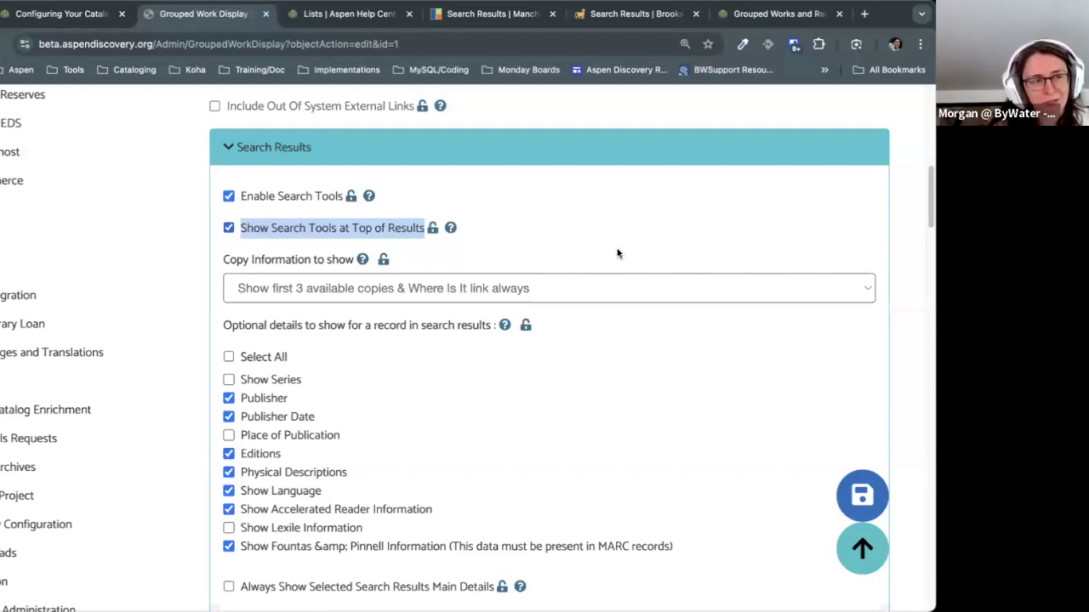
left_click(272, 223)
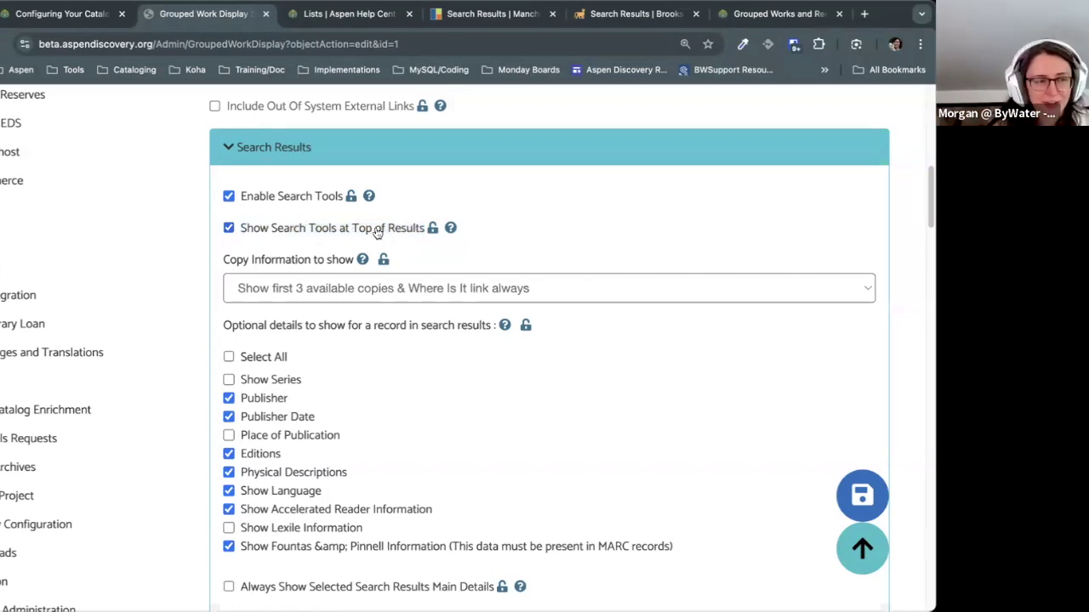
left_click_drag(430, 230, 238, 198)
left_click(568, 234)
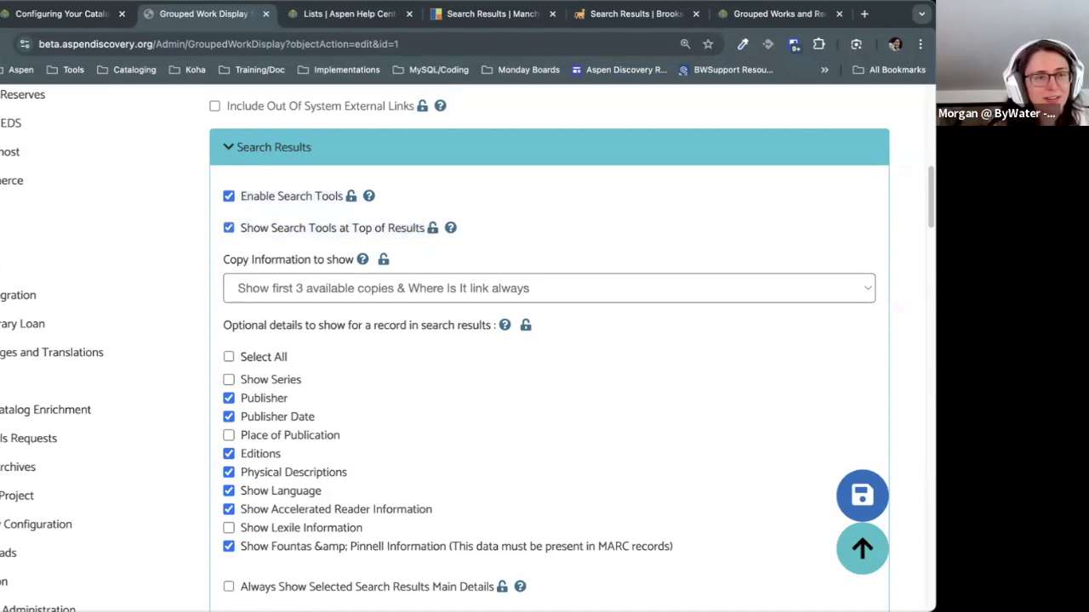
Step: In the Brooks catalog results, show the Search Tools options above the results and inspect the end of the results page for comparison
left_click(634, 14)
left_click(815, 280)
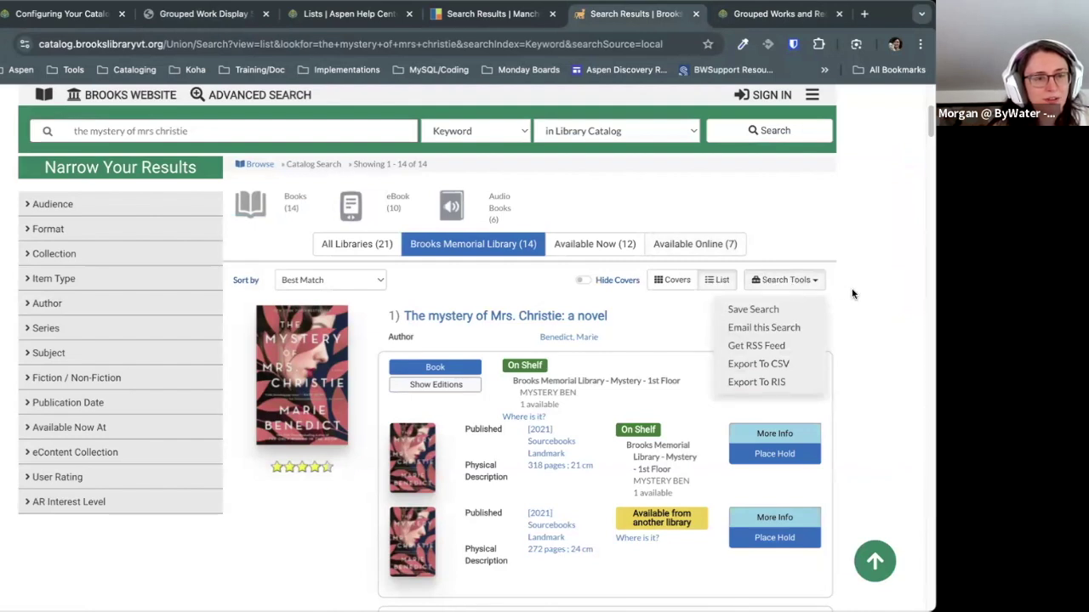
left_click(929, 193)
left_click_drag(929, 126, 926, 595)
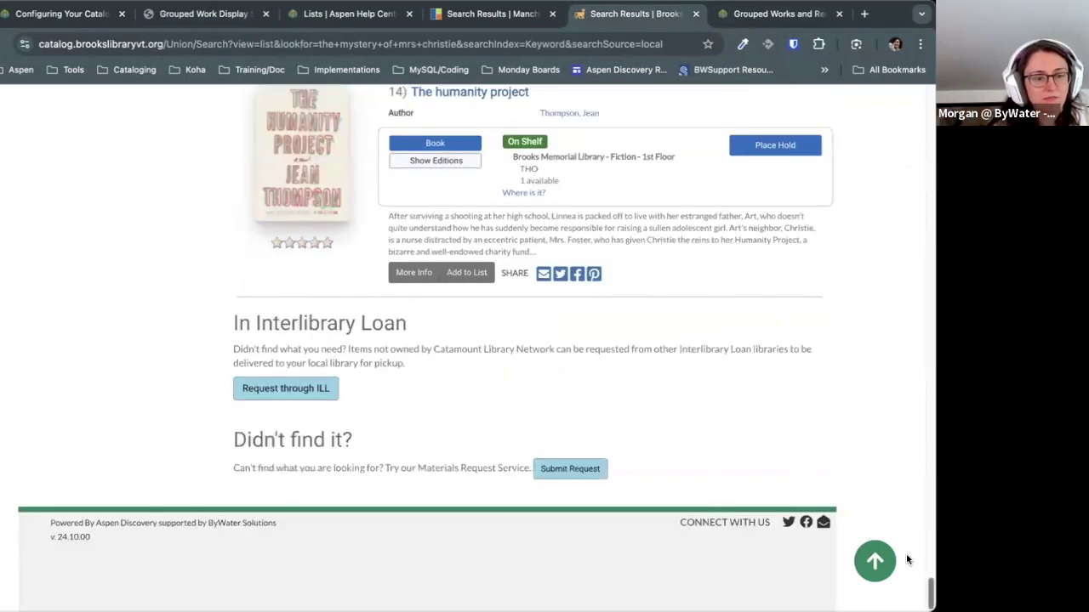
left_click_drag(931, 590, 906, 182)
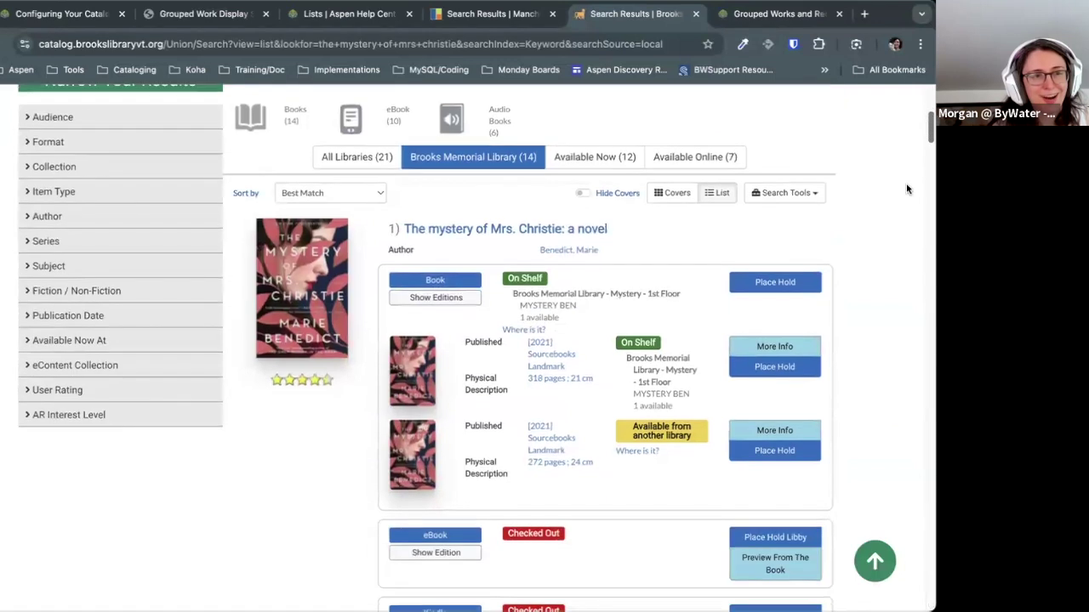
left_click(789, 196)
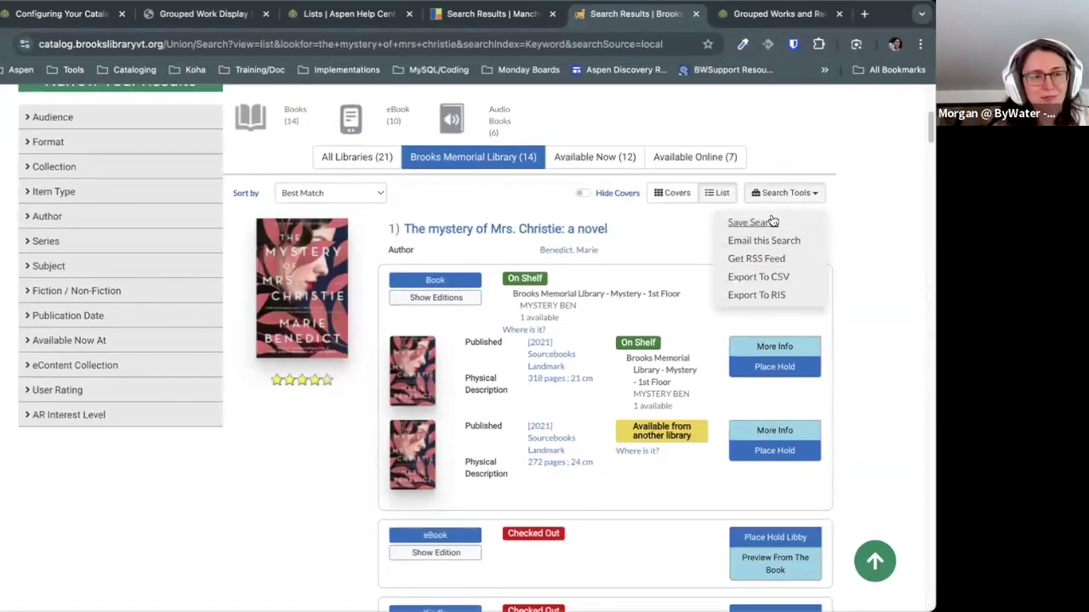
left_click(863, 220)
Step: Return to the Grouped Work Display settings and point out the help for Show Search Tools at Top of Results
left_click(349, 14)
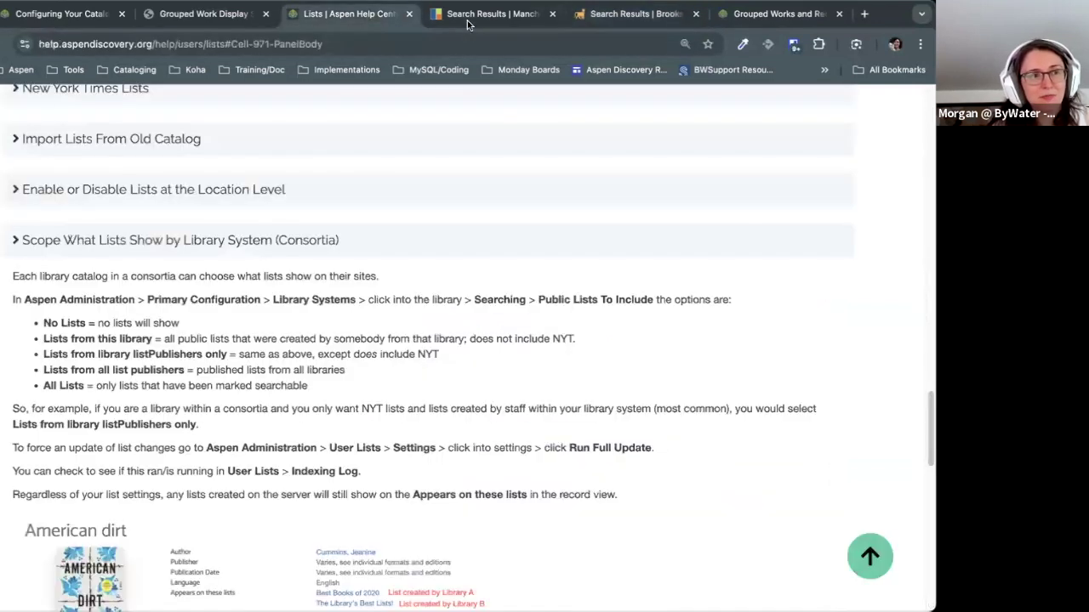
left_click(467, 16)
left_click(183, 15)
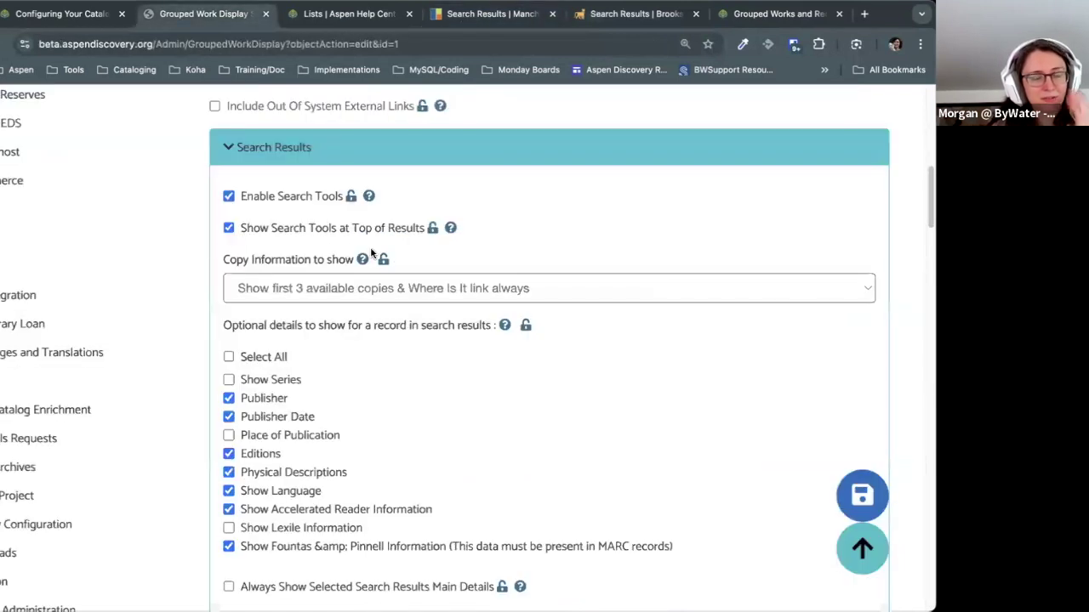
mouse_move(451, 228)
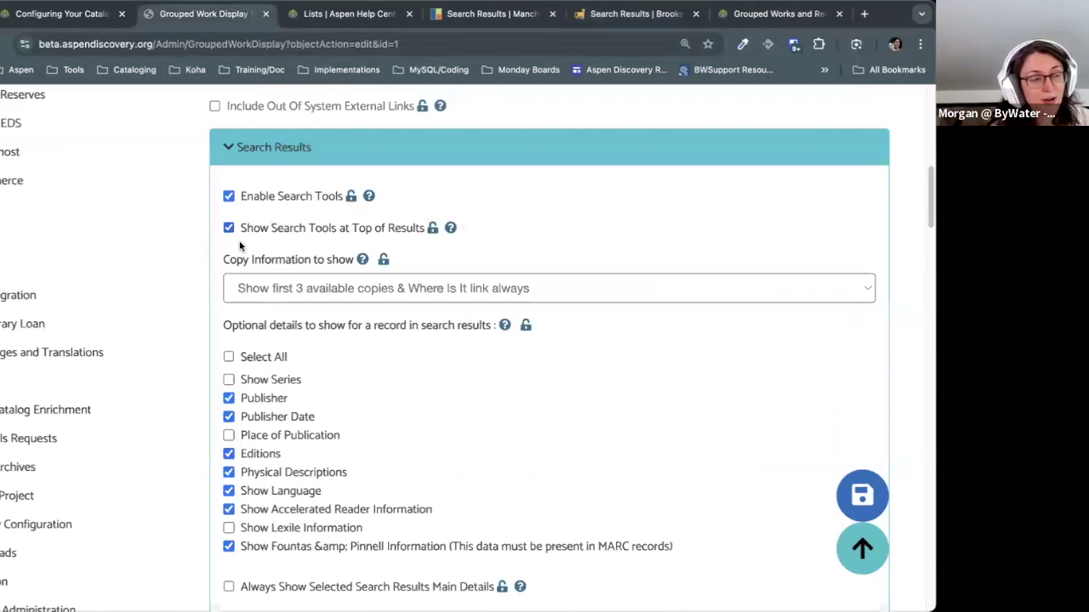
scroll(366, 265, "up", 1)
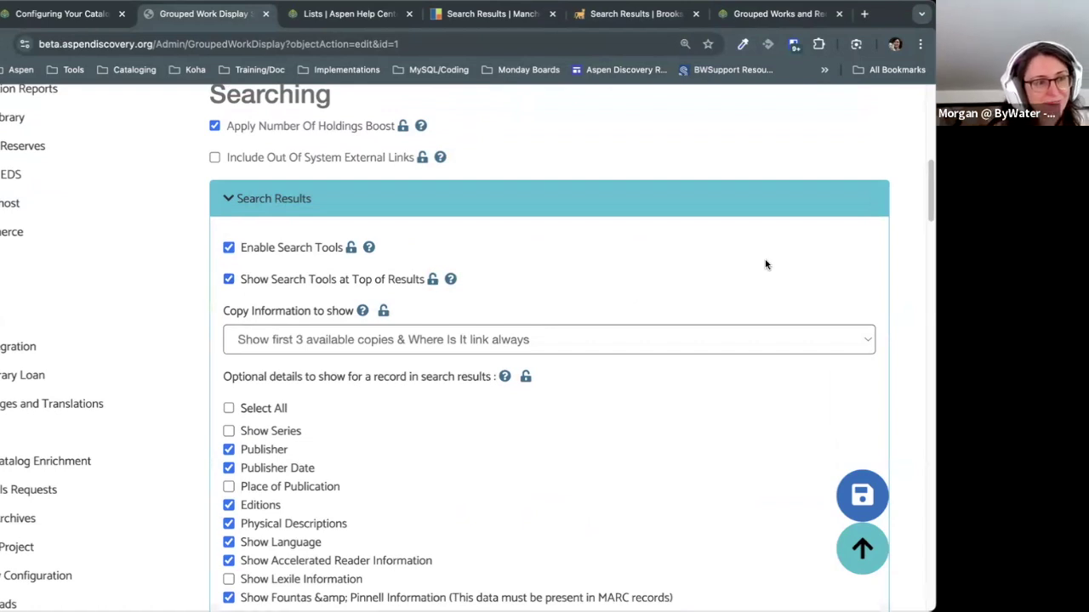
Step: Highlight the list of optional details to show for a record in search results
scroll(764, 262, "down", 2)
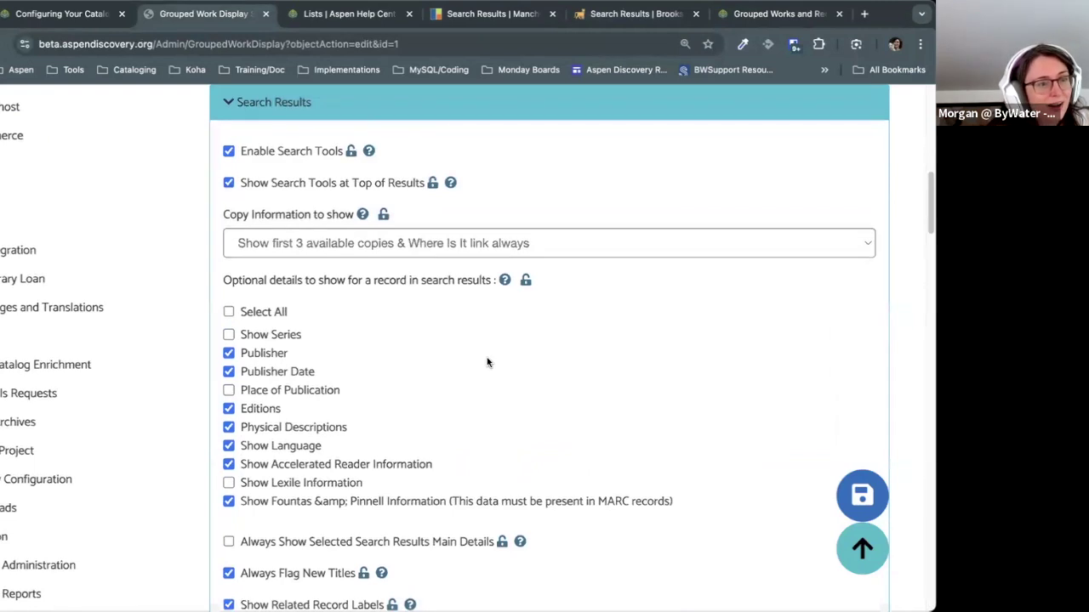
scroll(486, 360, "down", 3)
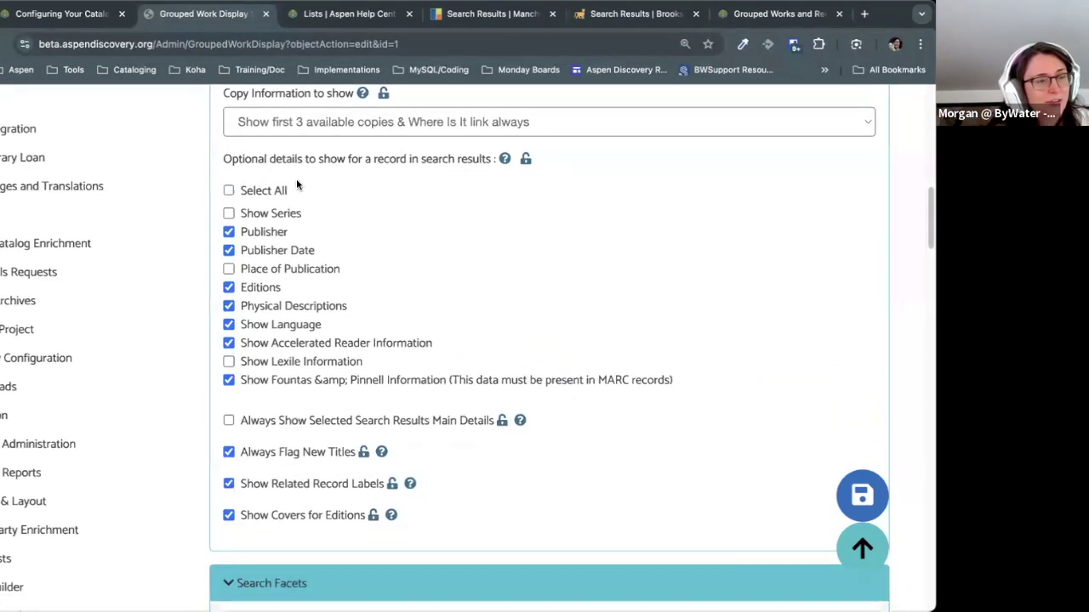
left_click_drag(223, 158, 384, 376)
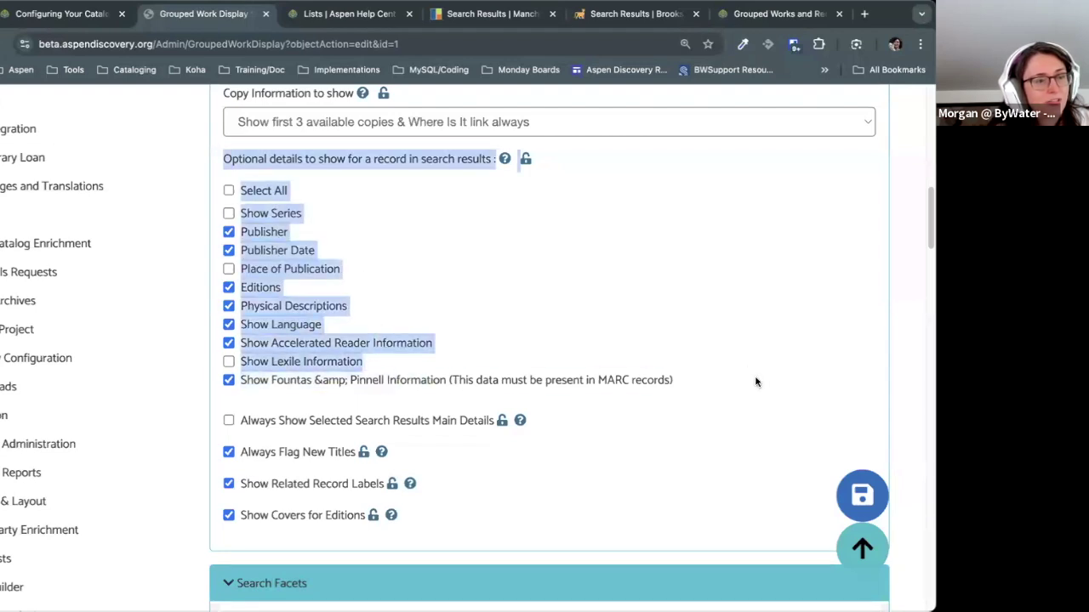
left_click(705, 324)
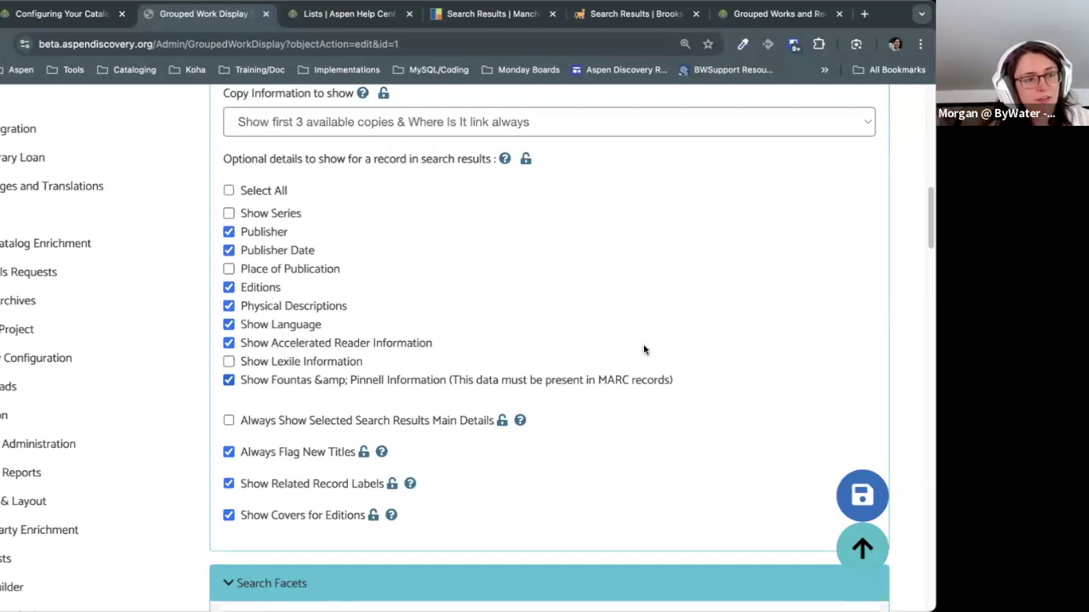
Step: Enable Always Show Selected Search Results Main Details and highlight its name
scroll(643, 344, "down", 2)
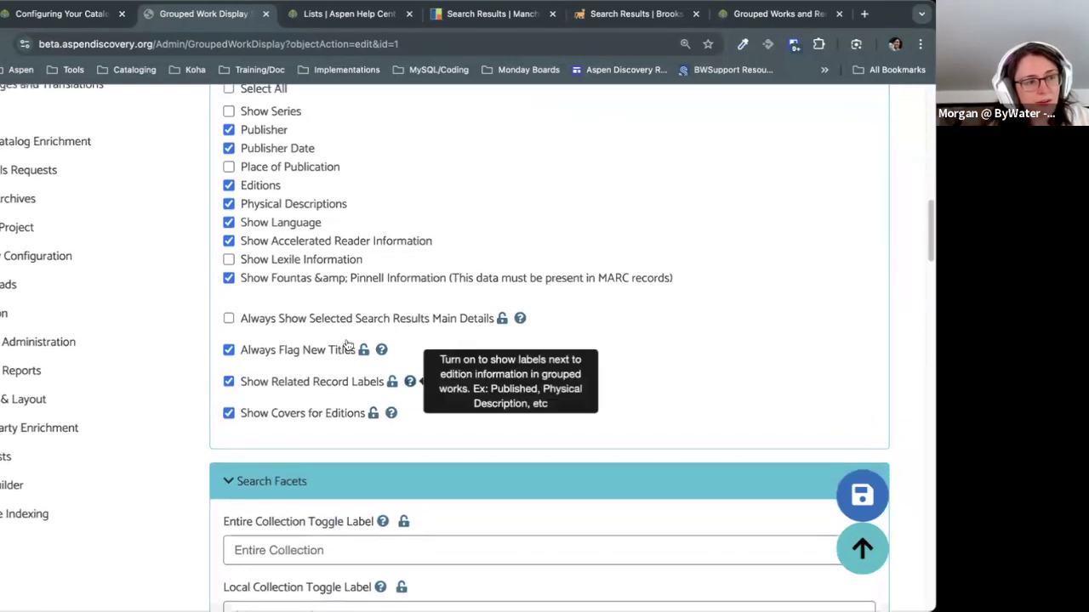
mouse_move(247, 319)
left_mouse_down()
mouse_move(476, 339)
mouse_move(499, 320)
mouse_move(238, 321)
left_mouse_up()
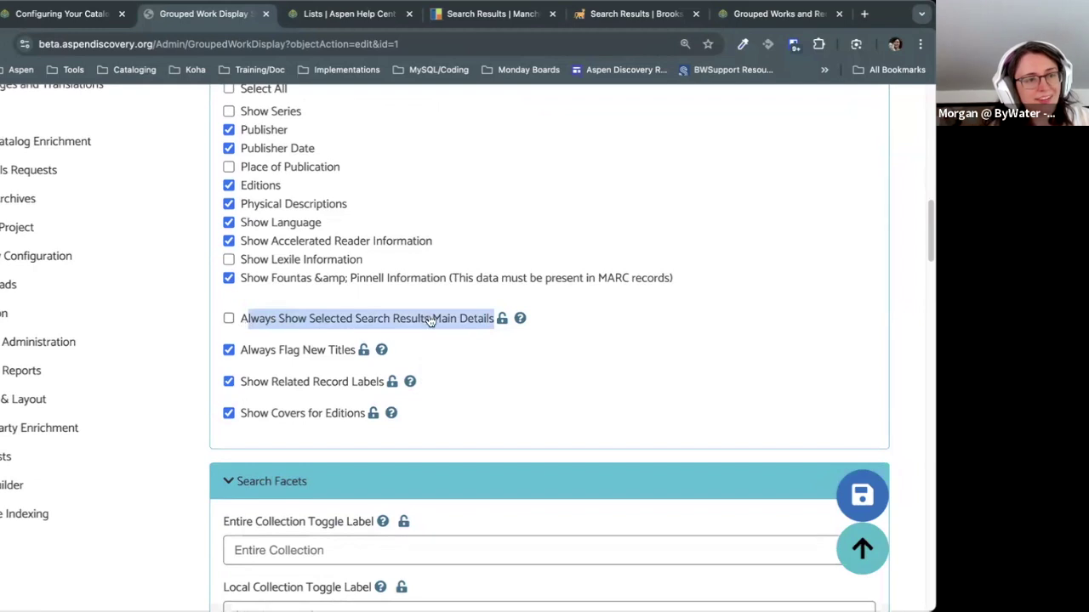
left_click(476, 324)
left_click(477, 323)
scroll(281, 162, "up", 1)
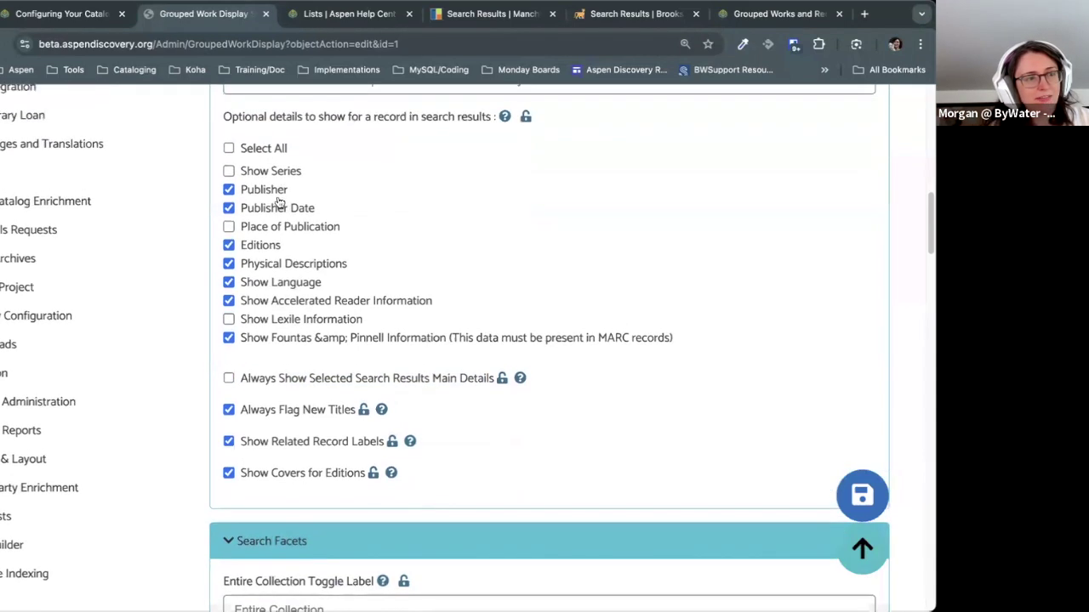
left_click(257, 380)
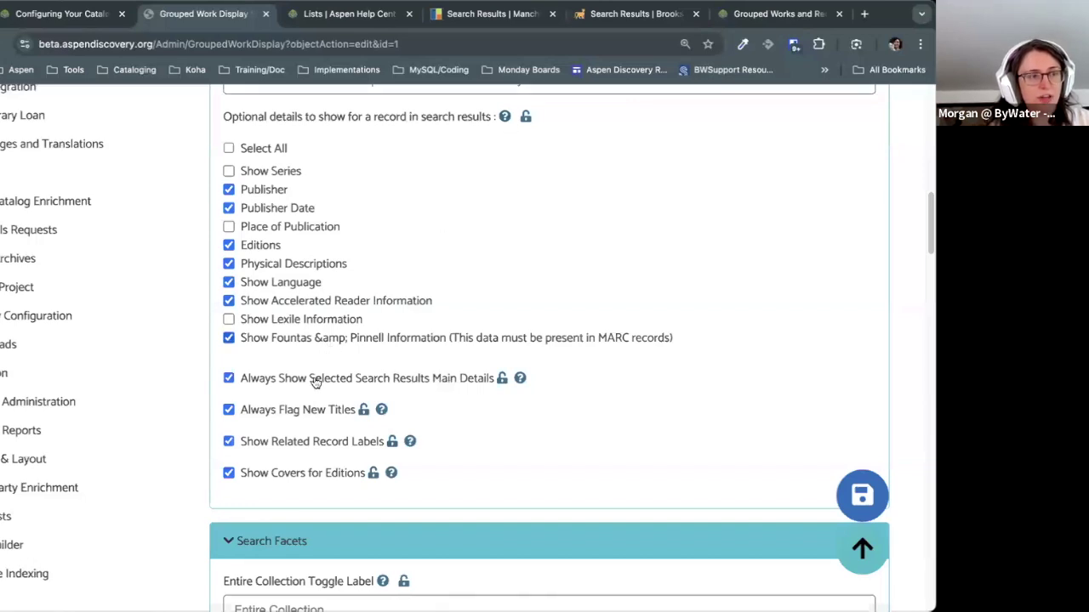
left_click_drag(500, 379, 247, 370)
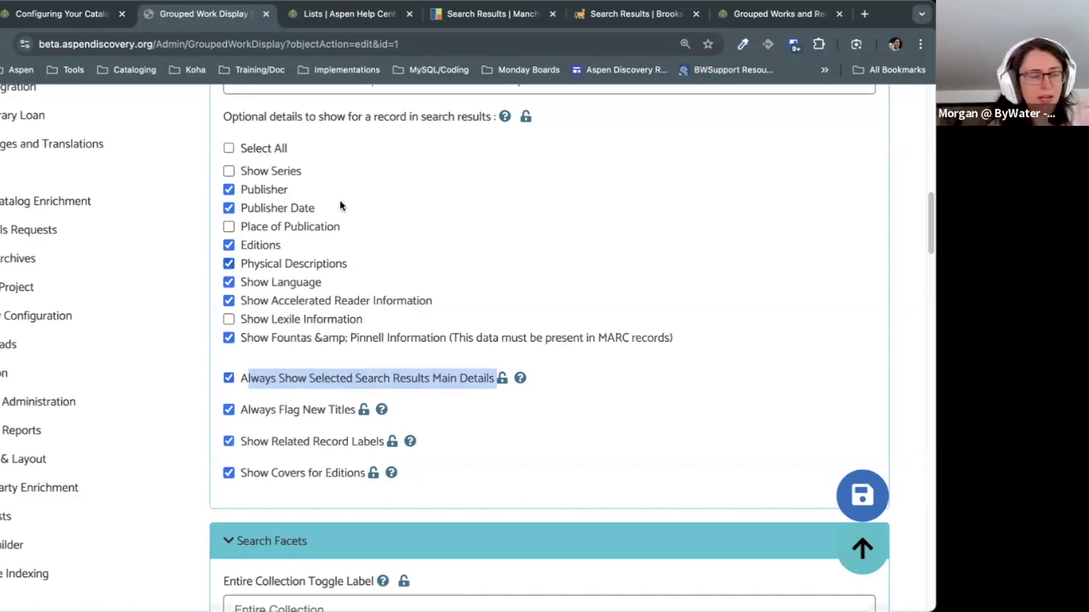
Step: In the Brooks catalog results, collapse the first title's book editions and highlight the title and author details of "Her hidden genius: a novel"
left_click(599, 15)
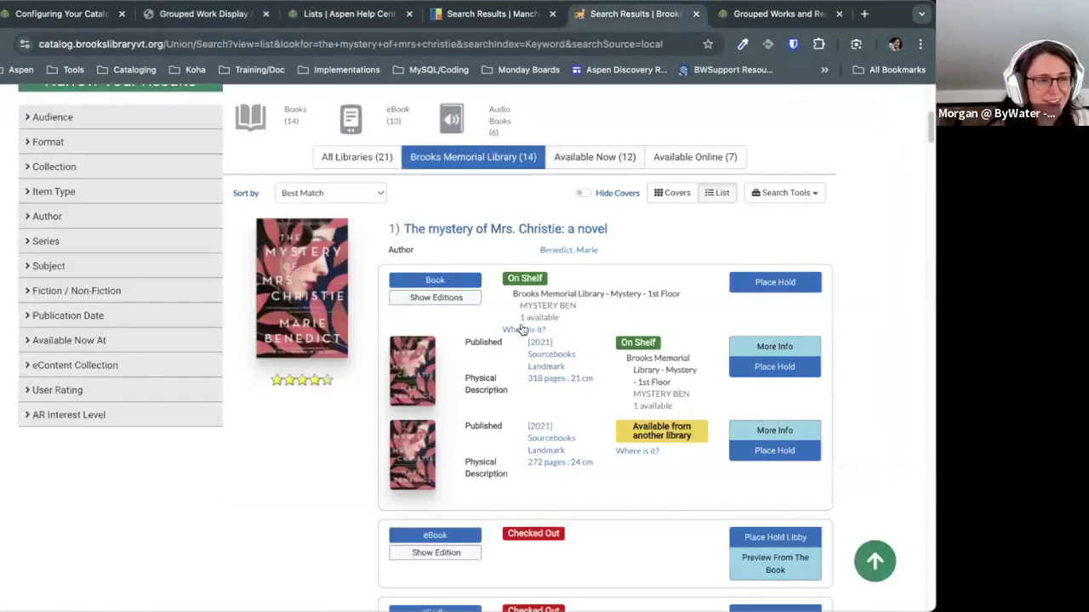
left_click(435, 298)
scroll(539, 263, "down", 5)
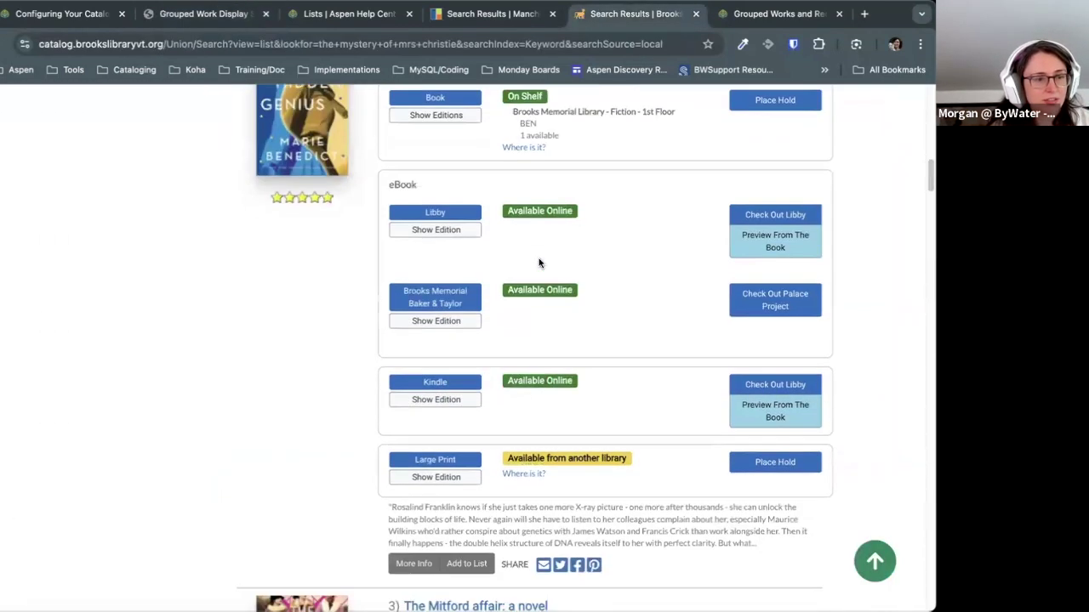
scroll(539, 263, "down", 1)
scroll(538, 259, "up", 3)
left_click_drag(391, 172, 641, 199)
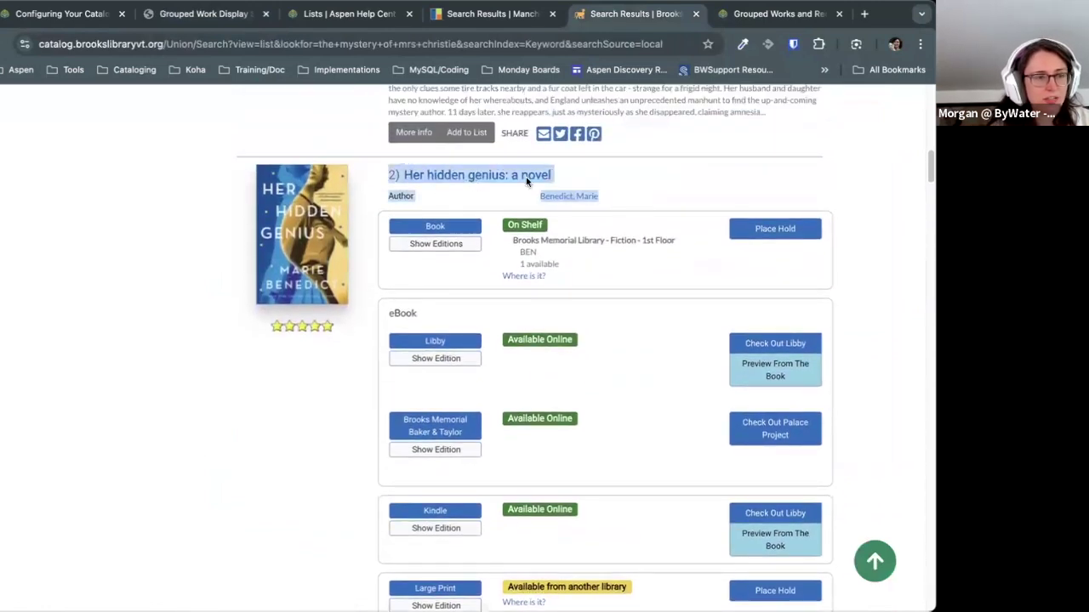
left_click(655, 190)
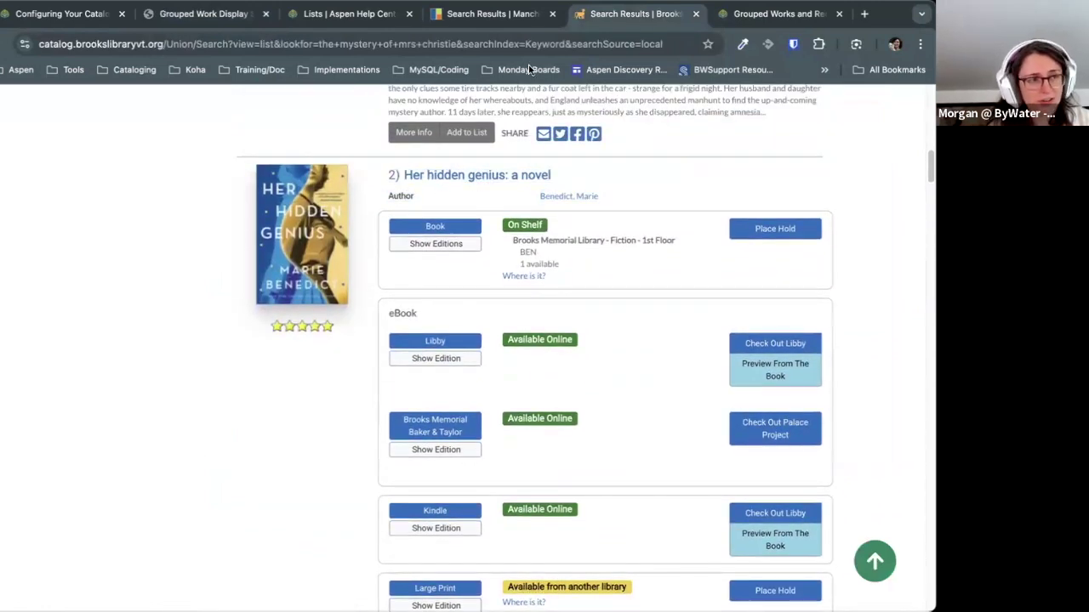
Step: Return to the Grouped Work Display settings, highlight the Editions detail, and disable Always Show Selected Search Results Main Details
left_click(353, 15)
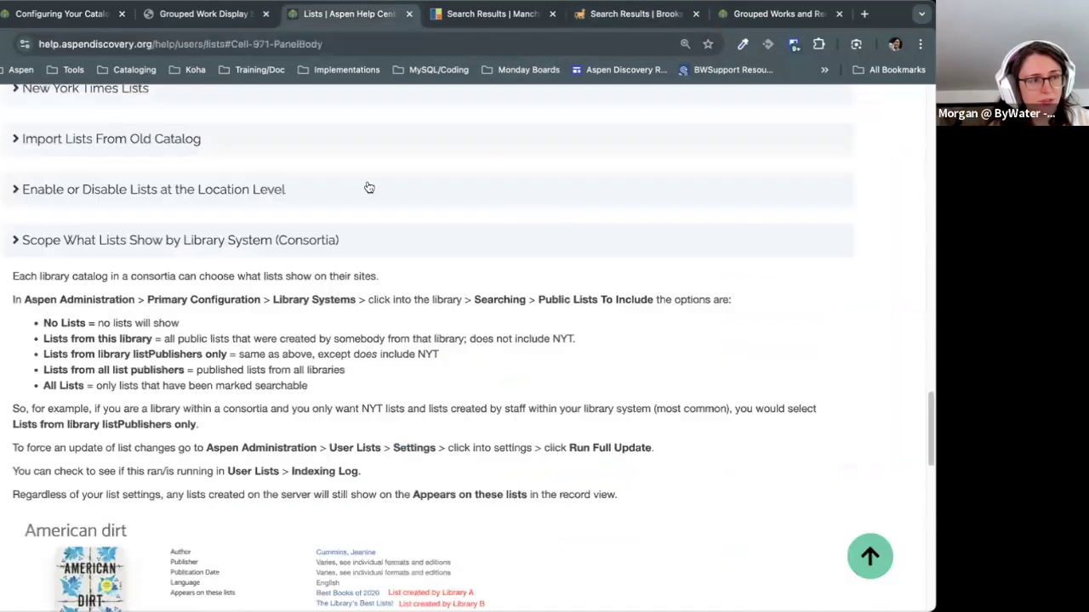
left_click(181, 19)
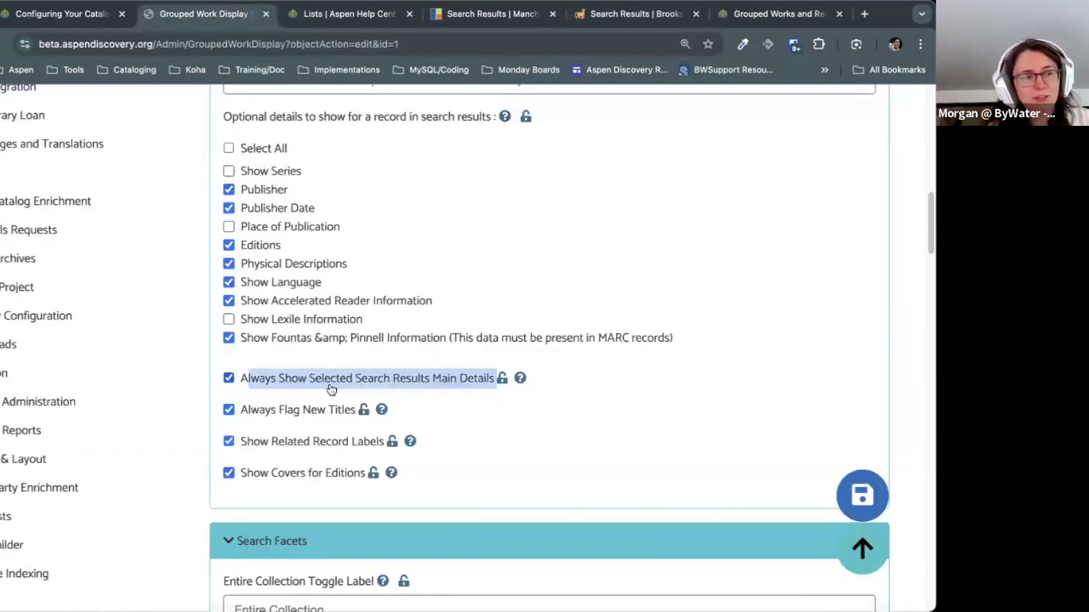
left_click(261, 356)
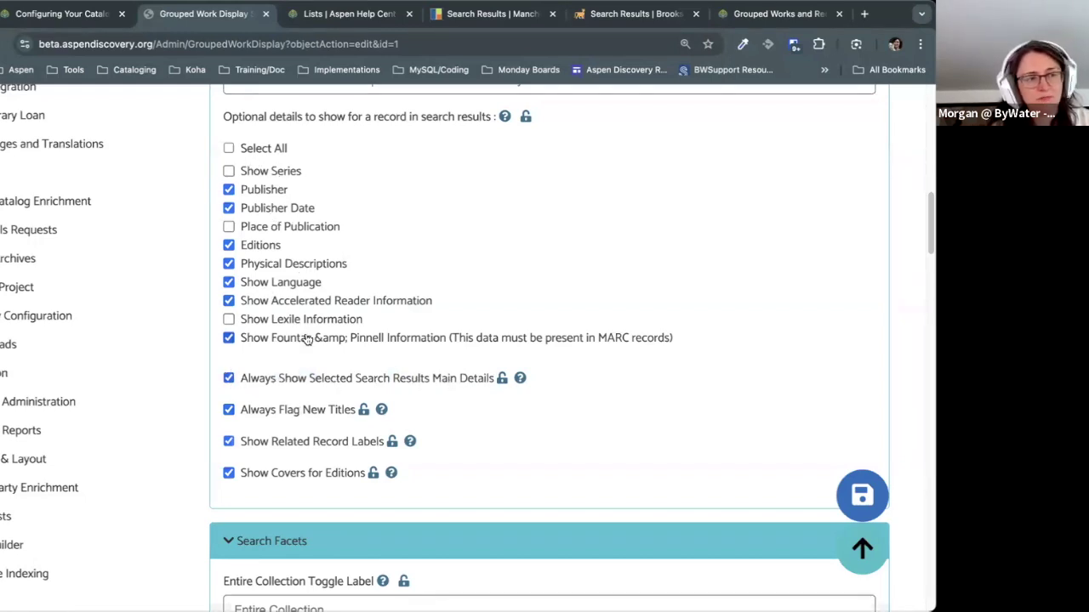
left_click_drag(281, 245, 240, 245)
left_click(249, 378)
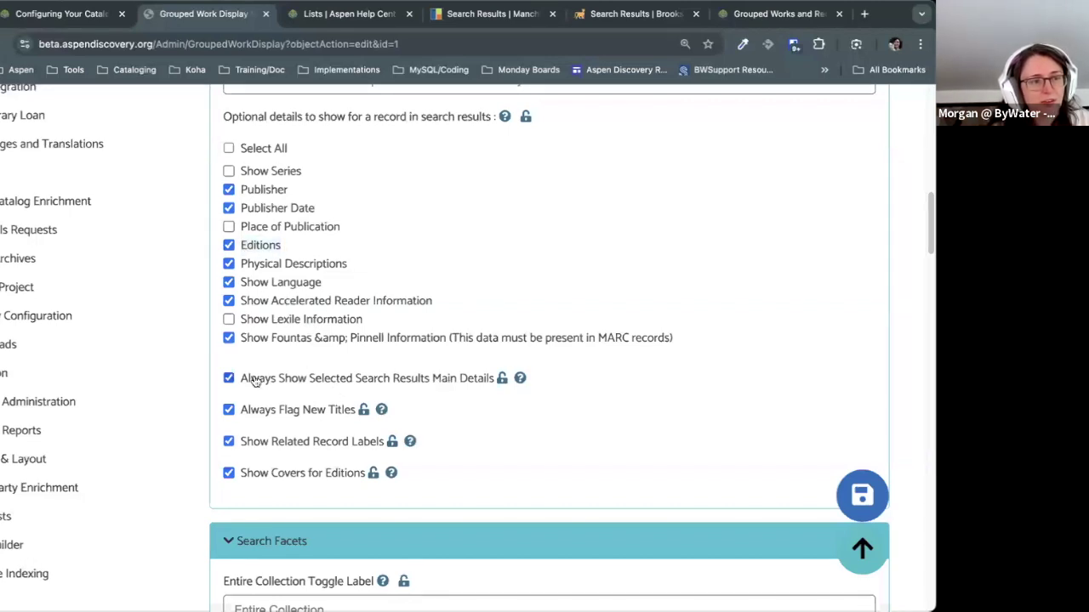
mouse_move(481, 381)
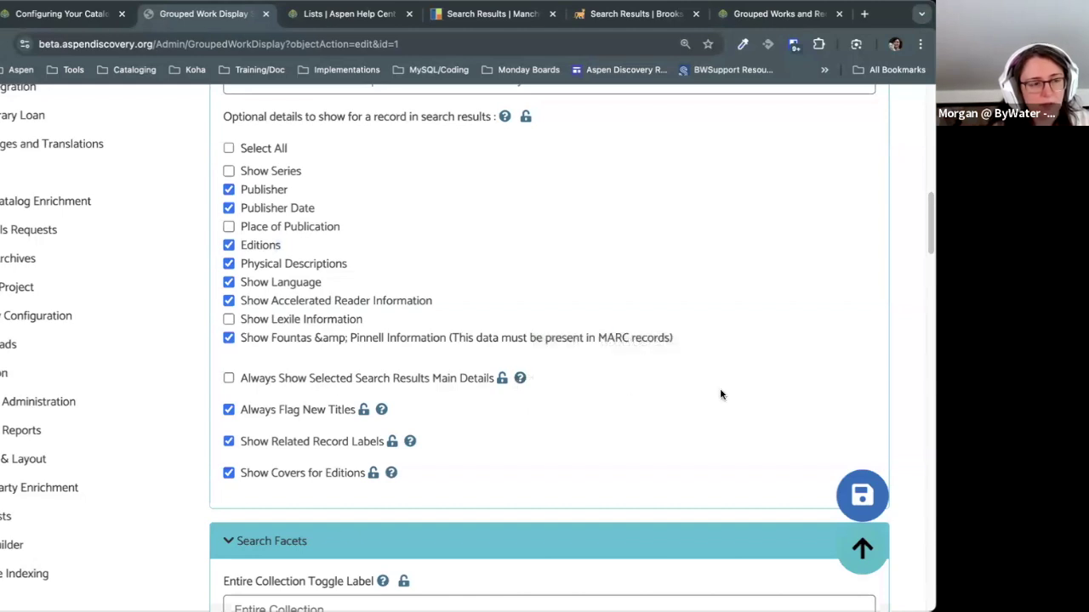
Step: Highlight the Always Flag New Titles option in the search results settings
scroll(720, 394, "down", 1)
scroll(720, 394, "down", 1)
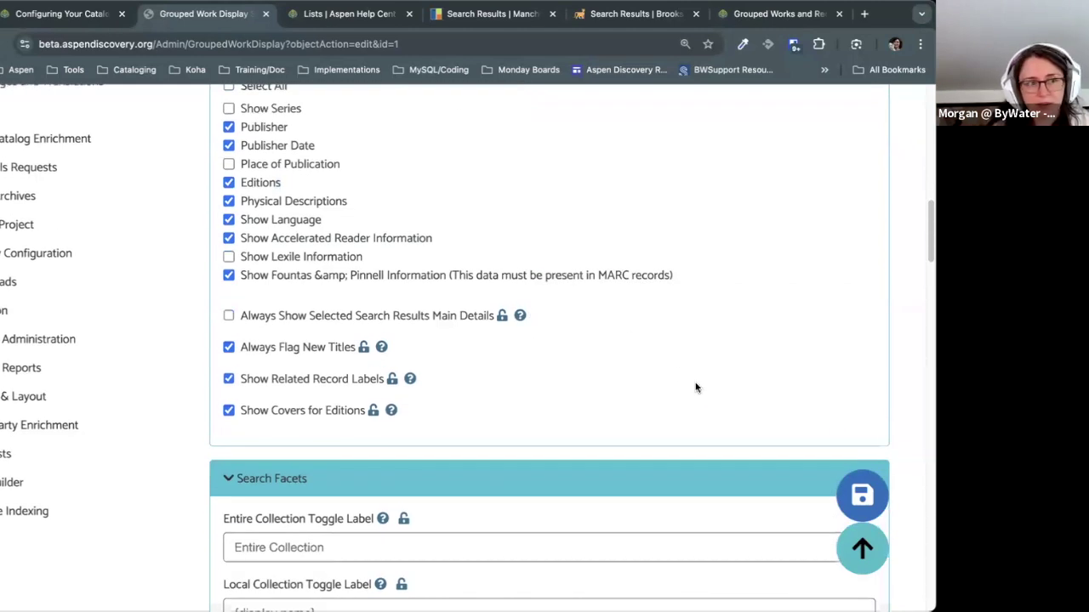
left_click_drag(355, 347, 261, 353)
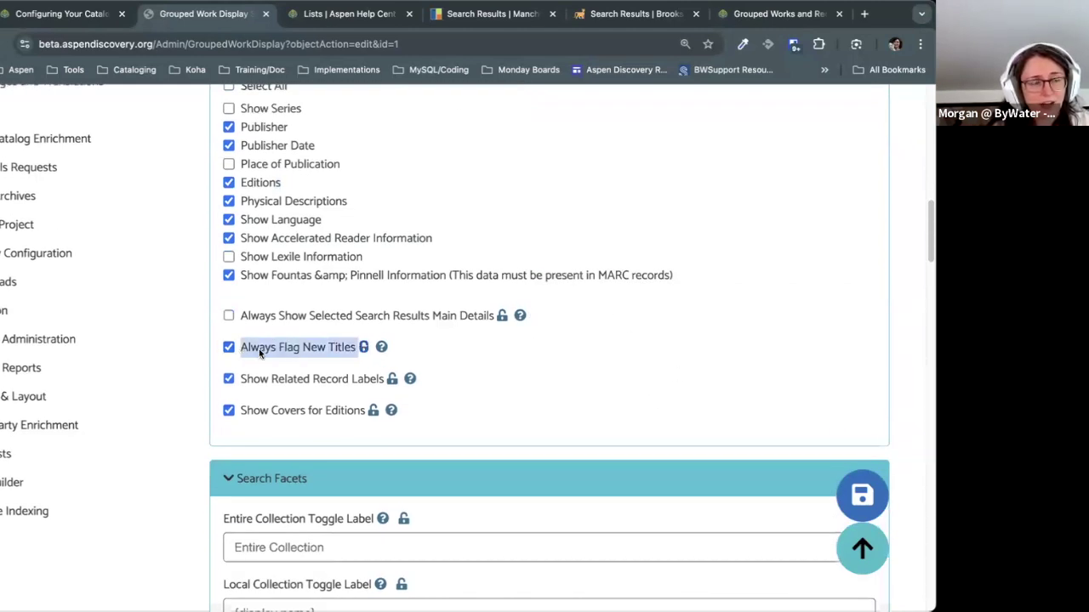
left_click(645, 395)
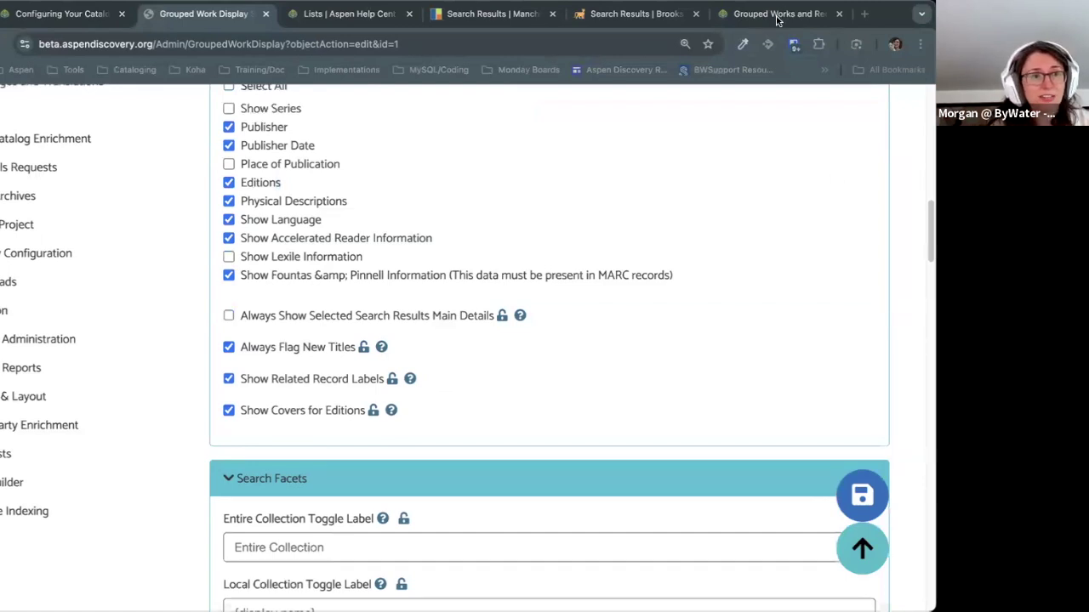
Step: Open the Liberty Lake catalog results for books added in the last month and examine the New! cover flags and Search Tools options
key("ctrl+5")
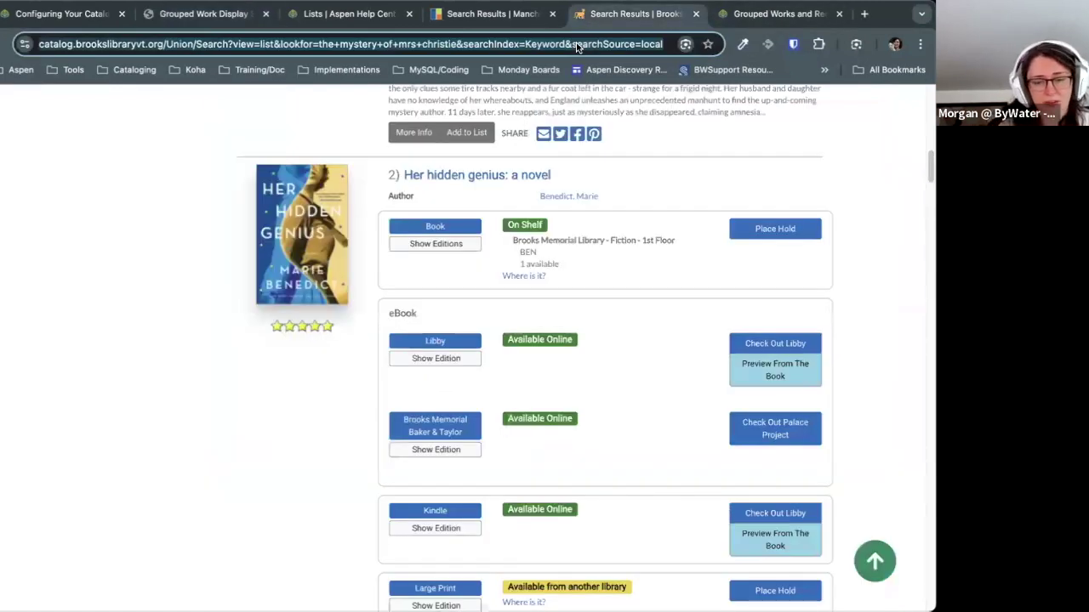
key("Return")
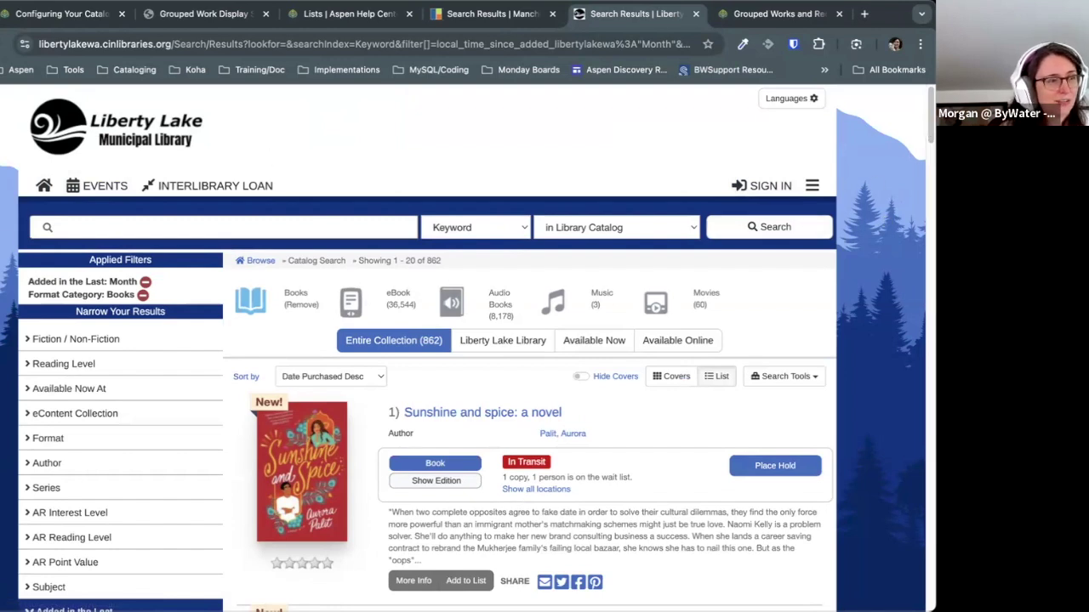
scroll(927, 119, "down", 3)
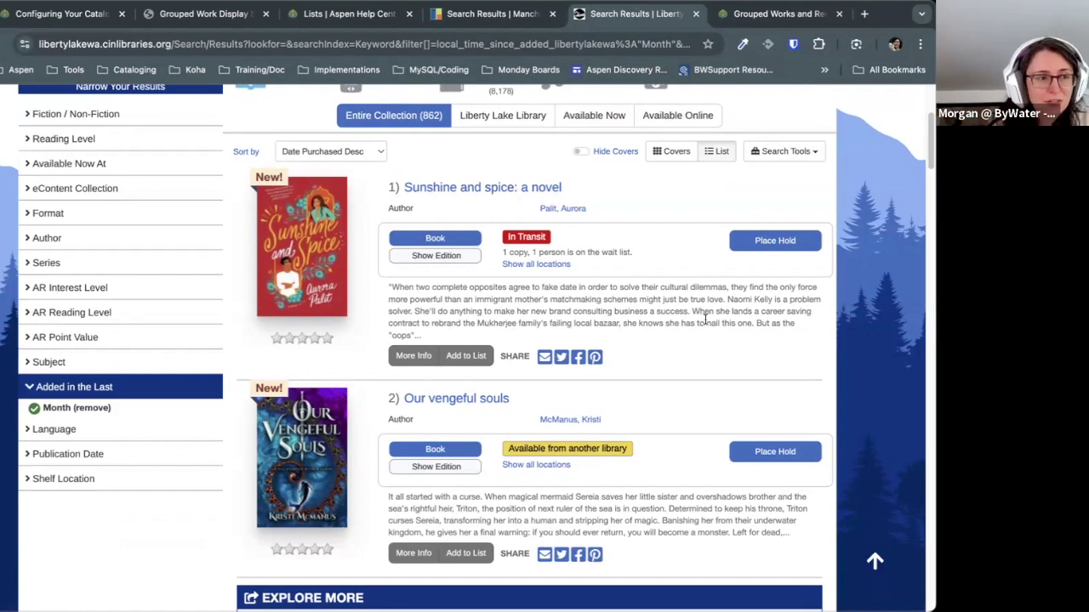
scroll(705, 318, "up", 1)
scroll(705, 318, "down", 1)
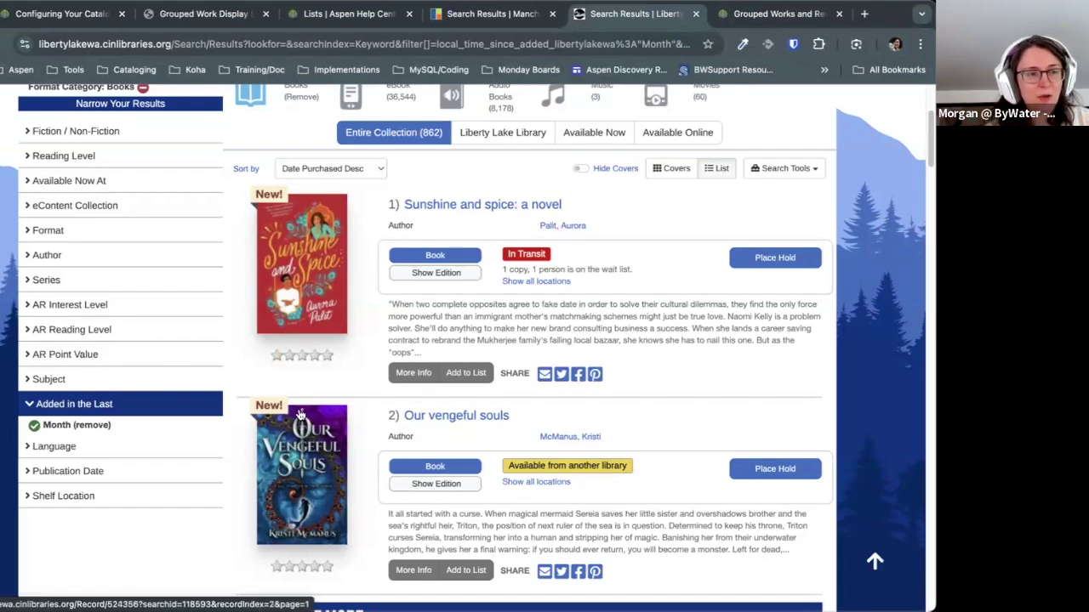
scroll(620, 296, "up", 1)
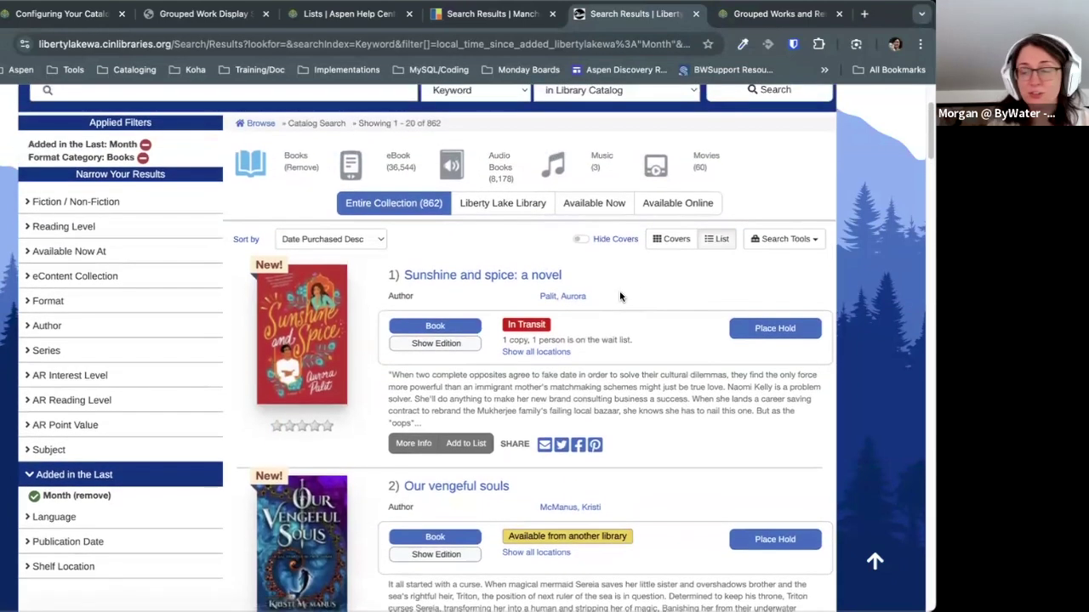
left_click(798, 242)
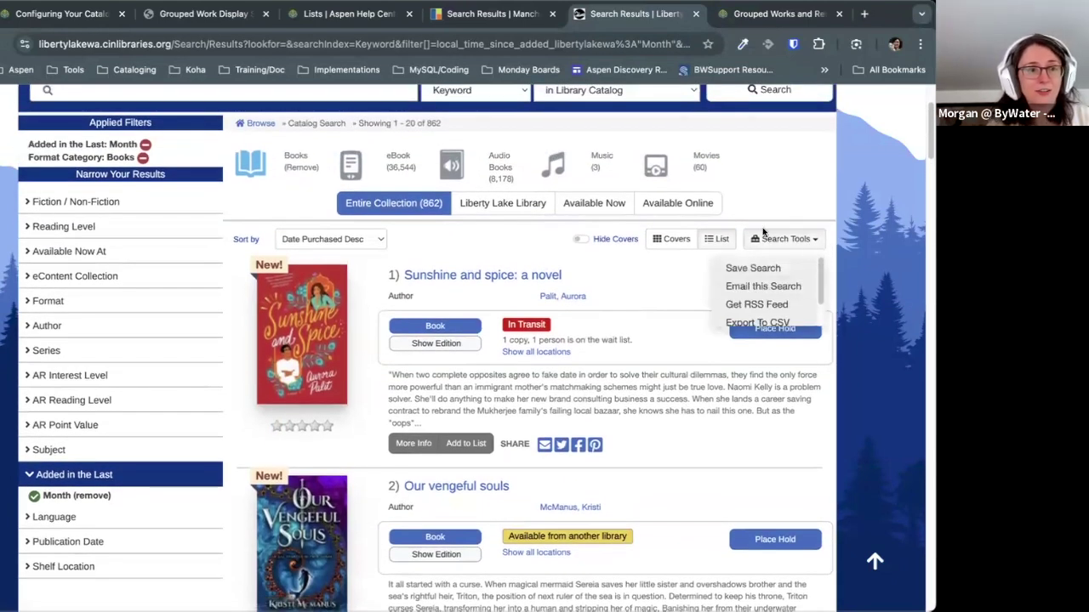
left_click(425, 251)
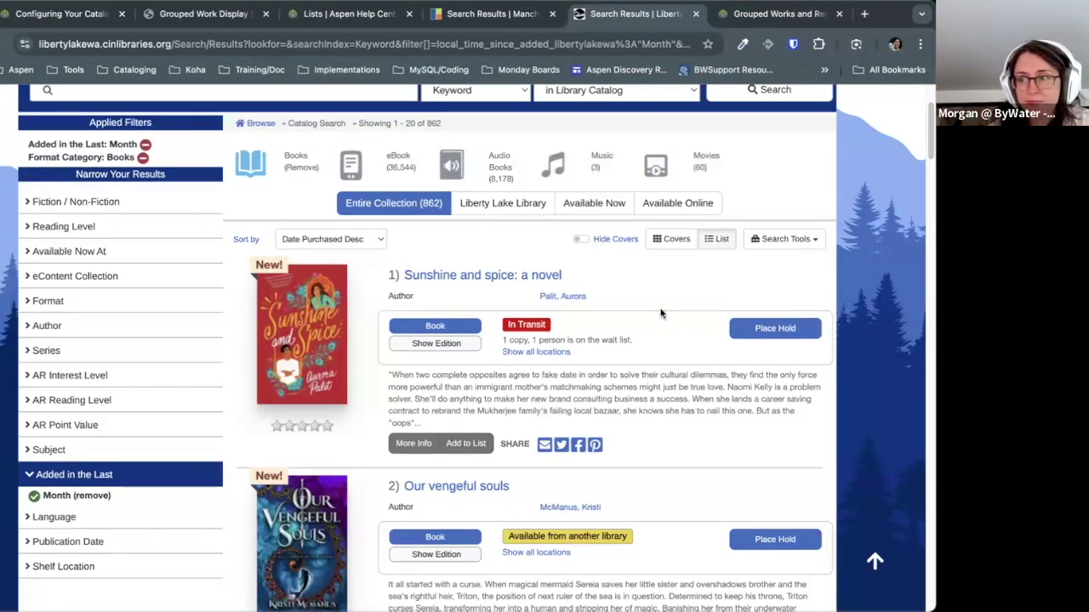
Step: Close the Lists help page and highlight the Show Covers for Editions option in the Grouped Work Display settings
left_click(349, 16)
left_click(266, 11)
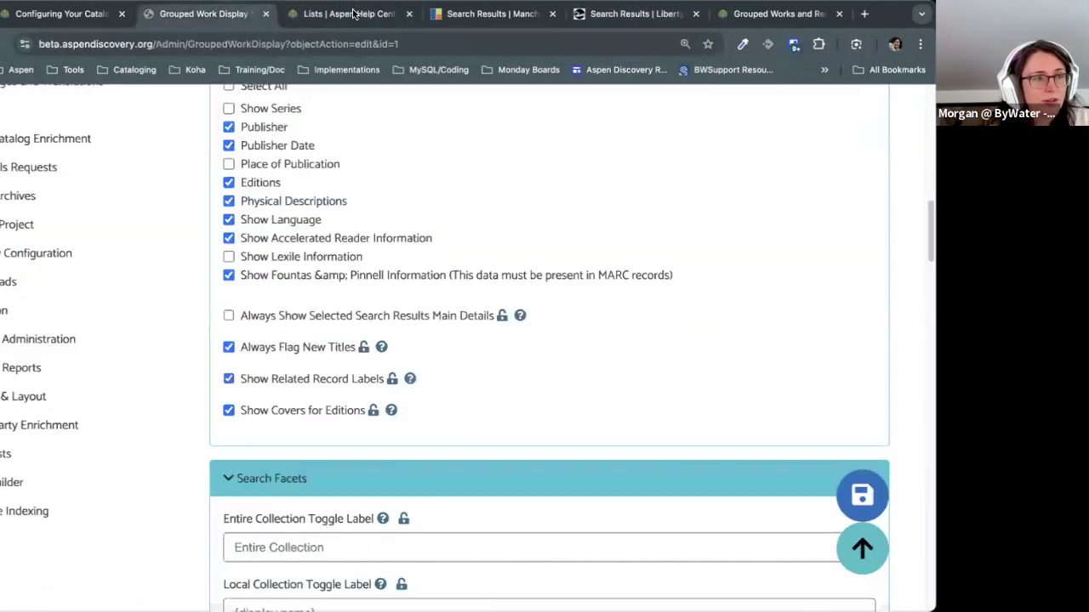
left_click(411, 14)
scroll(444, 281, "down", 1)
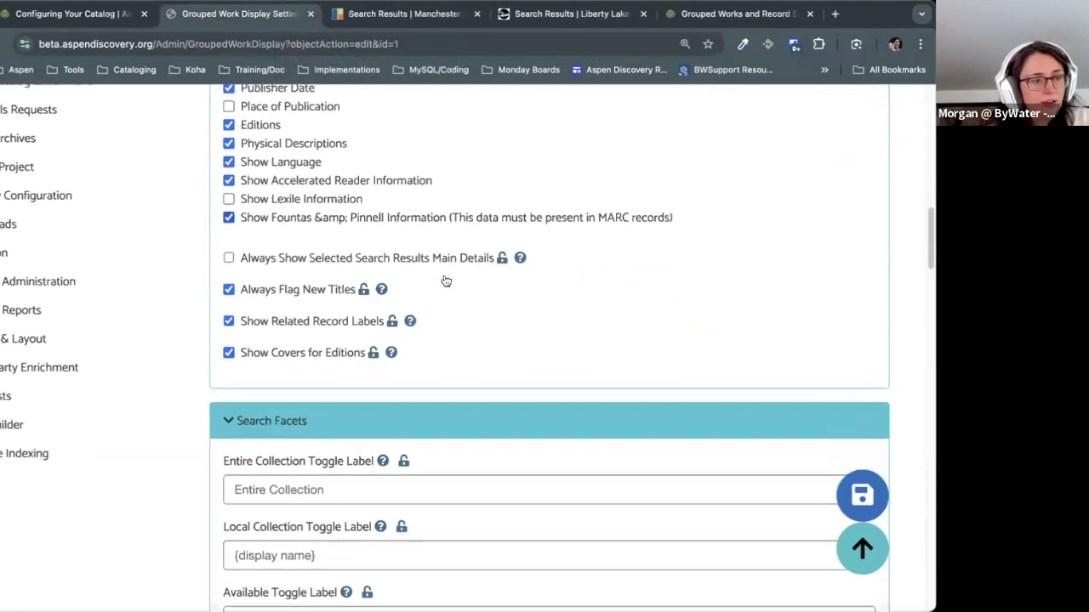
scroll(281, 315, "down", 1)
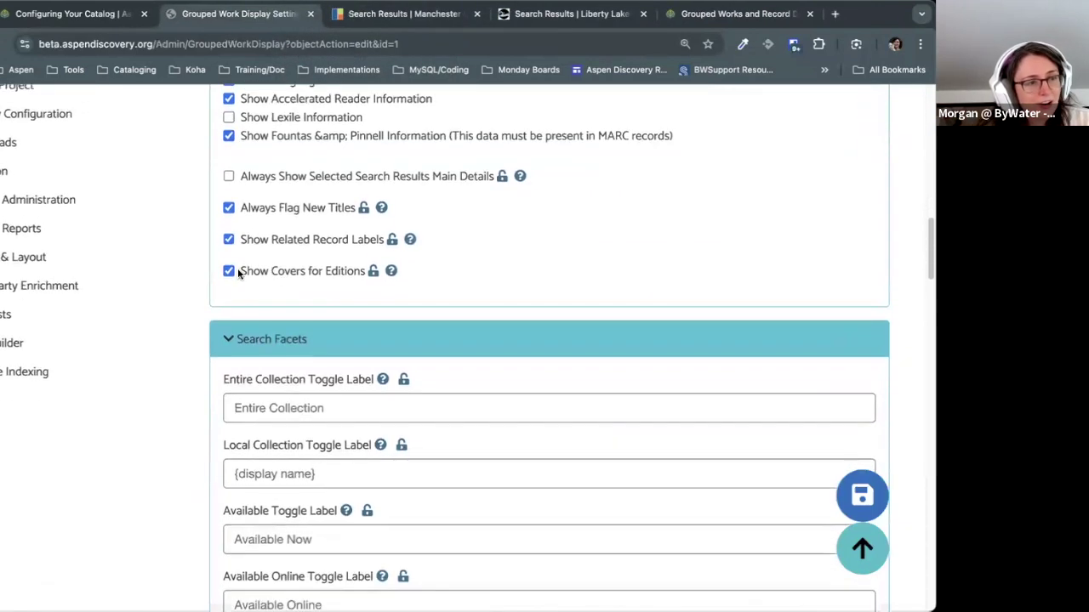
left_click_drag(240, 272, 365, 271)
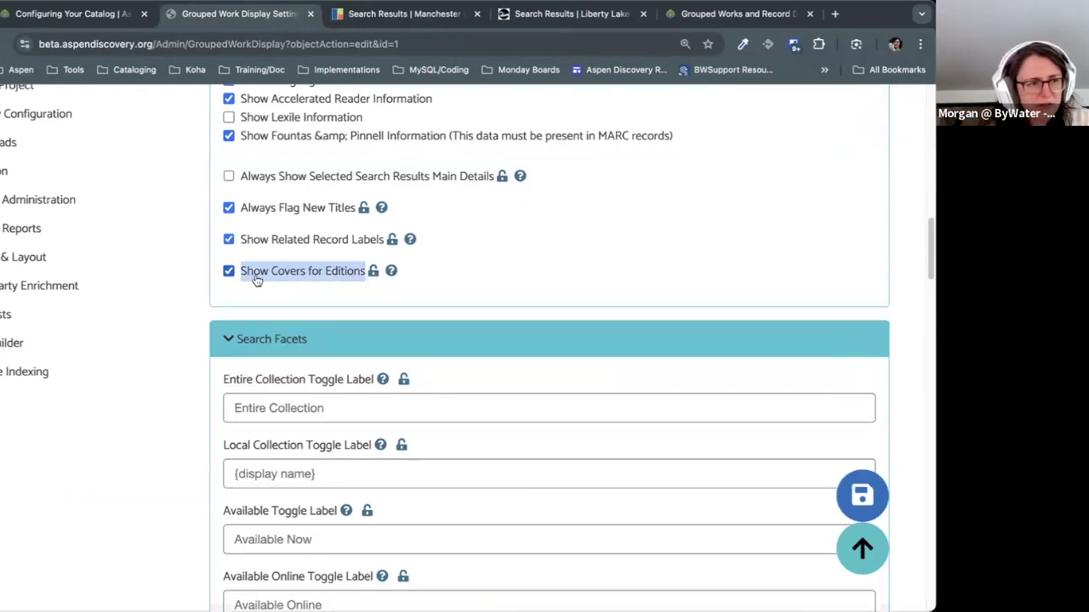
left_click(542, 306)
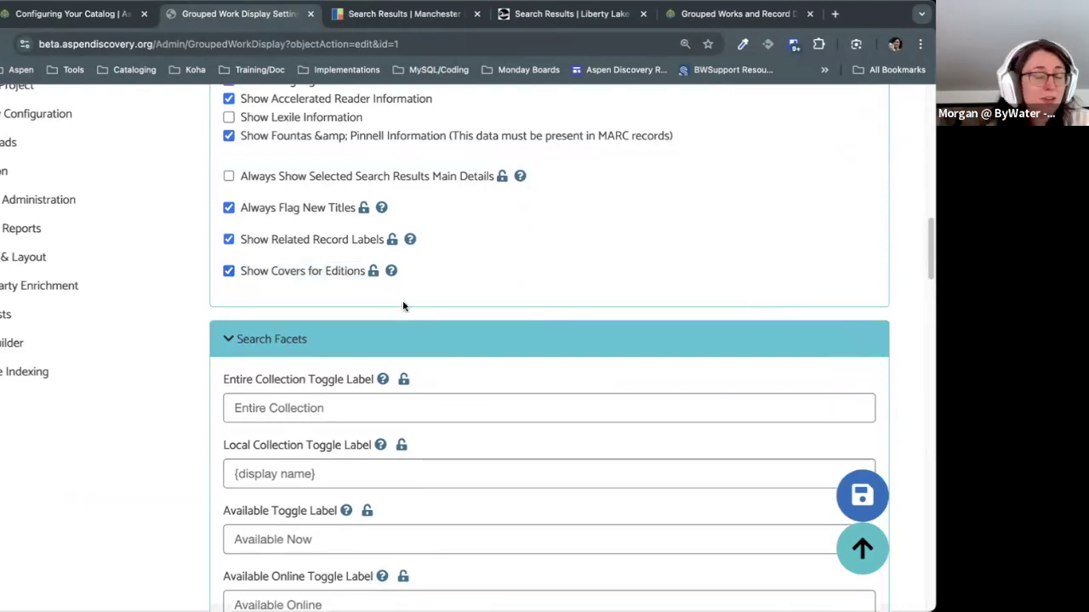
scroll(402, 300, "up", 1)
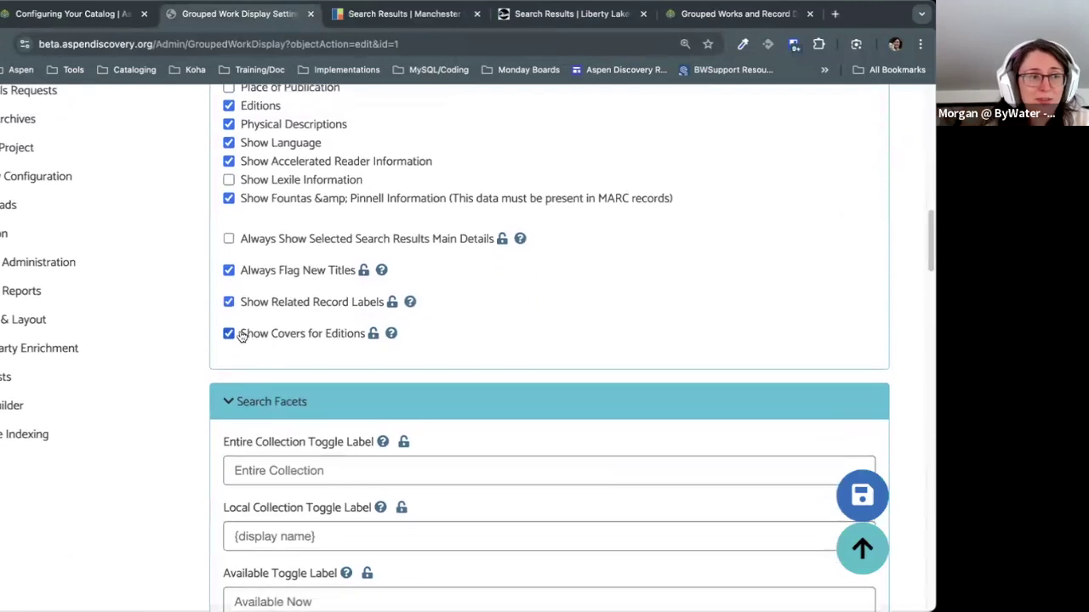
left_click_drag(241, 336, 368, 342)
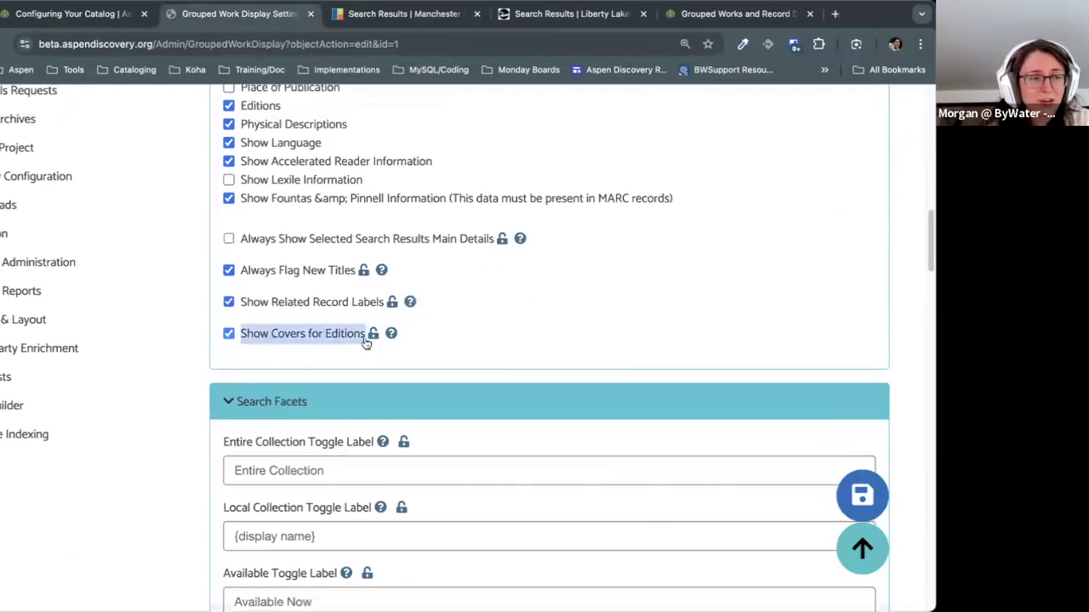
left_click(324, 368)
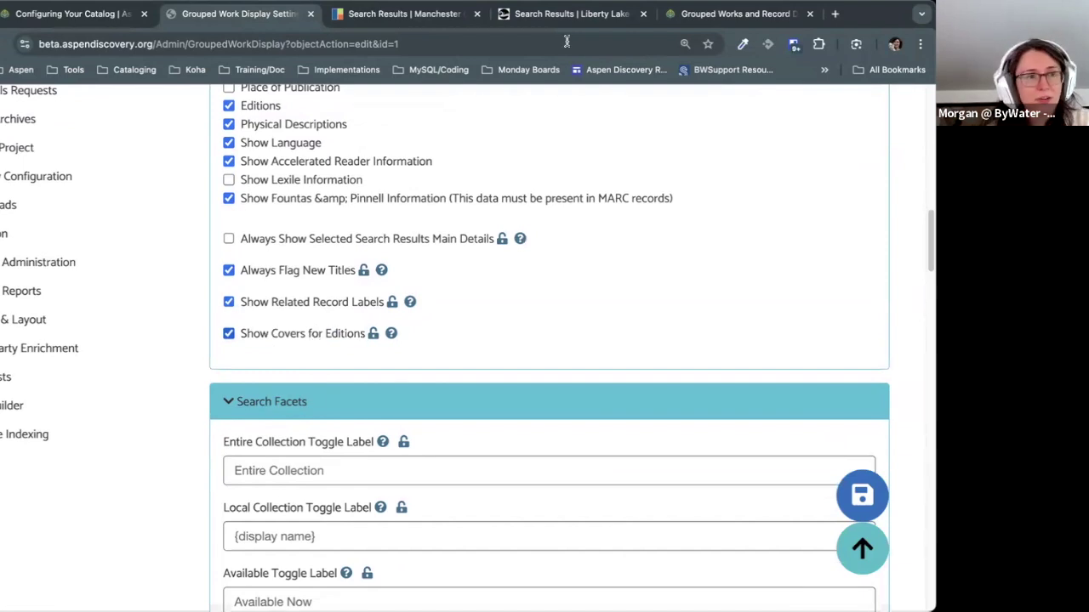
Step: Search the Liberty Lake library catalog by keyword for "pride and prejudice"
left_click(569, 14)
scroll(254, 133, "up", 1)
left_click(255, 133)
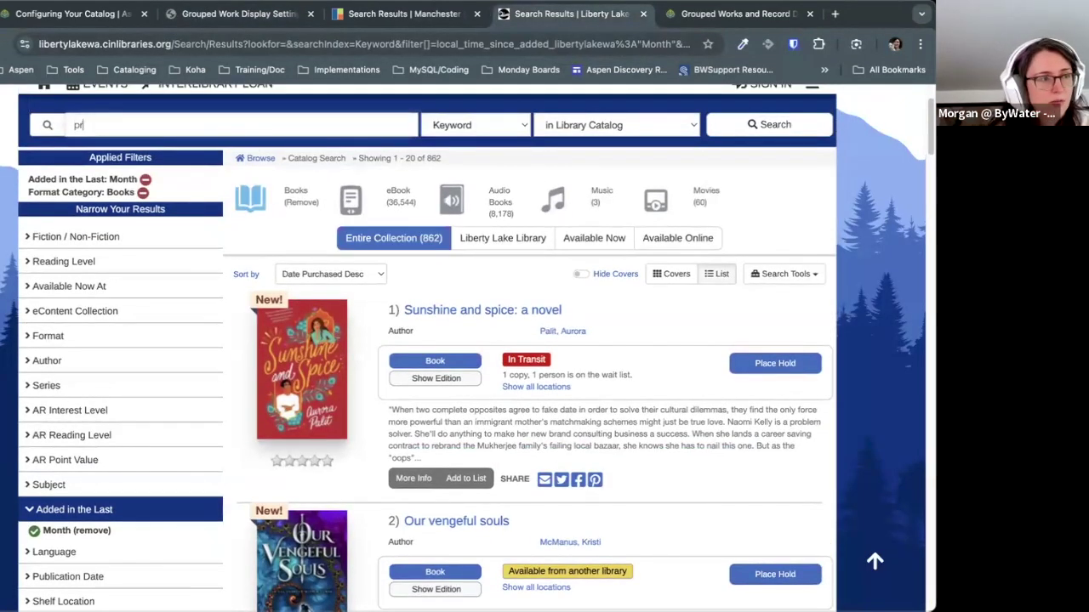
type("pride and prejudice")
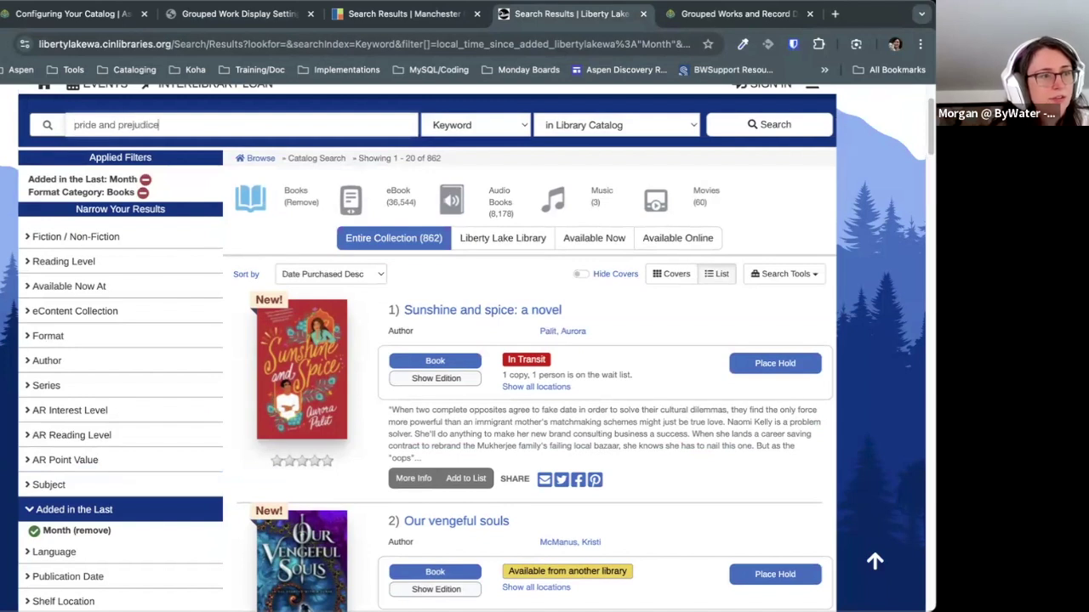
key("Return")
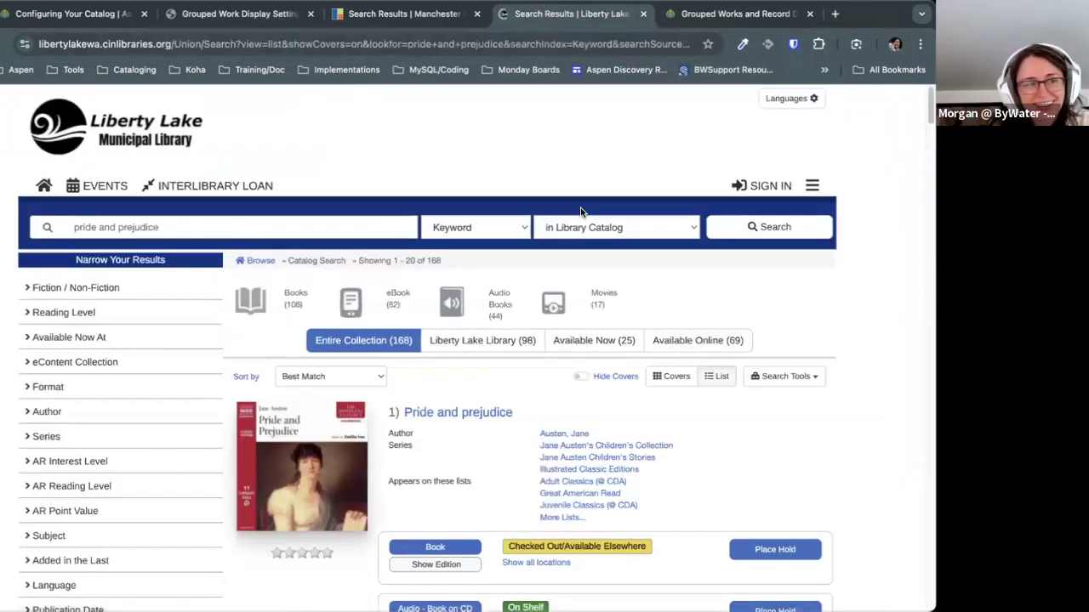
Step: Expand the Audio - Book on CD editions of the first Pride and prejudice result and examine the edition covers
scroll(580, 208, "down", 4)
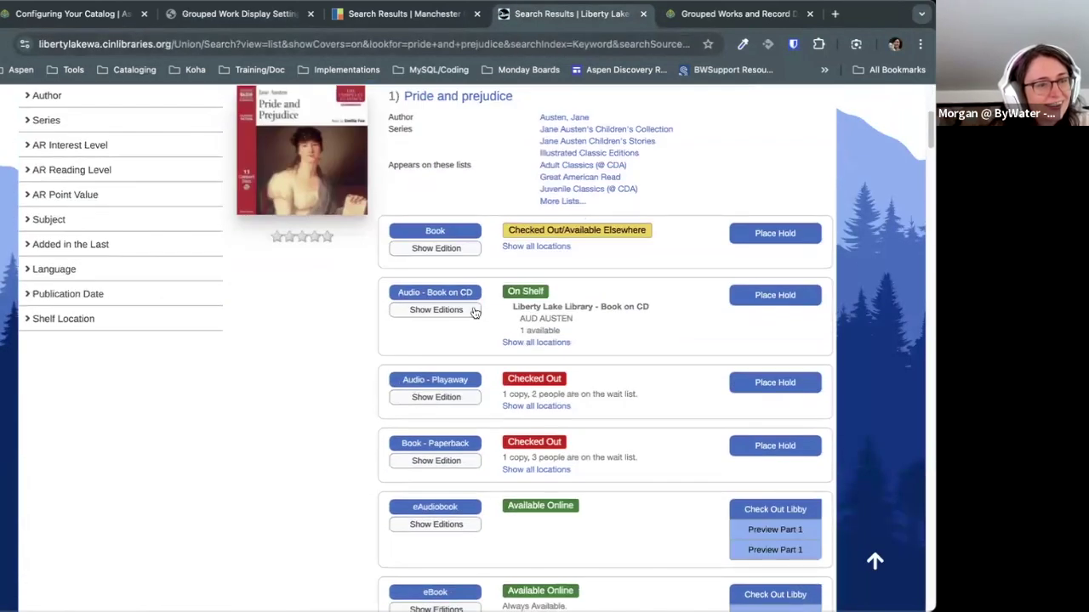
left_click(521, 359)
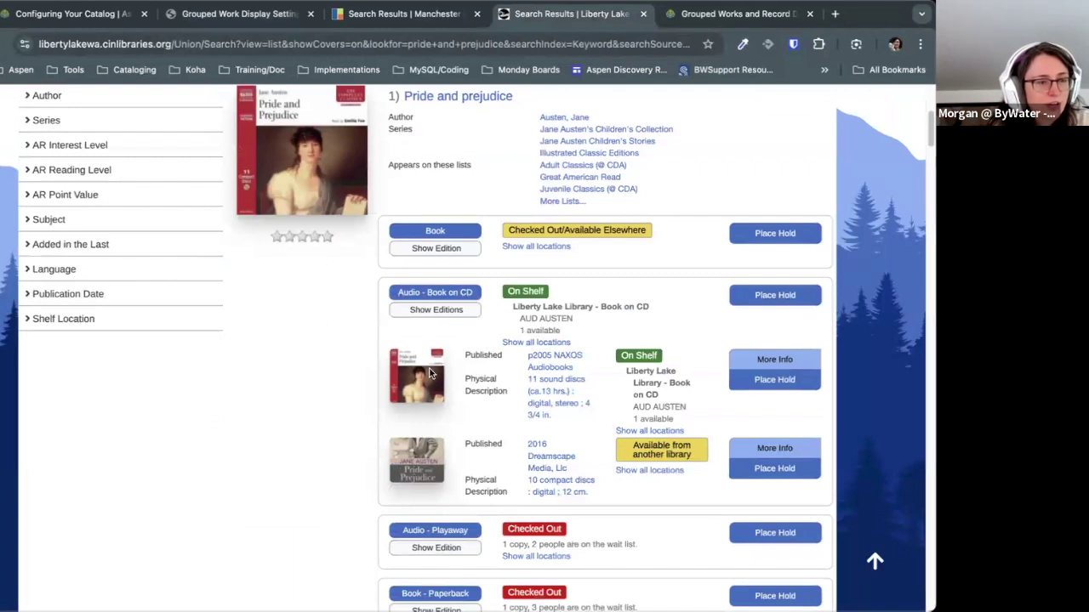
scroll(436, 352, "down", 5)
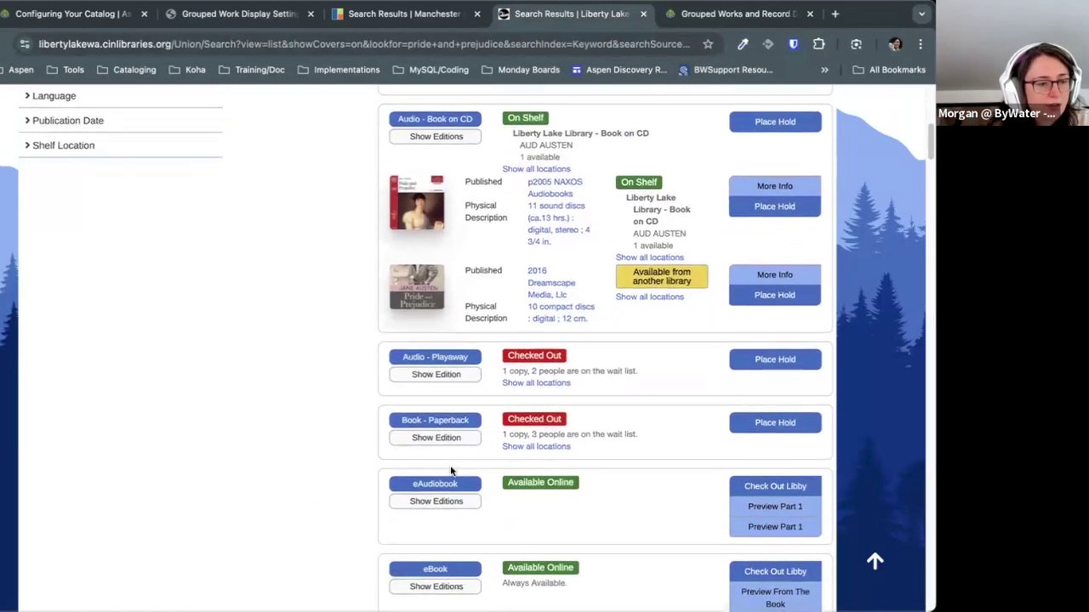
scroll(447, 443, "up", 4)
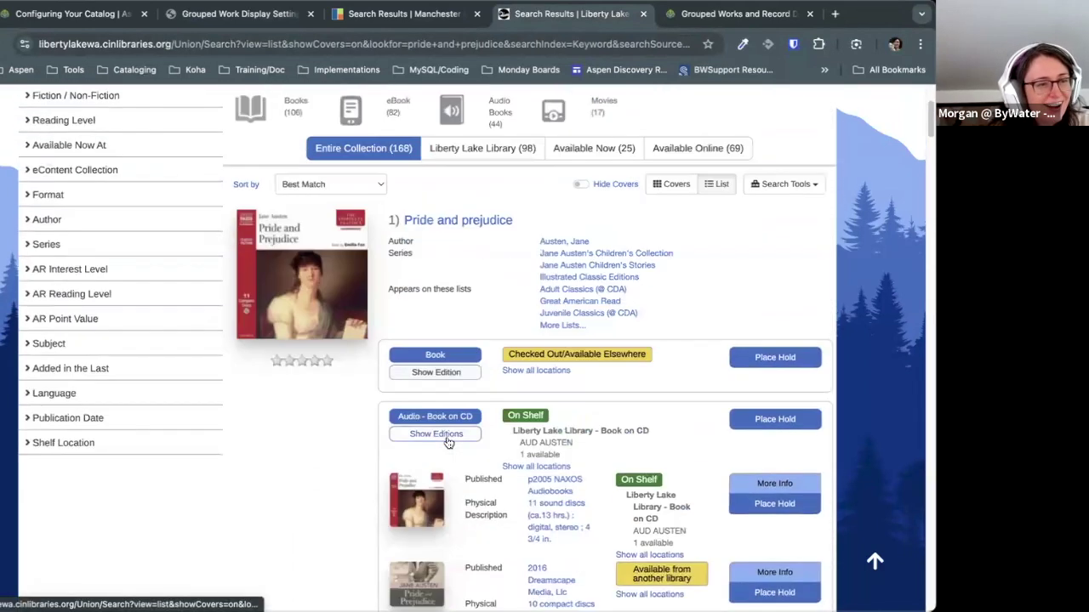
scroll(442, 341, "down", 4)
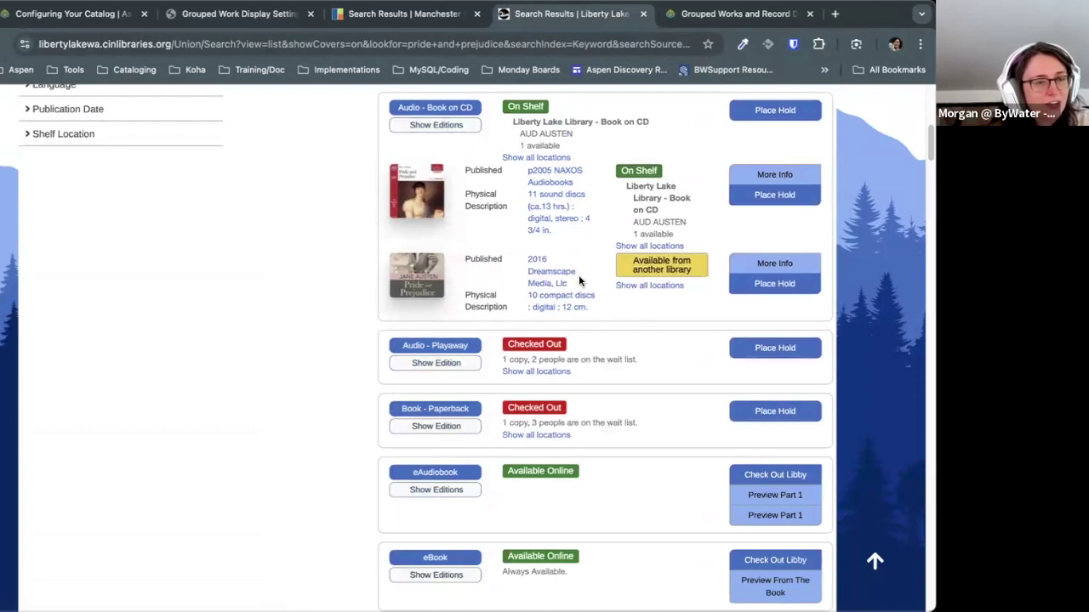
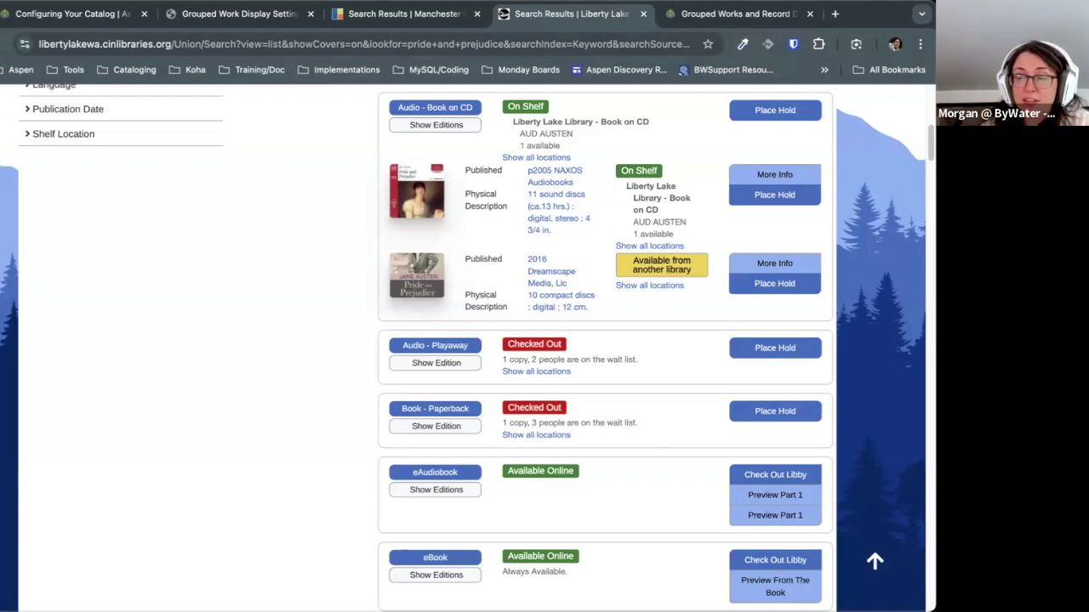
Step: Review the Liberty Lake "pride and prejudice" results, from the search box and collection toggles down to the format and edition entries
scroll(815, 344, "up", 6)
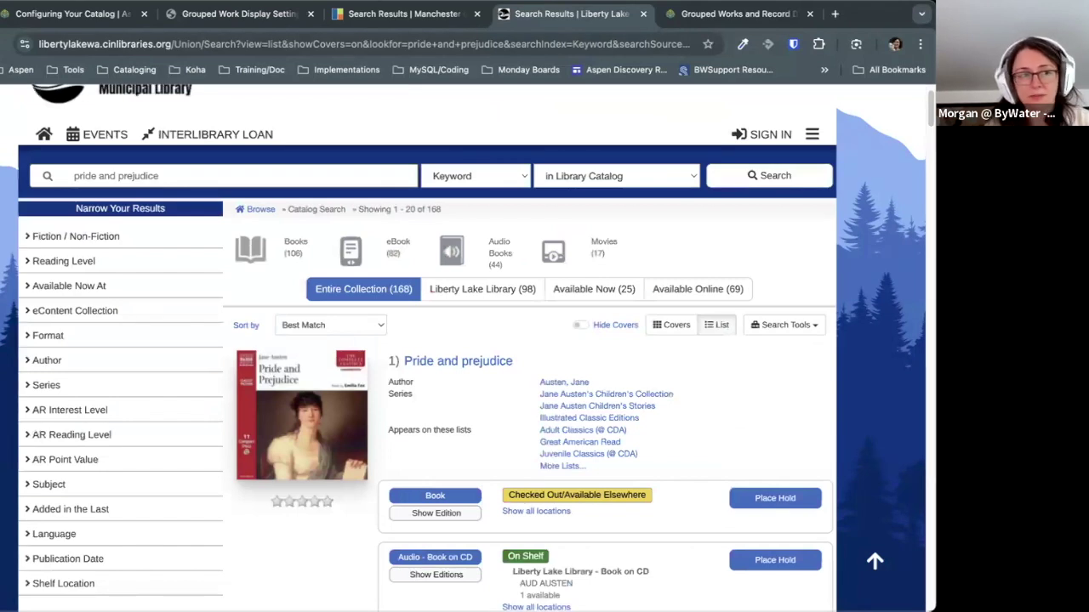
scroll(816, 264, "up", 1)
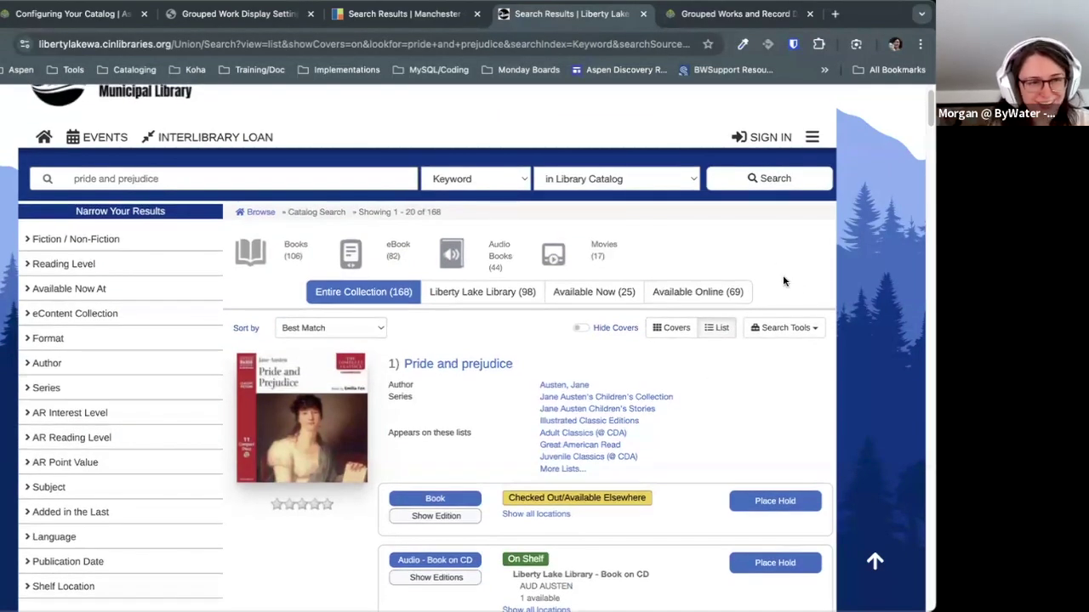
scroll(786, 282, "up", 1)
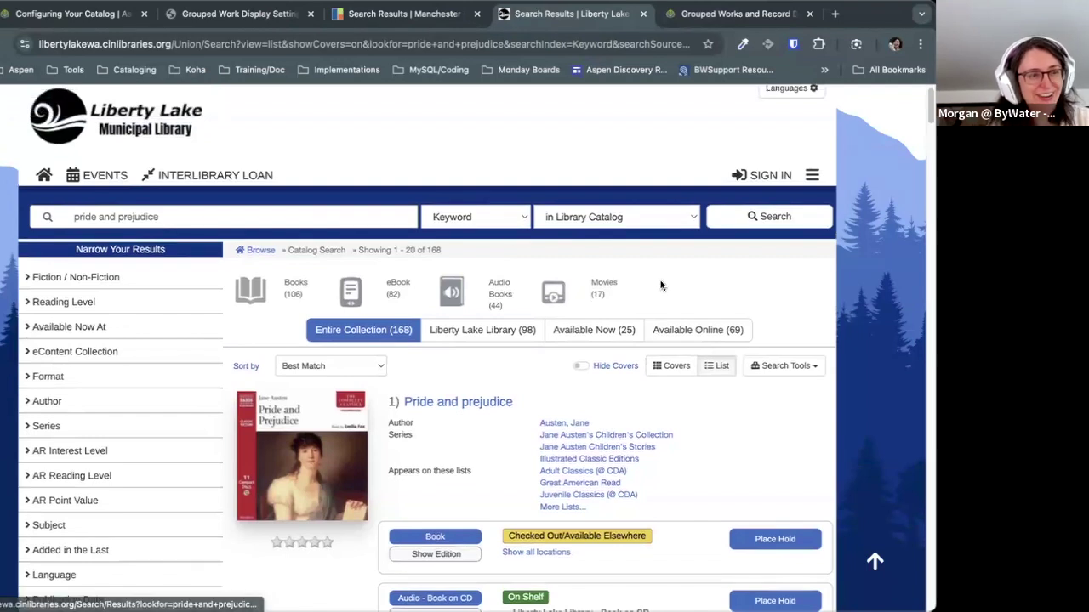
left_click(237, 220)
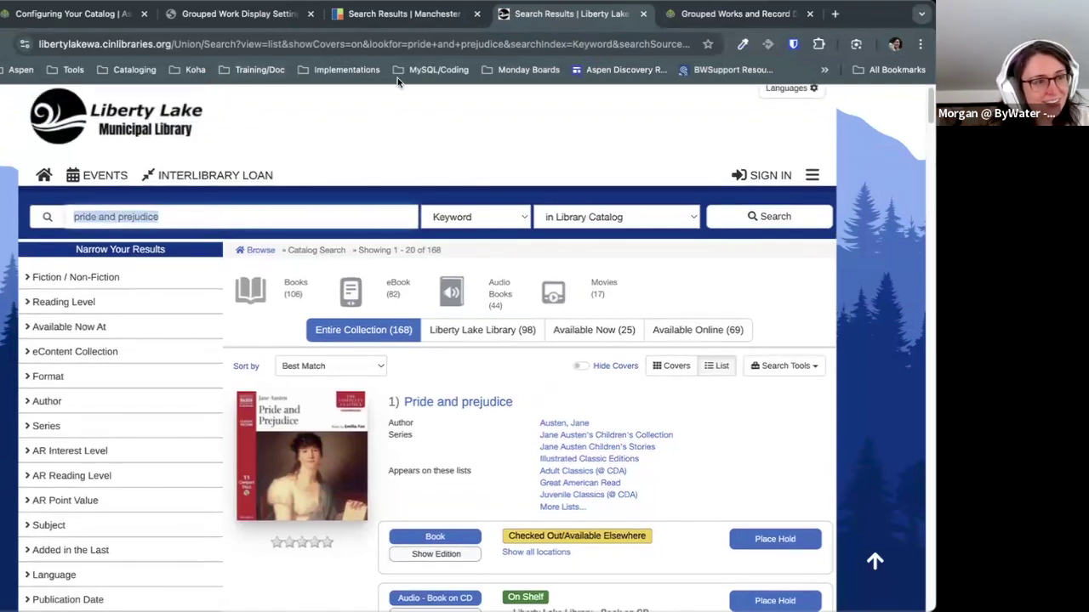
scroll(552, 304, "down", 4)
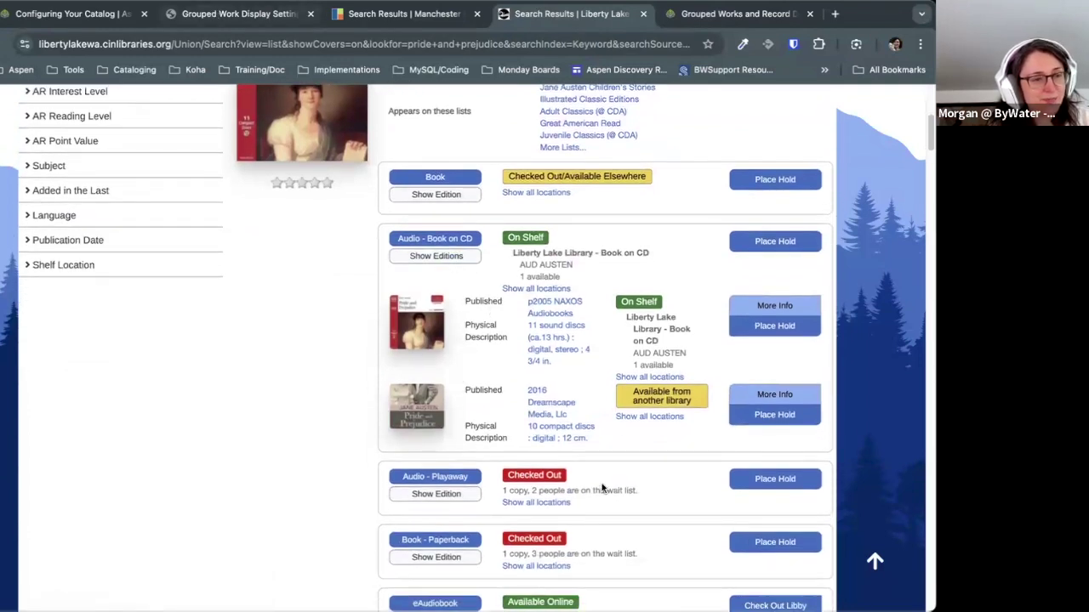
Step: Return to the Grouped Work Display settings and examine the toggle labels and availability options under Search Facets
left_click(243, 14)
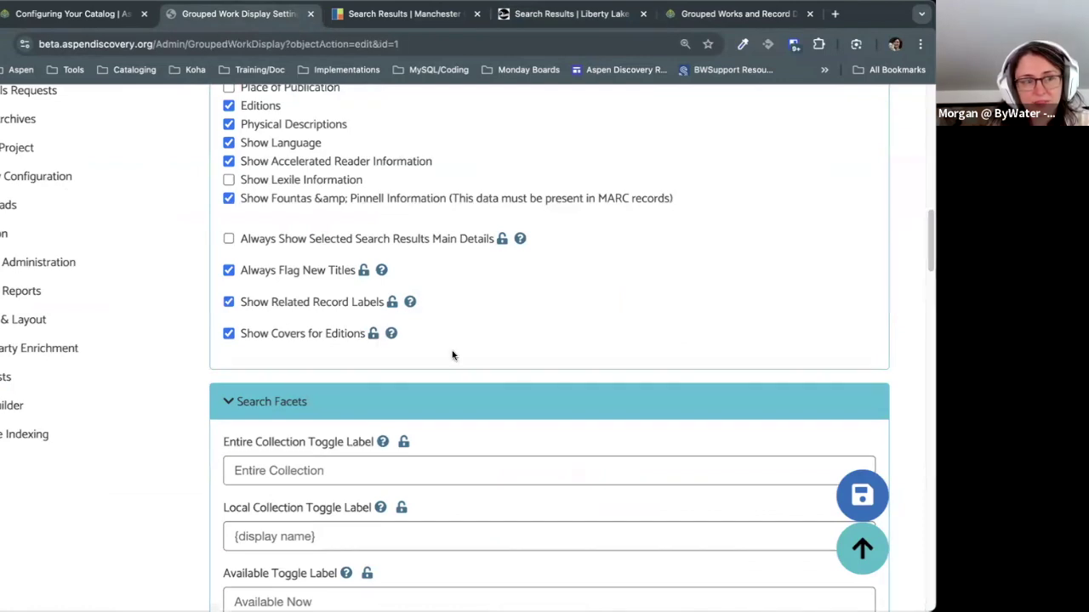
scroll(605, 328, "down", 5)
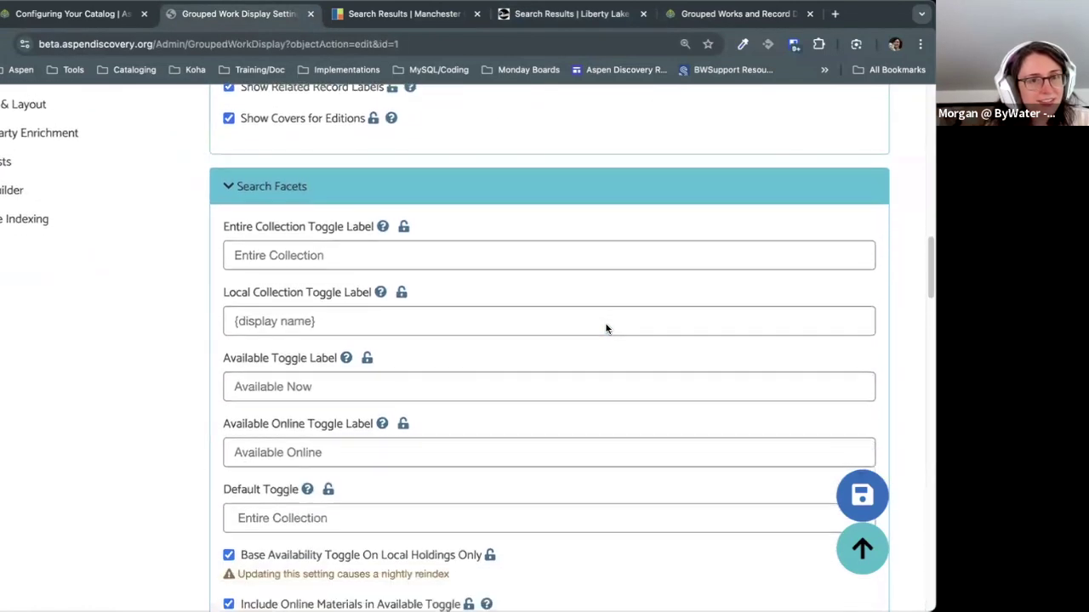
scroll(605, 328, "down", 1)
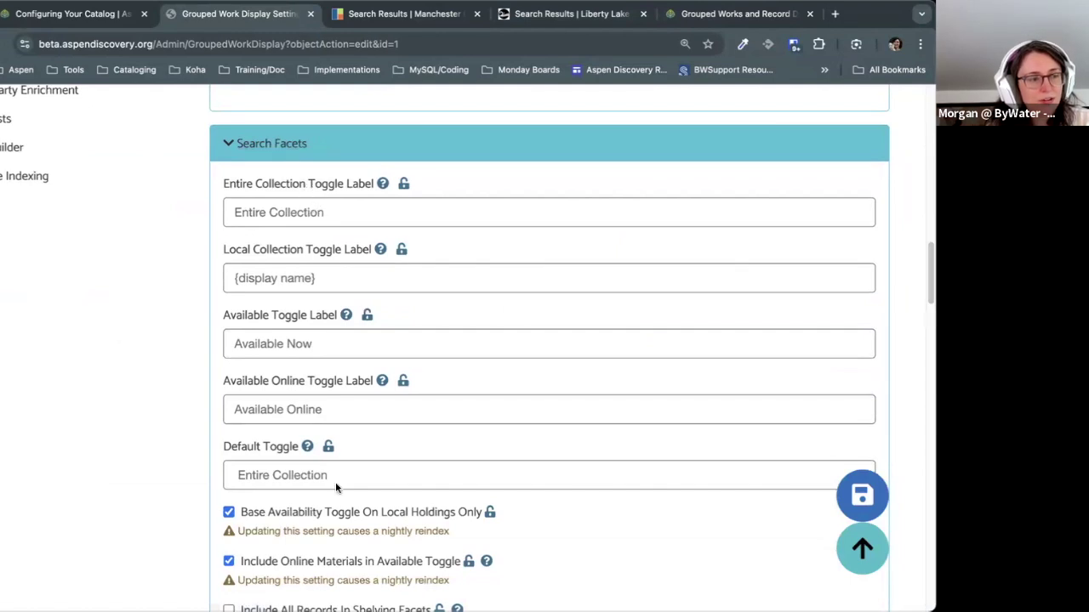
scroll(170, 468, "down", 2)
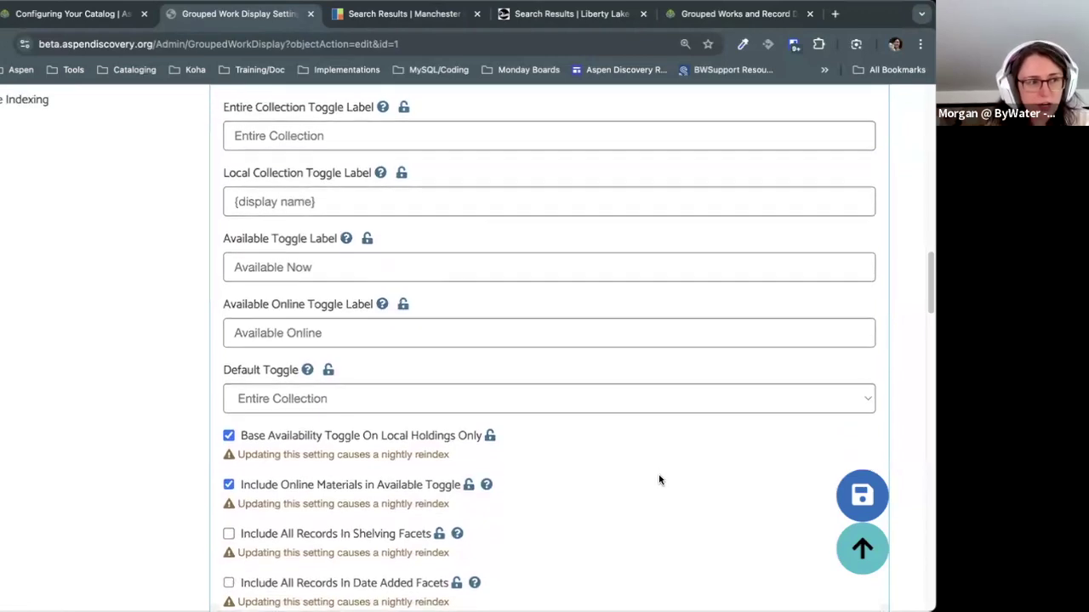
scroll(660, 478, "up", 1)
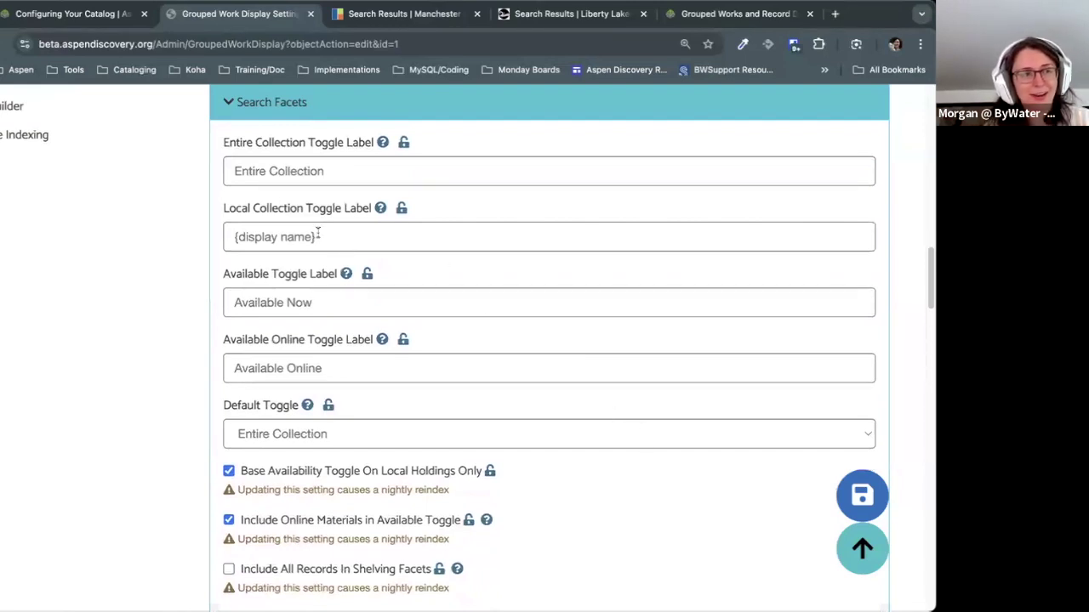
Step: Highlight the Entire Collection and Local Collection toggle label values in the Search Facets settings to compare them
left_click_drag(322, 233, 165, 233)
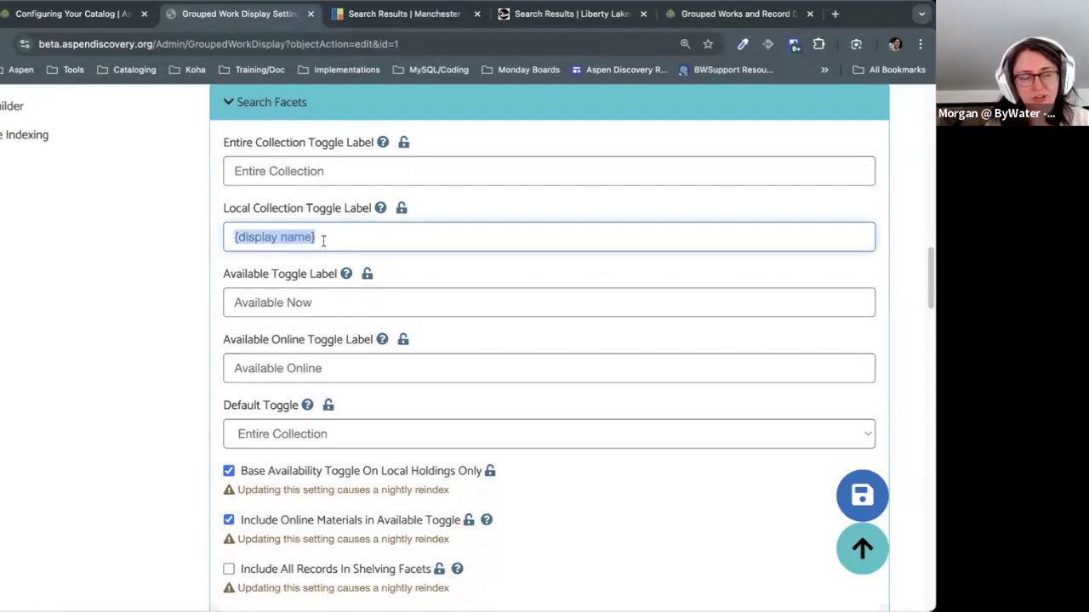
left_click_drag(323, 241, 197, 237)
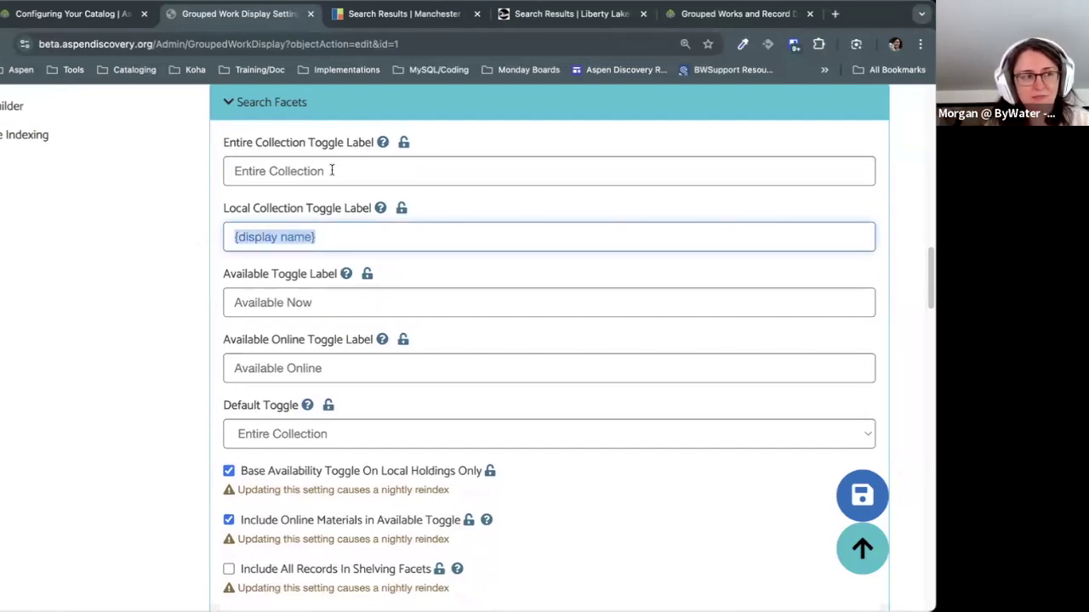
left_click(310, 171)
triple_click(311, 171)
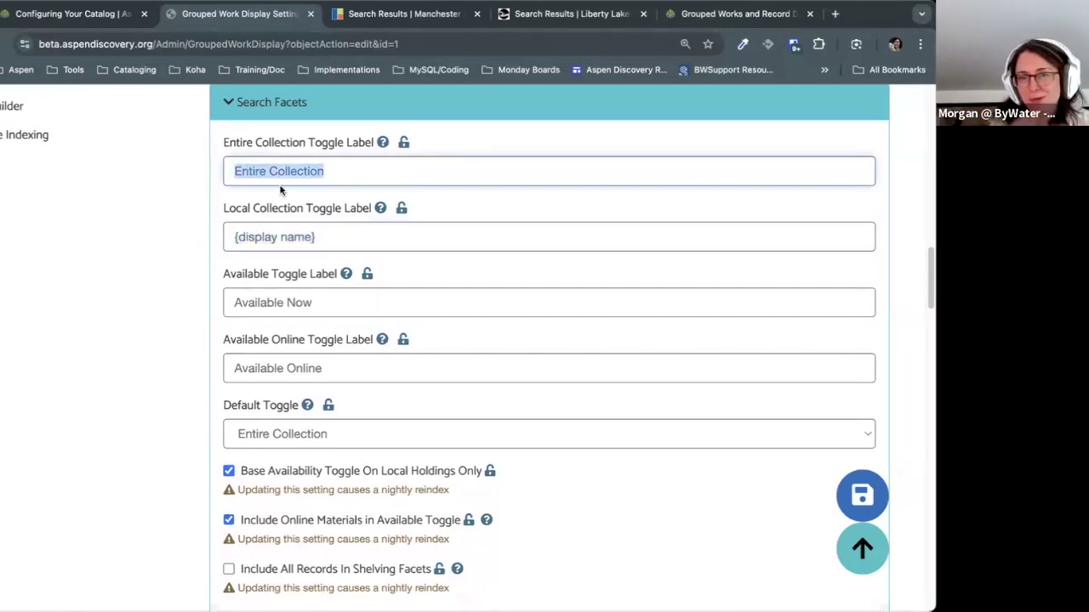
left_click(323, 241)
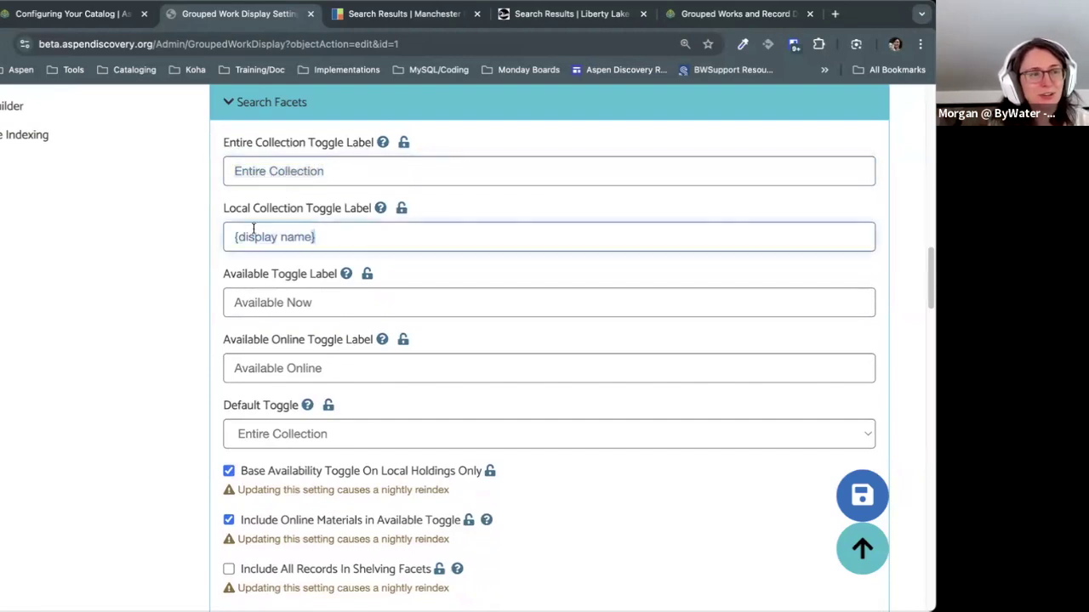
triple_click(254, 235)
left_click(340, 239)
left_click_drag(354, 175, 257, 175)
left_click(334, 236)
left_click_drag(331, 235, 227, 239)
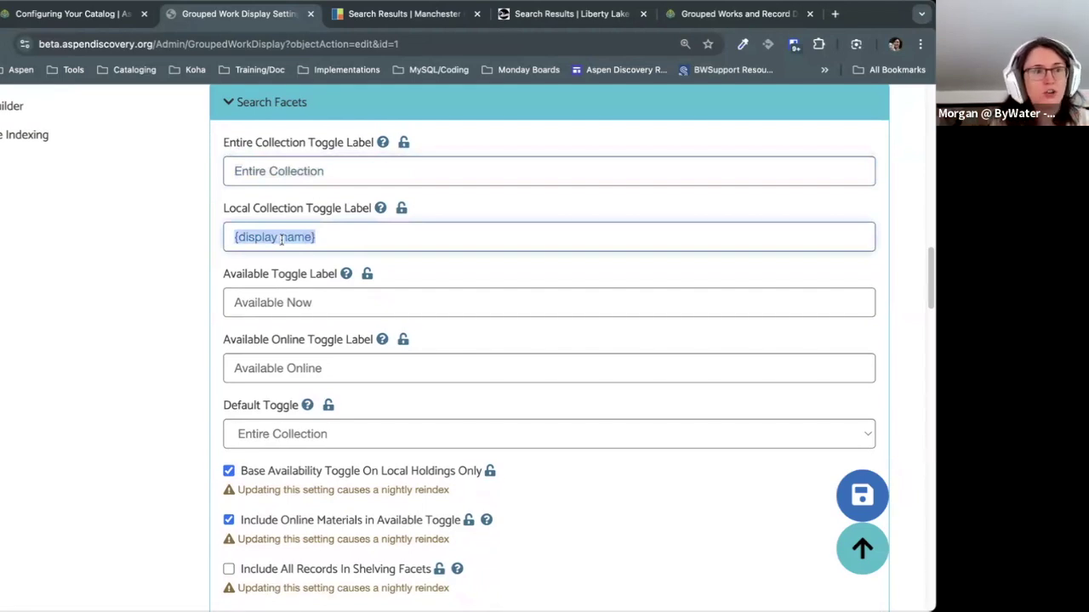
Step: Switch to the Manchester catalog results and select the Manchester Community Library collection toggle above them
left_click(382, 19)
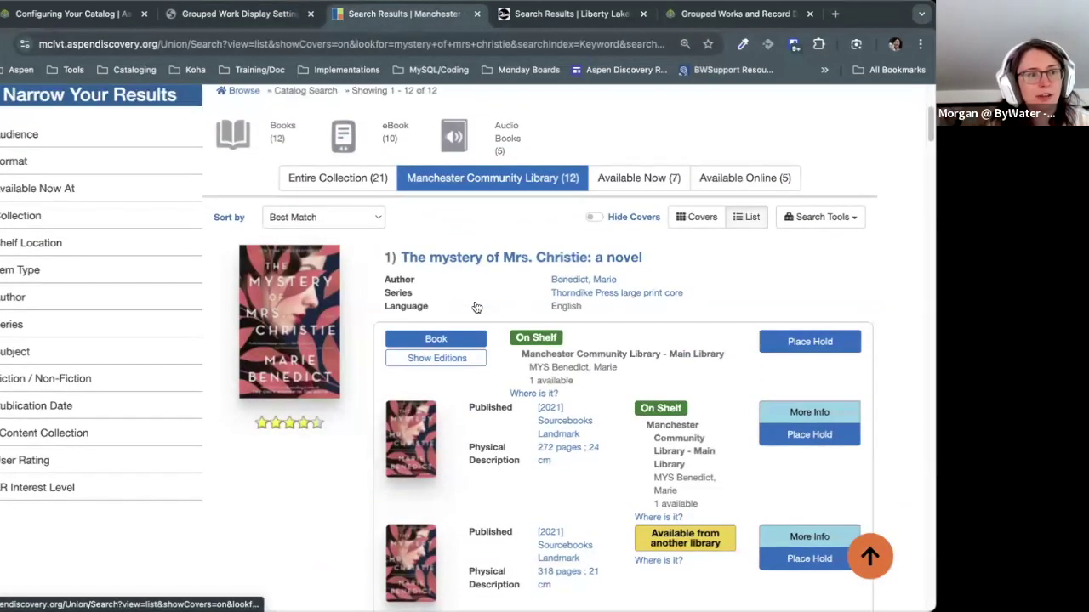
scroll(477, 307, "up", 3)
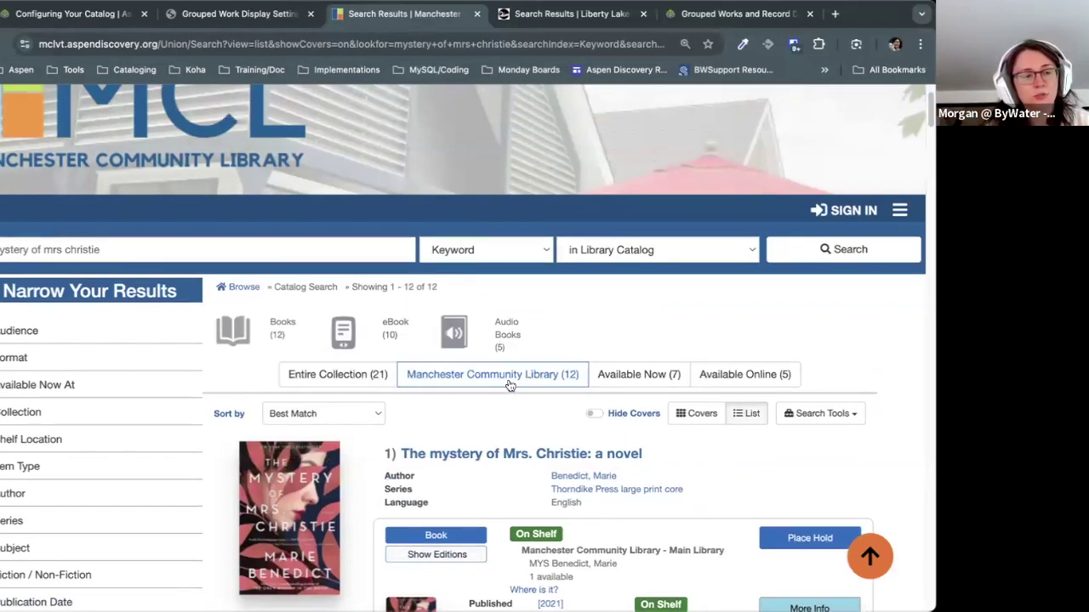
left_click(536, 373)
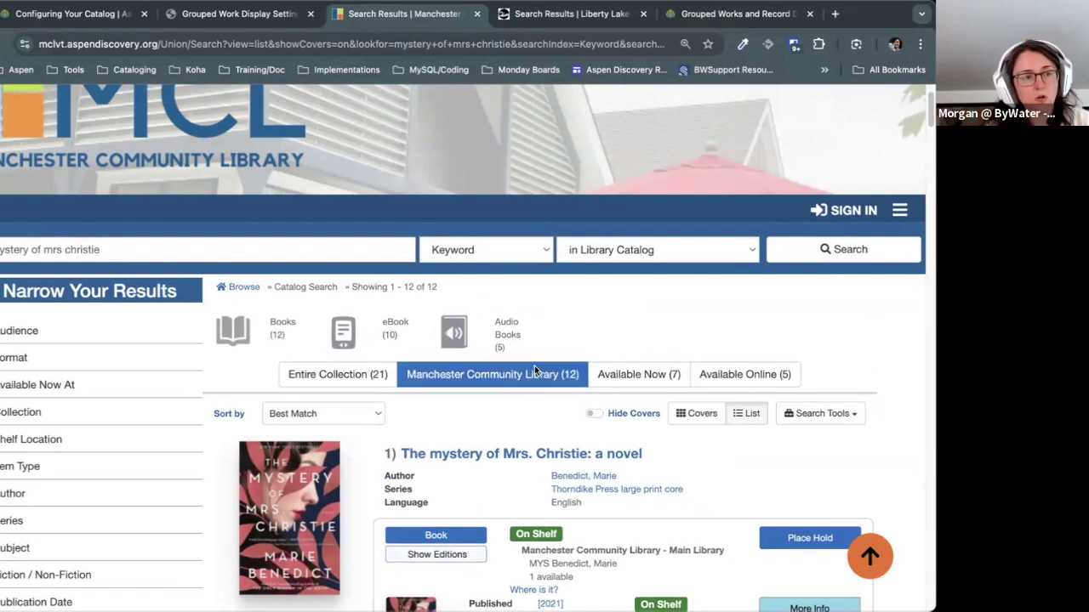
Step: Search the Manchester library catalog by keyword for "dogs" and examine the collection toggles above the results
triple_click(188, 245)
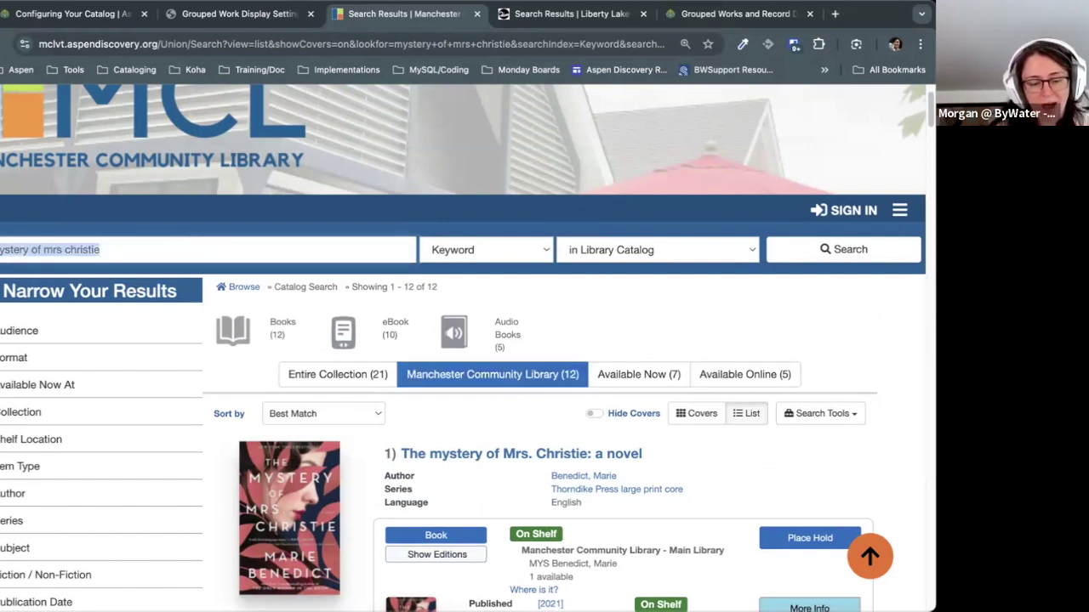
type("dogs")
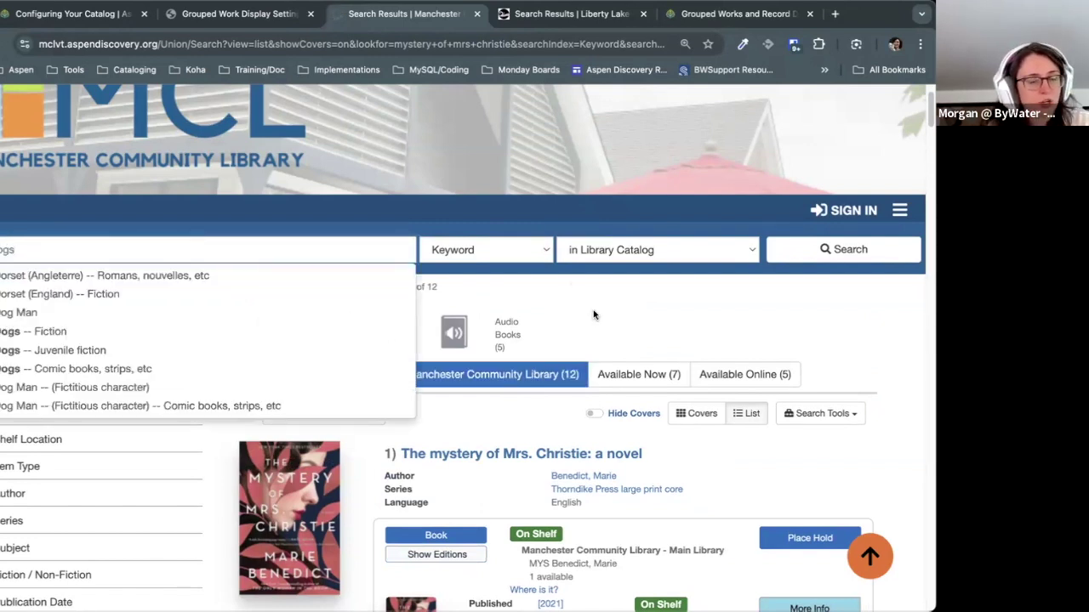
key("Return")
scroll(596, 340, "down", 5)
scroll(595, 340, "up", 5)
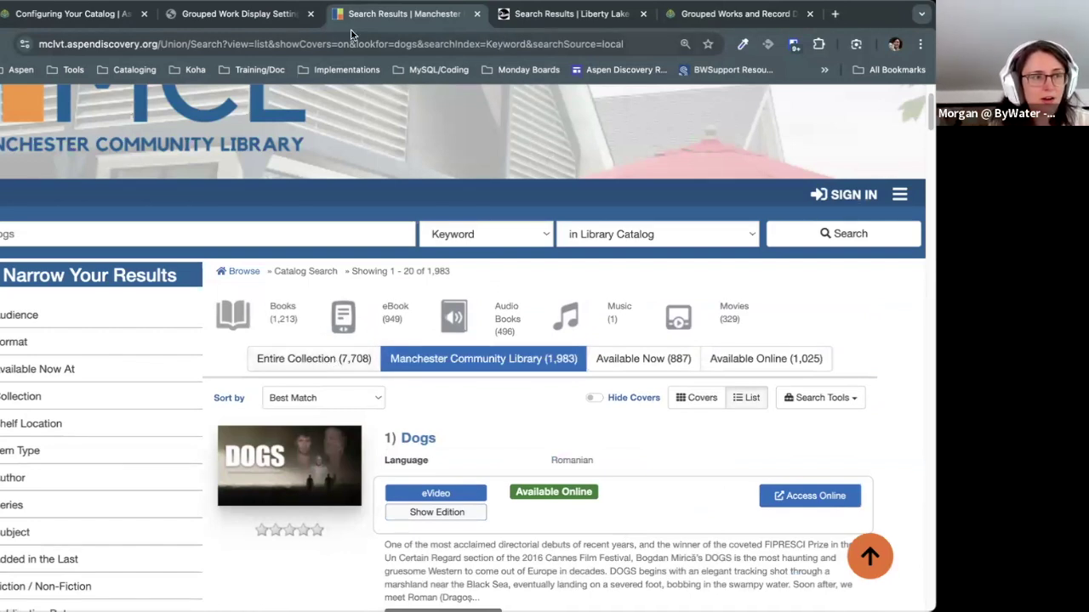
Step: Go back to the Grouped Work Display settings and highlight the Default Toggle setting under Search Facets
left_click(257, 17)
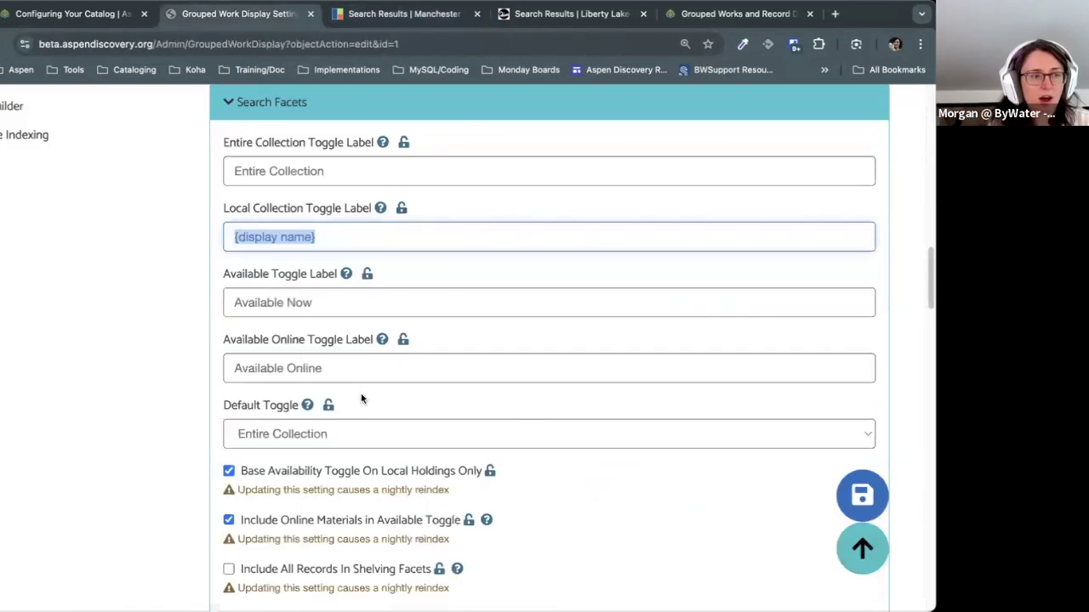
left_click_drag(227, 406, 299, 407)
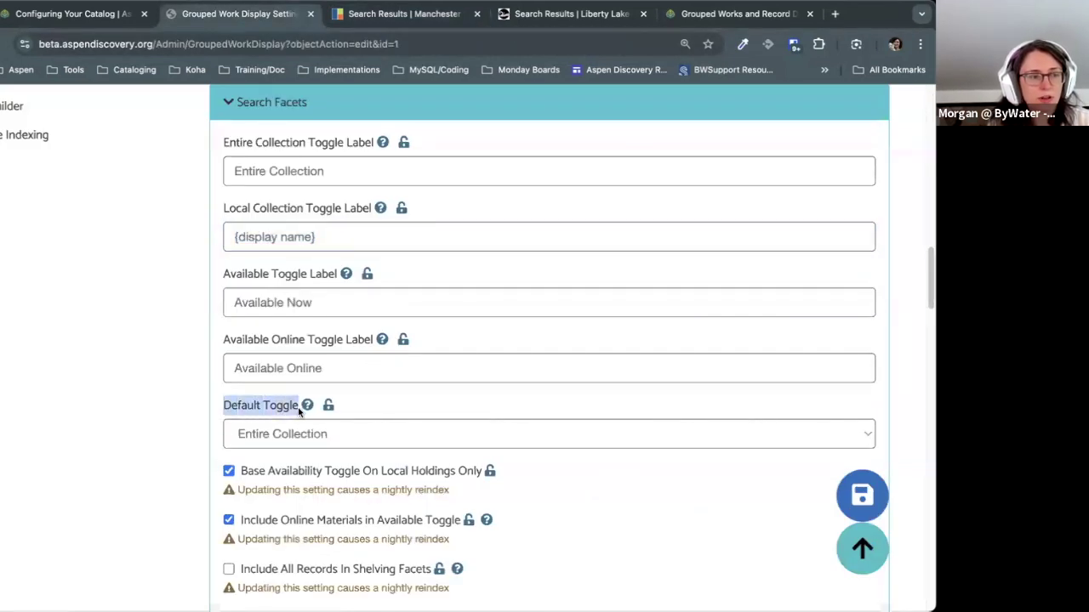
left_click(290, 412)
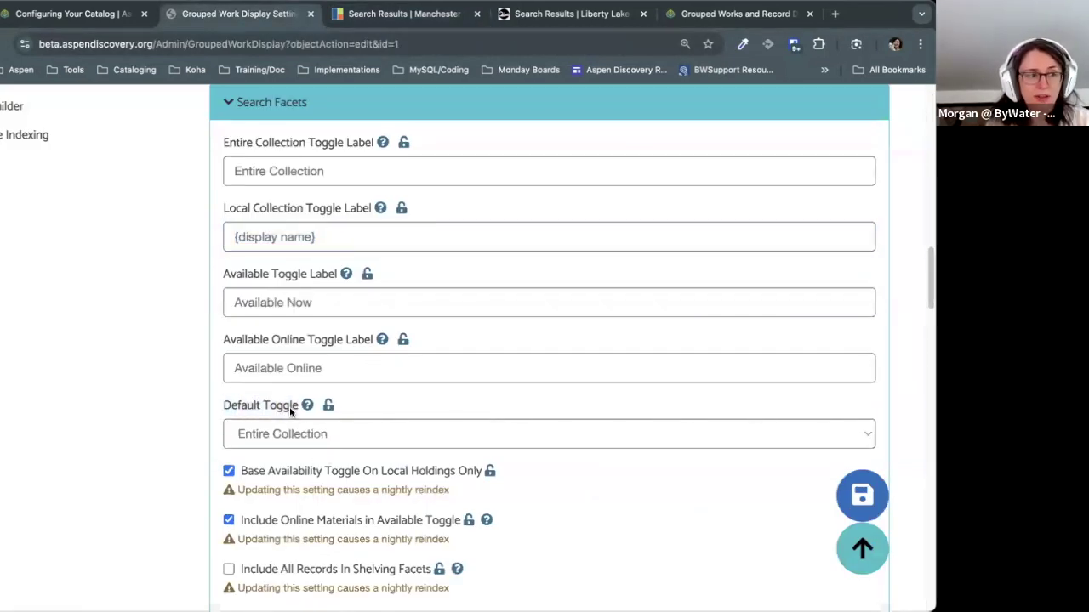
left_click(290, 411)
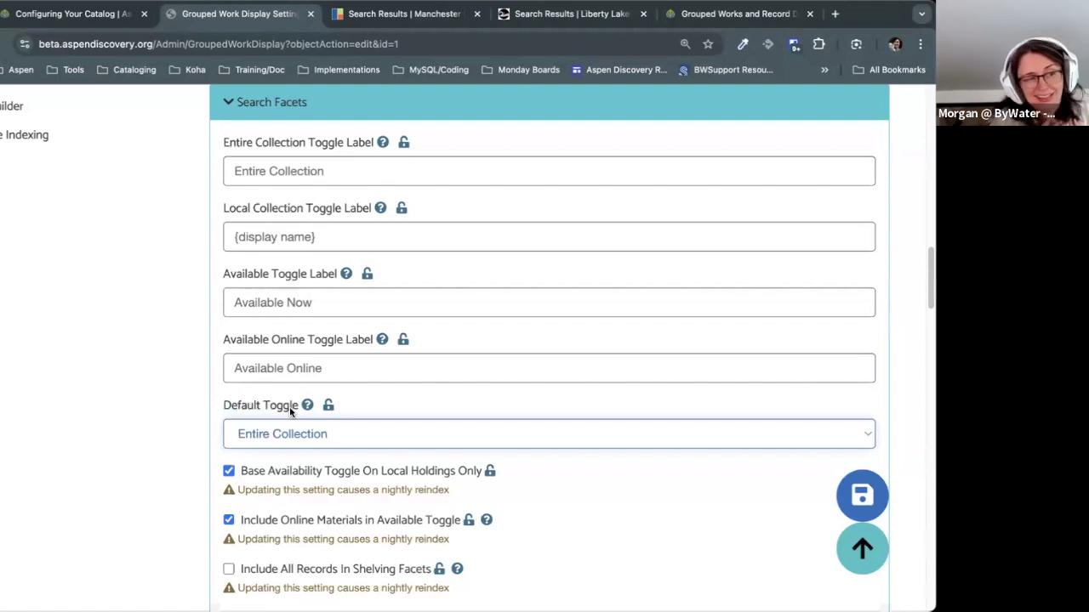
left_click(222, 446)
scroll(222, 447, "up", 1)
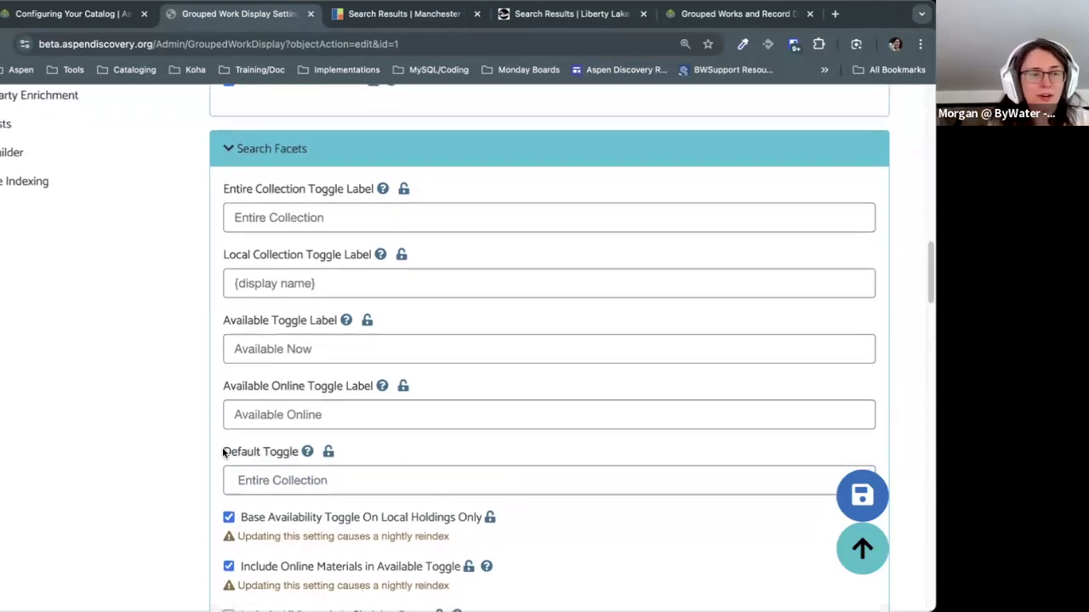
scroll(223, 453, "down", 1)
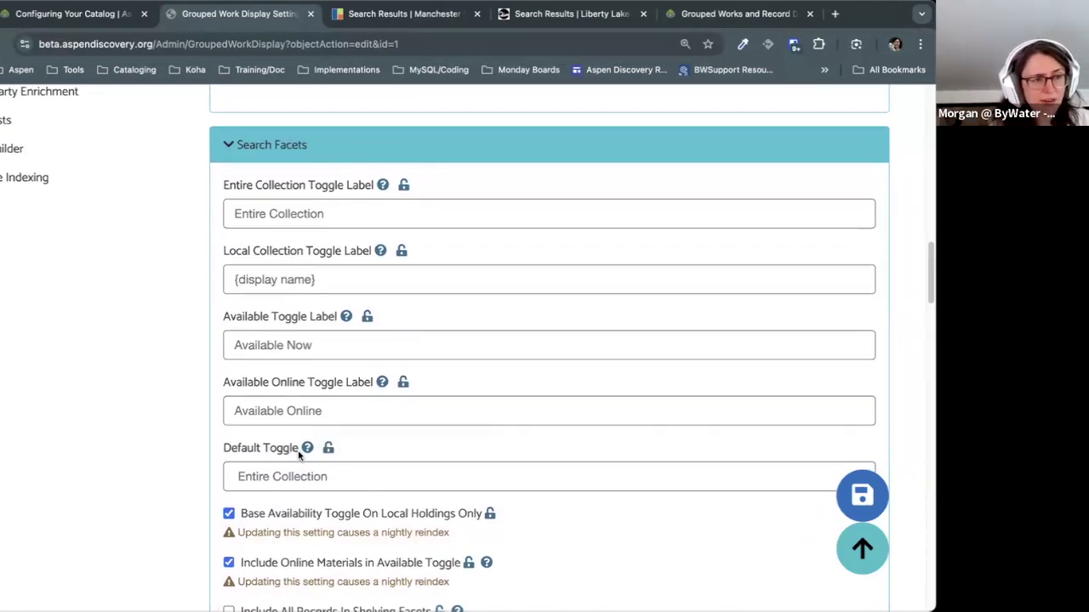
left_click_drag(298, 456, 223, 453)
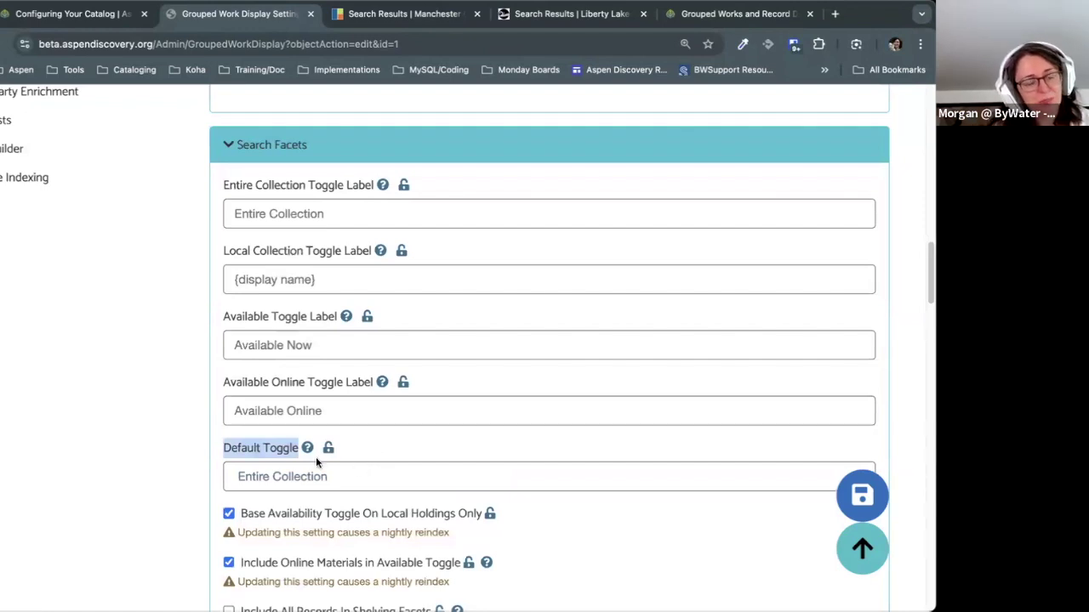
left_click(398, 437)
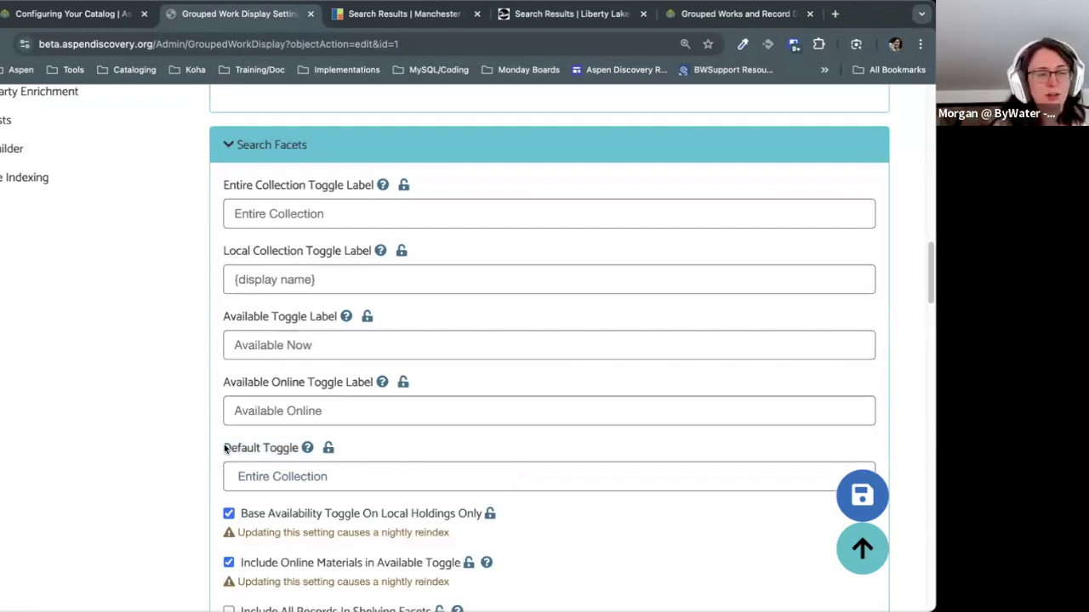
left_click_drag(225, 449, 306, 450)
left_click(532, 448)
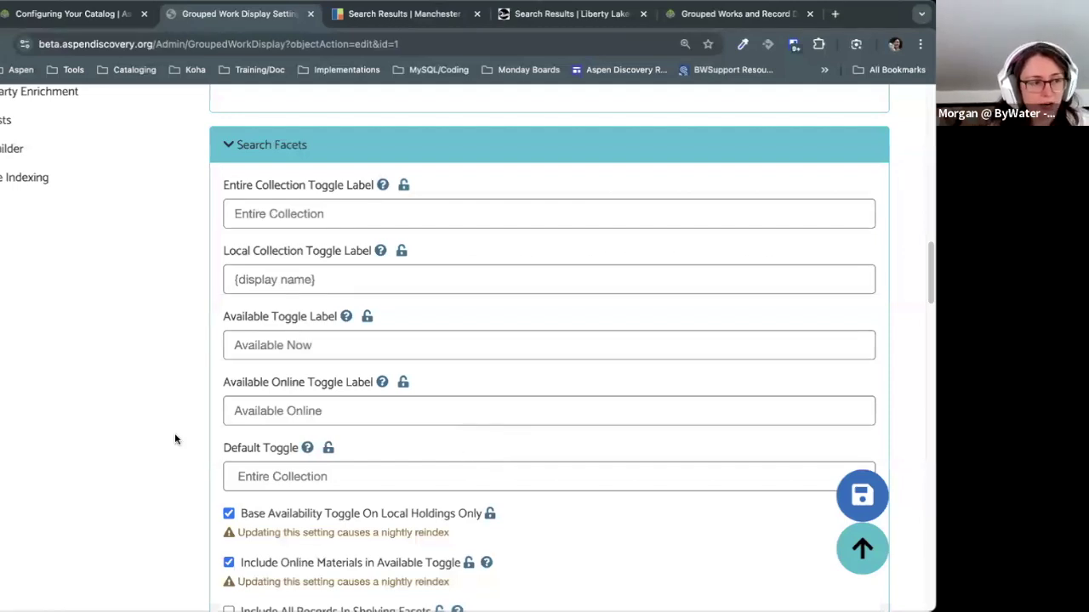
Step: Examine the available choices for the Default Toggle setting, leaving Entire Collection selected
scroll(174, 433, "down", 2)
left_click_drag(225, 353, 304, 362)
left_click(426, 355)
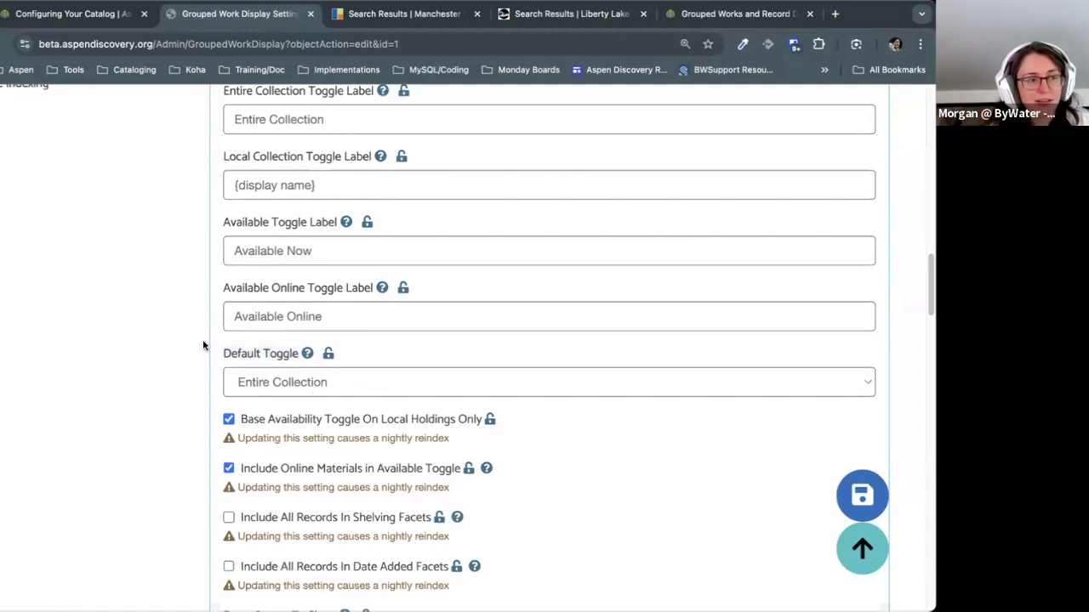
left_click_drag(225, 355, 292, 357)
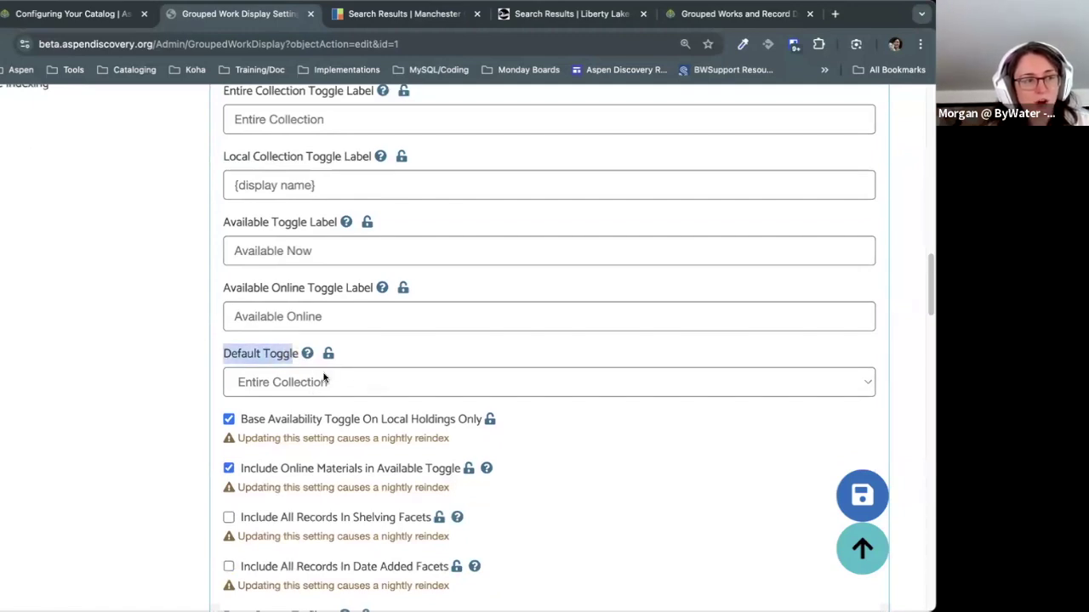
left_click(326, 381)
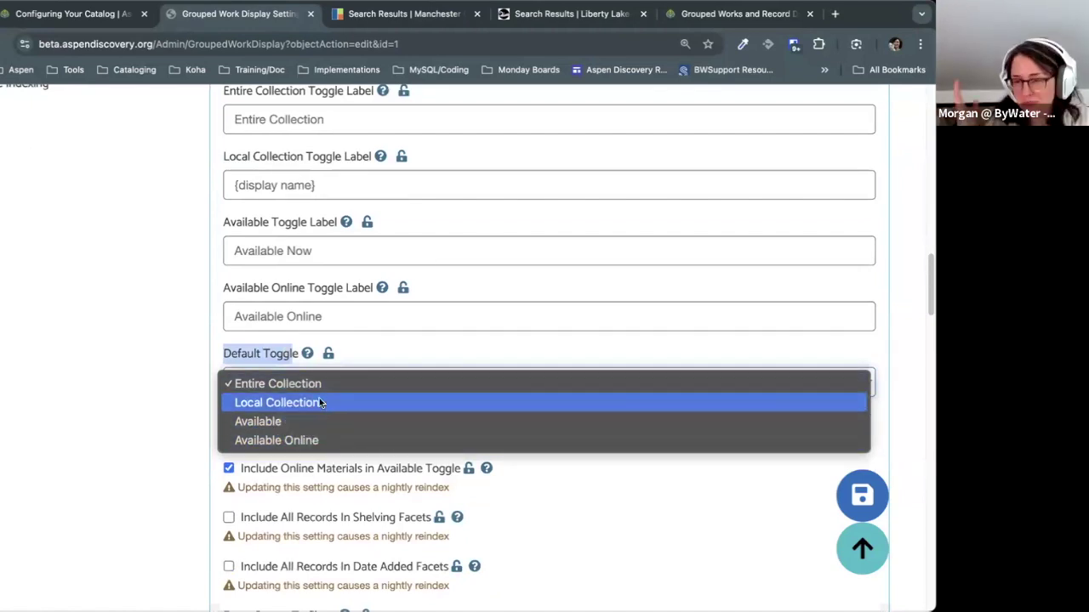
left_click(136, 401)
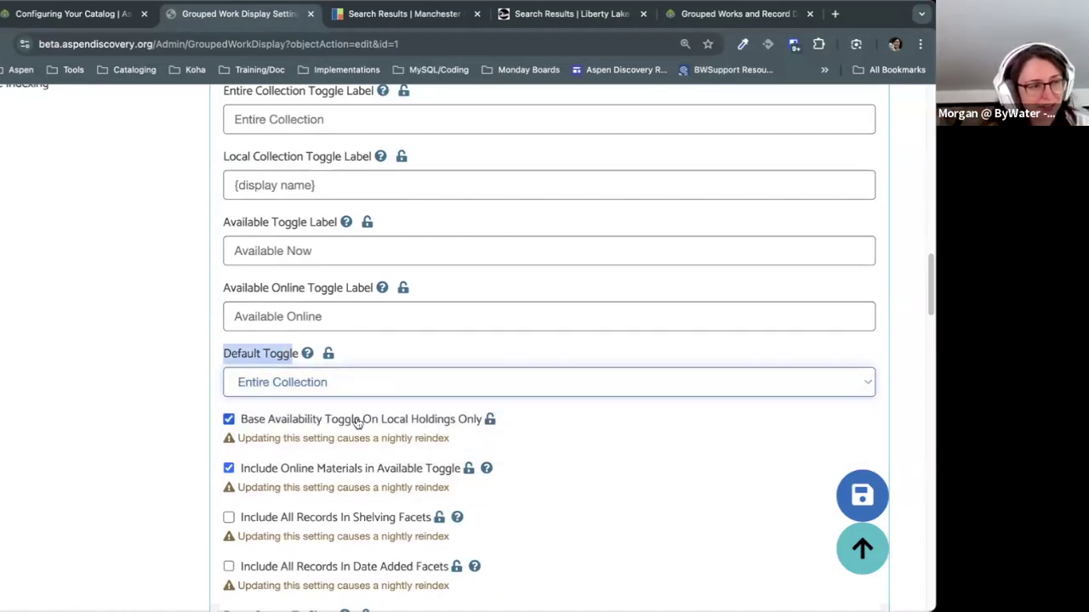
Step: Highlight the Entire Collection text in the Entire Collection Toggle Label setting under Search Facets
scroll(620, 398, "down", 1)
left_click(543, 352)
scroll(543, 352, "up", 3)
left_click_drag(337, 222, 188, 233)
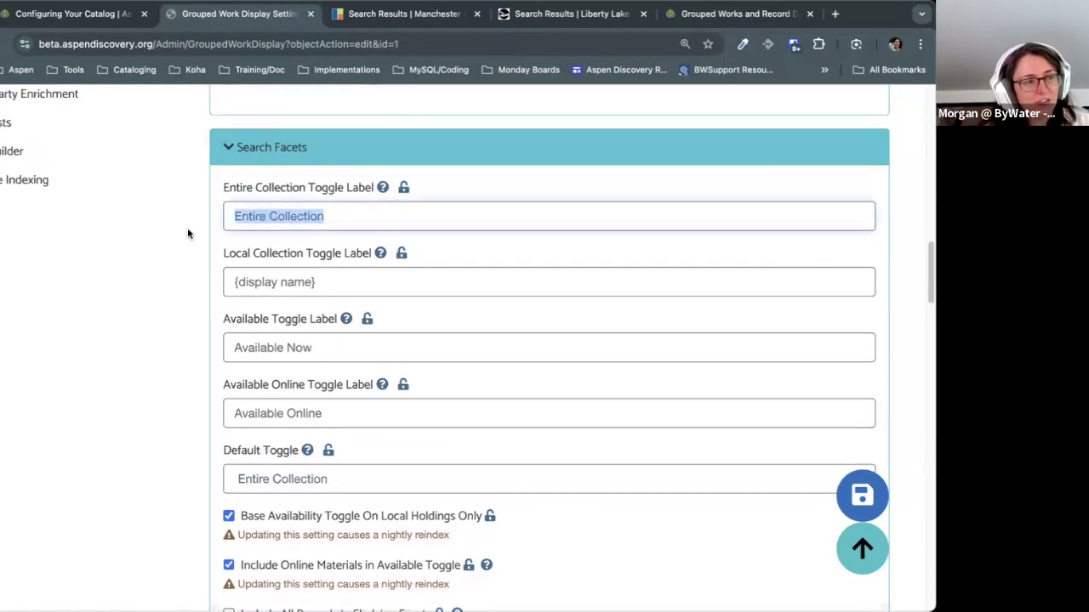
left_click(334, 216)
left_click_drag(334, 216, 221, 213)
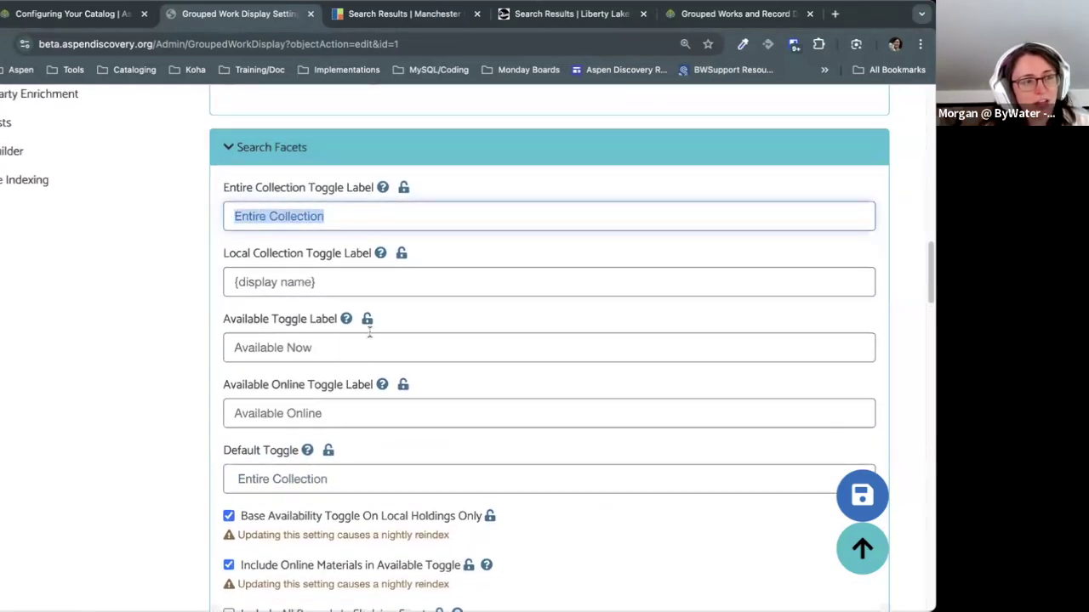
left_click_drag(337, 223, 275, 255)
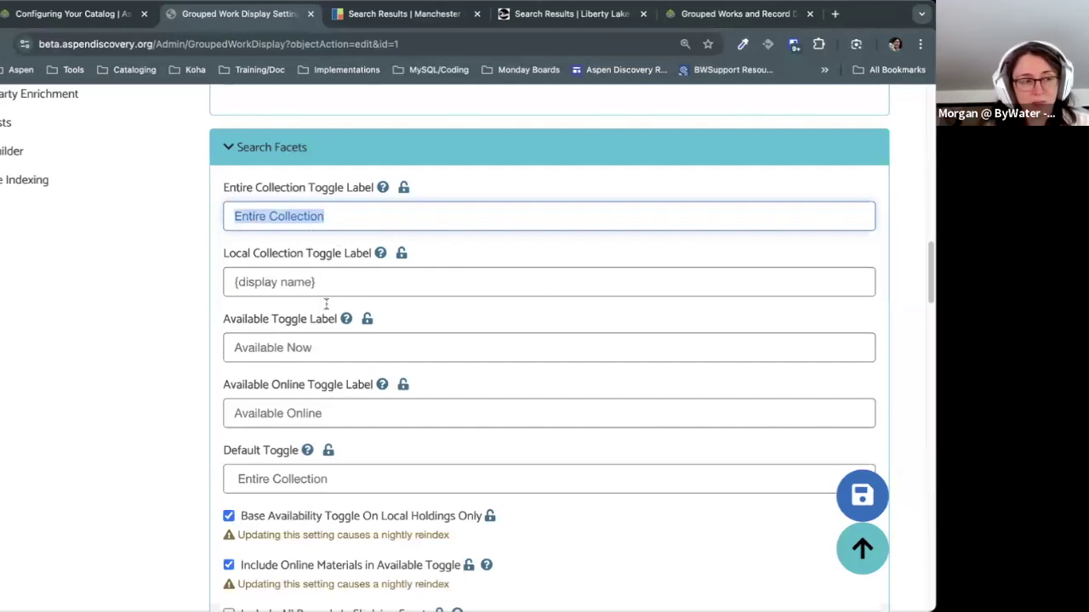
Step: Highlight the Available Toggle Label setting and its Available Now text under Search Facets
left_click(336, 350)
left_click_drag(336, 350, 244, 337)
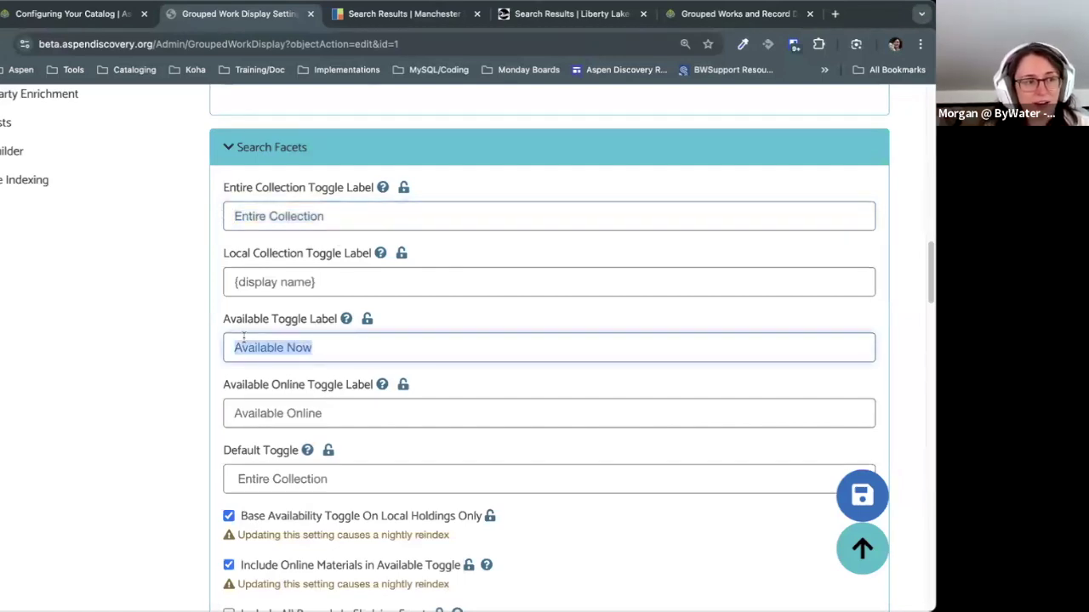
left_click(331, 352)
double_click(303, 347)
left_click_drag(230, 347, 345, 319)
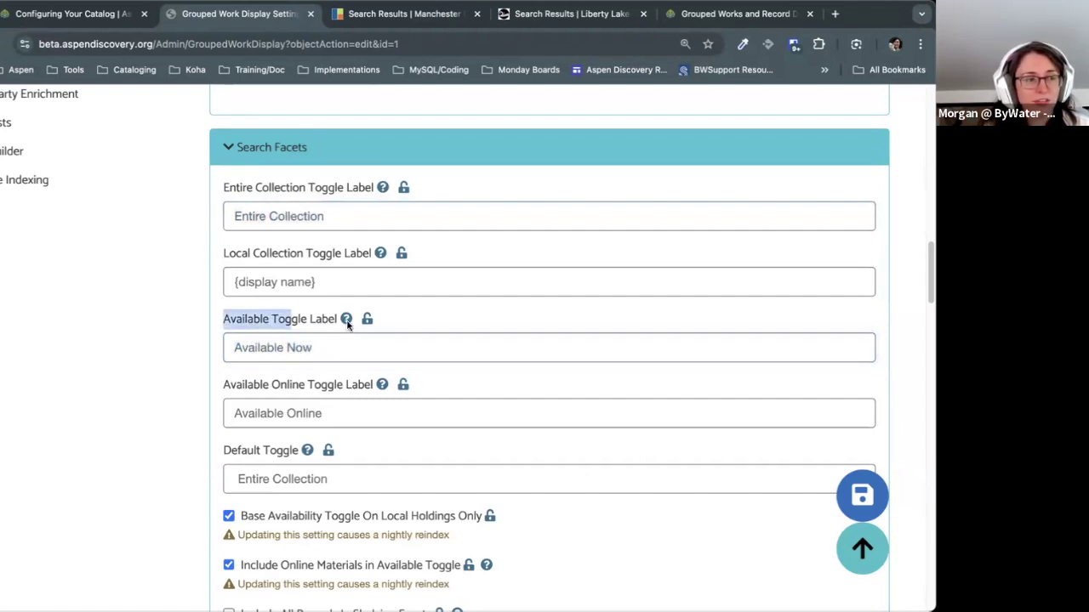
left_click(335, 345)
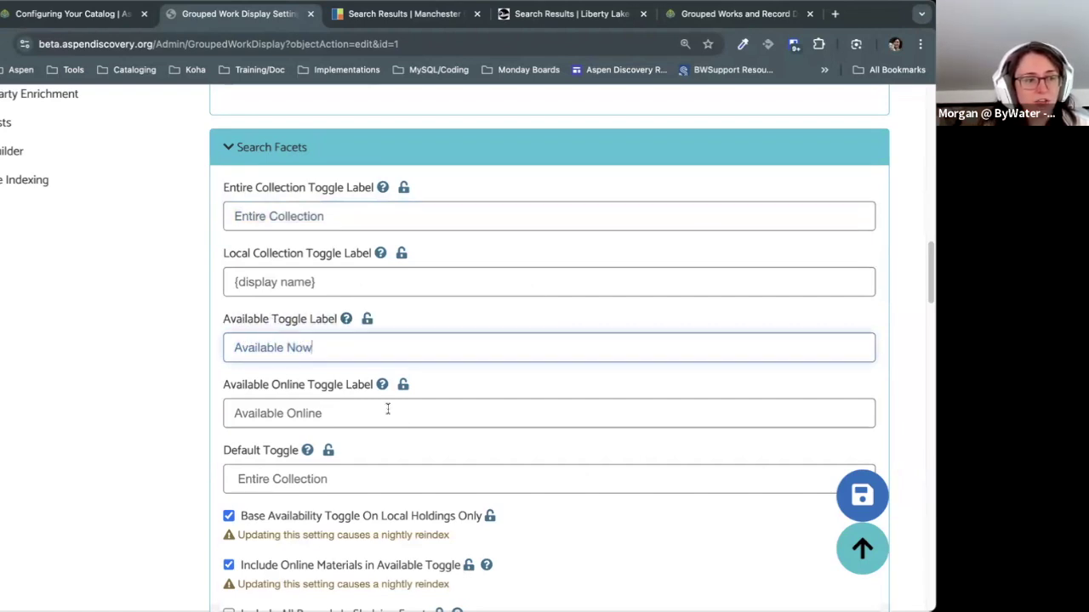
Step: Highlight the Include Online Materials in Available Toggle option, leaving it enabled
scroll(387, 408, "down", 1)
scroll(387, 408, "down", 2)
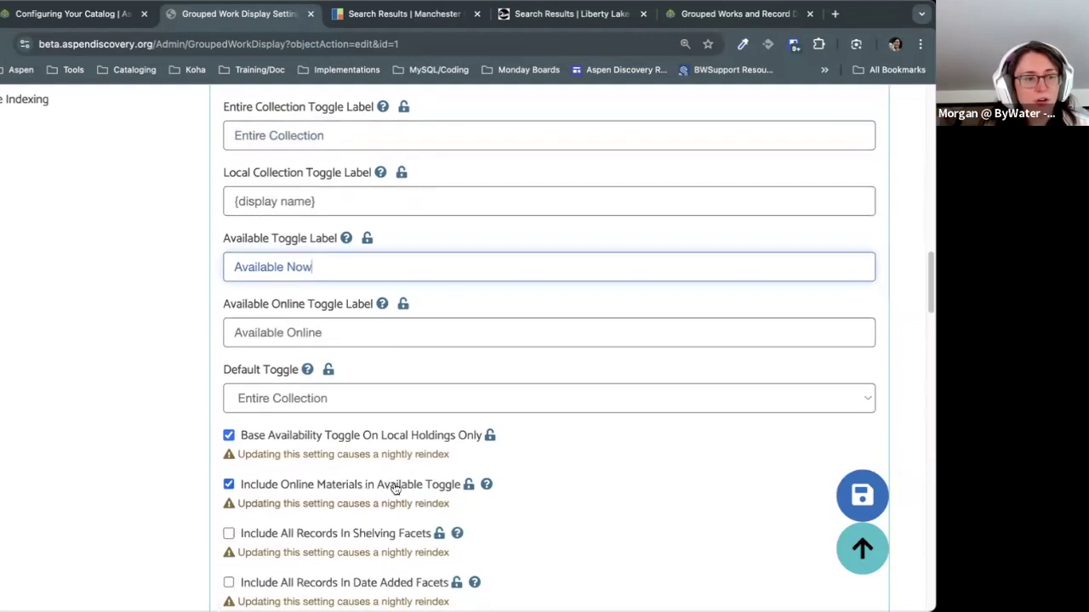
left_click_drag(264, 497, 236, 485)
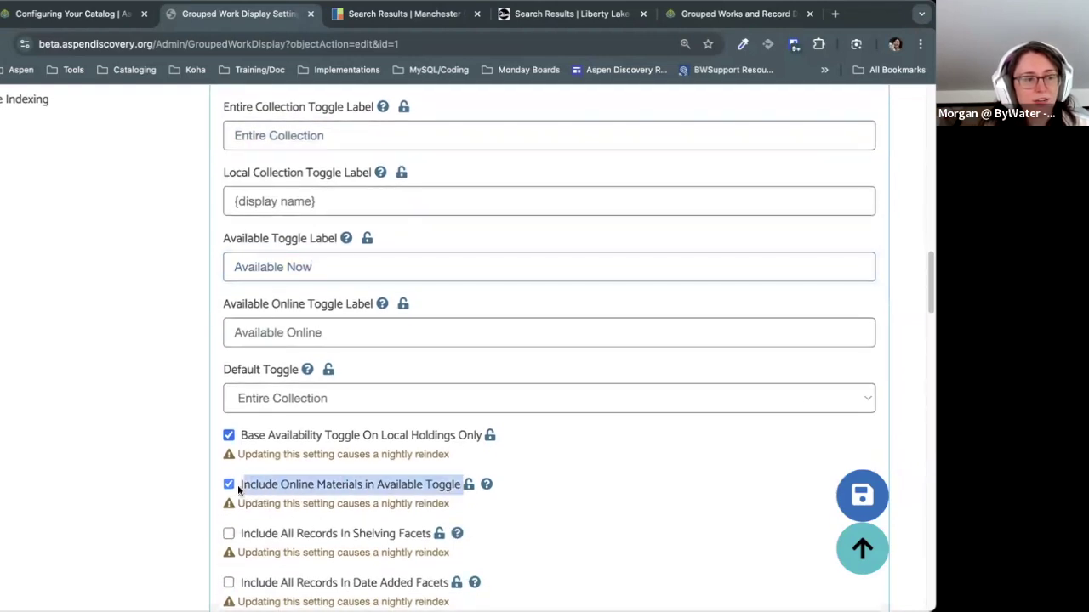
left_click(343, 267)
Step: Open the Teton County Library catalog results for "mystery" and examine the On Shelf Now toggle
left_click(309, 290)
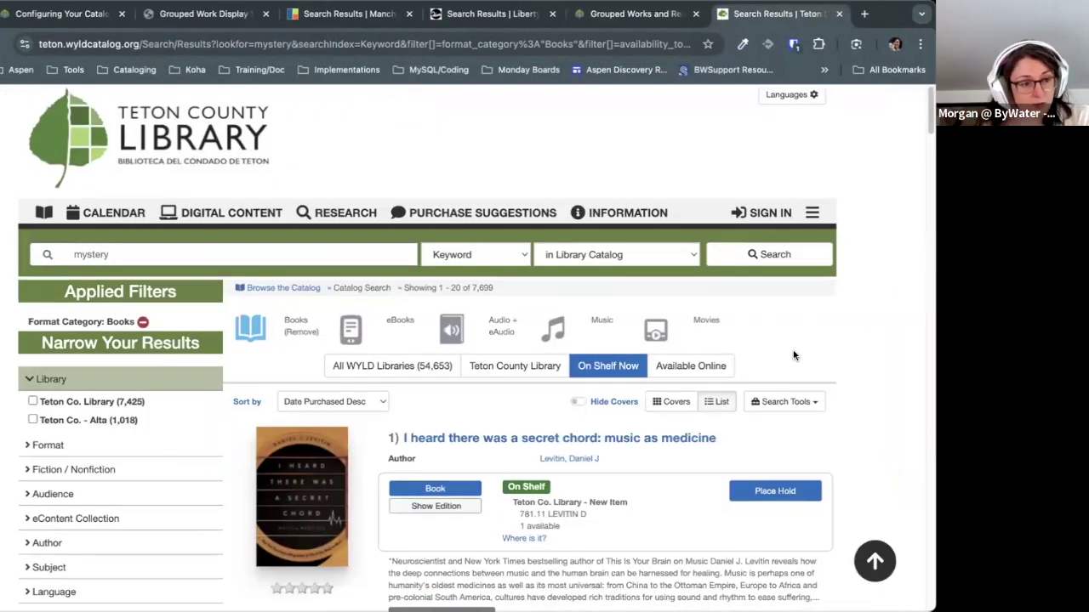
scroll(621, 266, "down", 1)
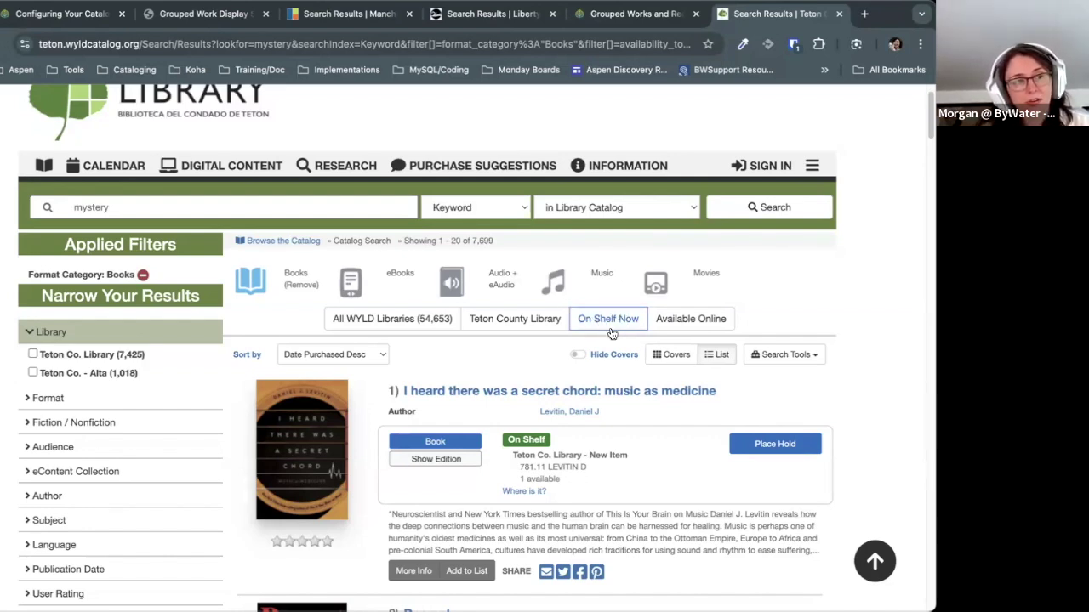
Step: Return to the Grouped Work Display settings and highlight the Available Toggle Label and its Available Now text
left_click(614, 15)
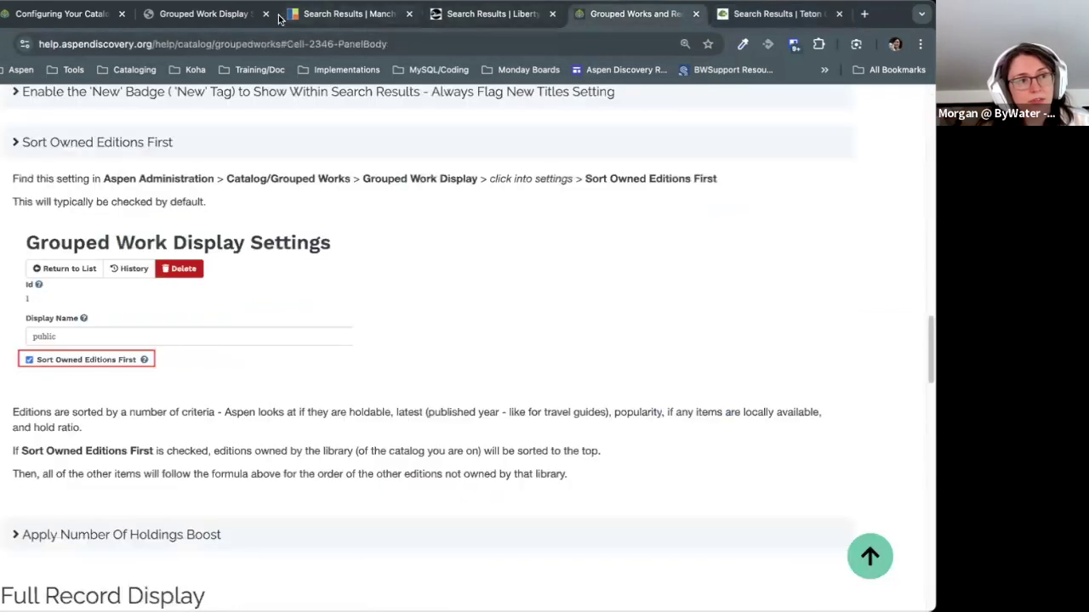
left_click(204, 14)
left_click_drag(364, 335, 260, 316)
left_click_drag(305, 261, 192, 256)
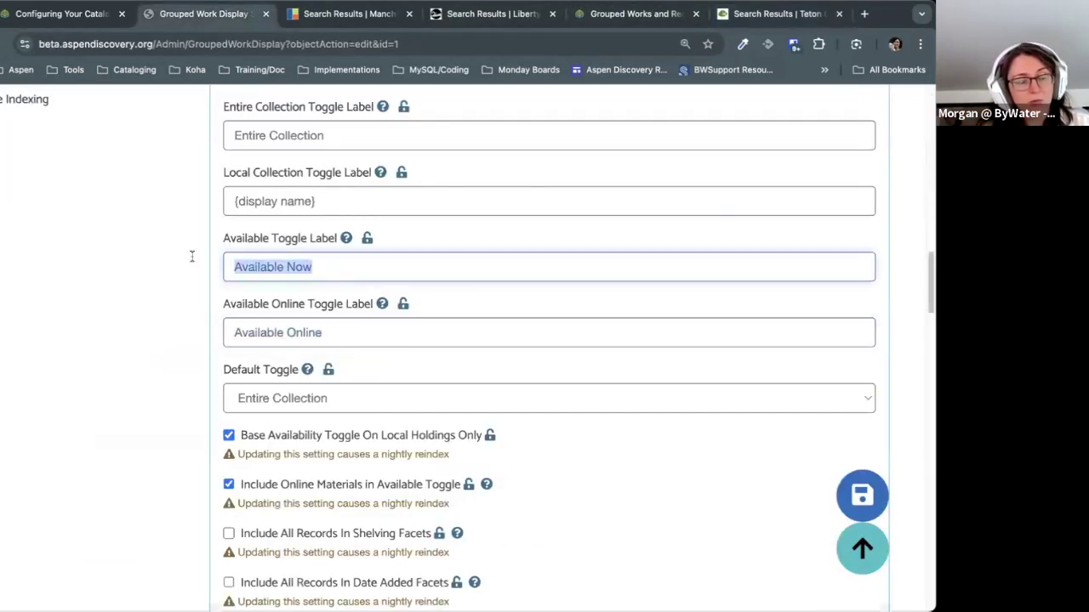
left_click(339, 239)
left_click_drag(337, 238, 212, 243)
Step: Compare the Include Online Materials in Available Toggle option with the Available Now label by highlighting each in turn
left_click_drag(242, 484, 468, 486)
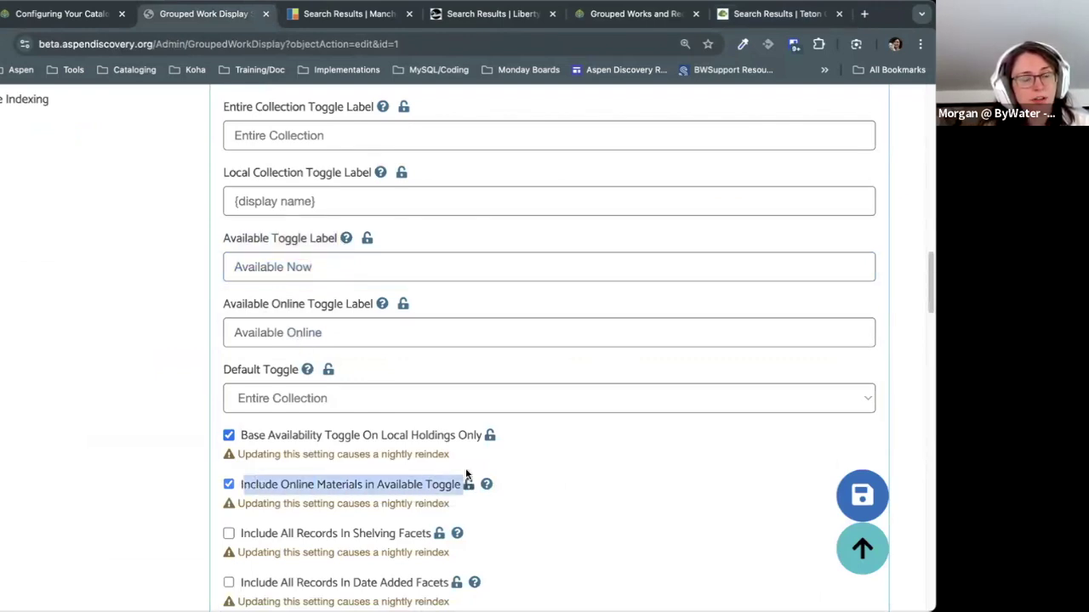
left_click(332, 262)
triple_click(333, 263)
left_click(334, 269)
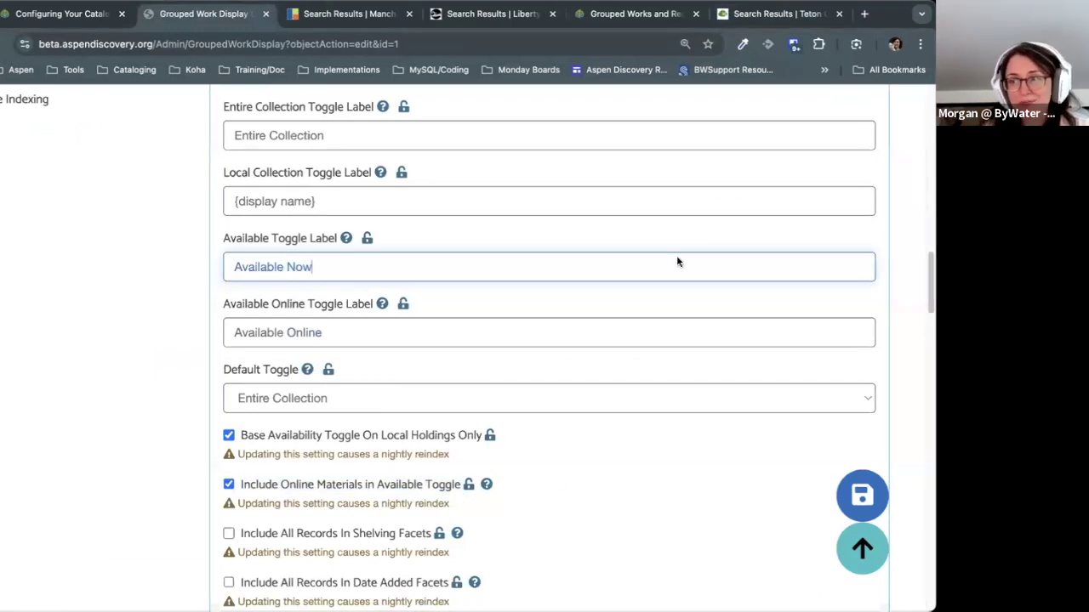
left_click(311, 485)
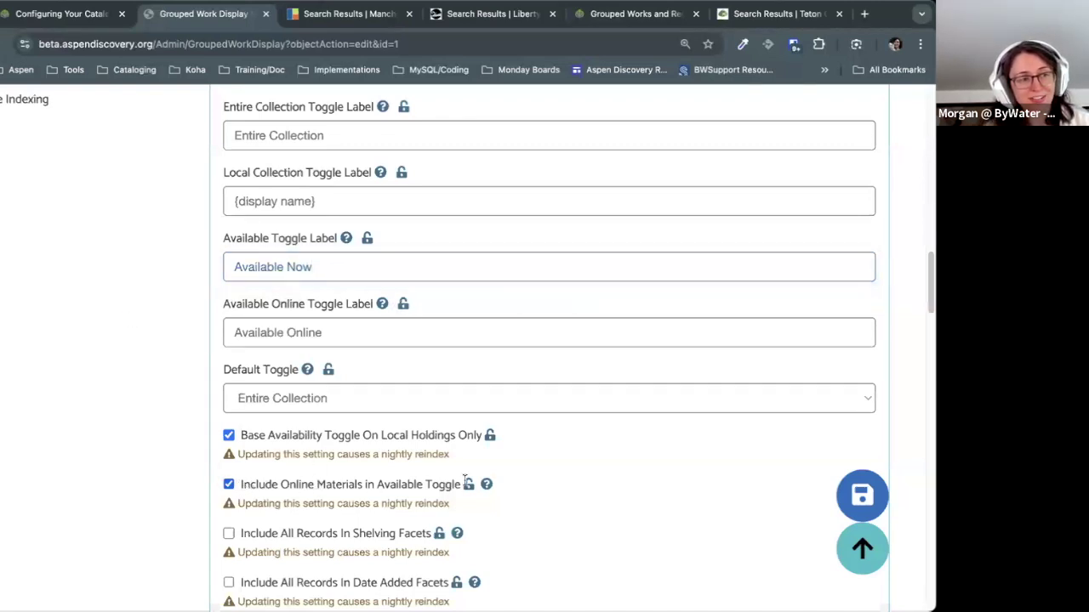
left_click_drag(461, 485, 240, 486)
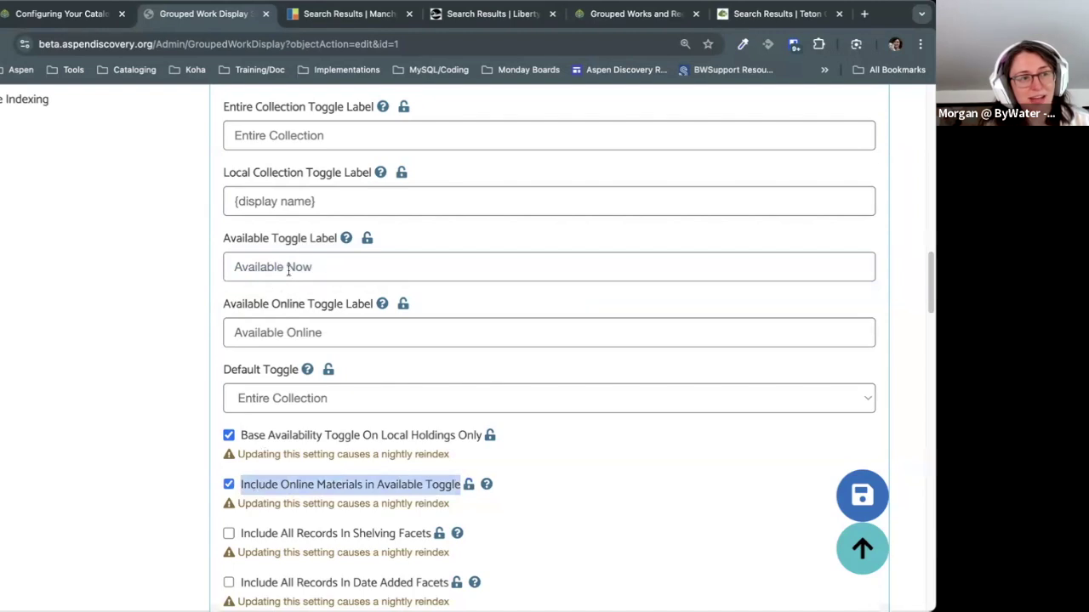
Step: Highlight the Available Now label again, followed by the Include Online Materials in Available Toggle option, and clear the selection
scroll(165, 415, "down", 1)
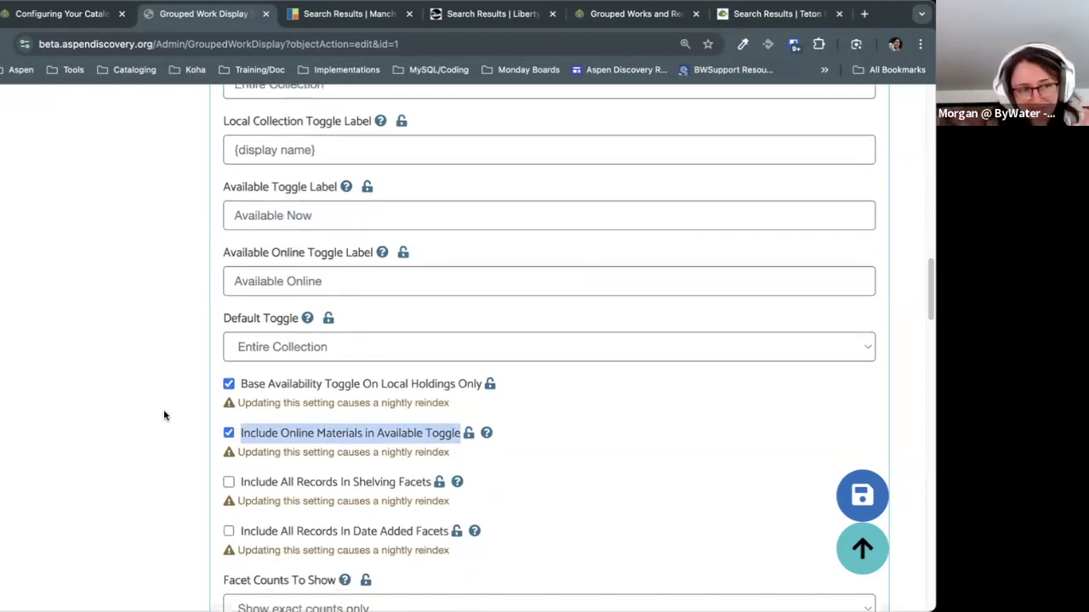
left_click(292, 215)
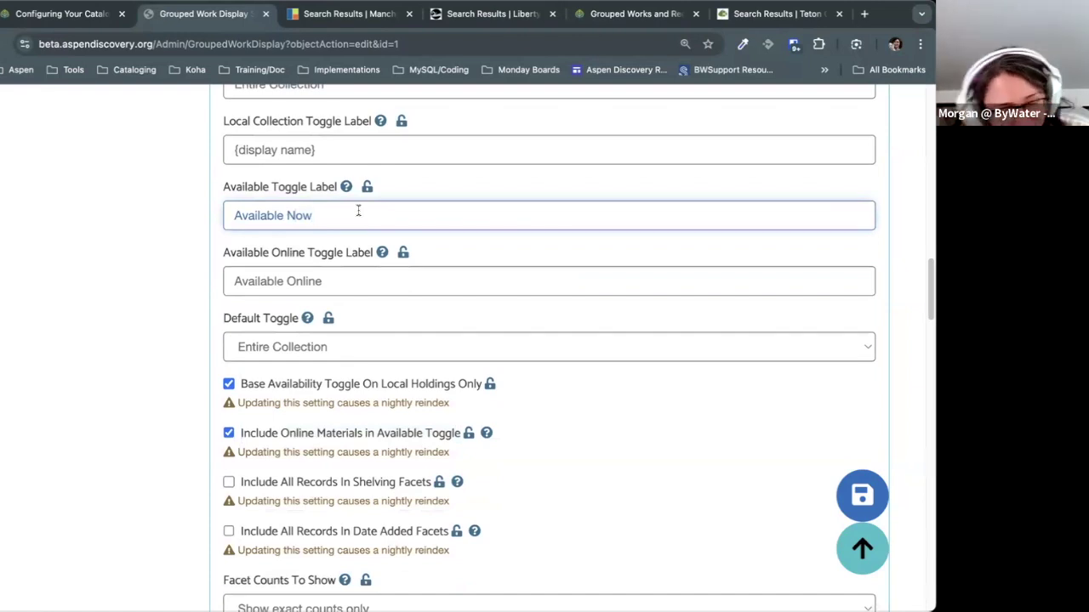
left_click_drag(247, 219, 397, 376)
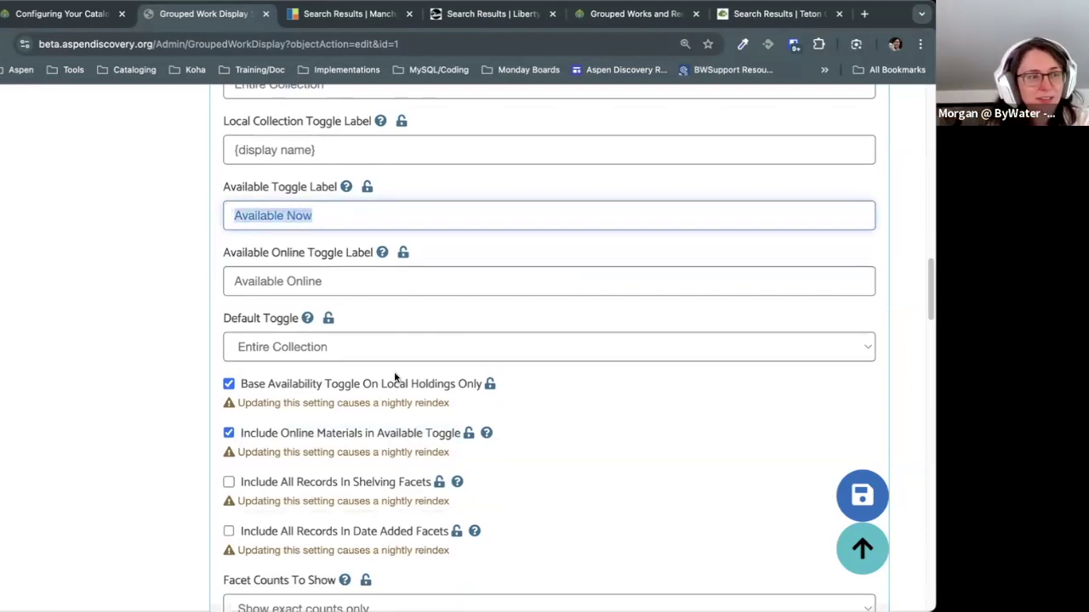
left_click_drag(457, 437, 246, 445)
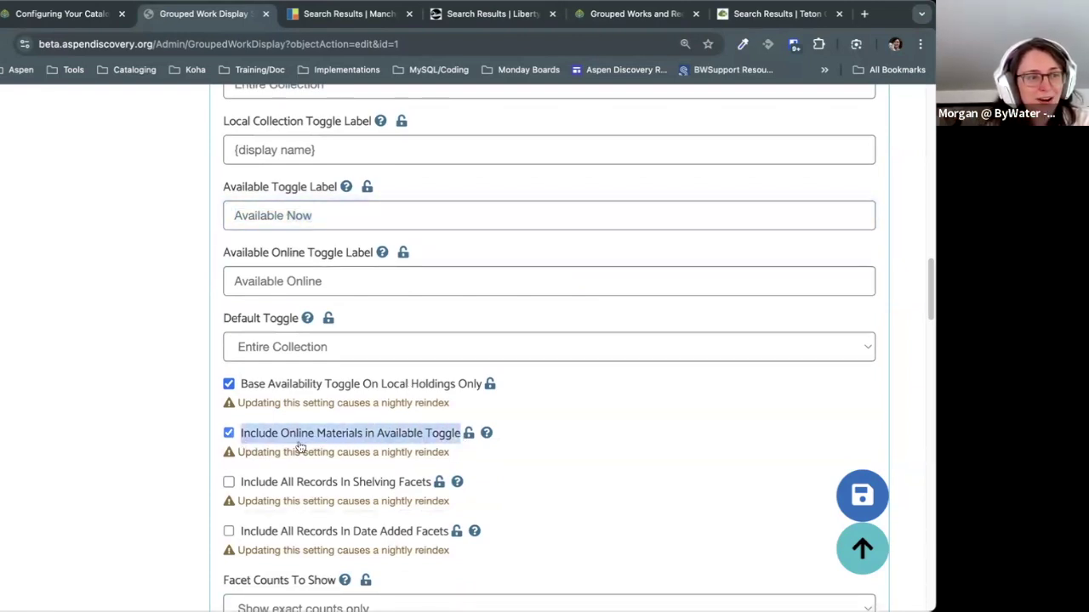
left_click(148, 402)
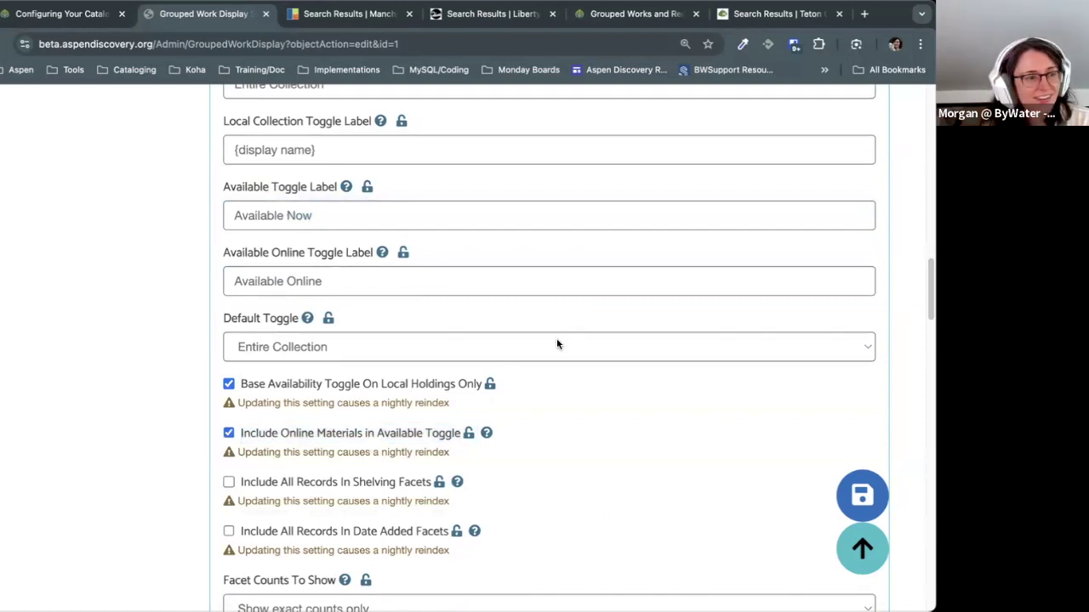
Step: Highlight the Base Availability Toggle On Local Holdings Only option, leaving it enabled
scroll(556, 338, "down", 1)
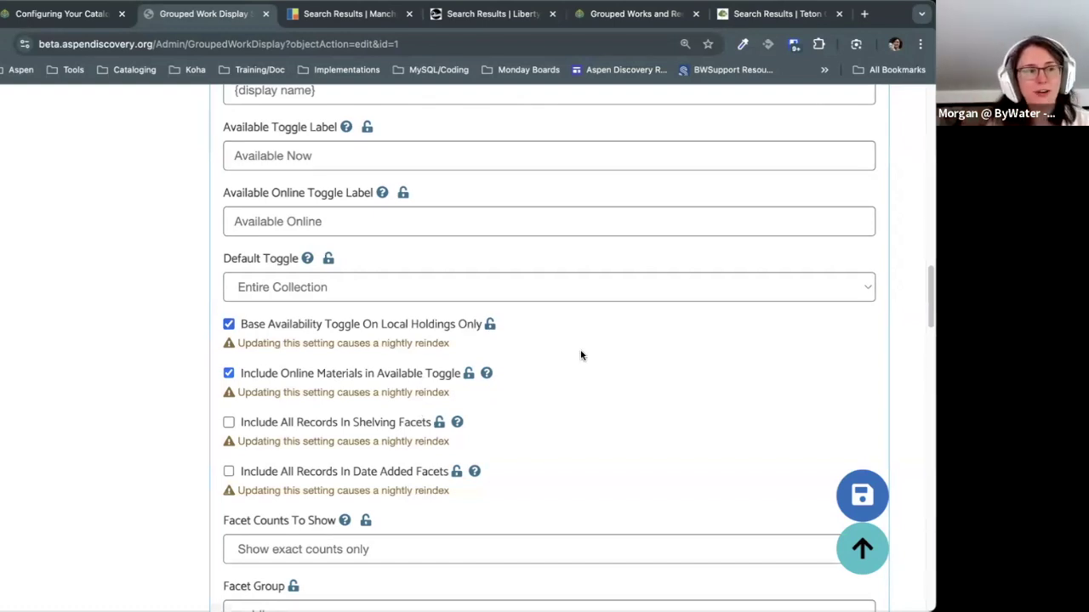
left_click_drag(486, 324, 292, 329)
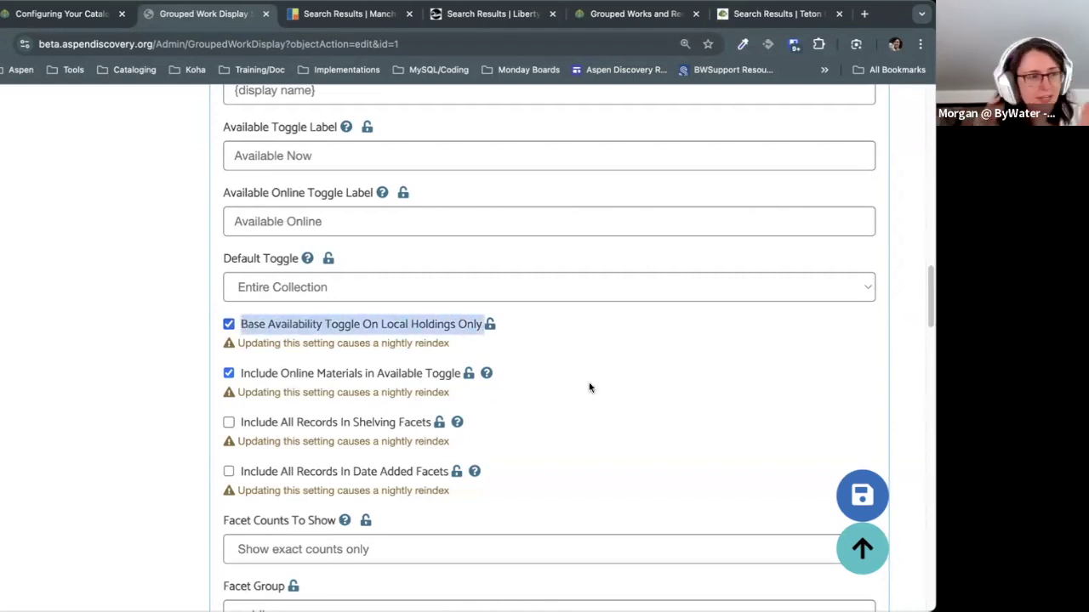
left_click(522, 347)
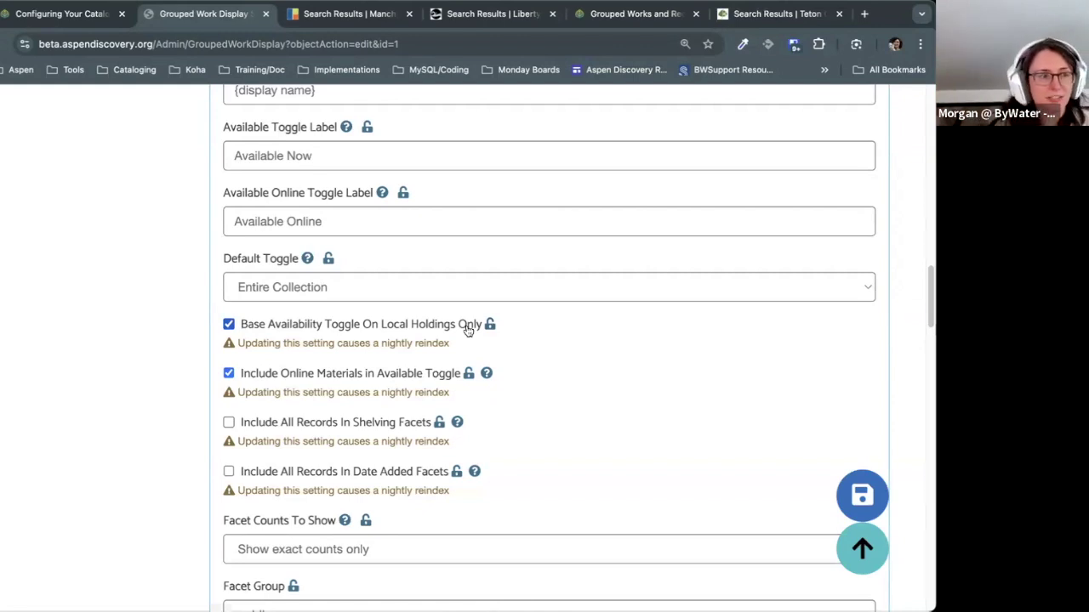
left_click_drag(241, 328, 486, 323)
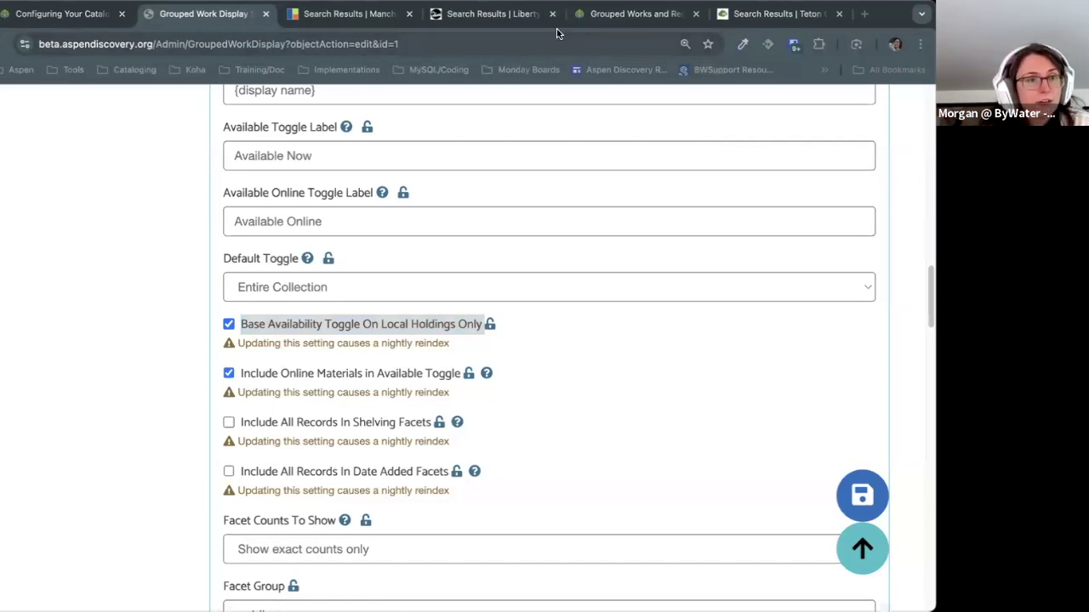
Step: Replace the Grouped Works help page with the Natrona County Library catalog results for "mystery" filtered to books on shelf now
left_click(606, 15)
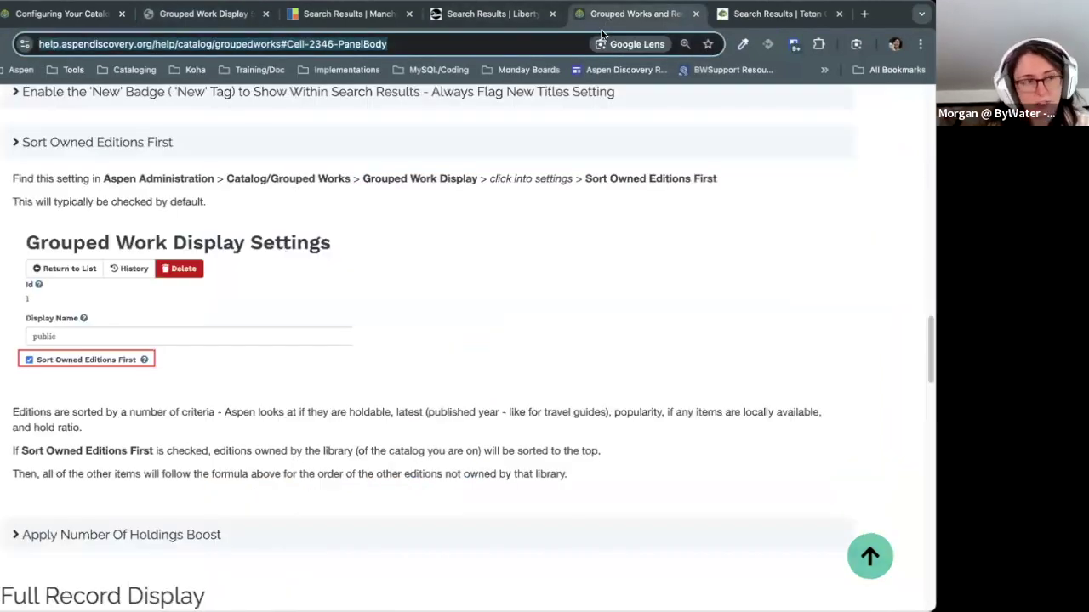
key("ctrl+v")
key("Return")
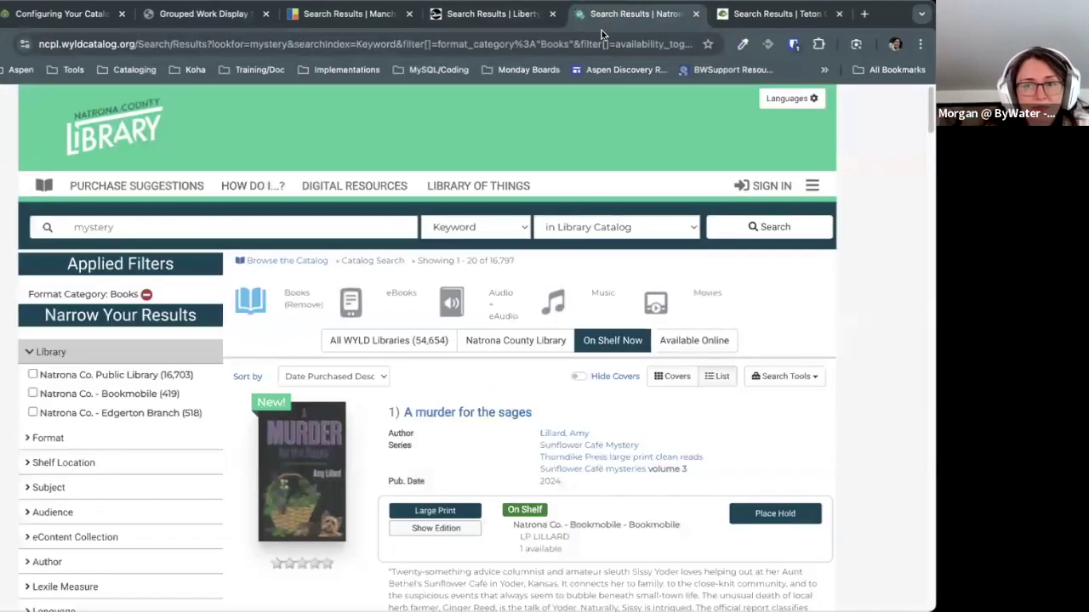
left_click(153, 232)
left_click(48, 125)
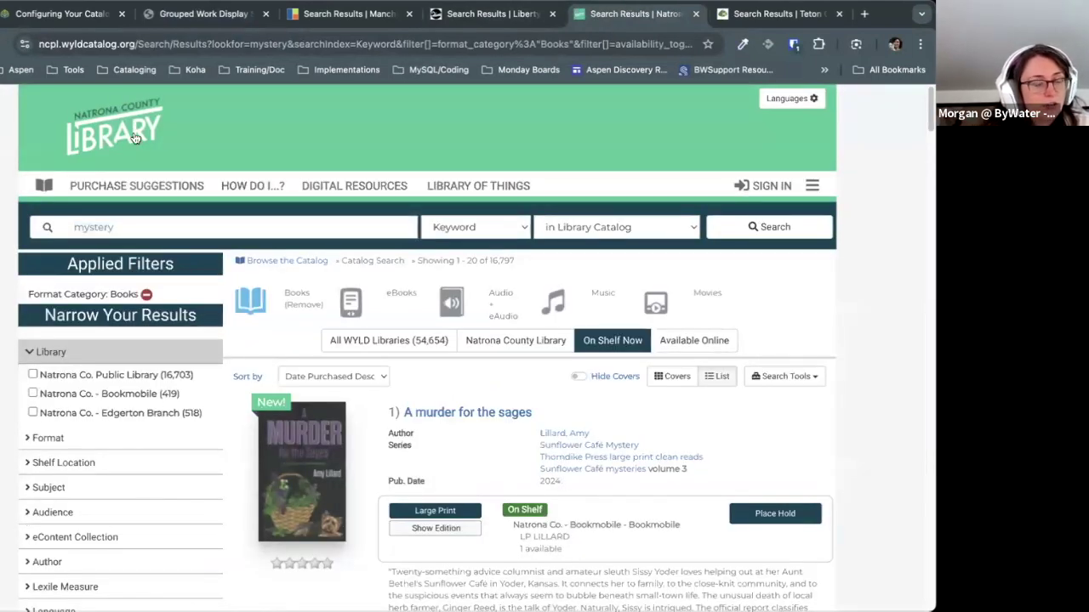
Step: Examine the Natrona County On Shelf Now results, highlighting the Bookmobile location of the first title, "A murder for the sages"
scroll(613, 240, "down", 1)
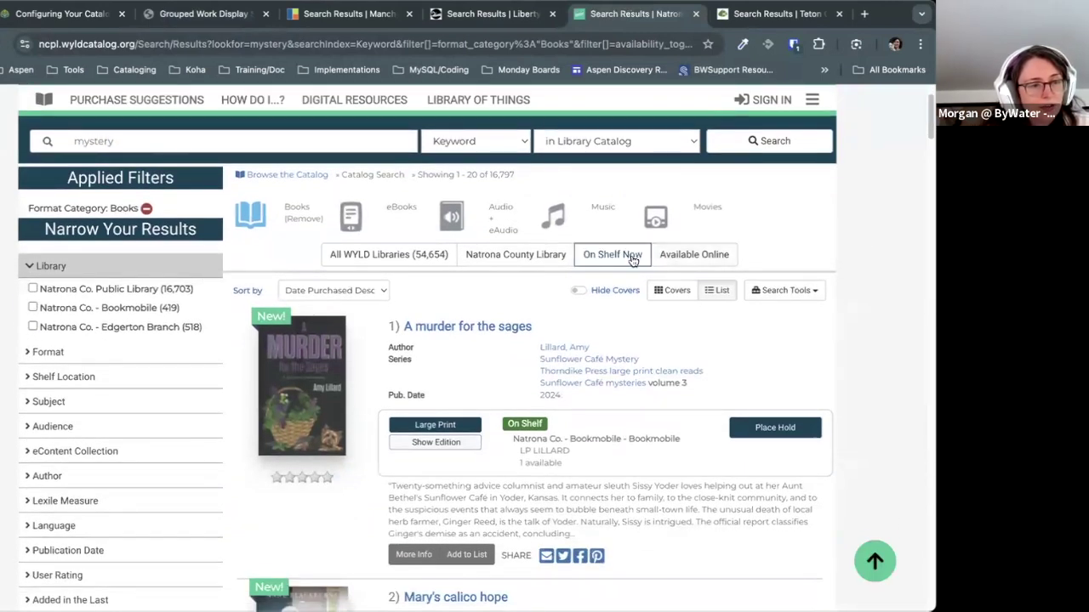
scroll(630, 266, "down", 1)
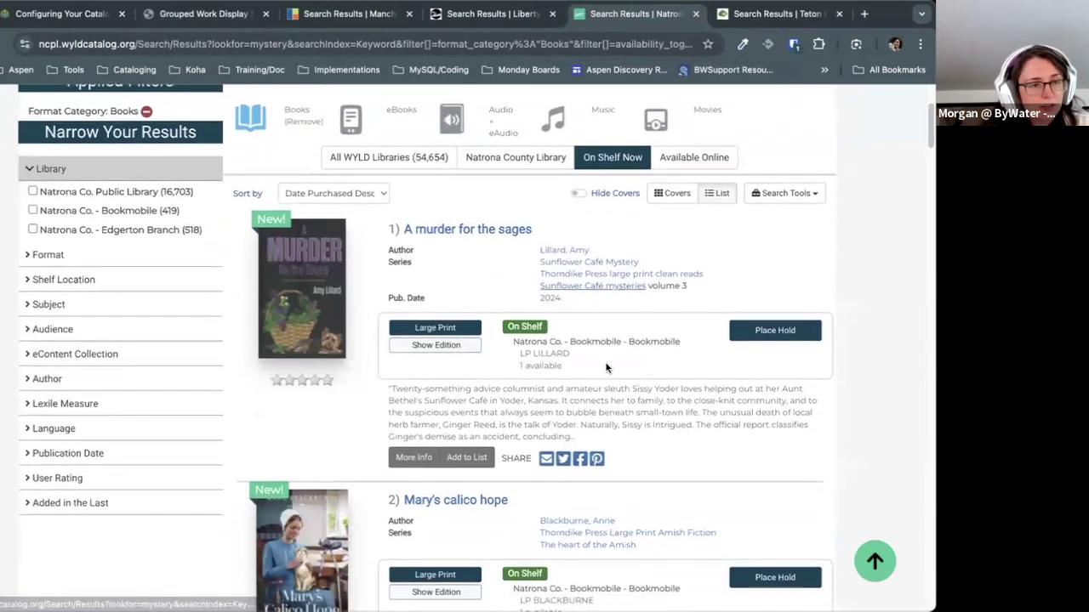
left_click_drag(570, 349, 643, 342)
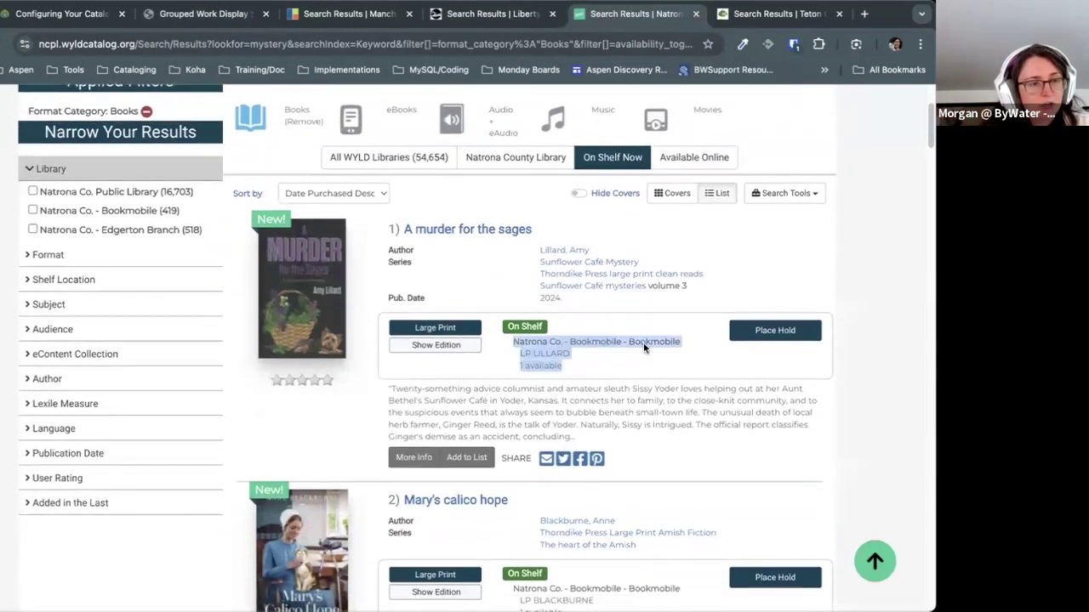
left_click(838, 240)
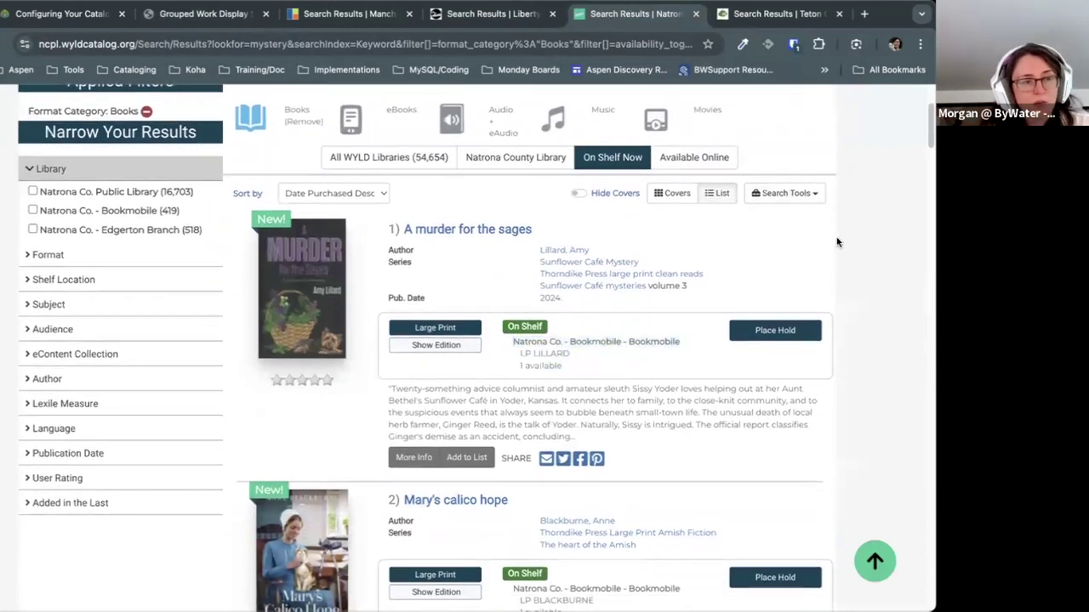
left_click_drag(613, 359, 489, 347)
left_click(621, 353)
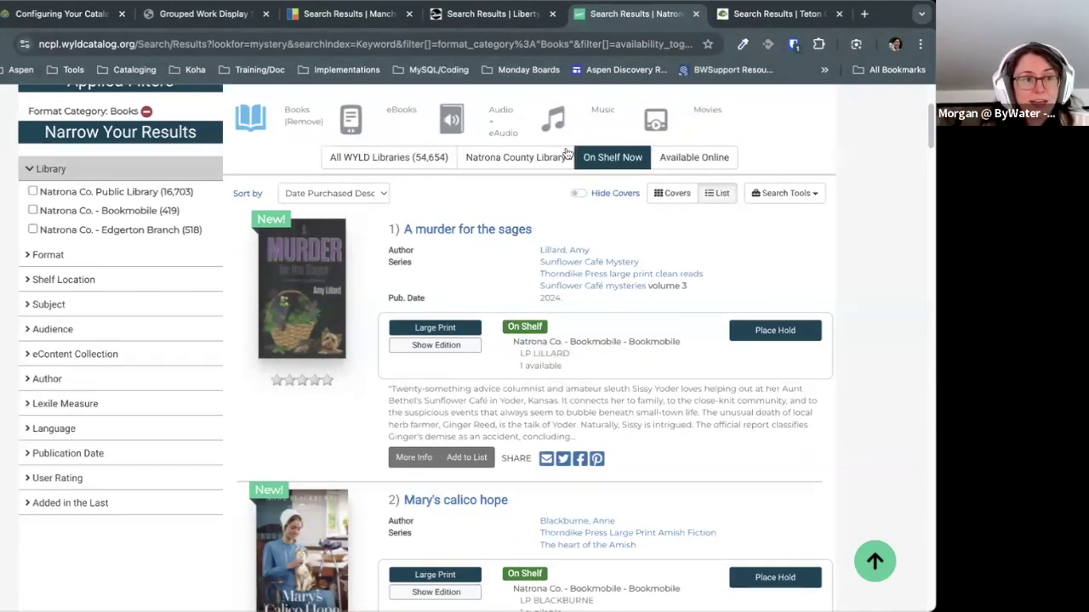
left_click_drag(513, 341, 681, 343)
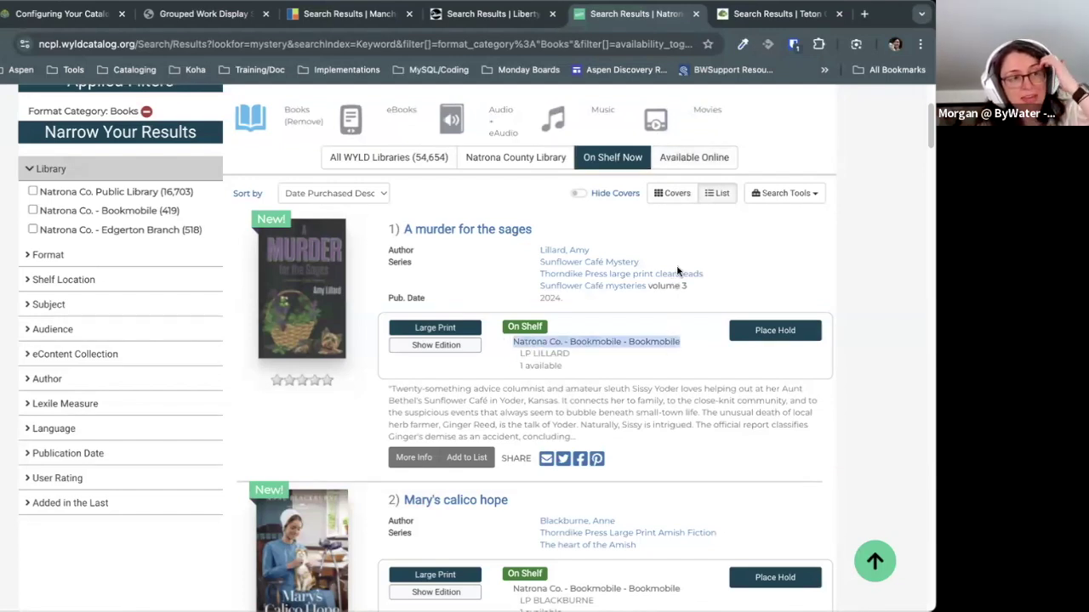
left_click(919, 145)
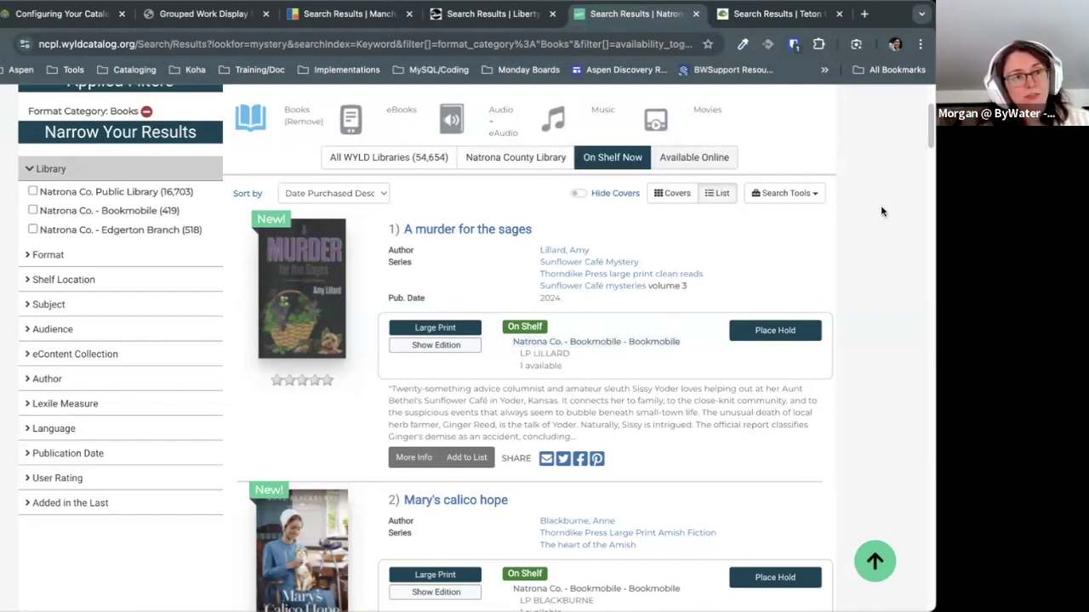
Step: Switch from the Natrona County results to the Teton County Library "mystery" results and examine the books under On Shelf Now
left_click_drag(925, 120, 927, 90)
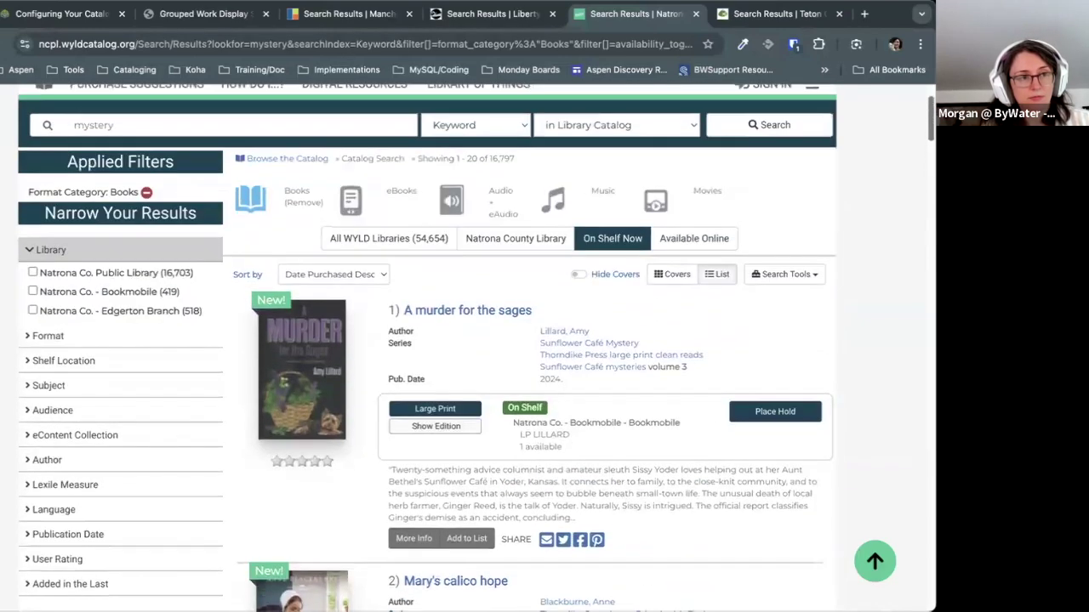
left_click(770, 14)
double_click(98, 208)
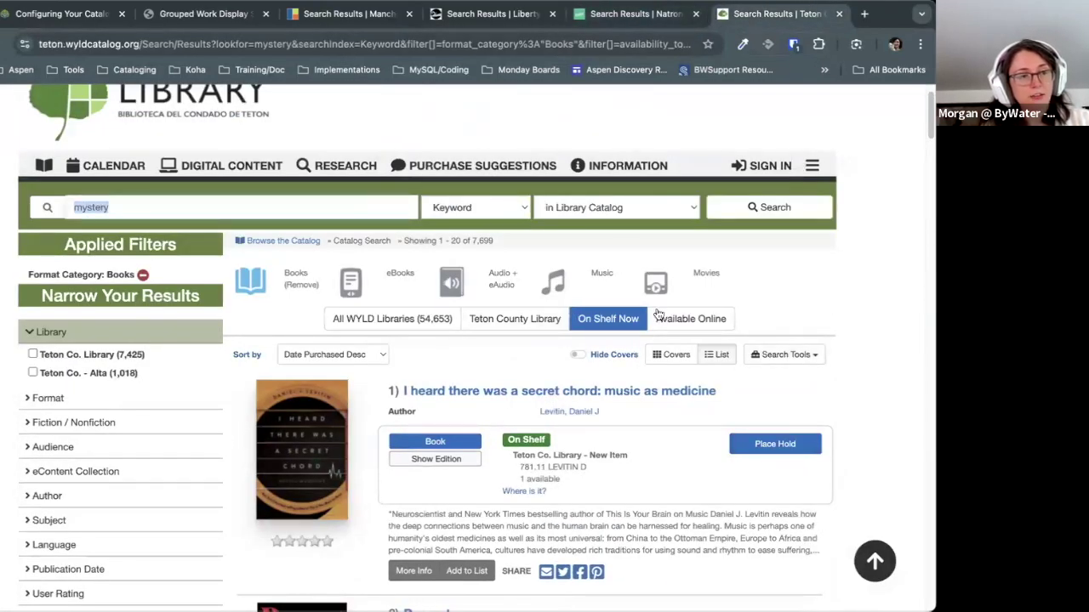
left_click(599, 319)
scroll(854, 312, "down", 2)
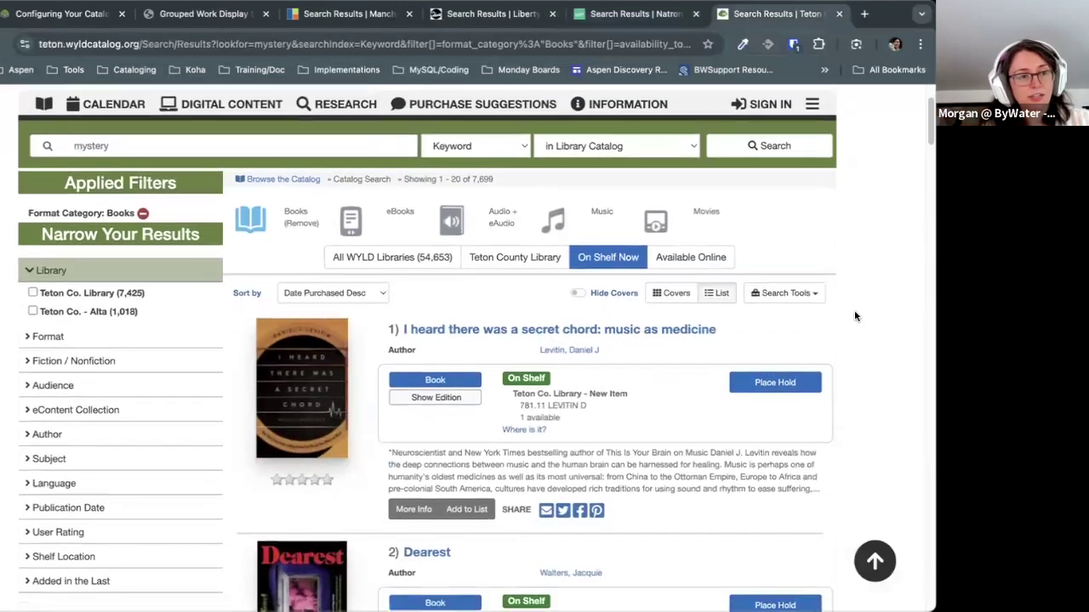
scroll(383, 289, "up", 3)
scroll(499, 382, "down", 3)
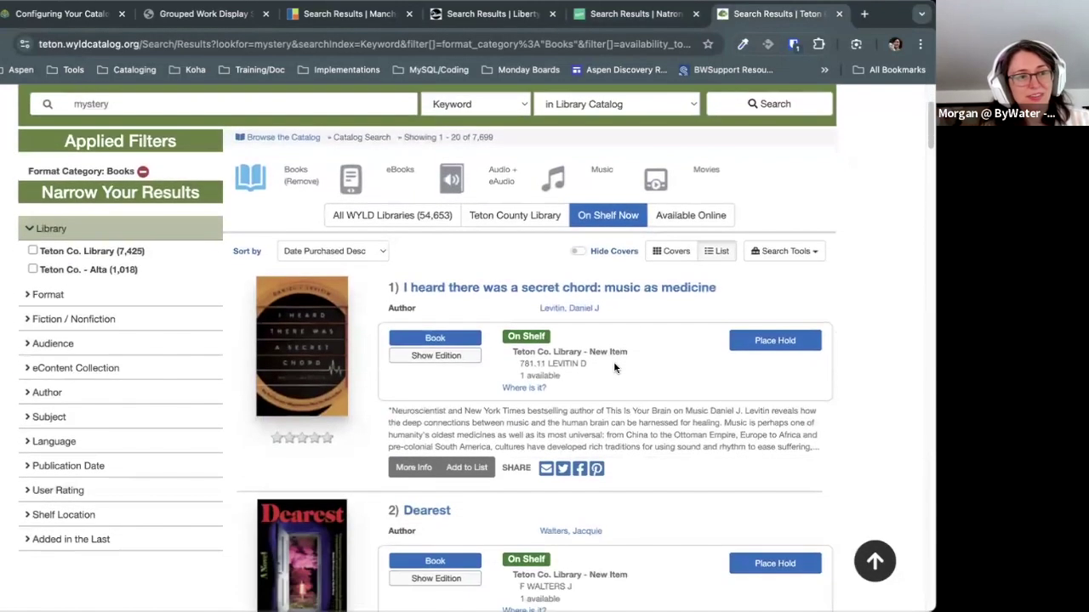
Step: Highlight the shelf location and call number of the first Teton County title, "I heard there was a secret chord", and clear the selection
left_click_drag(616, 367, 505, 357)
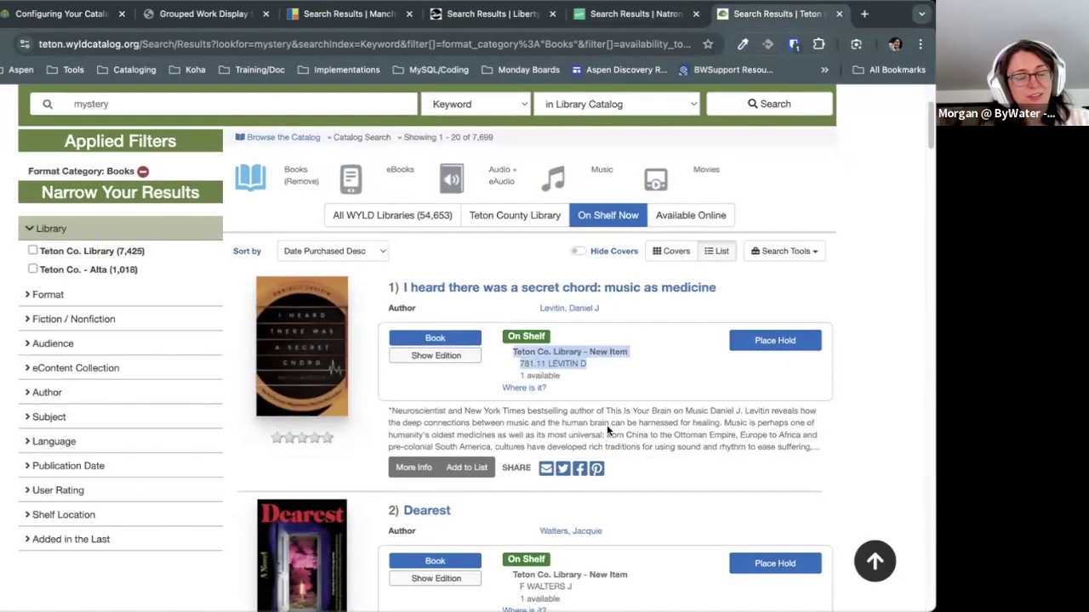
left_click_drag(593, 366, 535, 355)
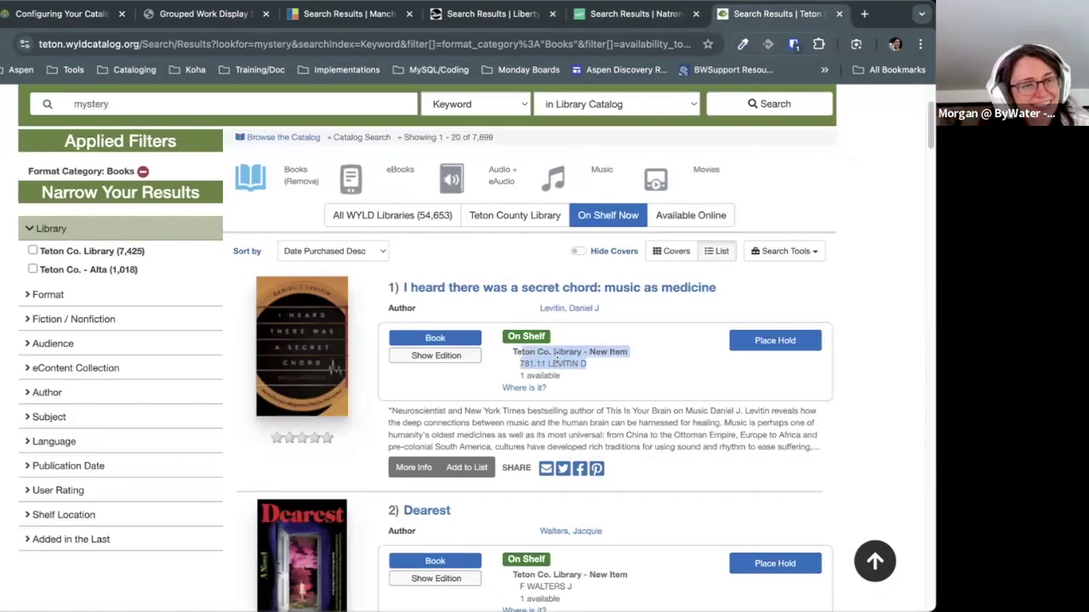
left_click(615, 363)
left_click_drag(615, 364, 515, 354)
left_click(515, 354)
scroll(527, 281, "down", 1)
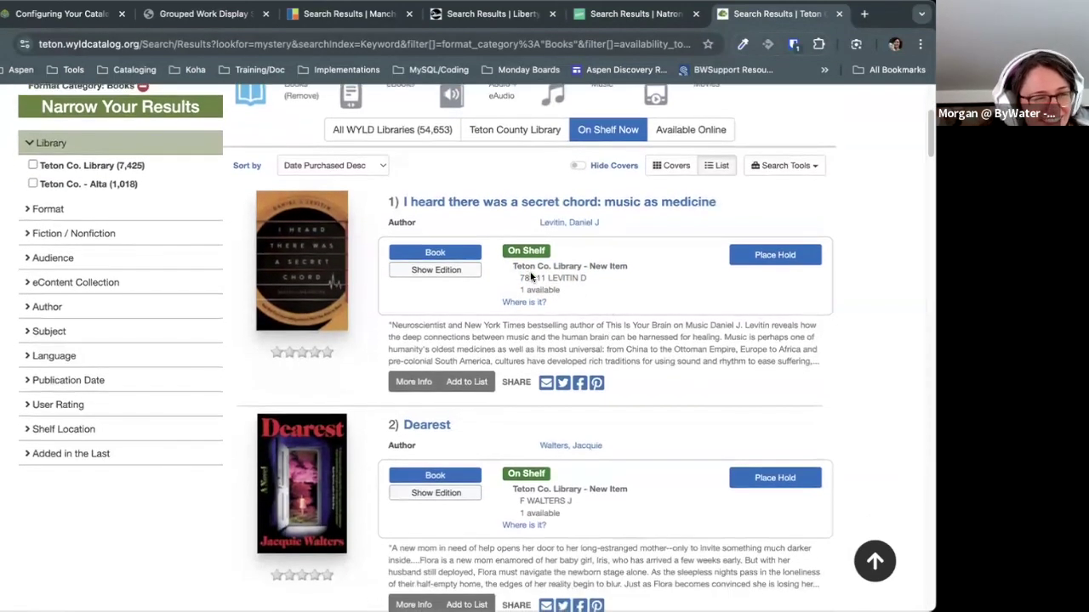
left_click_drag(511, 266, 609, 284)
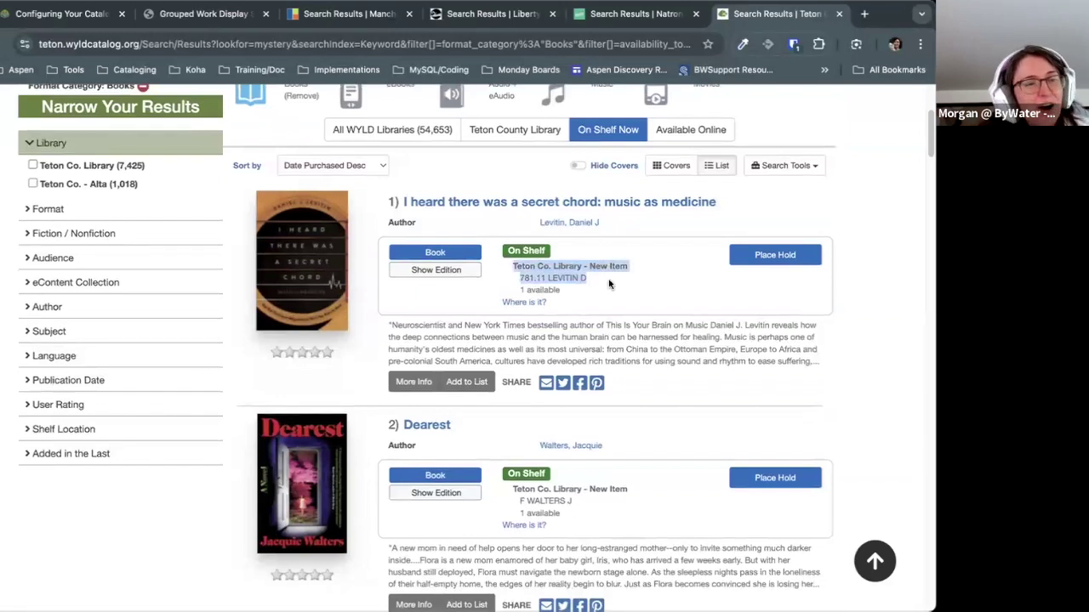
left_click(611, 282)
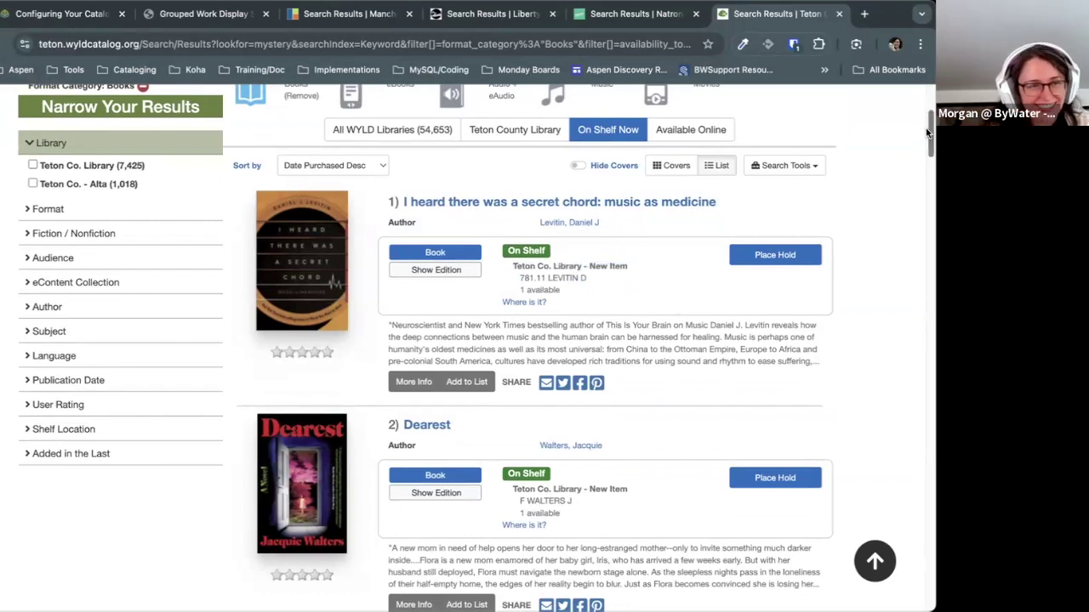
Step: Look through the further Teton County On Shelf Now titles and return to the availability toggles above the first result
scroll(927, 132, "down", 7)
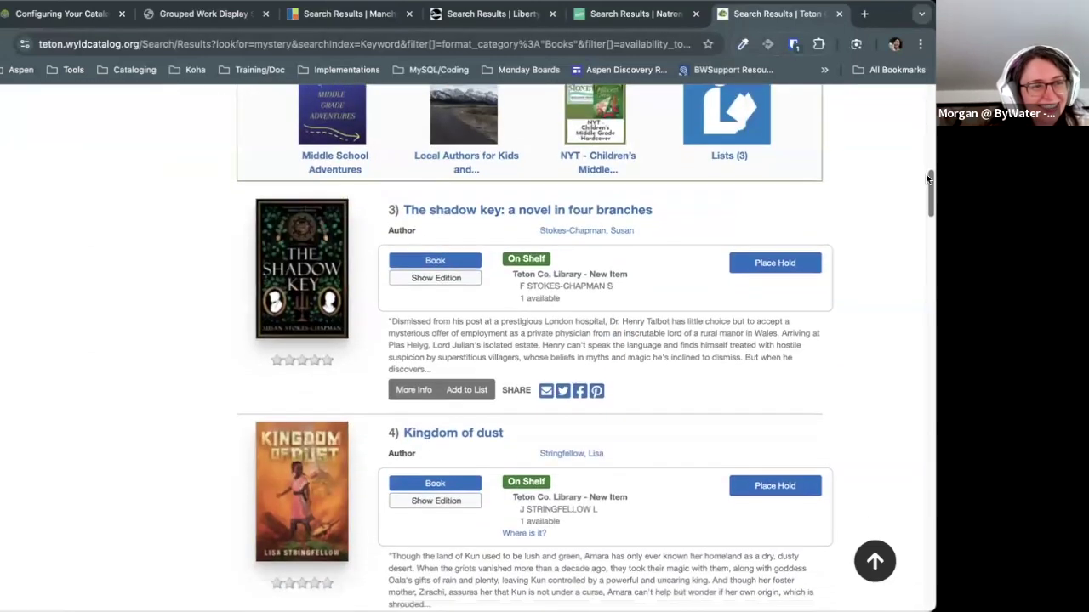
left_click_drag(929, 178, 929, 93)
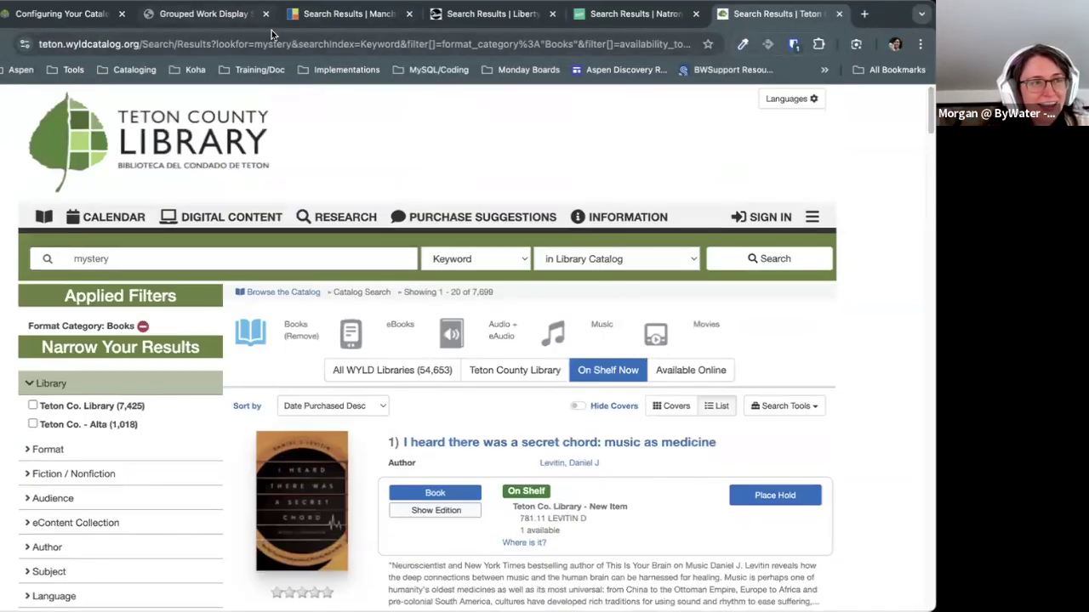
left_click(615, 370)
scroll(331, 237, "down", 3)
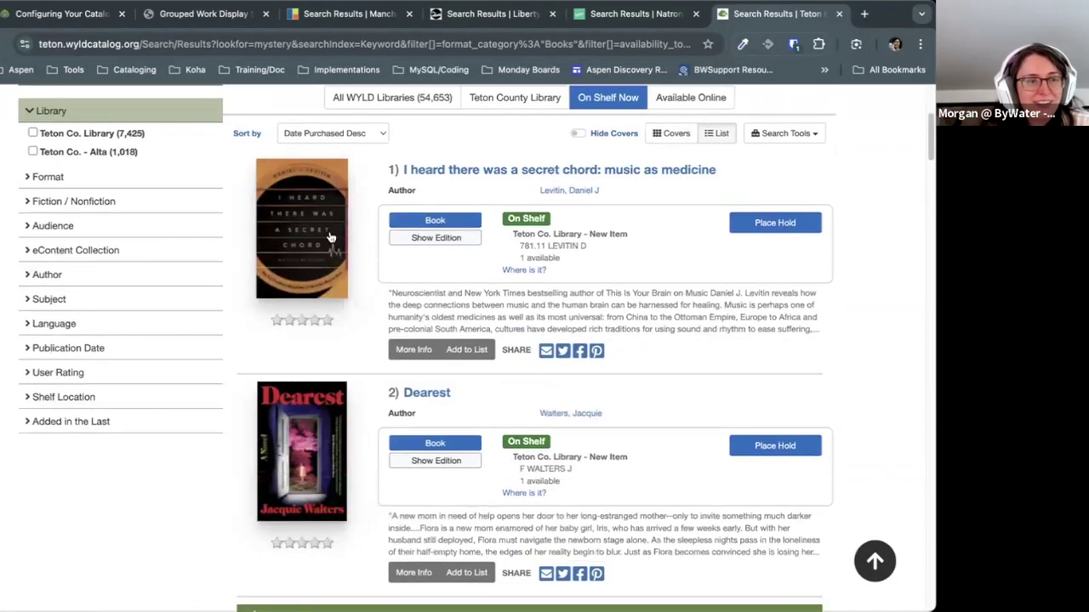
scroll(568, 289, "up", 3)
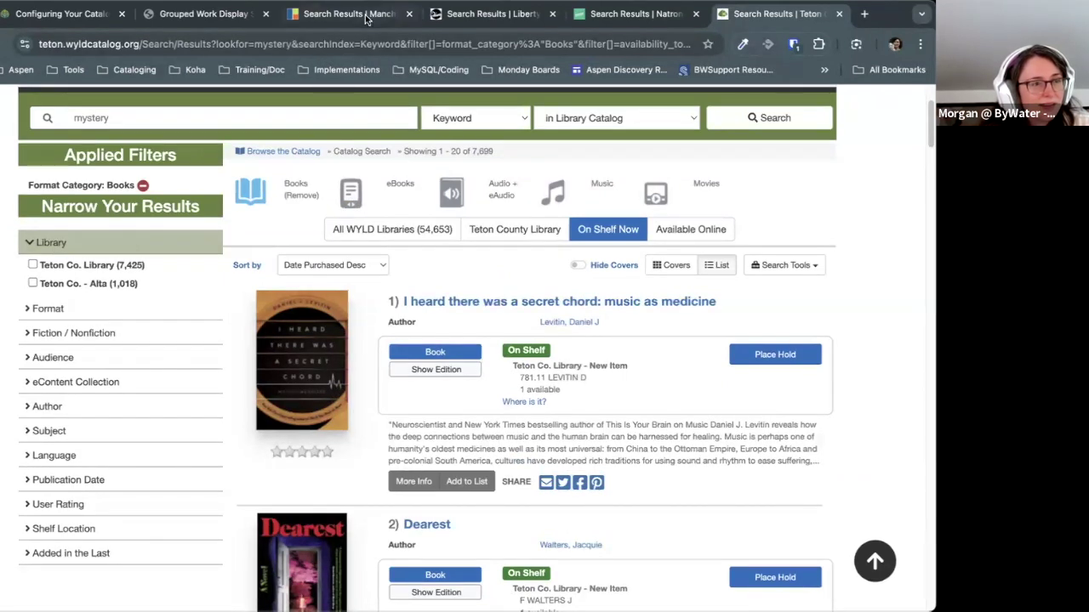
Step: Return to the Grouped Work Display settings, disable Base Availability Toggle On Local Holdings Only, and enable it again
left_click(234, 22)
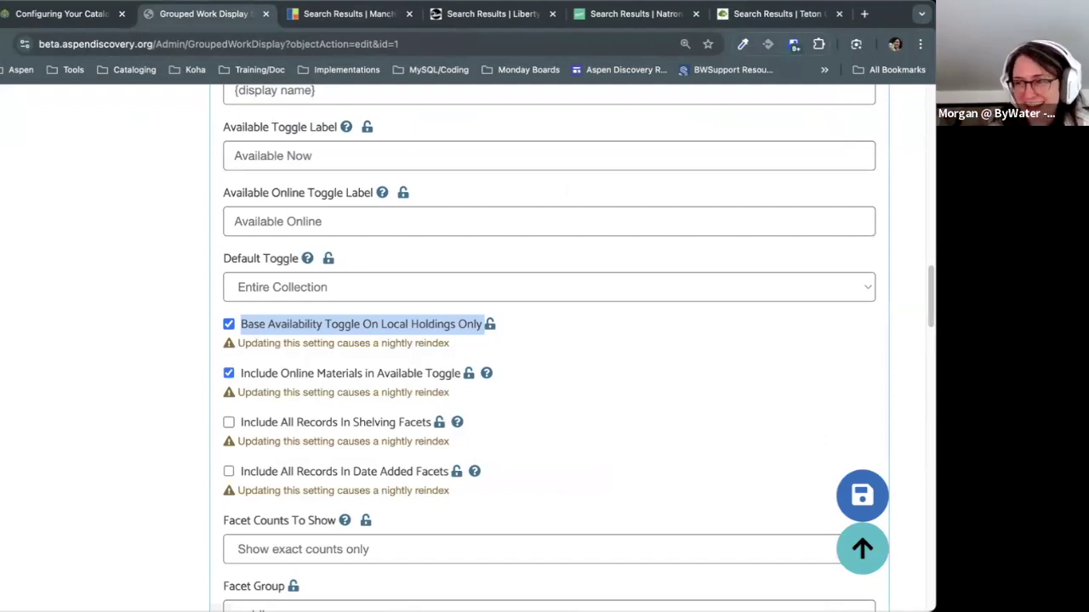
left_click(680, 405)
scroll(650, 392, "down", 1)
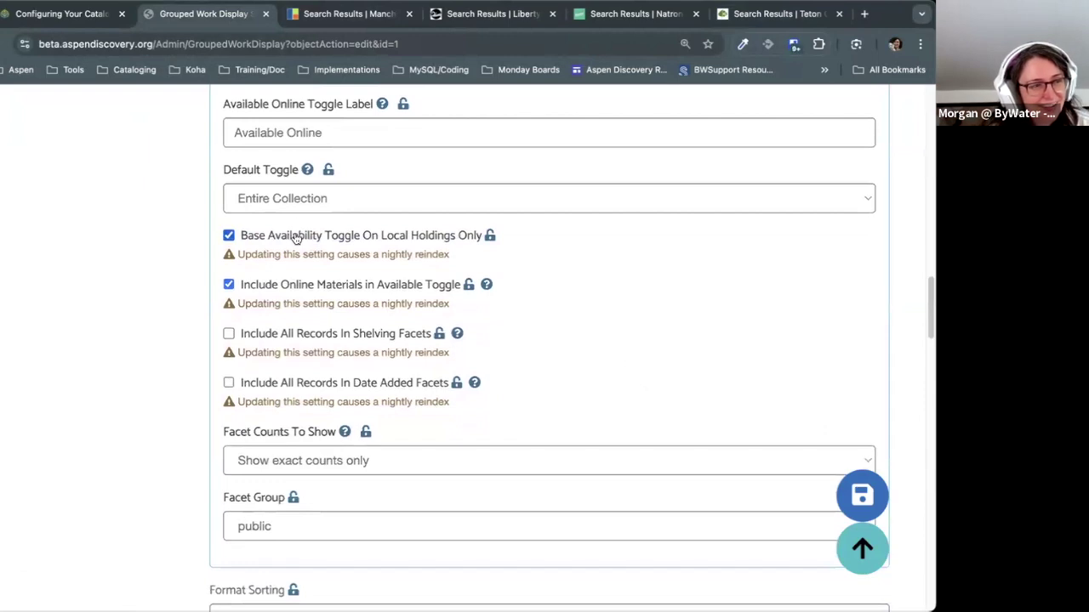
left_click(228, 236)
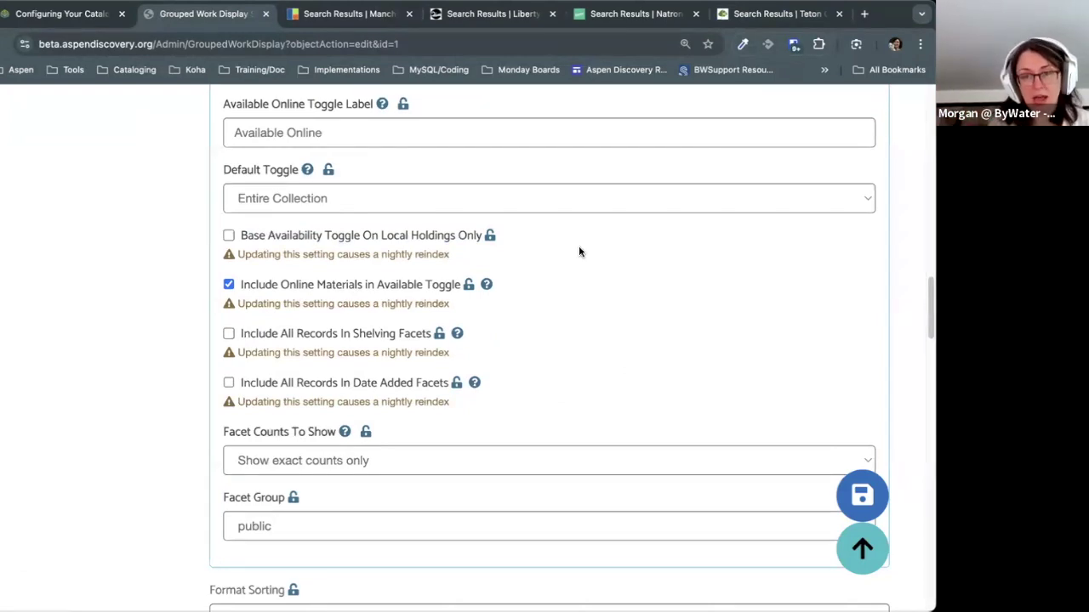
left_click(255, 236)
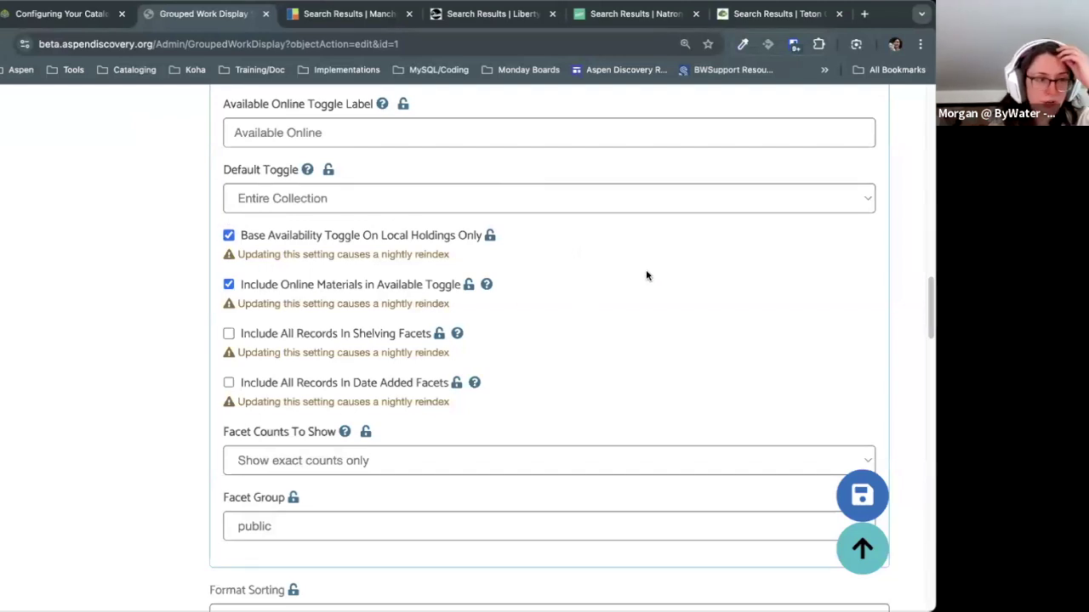
Step: Highlight the Include All Records In Shelving Facets option in the Grouped Work Display settings
scroll(395, 249, "up", 1)
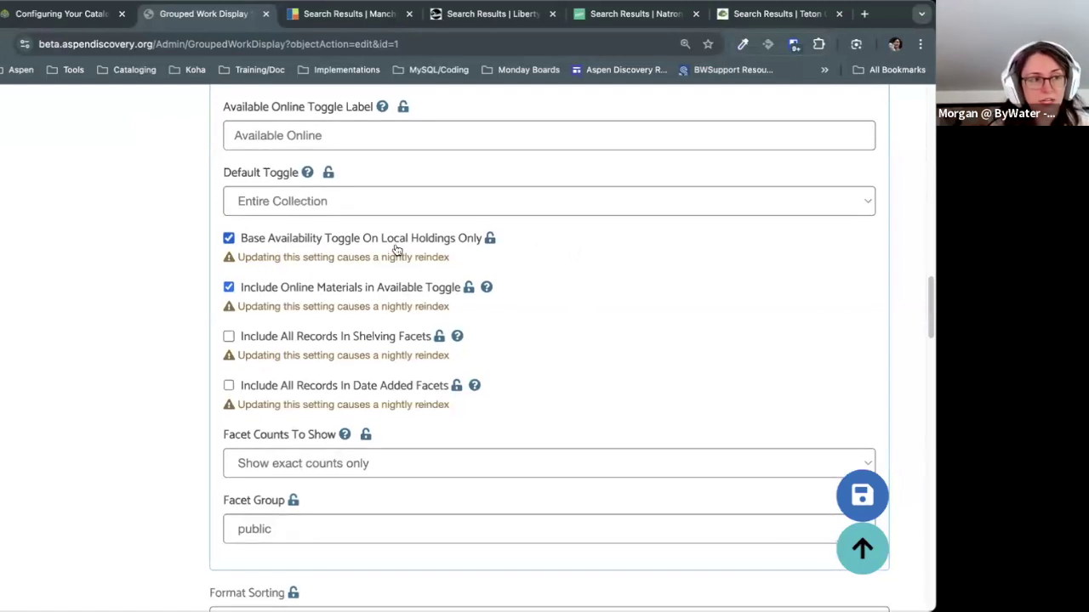
scroll(649, 379, "down", 1)
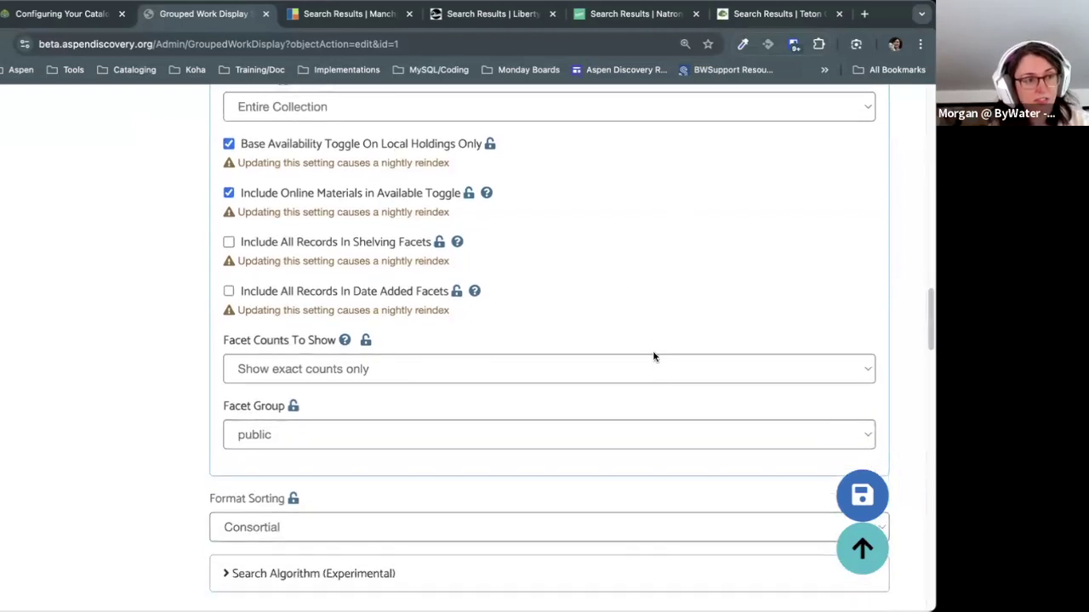
left_click_drag(434, 245, 232, 243)
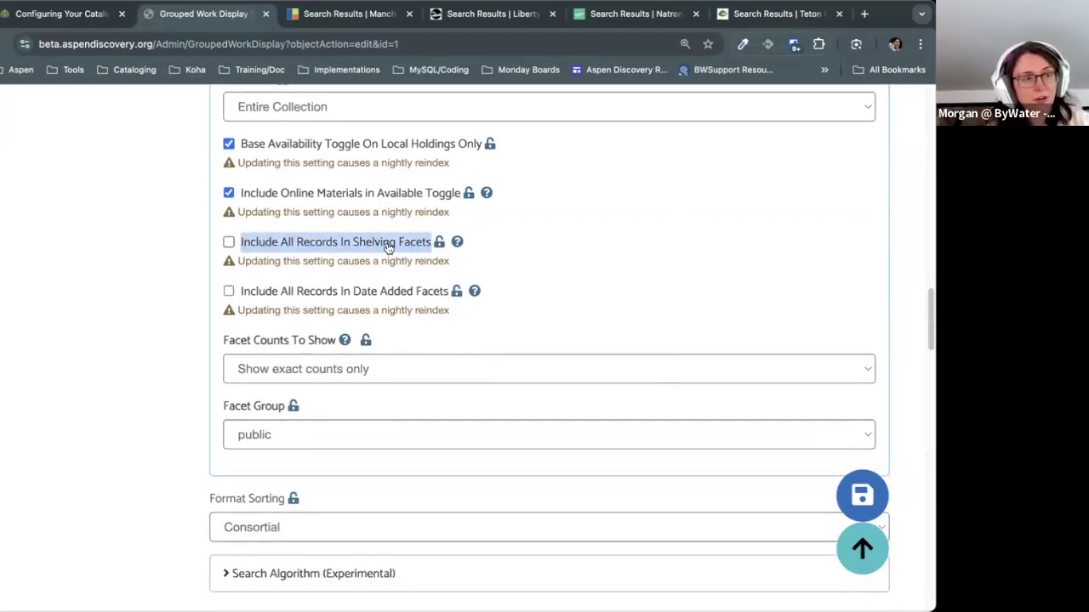
left_click(580, 236)
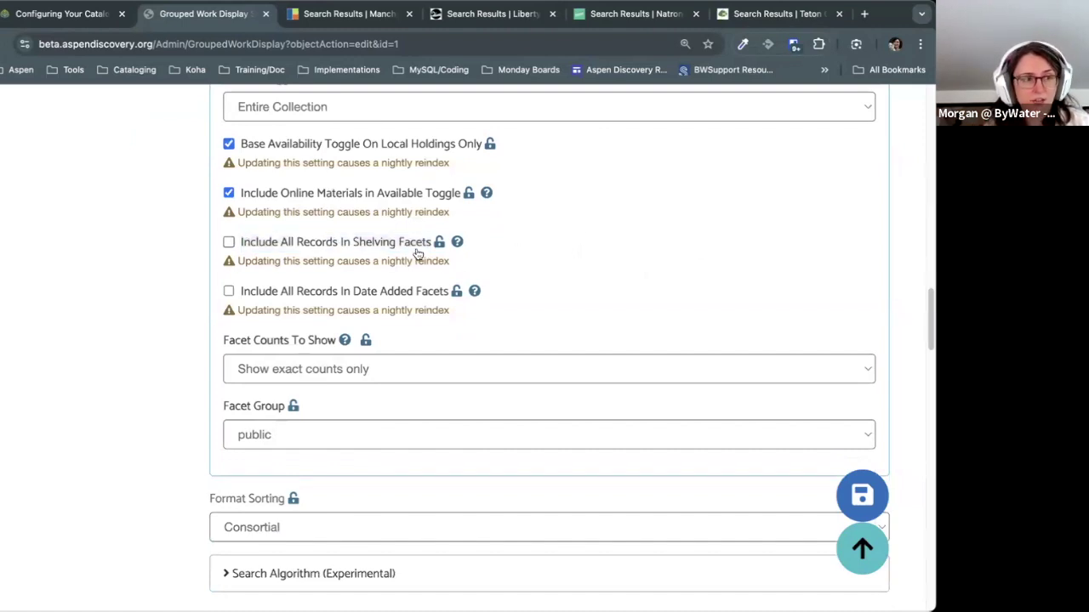
triple_click(247, 247)
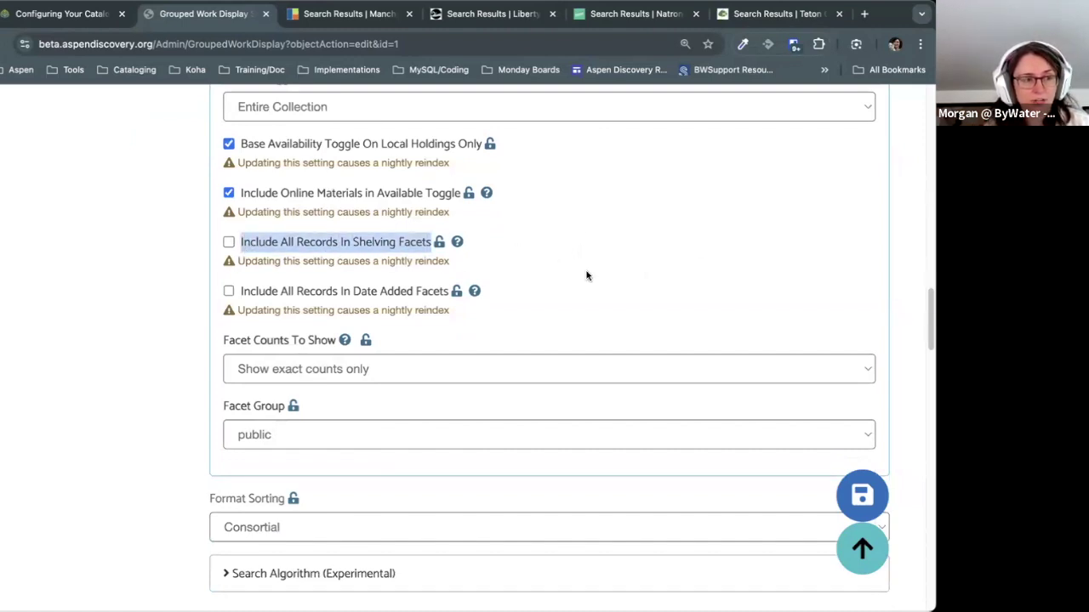
Step: Clear the text selection and enable Include All Records In Shelving Facets
scroll(621, 319, "up", 1)
left_click(621, 319)
left_click(311, 305)
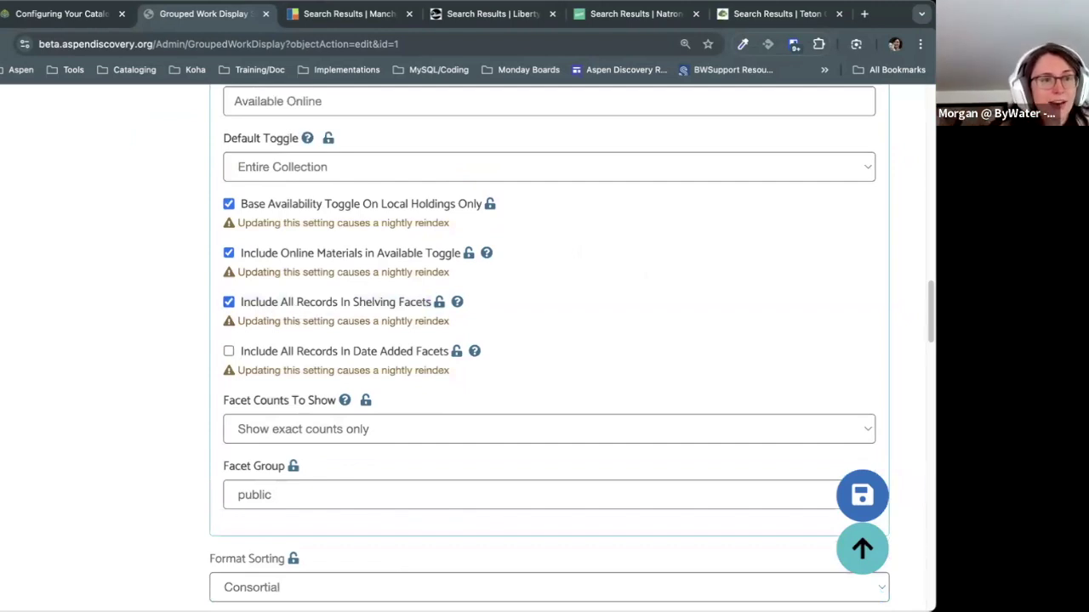
Step: Expand the Shelf Location facet in the Teton County "mystery" results and examine its list of locations
left_click(762, 15)
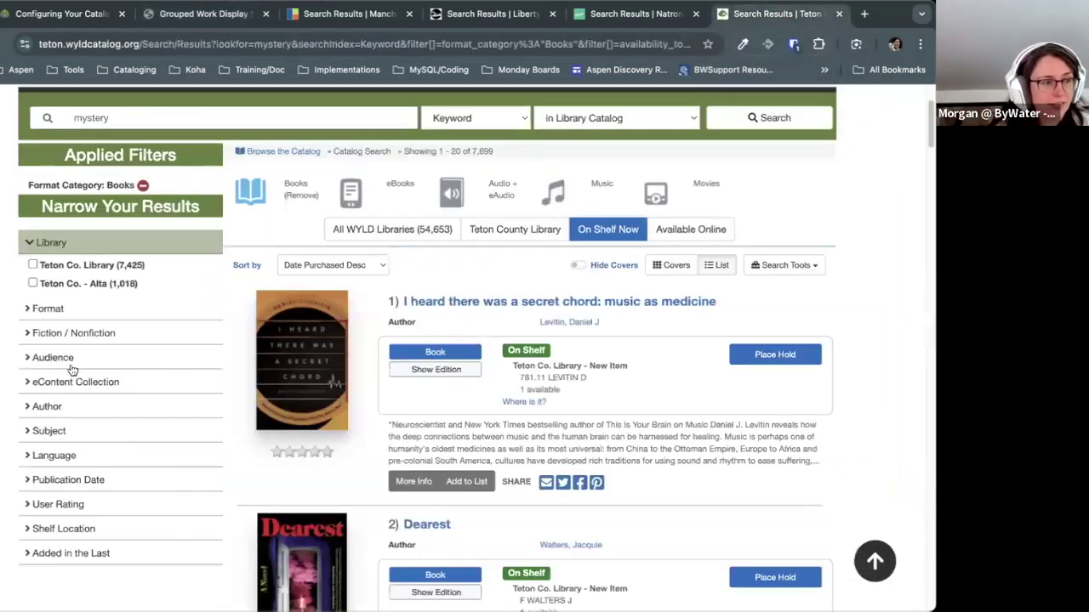
left_click(92, 528)
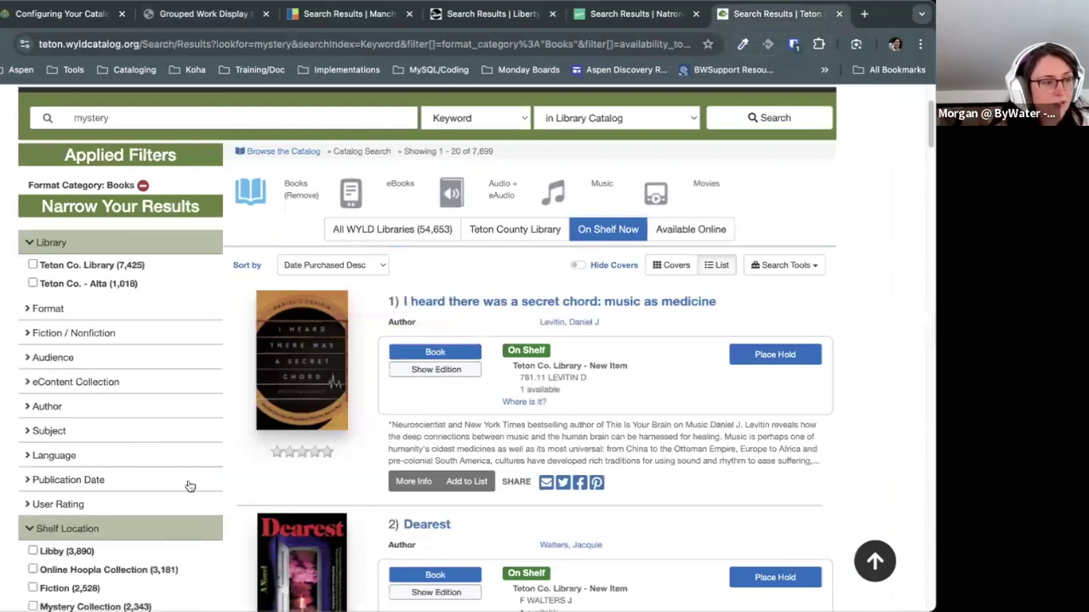
scroll(189, 484, "down", 2)
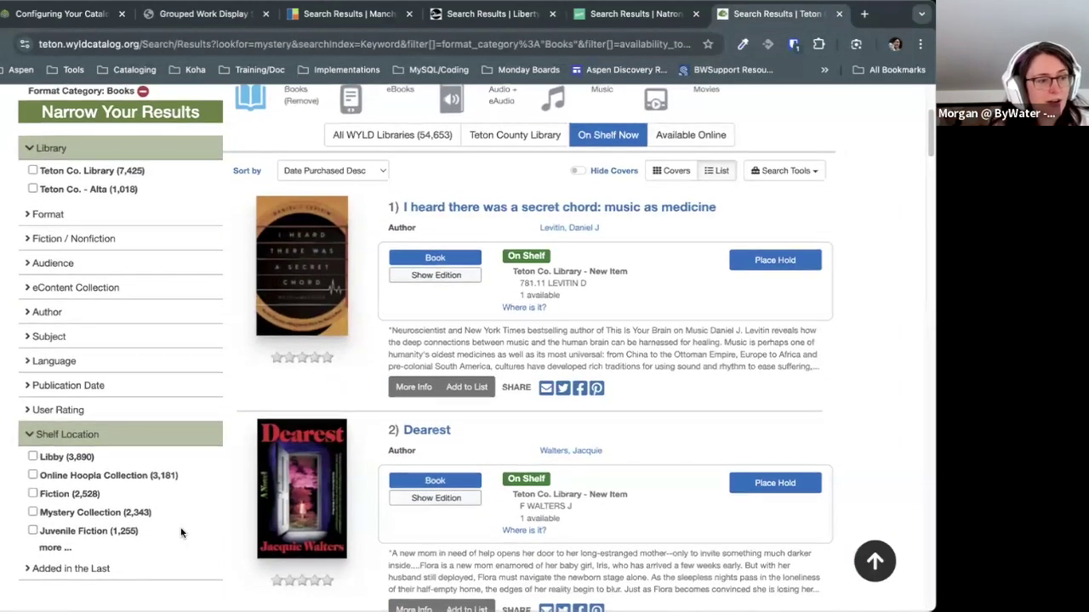
scroll(184, 510, "down", 1)
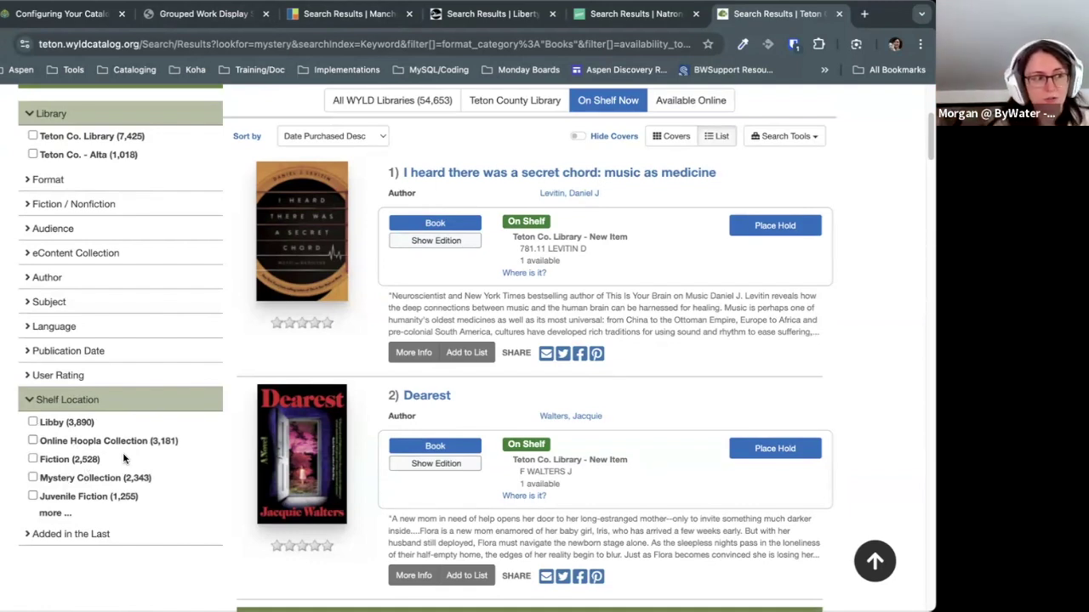
Step: Return to the Grouped Work Display settings, disable Include All Records In Shelving Facets, and highlight its label
left_click(197, 24)
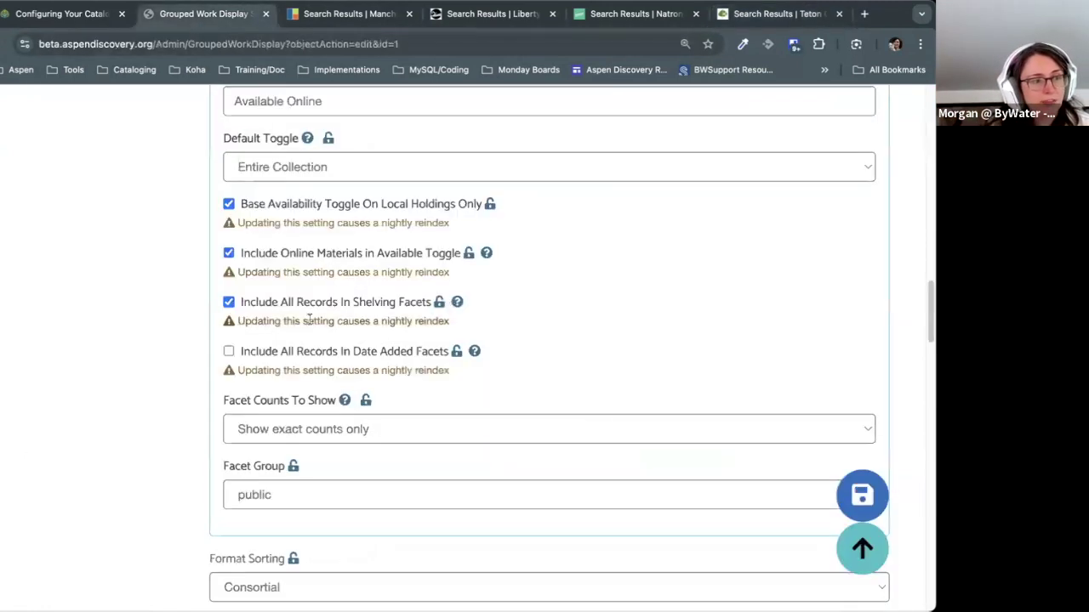
left_click(339, 310)
left_click_drag(240, 308, 557, 310)
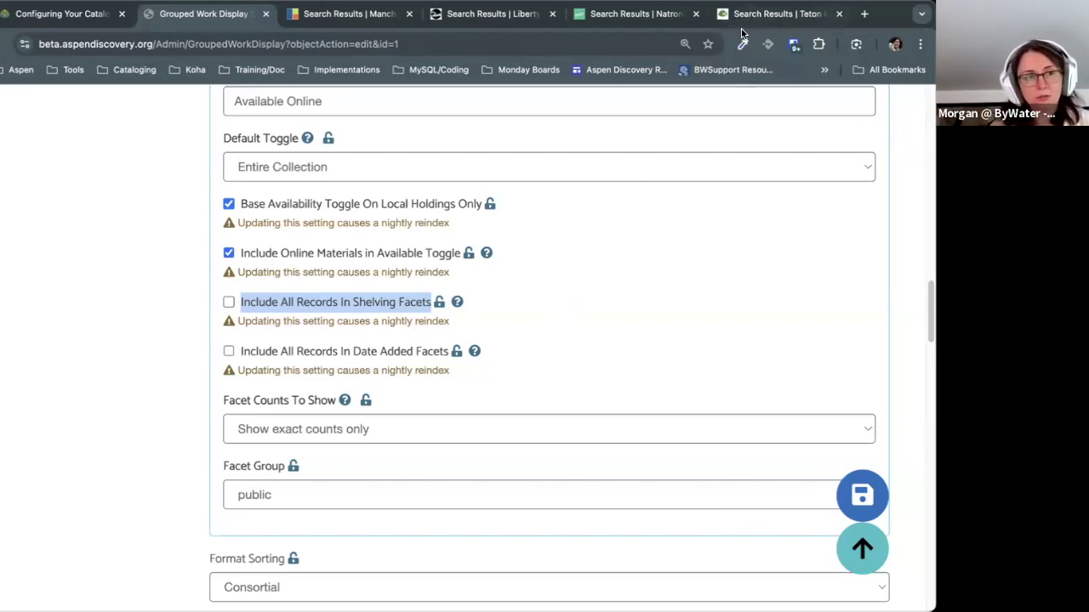
Step: Recheck the Teton County Shelf Location facet, and highlight the Include All Records In Date Added Facets option in the Grouped Work Display settings
left_click(768, 15)
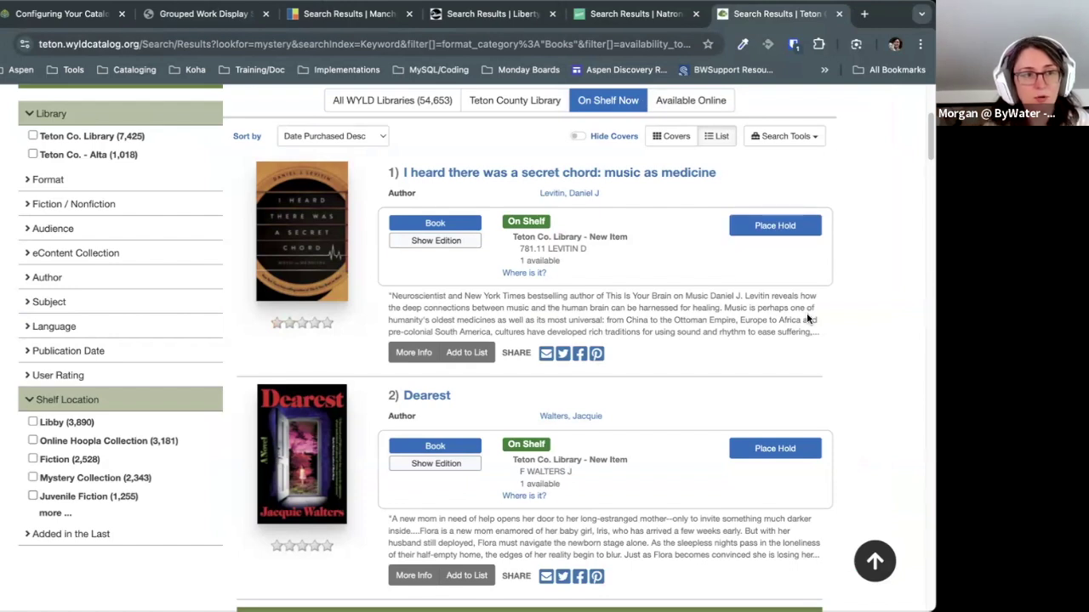
left_click(243, 14)
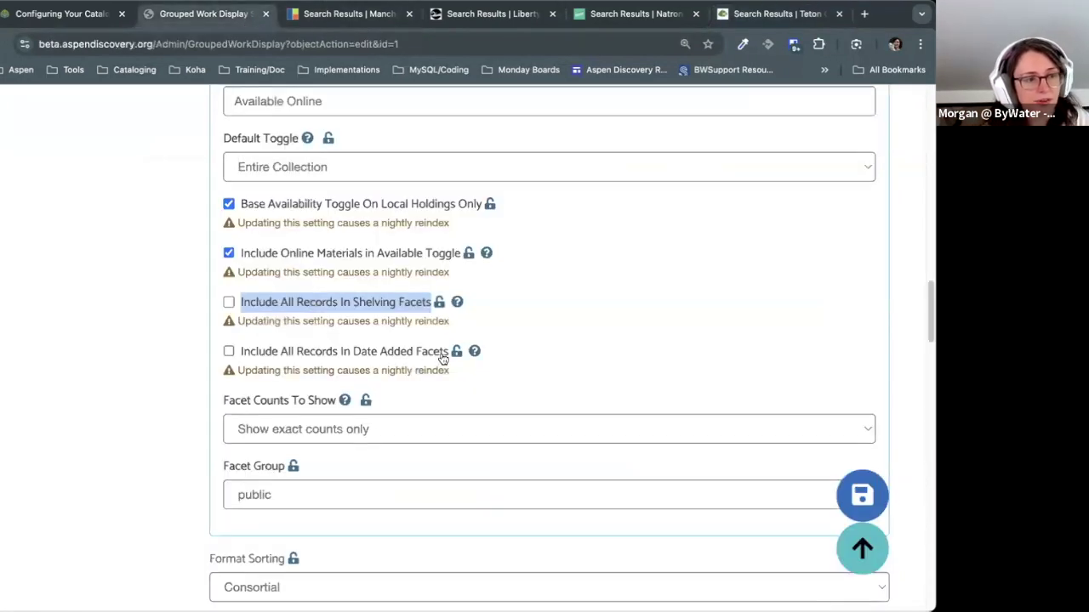
left_click_drag(448, 353, 239, 354)
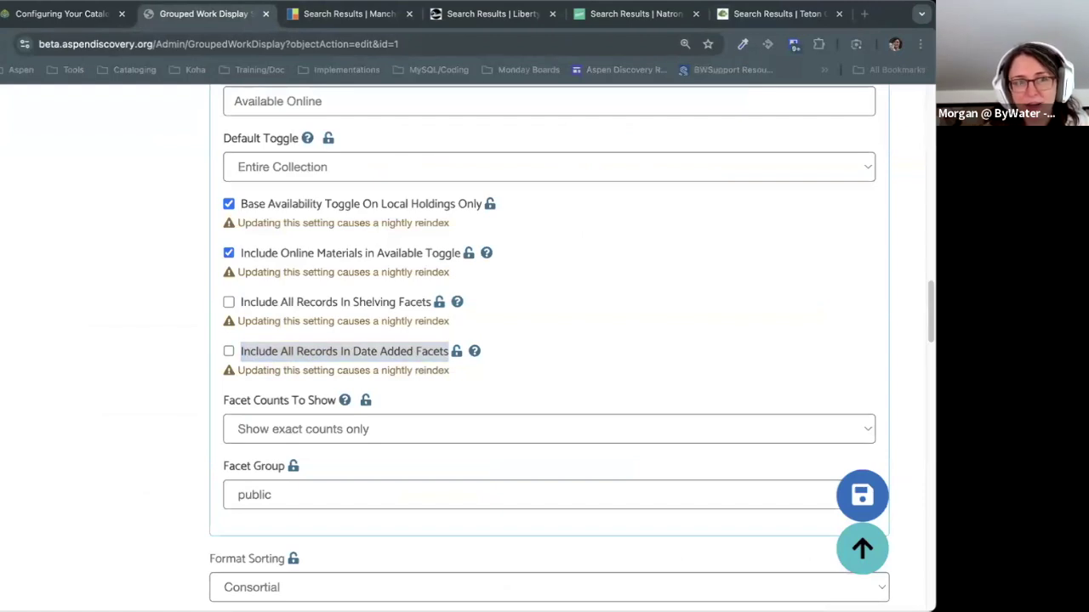
Step: Replace the Natrona County results with the pasted link to "mystery" books filtered to Added in the Last Month
left_click(672, 15)
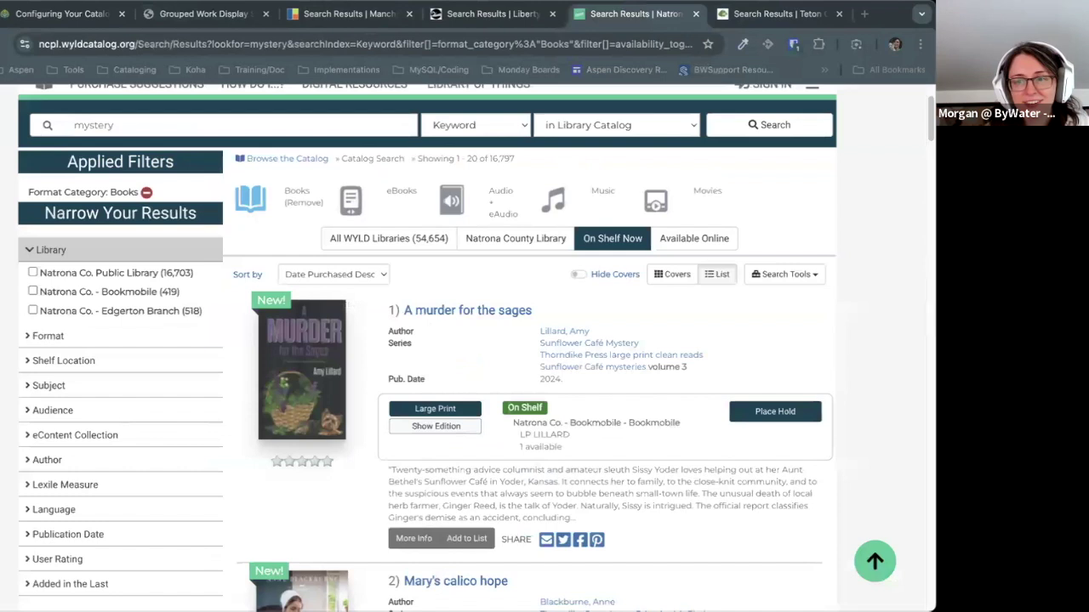
left_click(387, 43)
left_click(387, 43)
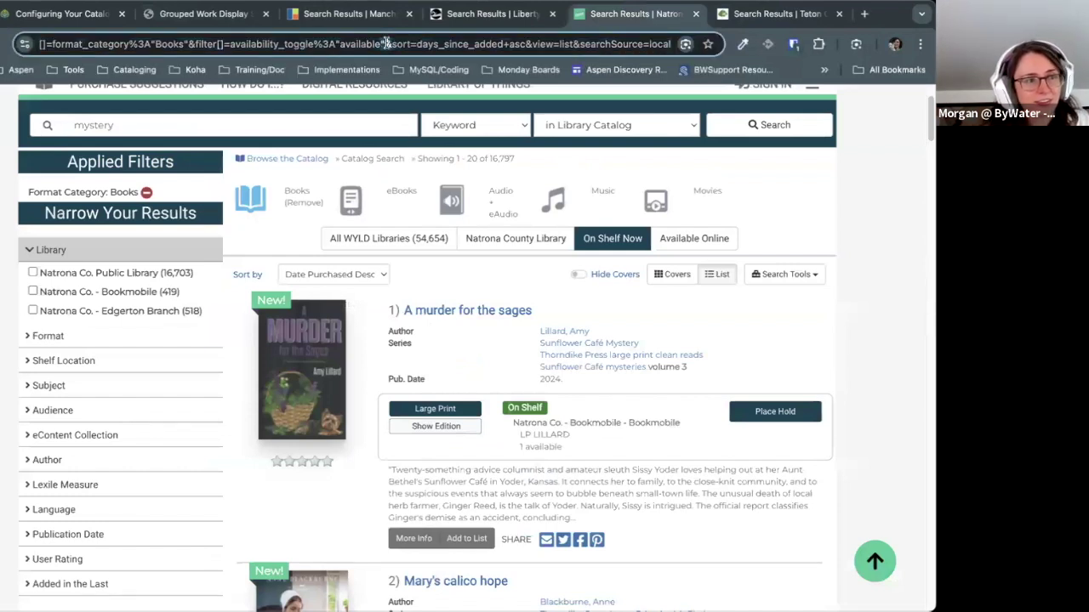
left_click(387, 43)
key("ctrl+v")
key("Return")
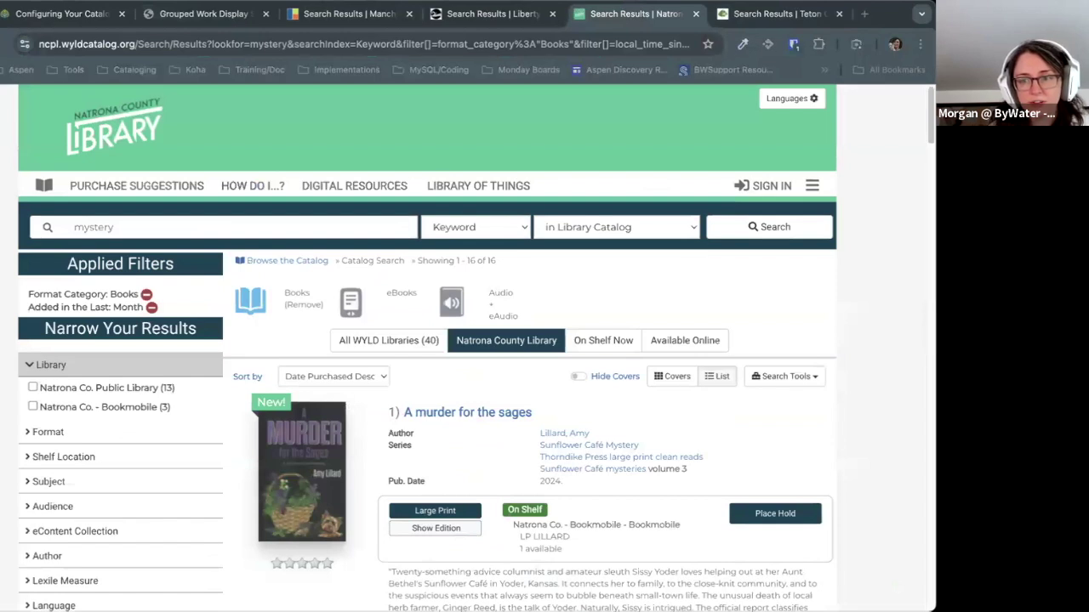
Step: Replace the Teton County results with the pasted link to "mystery" books filtered to Added in the Last Month
left_click(759, 15)
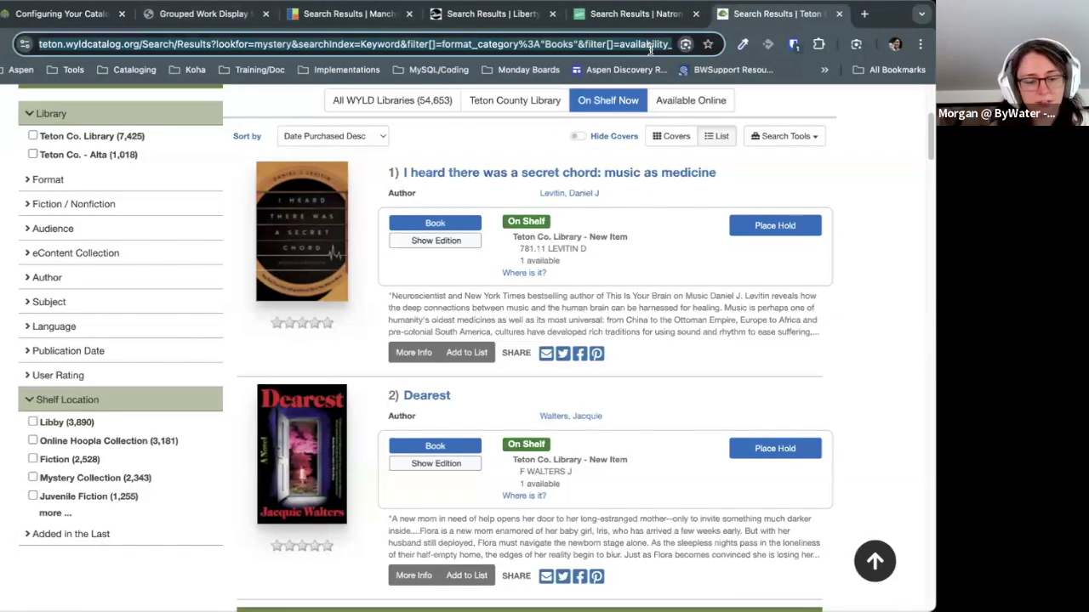
key("ctrl+v")
key("Return")
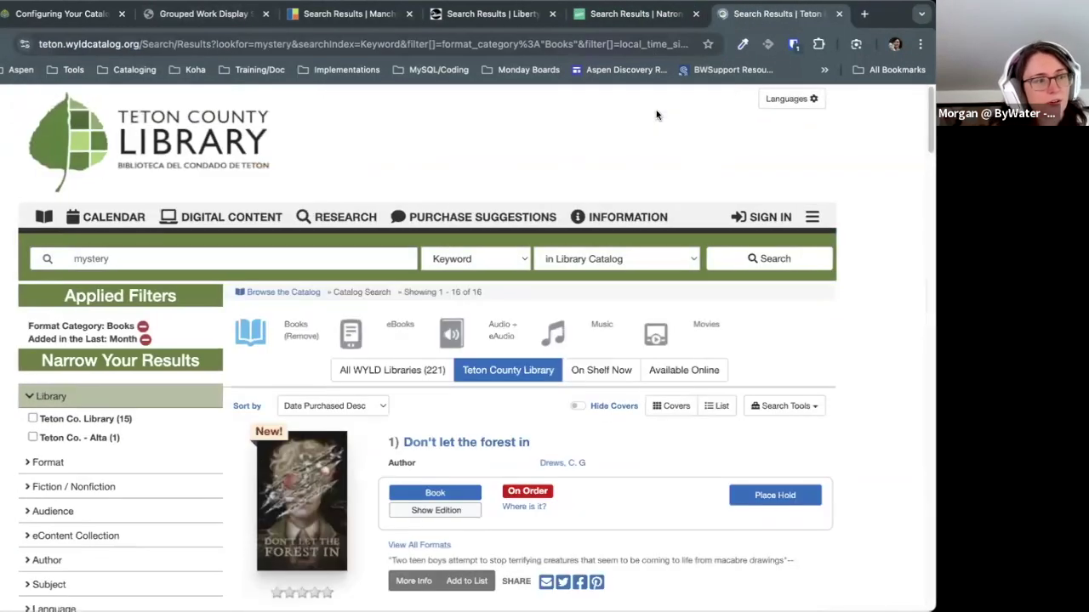
Step: Return to the Natrona County results, highlight the Added in the Last: Month filter, and examine the availability of the first titles
left_click(657, 15)
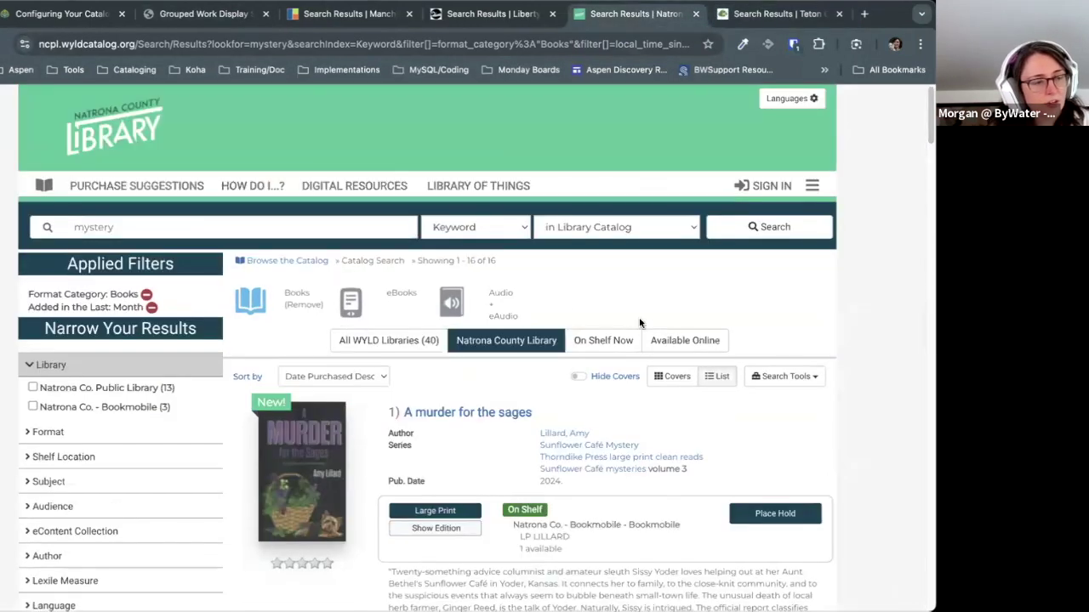
left_click_drag(29, 293, 189, 310)
double_click(117, 227)
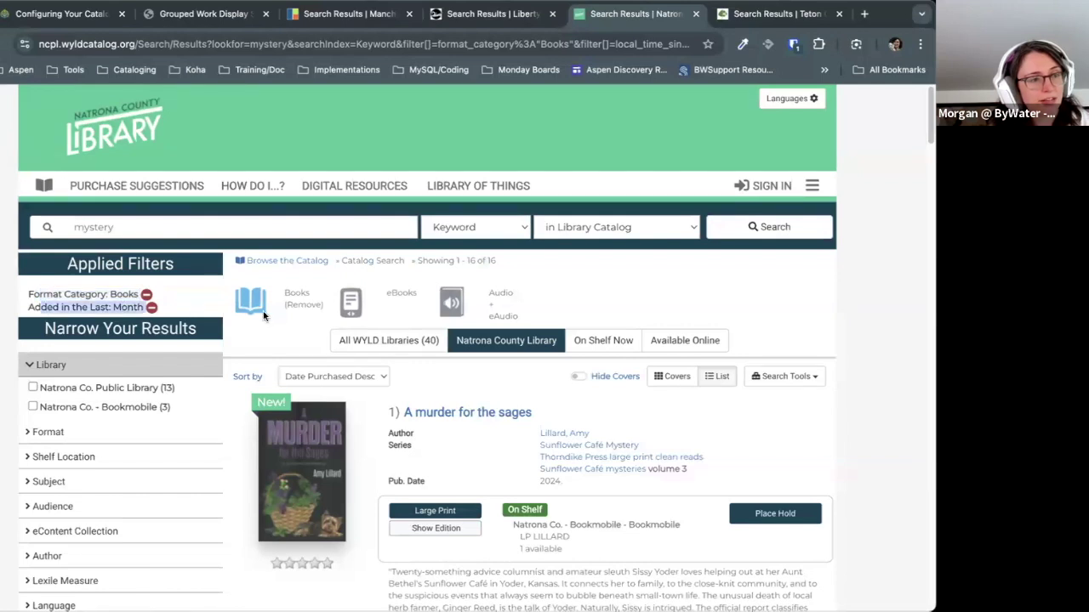
scroll(689, 307, "down", 2)
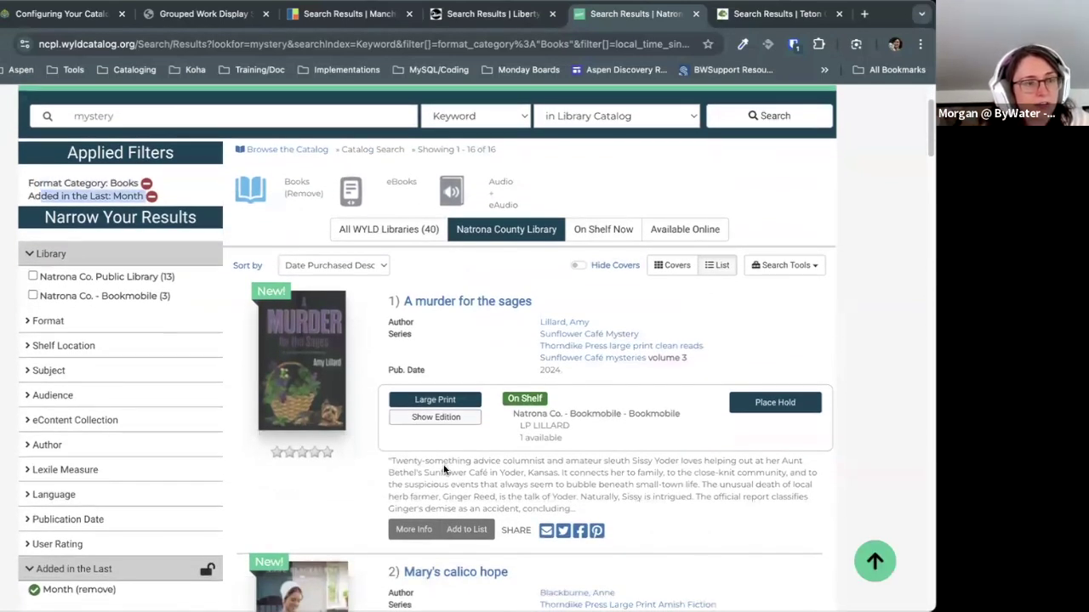
scroll(85, 582, "down", 1)
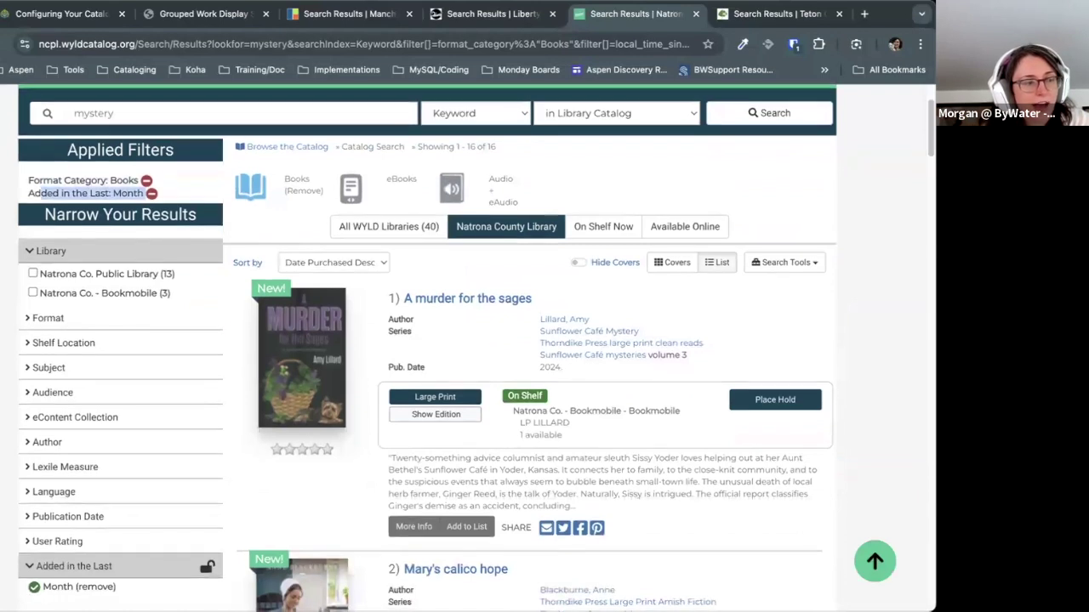
scroll(117, 532, "down", 1)
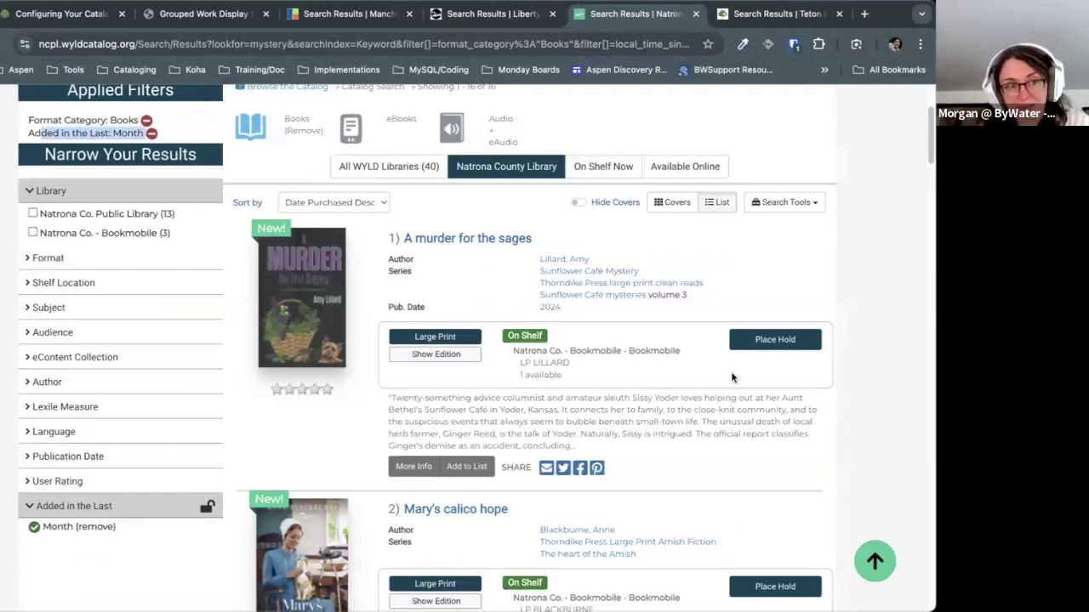
scroll(397, 340, "up", 2)
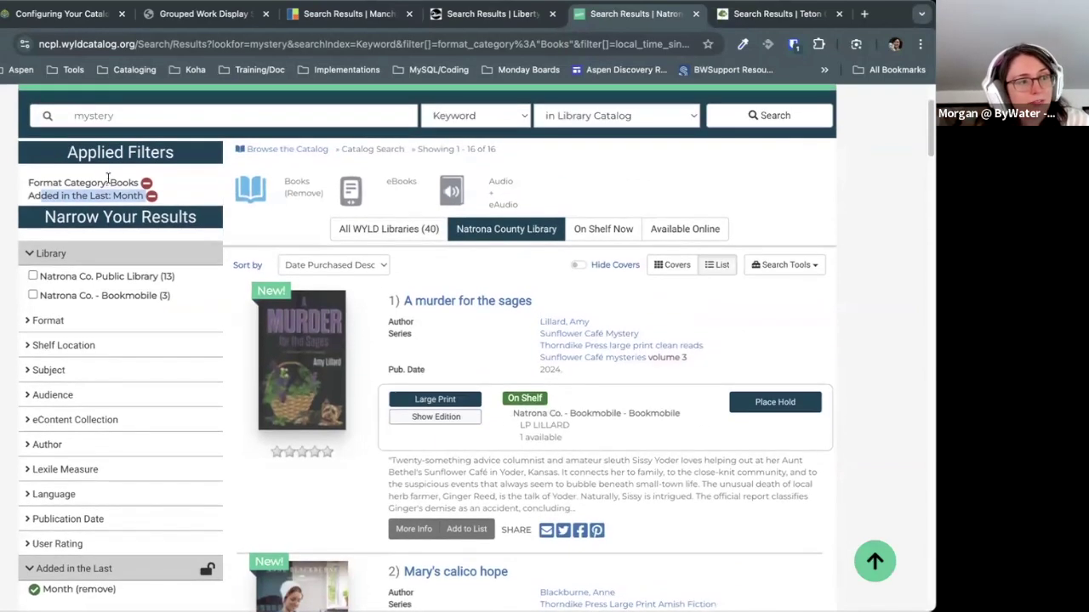
left_click(213, 423)
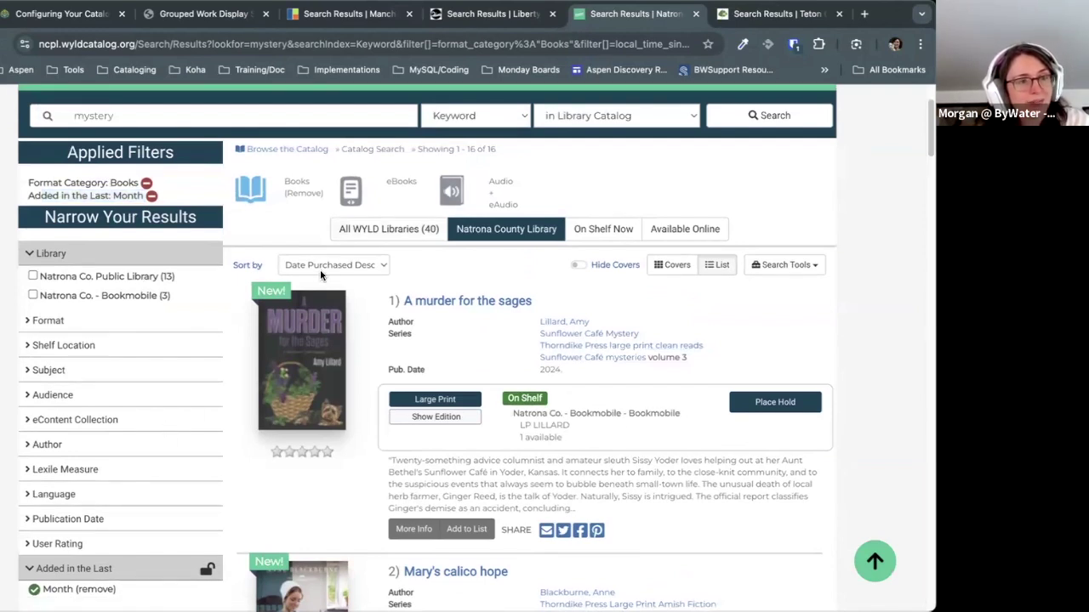
Step: Examine the Teton County titles added in the last month, highlighting the New Item copy details of "I heard there was a secret chord"
left_click(765, 17)
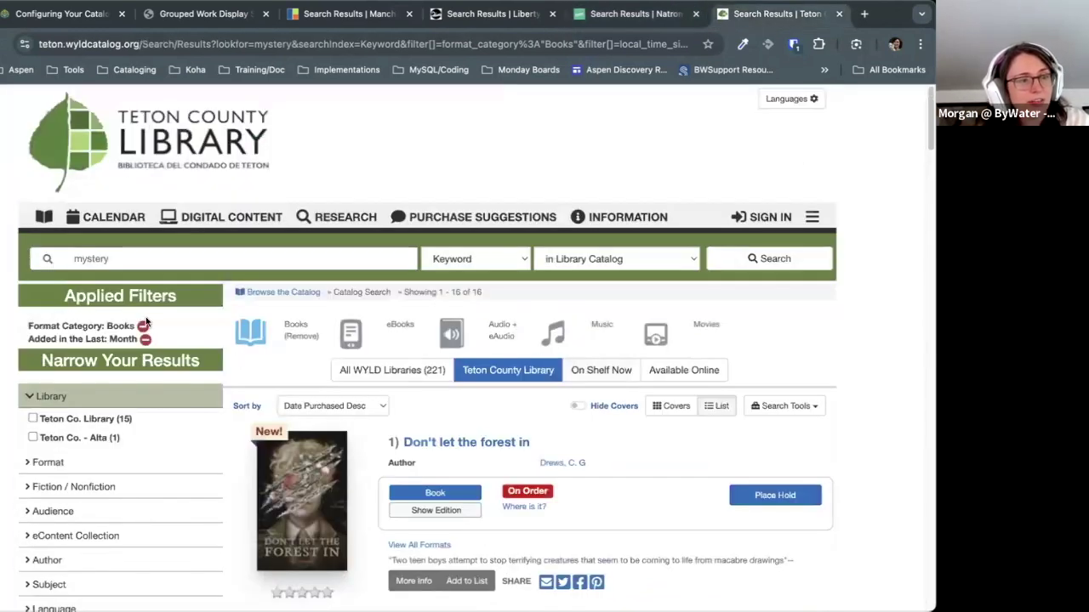
scroll(145, 322, "down", 1)
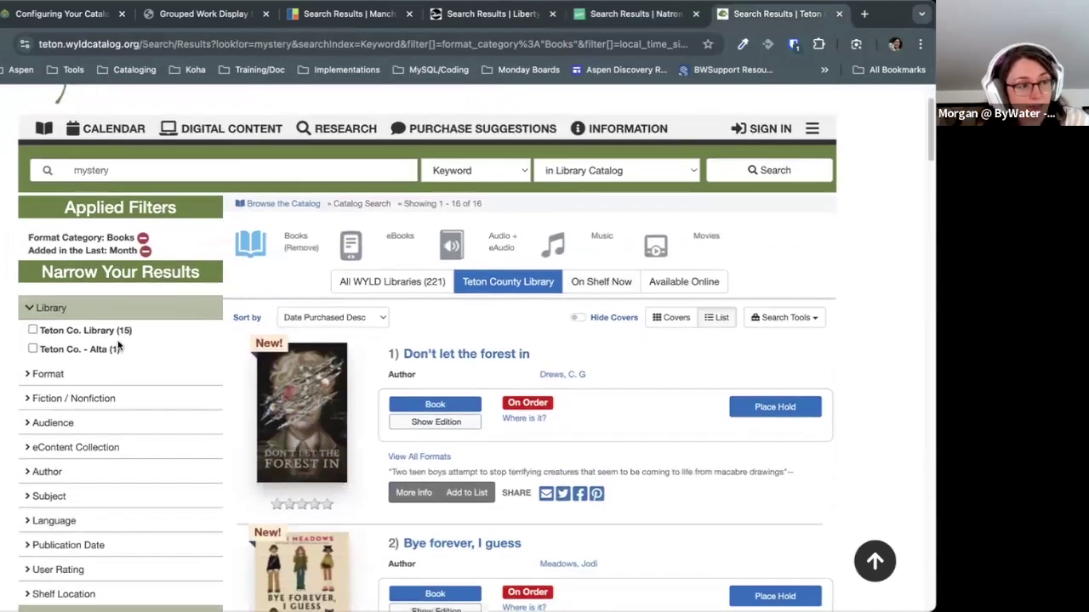
scroll(117, 347, "down", 1)
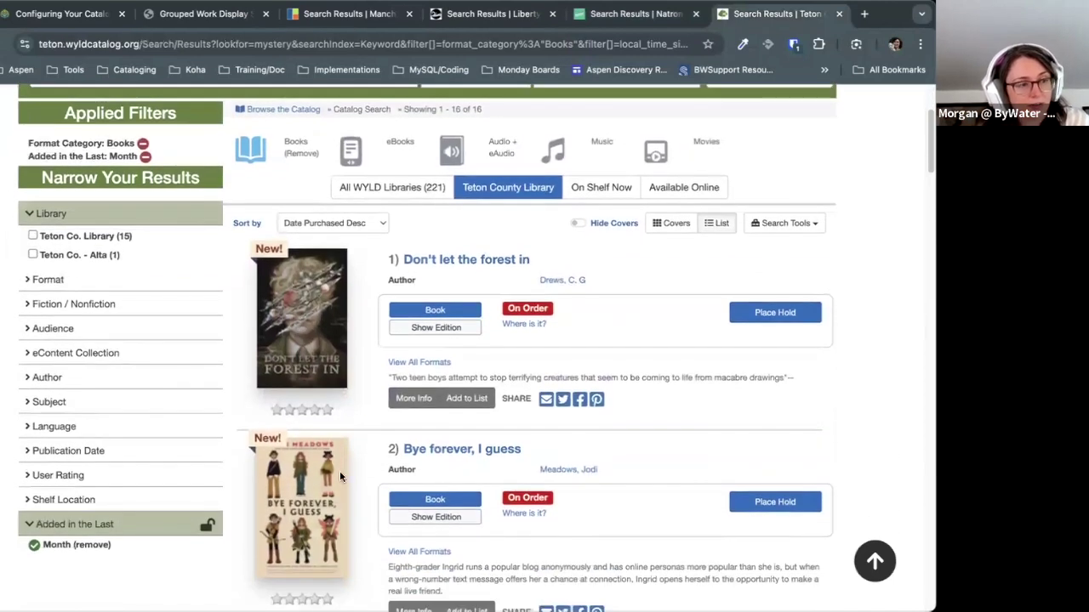
left_click_drag(930, 136, 712, 312)
left_click_drag(563, 277, 514, 248)
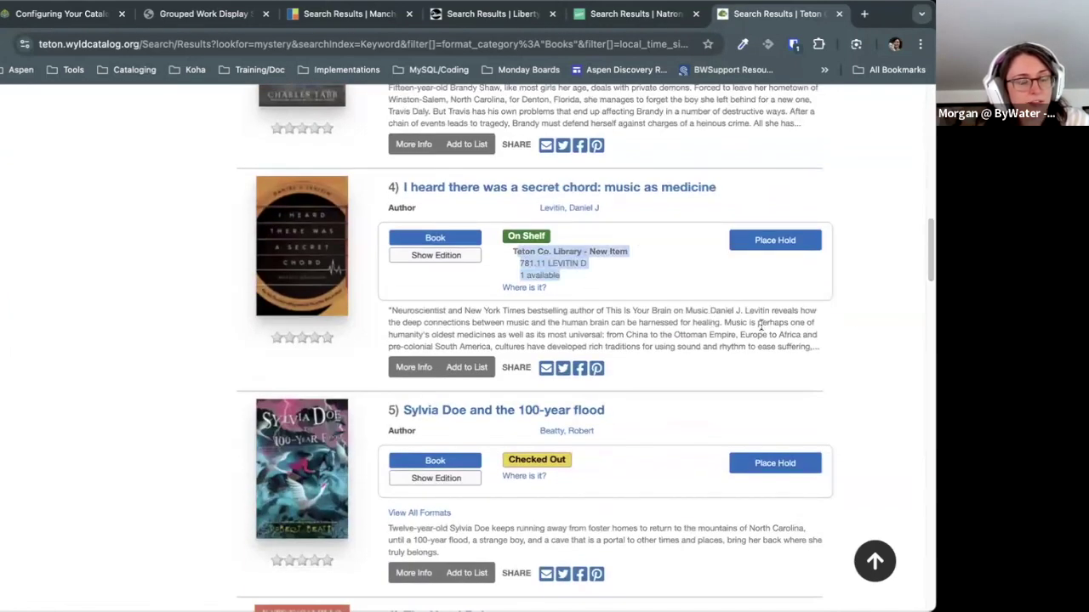
left_click(905, 305)
left_click_drag(926, 252, 927, 93)
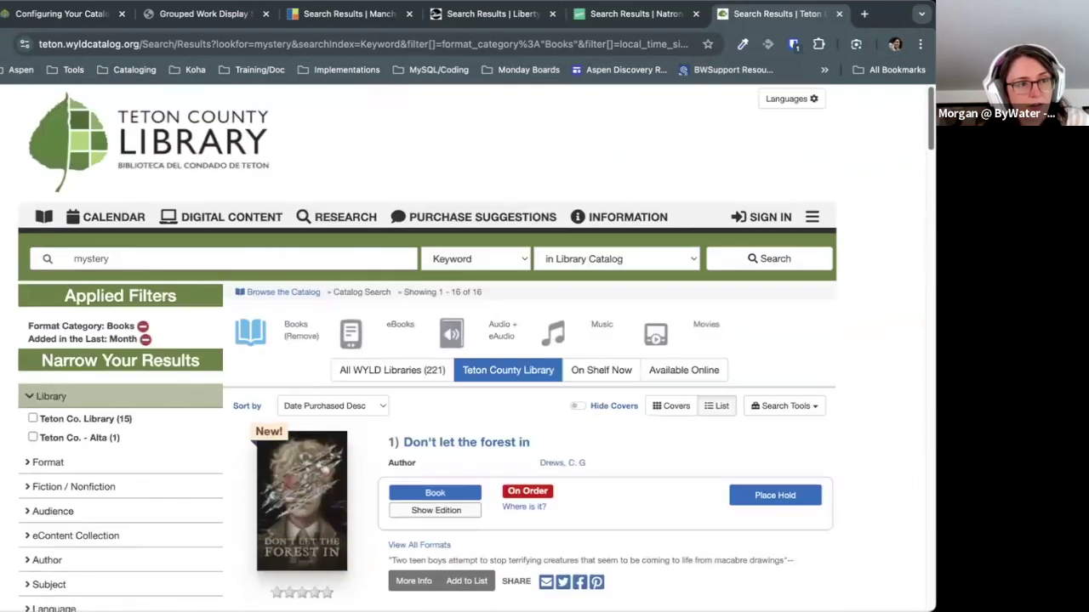
Step: In the Grouped Work Display settings, disable Include All Records In Date Added Facets and highlight its label
left_click(203, 14)
left_click(228, 351)
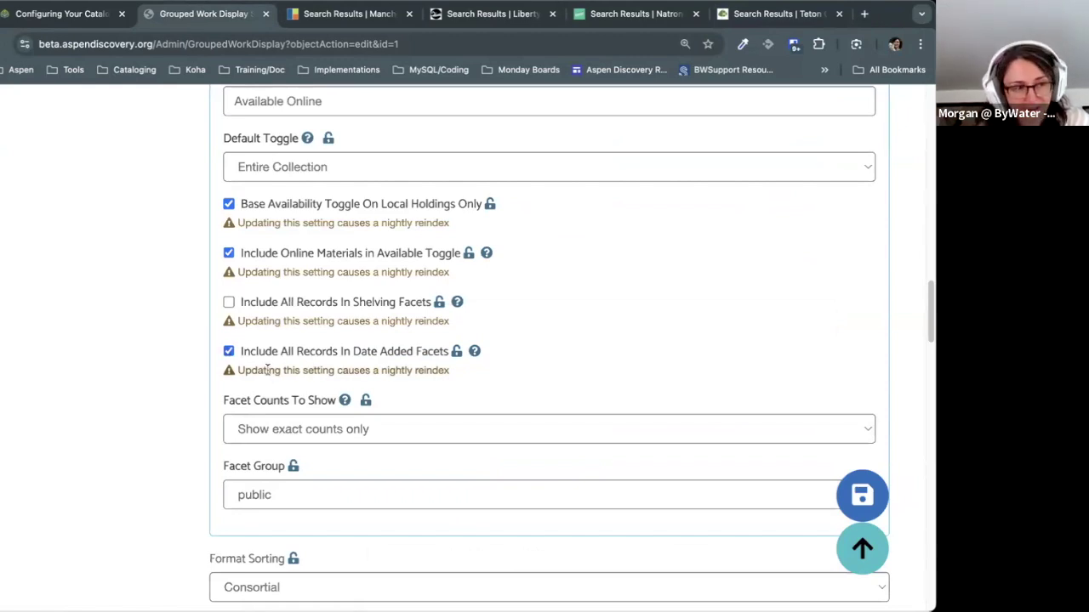
left_click(229, 351)
left_click_drag(241, 352, 445, 365)
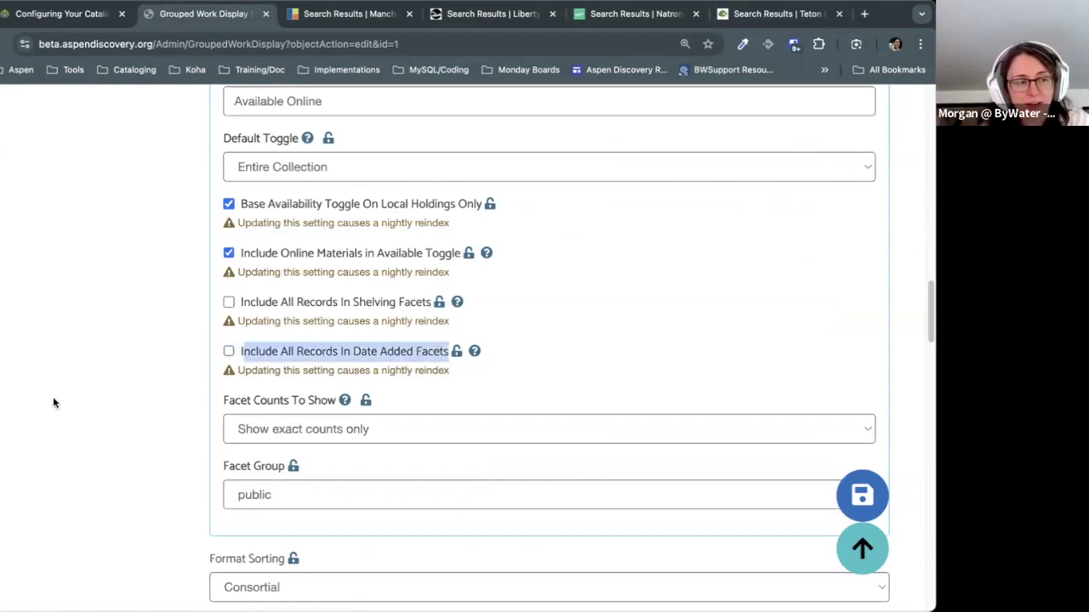
left_click(239, 362)
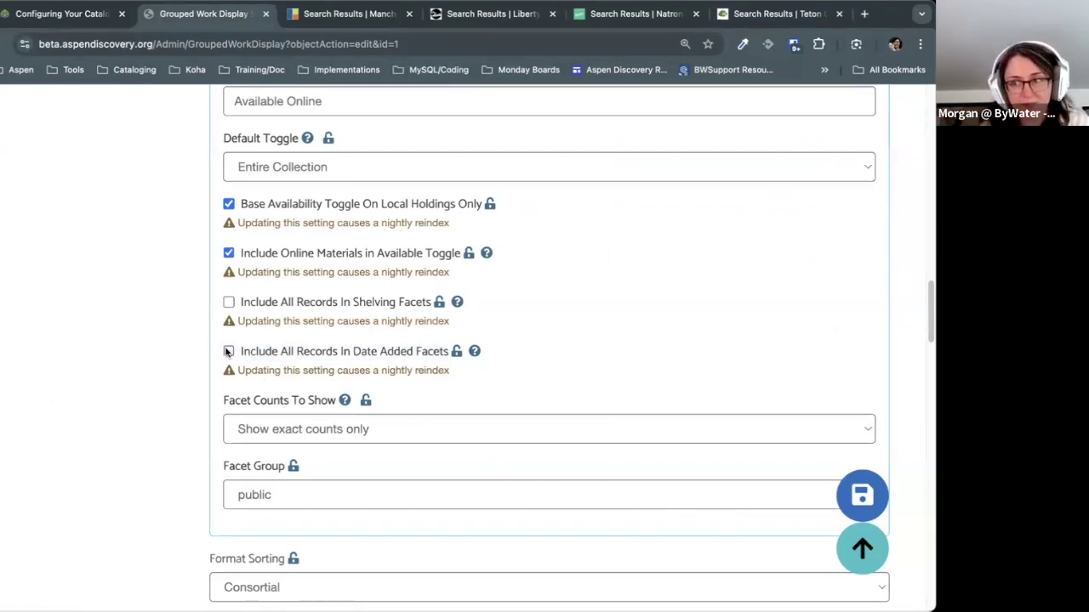
Step: Highlight the Facet Counts To Show setting and view its available options without changing the selection
scroll(781, 340, "down", 1)
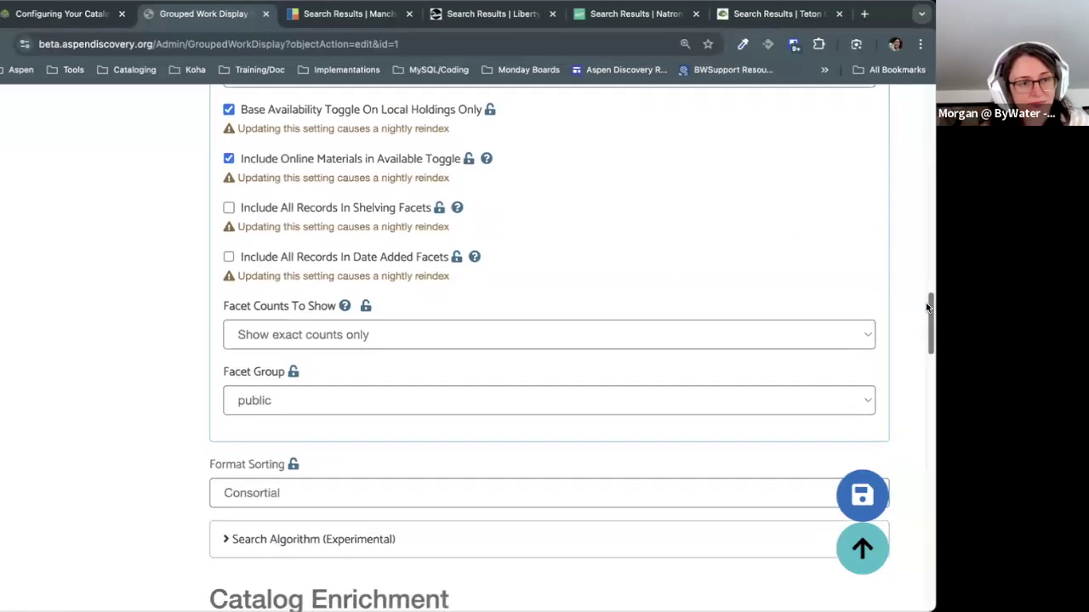
scroll(929, 329, "down", 2)
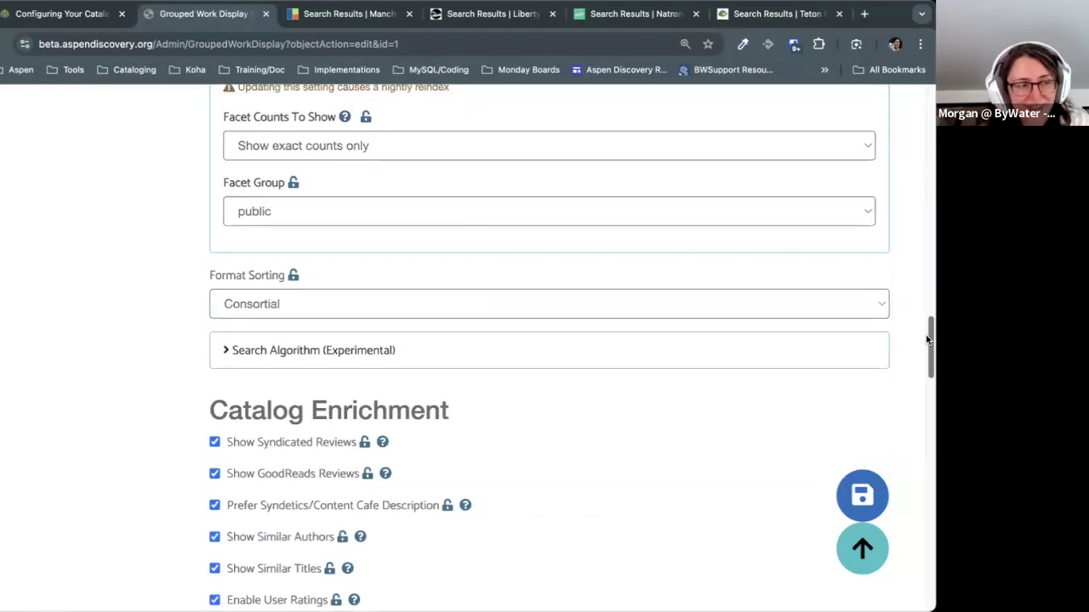
left_click_drag(927, 340, 925, 312)
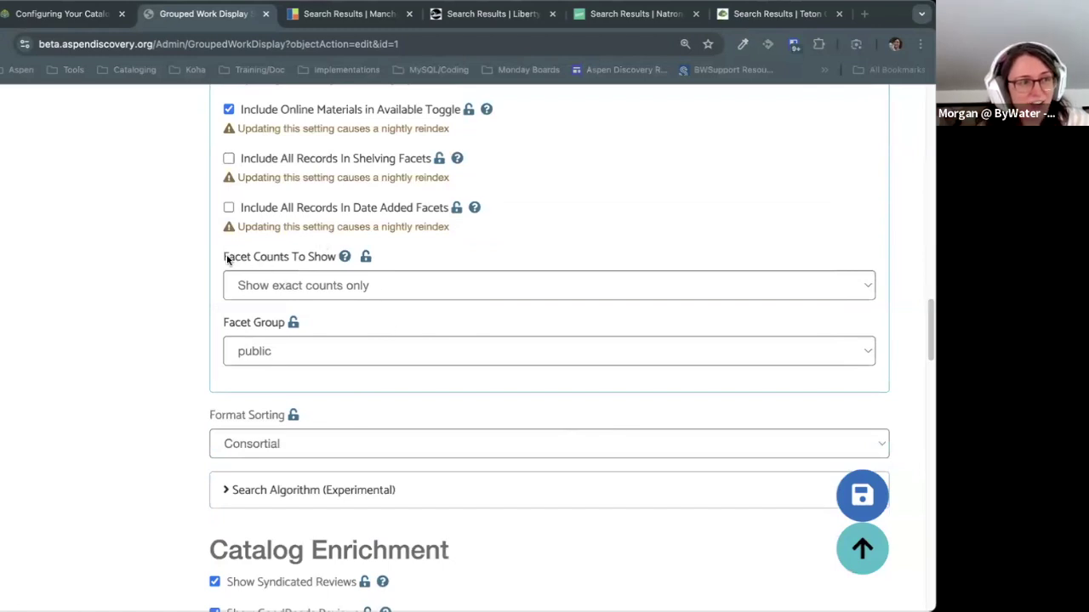
left_click(317, 259)
left_click_drag(336, 261, 223, 260)
left_click(300, 326)
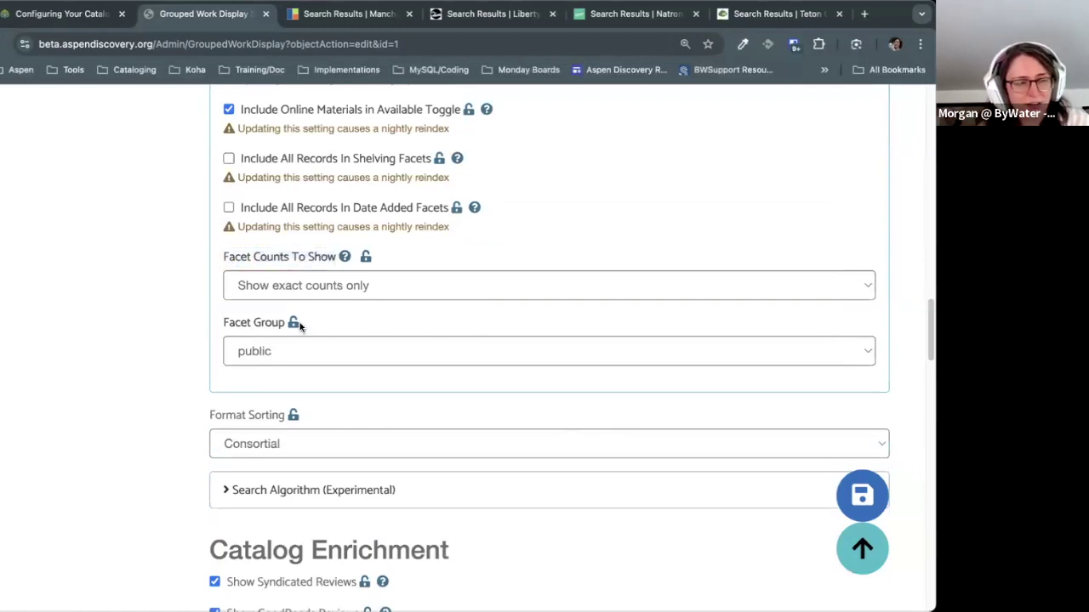
left_click(409, 288)
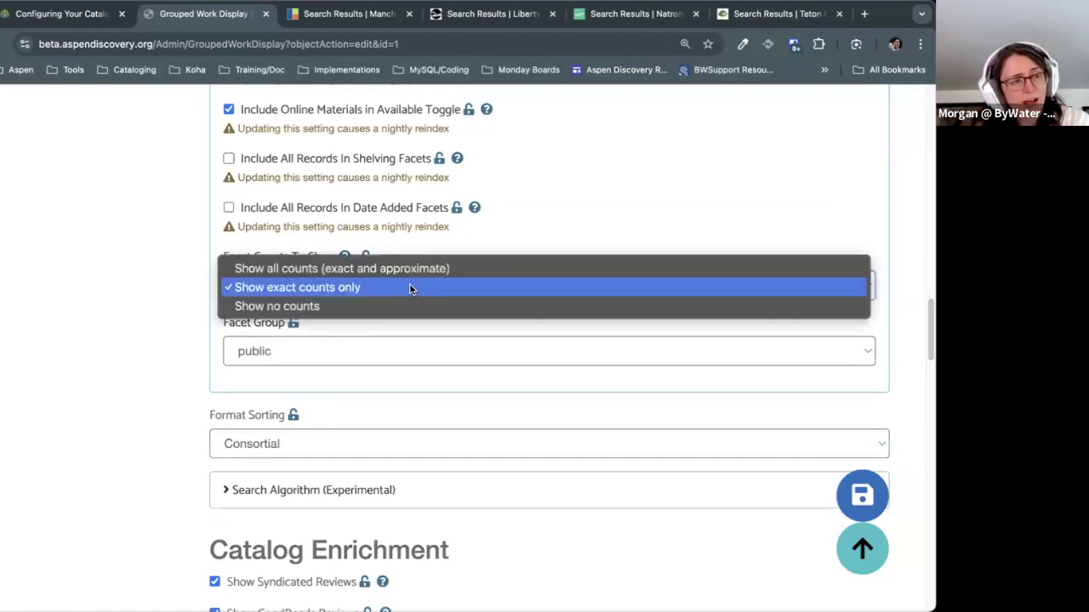
left_click(209, 313)
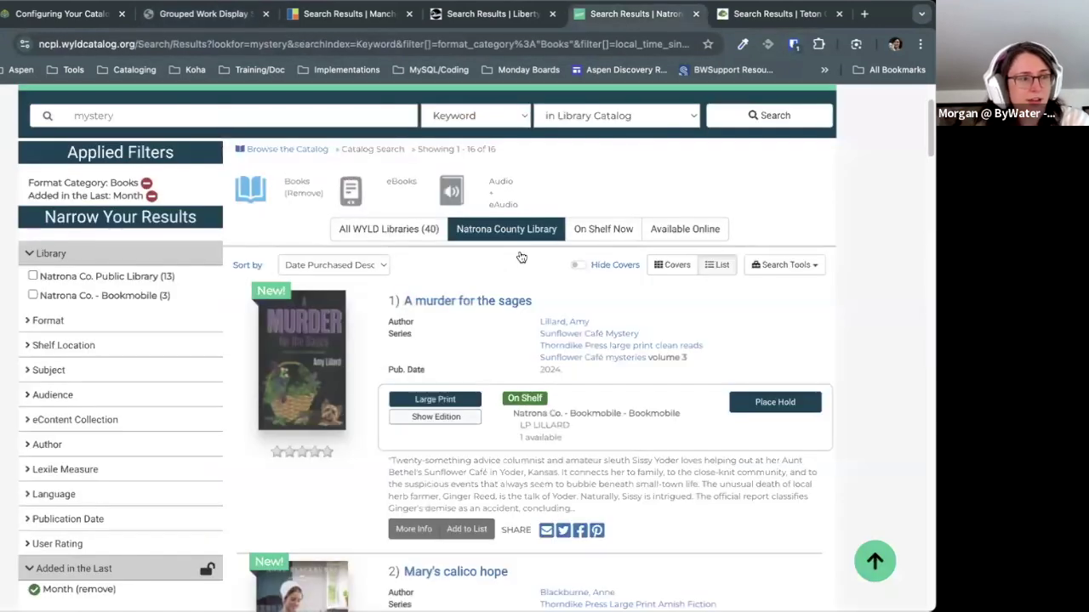
Step: Expand the Subject and Shelf Location facets in the Natrona County results and highlight the count beside Libby
left_click(629, 17)
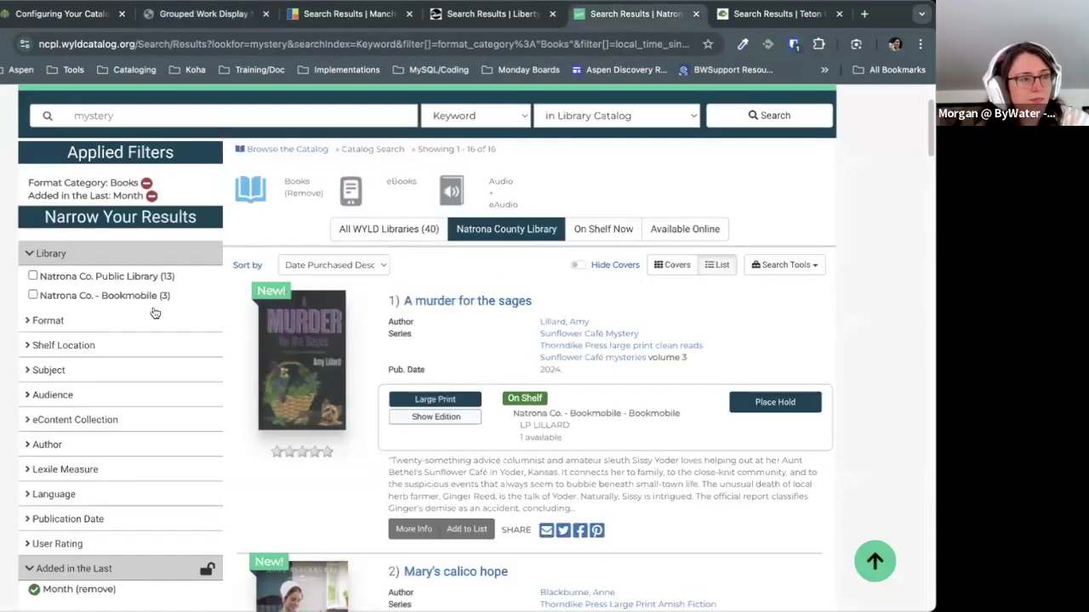
left_click(129, 367)
left_click(124, 348)
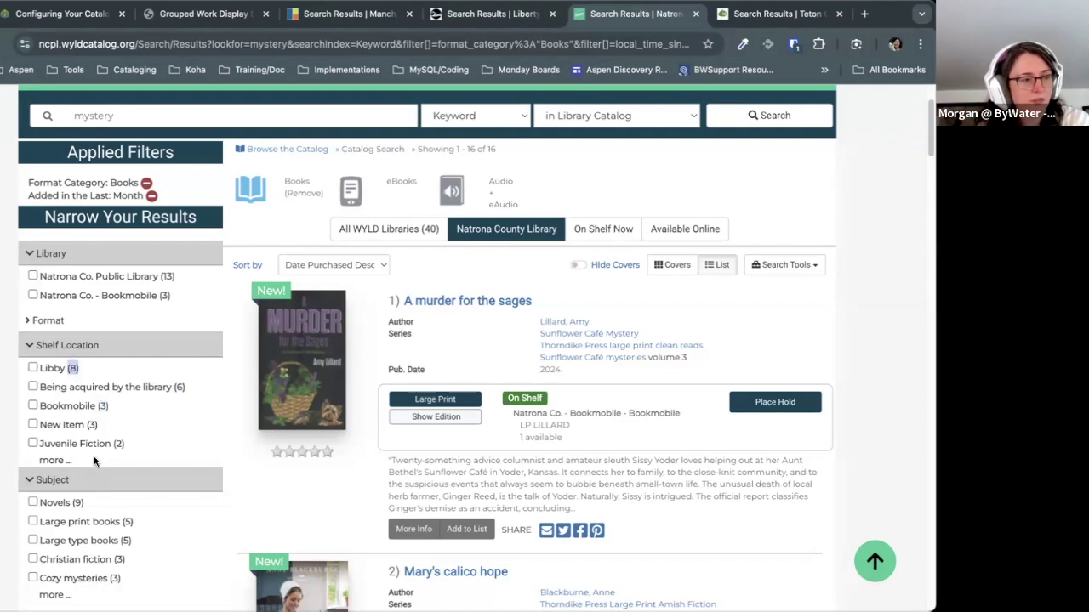
scroll(109, 437, "down", 1)
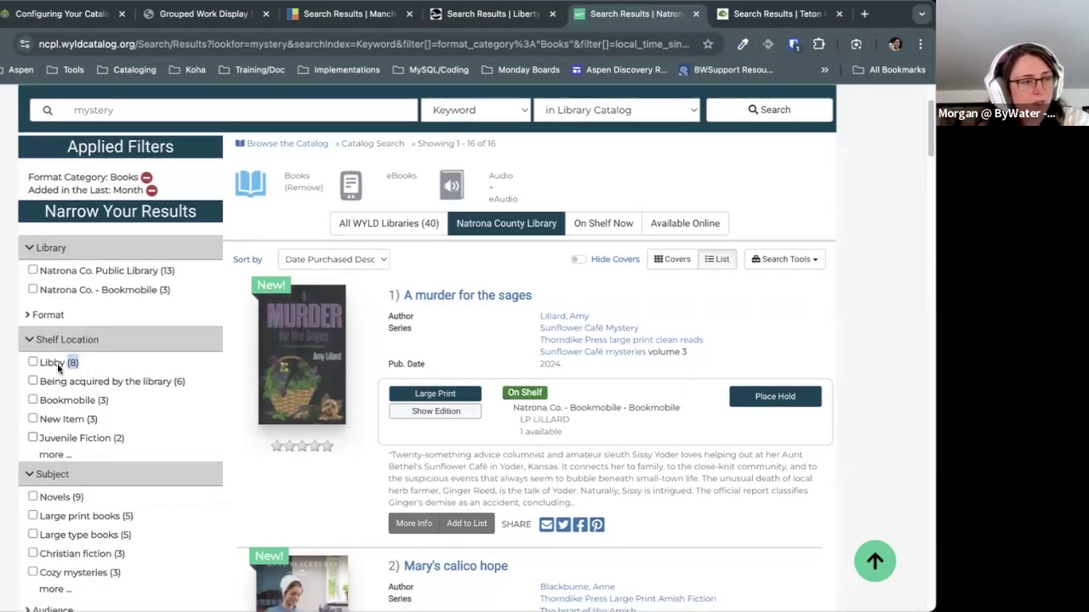
left_click(800, 14)
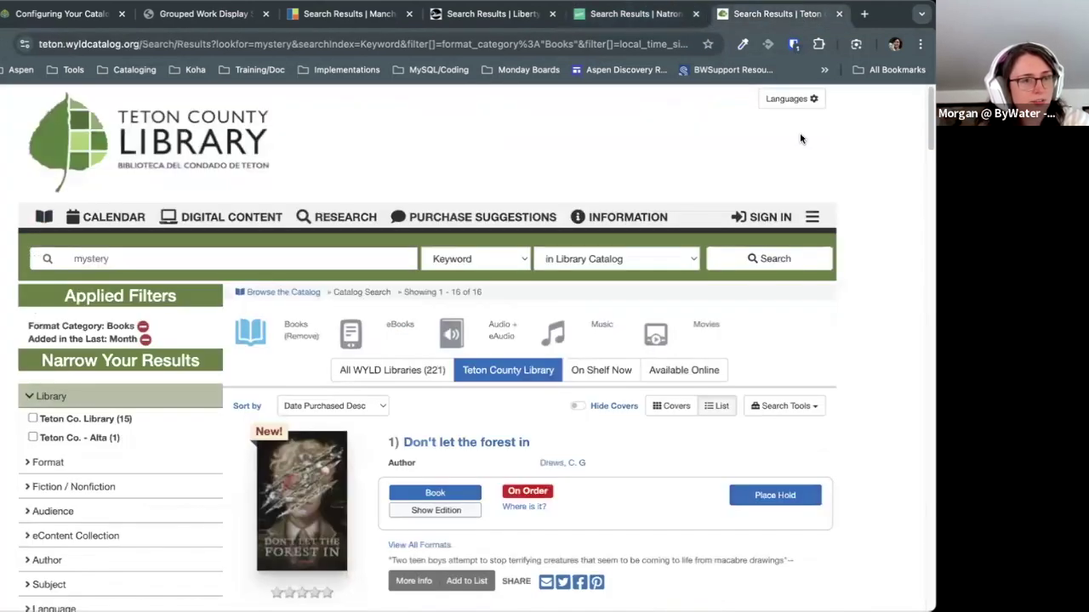
scroll(797, 146, "down", 1)
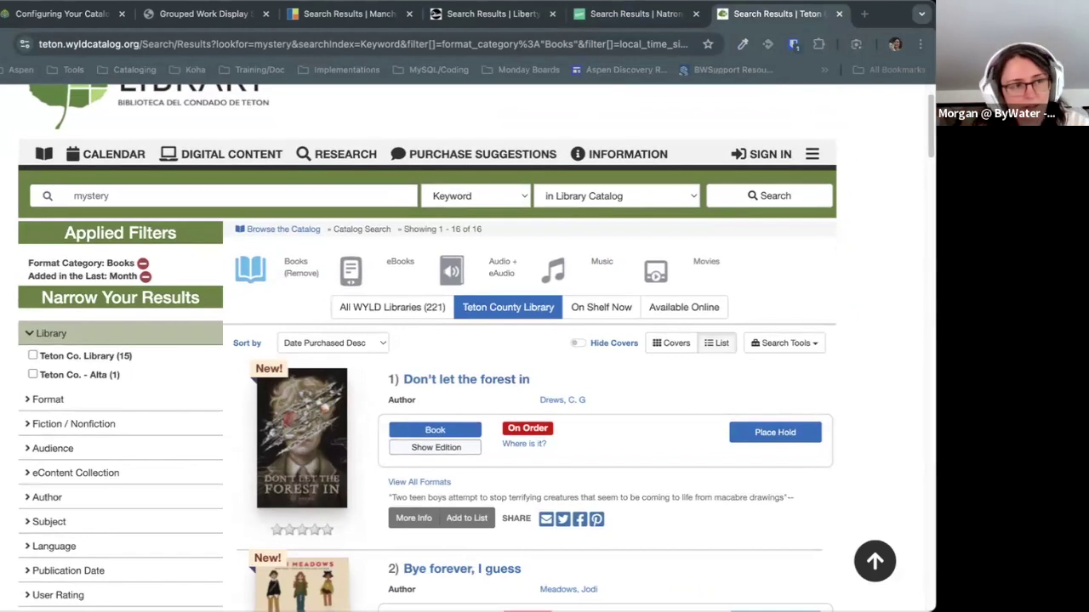
left_click(442, 43)
type("https://lincoln.wyldcatalog.org/")
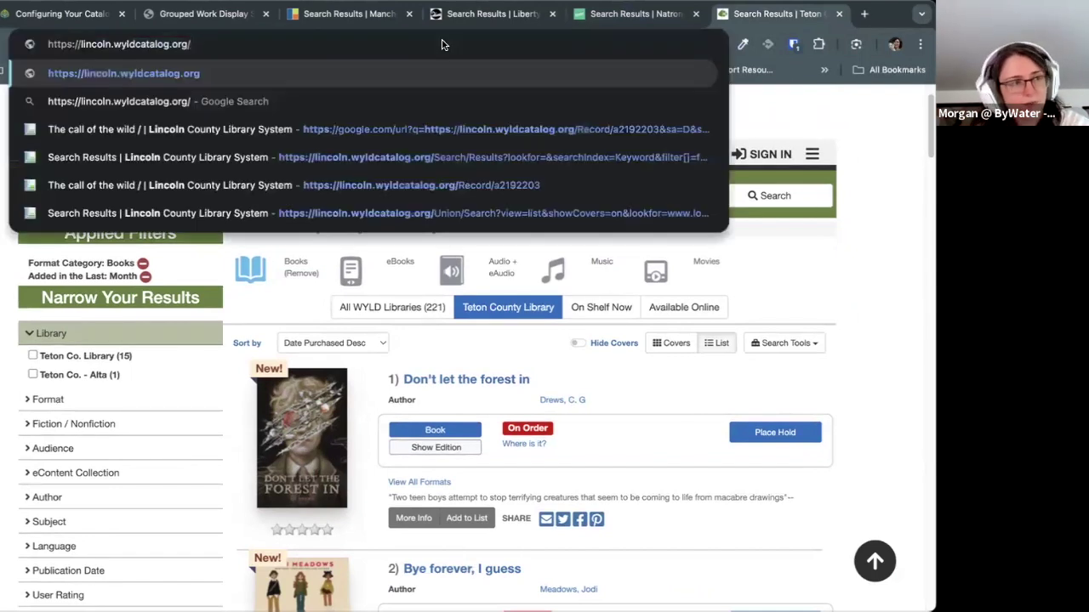
key("Return")
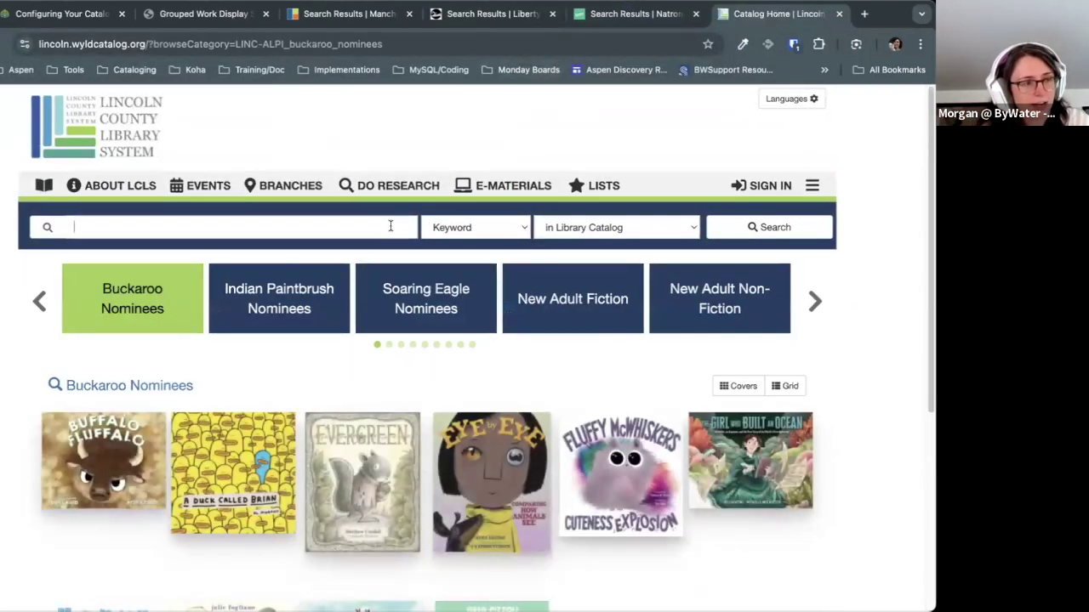
type("mystery")
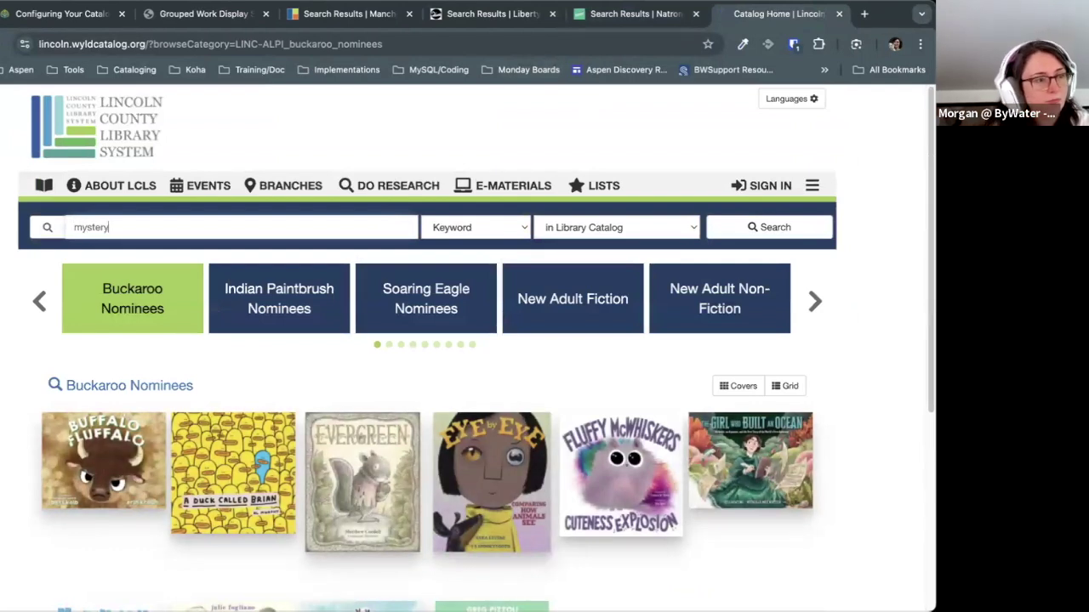
key("Return")
Step: Expand the eContent Collection facet in the Lincoln County "mystery" results and examine the counts shown beside the facet values
scroll(118, 432, "down", 1)
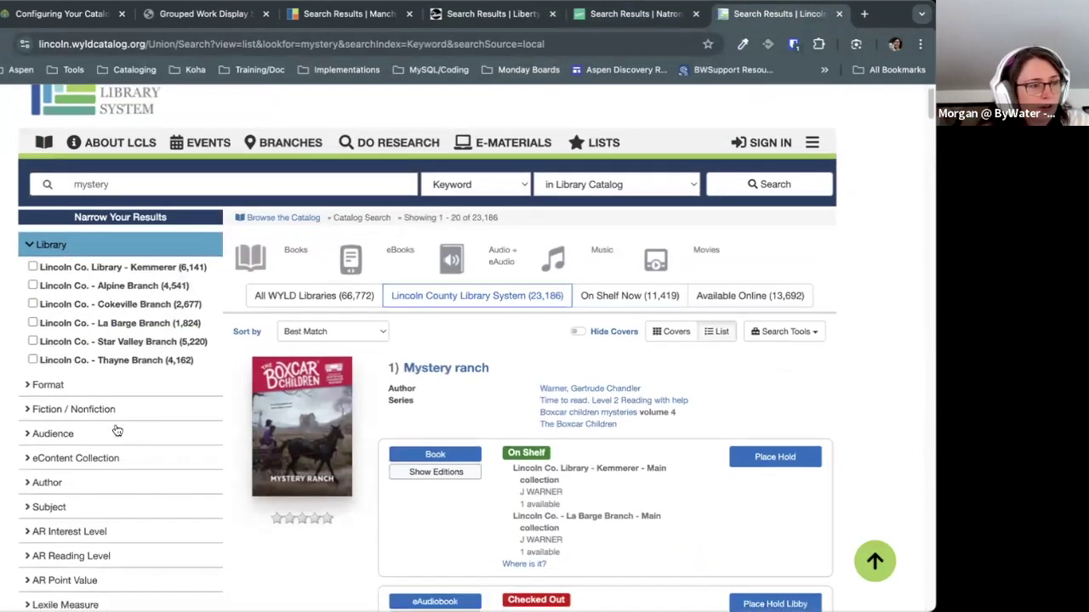
left_click(88, 451)
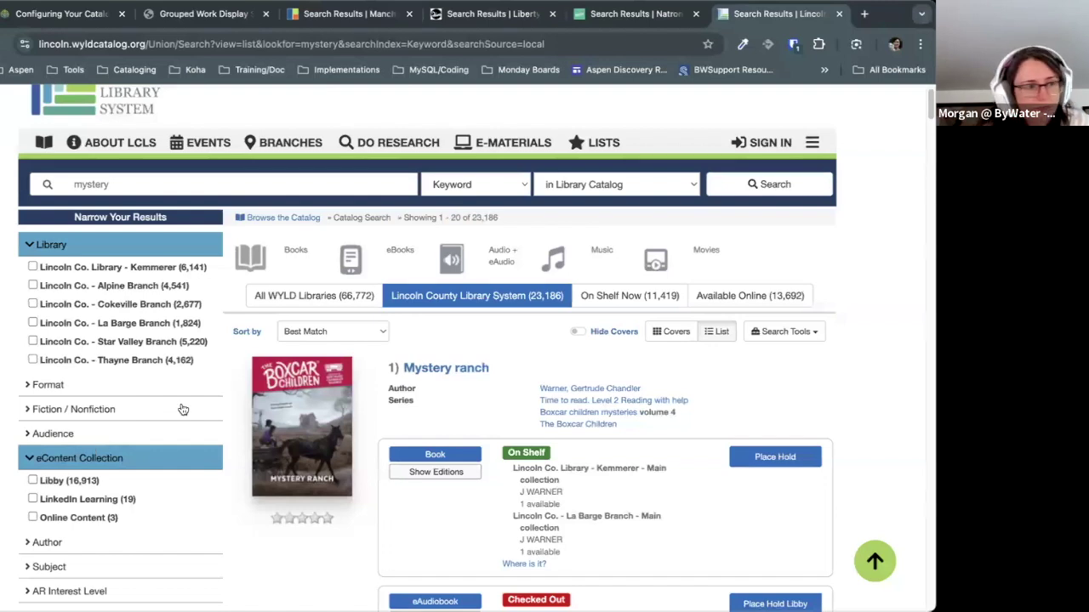
scroll(182, 408, "down", 3)
scroll(179, 403, "down", 4)
scroll(176, 383, "up", 7)
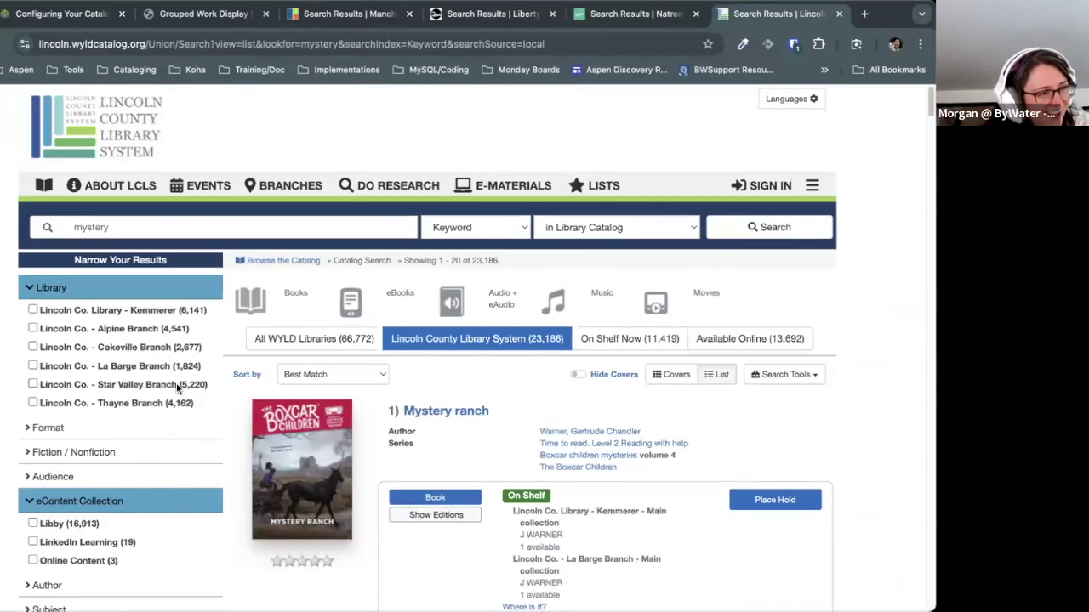
scroll(177, 383, "down", 3)
scroll(176, 388, "down", 1)
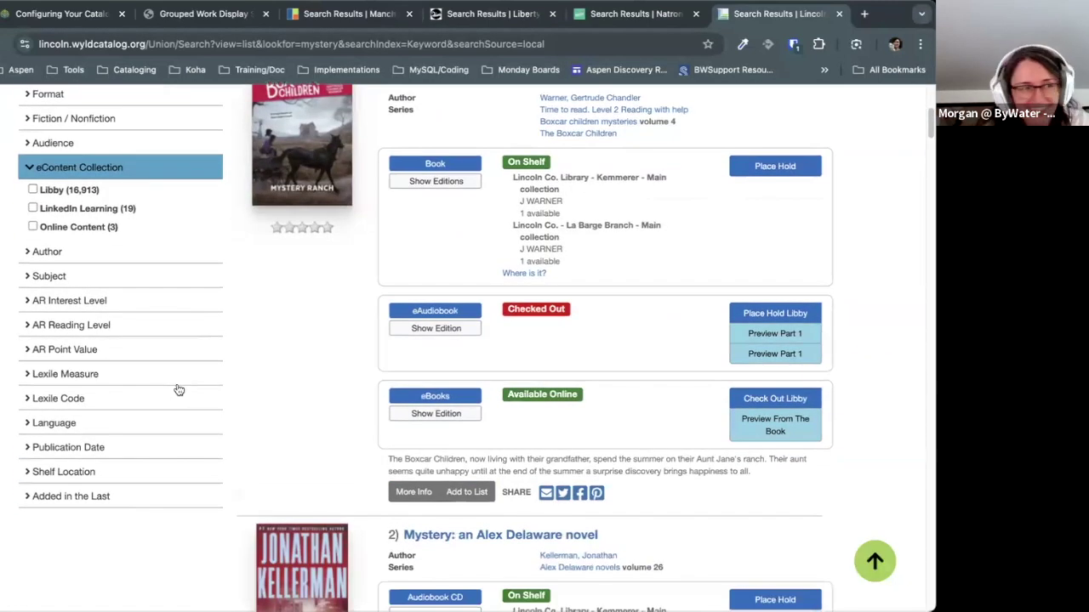
Step: Expand the AR Point Value, AR Reading Level, AR Interest Level and Subject facets in the Lincoln County "mystery" results
left_click(151, 357)
left_click(118, 326)
left_click(118, 304)
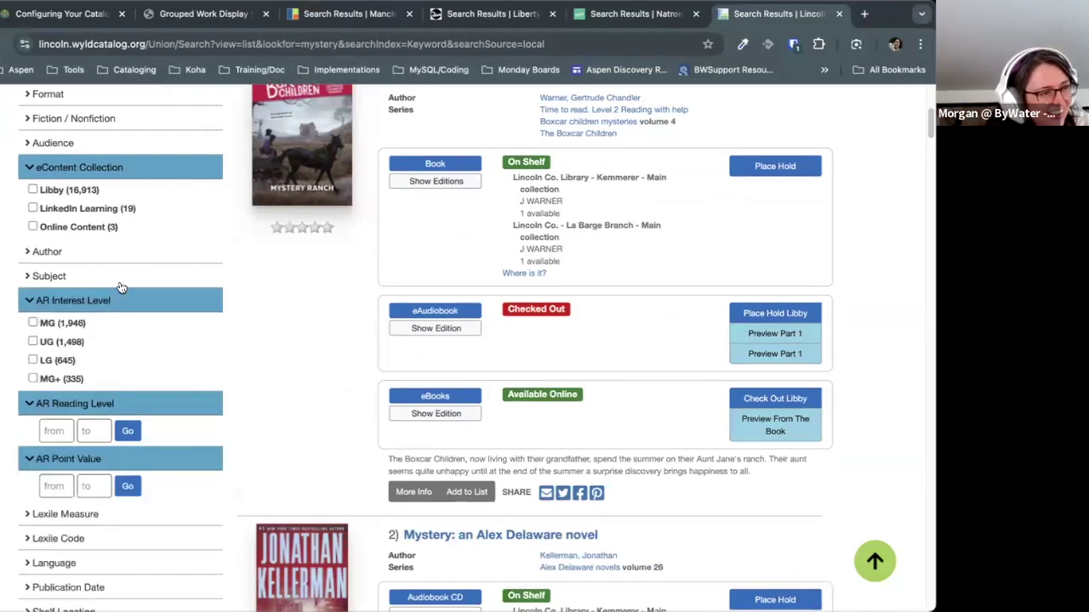
left_click(121, 279)
Step: Highlight the count beside Lincoln Co. Library - Kemmerer in the Library facet
scroll(175, 383, "up", 5)
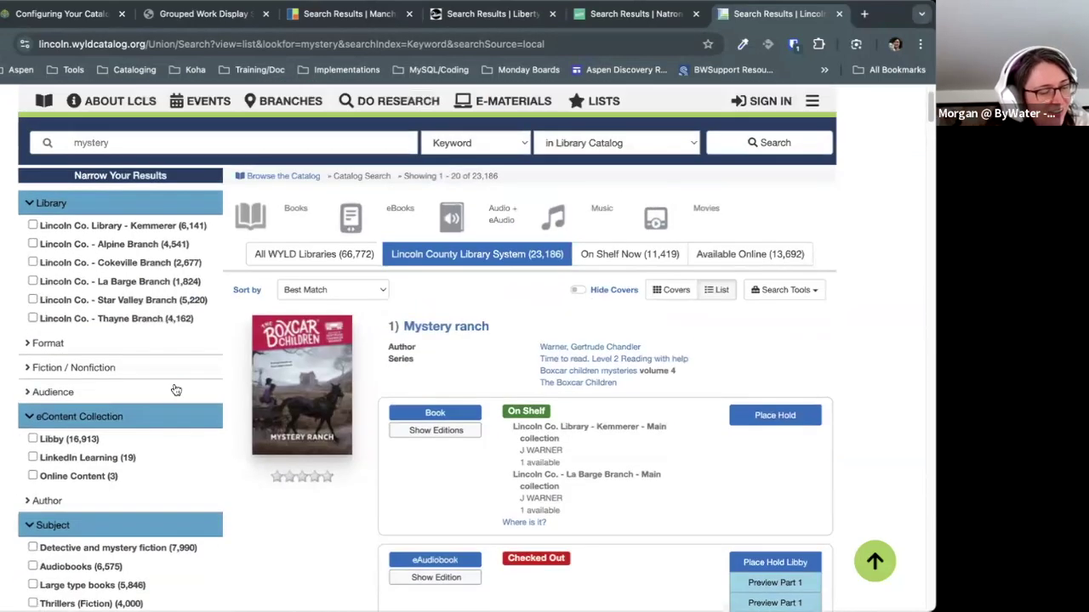
scroll(176, 378, "up", 1)
left_click_drag(212, 271, 180, 271)
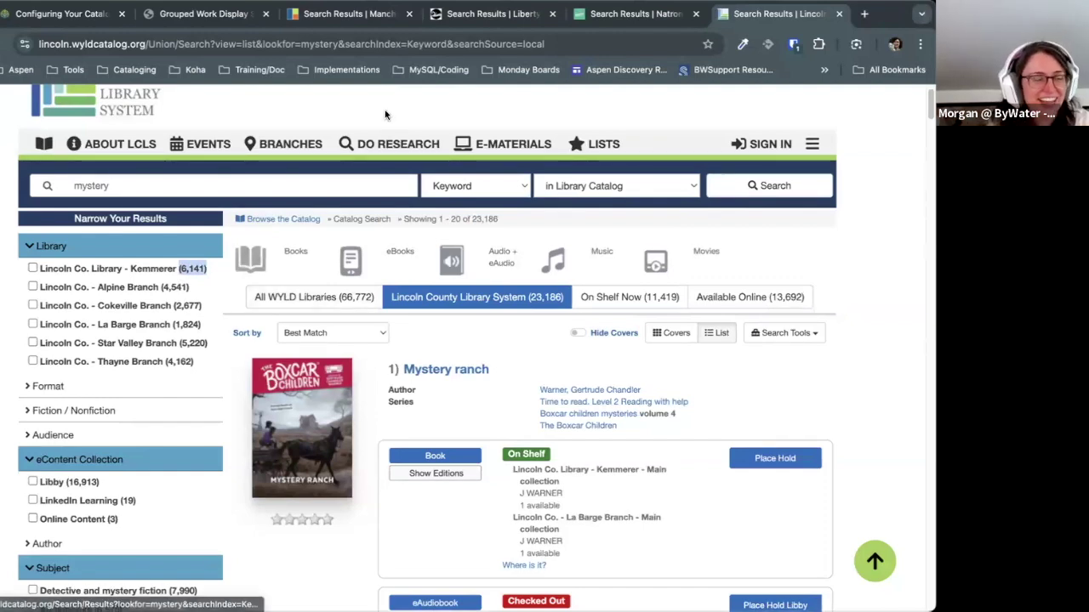
Step: Return to the Grouped Work Display settings and review the Facet Counts To Show options, keeping the current selection
left_click(199, 20)
left_click(414, 372)
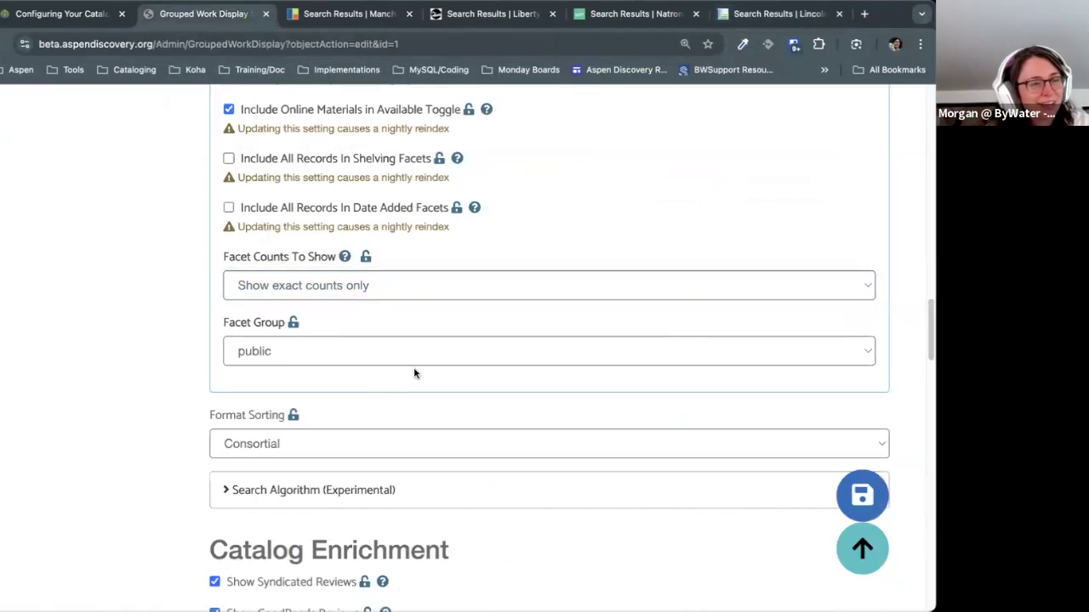
left_click(340, 285)
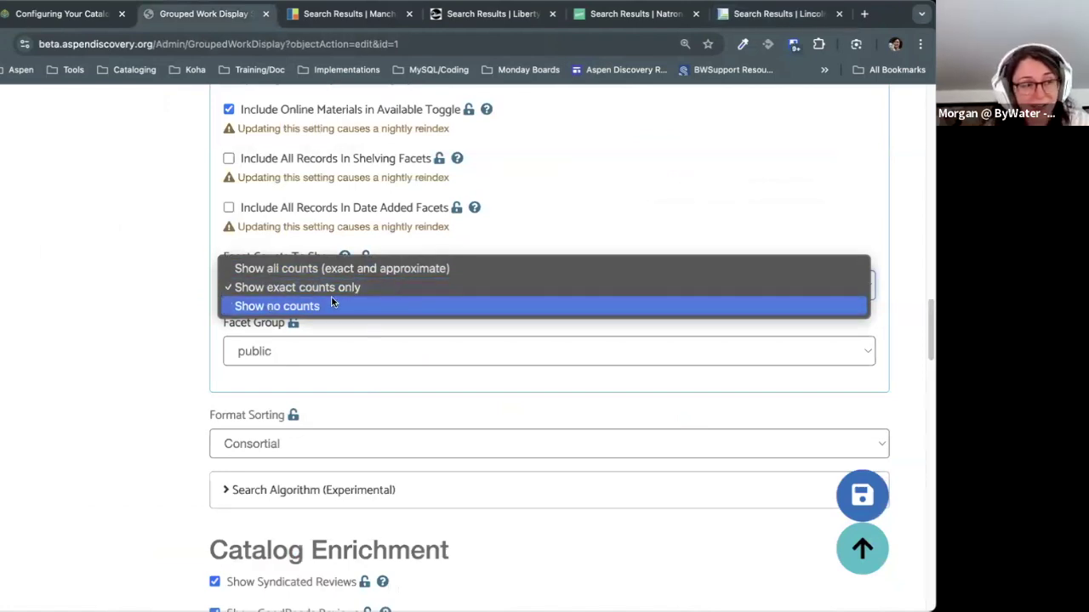
left_click(161, 323)
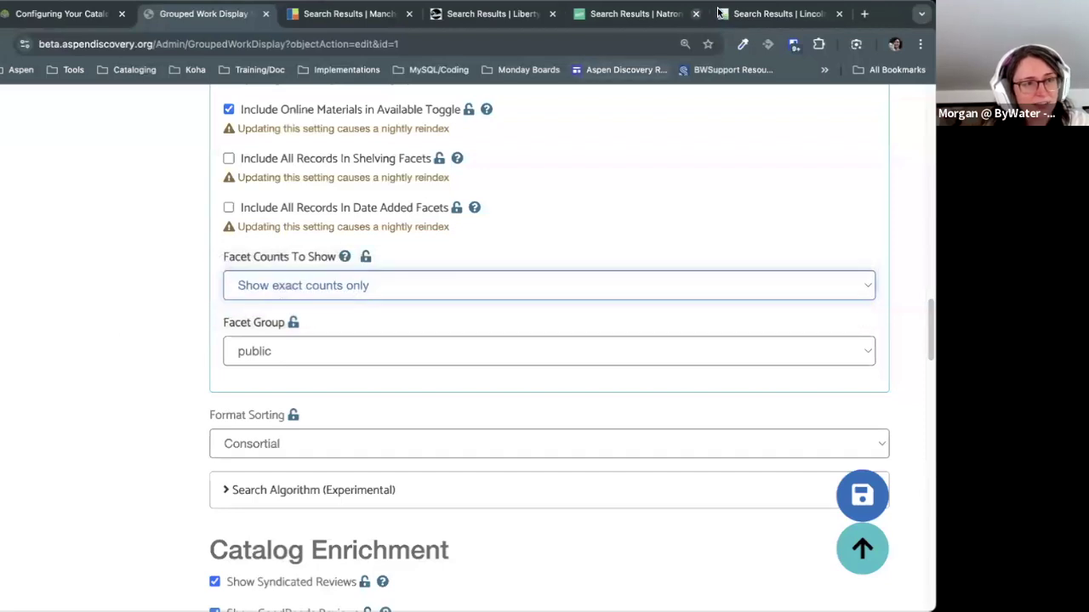
Step: Switch to the Lincoln County Library System mystery search results and filter them by the subject "Detective and mystery fiction"
left_click(749, 13)
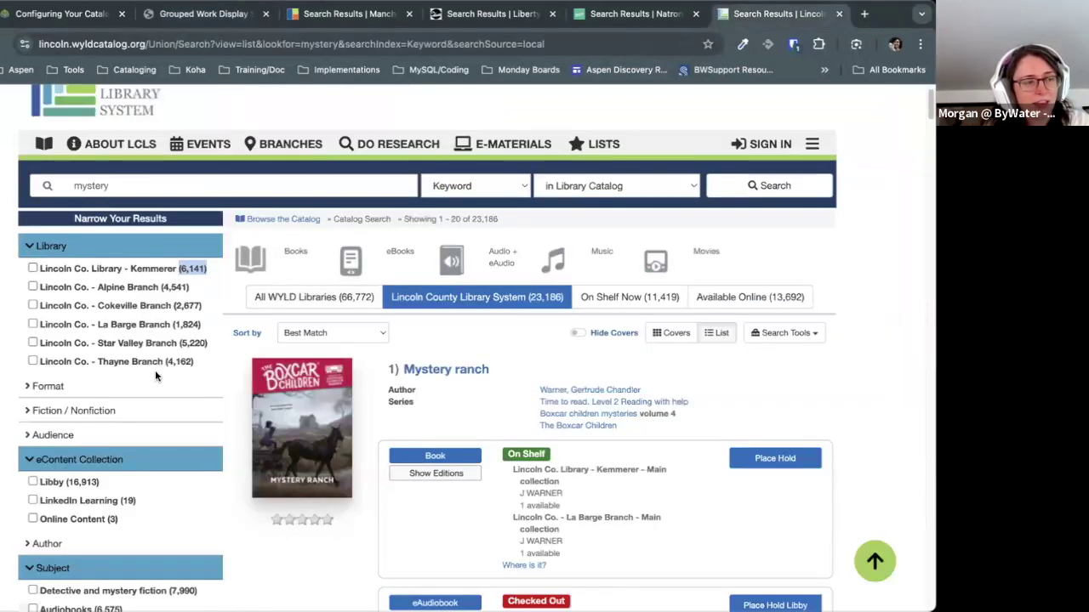
scroll(162, 374, "down", 3)
left_click_drag(204, 371, 40, 364)
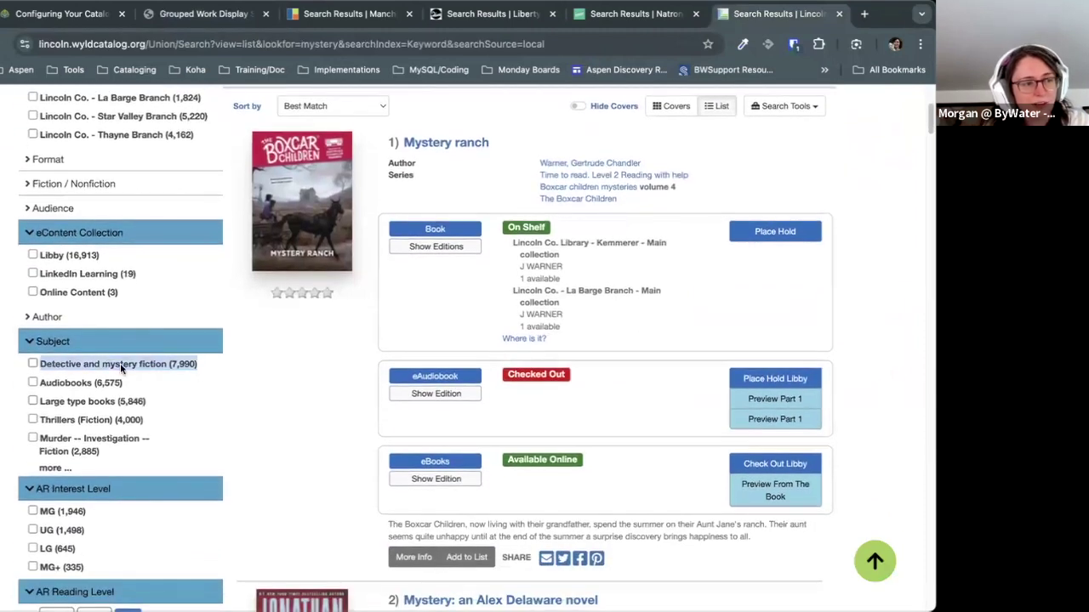
left_click(187, 368)
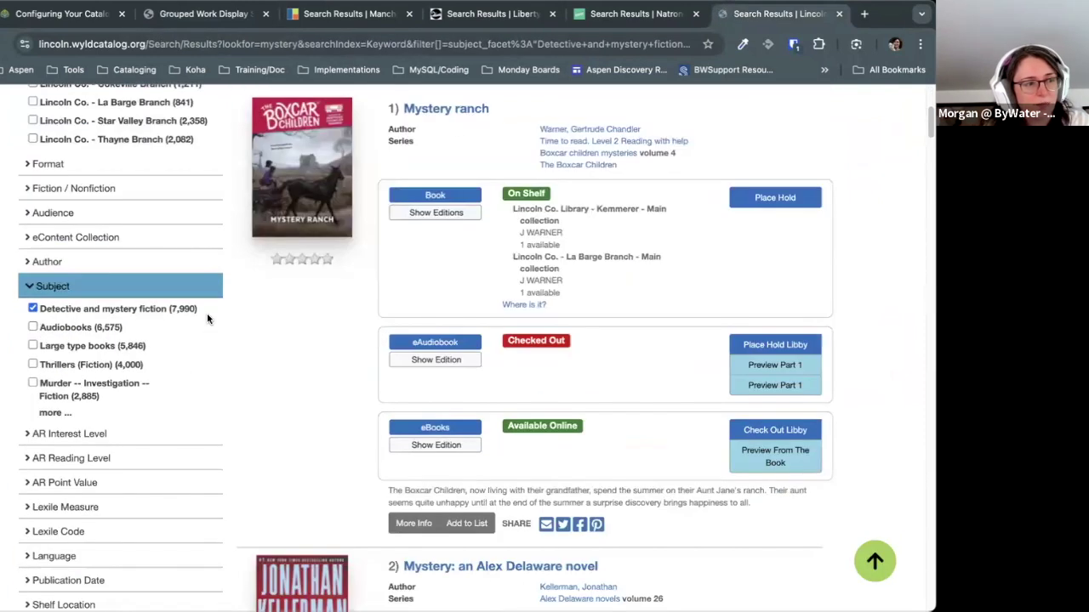
Step: Compare the count beside the "Detective and mystery fiction" subject facet with the total number of filtered results
left_click_drag(207, 313, 145, 312)
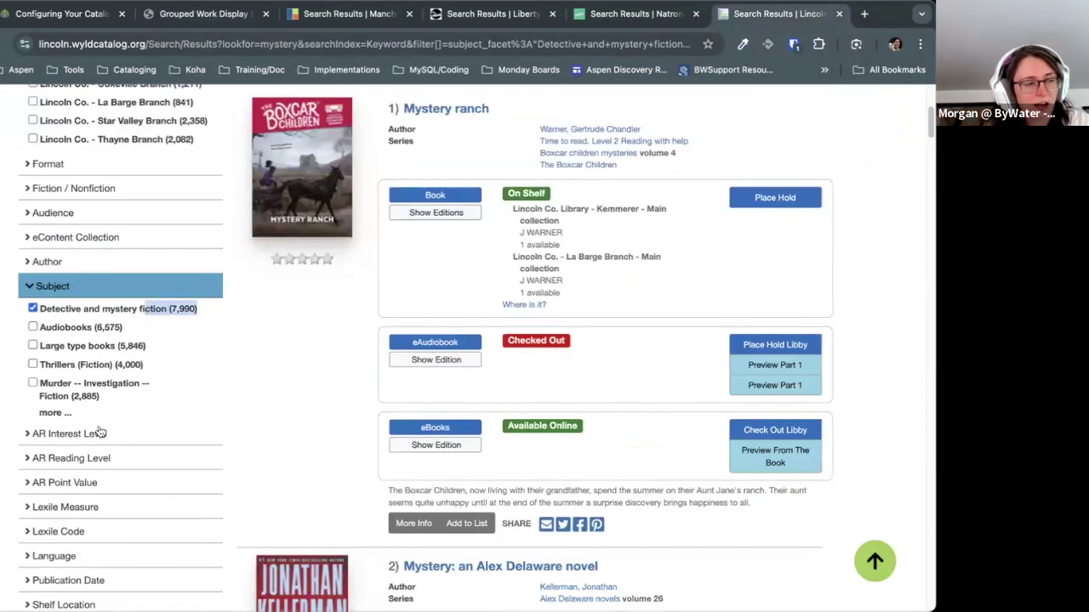
left_click(168, 312)
left_click_drag(168, 312, 199, 311)
scroll(270, 393, "up", 4)
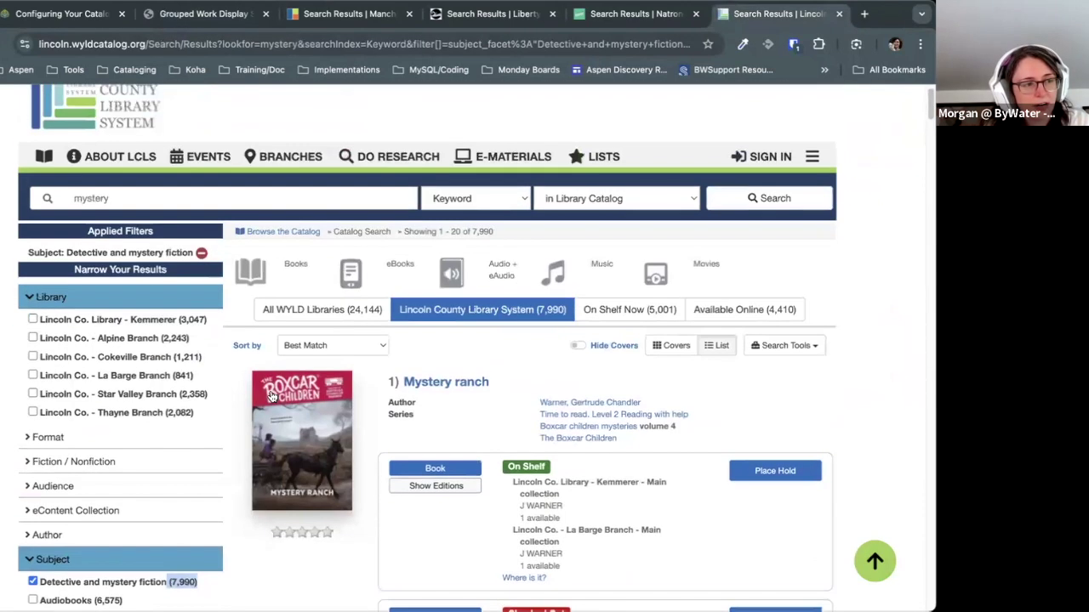
left_click_drag(496, 261, 404, 259)
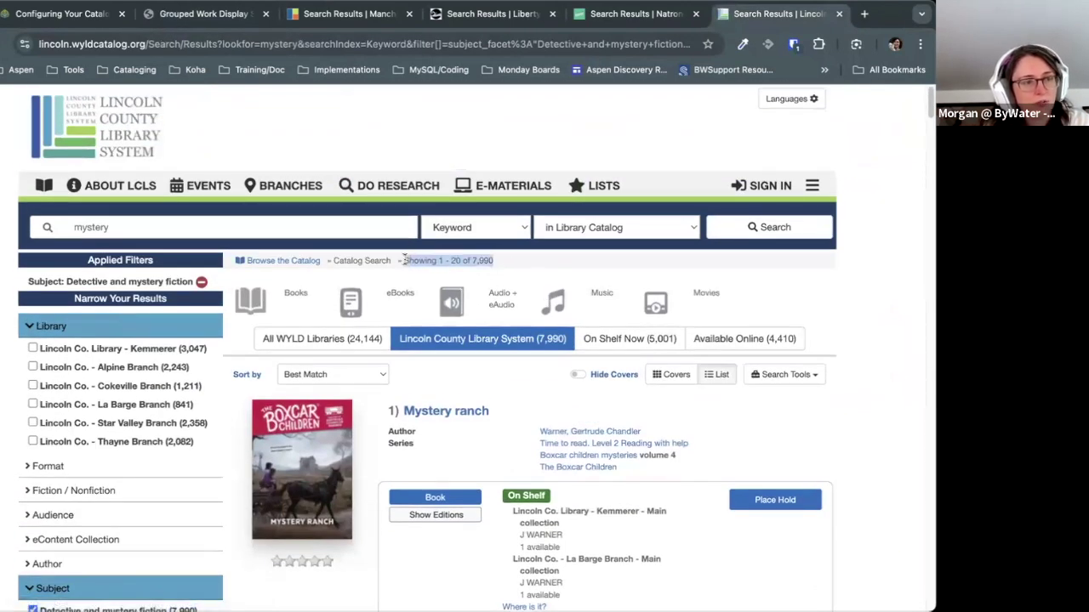
left_click_drag(510, 263, 383, 262)
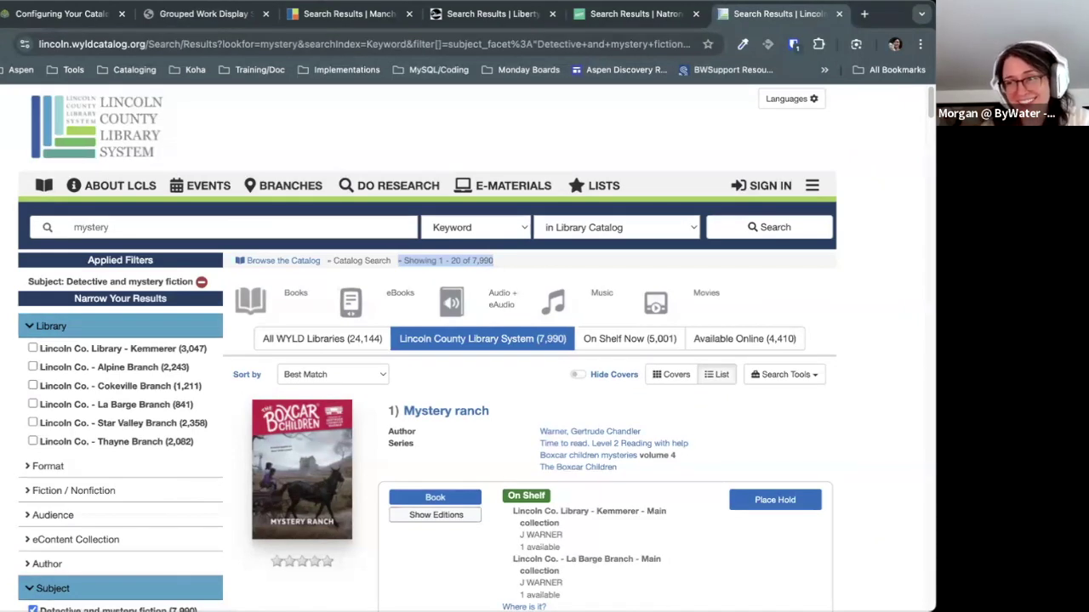
scroll(671, 423, "down", 4)
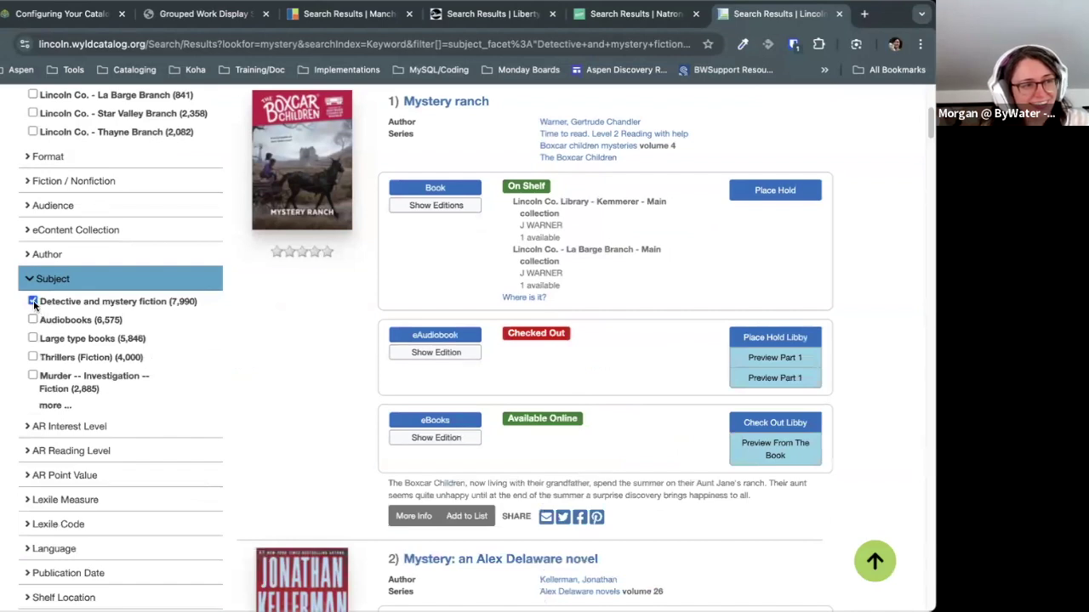
Step: Return to the Grouped Work Display settings and review the available Format Sorting choices without changing the selection
left_click(212, 19)
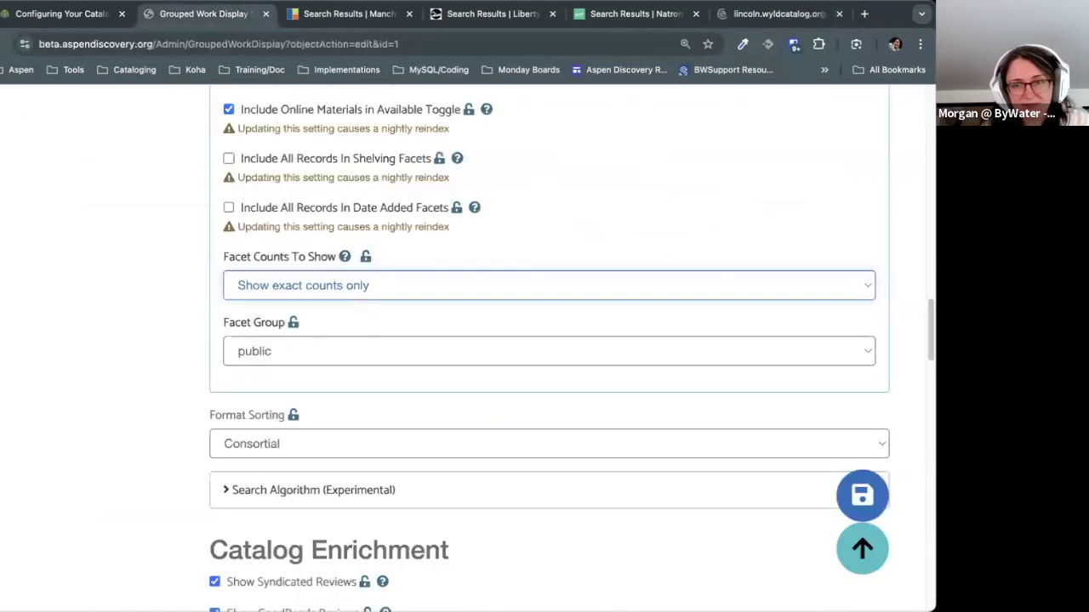
scroll(596, 366, "down", 1)
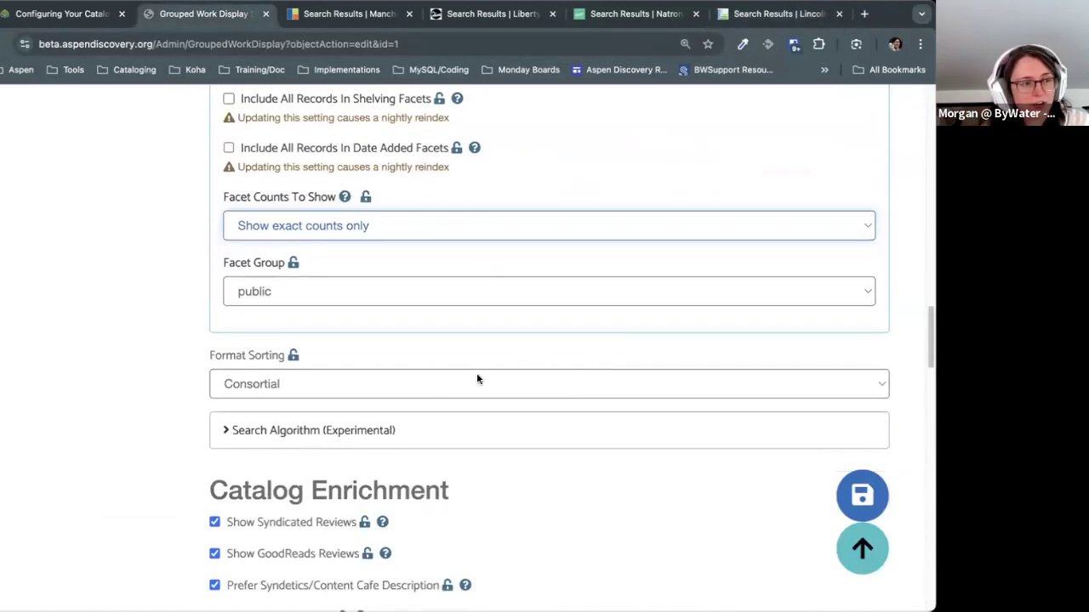
left_click(438, 384)
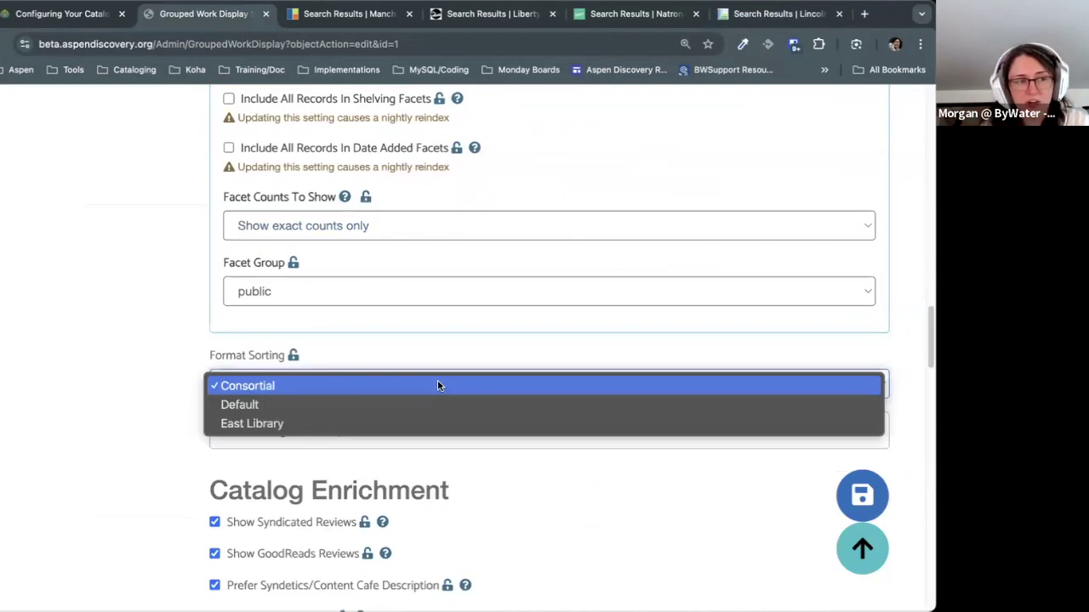
left_click(441, 337)
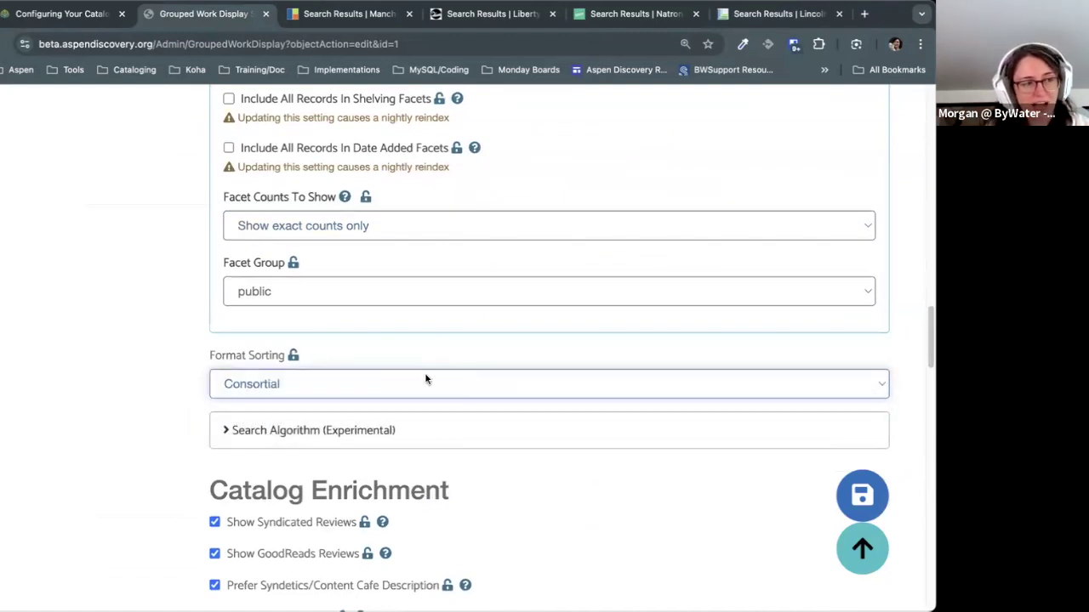
left_click(427, 380)
left_click(430, 351)
scroll(430, 351, "down", 1)
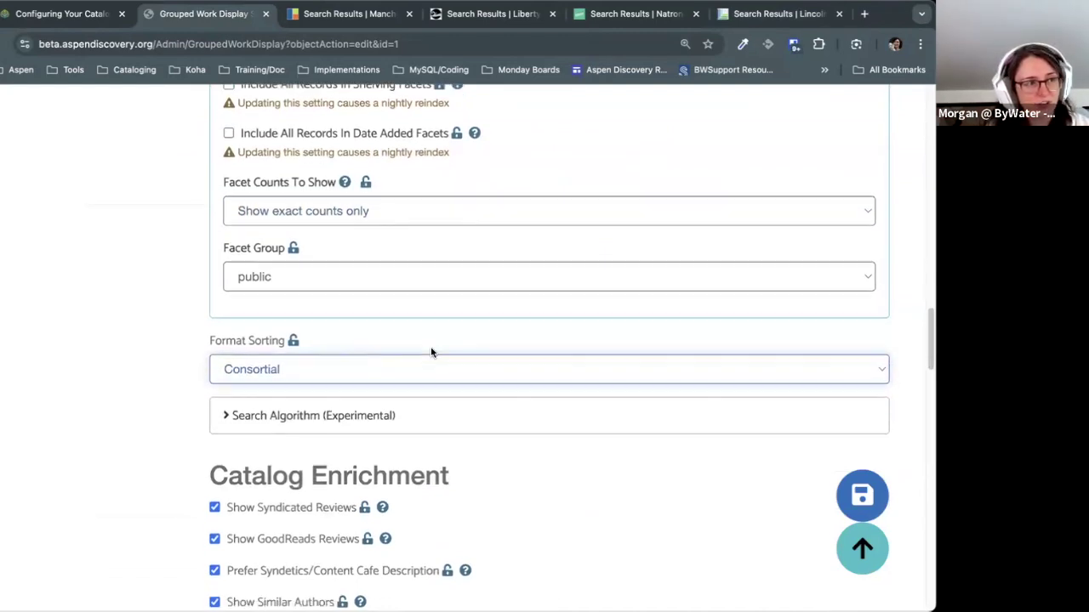
scroll(431, 352, "down", 2)
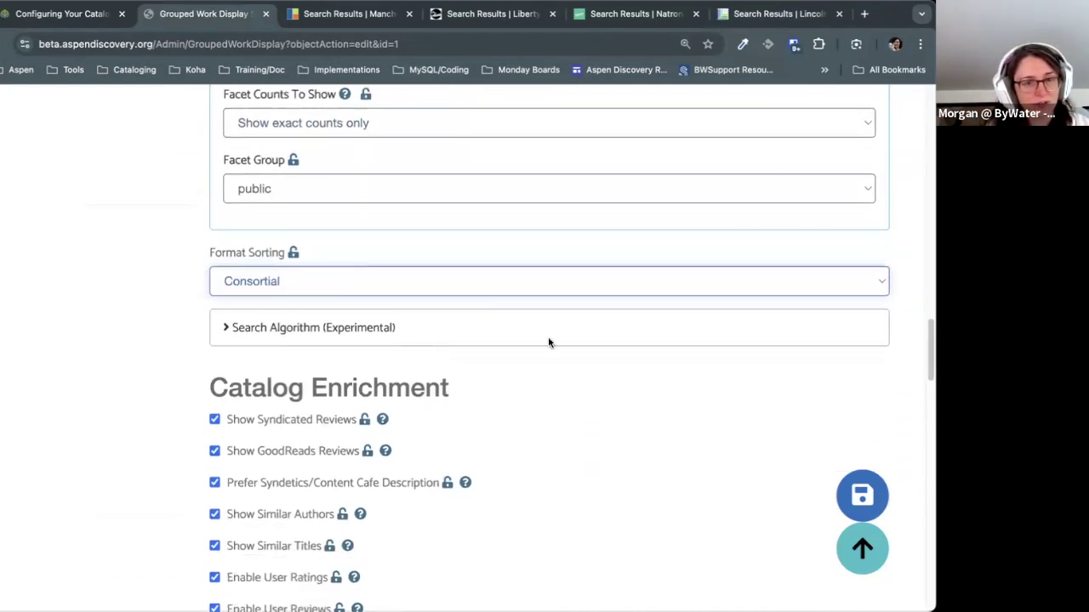
left_click(320, 284)
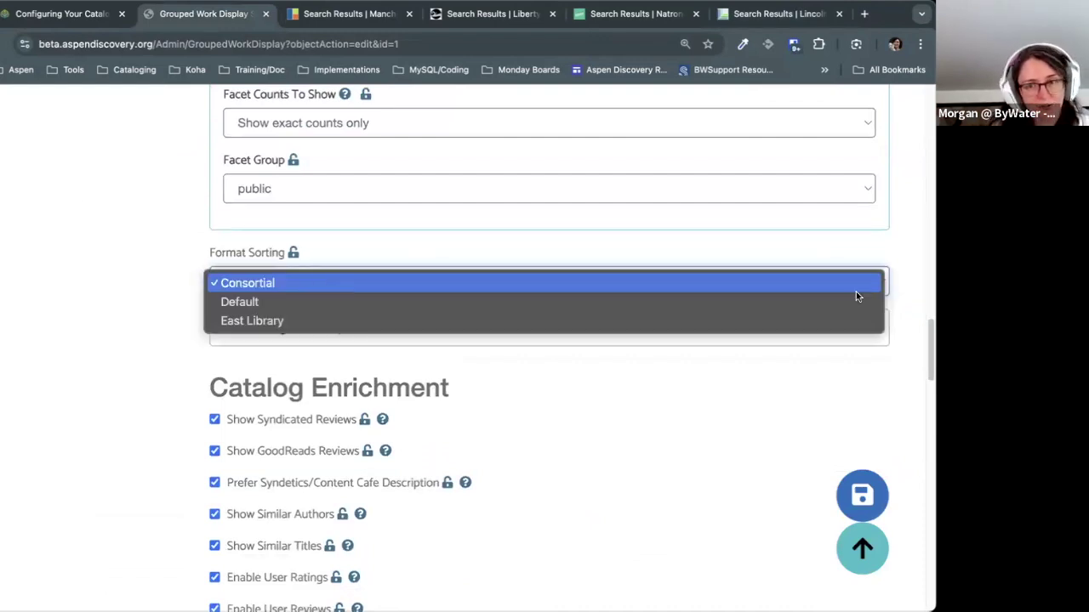
key("Escape")
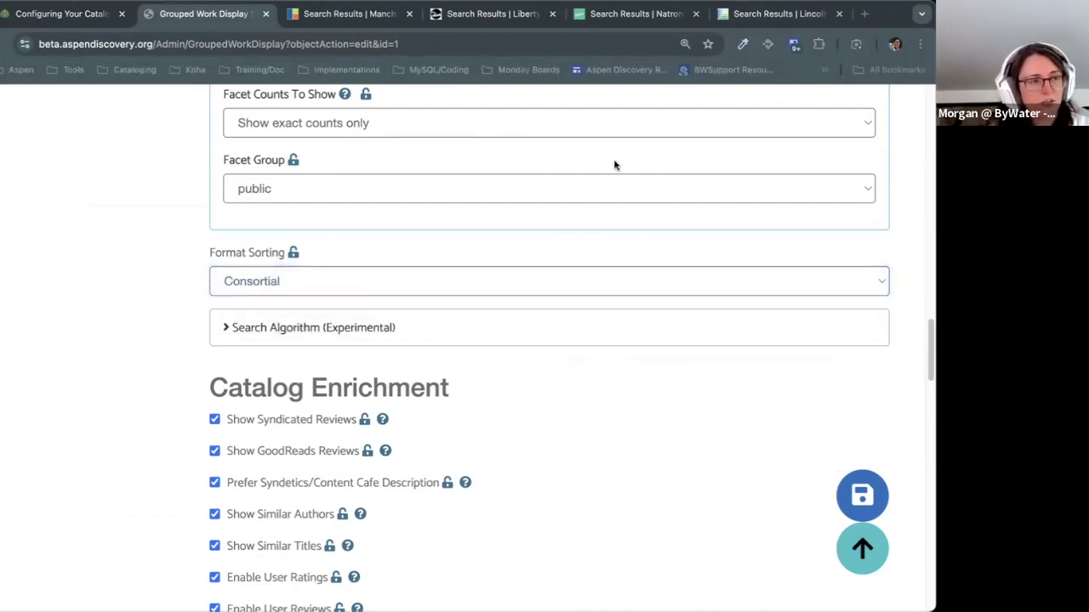
Step: Load the "pride and prejudice" keyword results for the Aspen beta site and Springfield Public Library in place of the Manchester and Liberty Lake pages
left_click(300, 21)
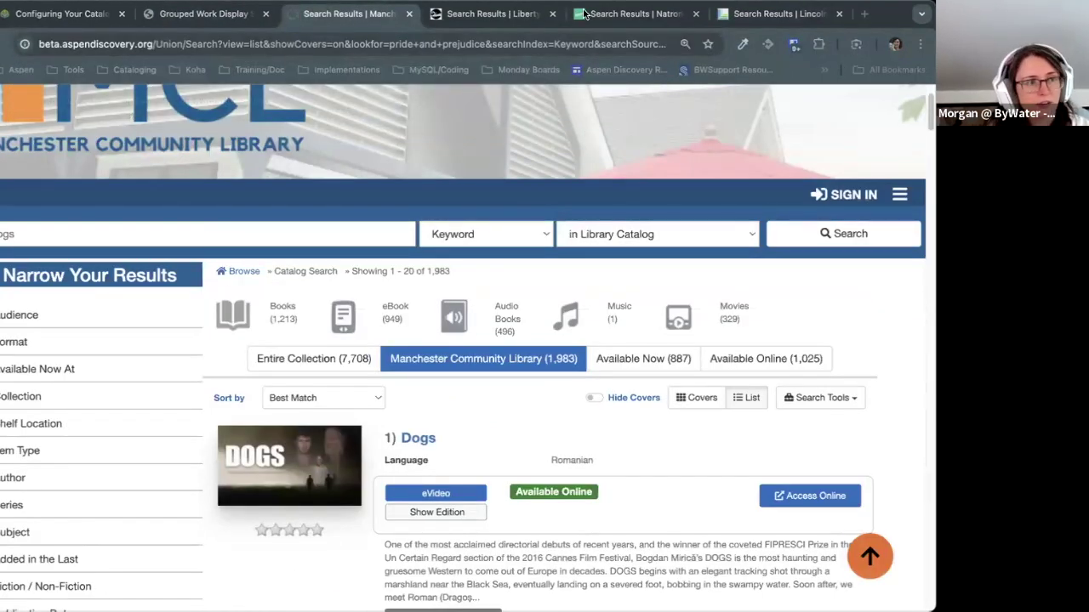
left_click(515, 14)
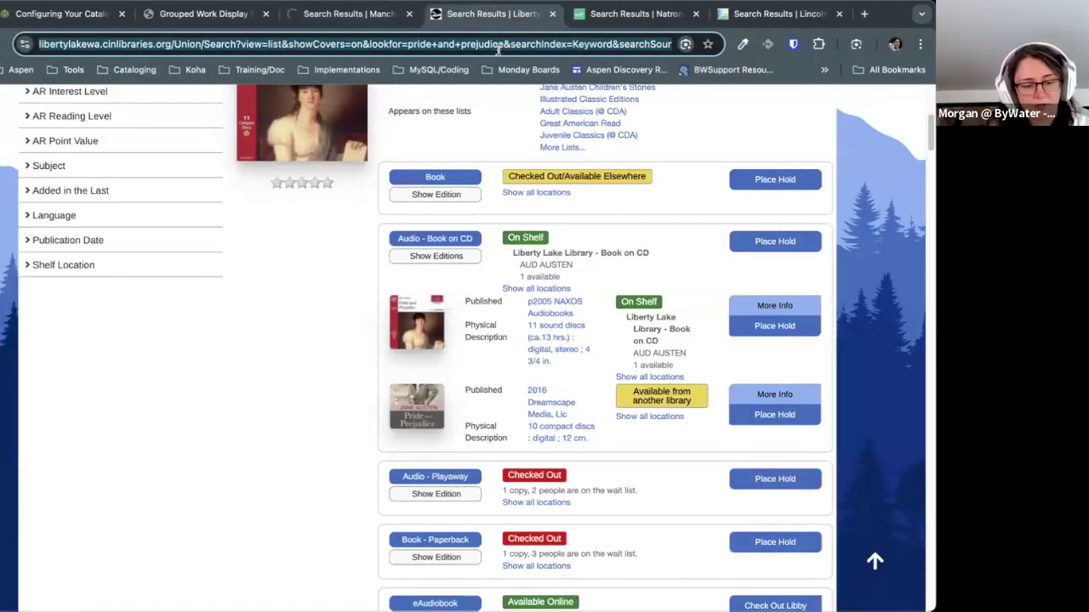
key("ctrl+shift+Tab")
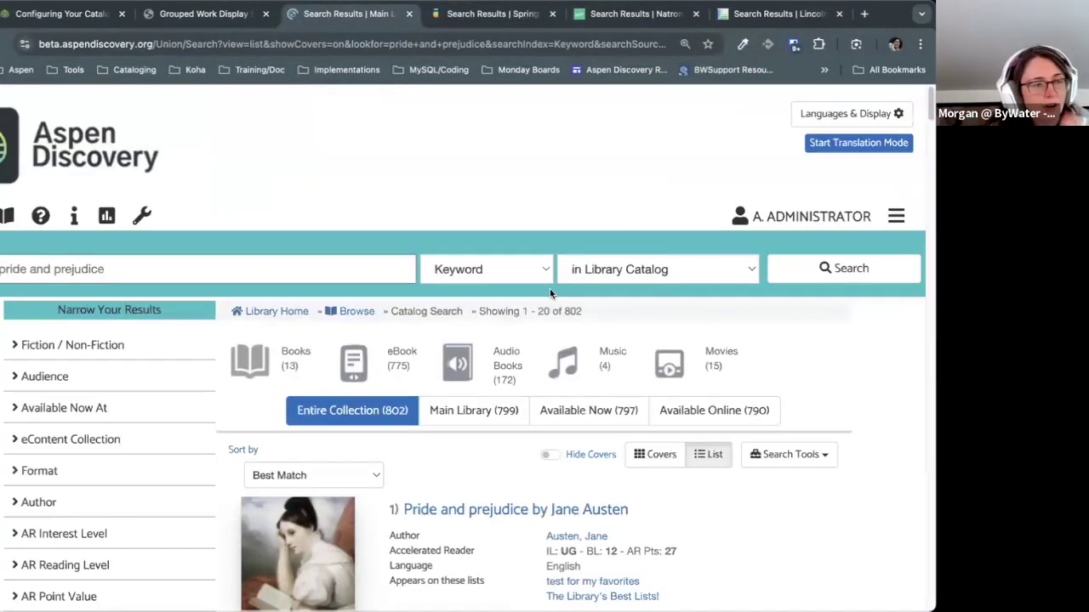
Step: Examine the order in which the formats of Pride and prejudice are listed in the Aspen beta site's results
scroll(497, 307, "down", 4)
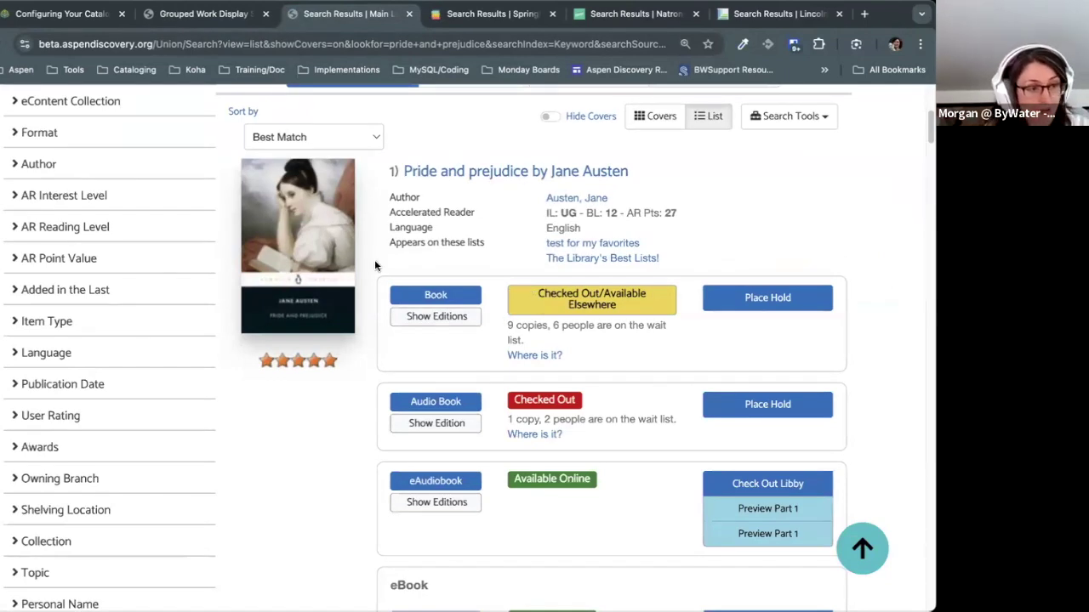
scroll(762, 242, "down", 1)
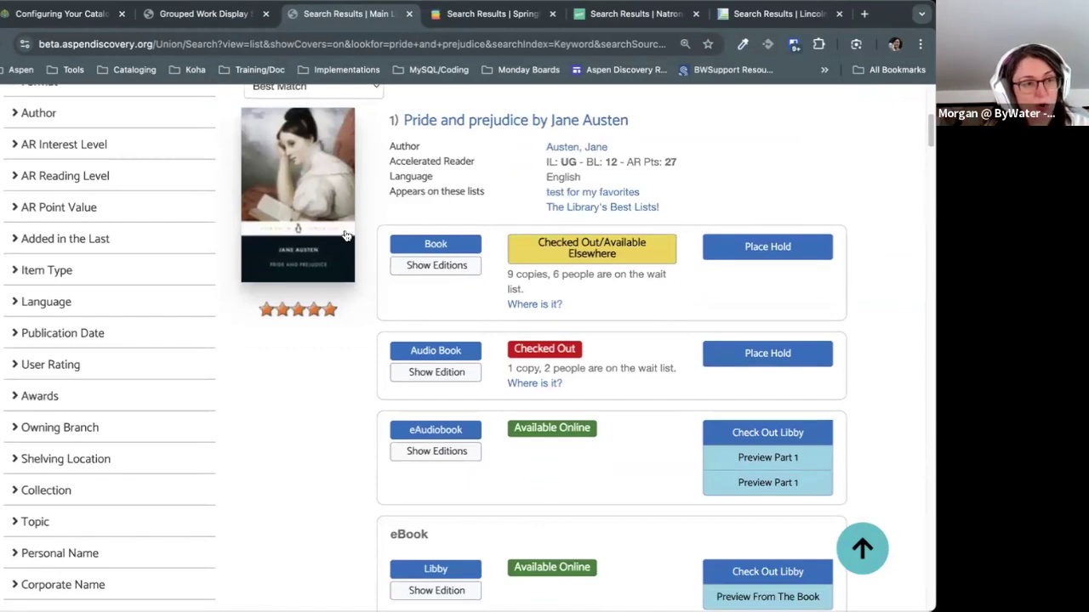
scroll(467, 289, "down", 1)
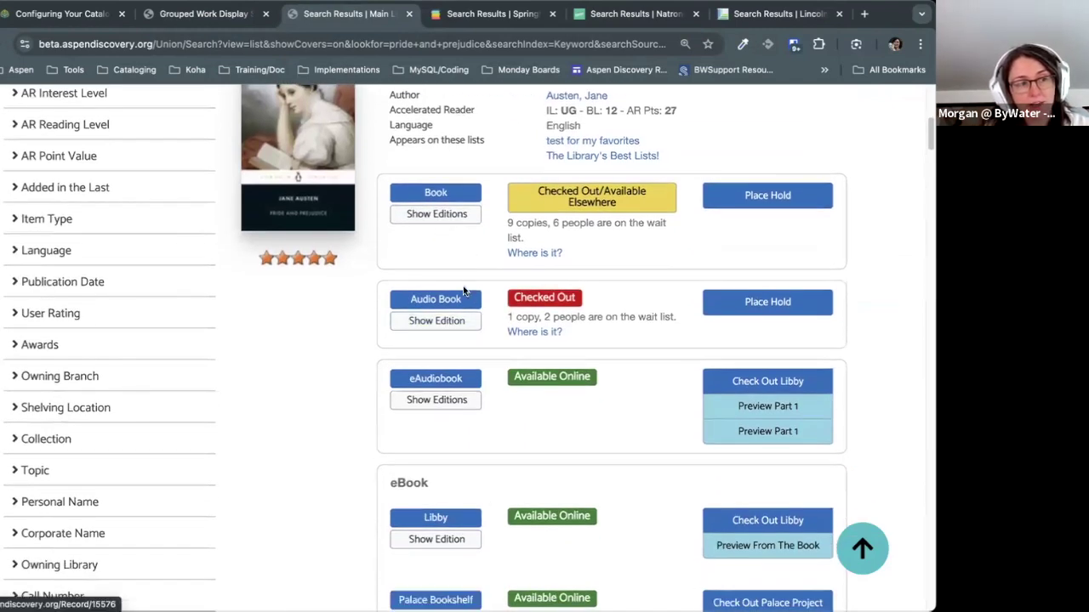
scroll(437, 290, "down", 1)
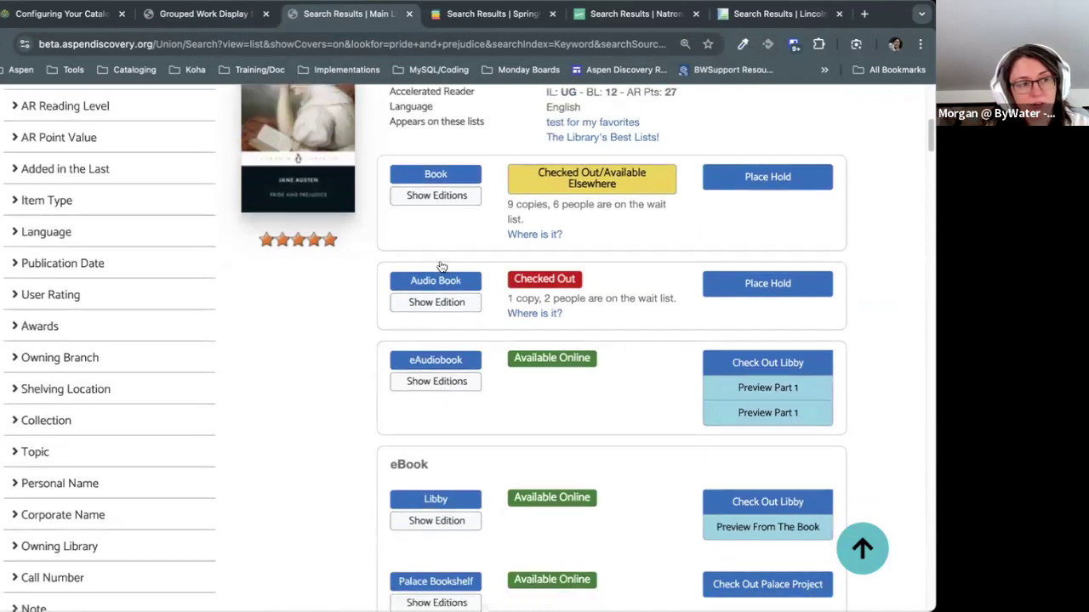
scroll(439, 332, "down", 2)
scroll(463, 425, "down", 5)
scroll(457, 365, "up", 7)
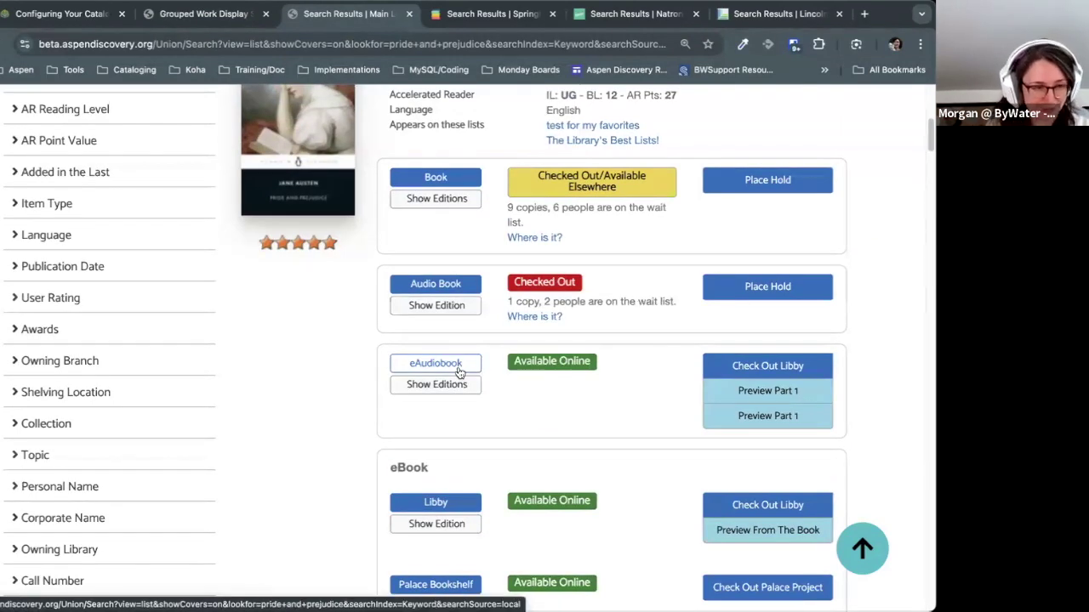
scroll(457, 370, "up", 2)
scroll(459, 374, "up", 1)
scroll(460, 378, "down", 1)
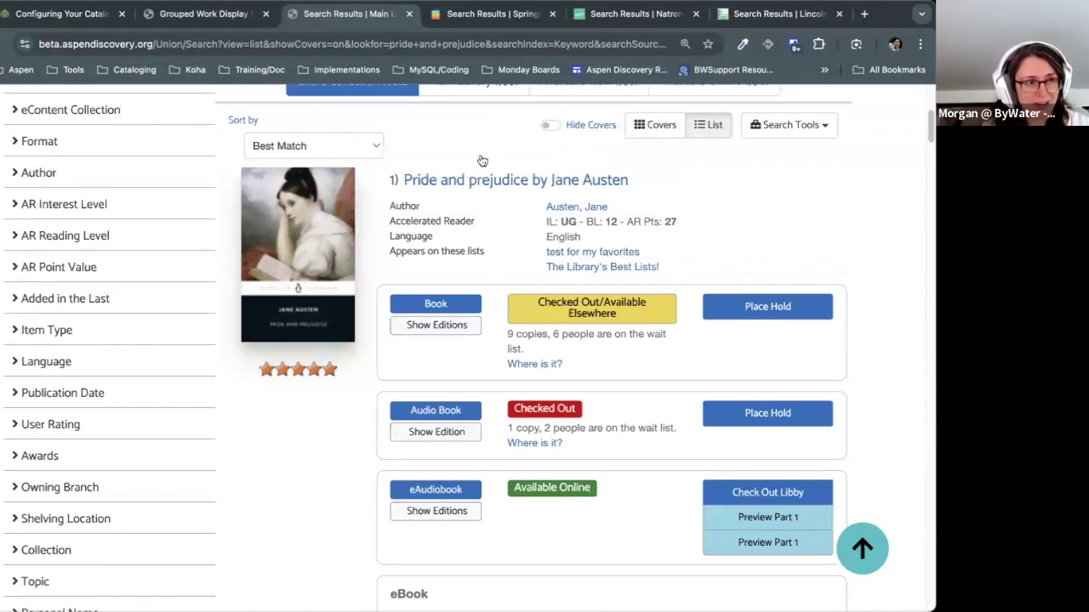
Step: Examine the format order for Pride and prejudice in Springfield Public Library's results and compare it with the Aspen beta site's results
left_click(481, 15)
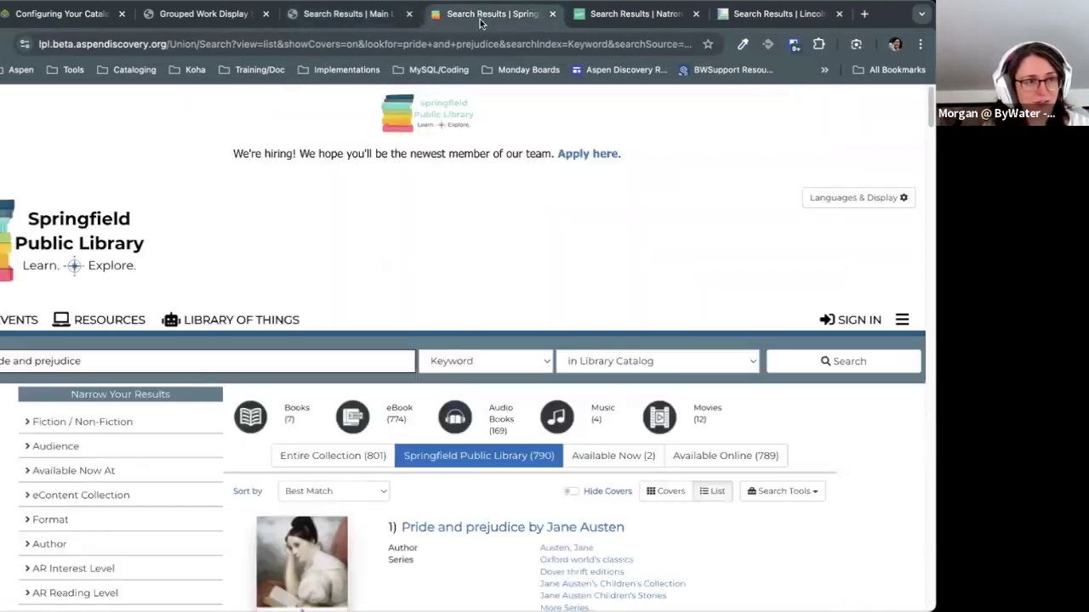
scroll(715, 212, "down", 5)
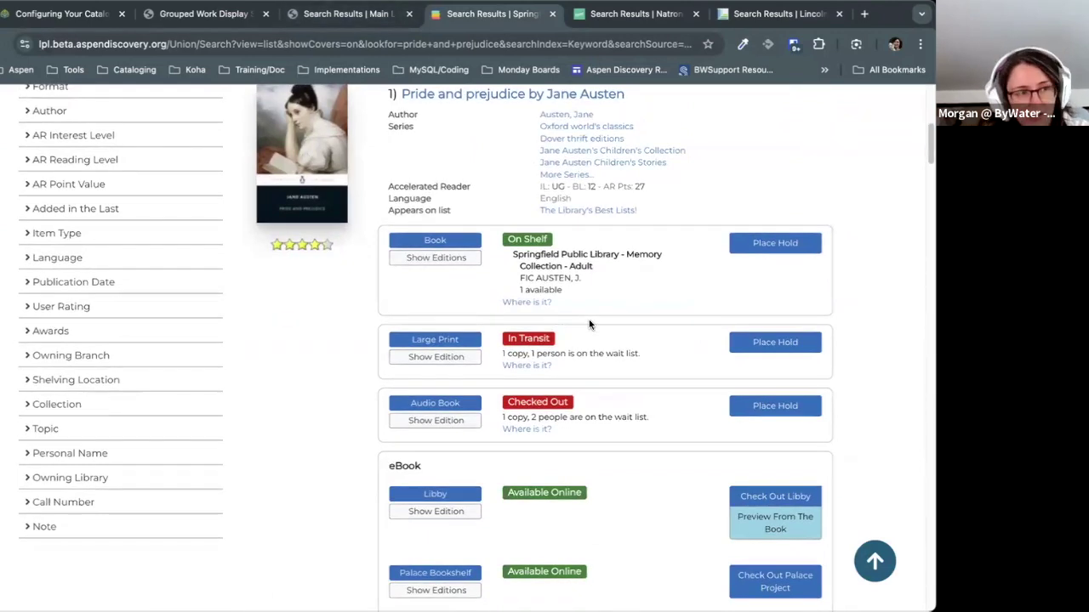
key("super+equal")
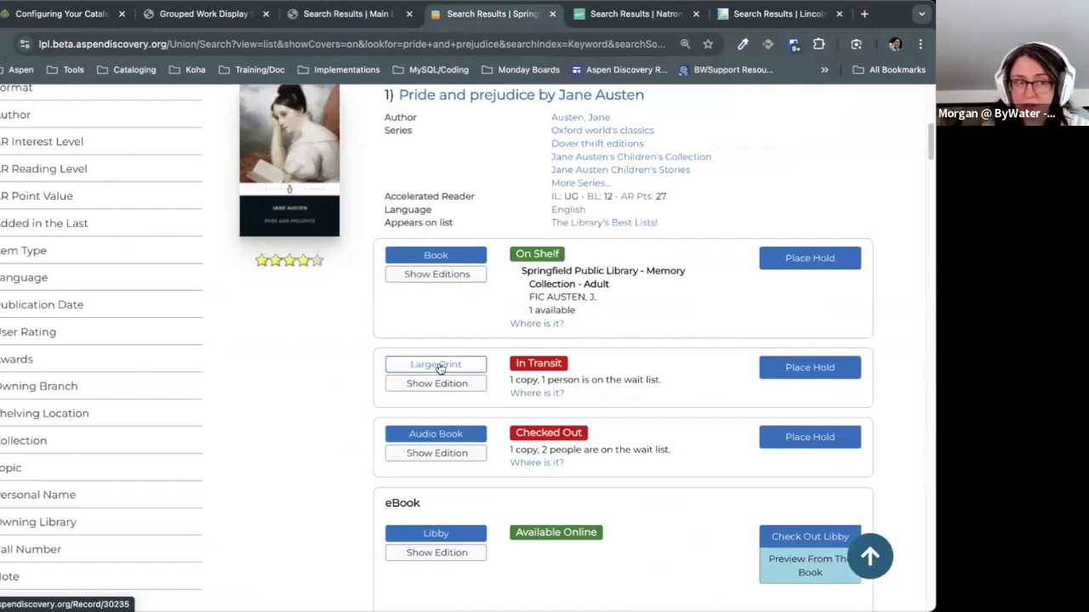
left_click_drag(925, 141, 927, 158)
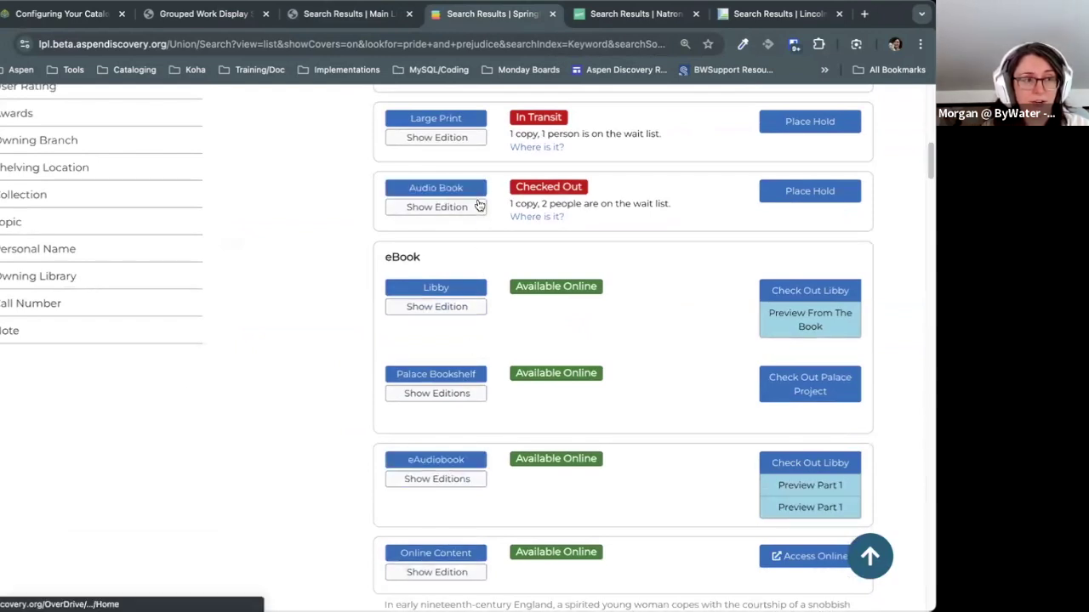
scroll(513, 382, "up", 2)
scroll(513, 384, "up", 3)
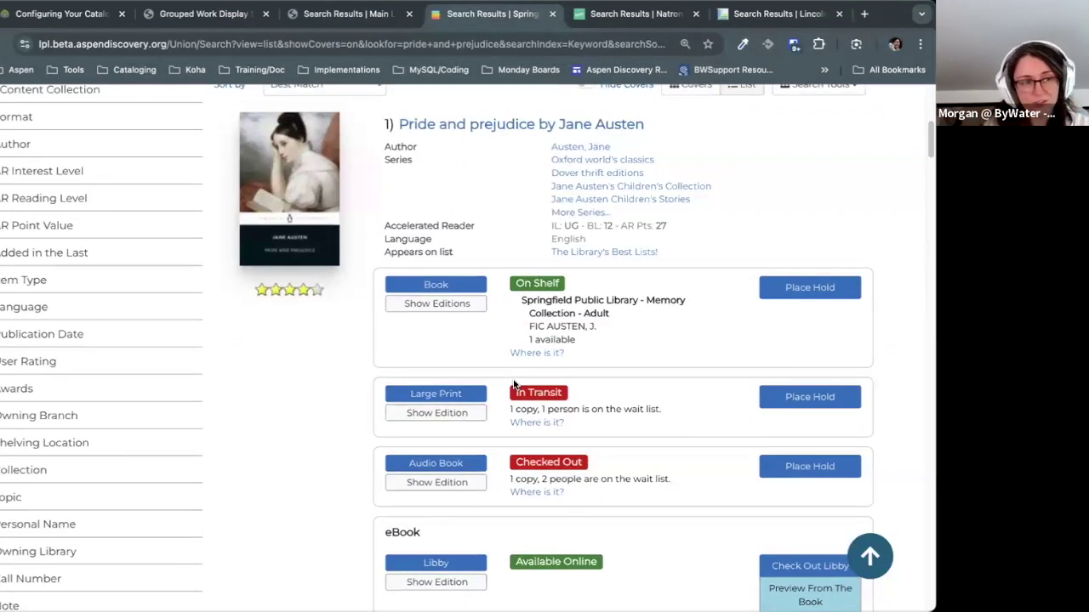
left_click(359, 15)
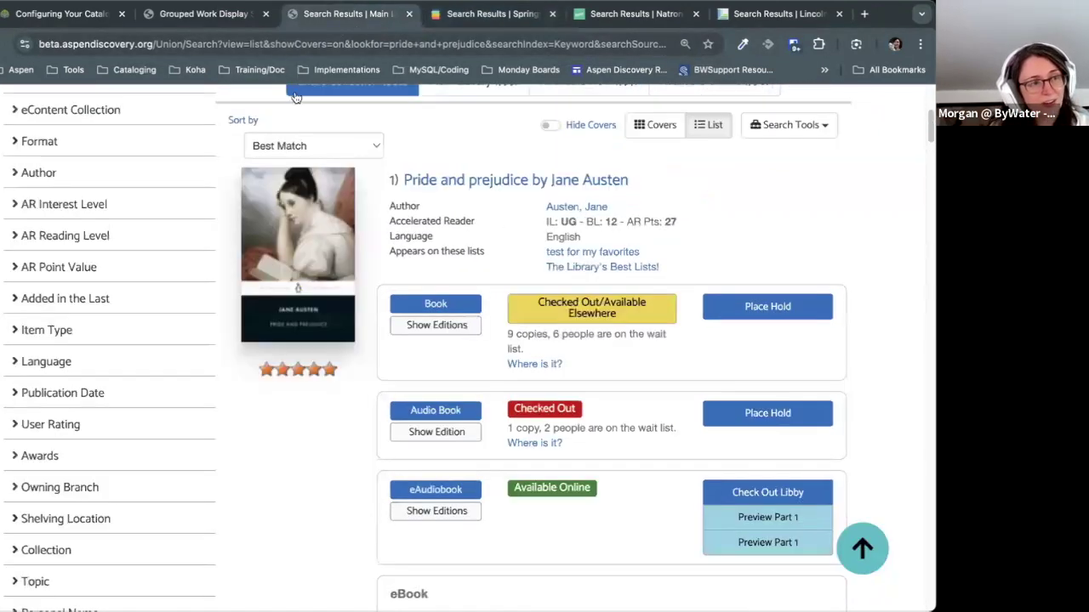
Step: Go back to the Grouped Work Display settings and check the Format Sorting groups again, leaving Consortial selected
left_click(213, 20)
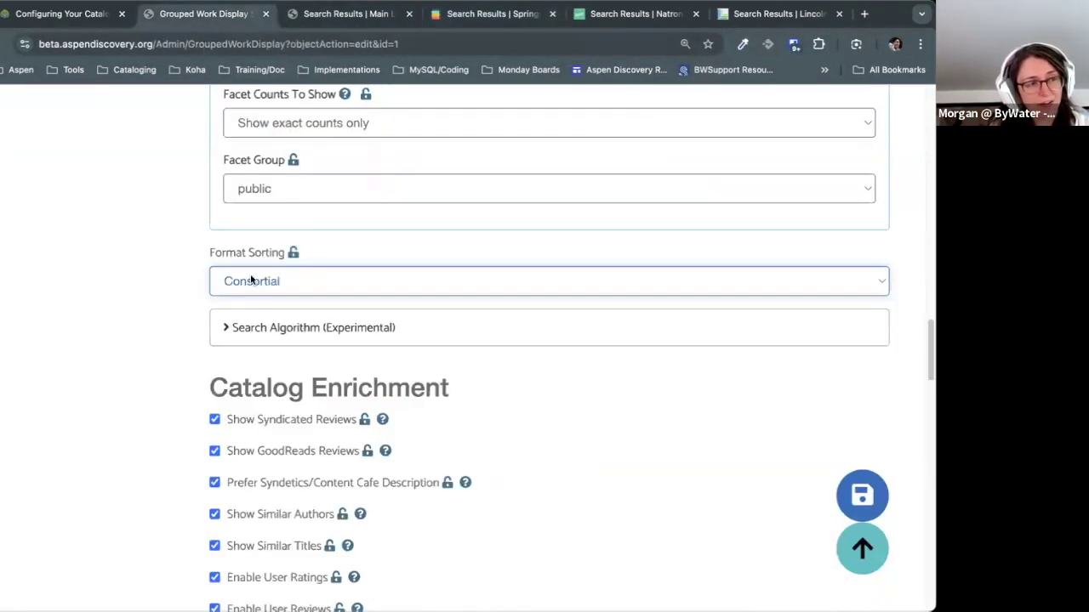
left_click_drag(213, 257, 277, 256)
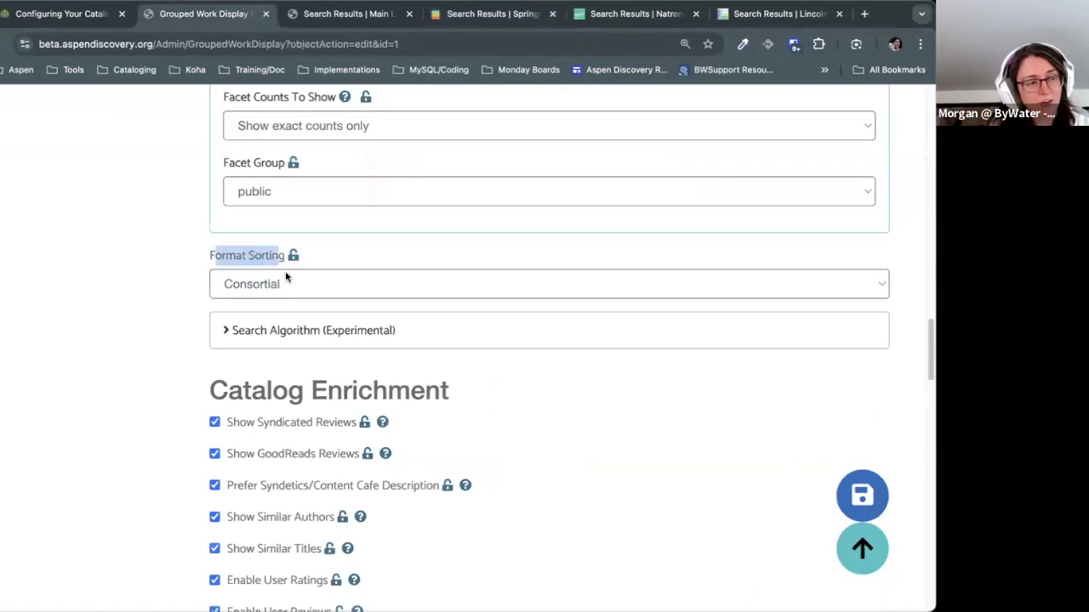
left_click(256, 293)
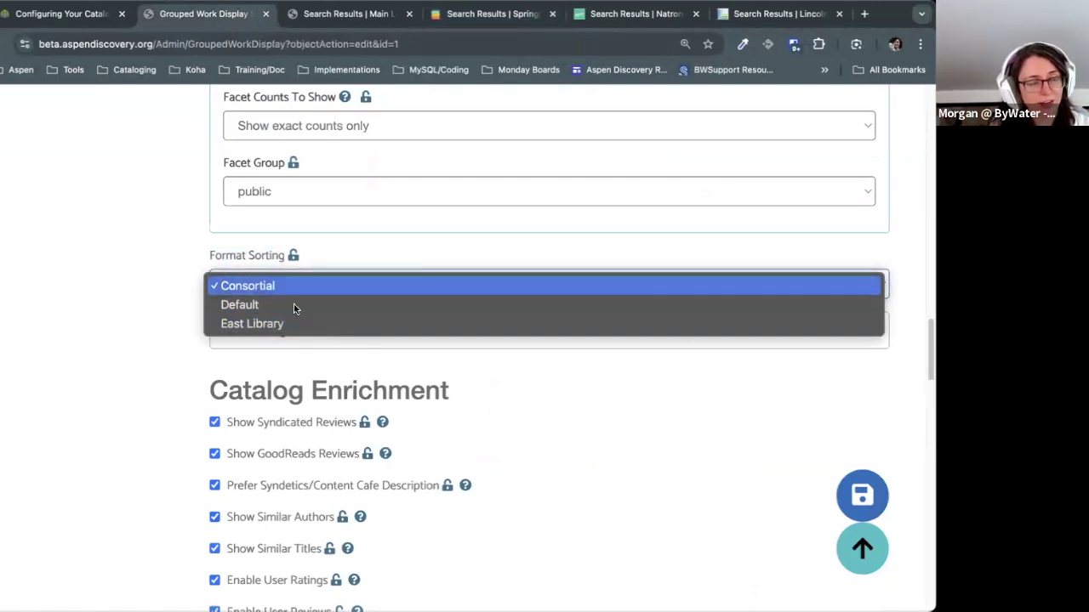
left_click(171, 295)
left_click(256, 285)
left_click(283, 292)
Step: Open the Grouped Work Format Sorting list in a separate tab from the Catalog / Grouped Works administration options
scroll(253, 345, "up", 10)
scroll(245, 377, "up", 10)
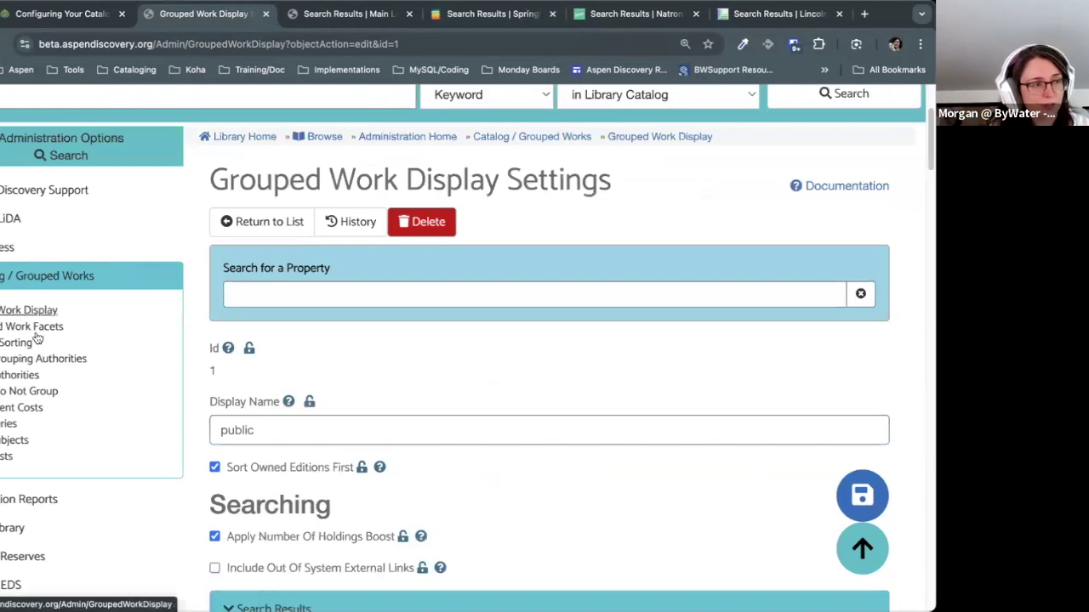
left_click(32, 342)
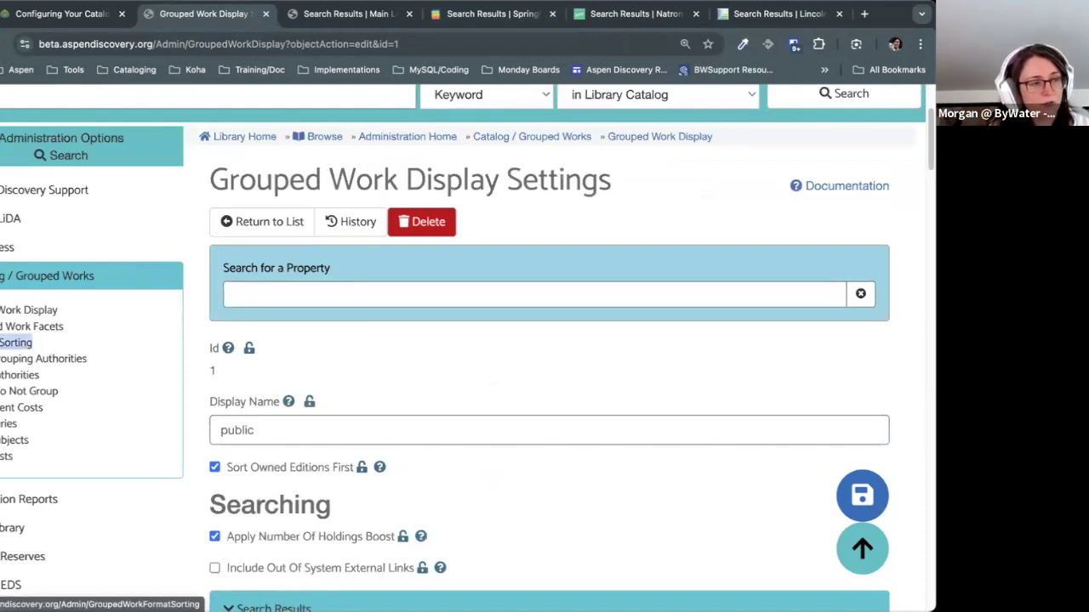
middle_click(26, 344)
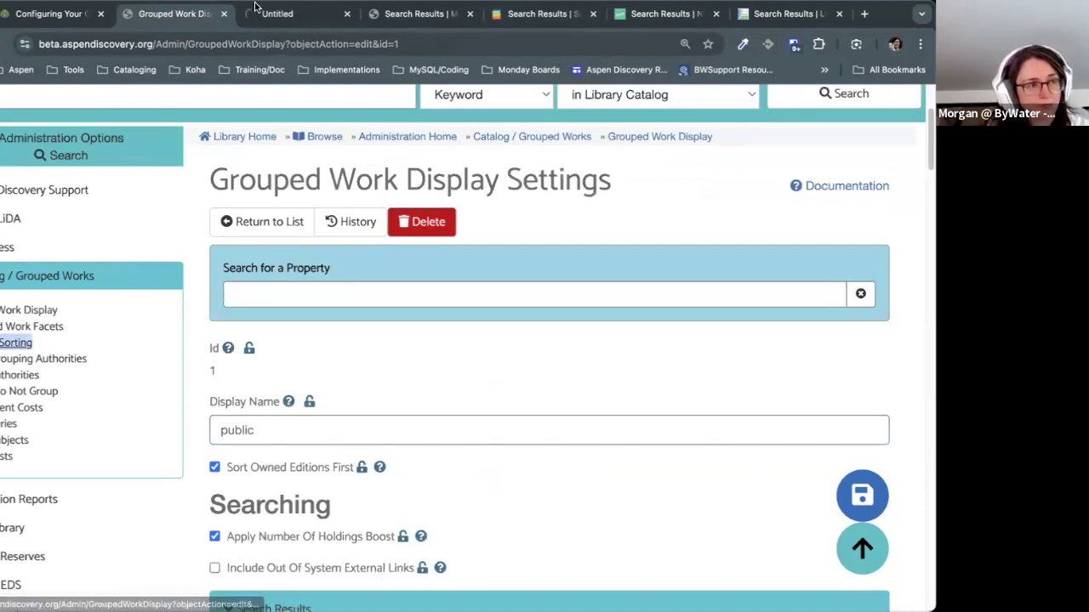
scroll(669, 326, "down", 3)
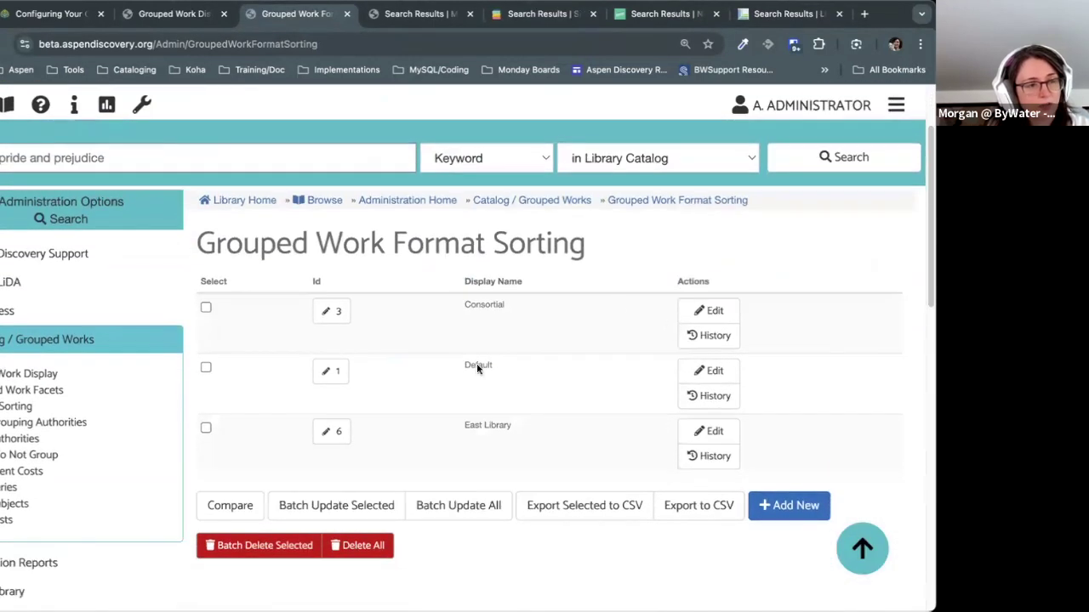
Step: Open the East Library format sorting group for editing and bring its format category sections into view
scroll(680, 400, "down", 1)
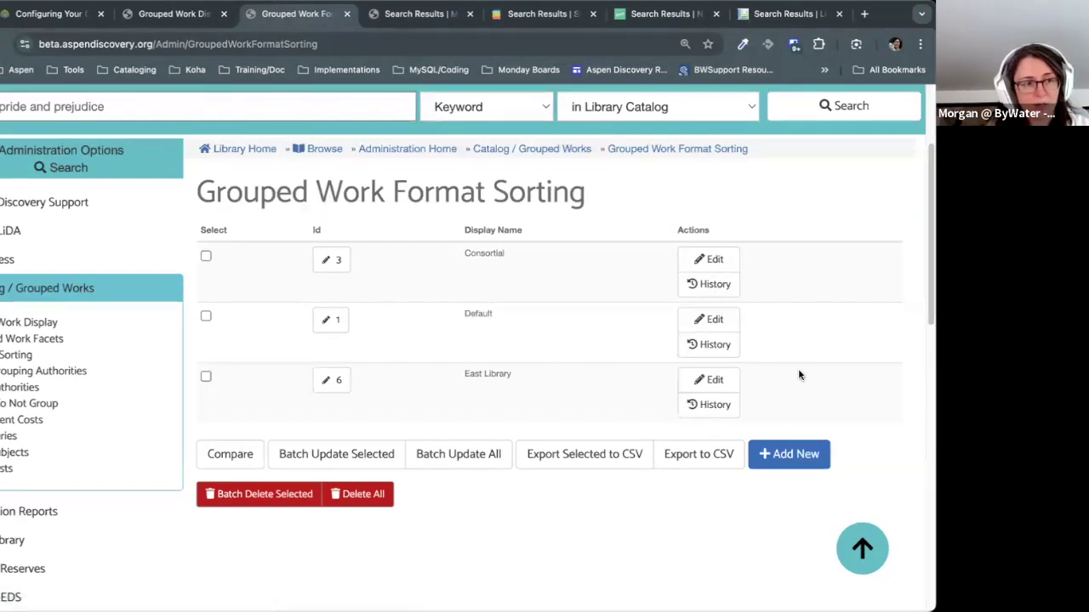
left_click(735, 384)
scroll(819, 303, "down", 4)
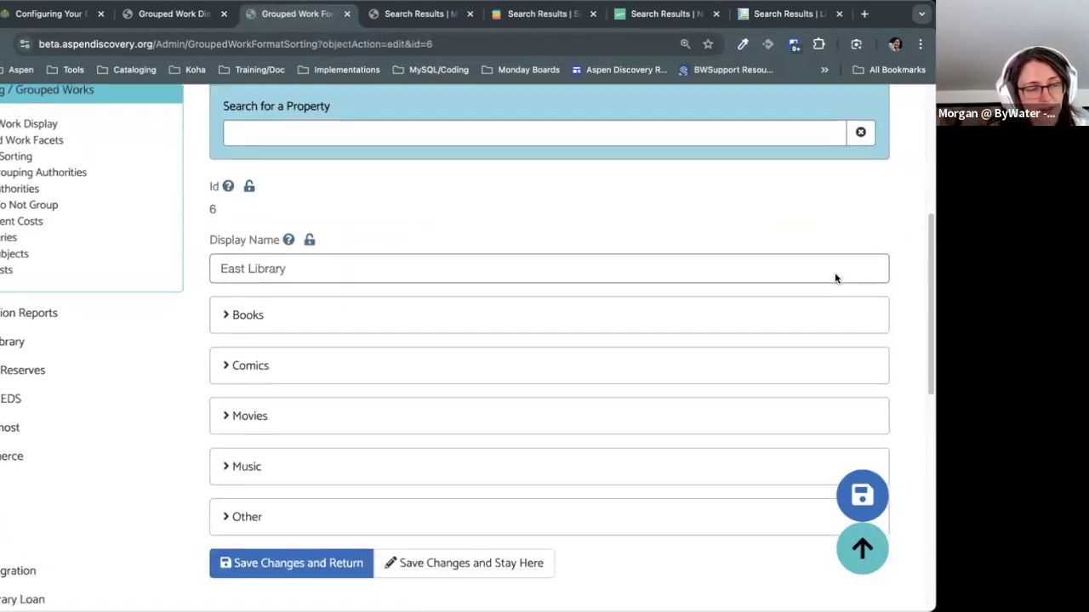
scroll(835, 278, "down", 1)
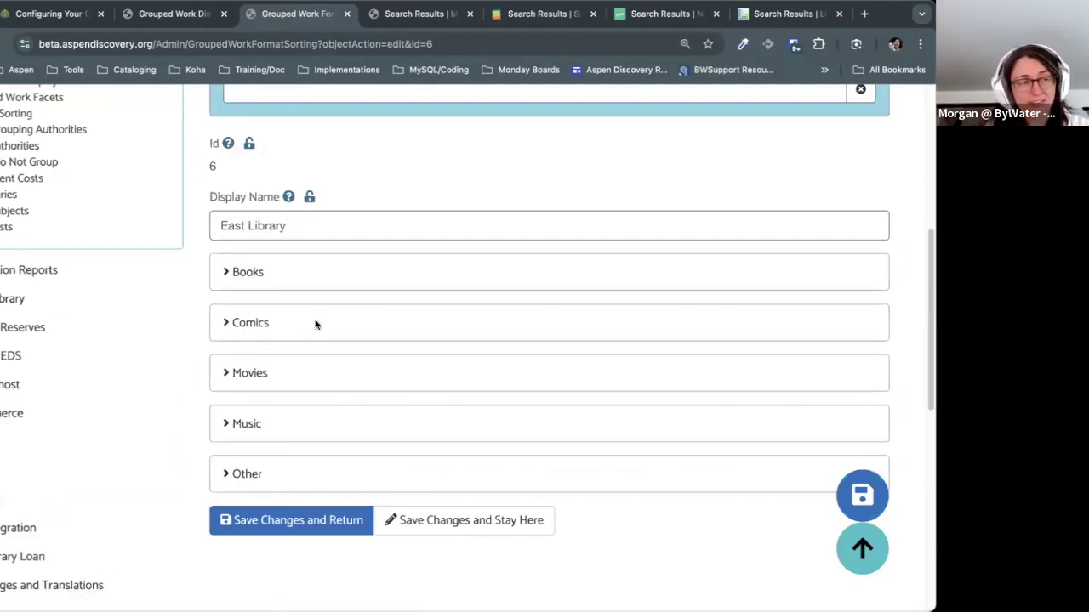
Step: Check the format categories above the beta site's "pride and prejudice" results and return to the East Library sorting group
left_click(387, 12)
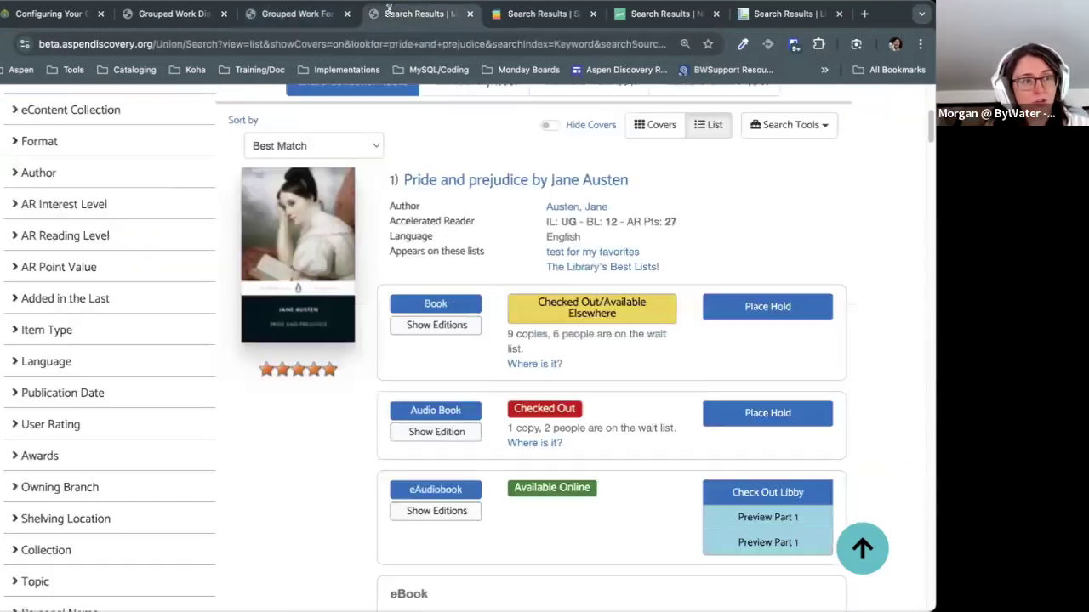
scroll(526, 262, "up", 4)
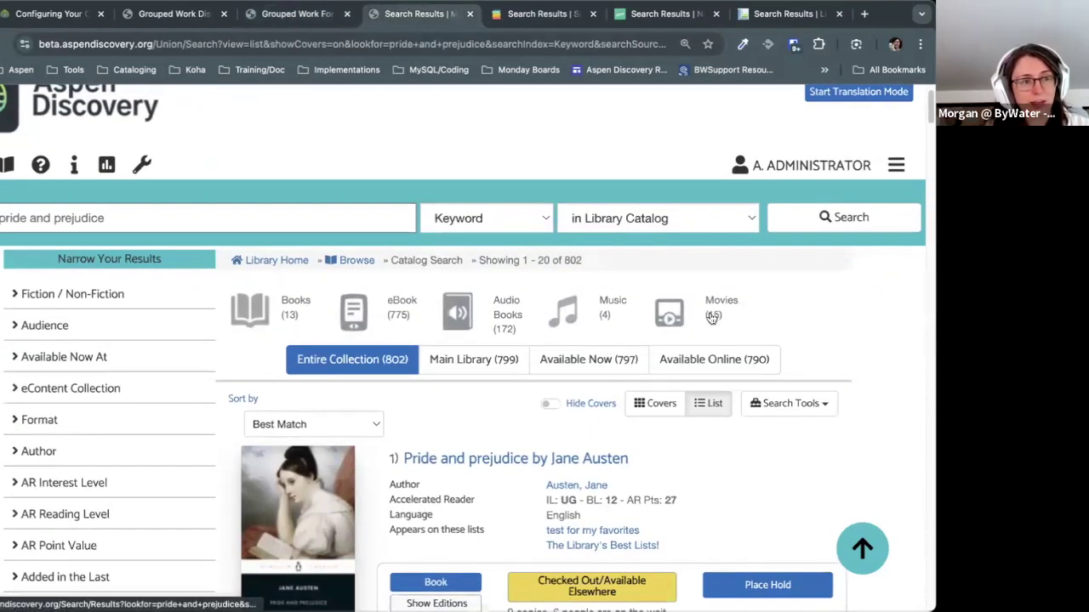
left_click(295, 20)
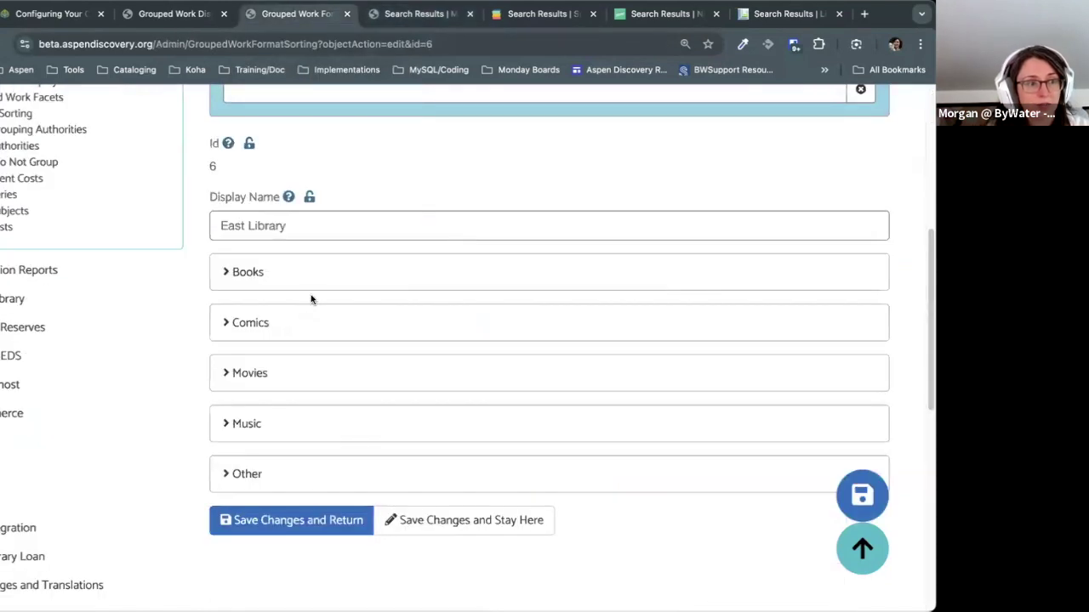
Step: Expand the Books section of East Library and review its sorting method and sorted formats
left_click(259, 272)
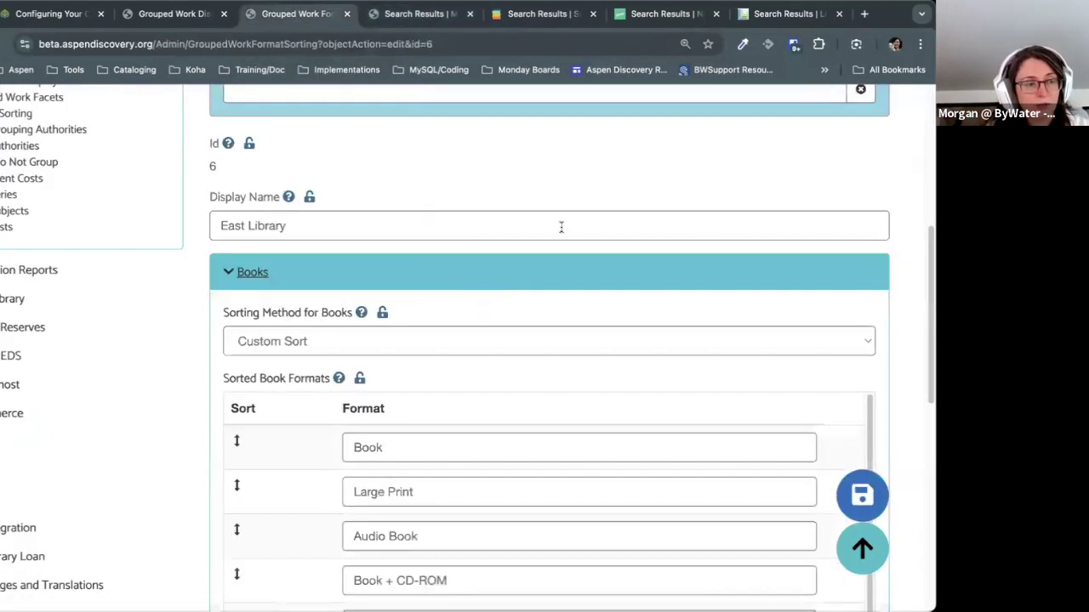
scroll(561, 227, "down", 5)
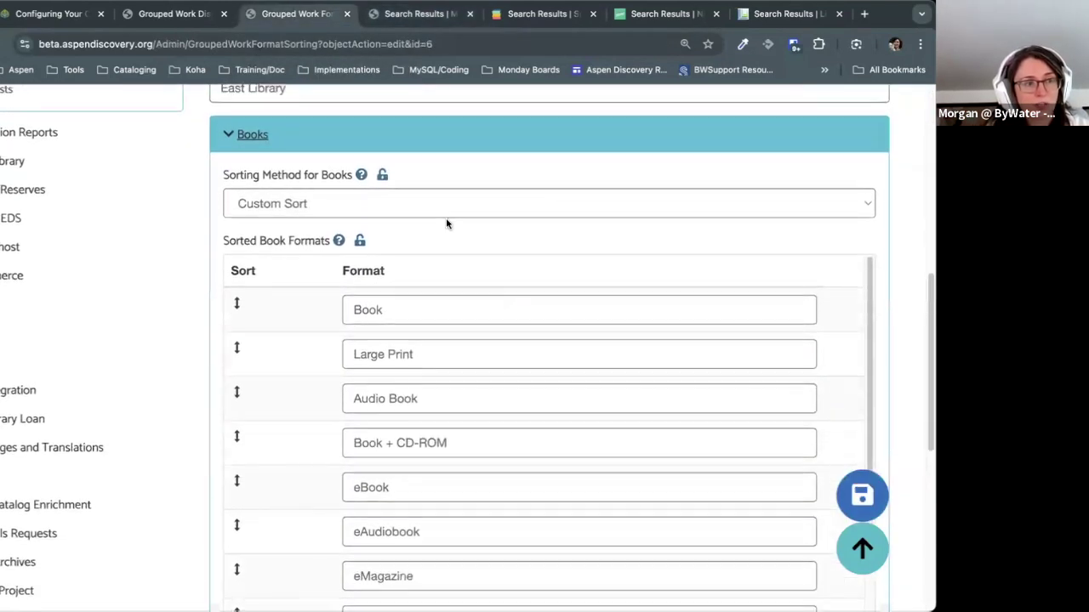
scroll(434, 340, "down", 2)
scroll(445, 277, "up", 3)
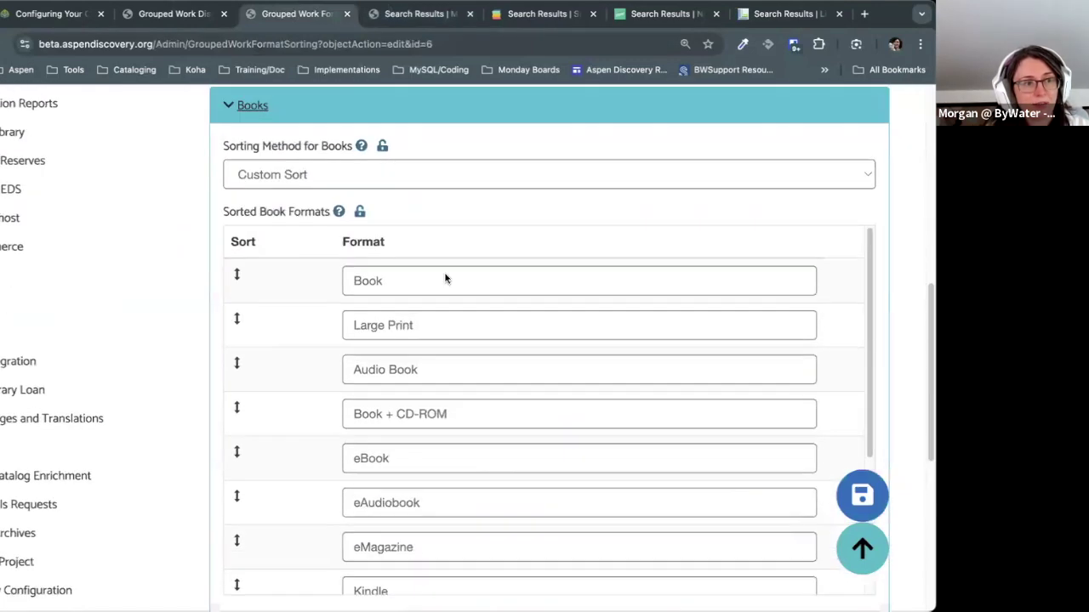
Step: Switch the Books sorting method to Sort Alphabetically with Books first and back to Custom Sort
left_click(343, 170)
left_click(304, 156)
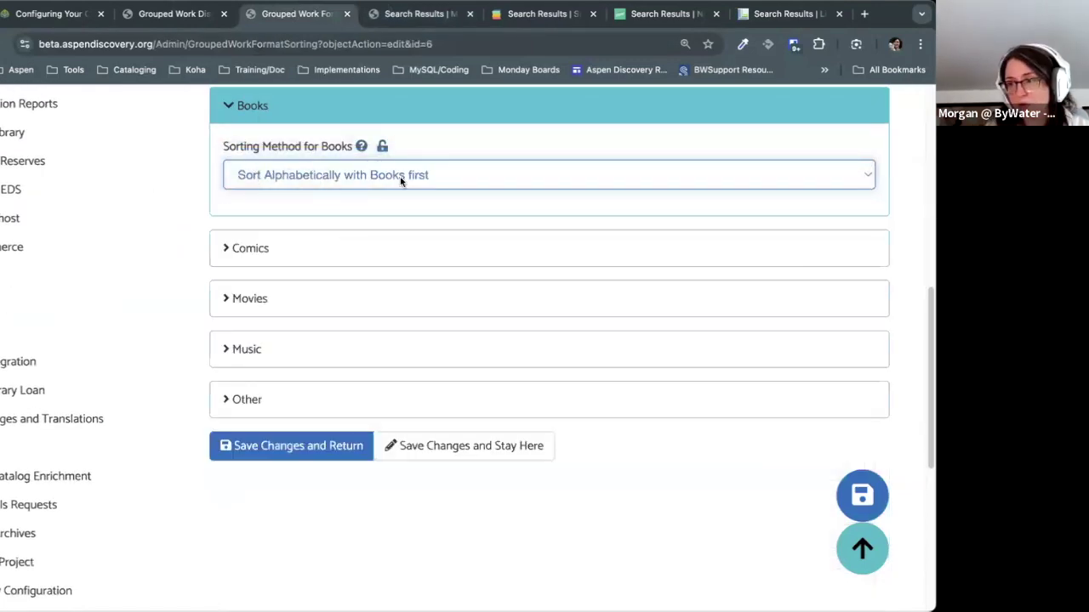
scroll(544, 264, "up", 2)
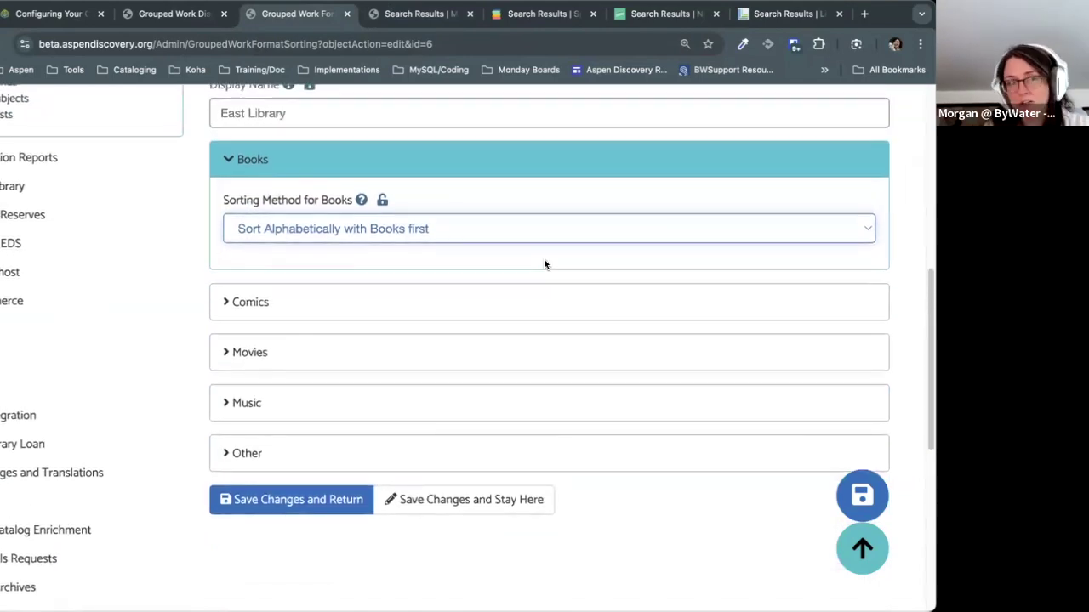
left_click(344, 231)
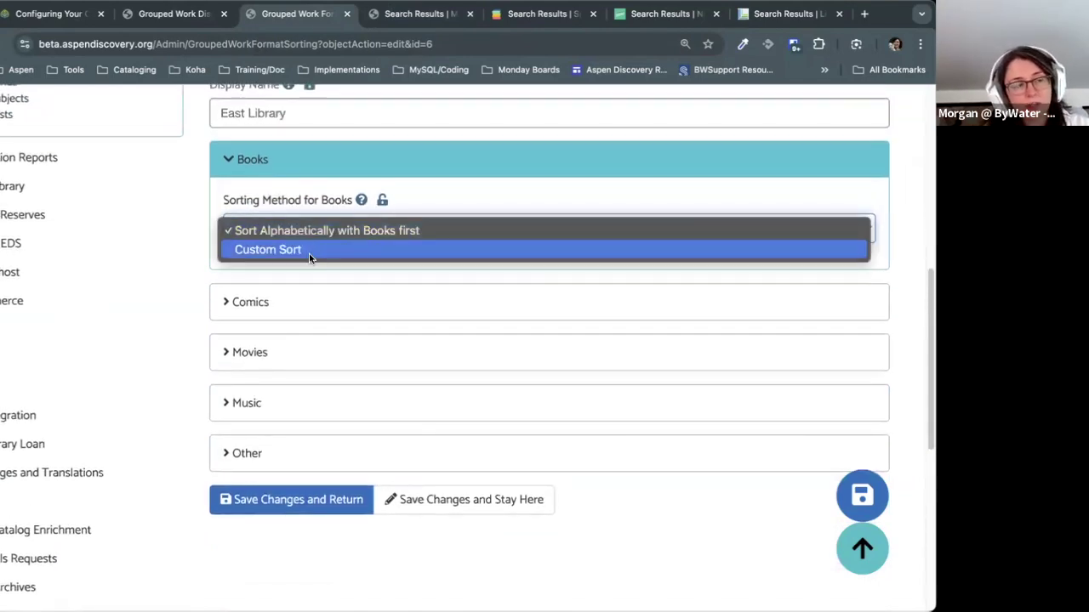
left_click(308, 250)
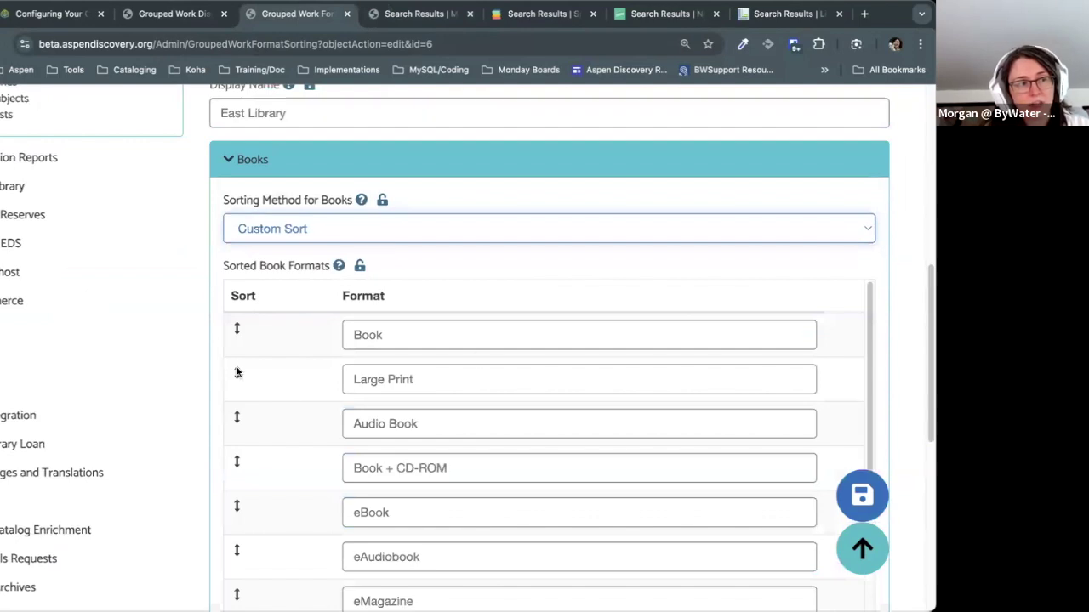
Step: Look through the Sorted Book Formats list and try moving a lower format up towards Large Print
scroll(927, 276, "down", 3)
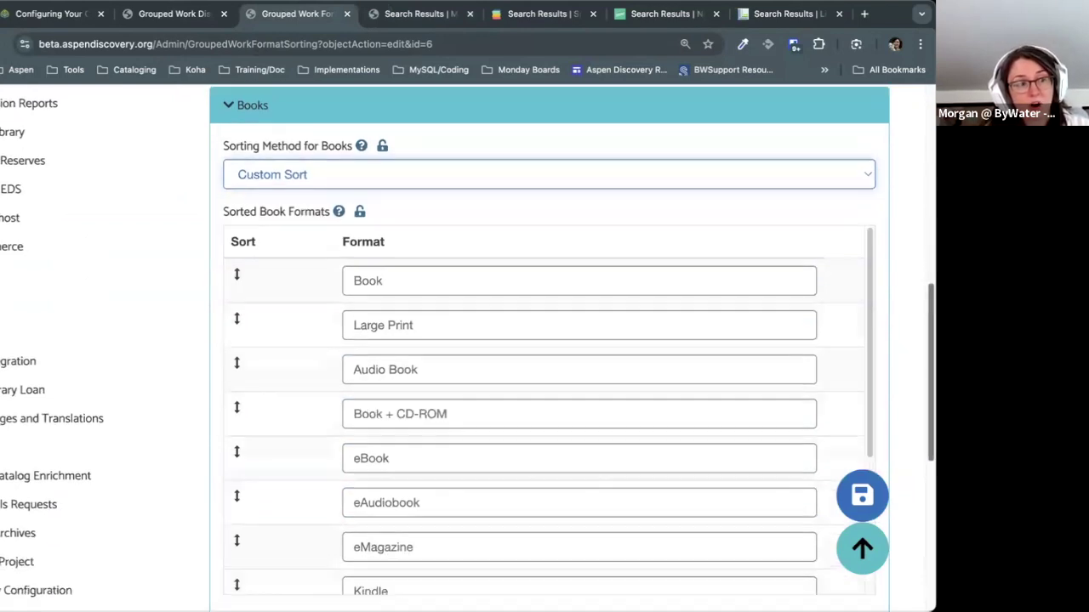
scroll(854, 357, "down", 5)
scroll(880, 281, "up", 5)
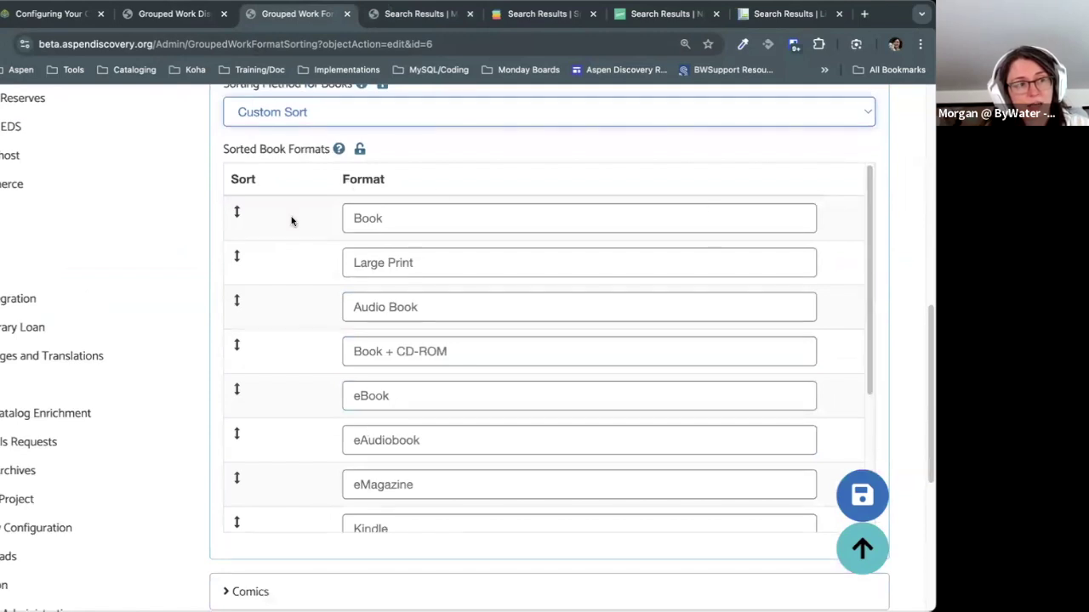
left_click_drag(236, 258, 252, 260)
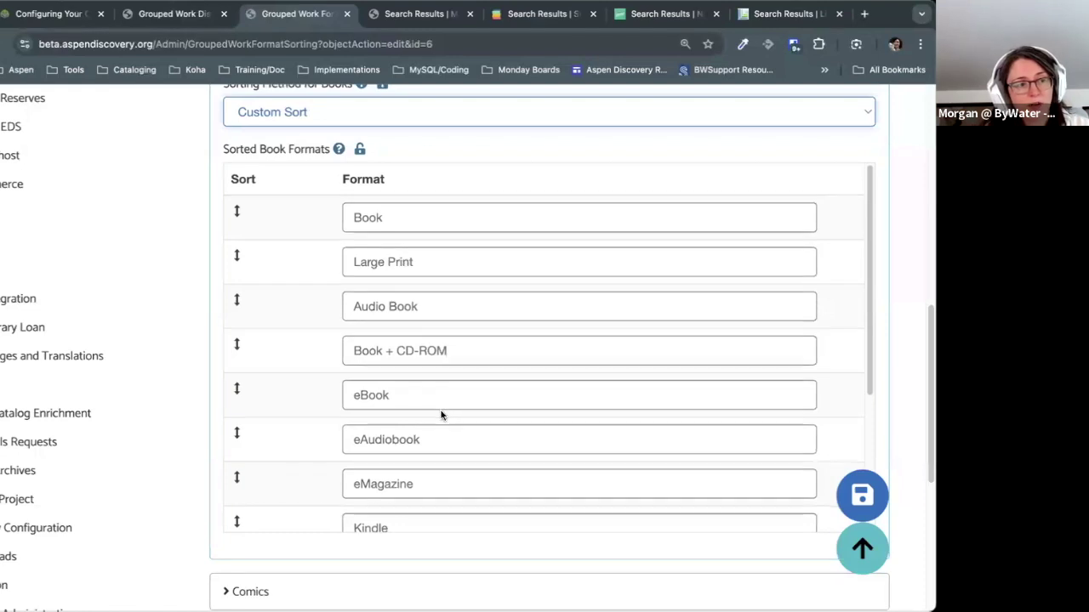
scroll(442, 412, "down", 3)
scroll(275, 438, "up", 5)
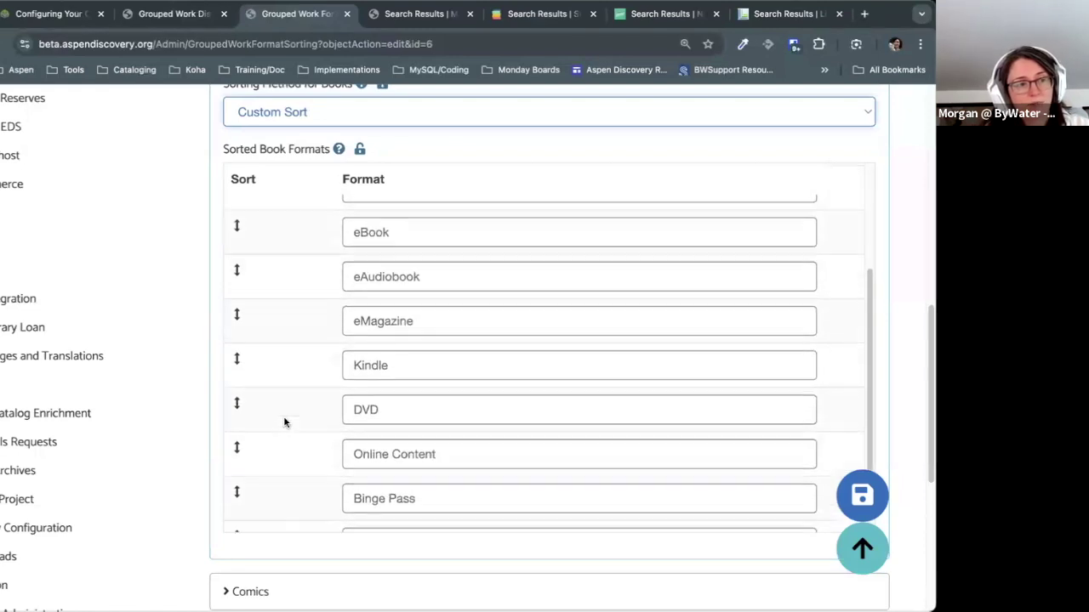
scroll(271, 424, "up", 1)
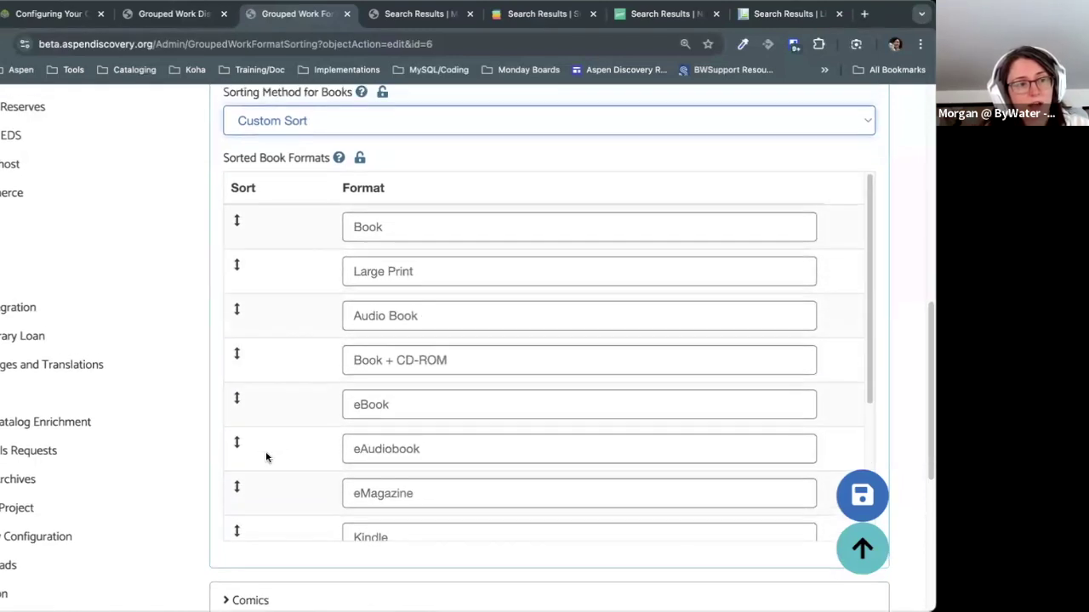
left_click_drag(235, 474, 256, 294)
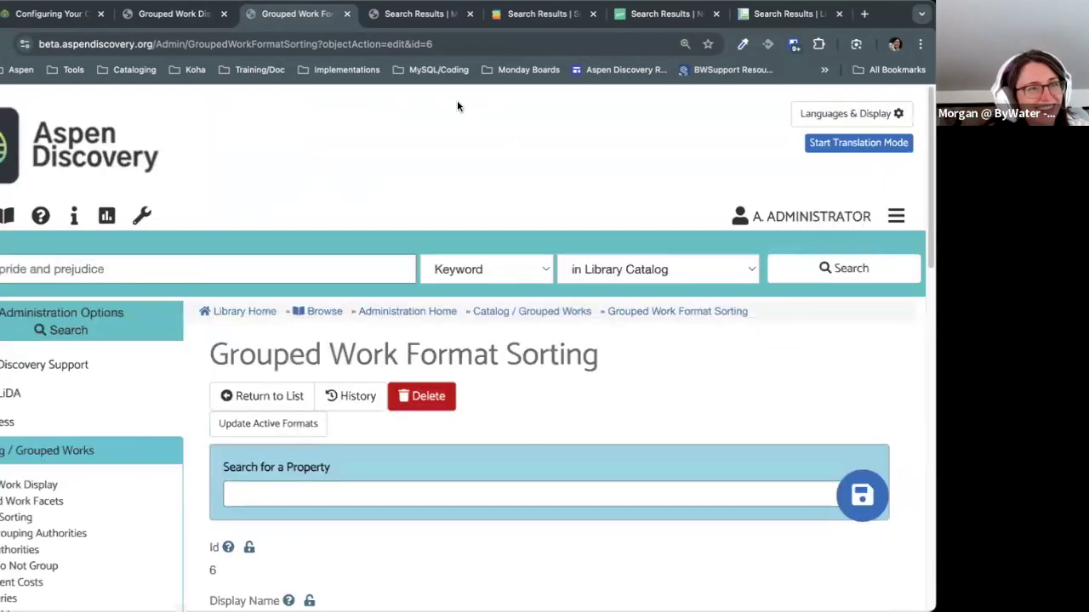
Step: Recheck the format order for Pride and prejudice in Springfield Public Library's results and return to East Library's format sorting settings
left_click(536, 13)
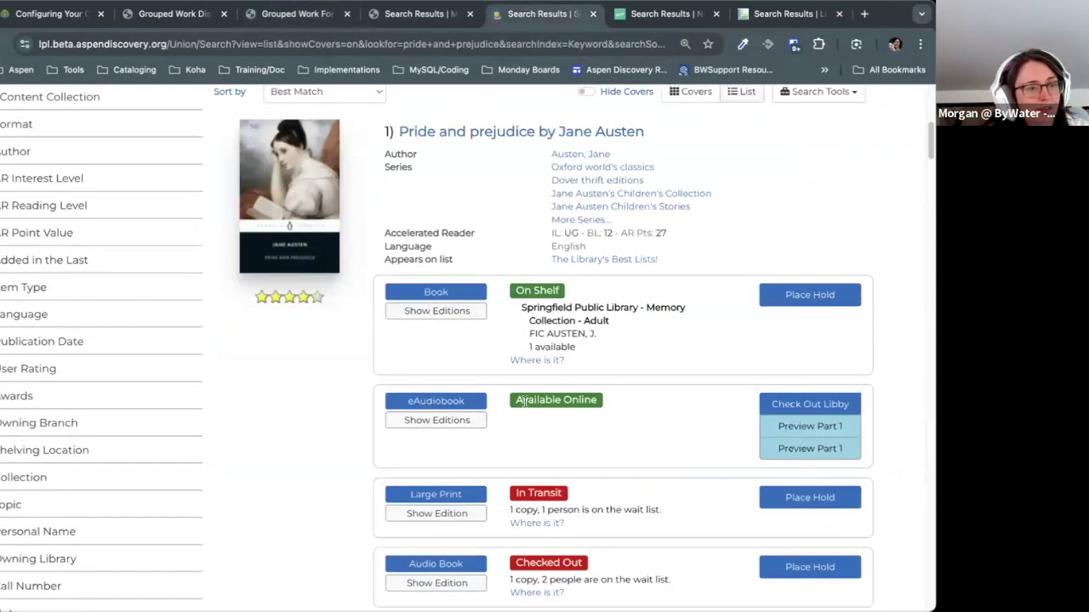
scroll(700, 379, "down", 1)
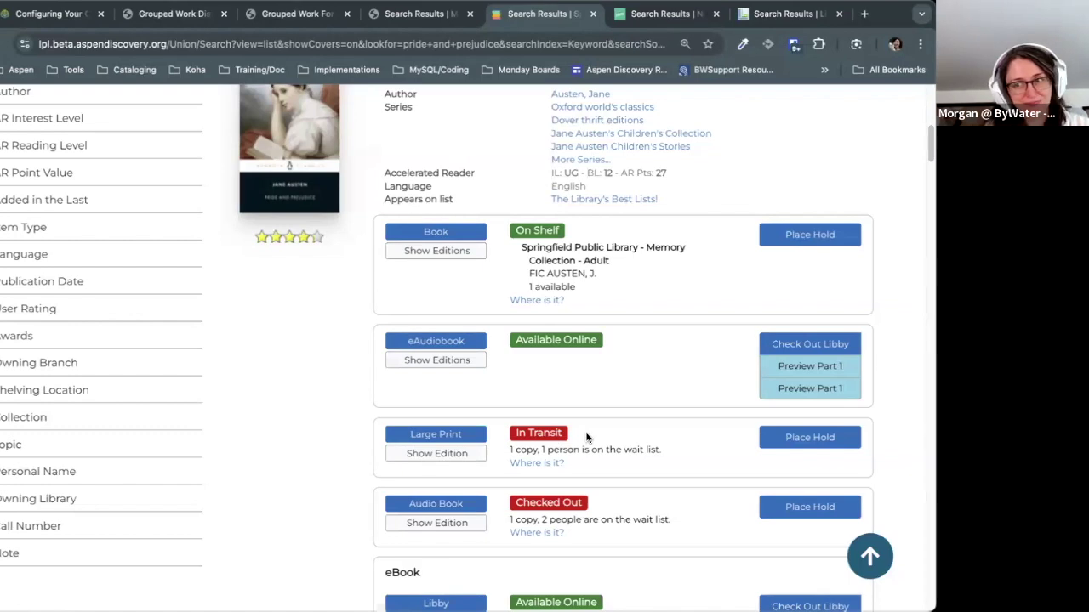
left_click(196, 15)
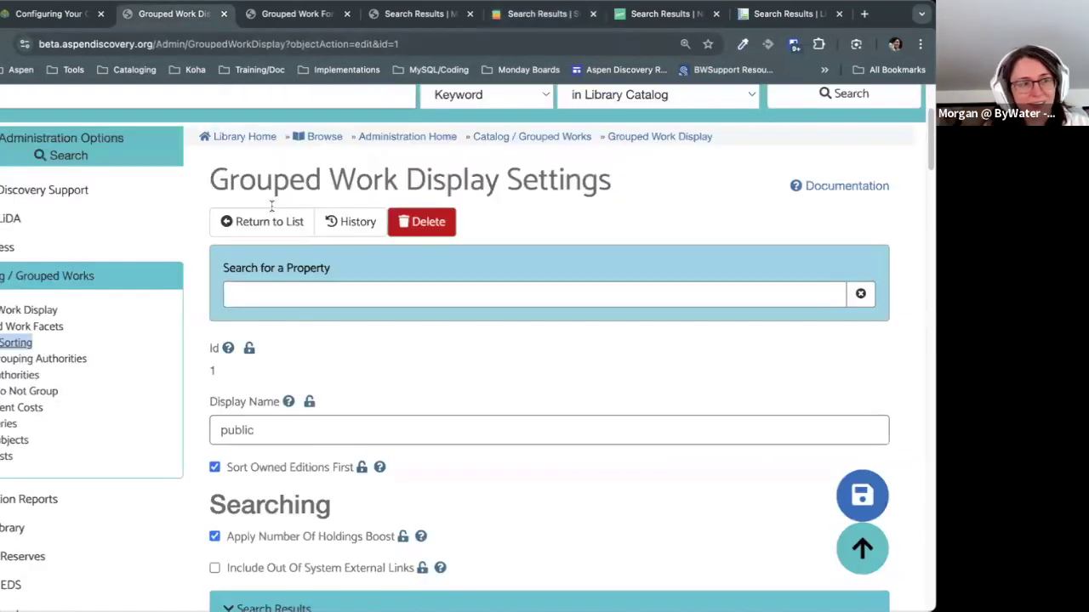
scroll(381, 189, "down", 8)
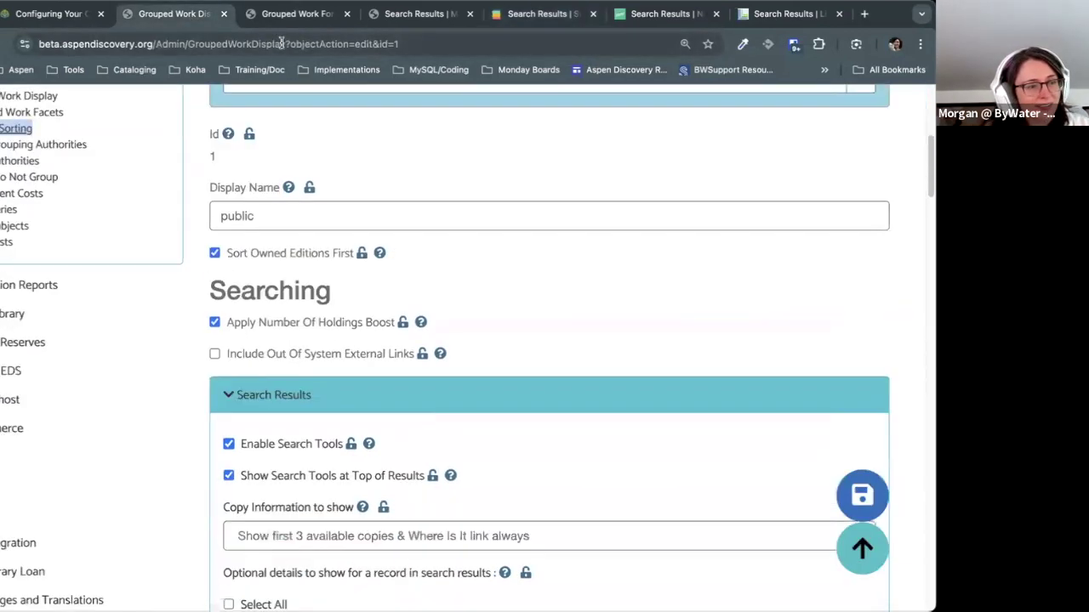
left_click(306, 15)
scroll(454, 297, "down", 5)
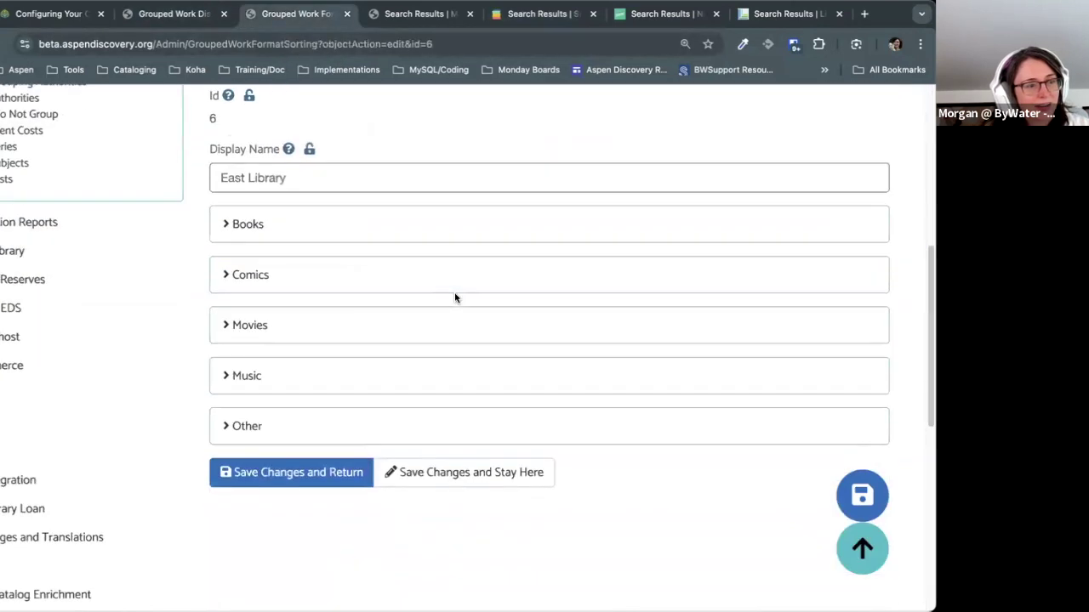
Step: Expand the Comics and Movies sections of East Library to view their sorting methods
left_click(242, 283)
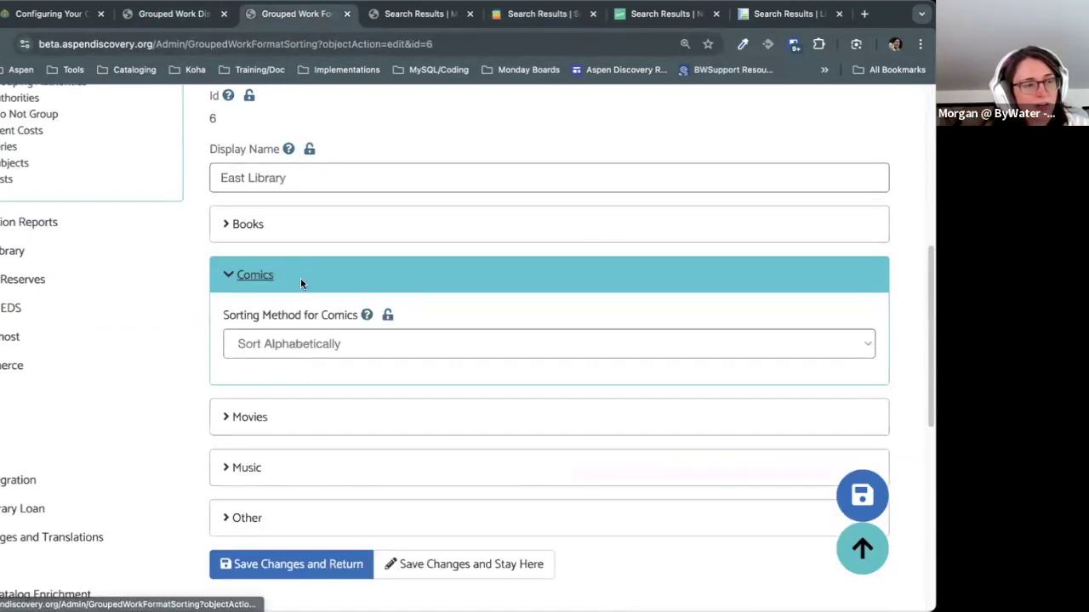
left_click(261, 421)
scroll(377, 469, "down", 4)
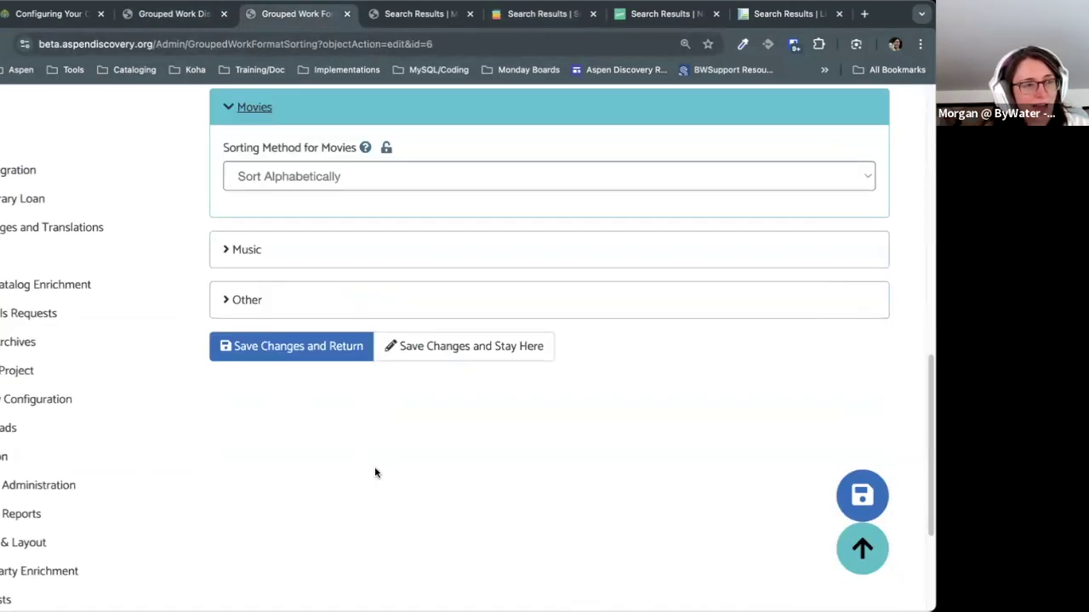
Step: Switch the Comics sorting method to Custom Sort, review its sortable formats, and restore Sort Alphabetically
scroll(272, 311, "up", 3)
left_click(287, 296)
left_click(296, 319)
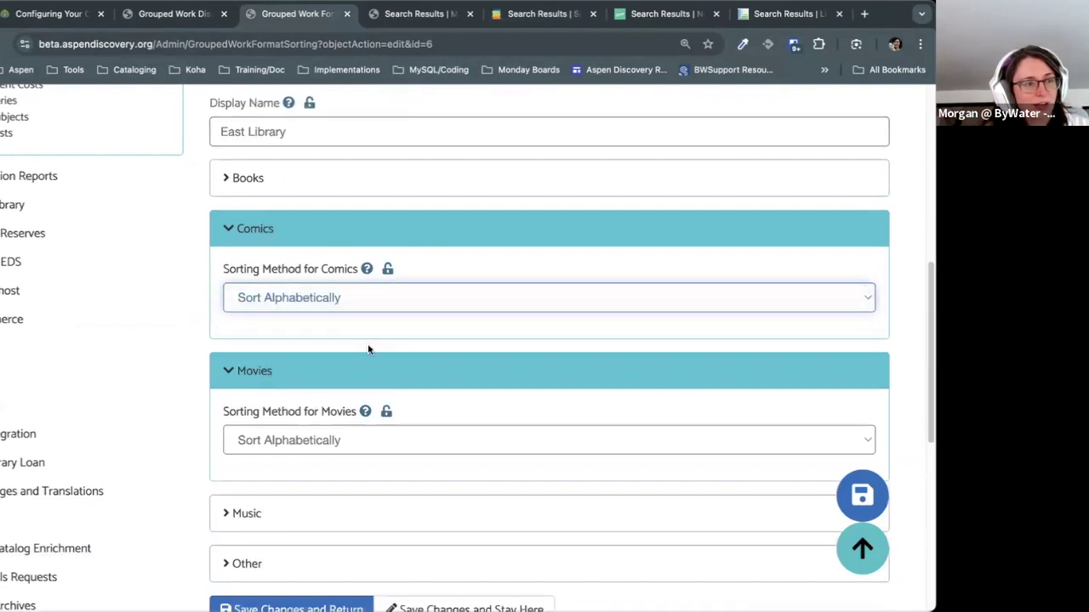
scroll(561, 315, "down", 3)
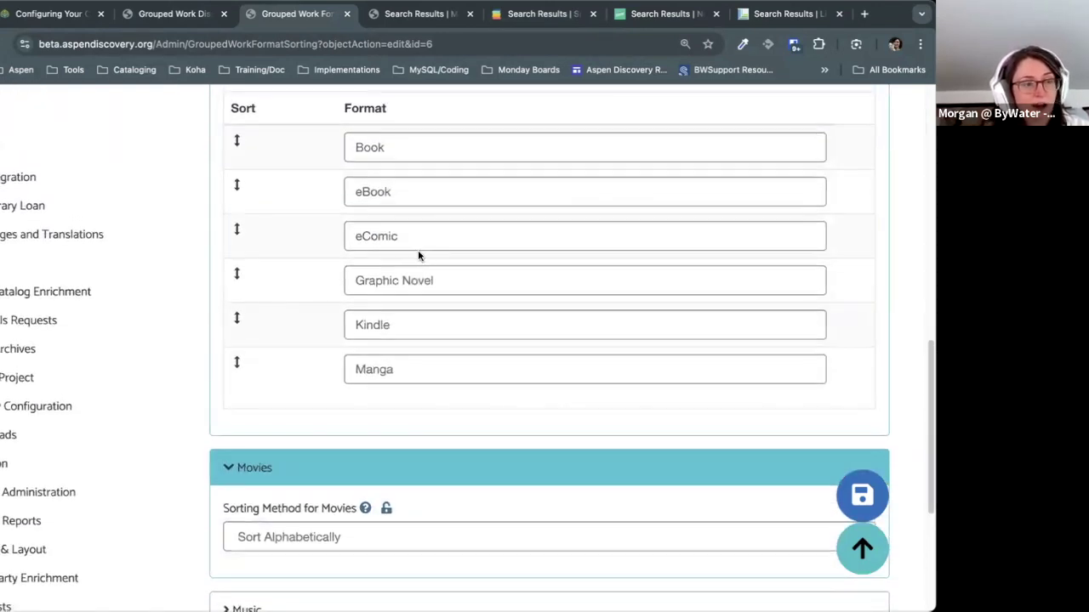
scroll(430, 353, "up", 1)
scroll(429, 353, "up", 2)
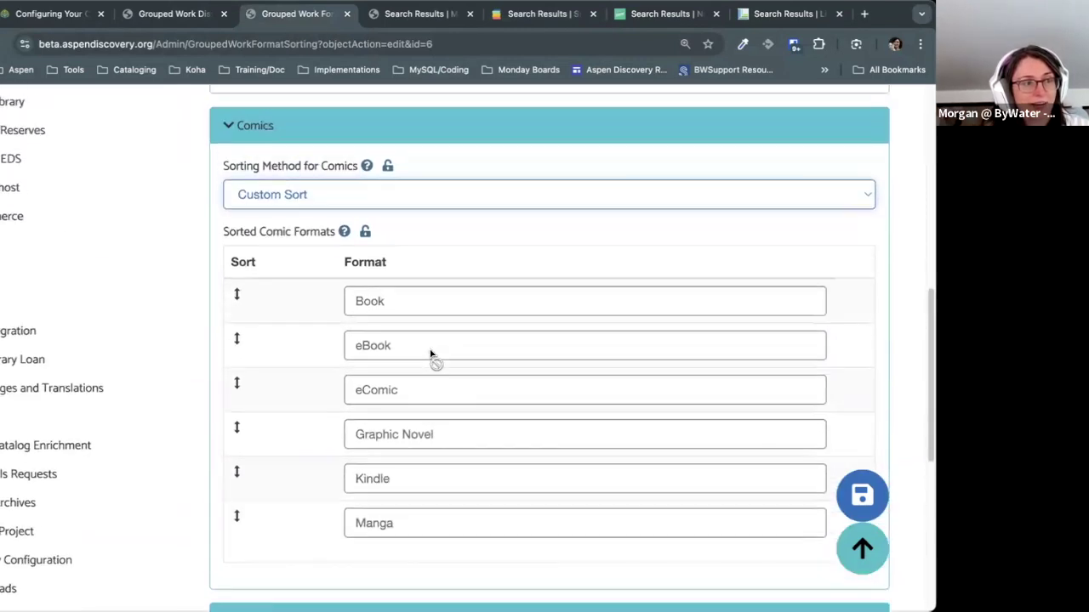
left_click(275, 193)
left_click(275, 177)
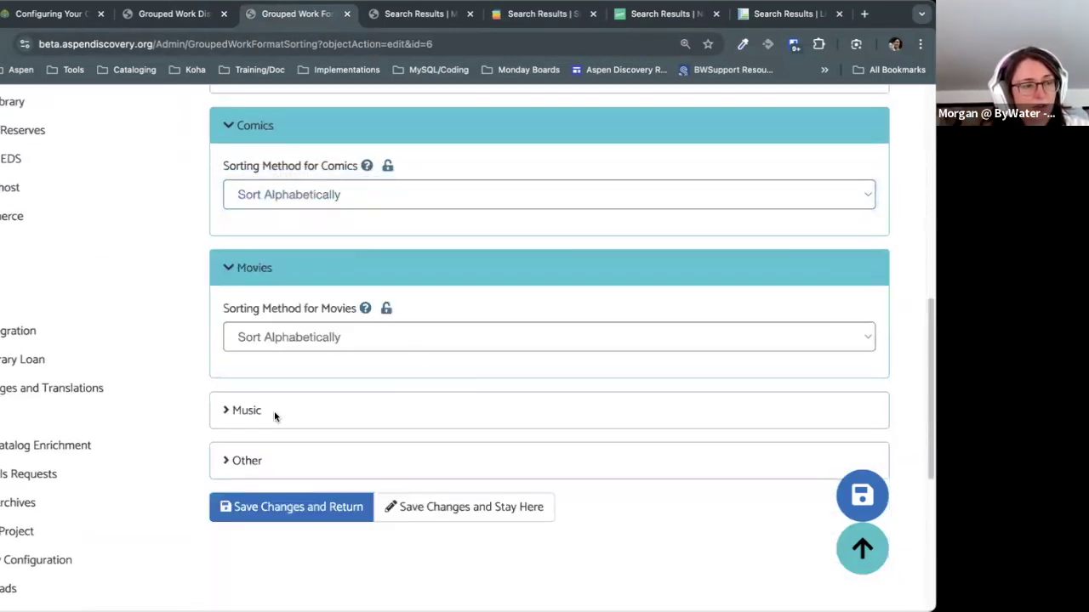
Step: Expand the Other section of East Library to view its sorting method
left_click(255, 460)
scroll(301, 446, "down", 1)
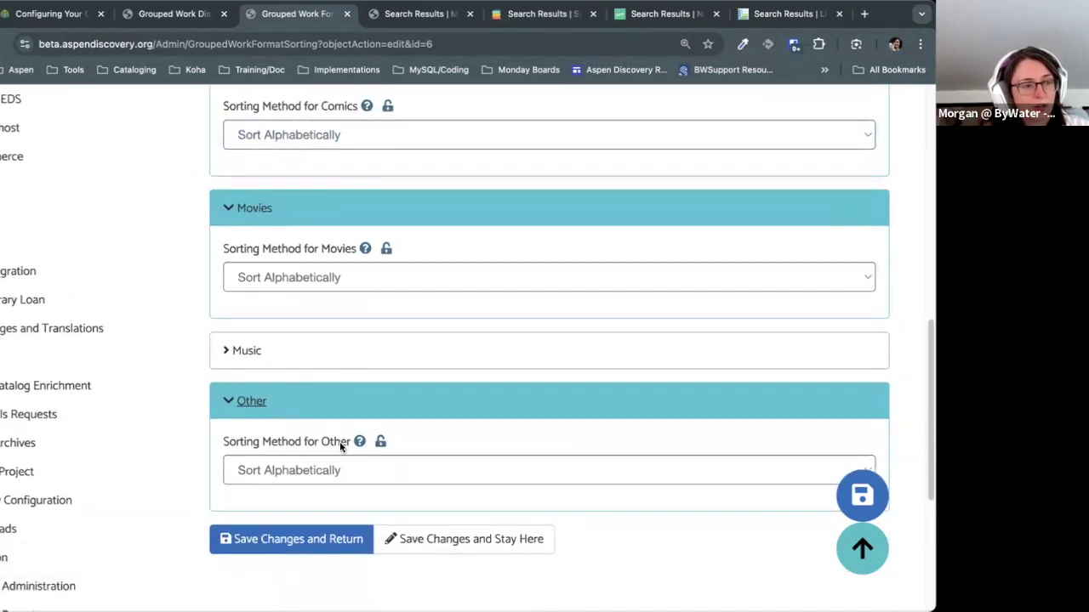
Step: Collapse the expanded Other, Movies and Comics sections of East Library's format sorting settings
left_click(264, 405)
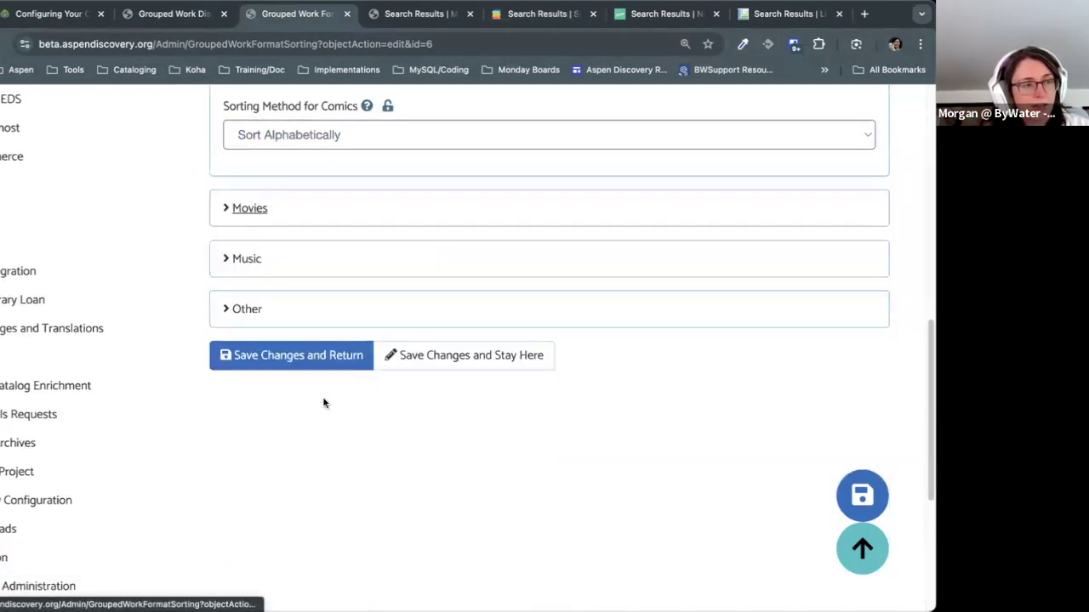
scroll(323, 400, "up", 5)
left_click(274, 418)
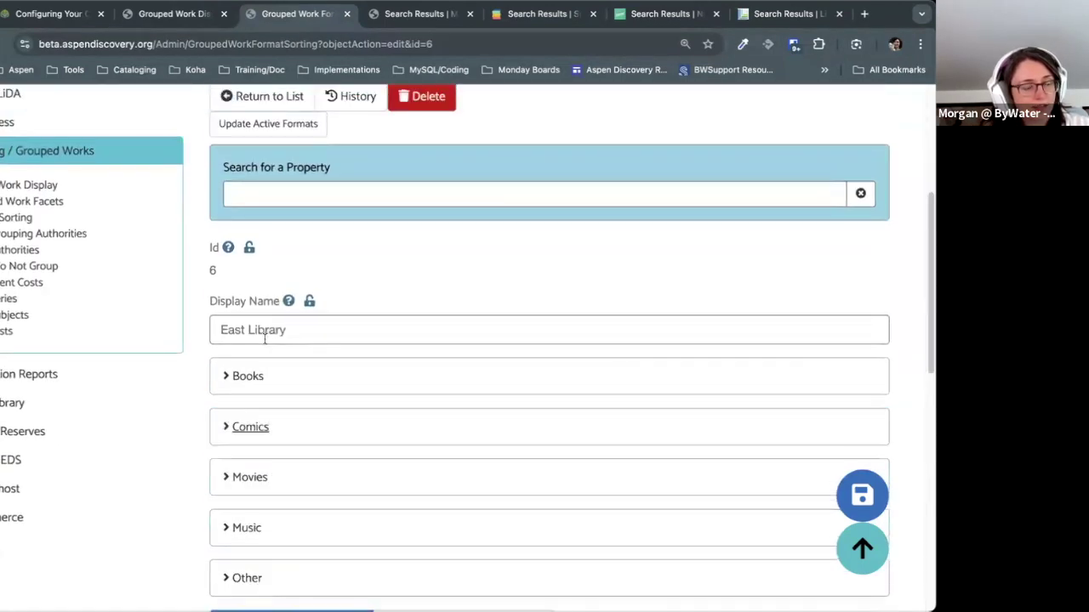
scroll(434, 312, "up", 2)
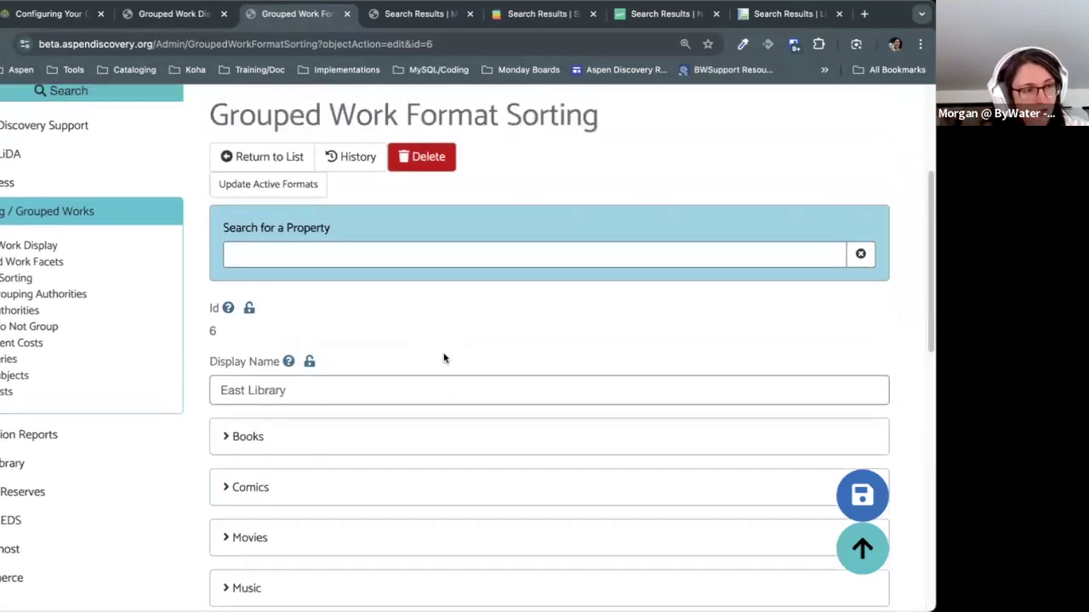
scroll(410, 325, "up", 1)
scroll(408, 336, "up", 1)
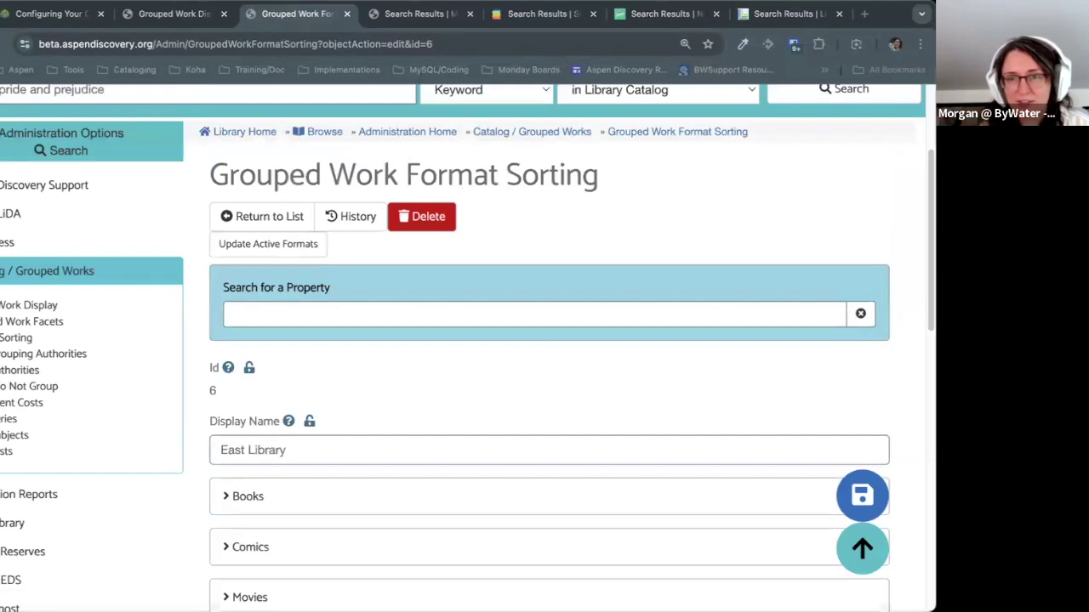
Step: Open the Grouped Work Facets settings
left_click(225, 461)
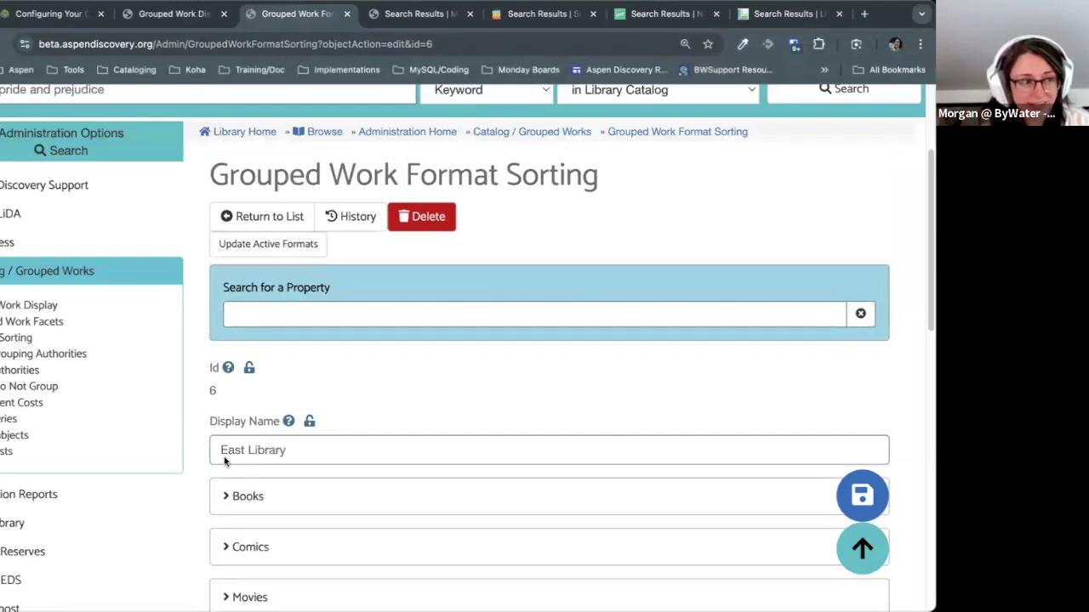
left_click(51, 322)
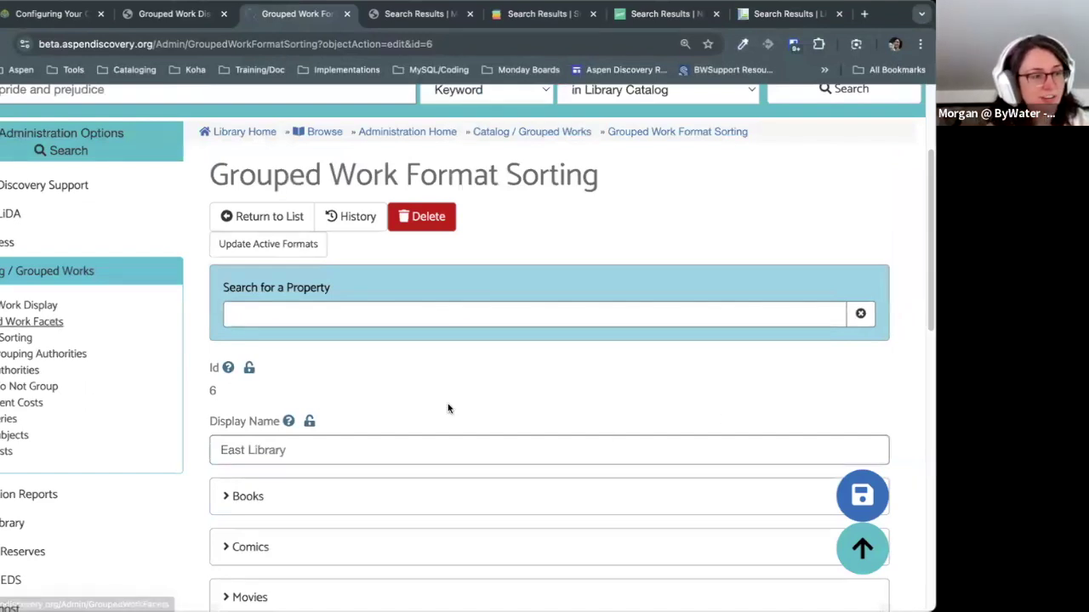
scroll(653, 332, "down", 3)
scroll(652, 326, "up", 4)
Step: Examine the facets available for narrowing the pride and prejudice search results
left_click(378, 16)
scroll(452, 240, "down", 1)
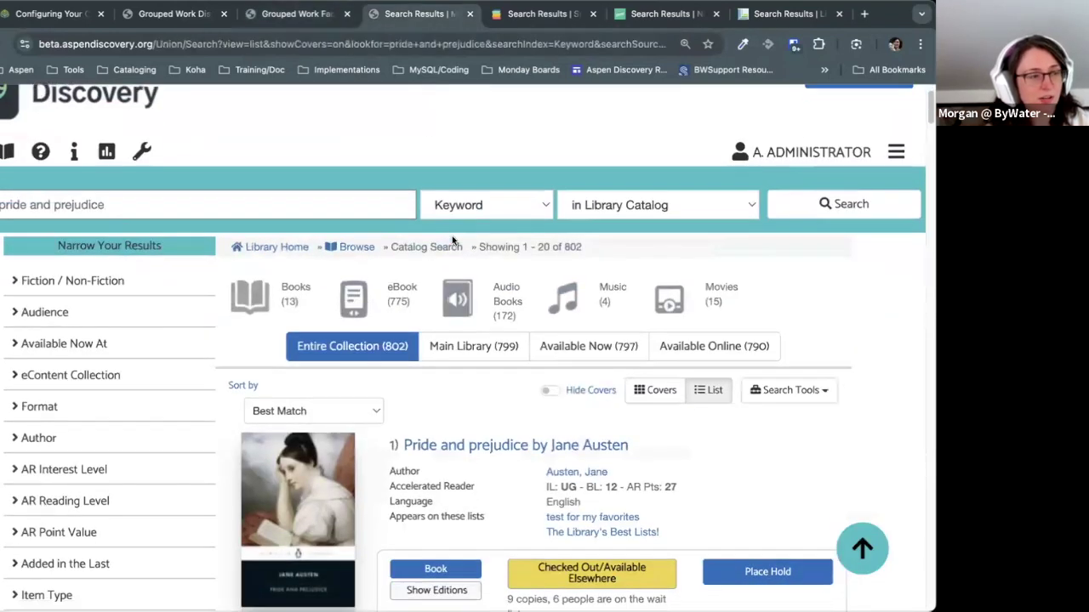
scroll(453, 241, "down", 1)
scroll(116, 297, "down", 1)
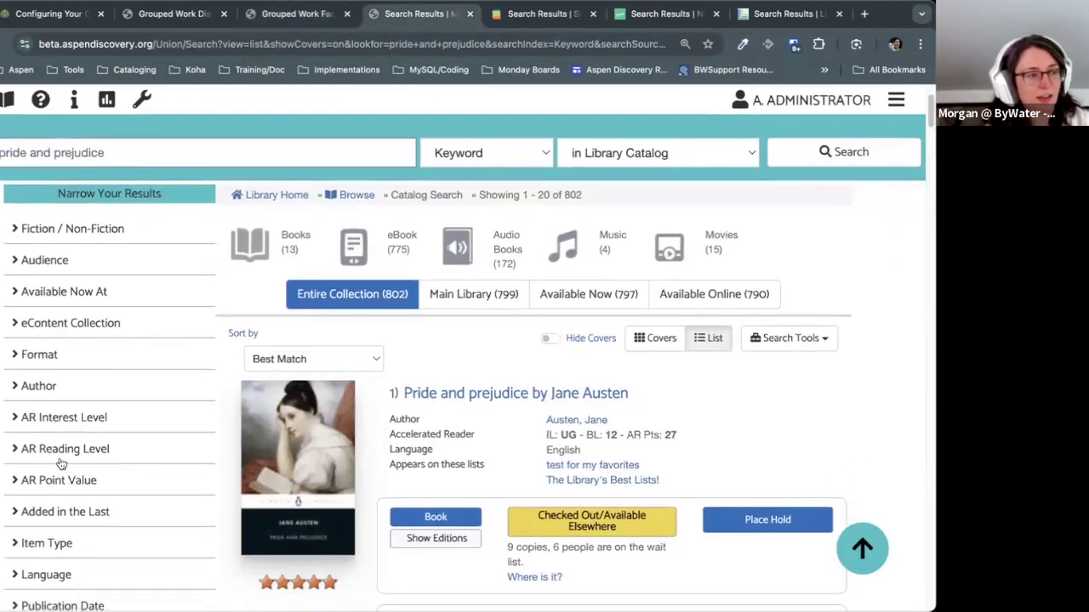
scroll(115, 449, "down", 5)
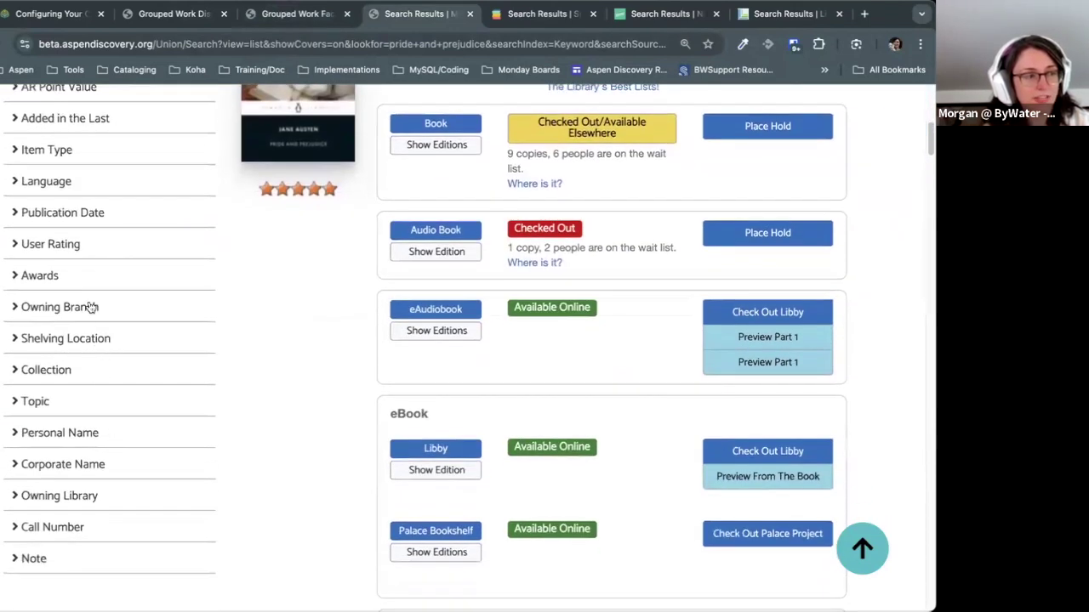
scroll(352, 364, "up", 2)
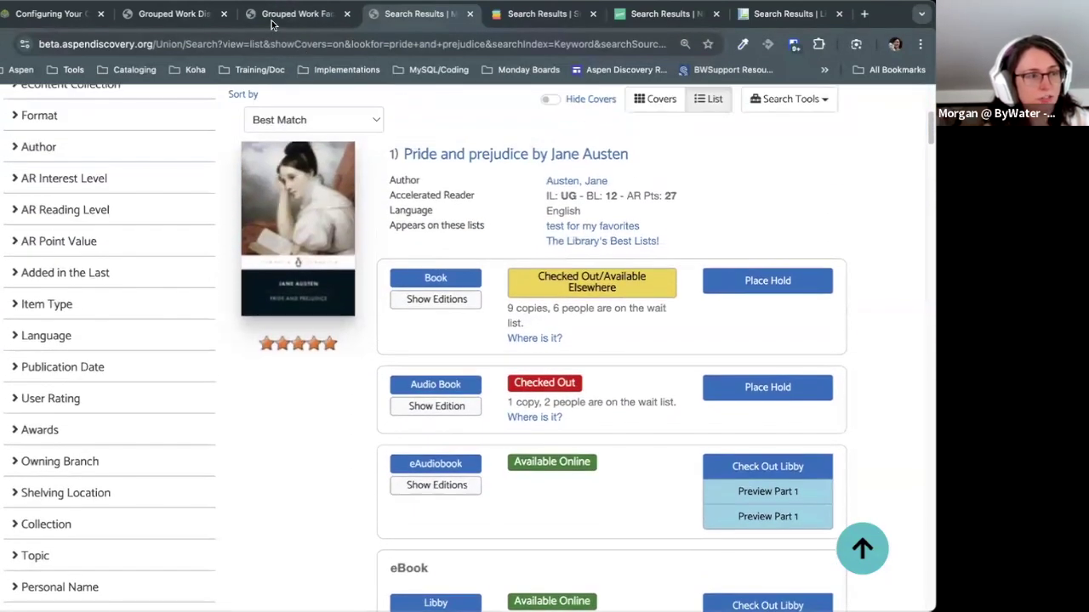
Step: Return to the Grouped Work Facets settings and review the academic, consortia, public and schools facet groups
left_click(271, 21)
scroll(765, 263, "down", 3)
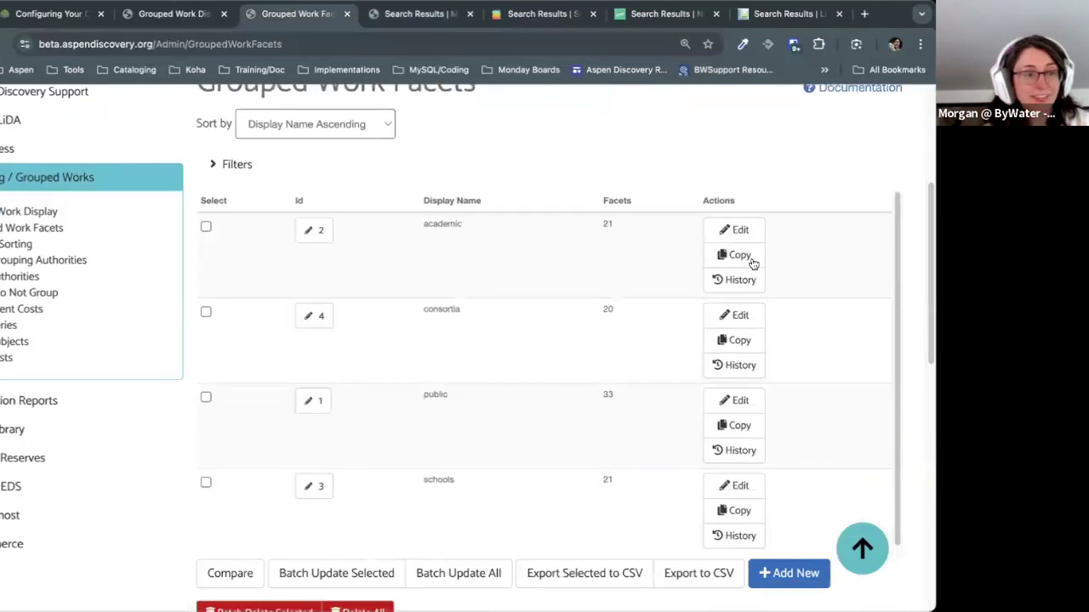
left_click(797, 177)
left_click(797, 177)
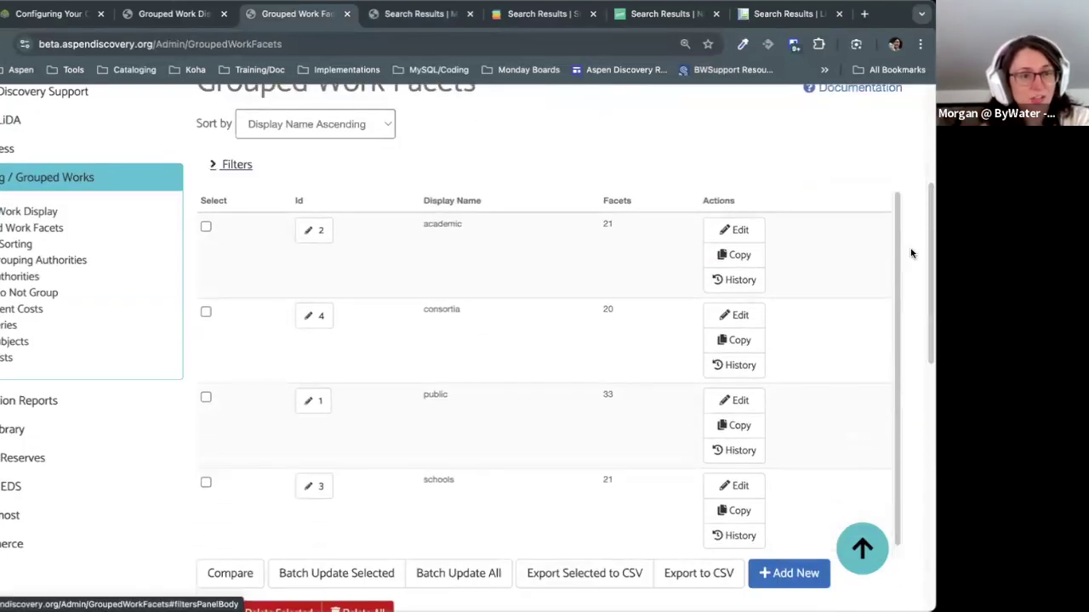
scroll(925, 224, "down", 1)
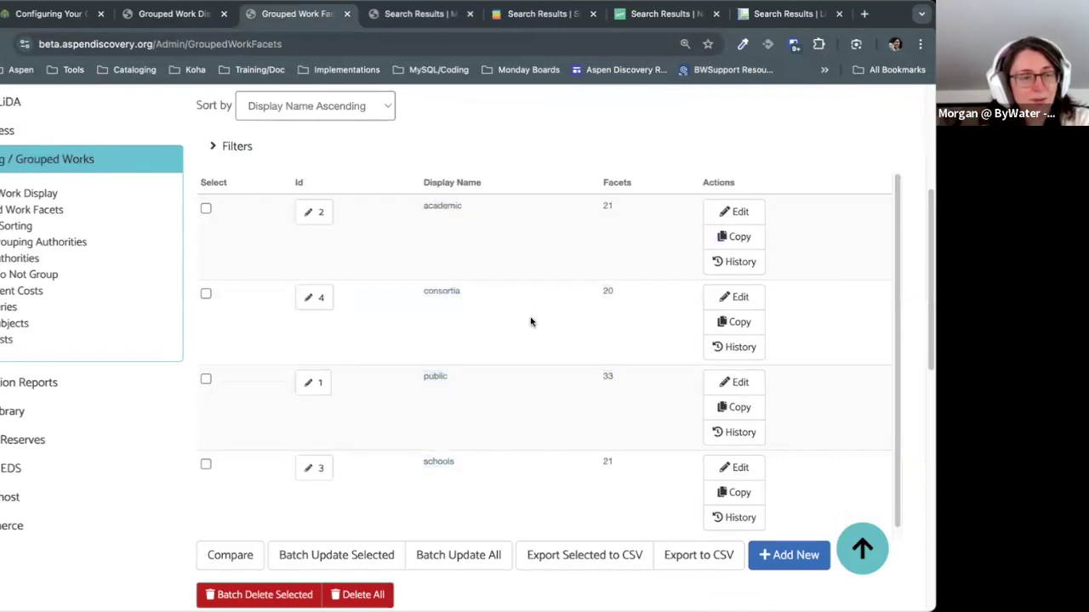
scroll(925, 316, "up", 1)
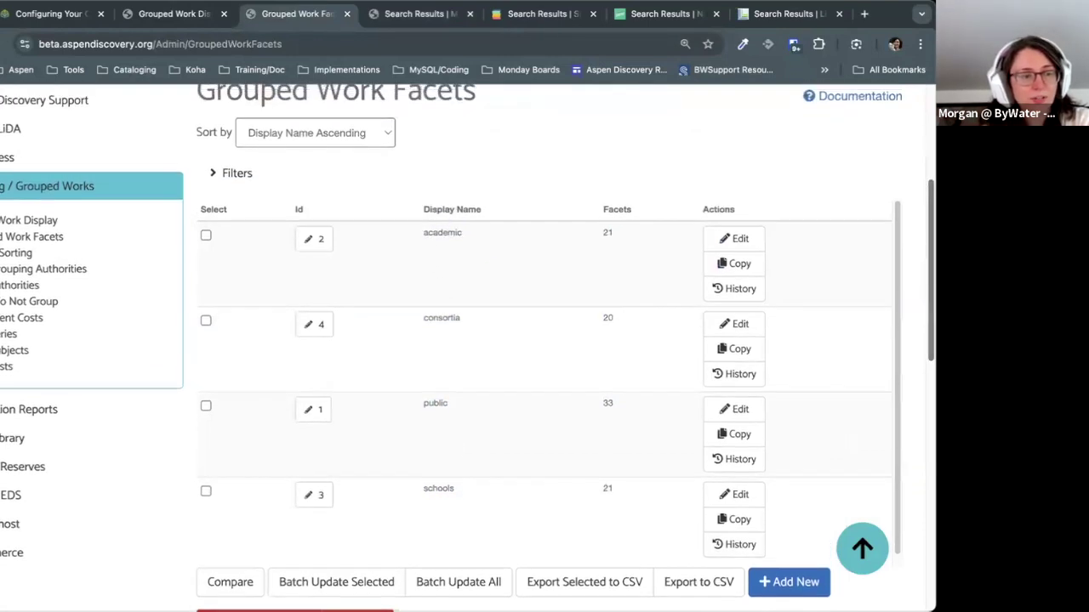
scroll(925, 289, "up", 2)
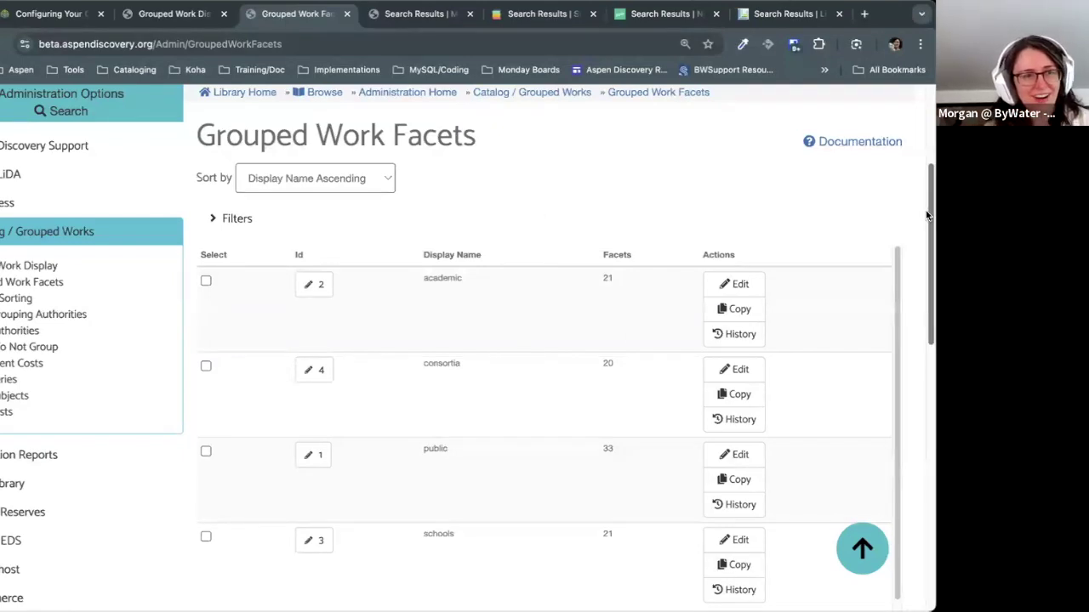
scroll(335, 228, "down", 3)
scroll(335, 228, "up", 2)
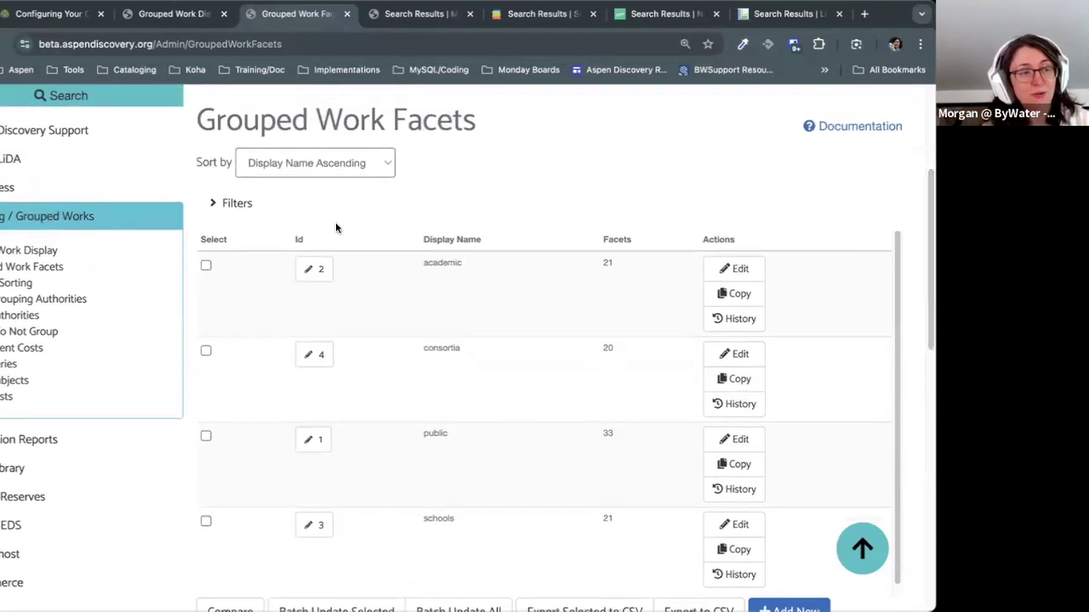
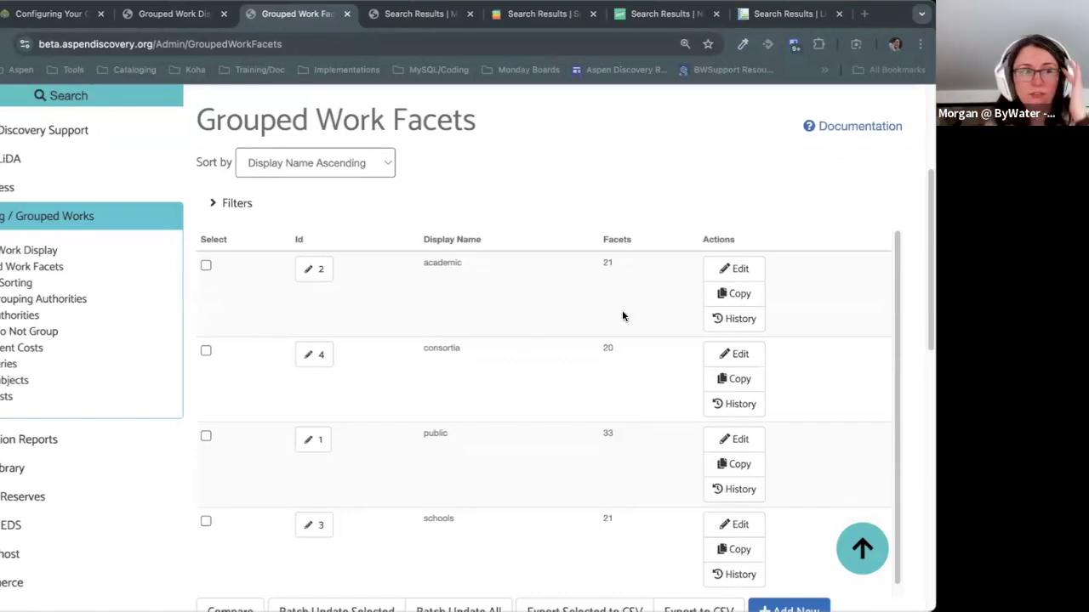
Step: Open the public facet group for editing and look over its table of facets
left_click(611, 178)
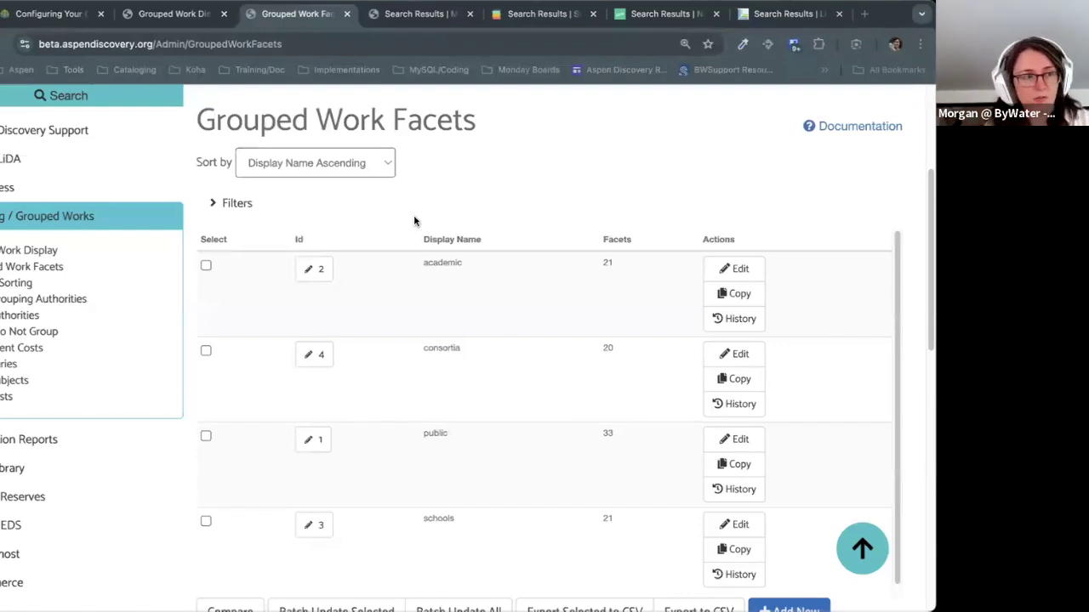
left_click(443, 266)
left_click(680, 440)
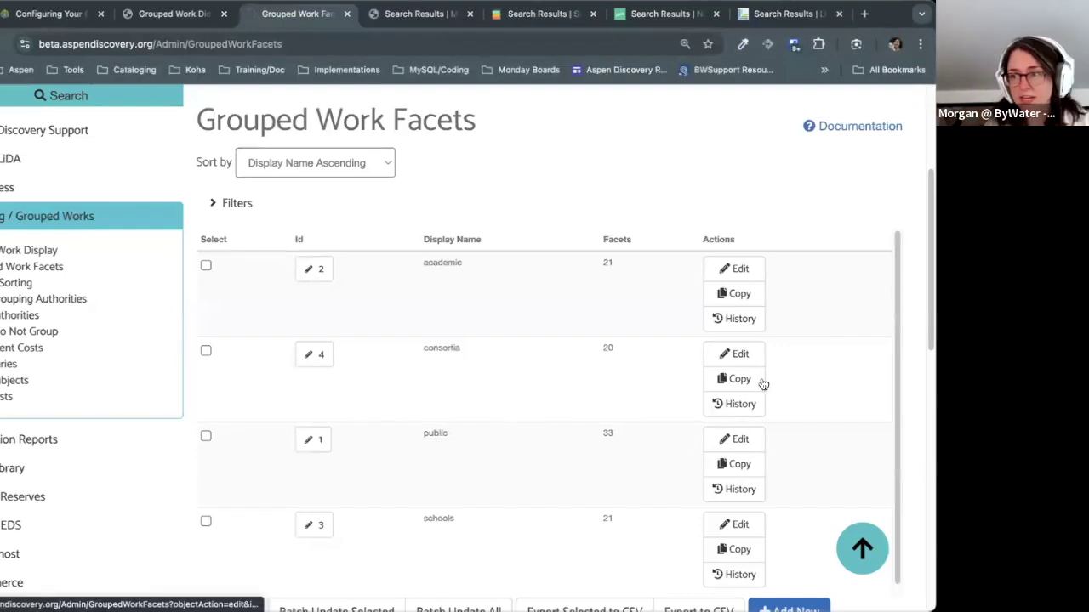
scroll(751, 301, "down", 3)
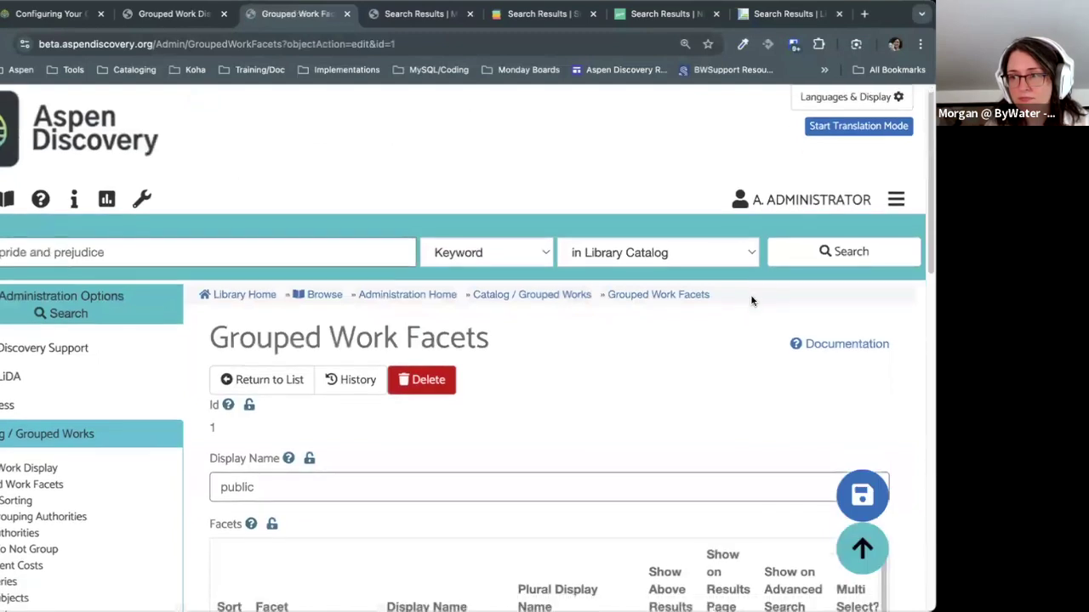
scroll(776, 268, "down", 3)
scroll(776, 272, "up", 3)
scroll(833, 176, "down", 2)
scroll(923, 223, "down", 1)
scroll(925, 227, "up", 2)
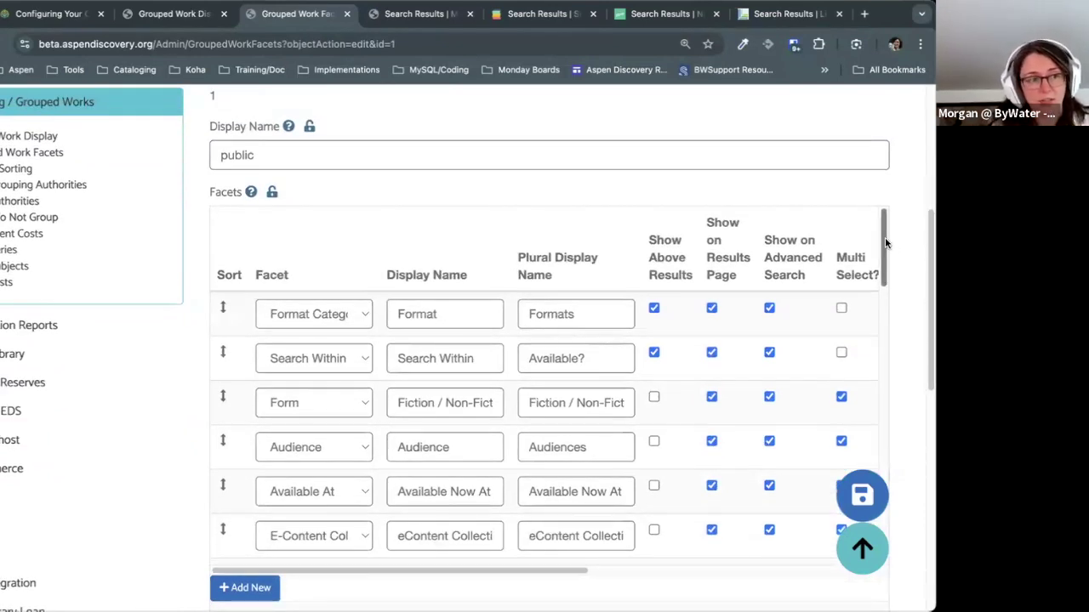
scroll(927, 262, "down", 2)
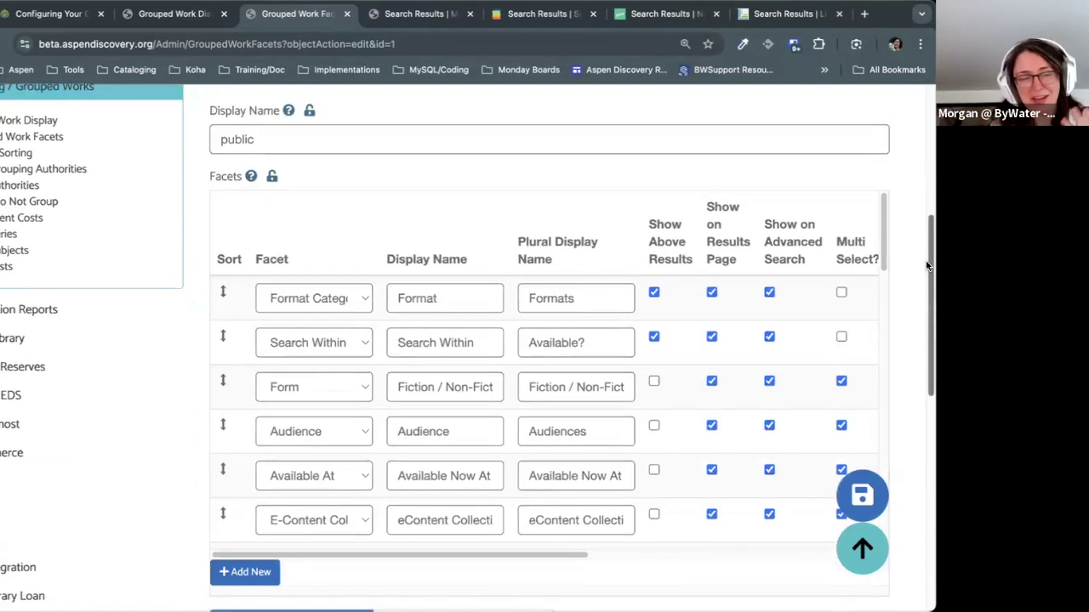
Step: Examine the sort handles and Display Name column of the public group's facets, using the Audience facet as the example
left_click_drag(883, 201, 905, 189)
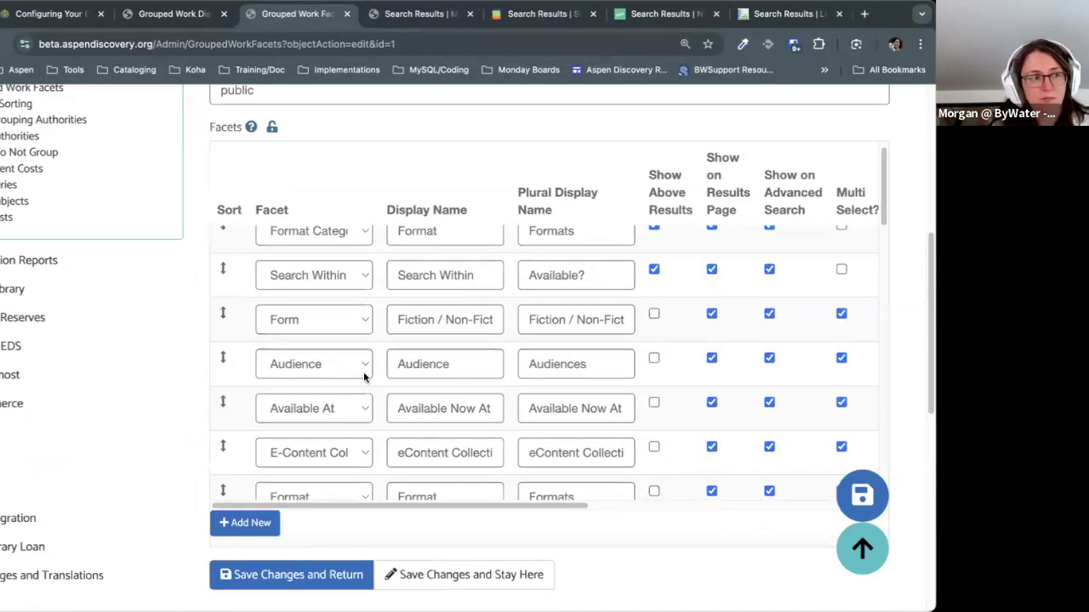
mouse_move(226, 360)
left_mouse_down()
mouse_move(233, 310)
mouse_move(238, 366)
left_mouse_up()
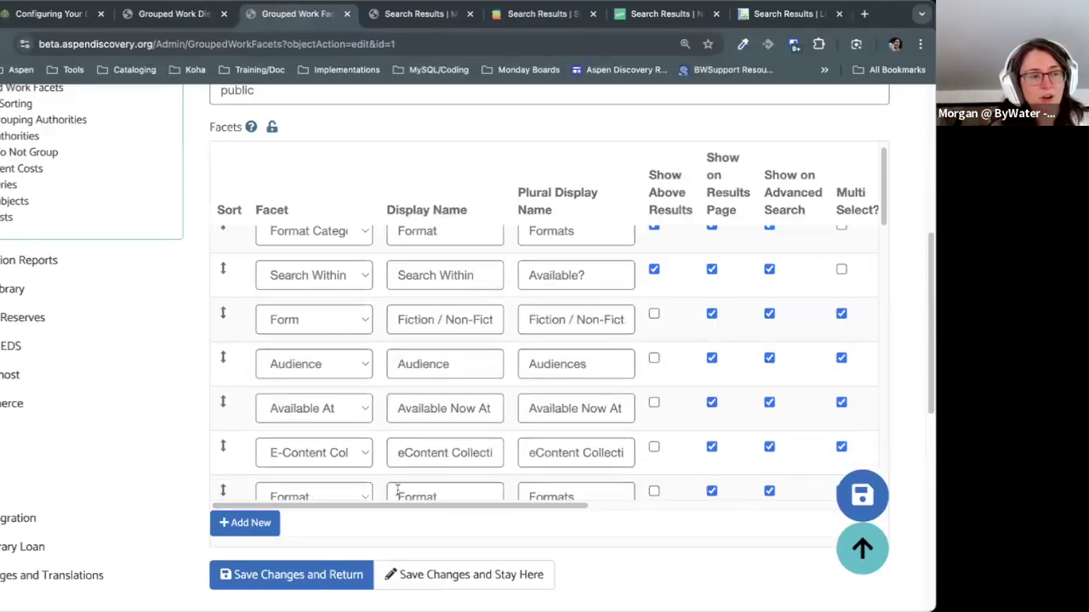
double_click(402, 371)
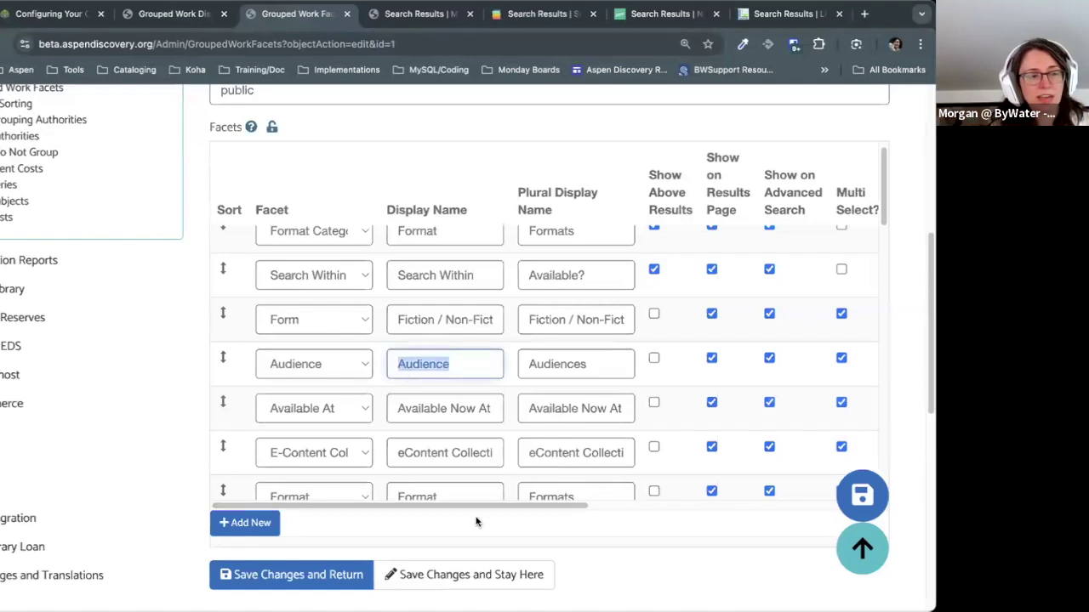
left_click_drag(475, 216, 393, 206)
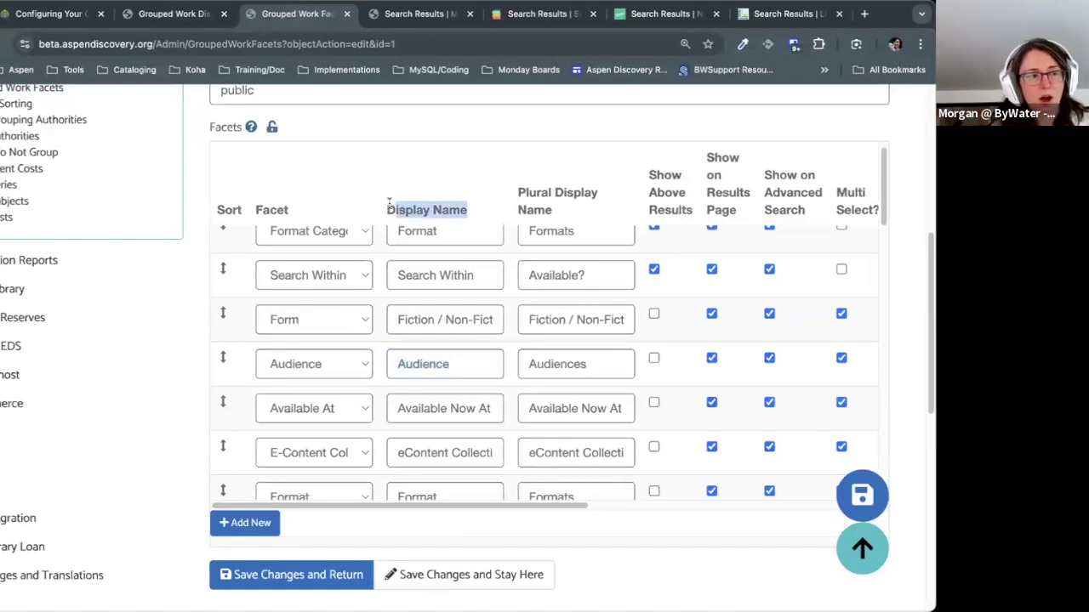
left_click(463, 371)
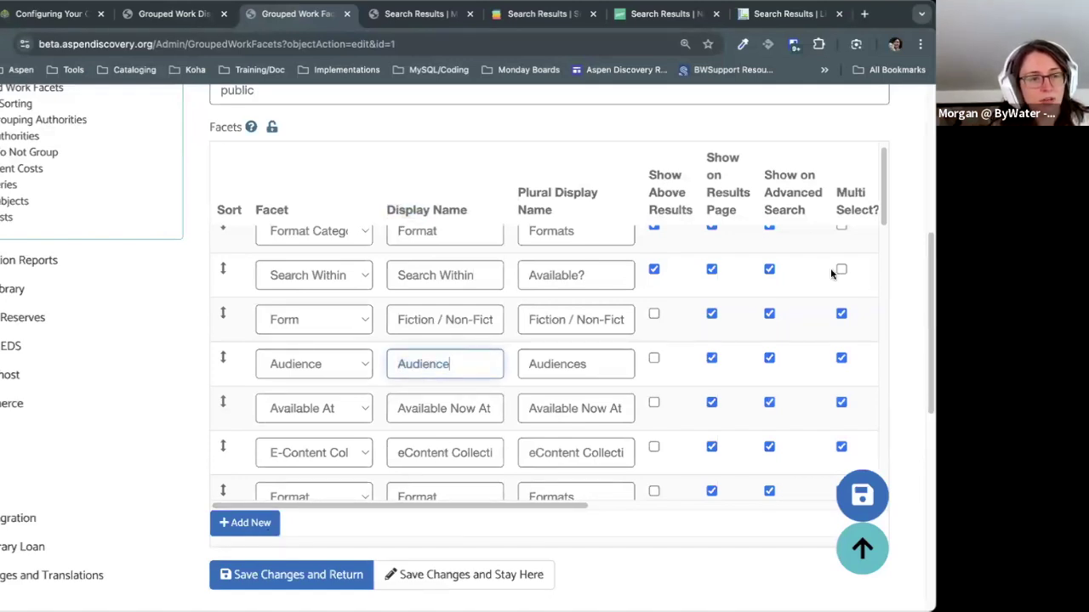
Step: Add a new facet row to the public group and view the available facet types, keeping AR Interest Level selected
scroll(889, 412, "down", 10)
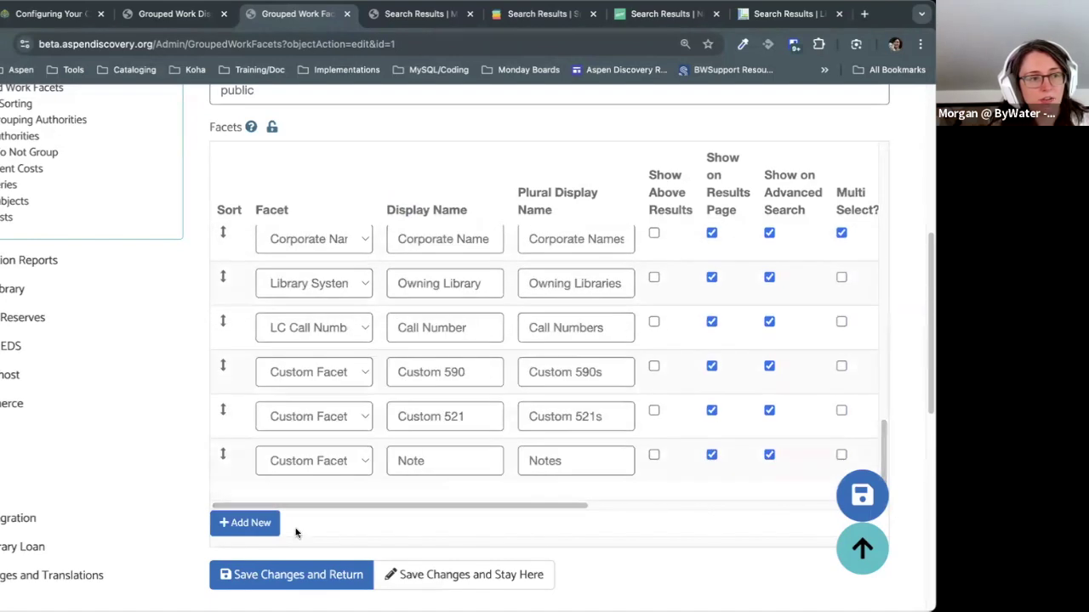
scroll(411, 413, "down", 1)
left_click(312, 461)
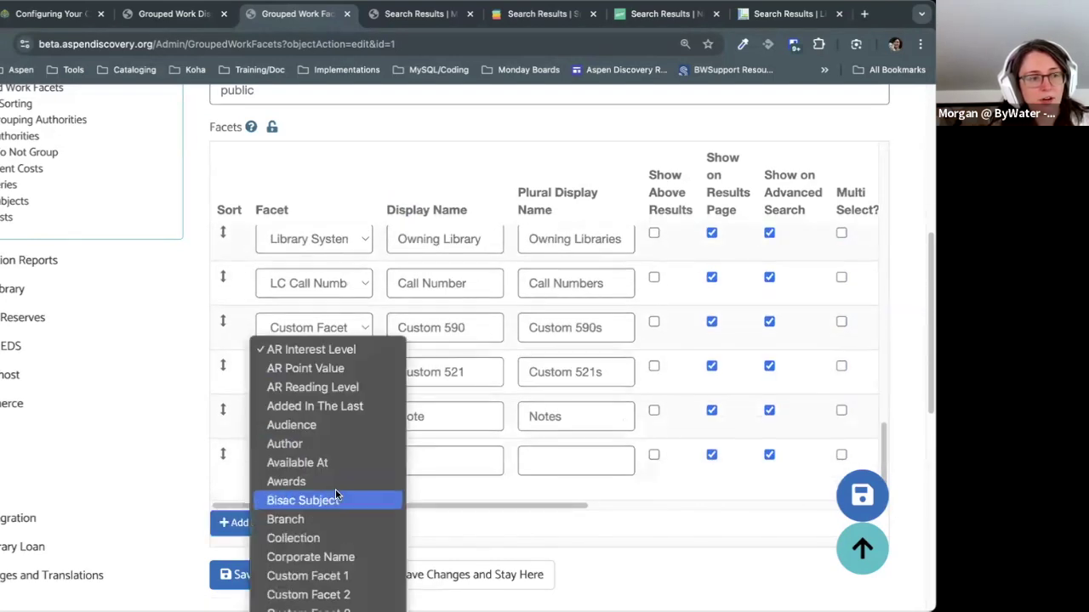
scroll(335, 489, "down", 5)
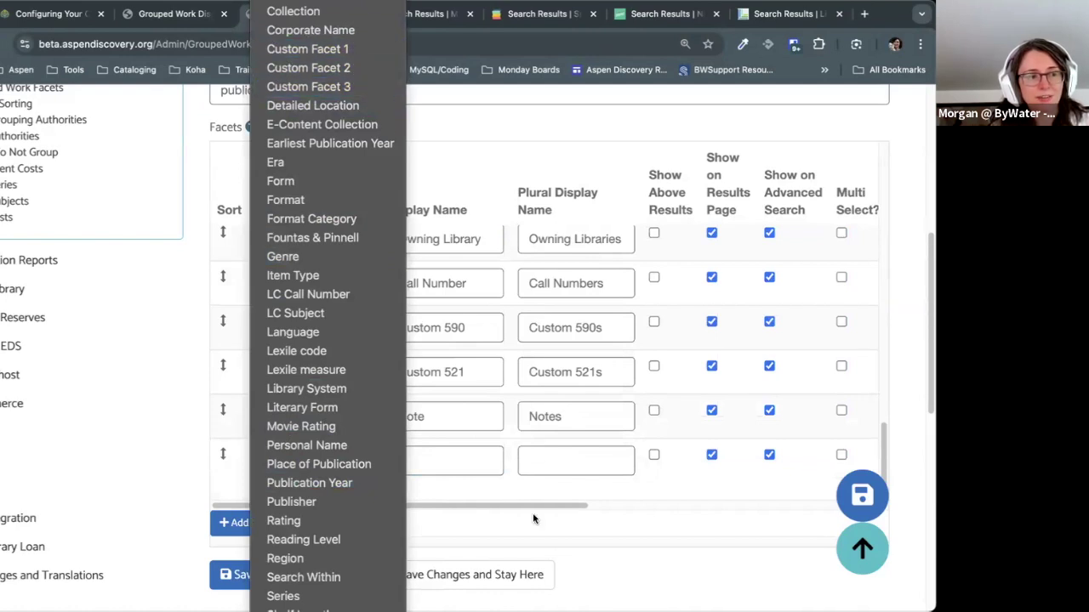
left_click(567, 461)
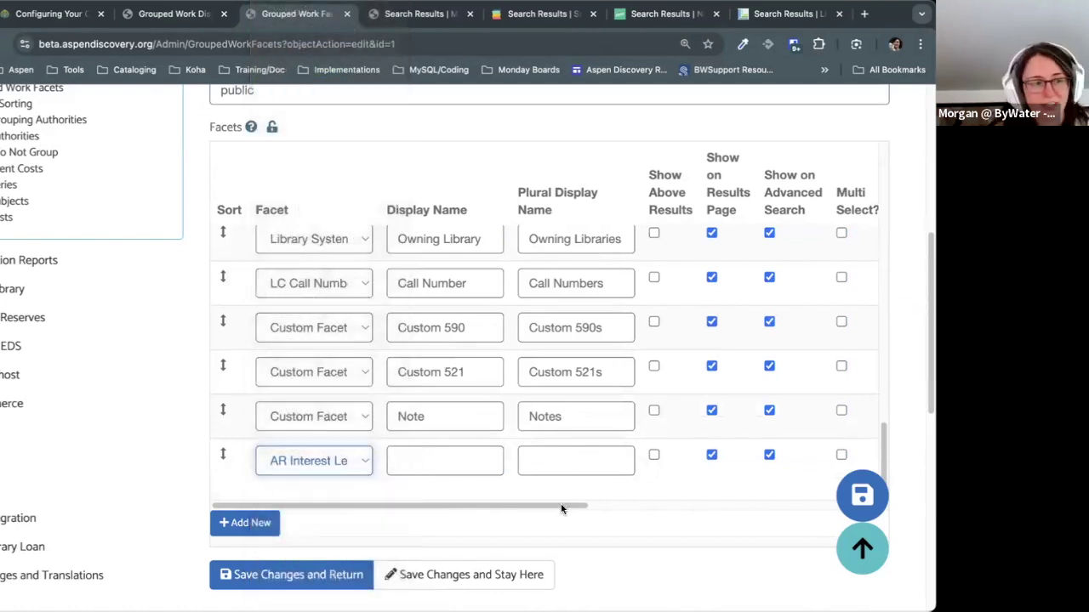
Step: Review the Show on Results Page and Show on Advanced Search options across the public group's facets
left_click_drag(561, 508, 757, 505)
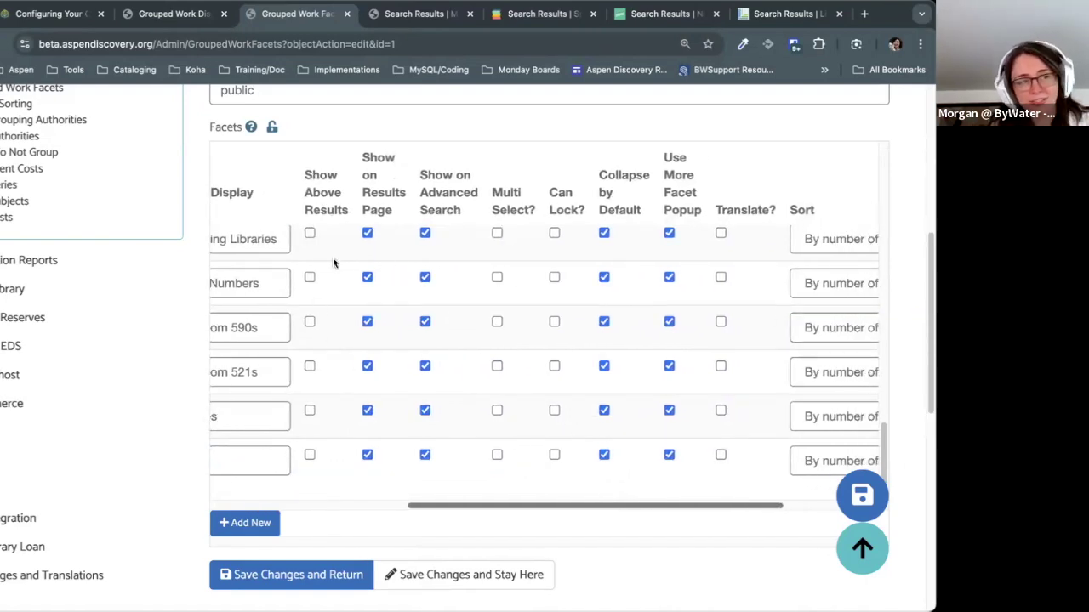
left_click_drag(363, 154, 465, 213)
left_click(423, 172)
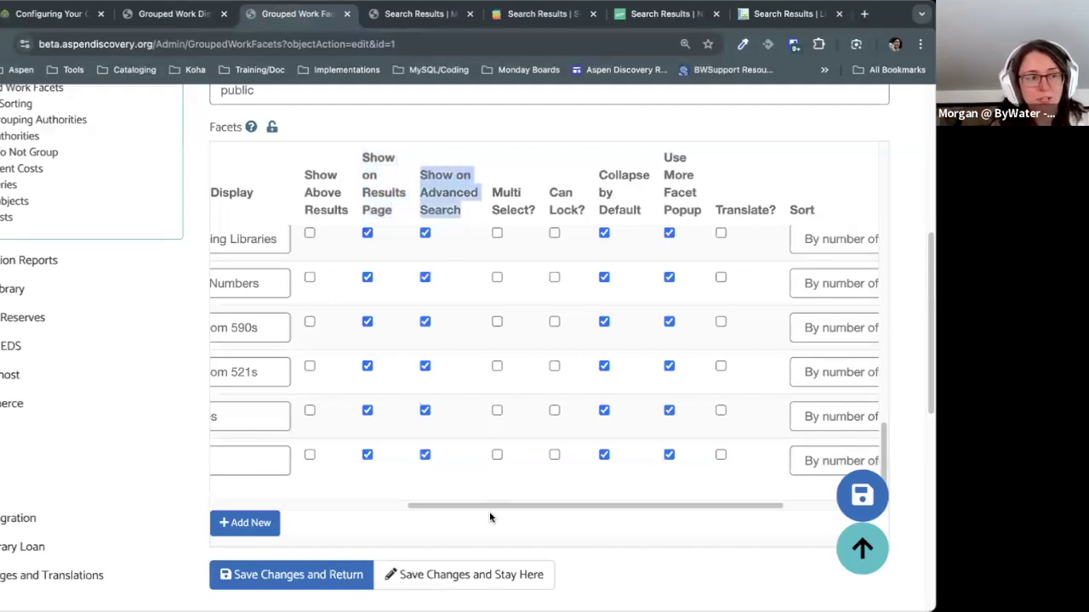
left_click_drag(459, 506, 284, 502)
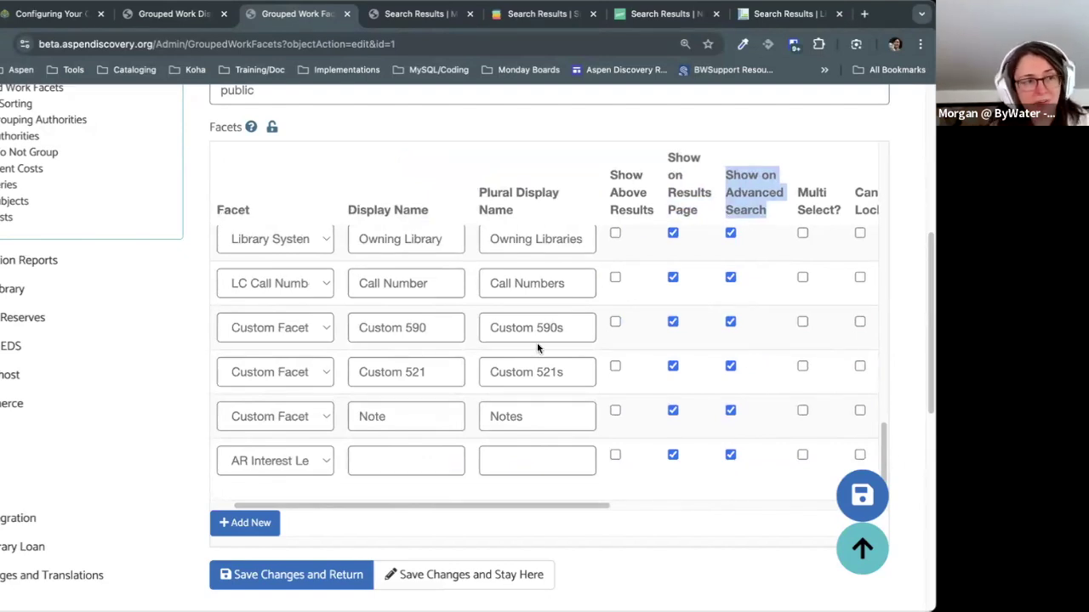
scroll(523, 360, "up", 10)
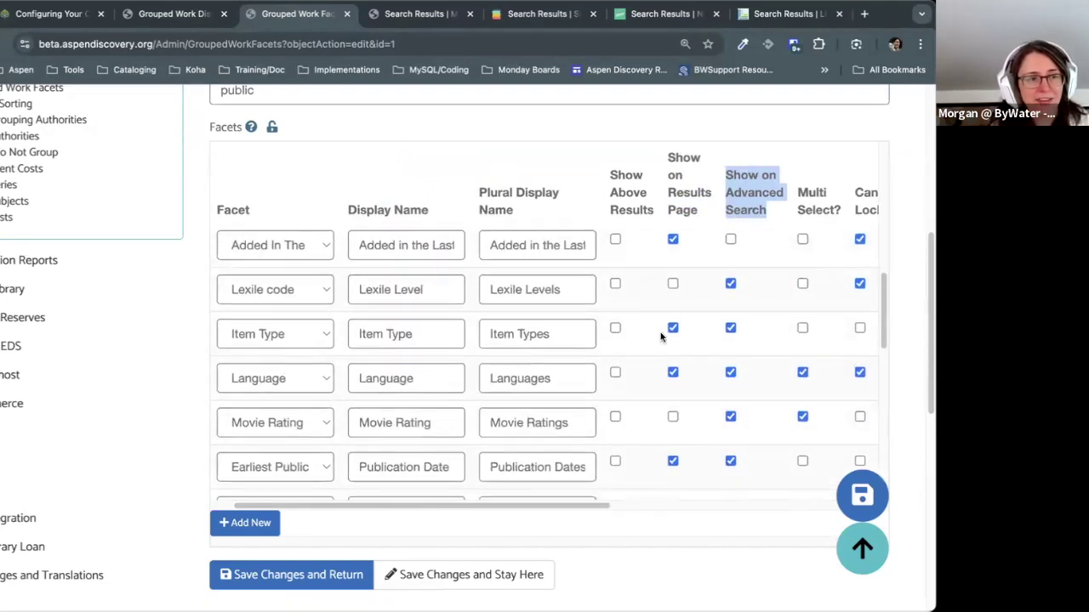
Step: Review the Show on Advanced Search settings and the remaining option columns for the public group's facets
left_click_drag(756, 208, 725, 175)
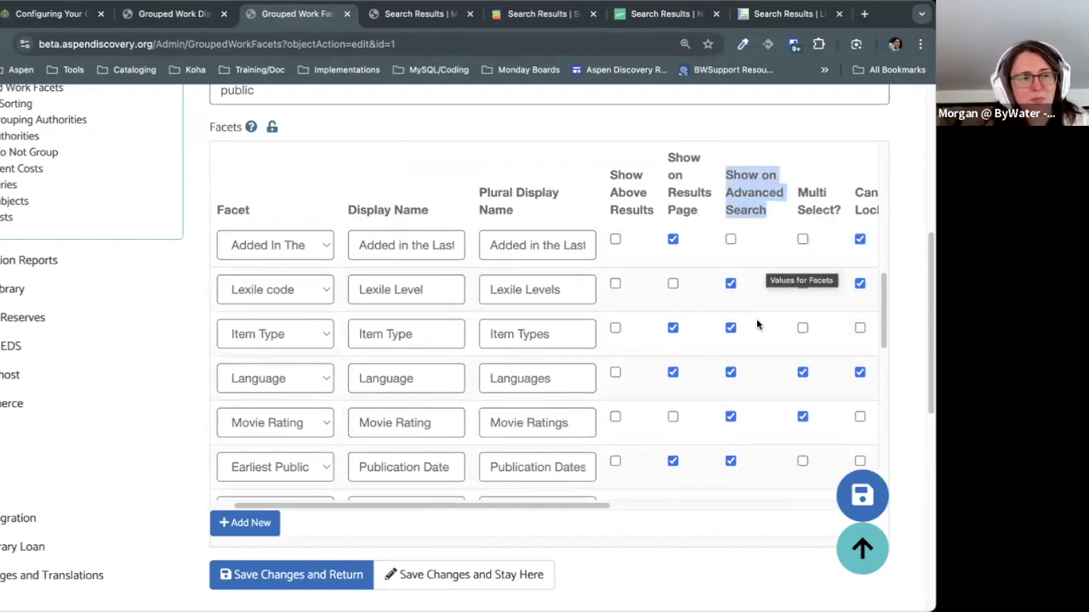
scroll(756, 324, "down", 1)
scroll(756, 324, "down", 1)
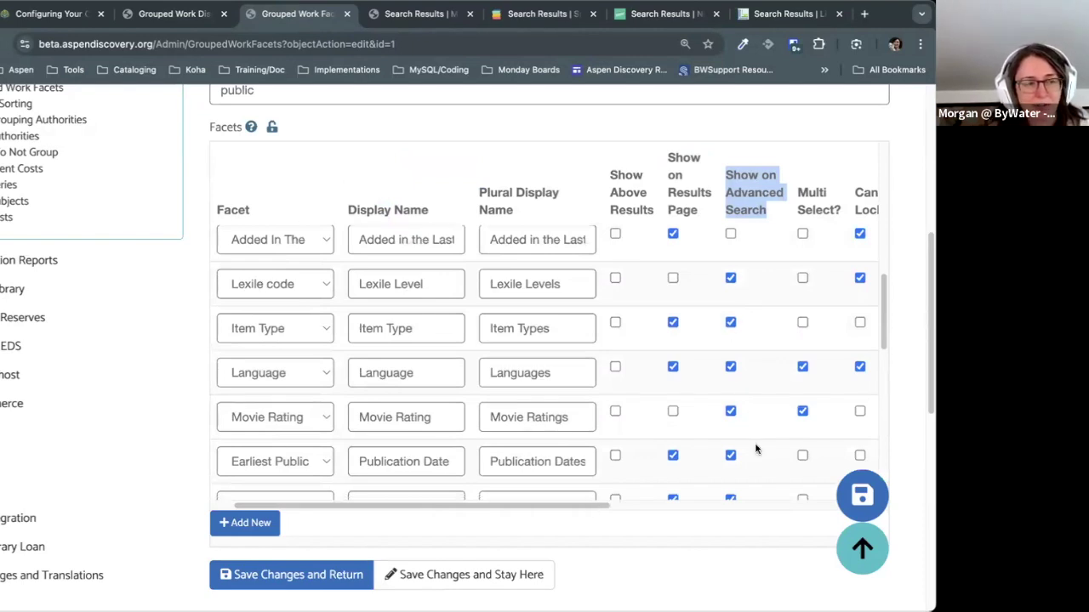
left_click_drag(576, 506, 711, 507)
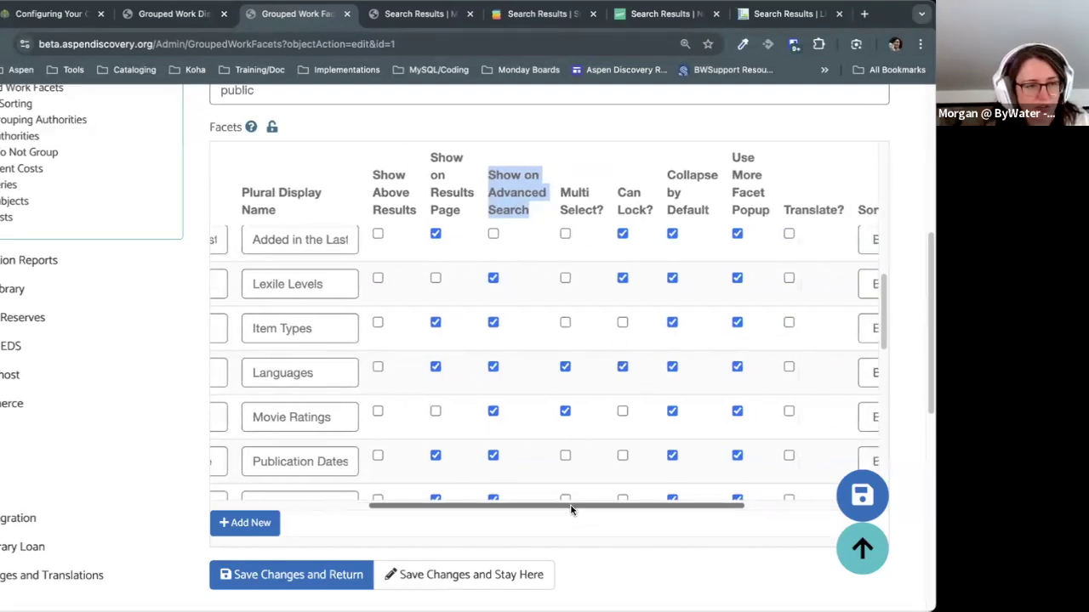
scroll(623, 501, "right", 4)
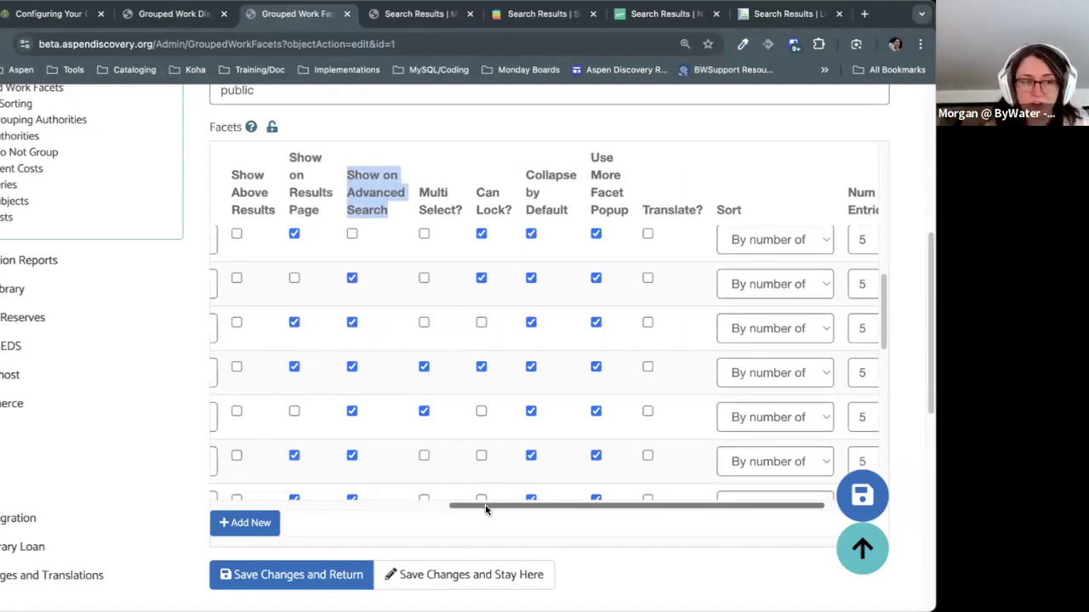
Step: Examine the Can Lock? column and which of the public group's facets have it enabled
left_click_drag(485, 504, 440, 525)
scroll(542, 384, "left", 3)
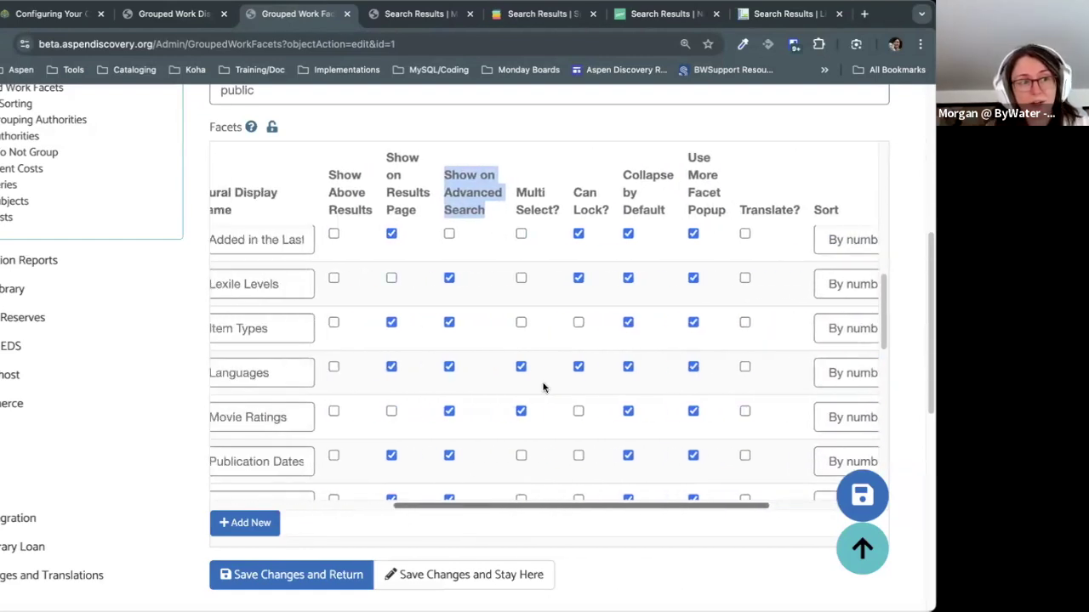
left_click(582, 193)
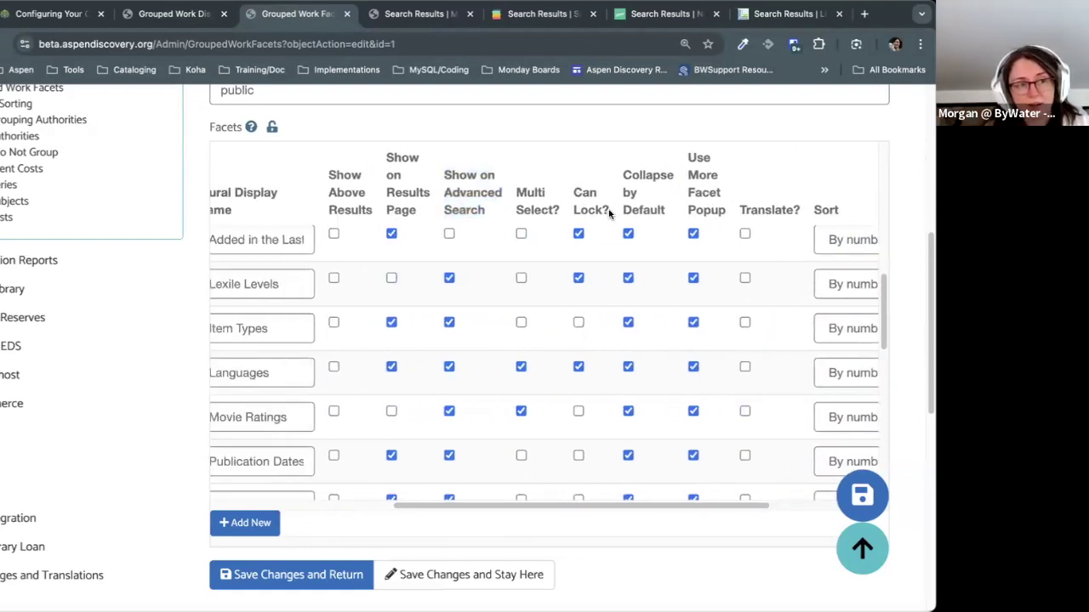
left_click_drag(565, 199, 609, 213)
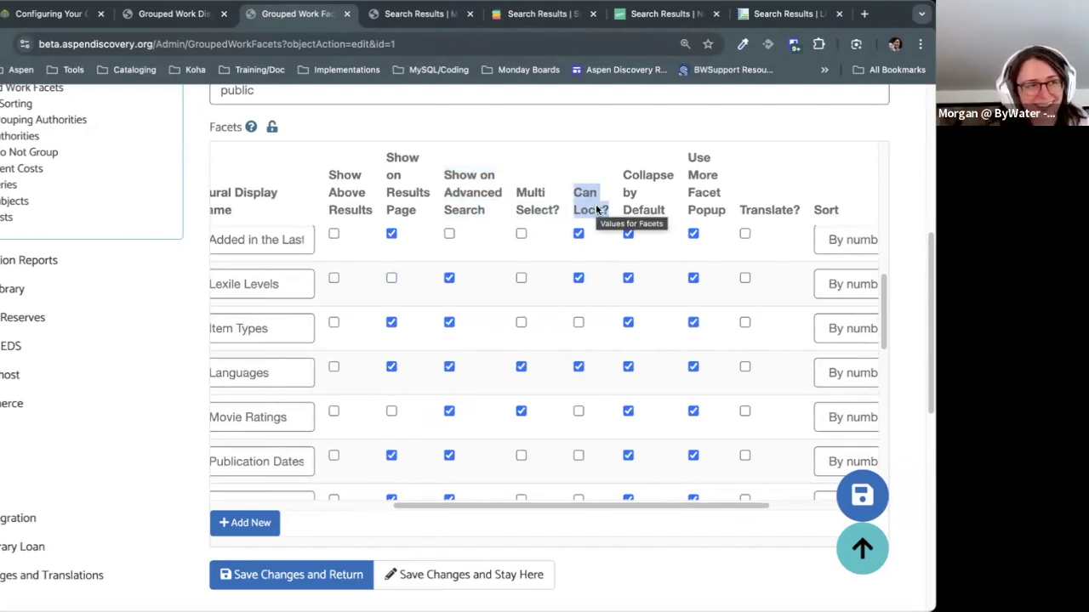
left_click_drag(561, 510, 408, 513)
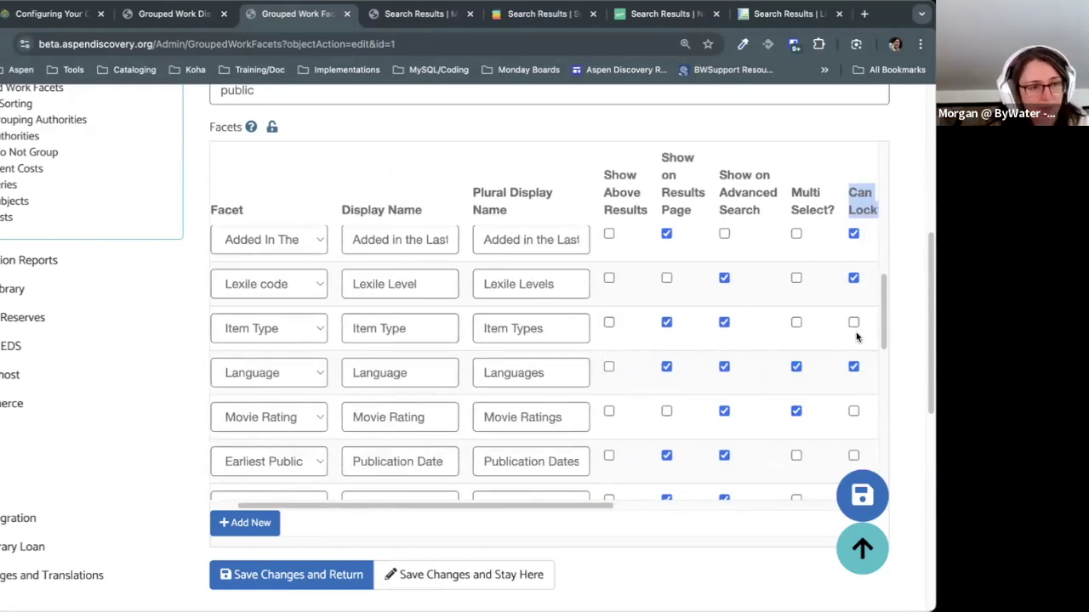
Step: Check the facets on the pride and prejudice results page against the public group's Can Lock settings, and save the public facet group
left_click(438, 17)
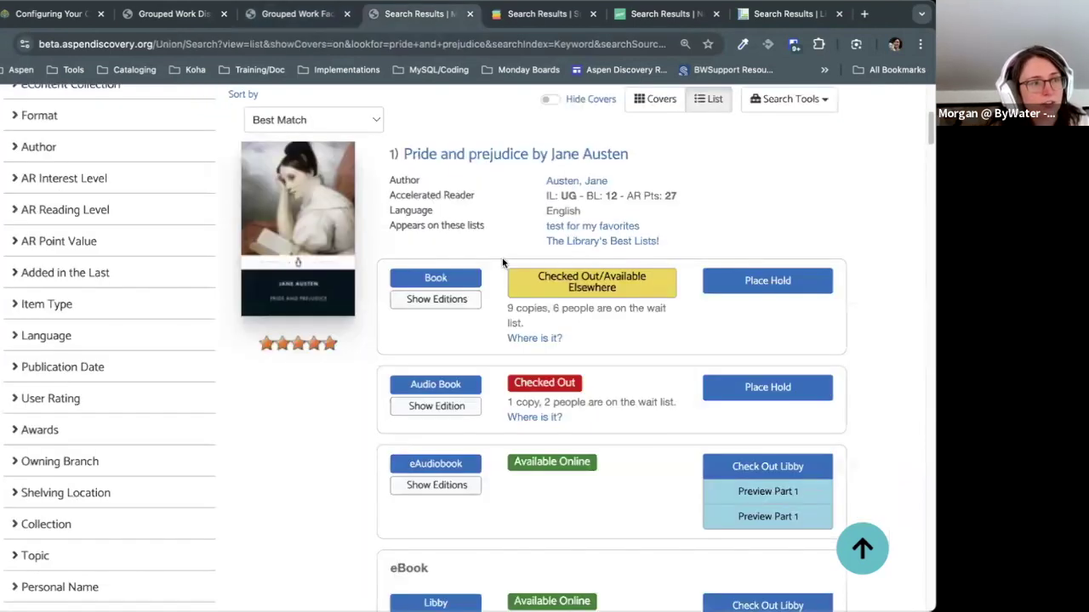
scroll(128, 389, "up", 3)
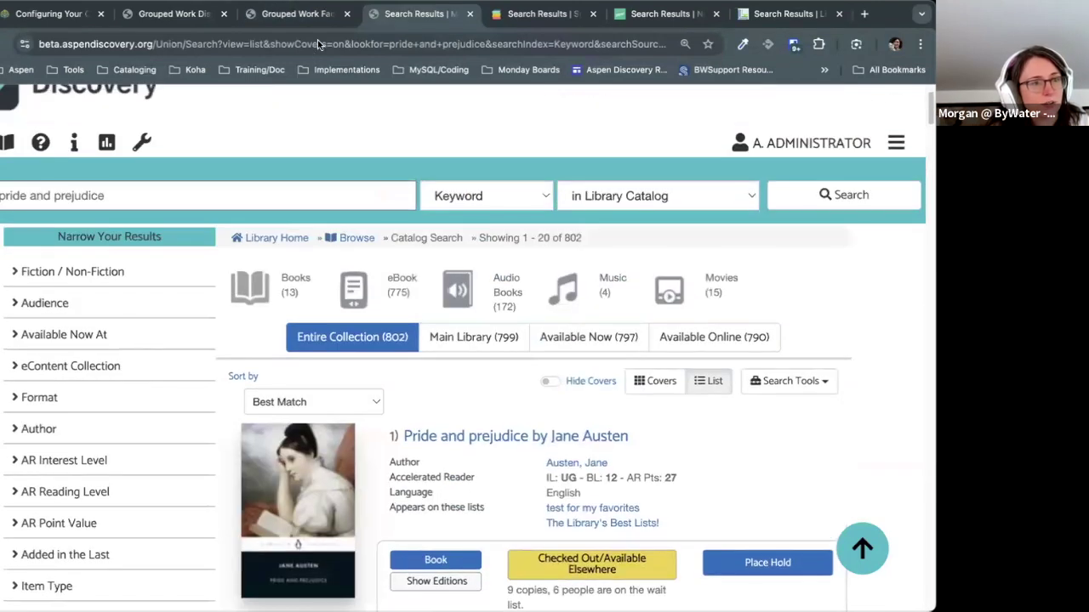
left_click(311, 10)
scroll(459, 294, "down", 5)
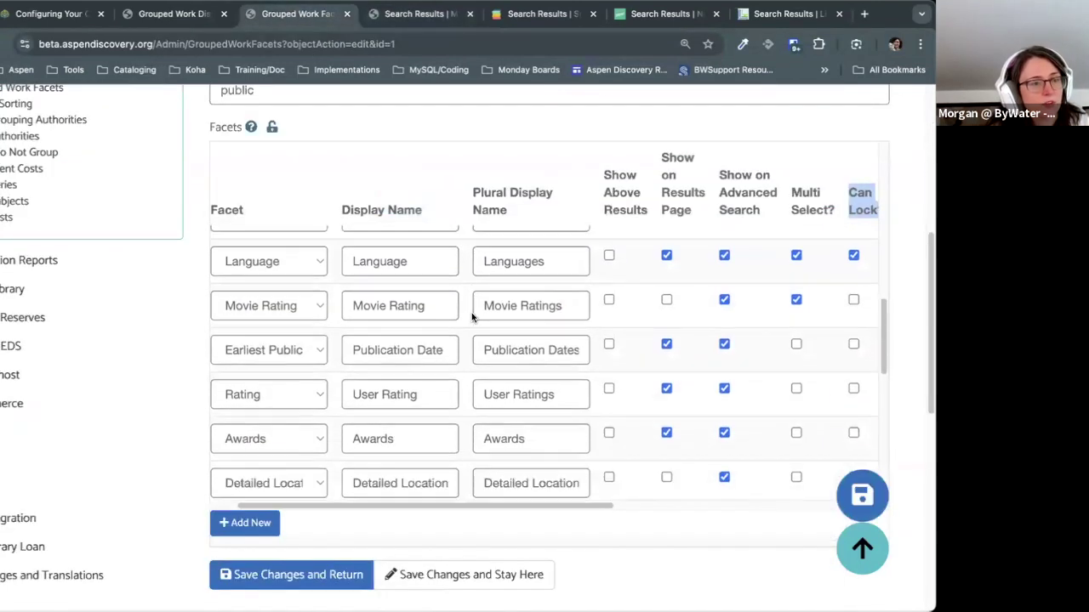
scroll(472, 317, "up", 10)
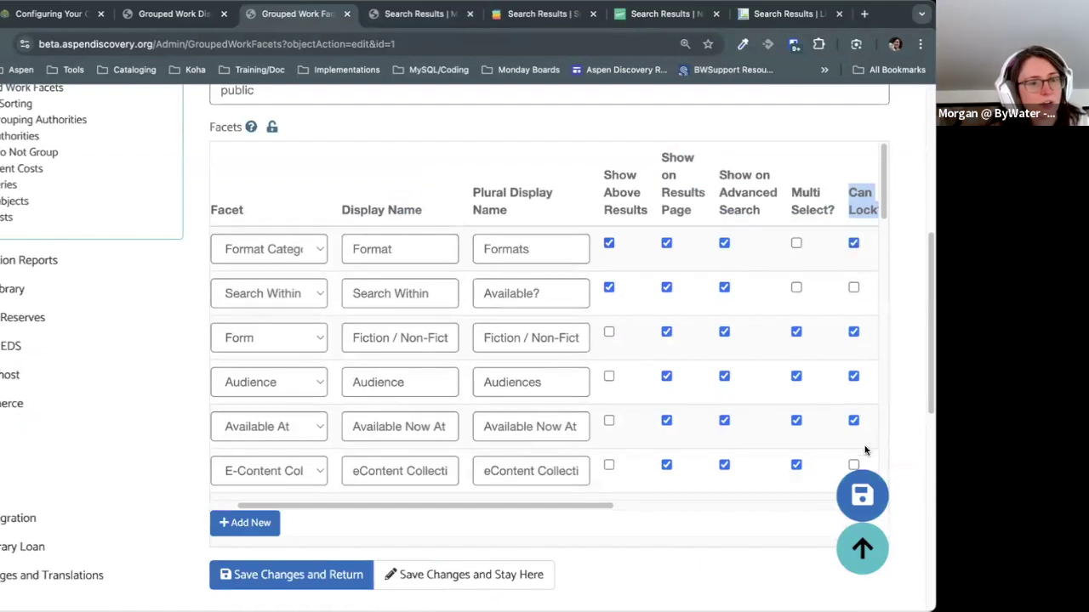
left_click(867, 488)
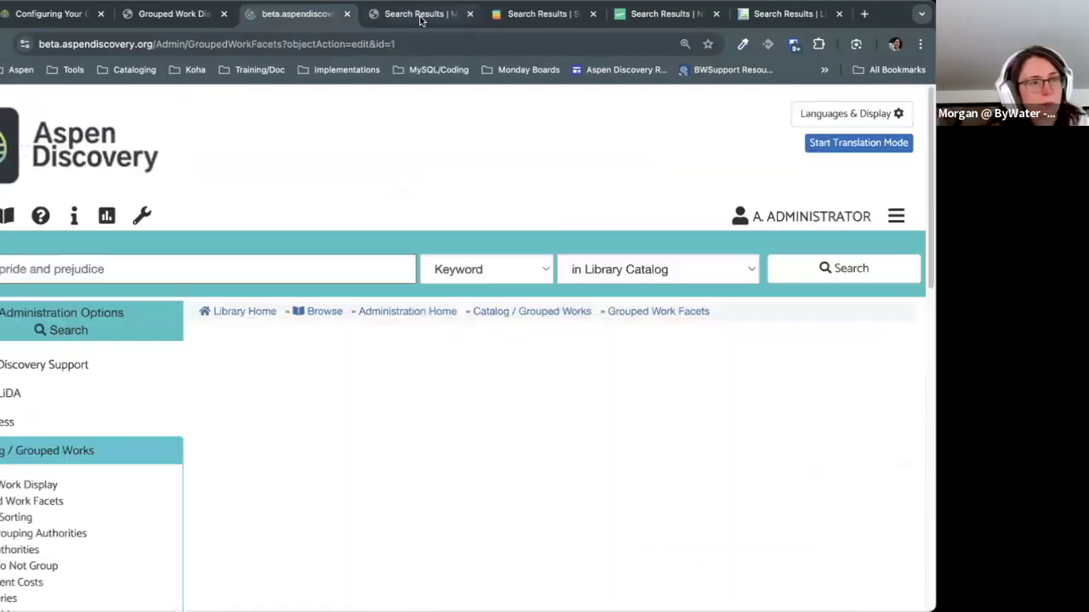
Step: Clear the pride and prejudice search term and run a blank keyword search of the library catalog
left_click(420, 14)
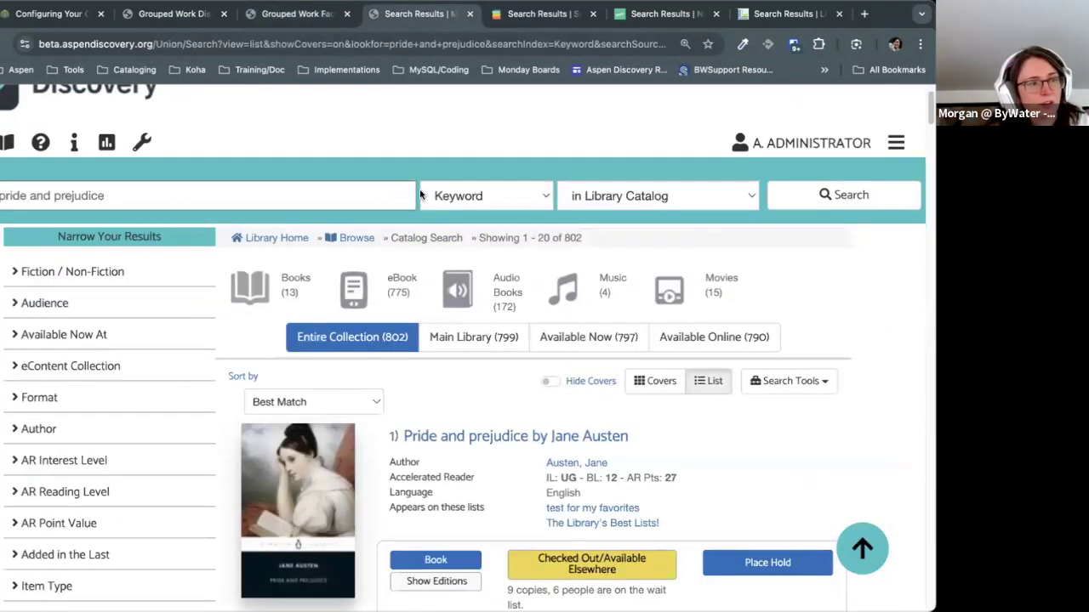
left_click(363, 187)
key("BackSpace")
left_click(872, 196)
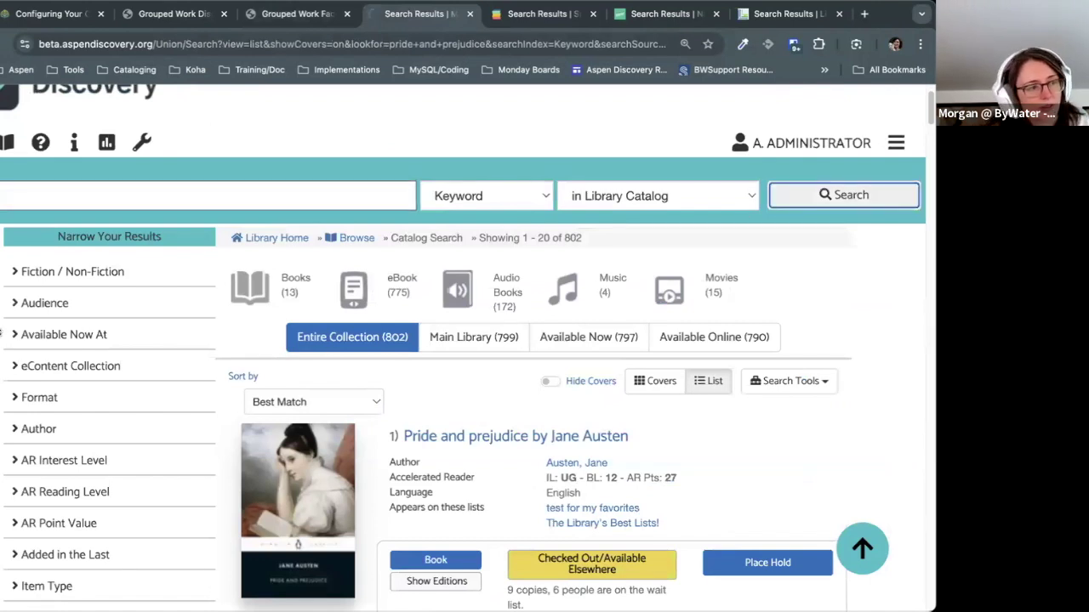
Step: Filter the blank search results by the Large Print format from the full list of formats
left_click(41, 398)
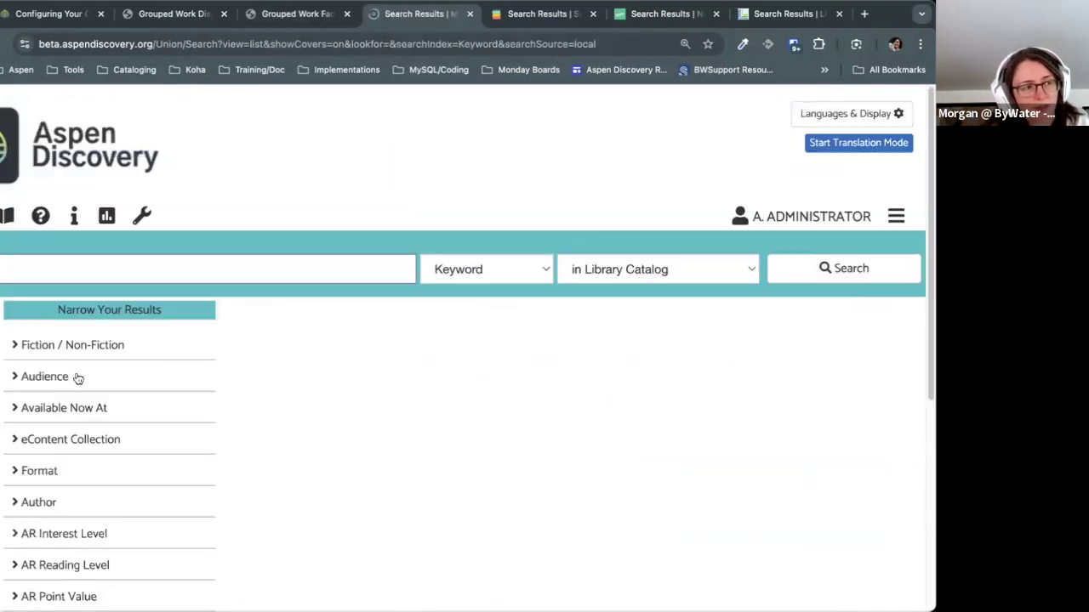
left_click(91, 467)
scroll(91, 462, "down", 2)
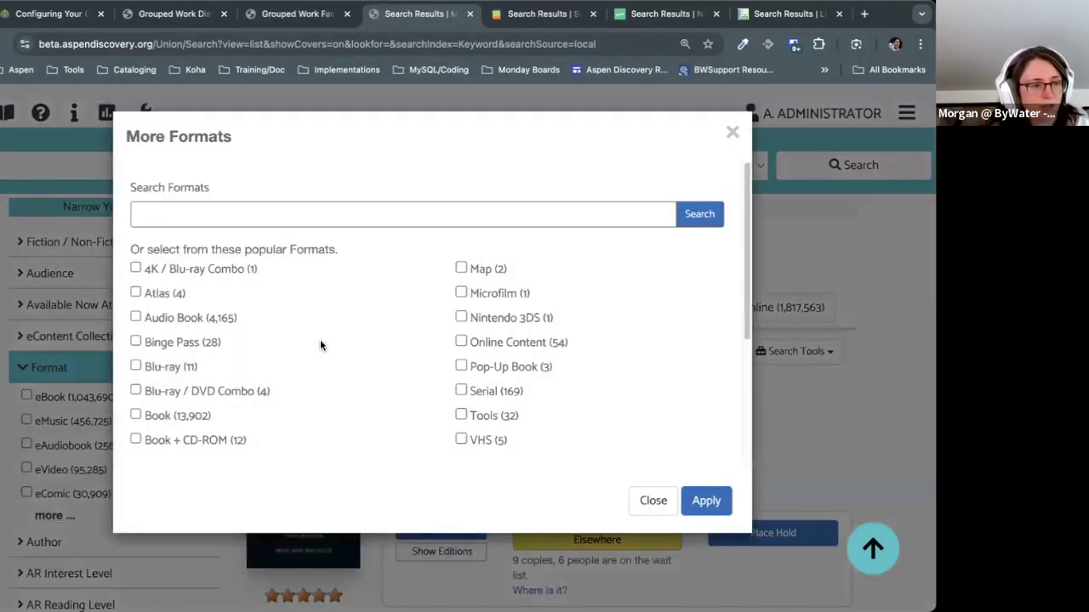
scroll(319, 339, "down", 2)
left_click(217, 400)
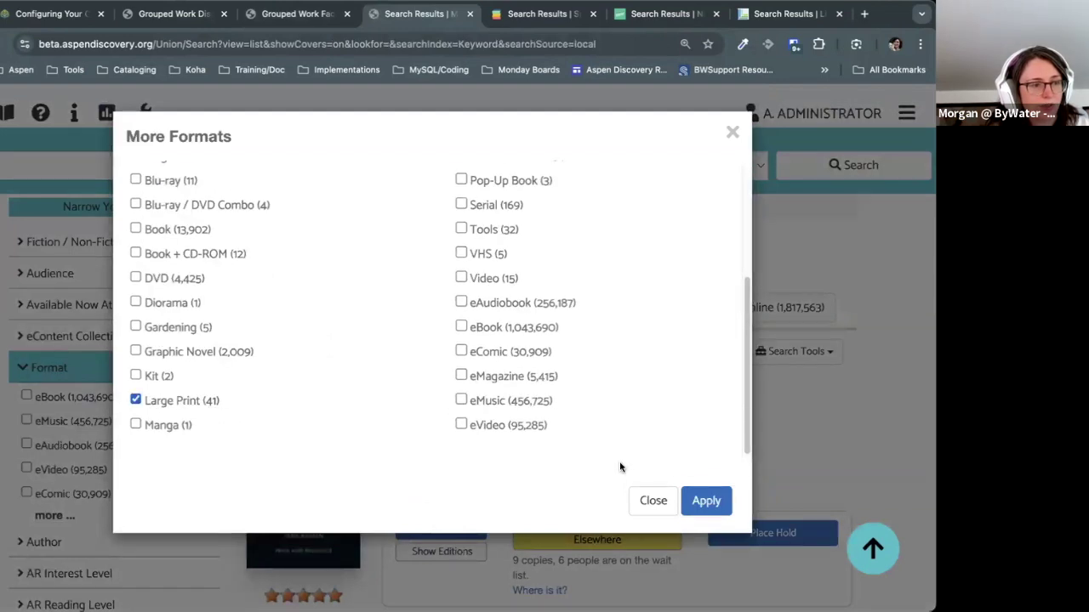
left_click(705, 500)
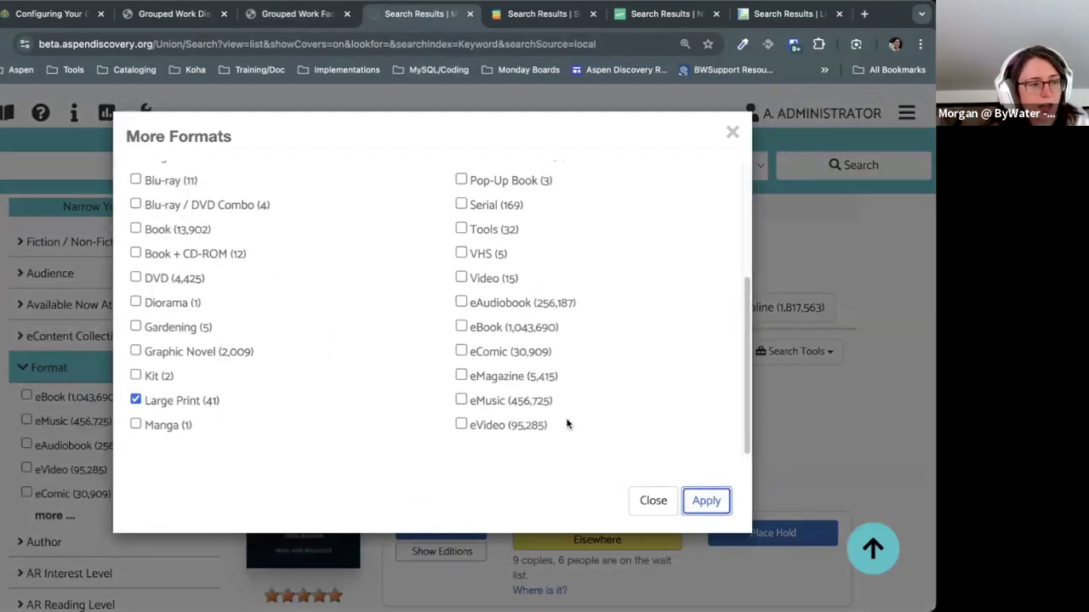
scroll(289, 223, "down", 5)
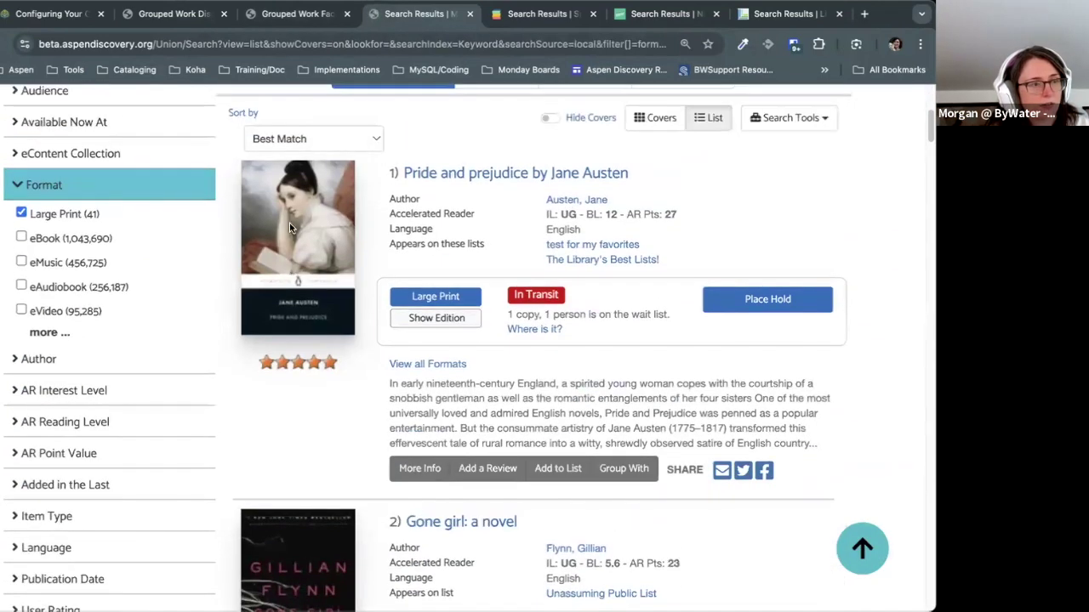
Step: Switch to the Springfield Public Library catalog, clear its search term and run a blank keyword search
key("ctrl+Tab")
triple_click(160, 389)
key("BackSpace")
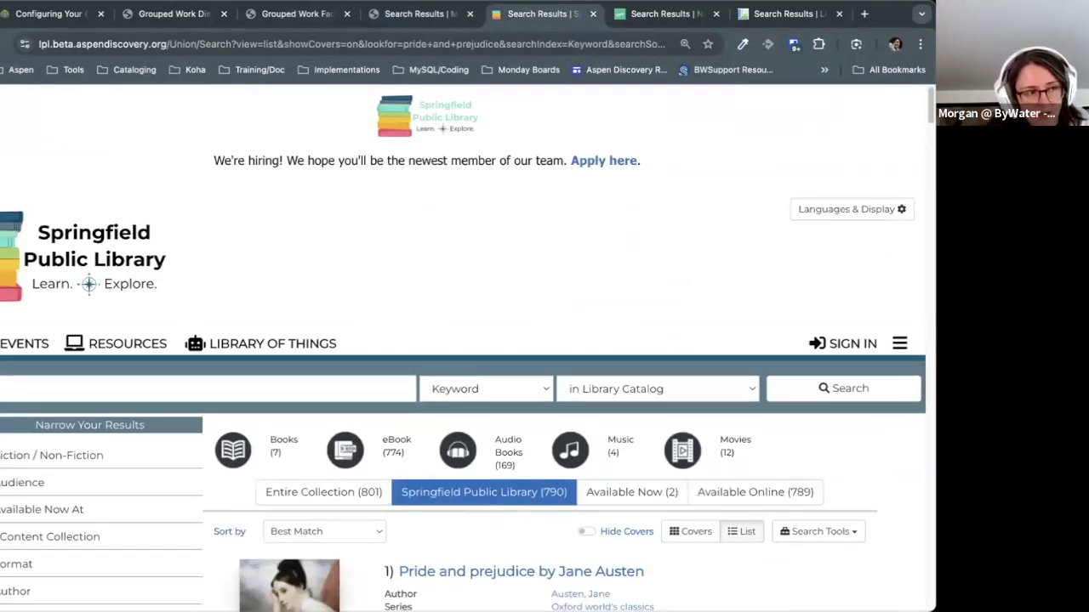
left_click(917, 389)
scroll(66, 472, "down", 1)
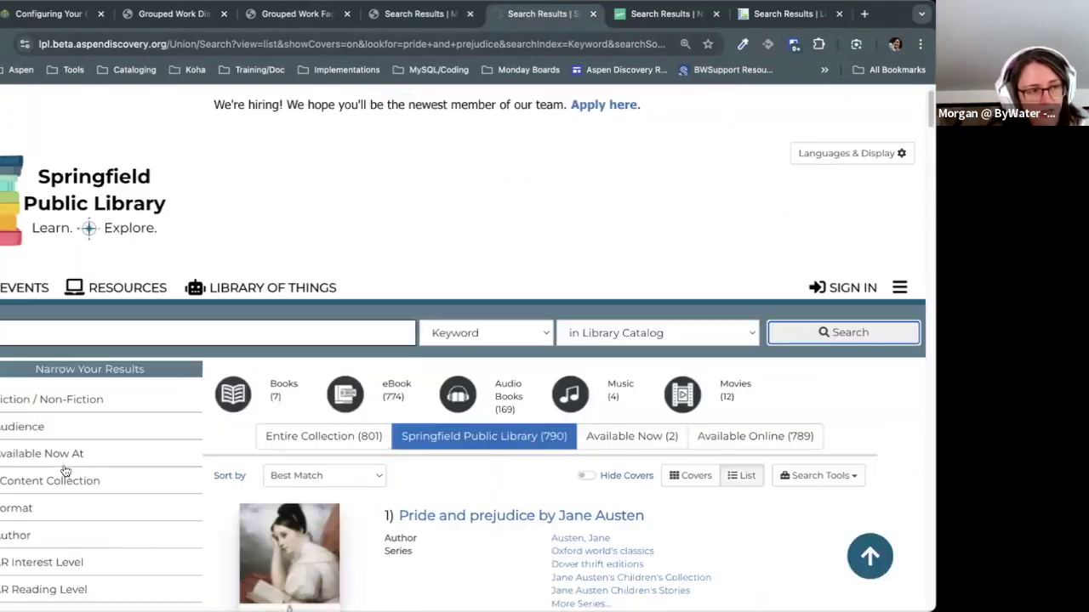
Step: Expand the Springfield results' facets from Added in the Last up to Fiction / Non-Fiction, including AR Point Value, AR Reading Level, Author, eContent Collection and Audience
scroll(66, 459, "down", 4)
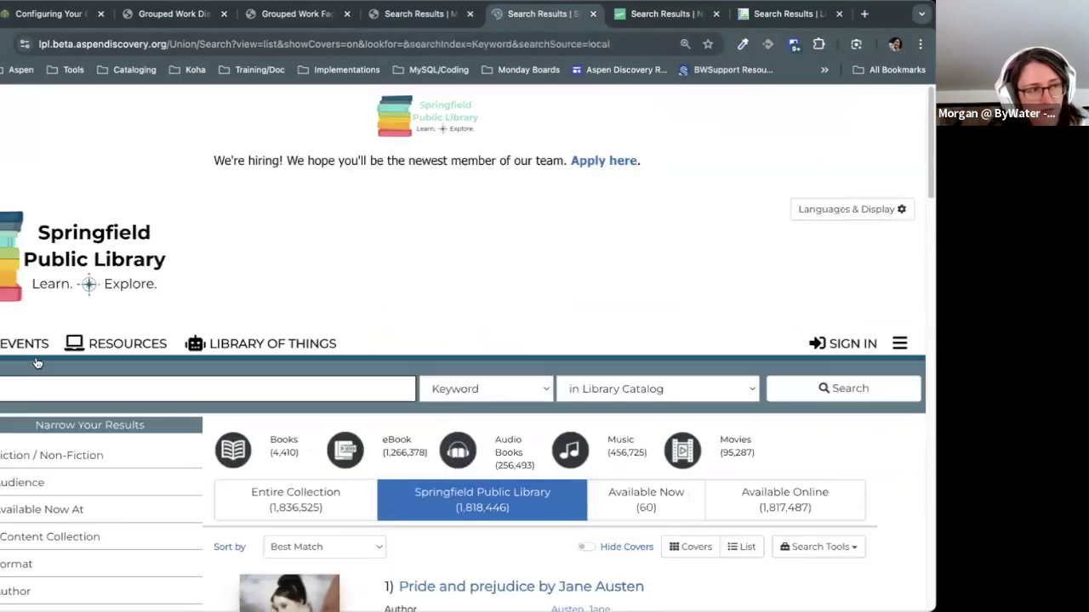
scroll(39, 522, "down", 4)
left_click(32, 284)
left_click(33, 284)
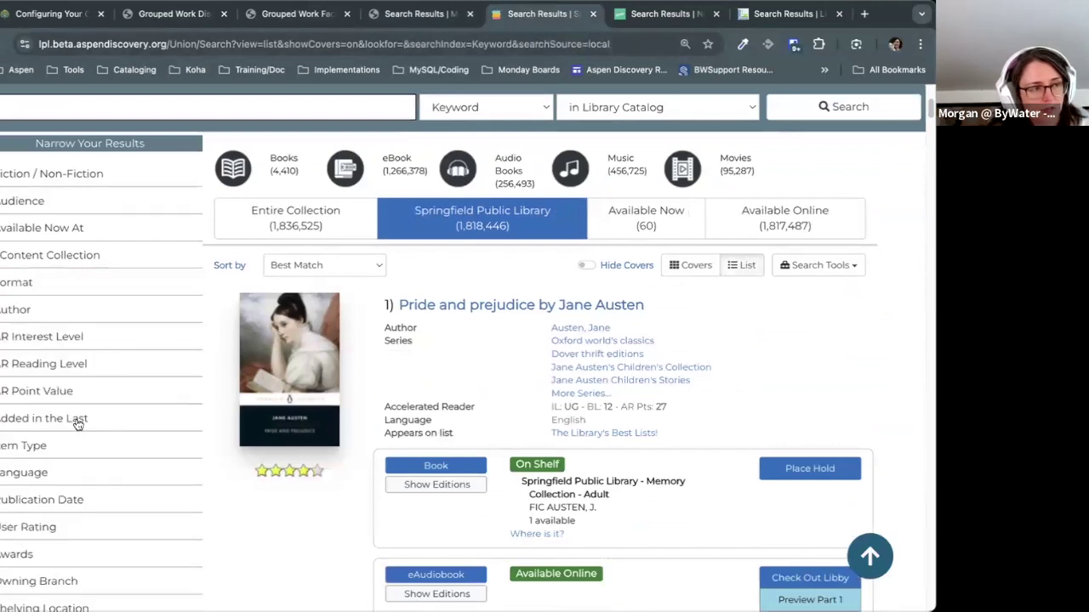
left_click(76, 421)
left_click(82, 391)
left_click(90, 366)
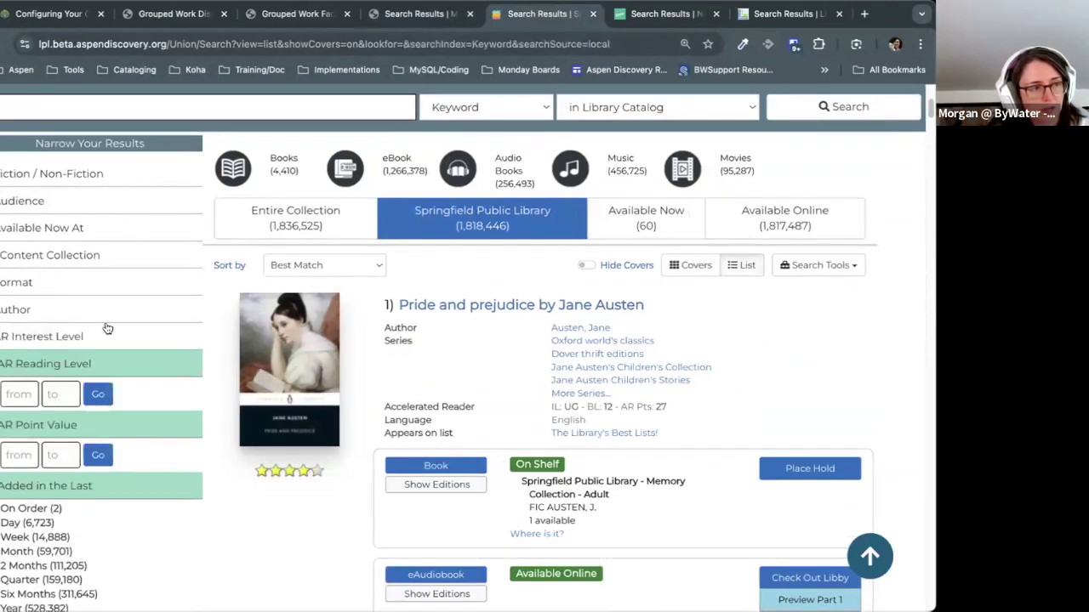
left_click(108, 309)
left_click(110, 255)
left_click(115, 227)
left_click(119, 201)
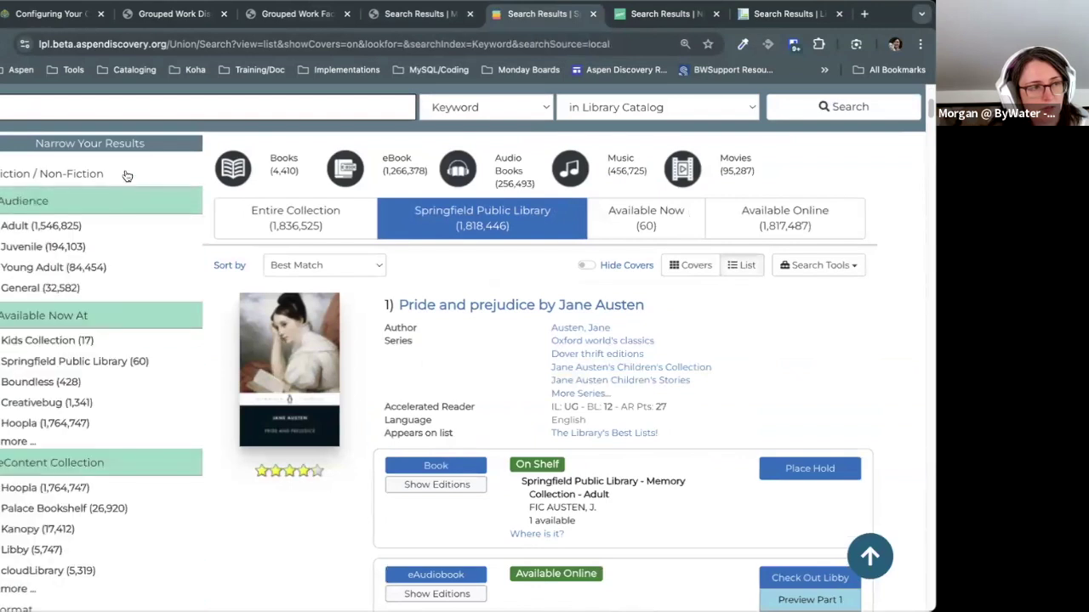
left_click(127, 174)
Step: Switch to the Lincoln County Library System mystery results and expand the Audience and Format facets
left_click(791, 13)
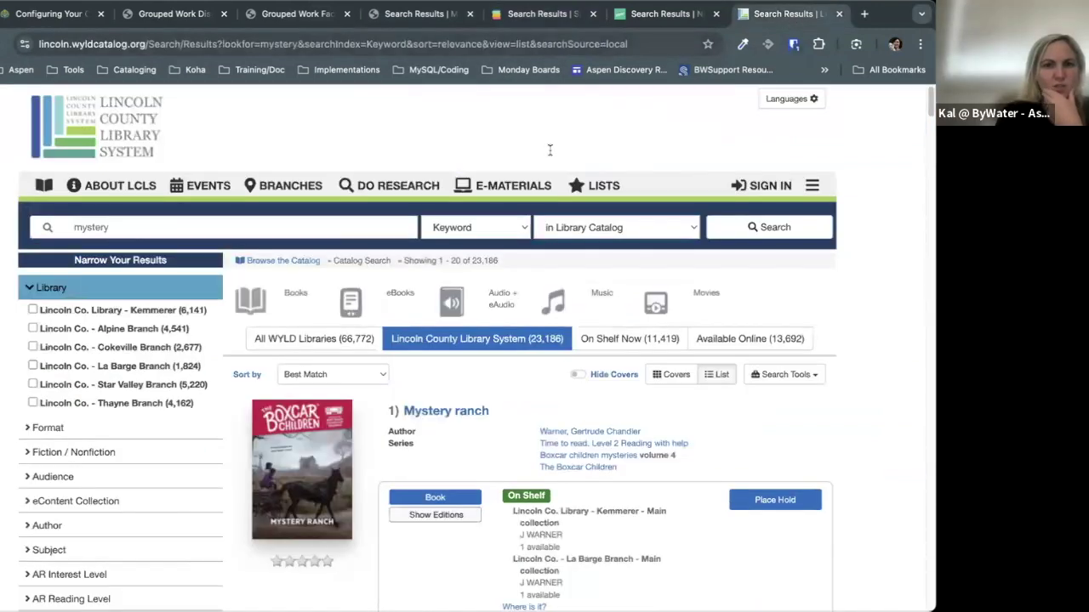
left_click(118, 482)
left_click(146, 434)
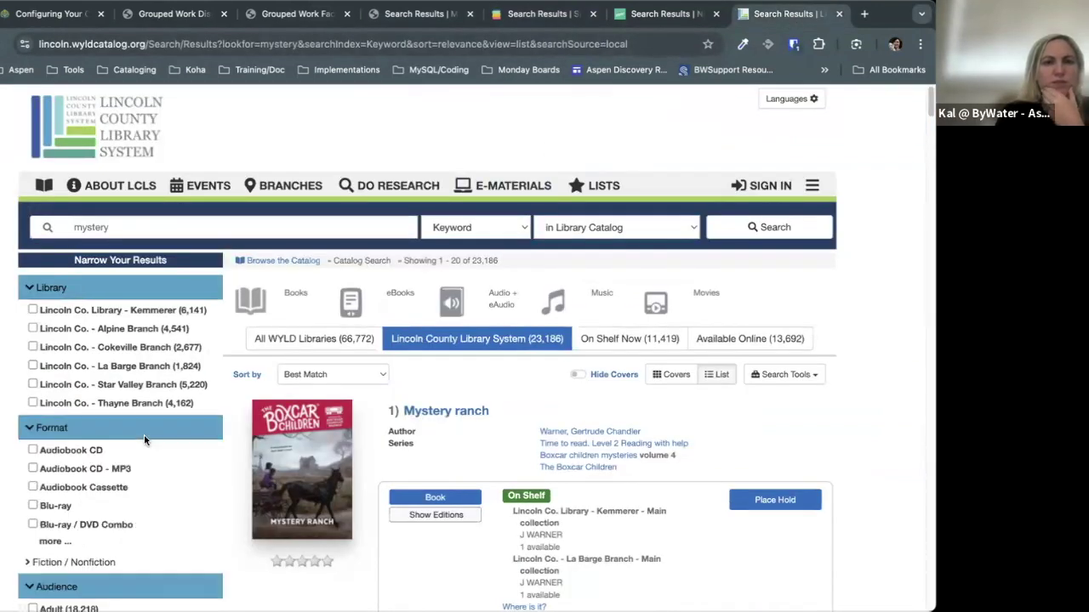
Step: Open the CLEVNET catalog at clevnet.aspendiscovery.org
left_click(415, 45)
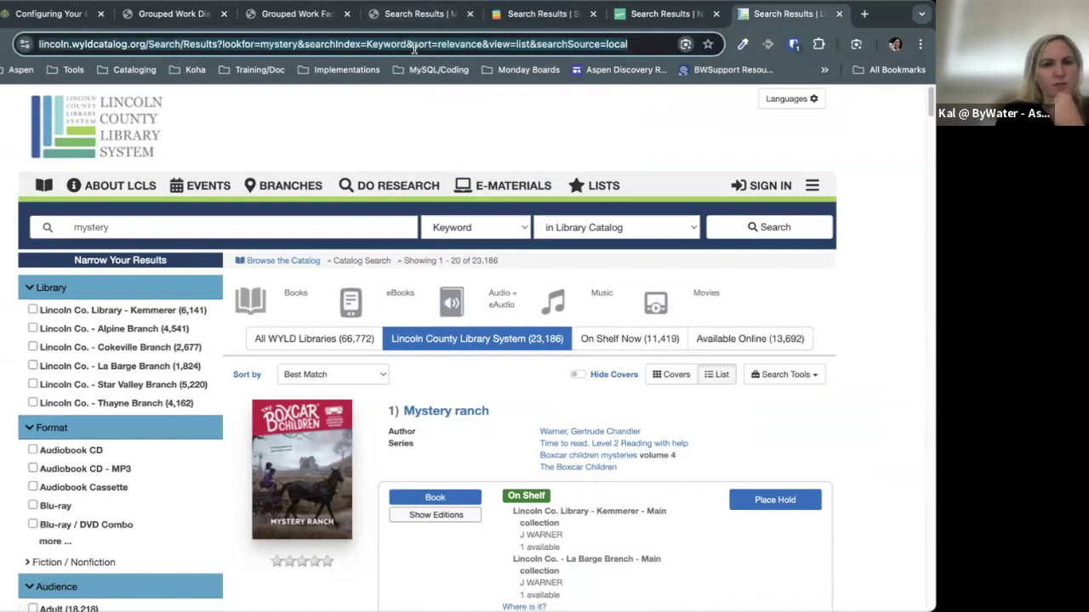
type("l")
key("BackSpace")
type("cle")
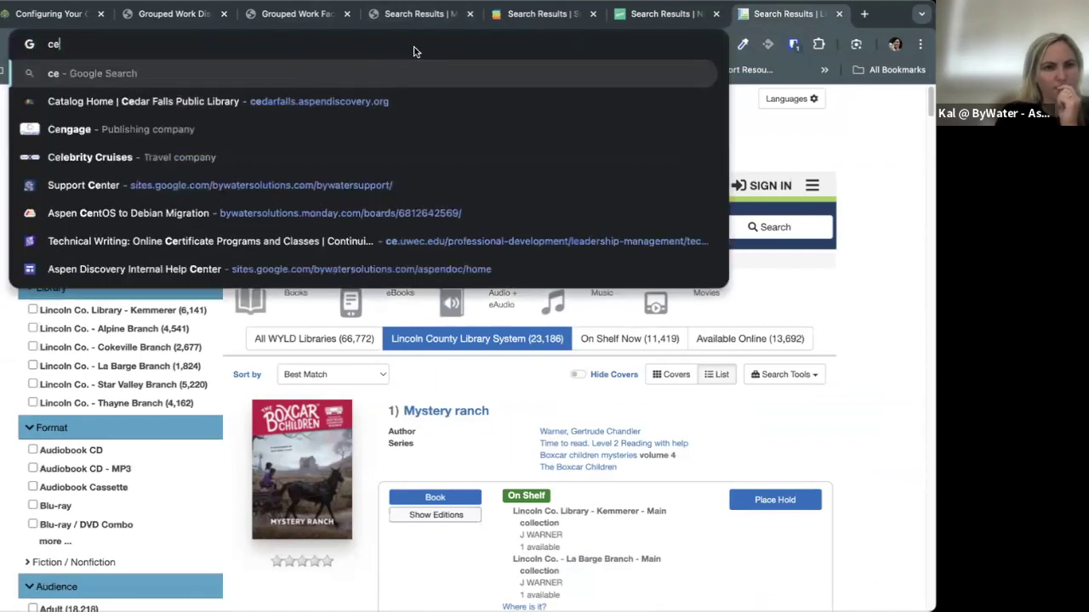
key("Return")
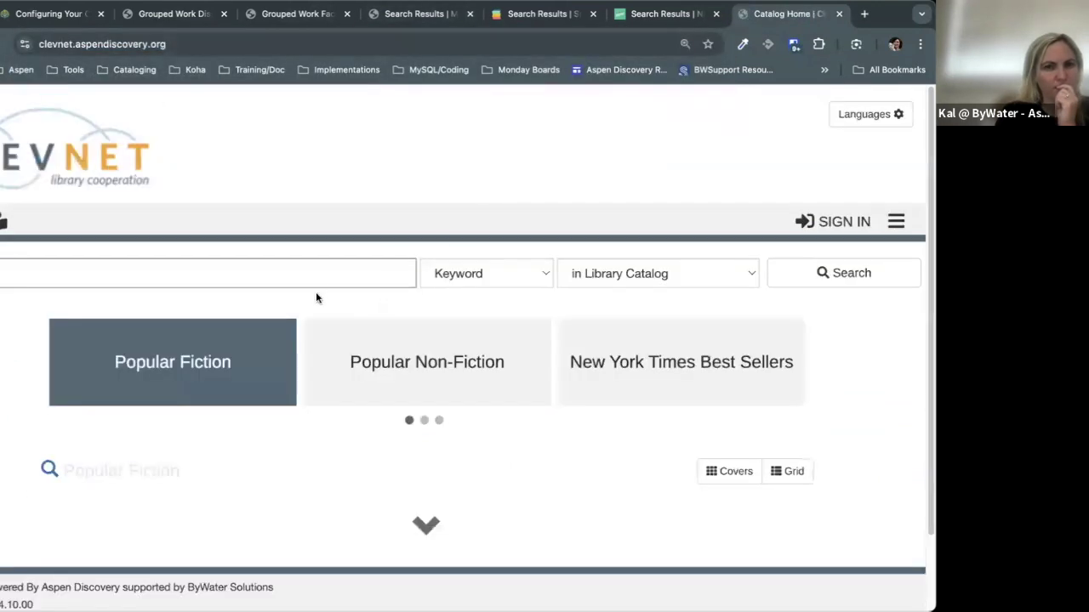
Step: Search the CLEVNET library catalog by keyword for dogs
left_click(315, 281)
type("dogs")
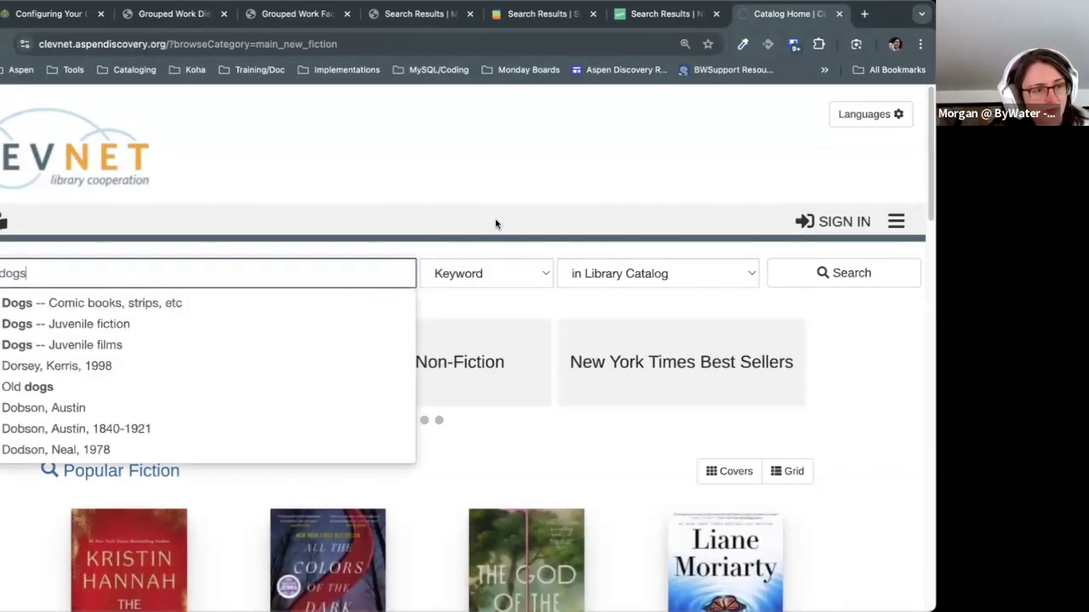
left_click(795, 186)
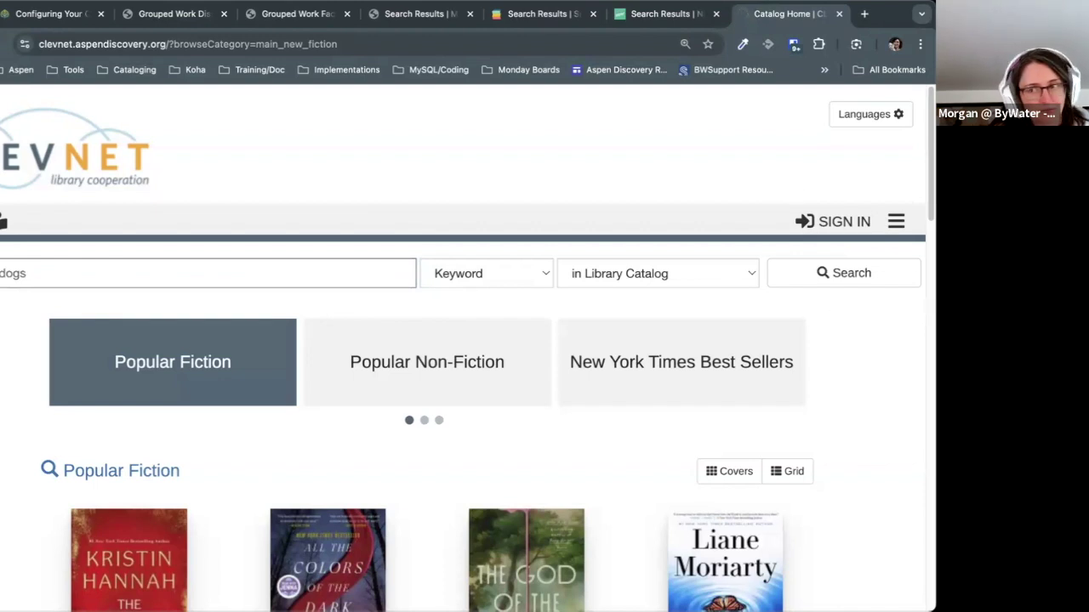
Step: Filter the dogs results to the Large Print format, choosing it from the full list of formats
scroll(150, 437, "down", 1)
left_click(51, 429)
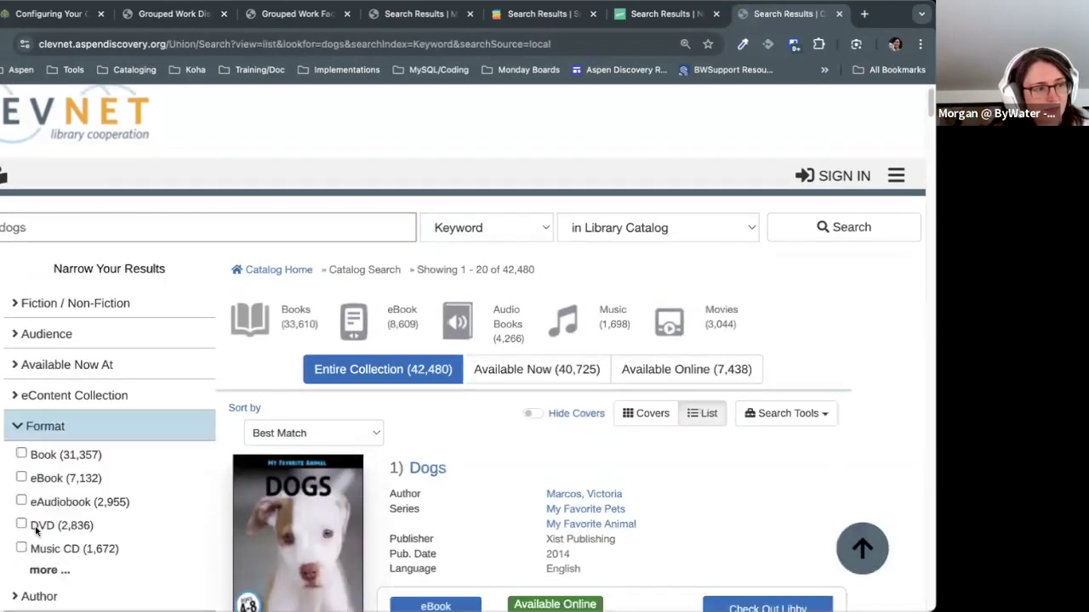
left_click(49, 570)
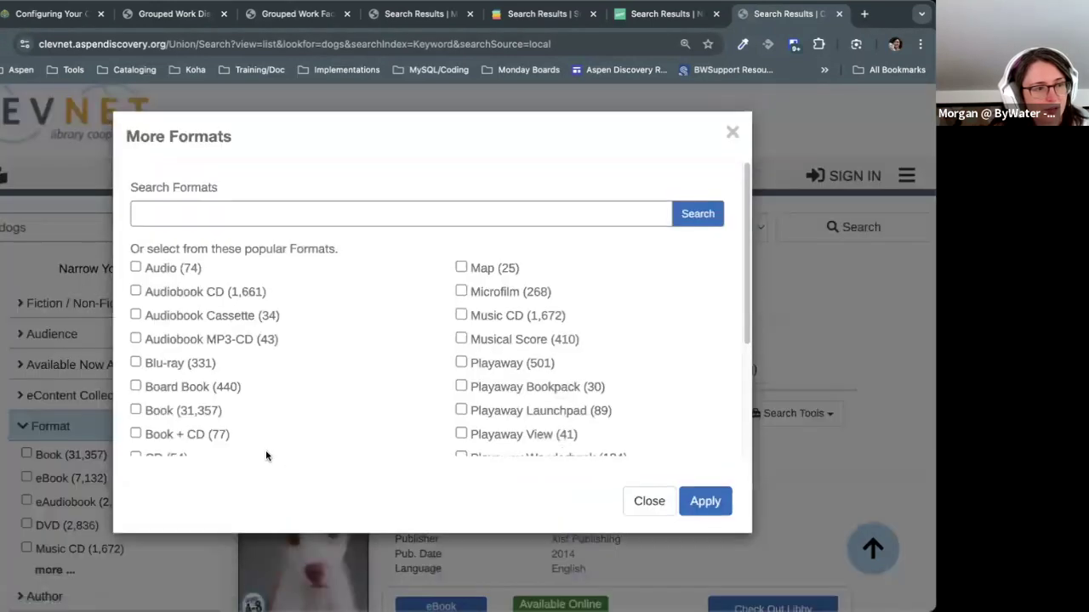
scroll(189, 420, "down", 2)
left_click(189, 423)
left_click(187, 402)
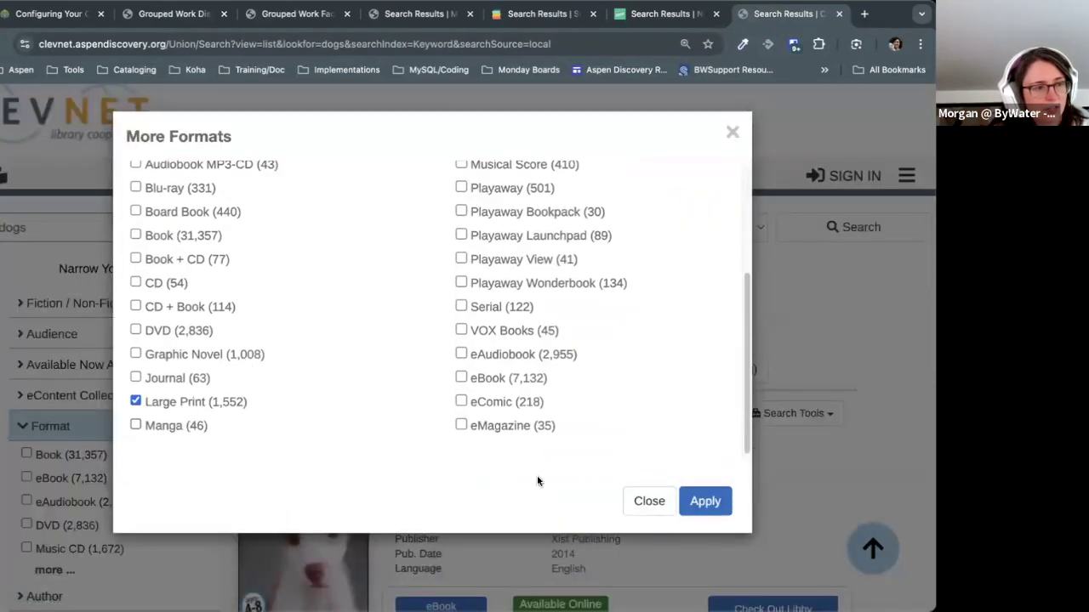
left_click(705, 501)
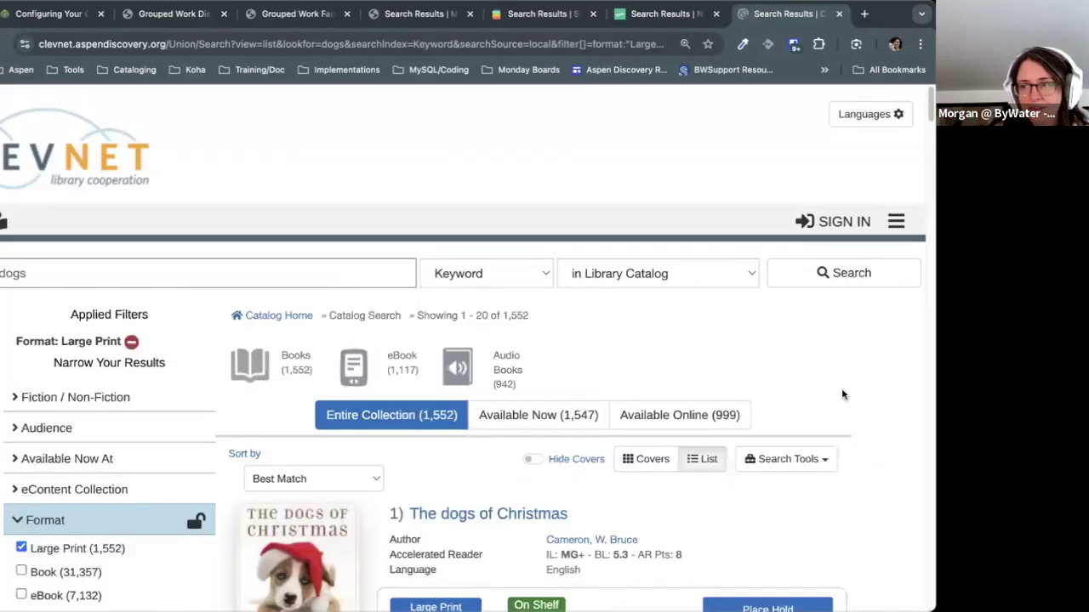
Step: Lock the Format facet so the Large Print filter carries over to other searches
scroll(323, 407, "down", 3)
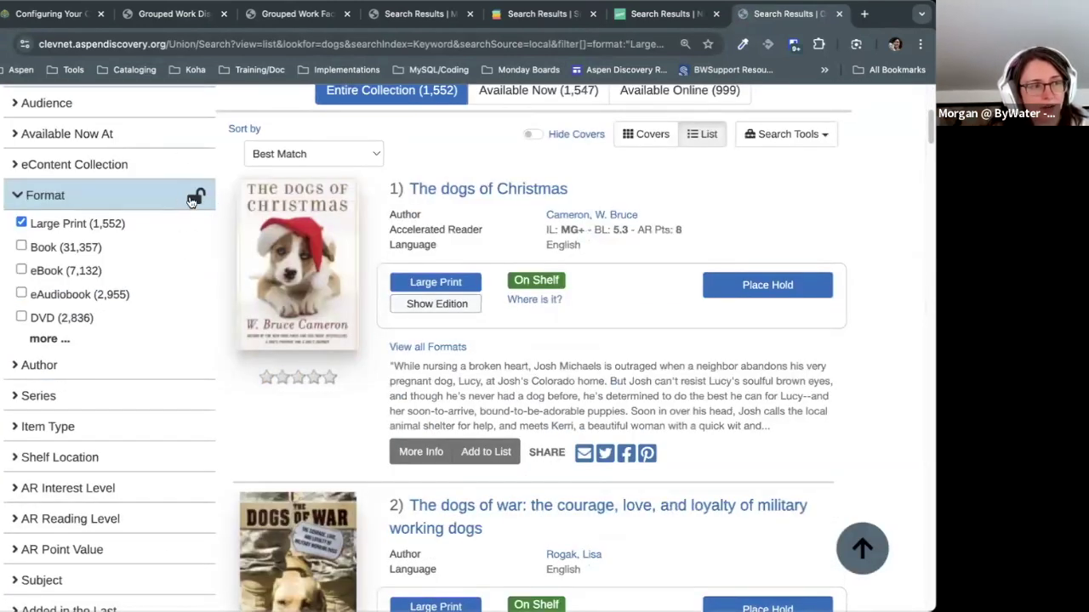
scroll(159, 371, "up", 1)
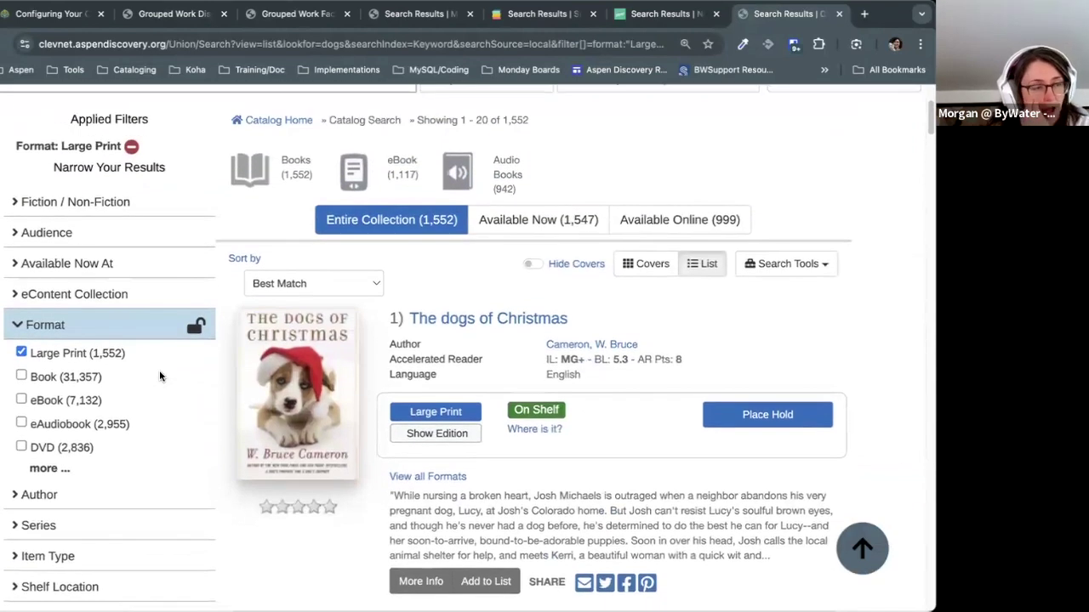
left_click(195, 326)
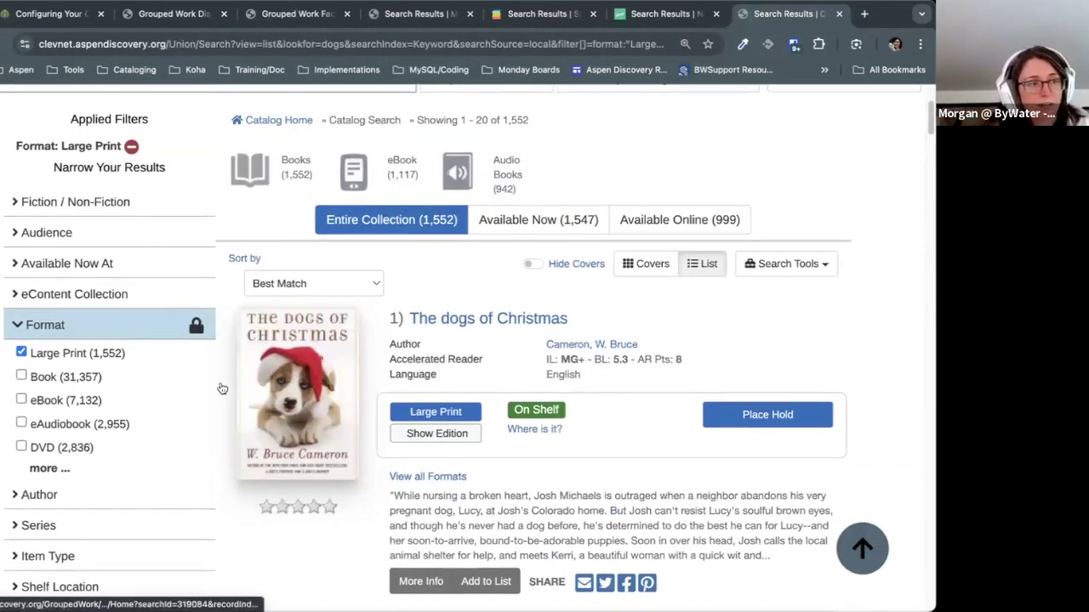
Step: Replace the dogs keyword with mystery and search the library catalog again
scroll(332, 376, "up", 1)
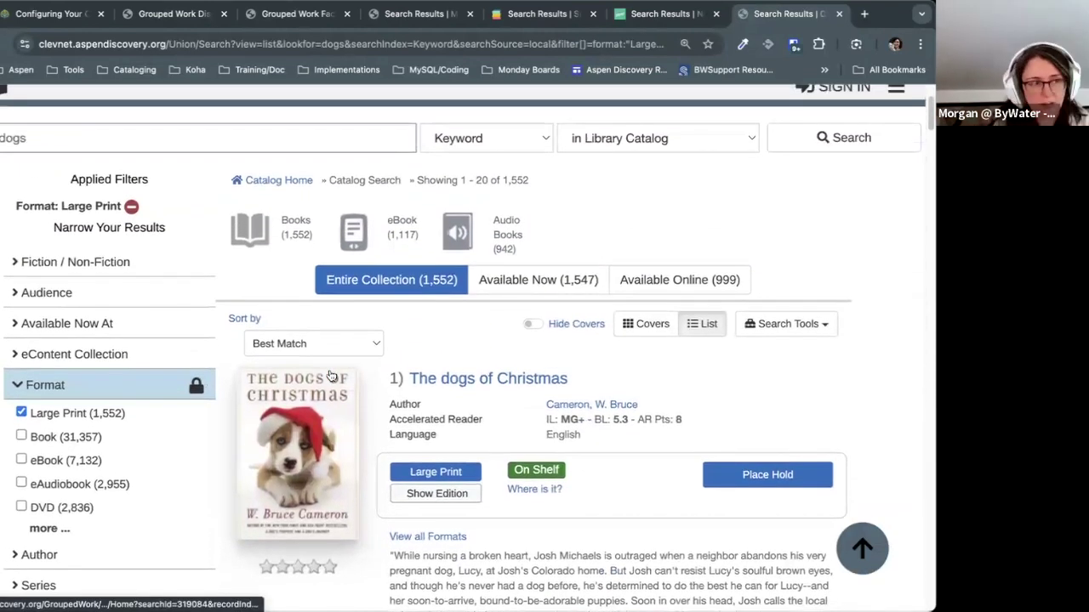
scroll(332, 376, "up", 1)
double_click(52, 185)
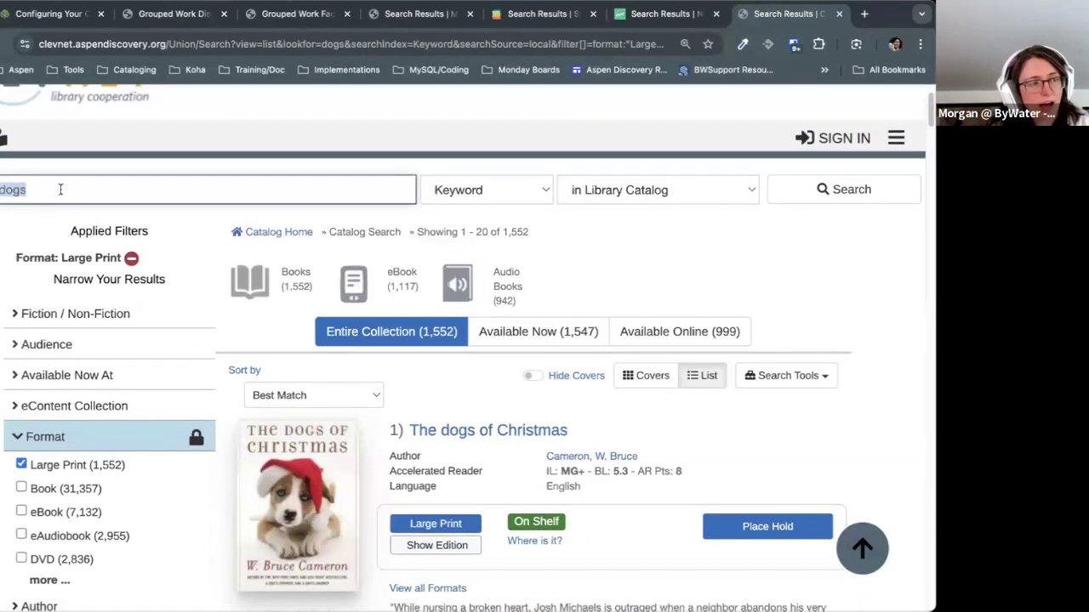
type("mystery")
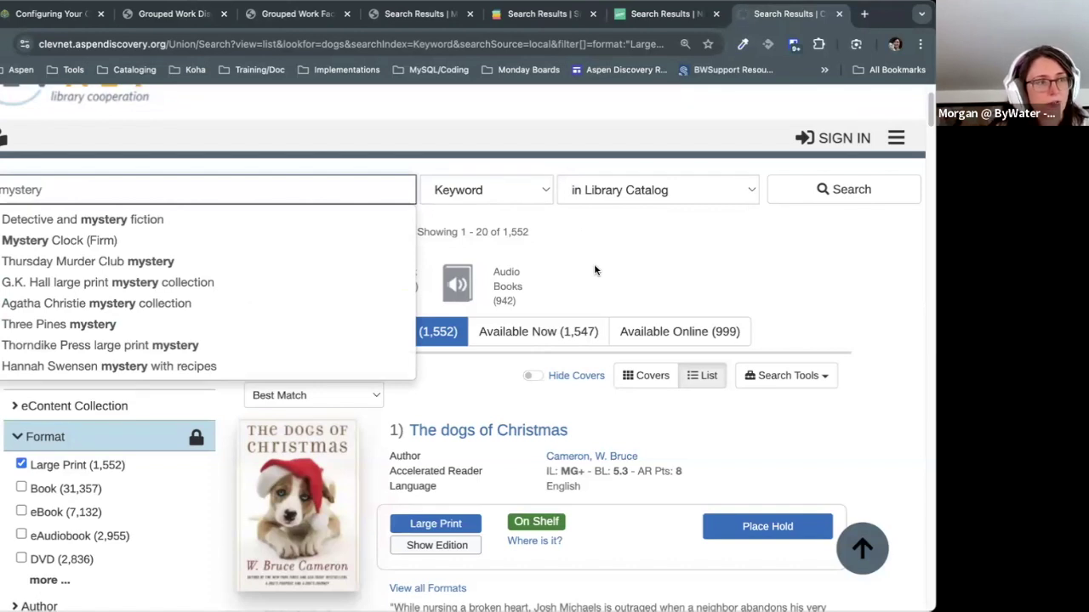
scroll(595, 271, "down", 1)
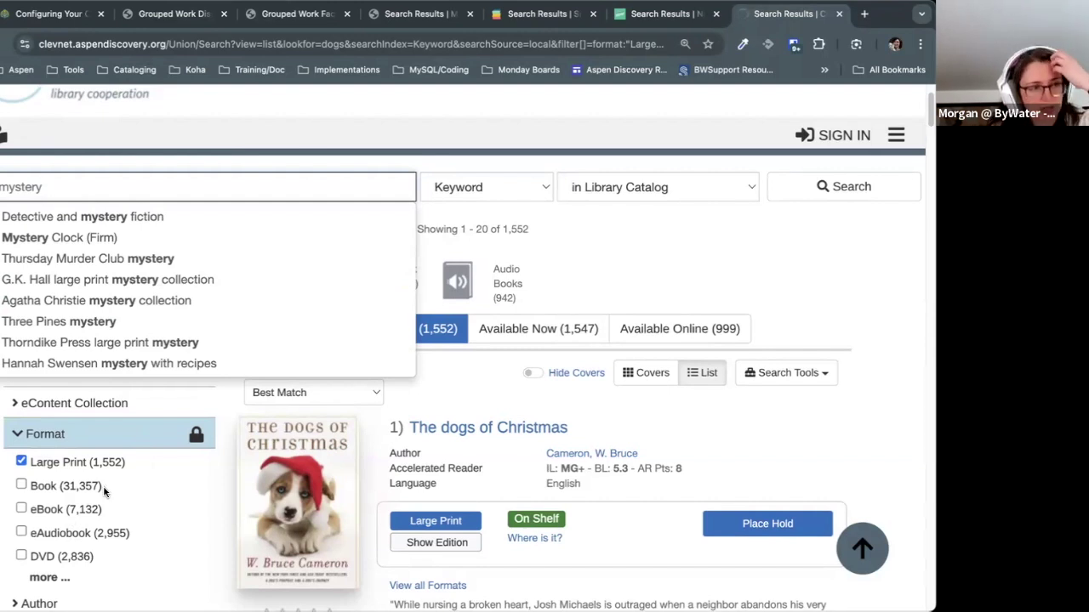
key("Return")
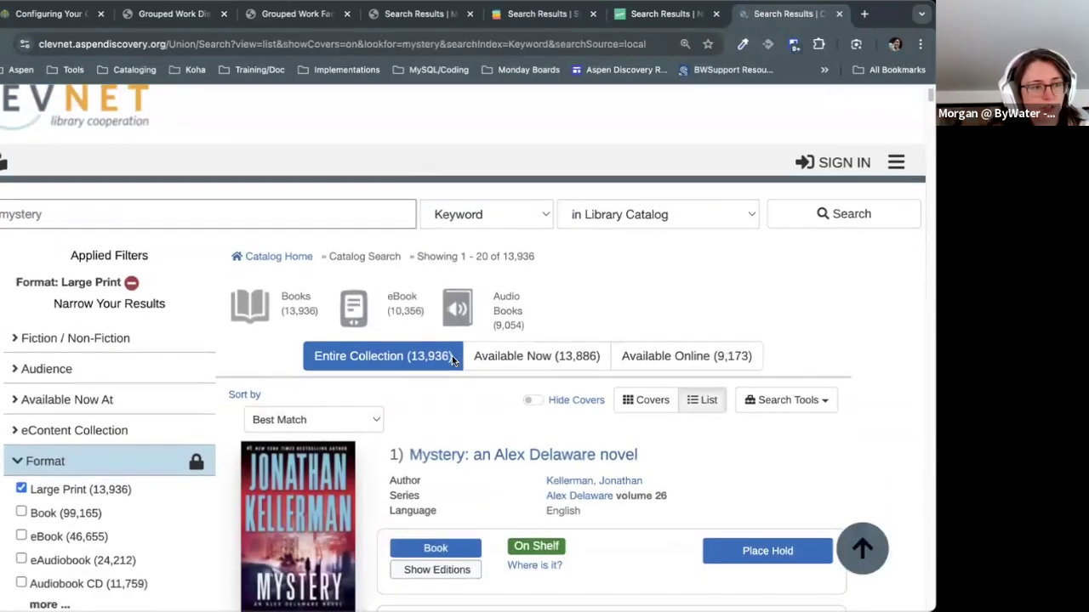
Step: Remove the Large Print filter from the mystery results and briefly expand the Format facet to check its options
scroll(595, 330, "down", 4)
scroll(262, 281, "up", 3)
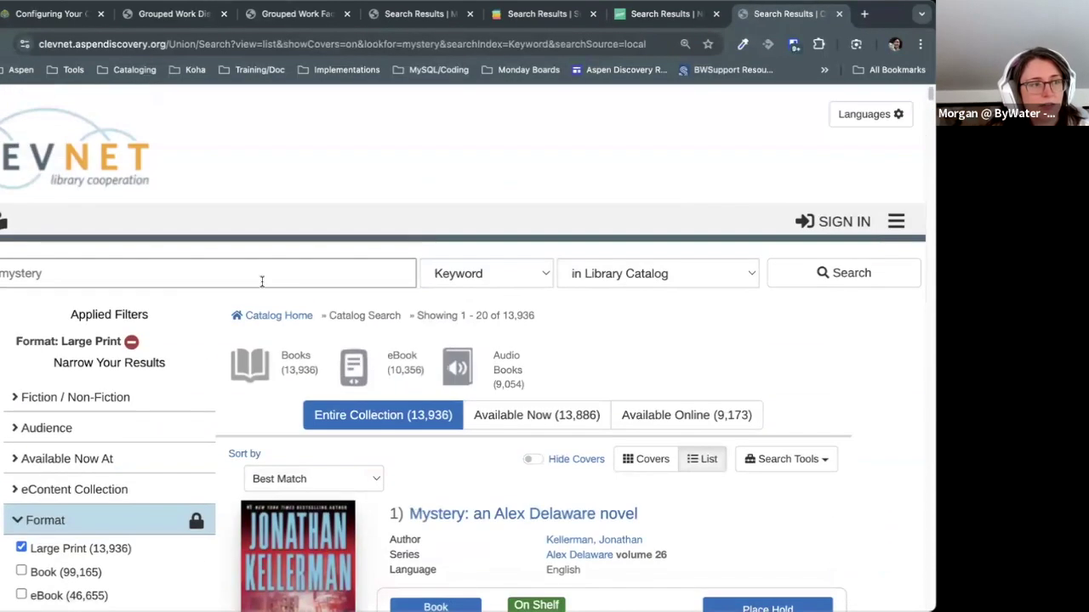
scroll(262, 282, "down", 2)
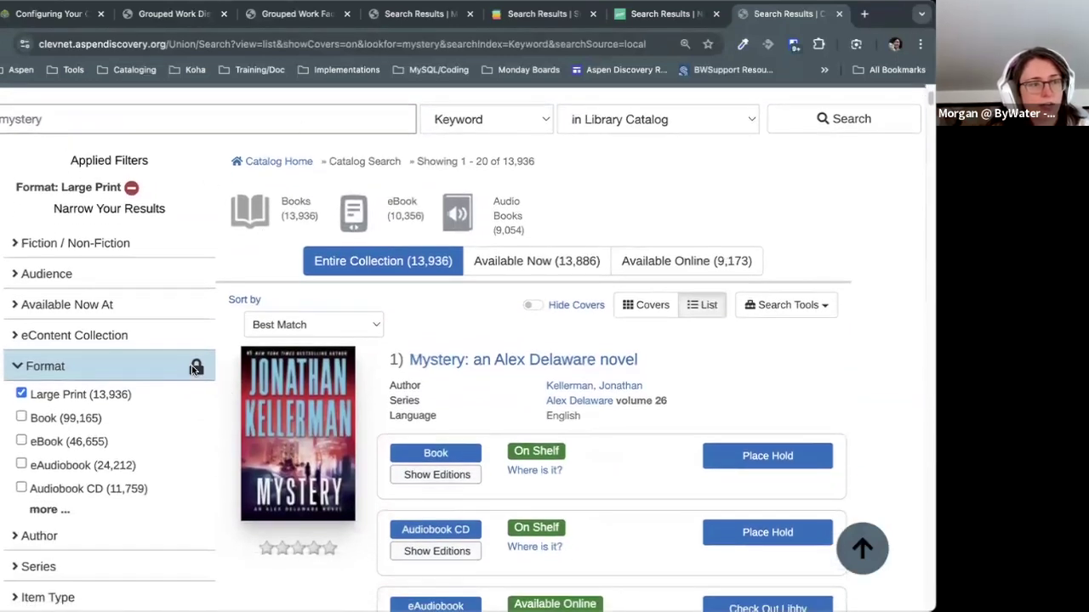
left_click(40, 394)
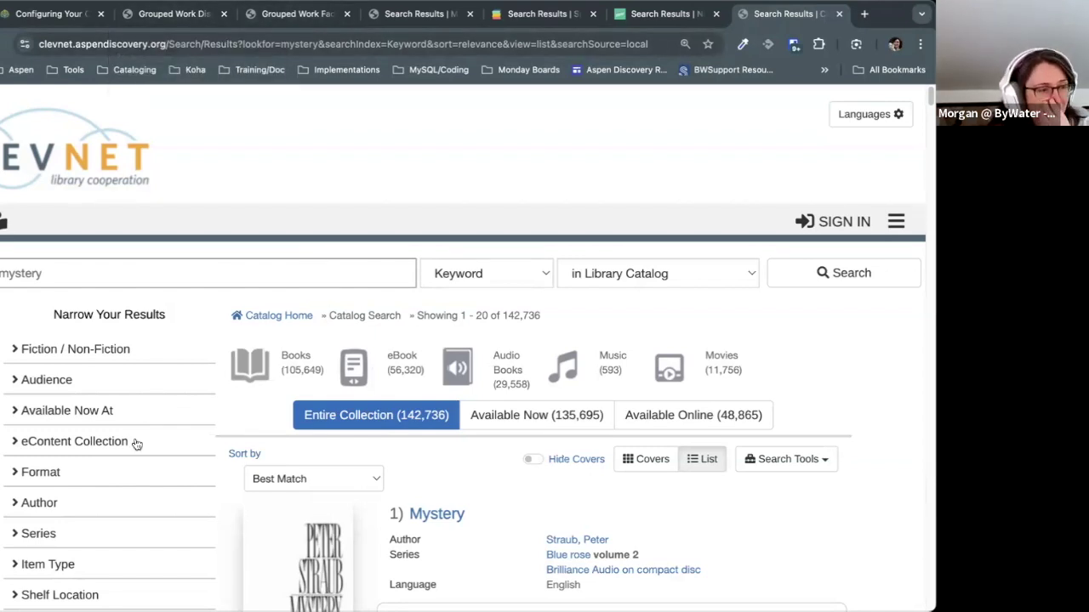
left_click(109, 471)
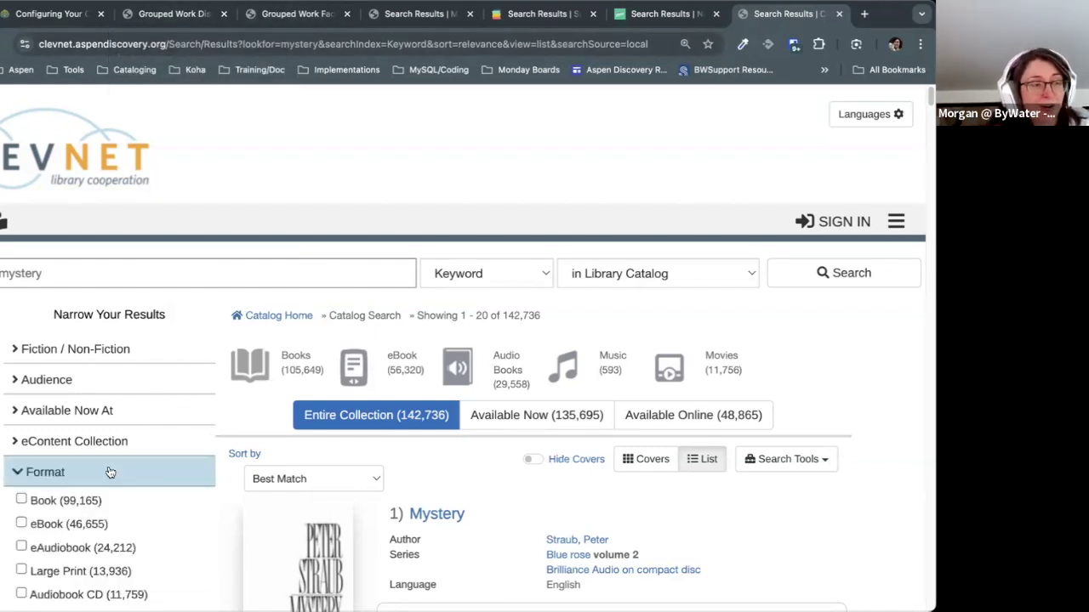
left_click(110, 472)
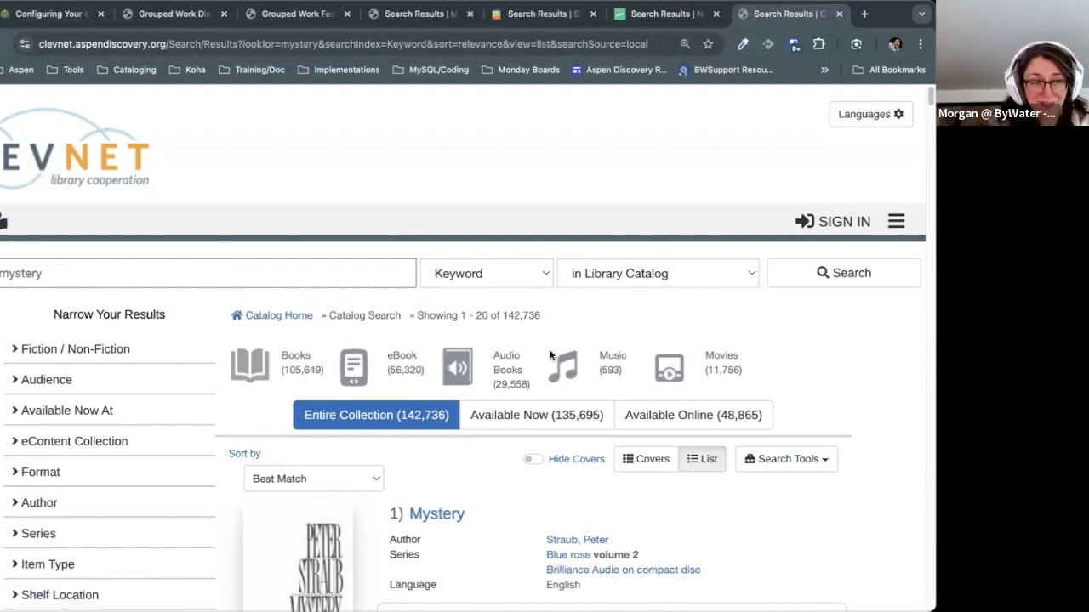
Step: Return to the Grouped Work Facets settings and review the Can Lock and other option columns of the facets table
left_click(266, 21)
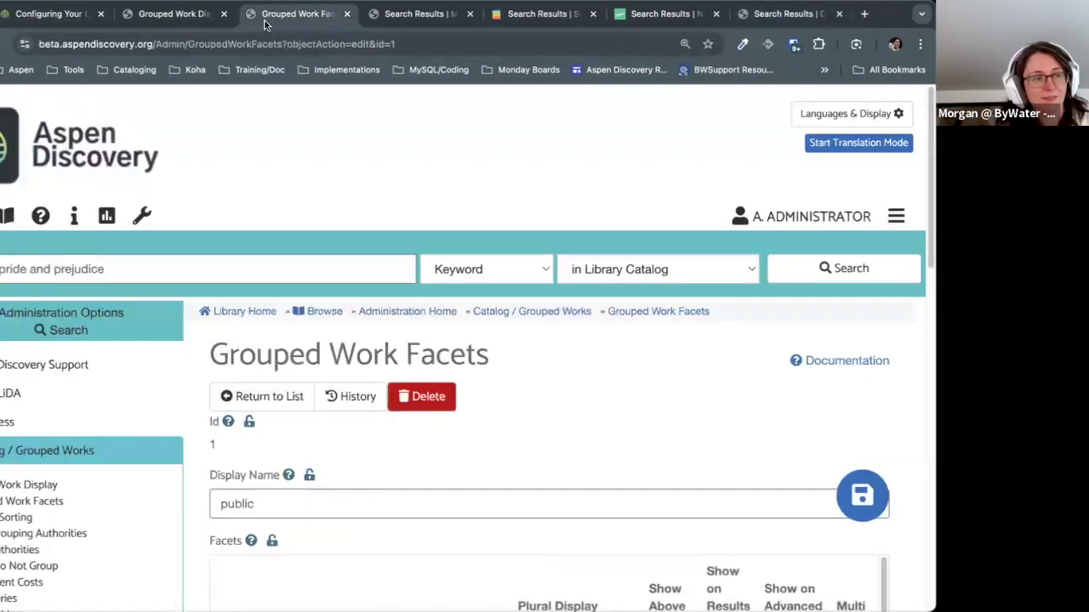
scroll(752, 229, "down", 2)
scroll(751, 229, "down", 4)
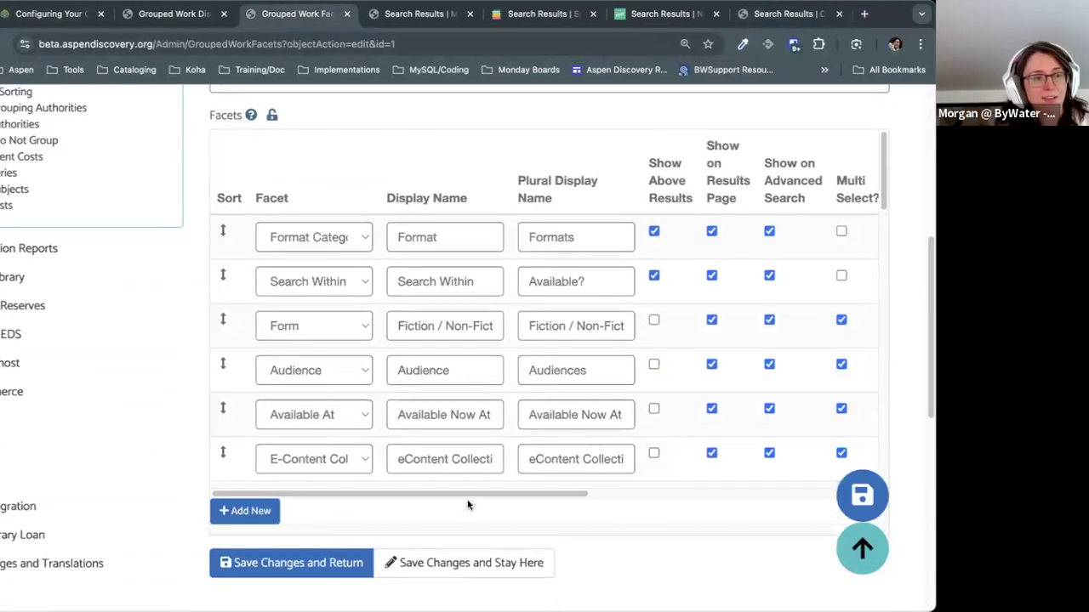
left_click_drag(480, 494, 663, 494)
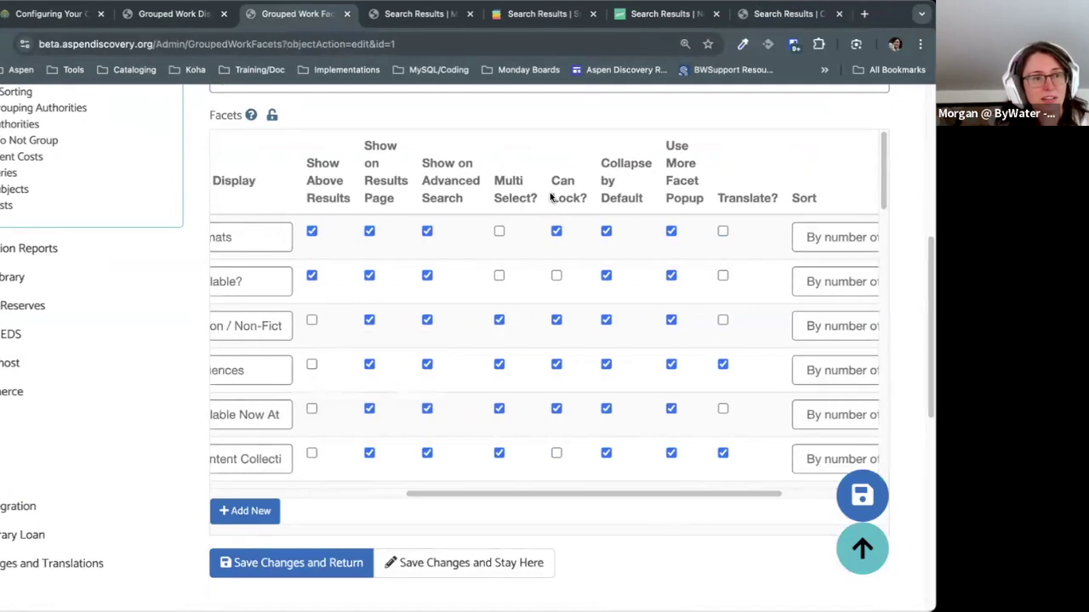
scroll(612, 502, "right", 5)
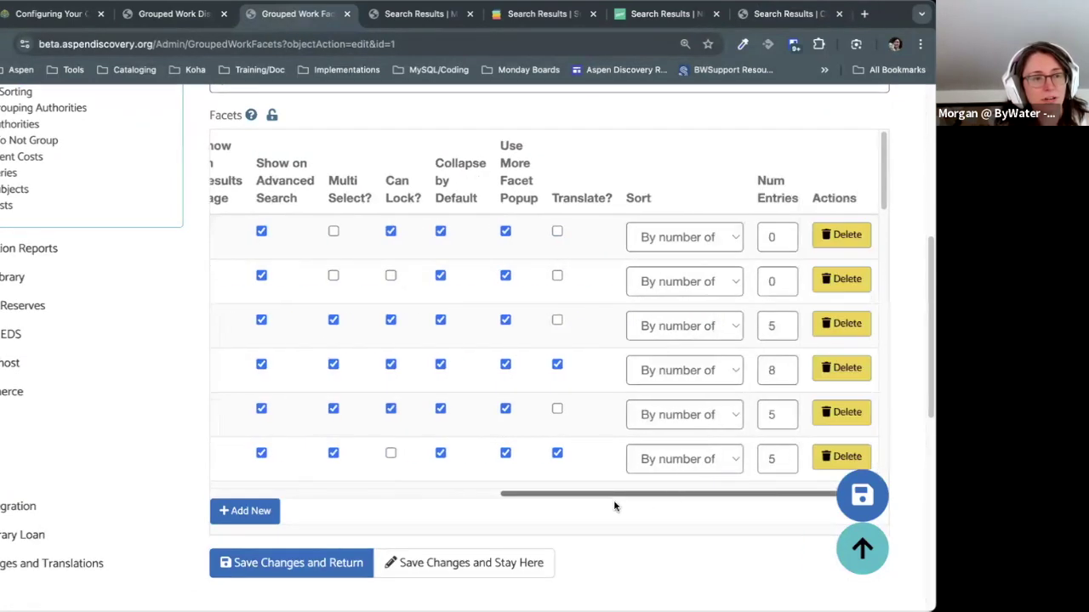
scroll(629, 408, "left", 4)
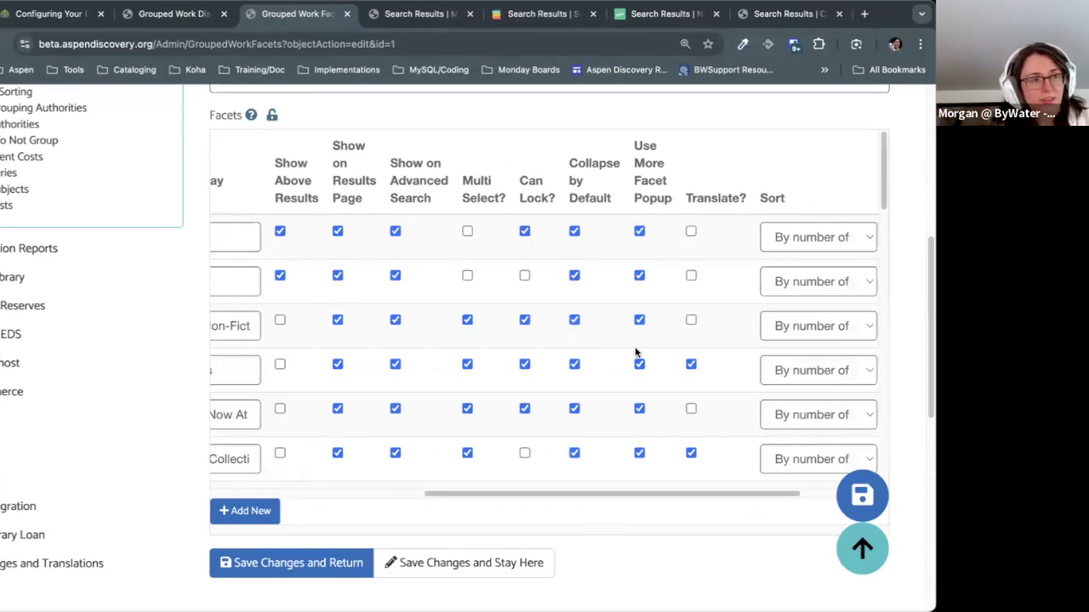
scroll(615, 496, "left", 5)
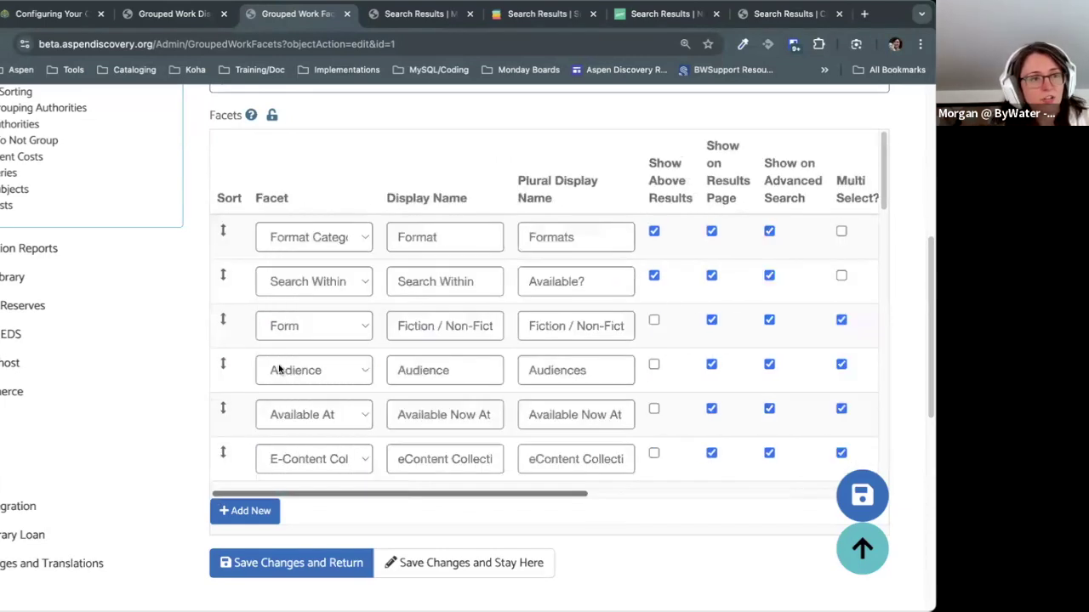
Step: Examine the custom facet rows at the end of the facets table, including their facet choices and display names
scroll(286, 360, "down", 3)
scroll(285, 361, "down", 10)
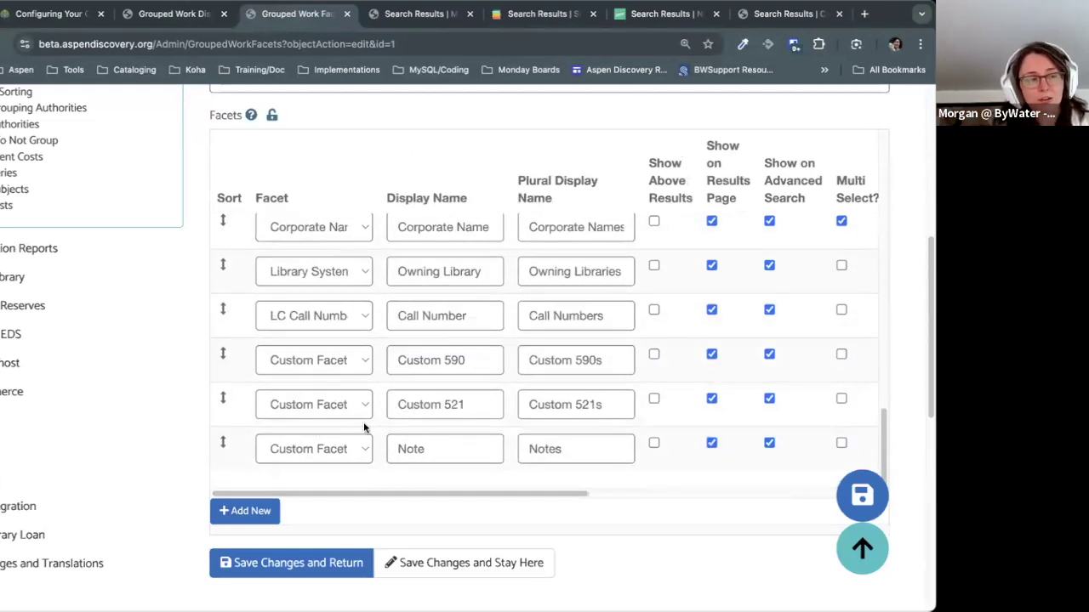
left_click(342, 361)
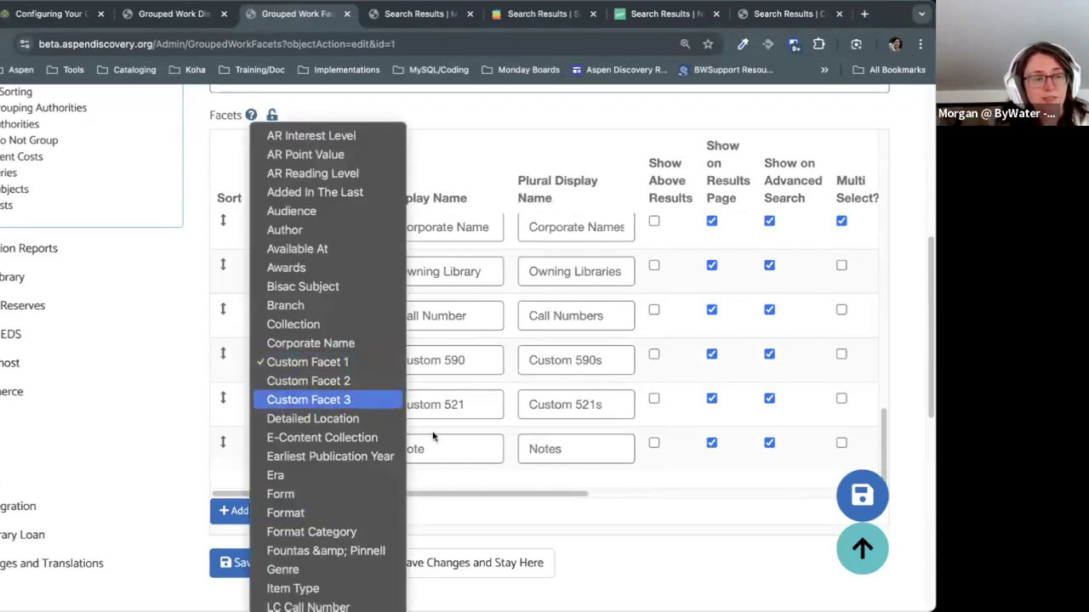
left_click(464, 489)
left_click(348, 360)
left_click(469, 359)
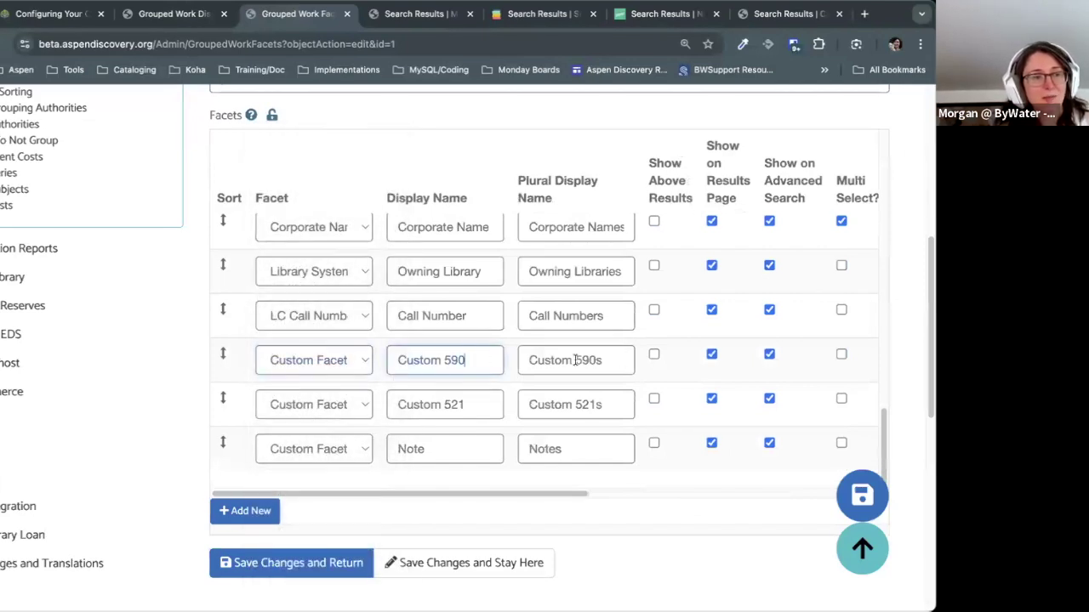
key("Tab")
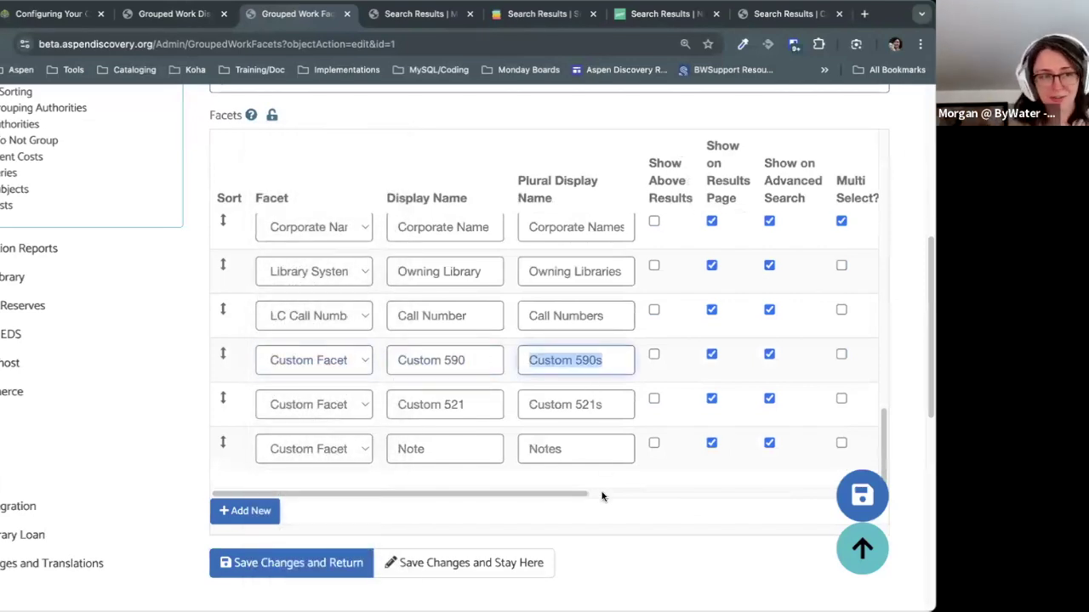
left_click(350, 360)
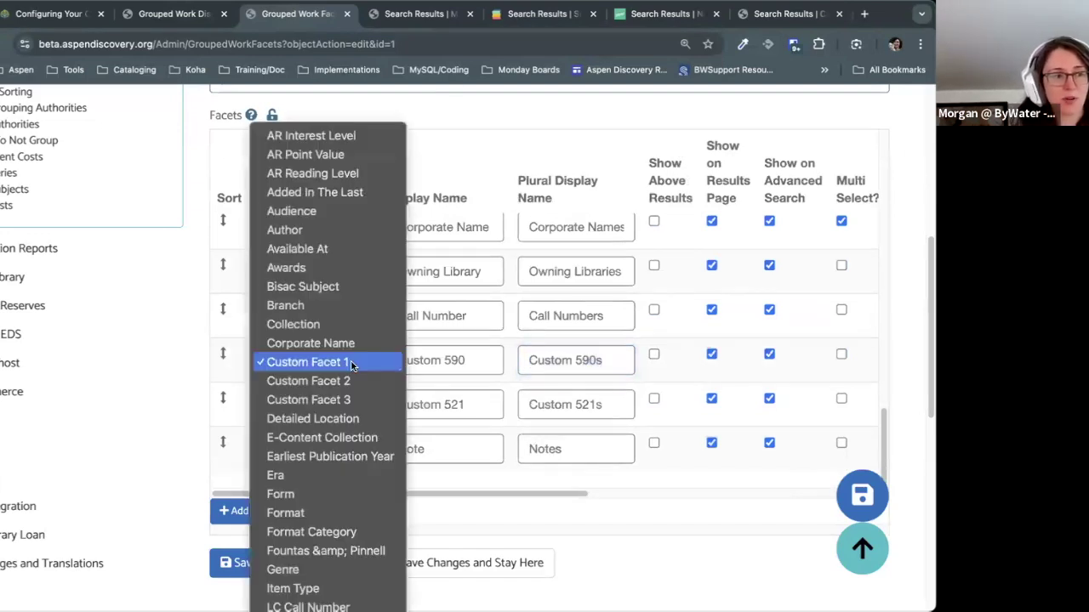
left_click(451, 370)
left_click(338, 413)
left_click(453, 368)
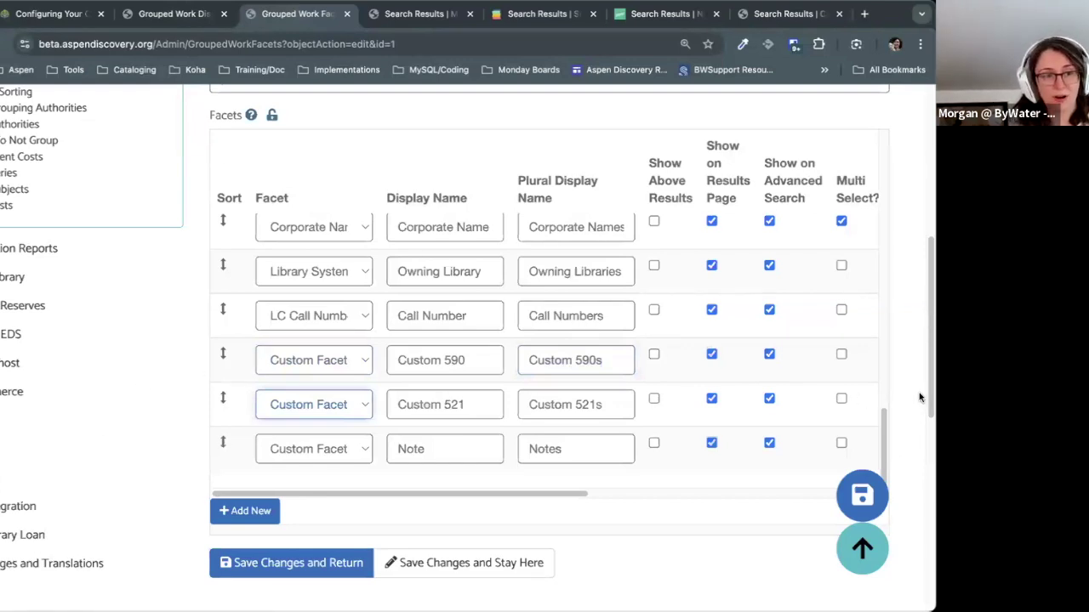
Step: Expand the integration section of the administration options to view its profiles and maps entries
left_click_drag(927, 377, 927, 352)
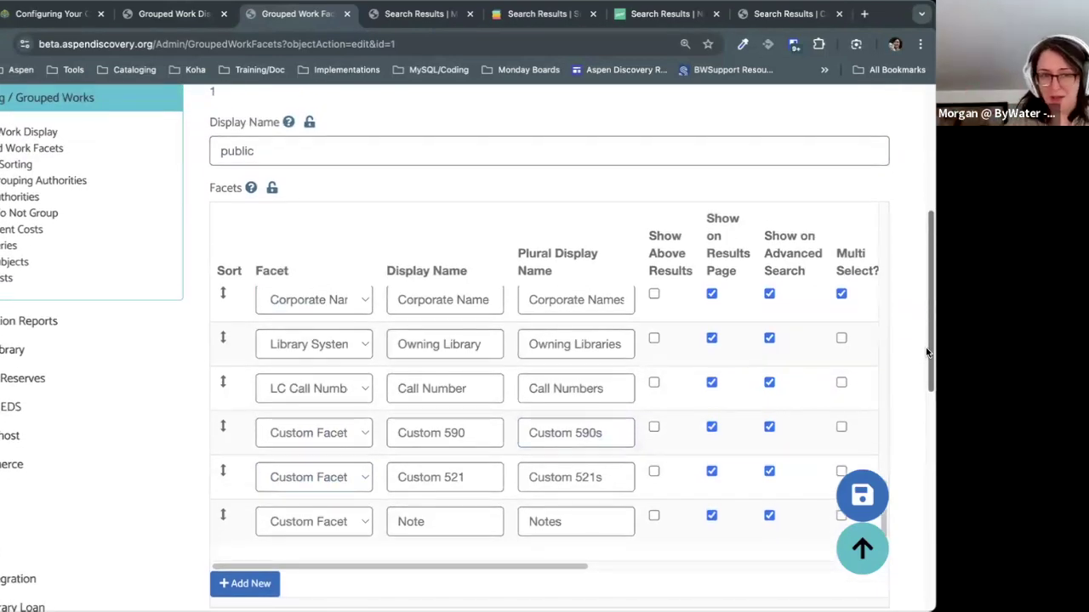
left_click_drag(926, 325, 927, 298)
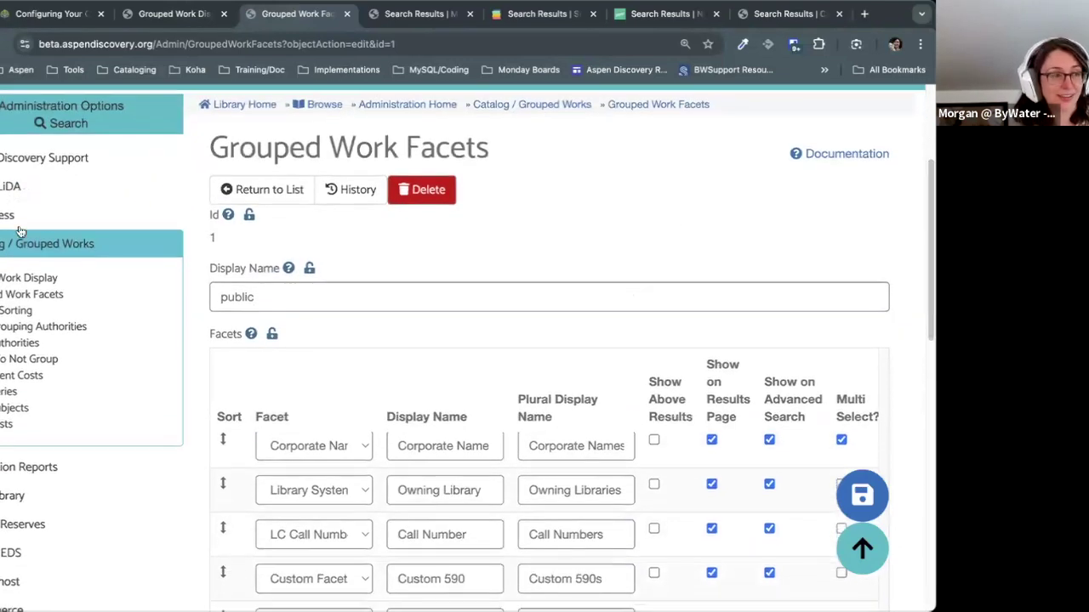
scroll(47, 280, "down", 4)
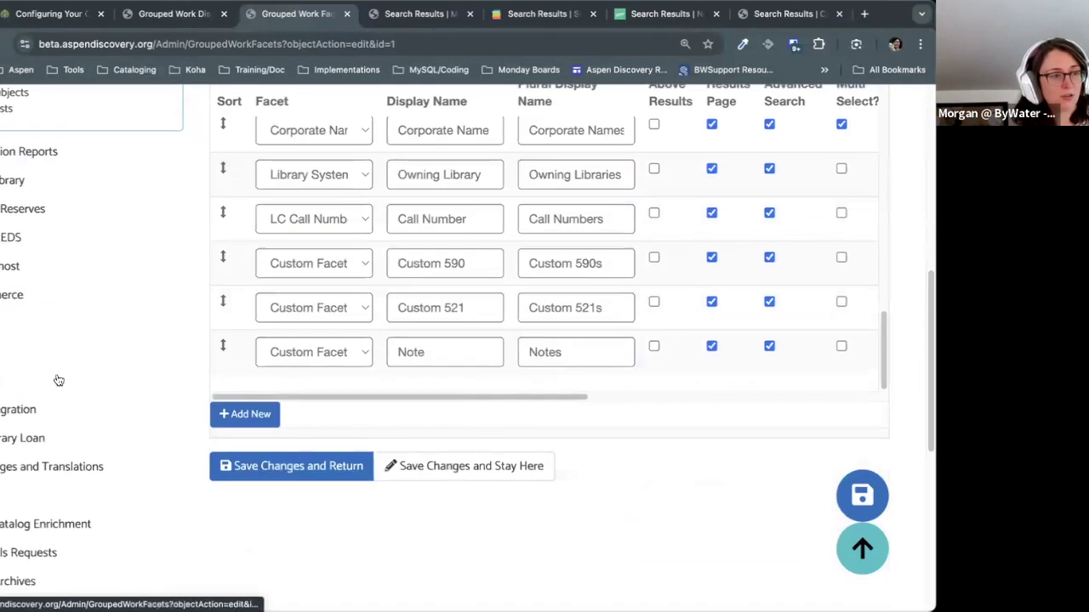
left_click(49, 407)
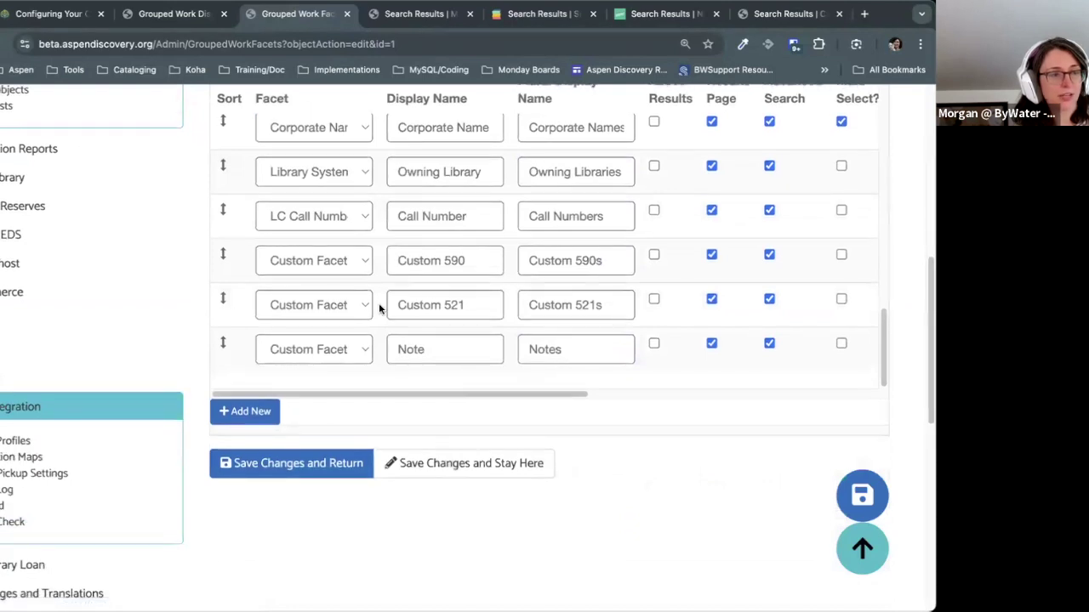
left_click(276, 466)
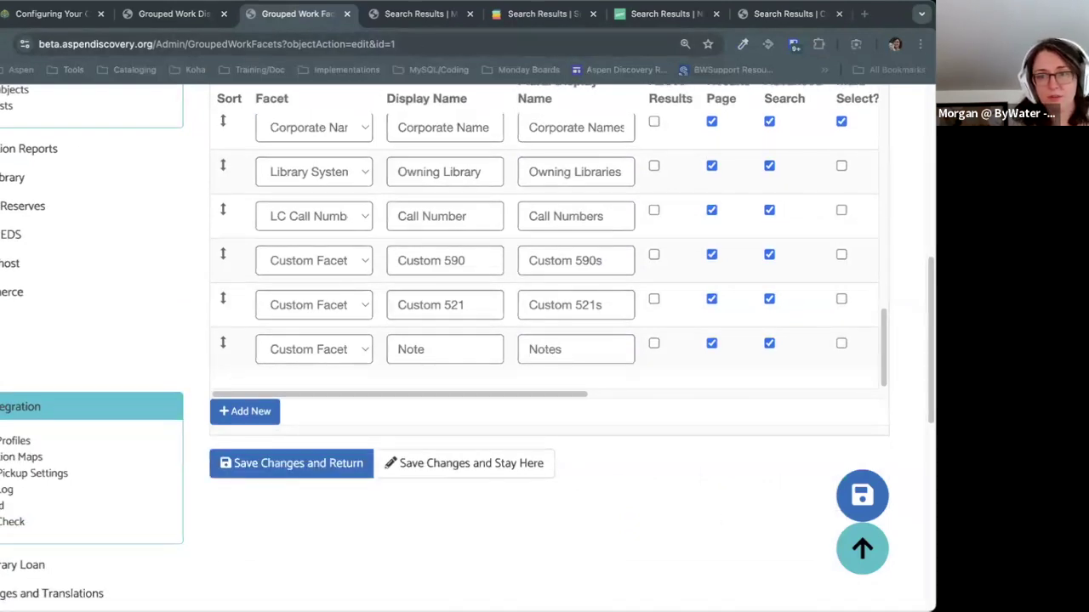
Step: Open the Cuyahoga County Public Library catalog at cuyahoga.aspendiscovery.org with an empty keyword search of the library catalog
left_click(451, 17)
left_click(440, 45)
type("cuyahoga.aspendiscovery.org/Union/Search?view=list&lookfor=&searchIndex=Keyword&searchSource=local")
key("Return")
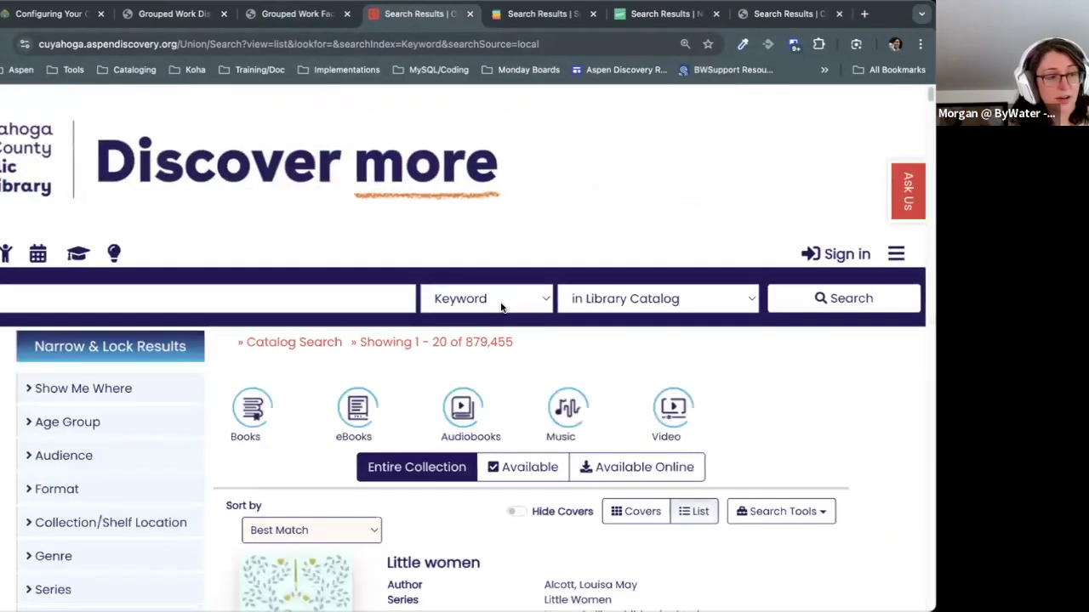
Step: Expand the Toy - Age Rating and Toy - Category facets in the Cuyahoga results and examine their values
scroll(500, 308, "down", 7)
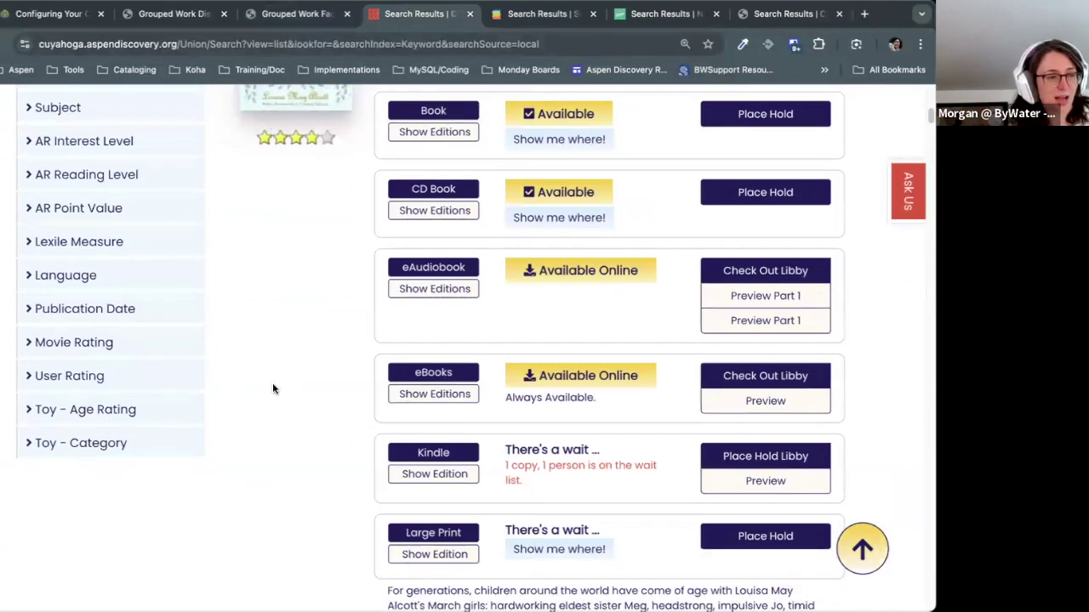
scroll(272, 387, "down", 1)
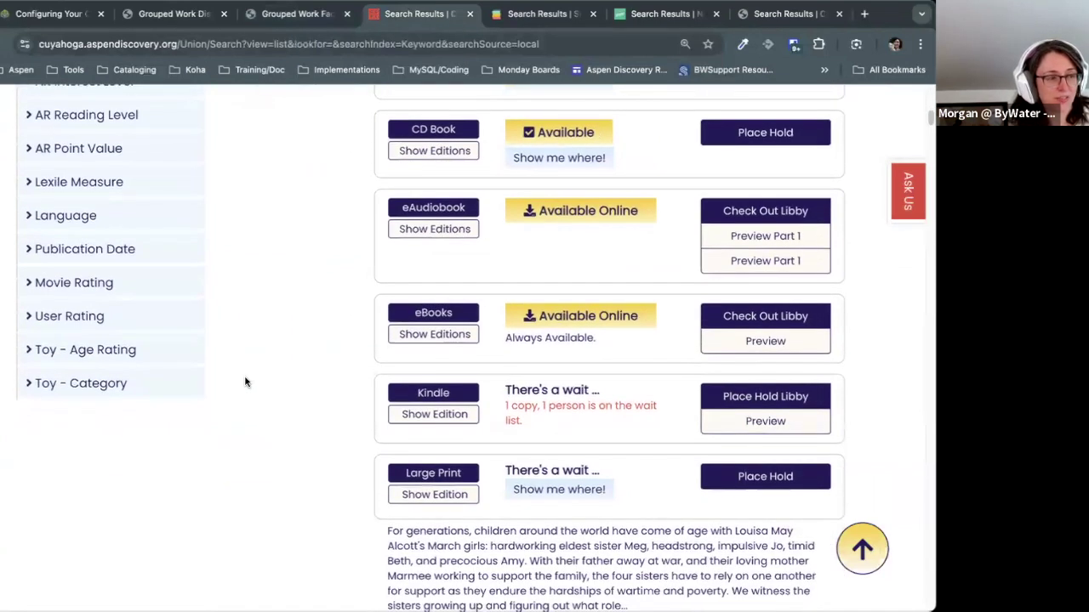
scroll(216, 394, "up", 1)
left_click(170, 410)
scroll(145, 472, "down", 1)
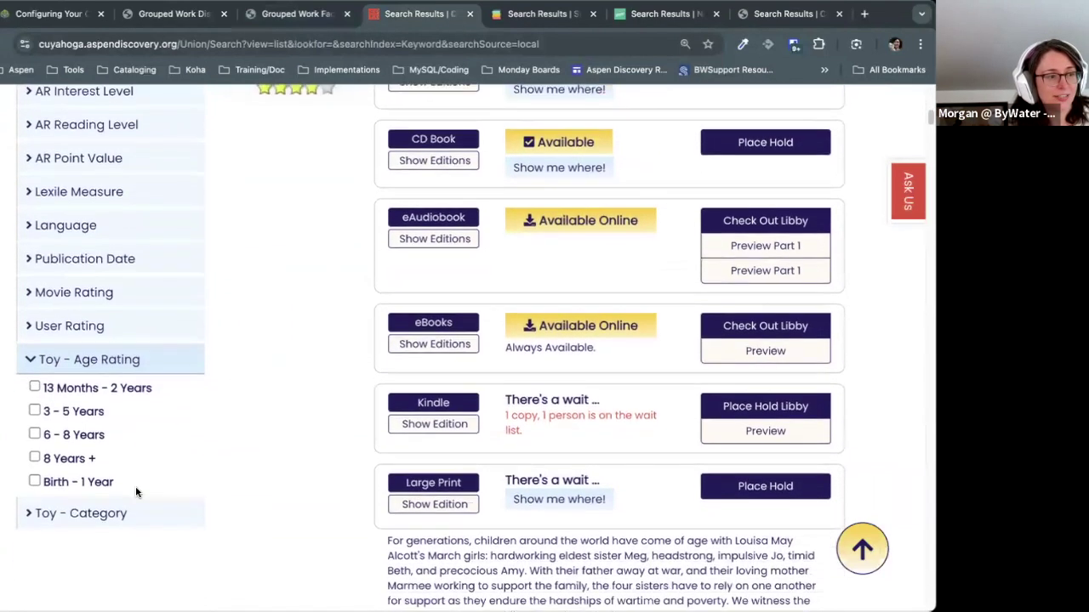
left_click(146, 513)
scroll(250, 459, "down", 2)
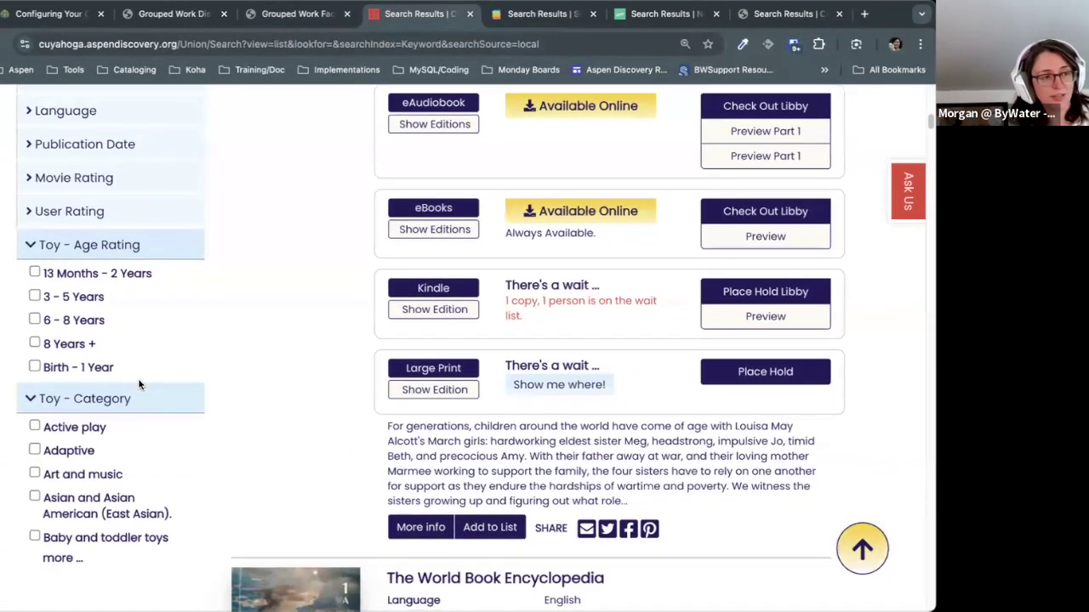
scroll(56, 386, "down", 1)
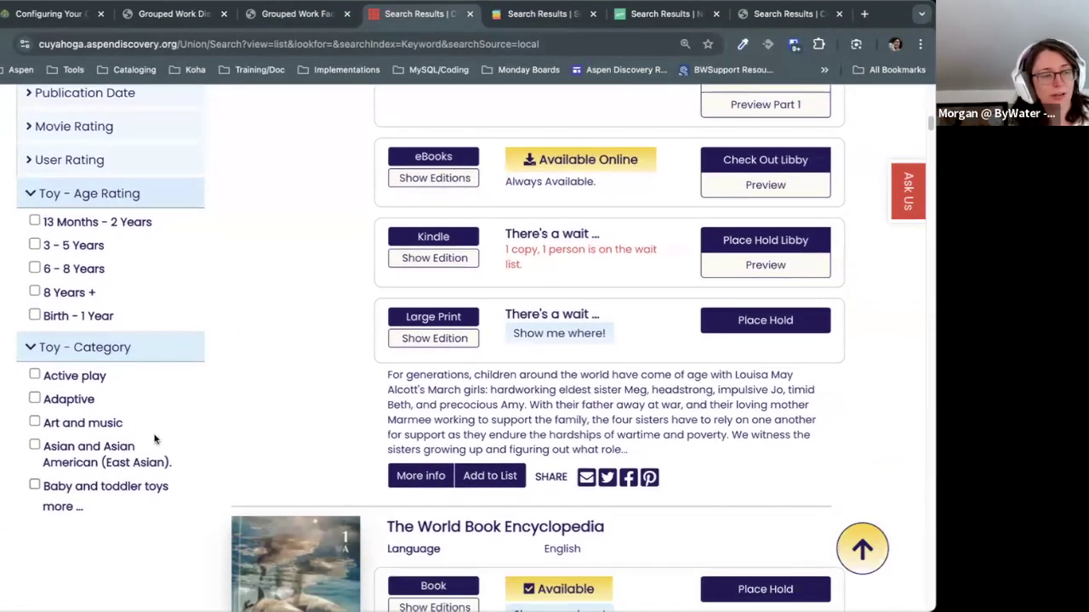
Step: Look over the expanded Awards and Author facets, collapse both, and return to the toy facets
scroll(229, 369, "up", 9)
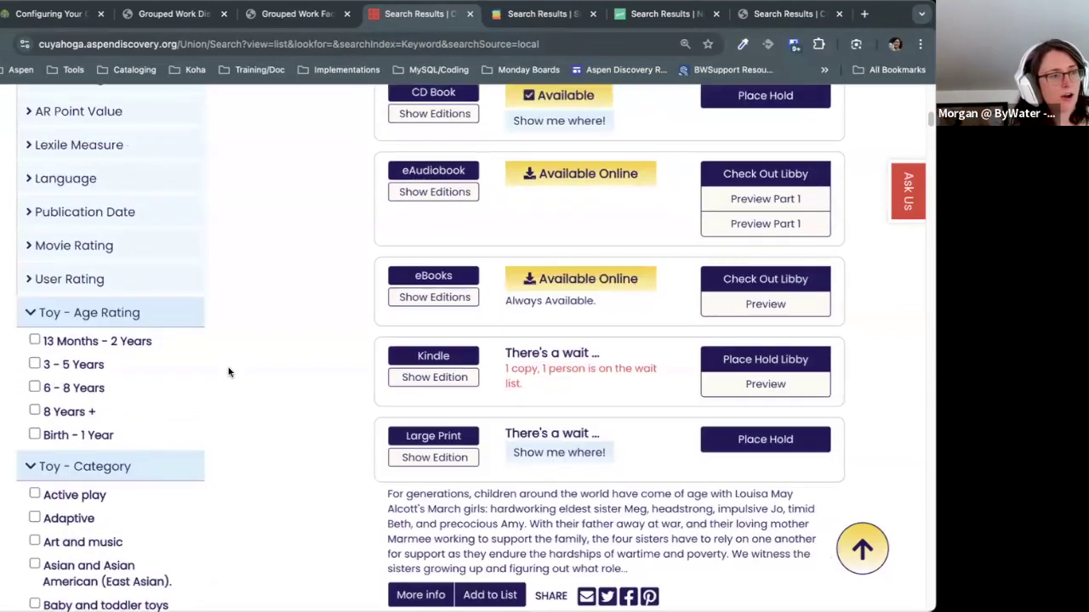
left_click(133, 255)
left_click(129, 189)
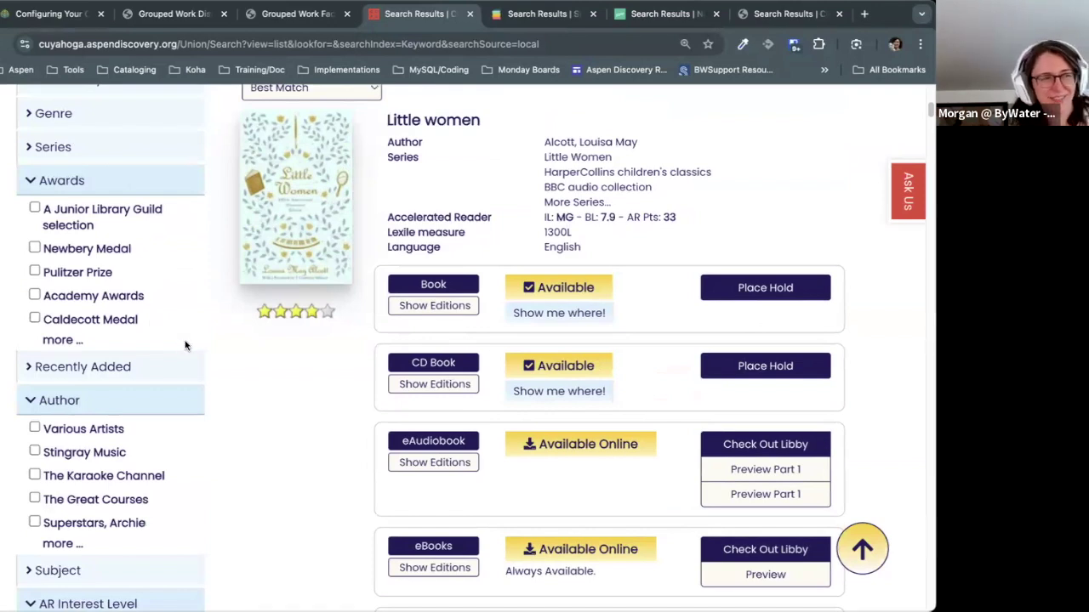
left_click(100, 180)
left_click(122, 252)
scroll(145, 247, "down", 5)
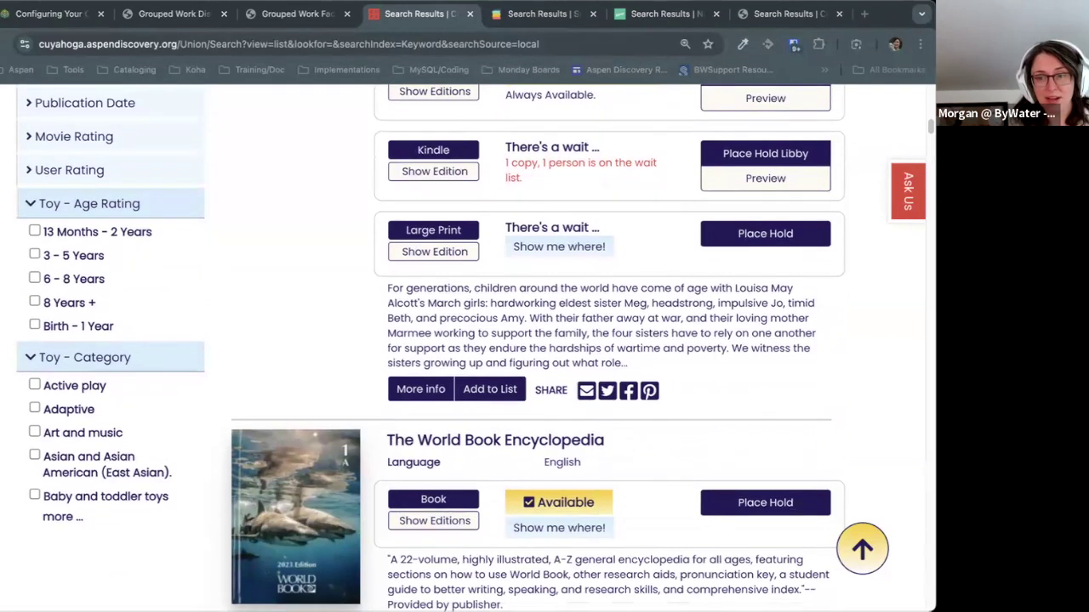
Step: Load mcfls.aspendiscovery.org with an empty keyword search in the browser tab showing the Springfield Public Library results
left_click(561, 23)
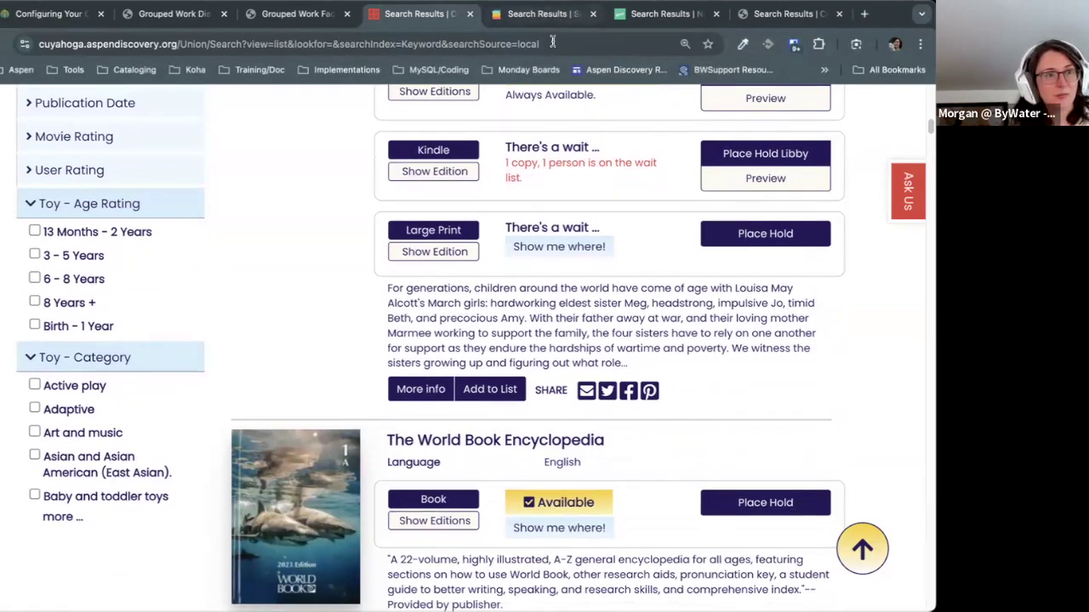
type("https://mcfls.aspendiscovery.org/Union/Search?view=list&lookfor=&searchIndex=Keyword&searchSource=local")
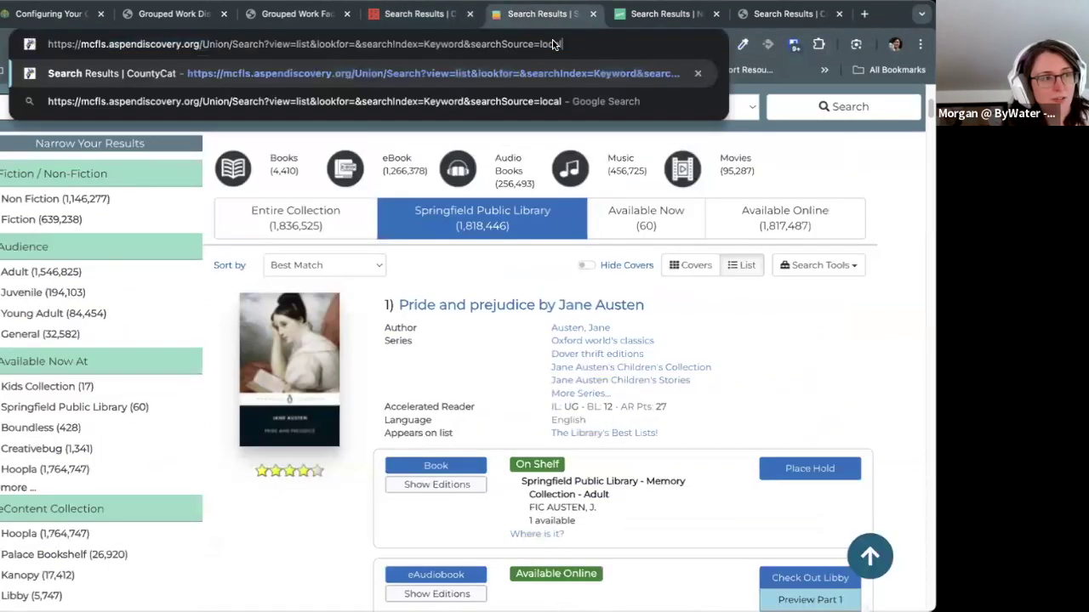
key("Return")
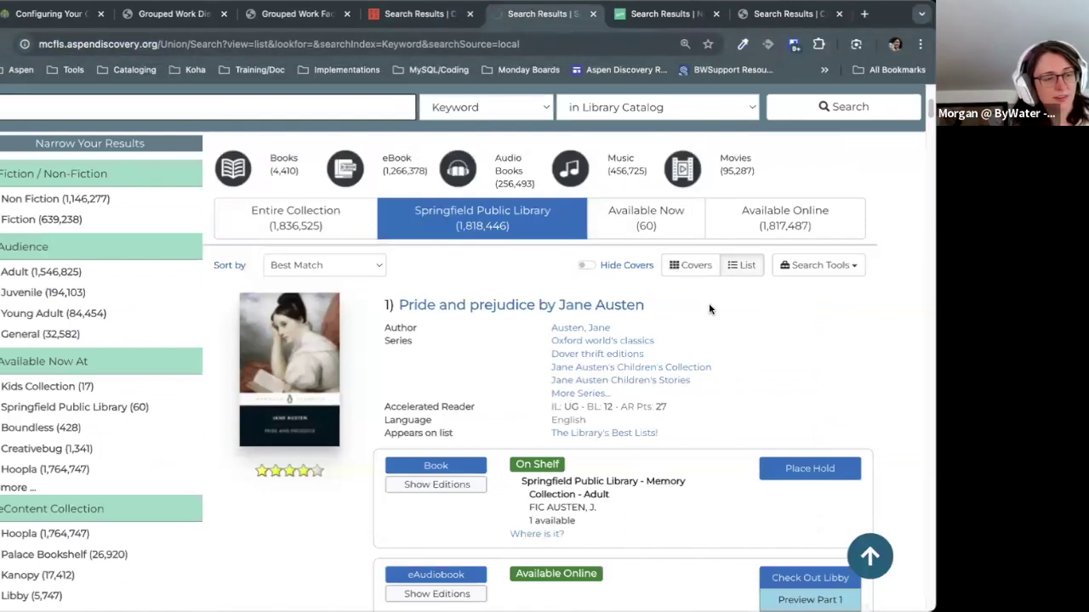
Step: Expand the Library of Things facet in CountyCat and filter the results by Board Games & Puzzles
scroll(708, 302, "down", 4)
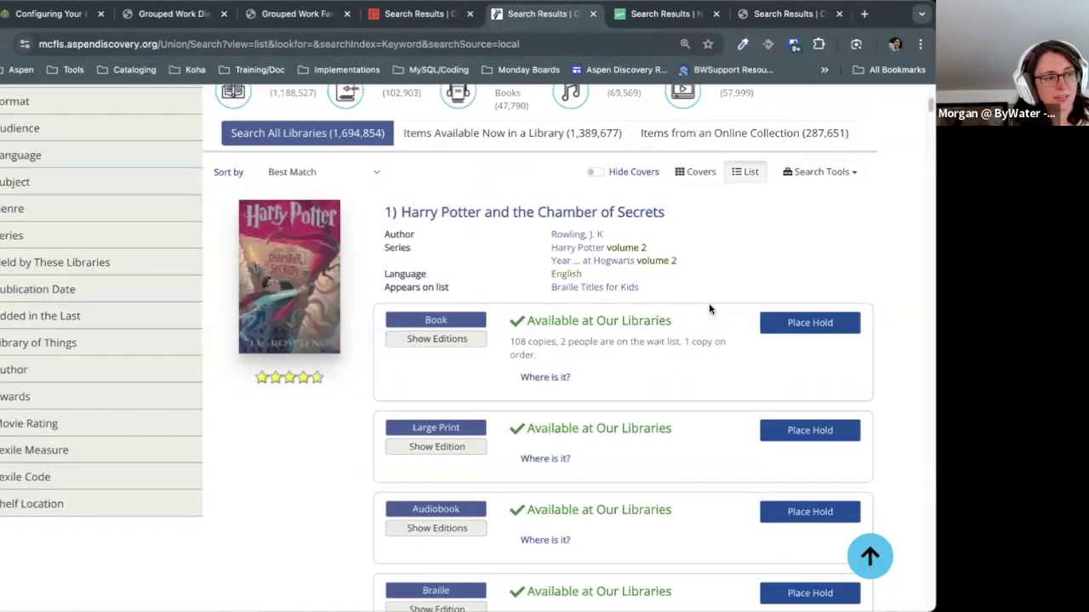
scroll(383, 319, "down", 1)
left_click(57, 311)
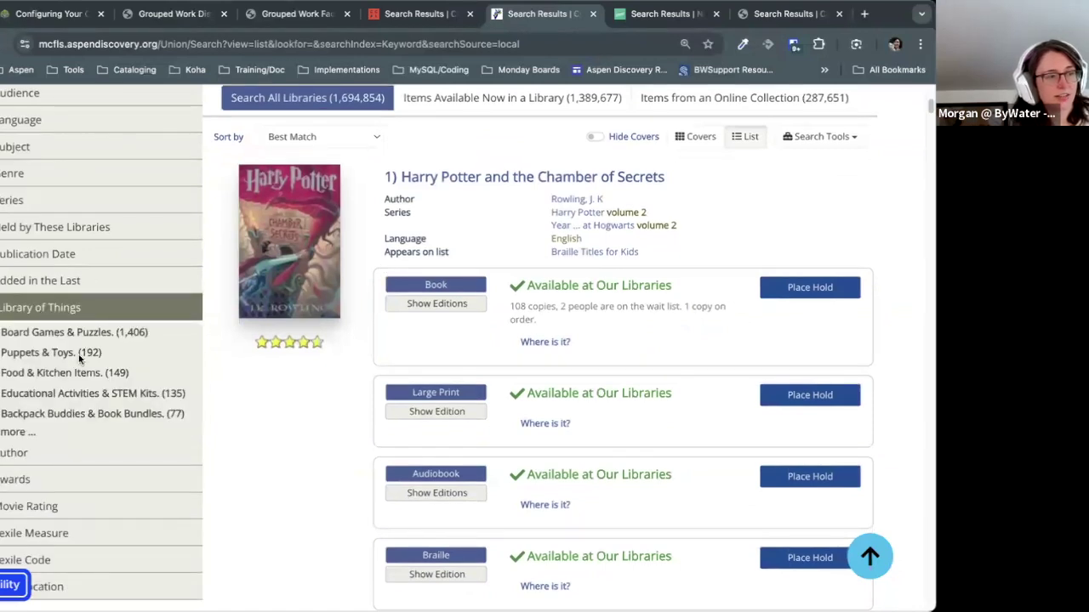
left_click(43, 353)
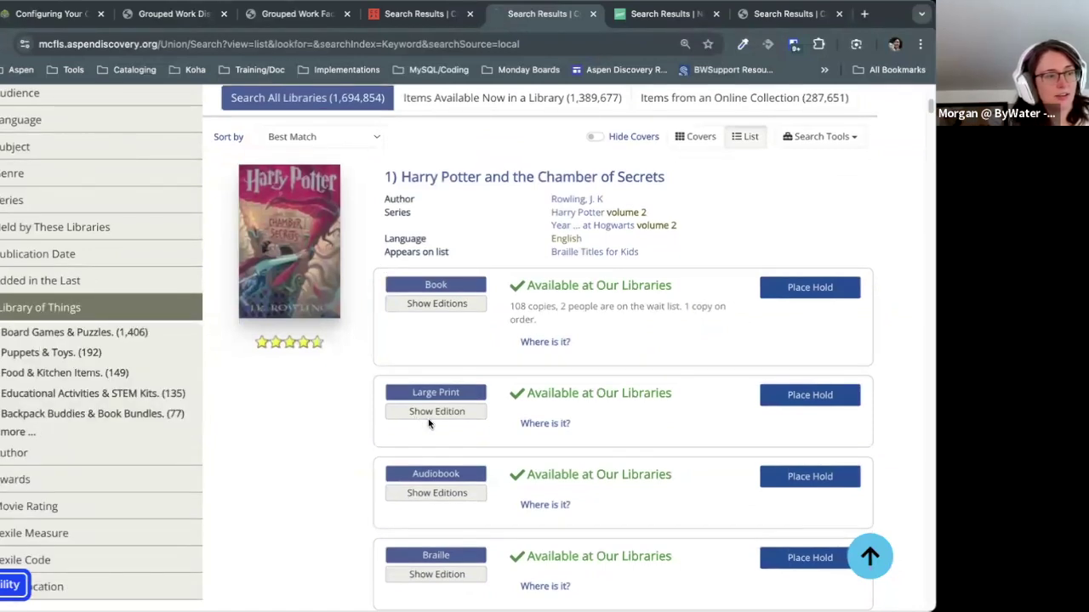
scroll(426, 340, "down", 3)
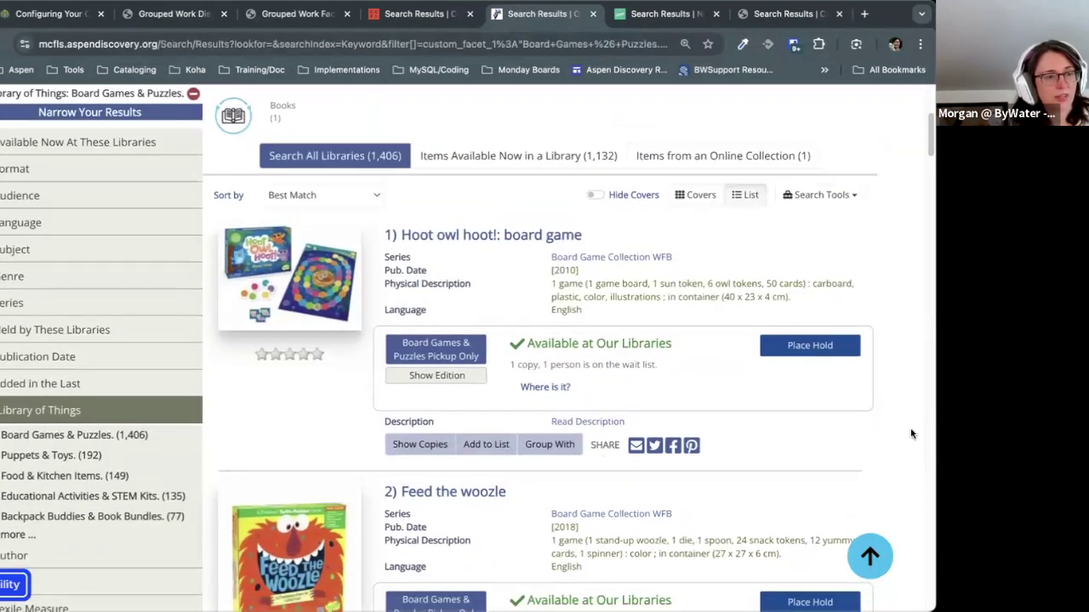
scroll(910, 434, "up", 3)
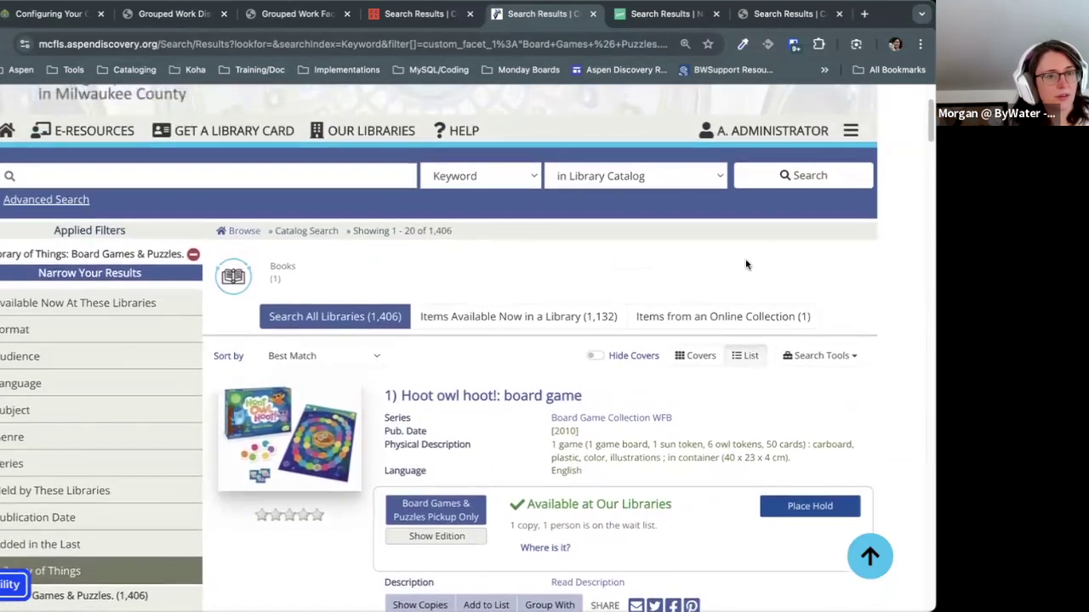
Step: Return to the Aspen administration pages and open the ILS indexing profile for editing
left_click(277, 15)
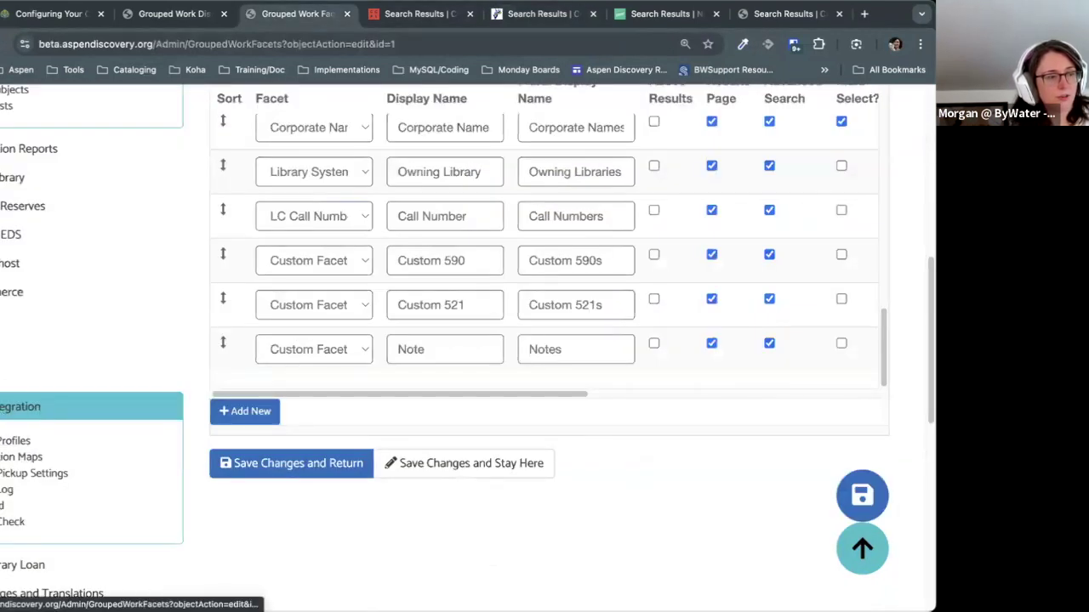
left_click(426, 466)
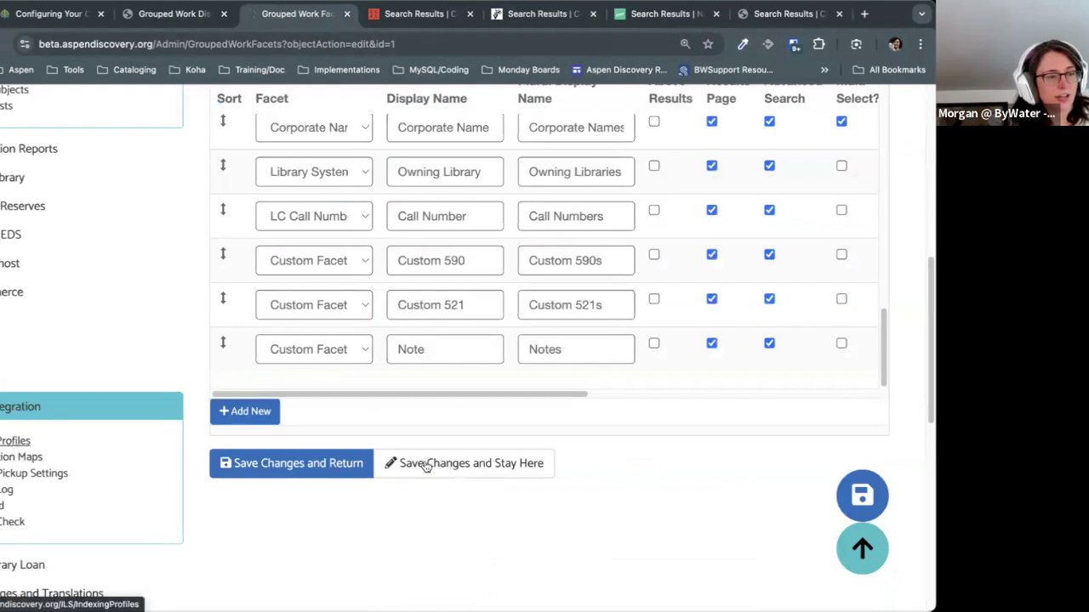
left_click(285, 493)
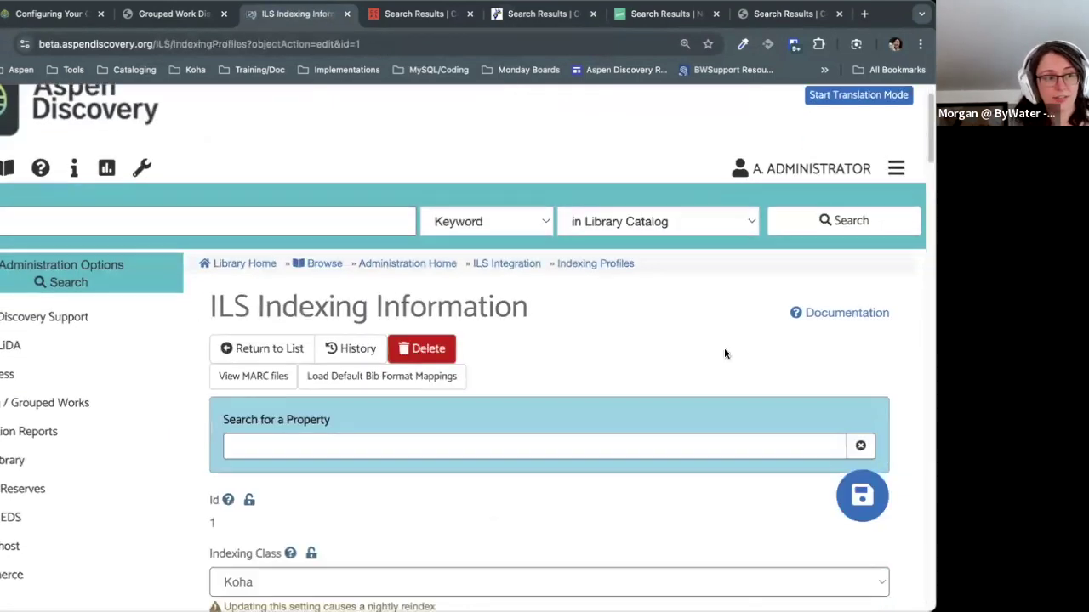
Step: Expand the Custom Facets section of the indexing profile and examine the Custom Facet 1 source and its include and exclude rules
scroll(724, 348, "down", 15)
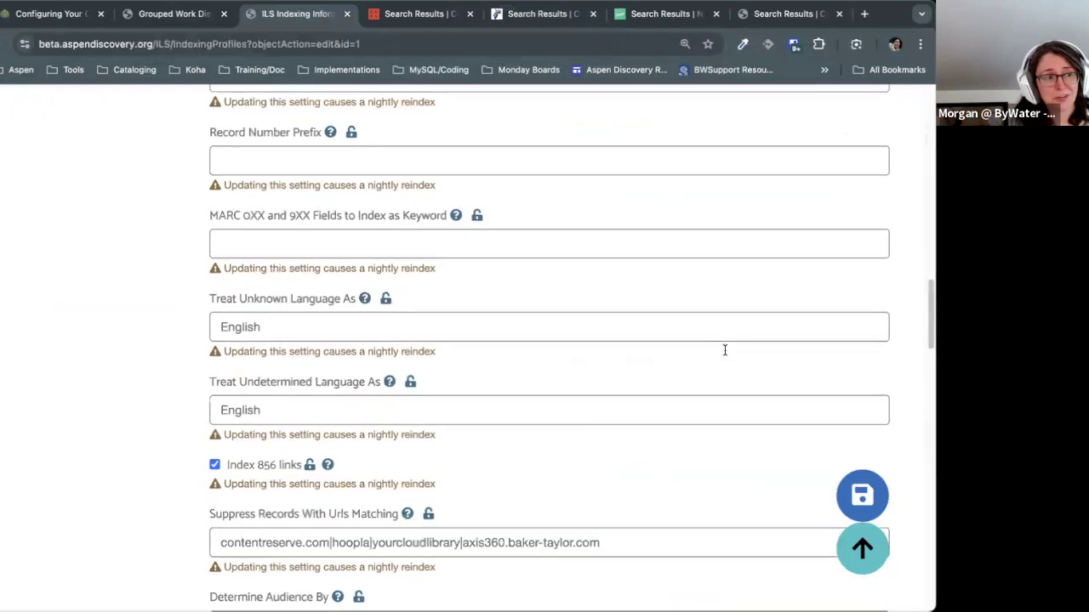
scroll(927, 324, "down", 3)
scroll(548, 348, "down", 8)
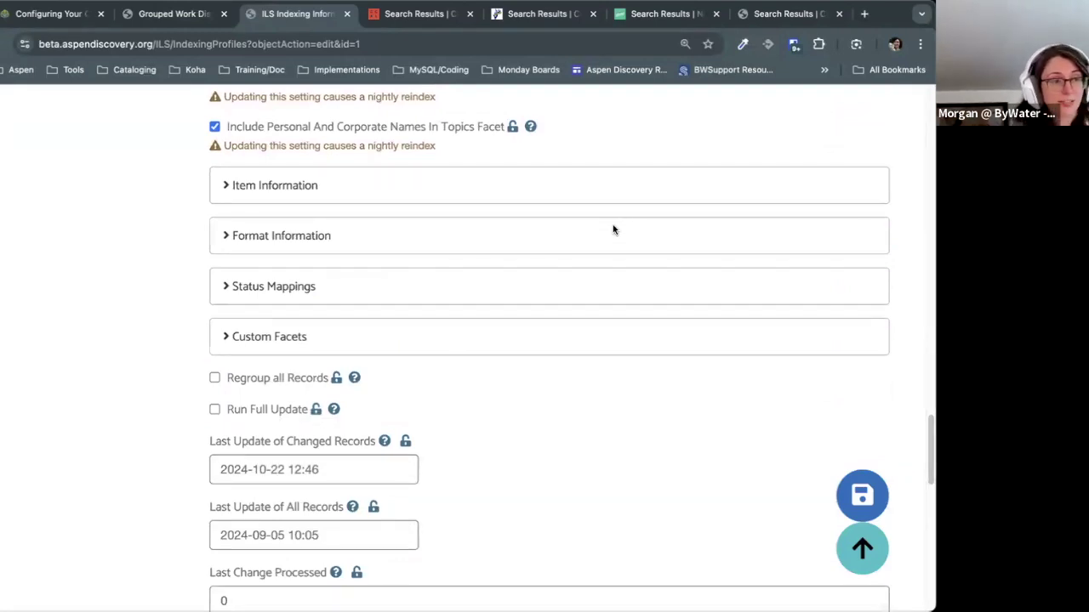
left_click(285, 337)
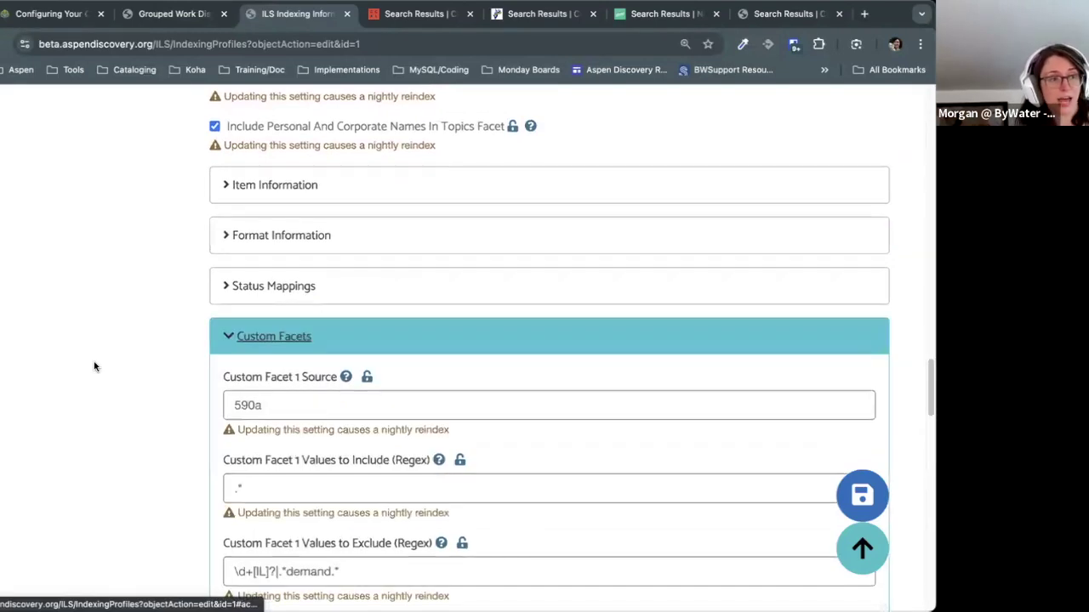
scroll(94, 365, "down", 3)
scroll(94, 366, "up", 1)
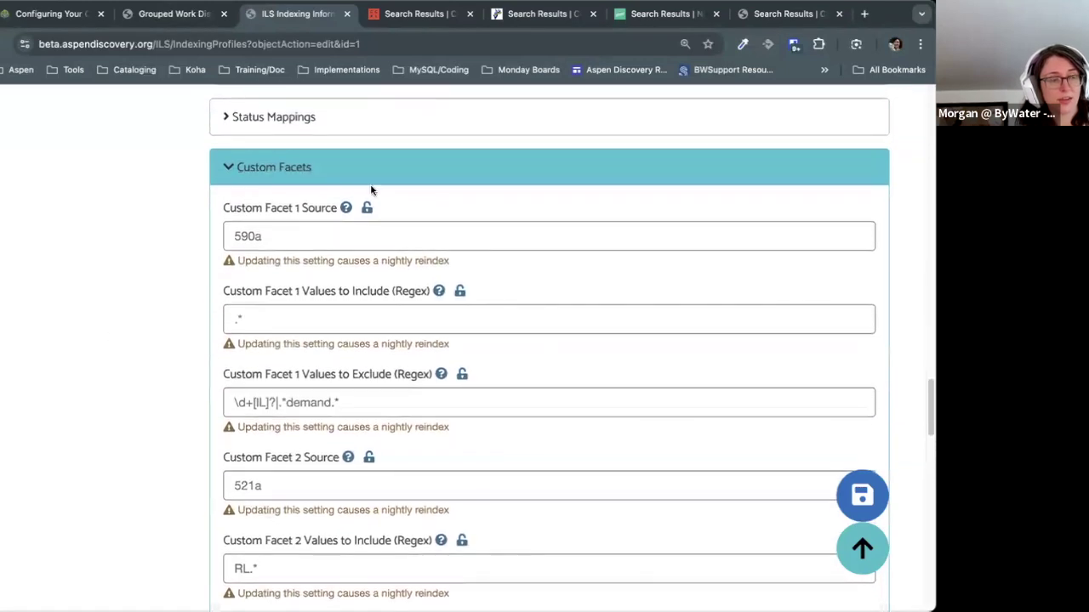
left_click_drag(292, 236, 270, 216)
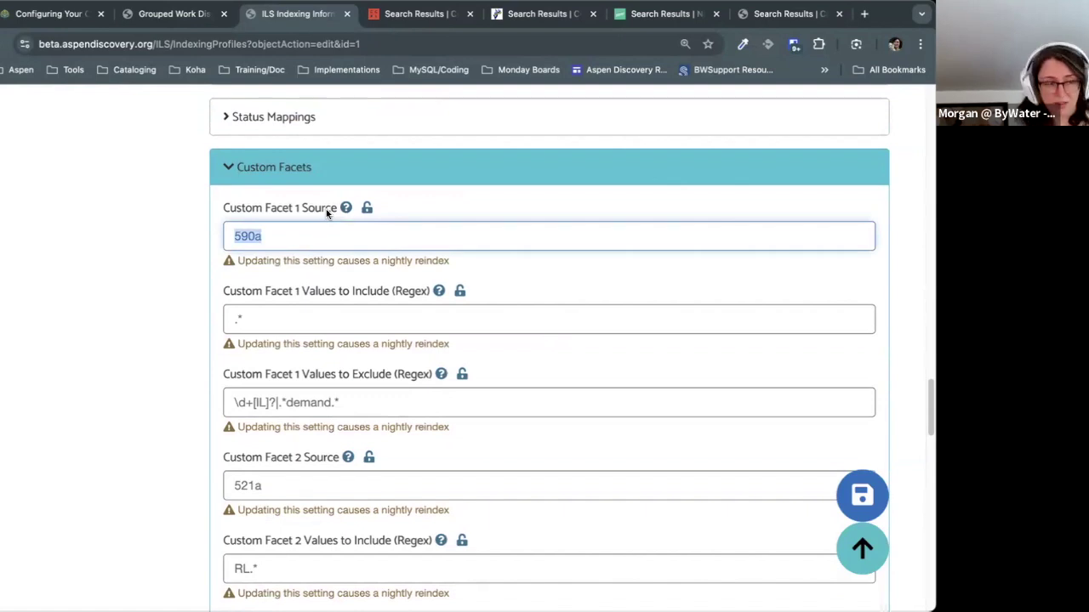
left_click_drag(303, 235, 278, 218)
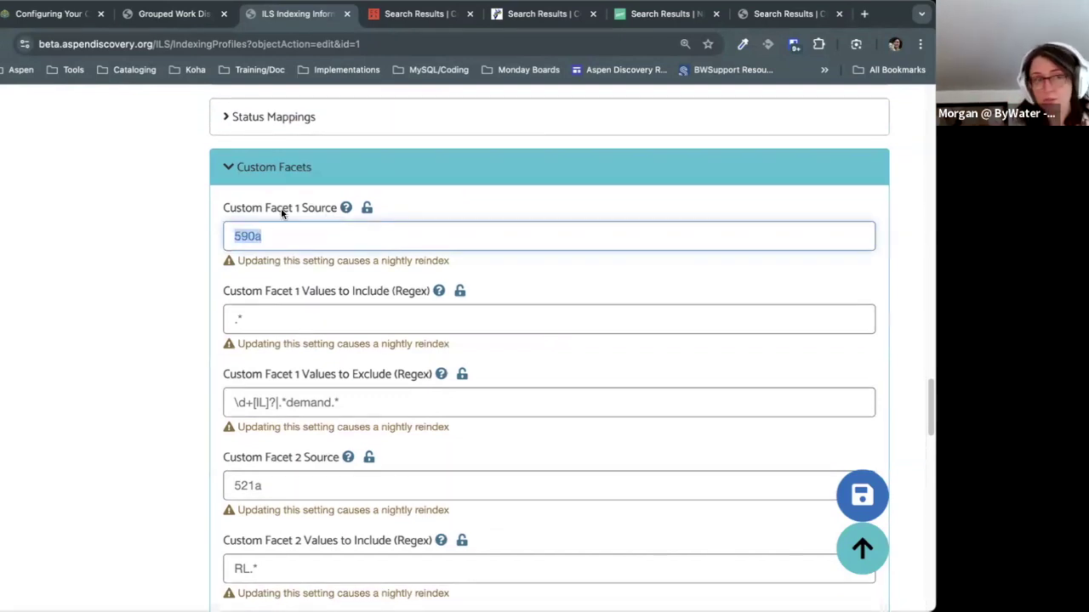
Step: Revisit the Cuyahoga toy facets, then review the Library of Things facet in the filtered CountyCat results
left_click(413, 15)
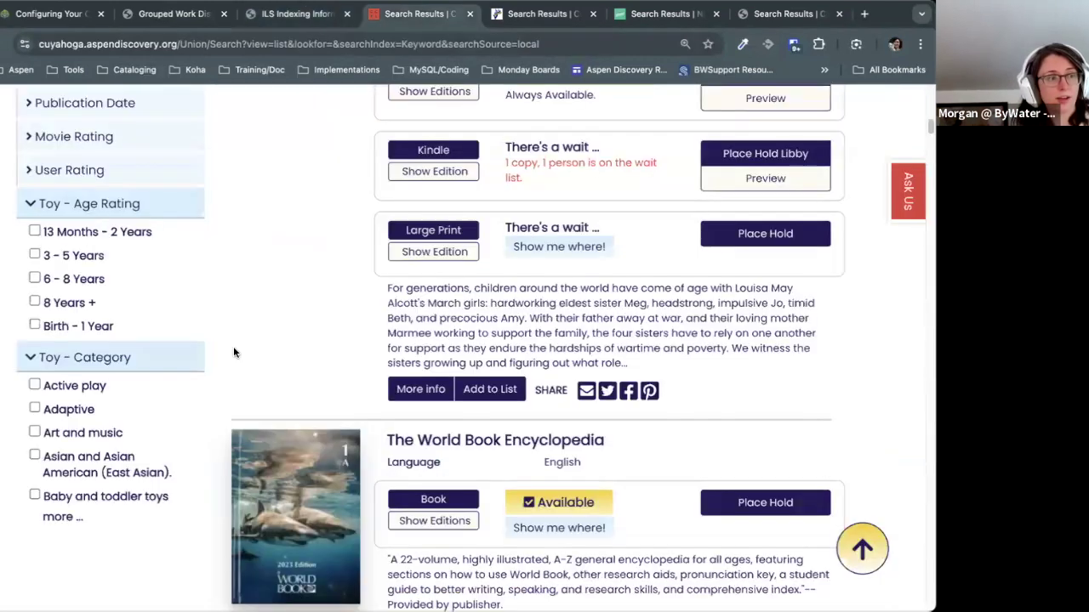
left_click(517, 17)
scroll(506, 238, "down", 3)
scroll(499, 249, "down", 1)
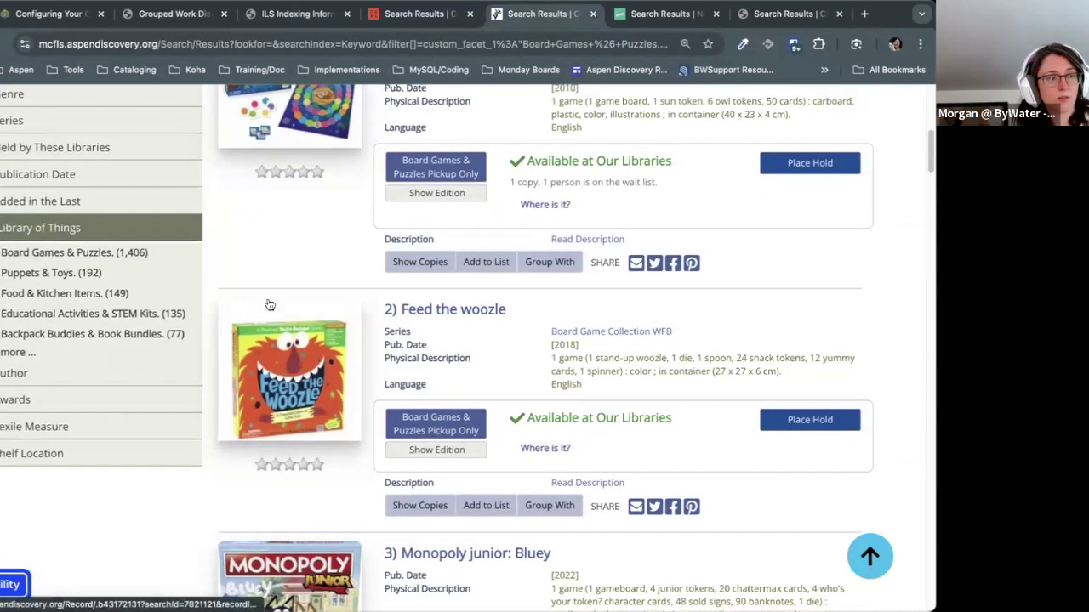
scroll(258, 300, "up", 1)
scroll(257, 299, "up", 2)
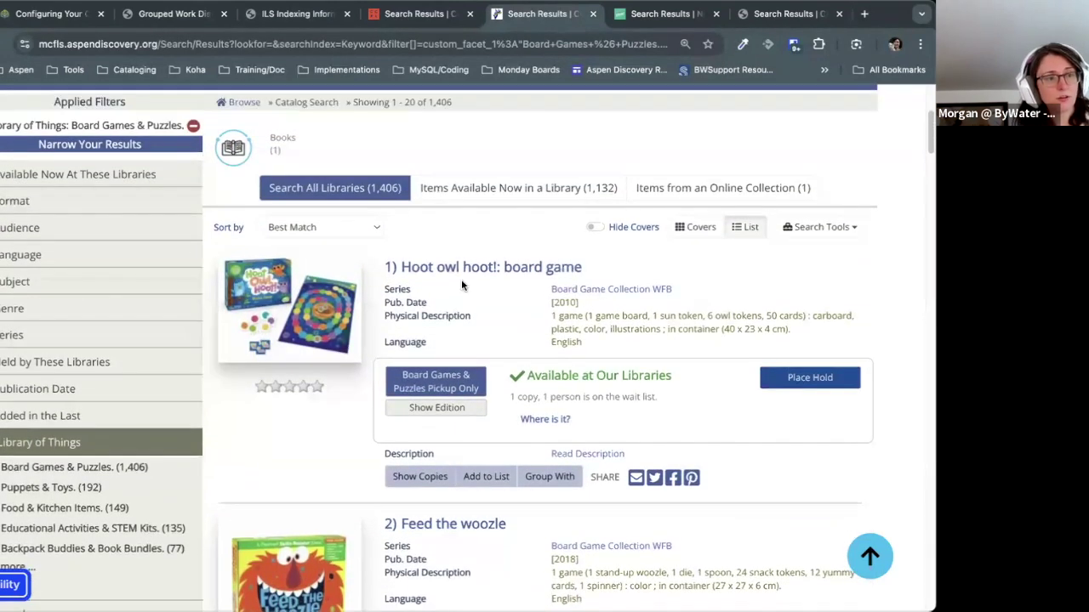
Step: Open the "Hoot owl hoot!: board game" record in a new browser tab and view its MARC fields
left_click(460, 274, "ctrl")
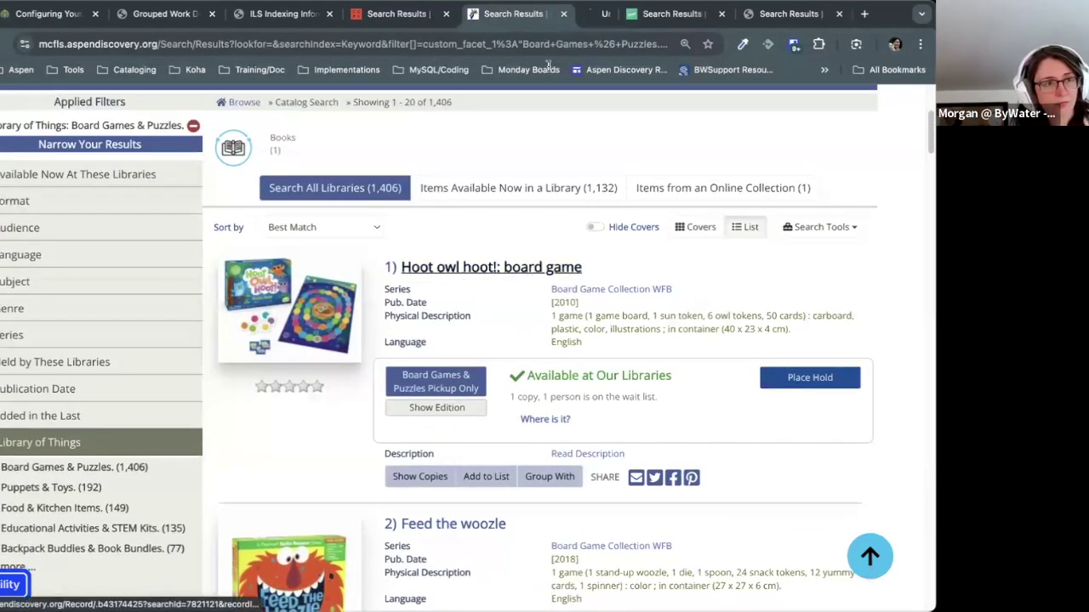
key("ctrl+Tab")
scroll(596, 284, "down", 20)
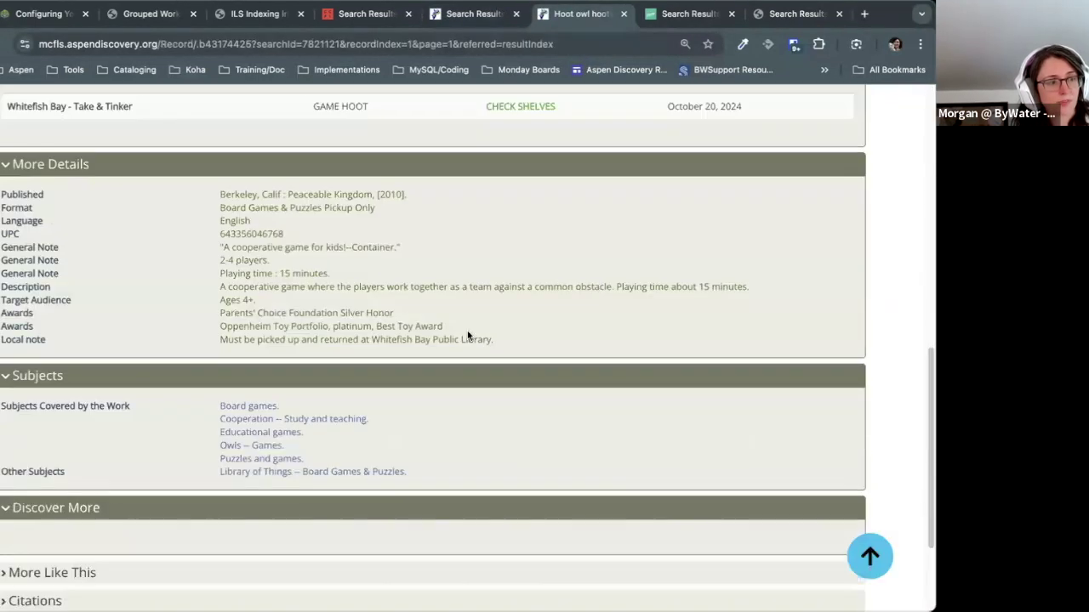
scroll(320, 448, "down", 15)
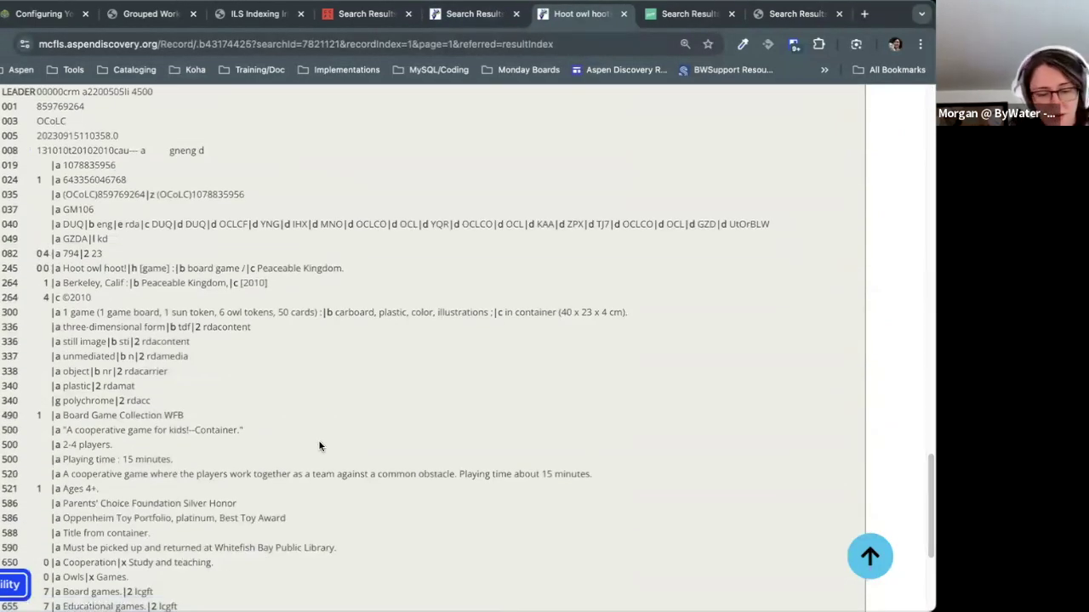
Step: Find "board games" on the record page and go through the matches to the MARC 655 fields
key("ctrl+f")
type("board games")
key("Return")
key("Return")
key("Return")
key("Return")
key("Return")
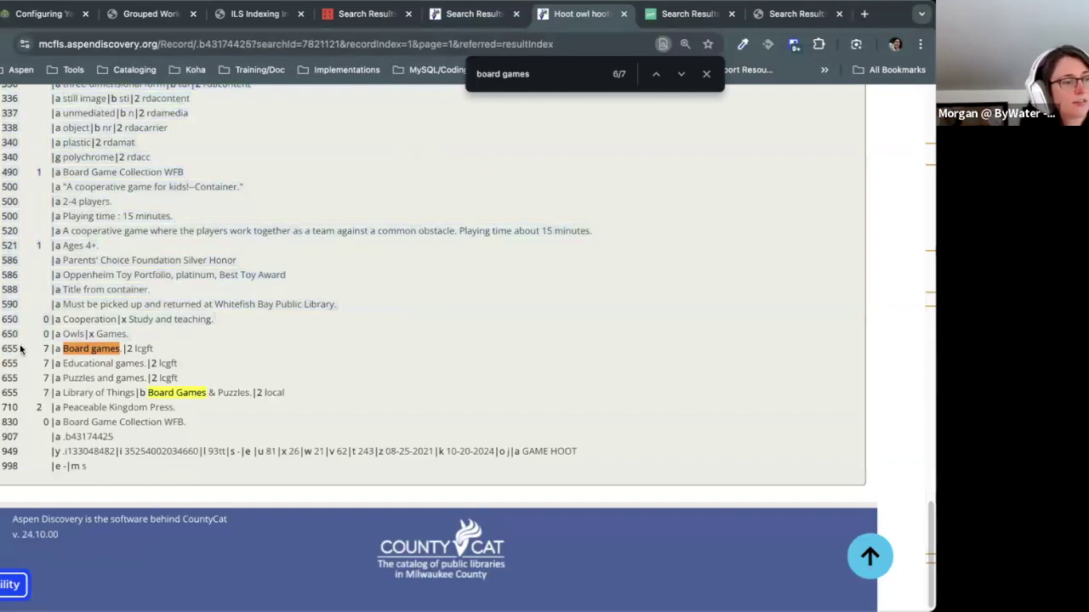
Step: Highlight the first 655 field tag and its subfield a value "Board games" in the MARC record
left_click_drag(7, 349, 7, 349)
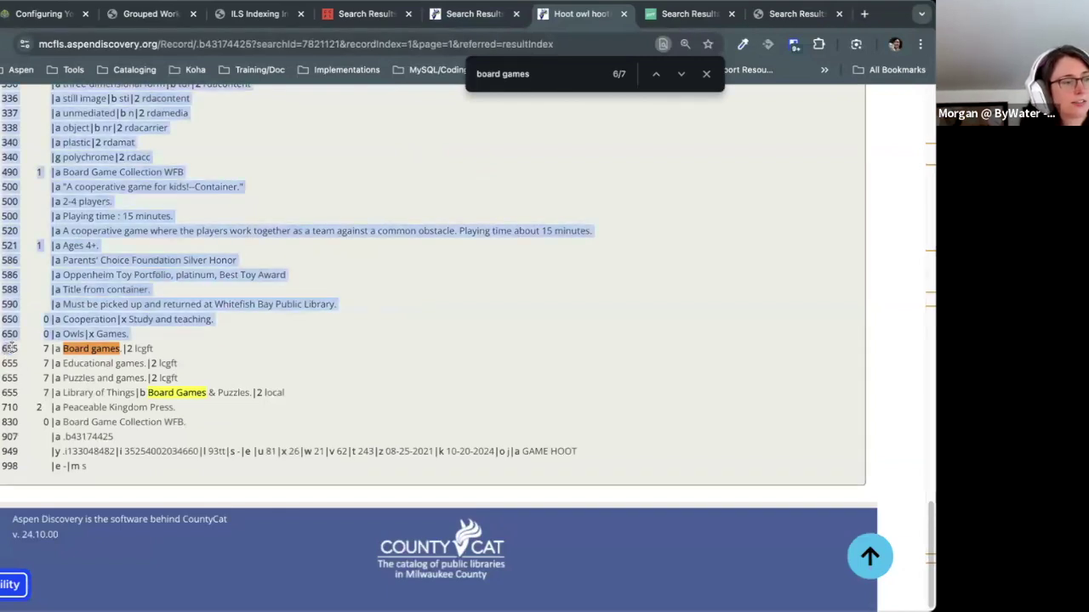
left_click(8, 349)
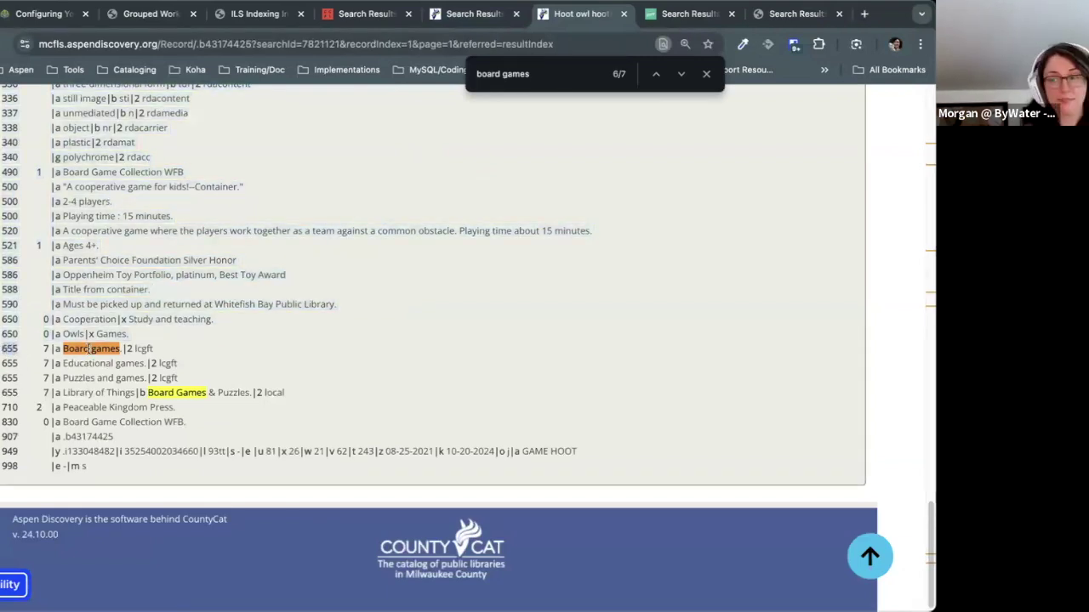
left_click_drag(117, 349, 124, 349)
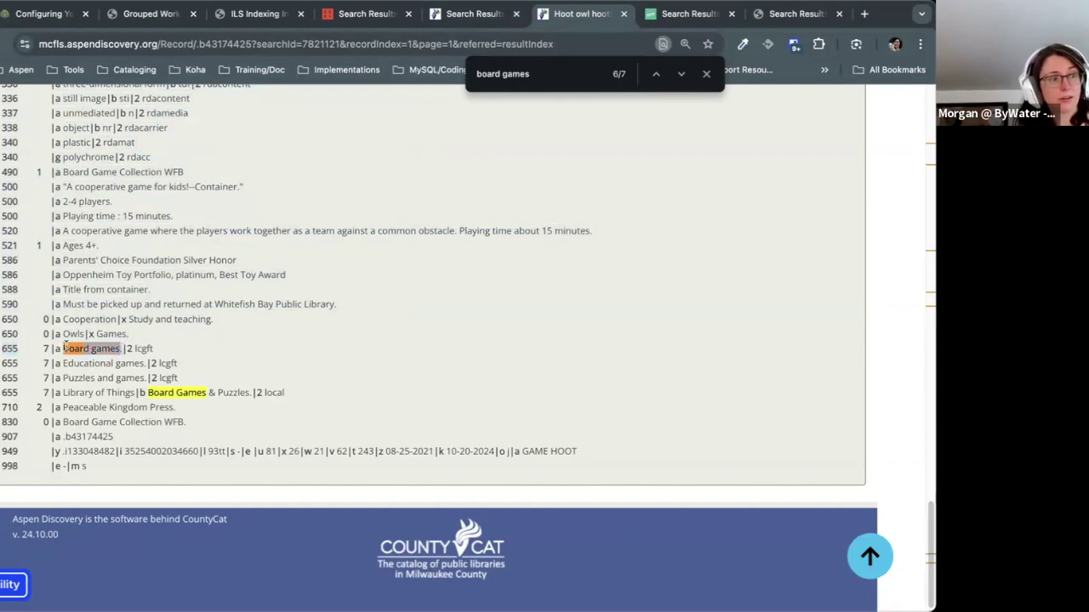
Step: Highlight "Board games" in the first MARC 655 field and compare it with the Library of Things facet in the CountyCat results
left_click(206, 334)
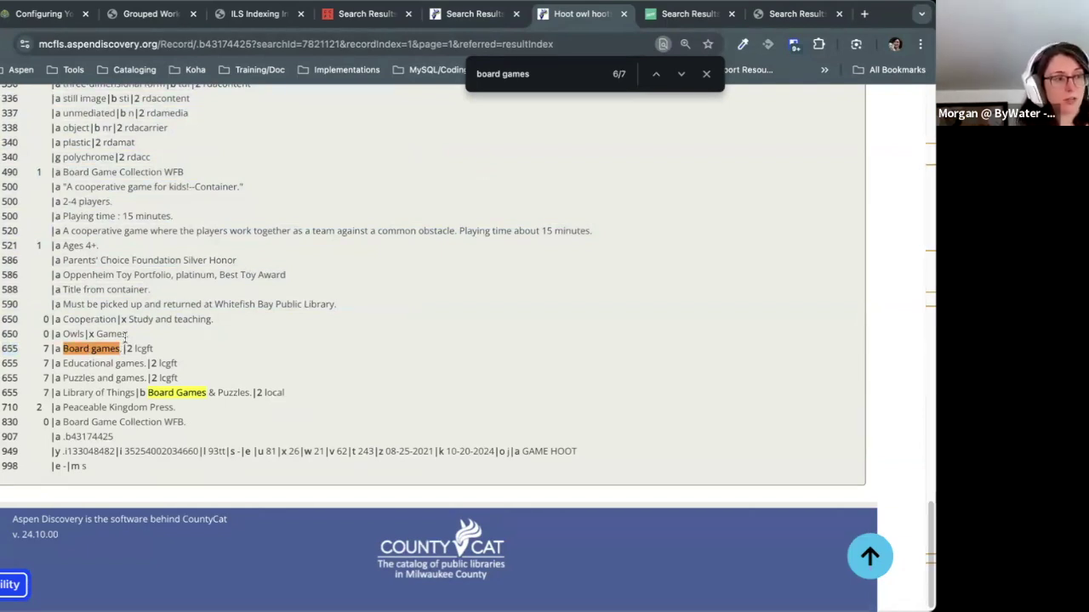
left_click_drag(122, 348, 62, 344)
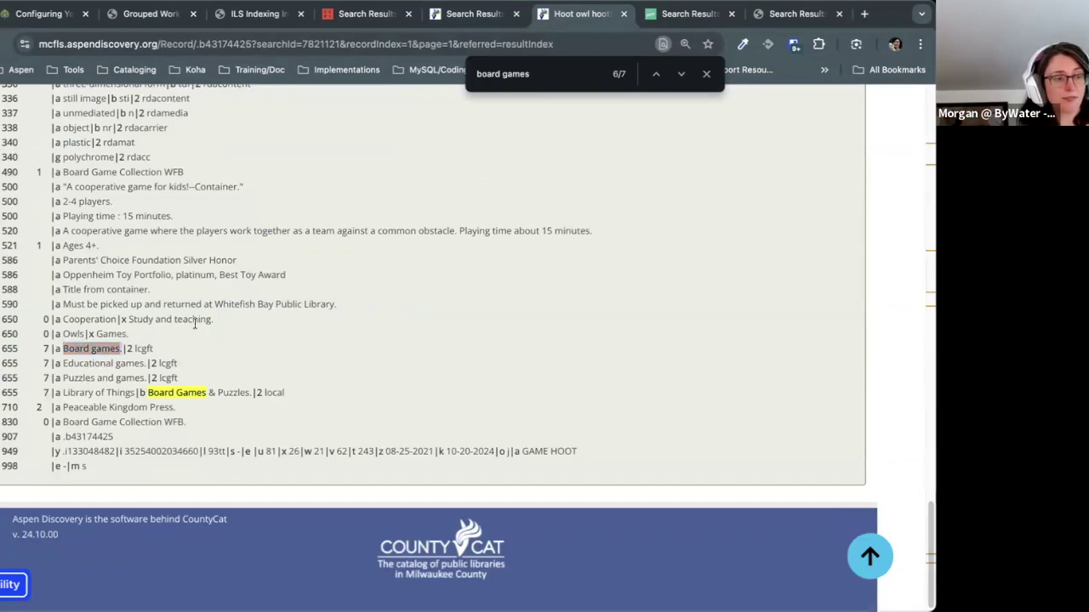
left_click(239, 326)
key("ctrl+shift+Tab")
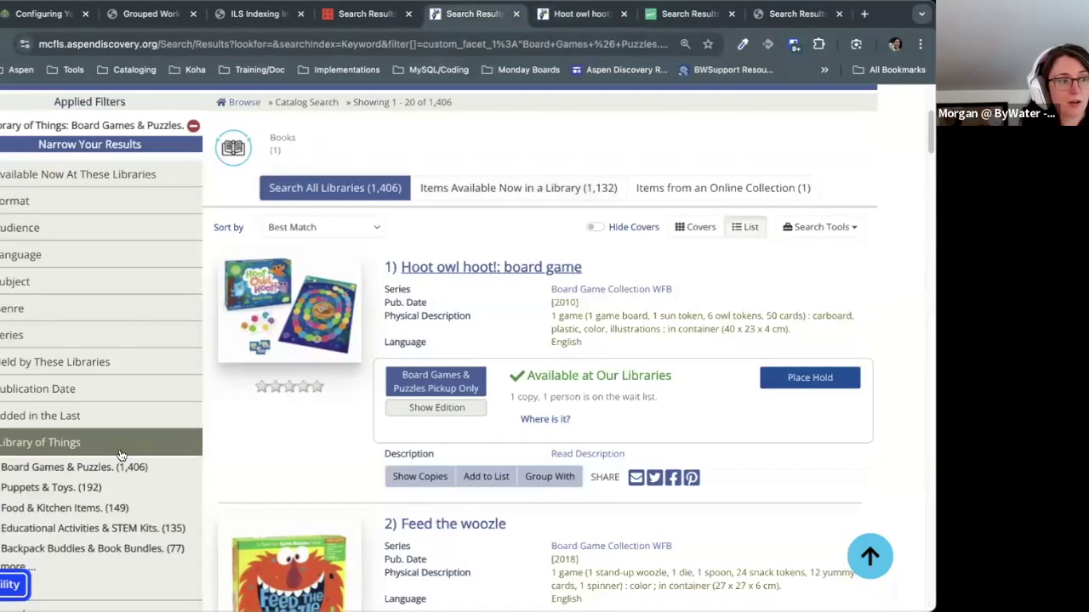
scroll(21, 410, "down", 1)
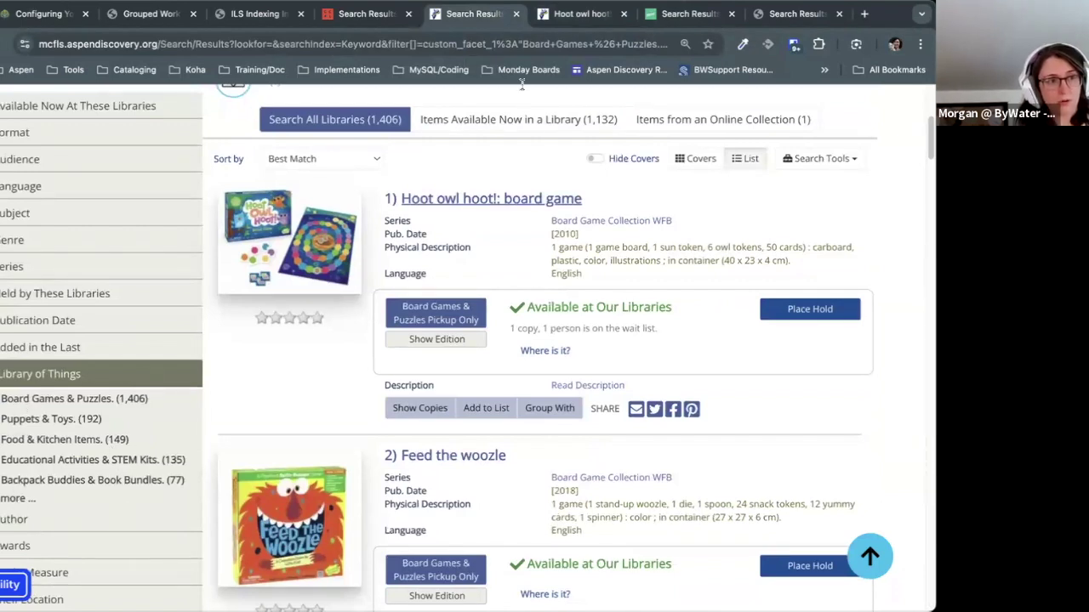
key("ctrl+Tab")
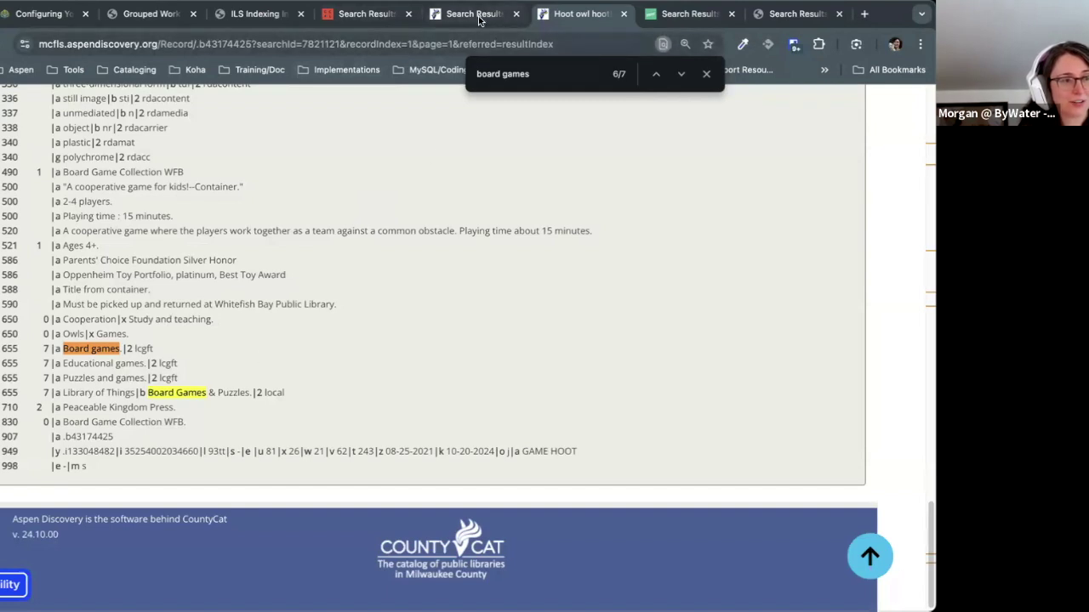
Step: Return to the ILS indexing profile's Custom Facets section and highlight the Custom Facet 1 Values to Include regex
left_click(230, 17)
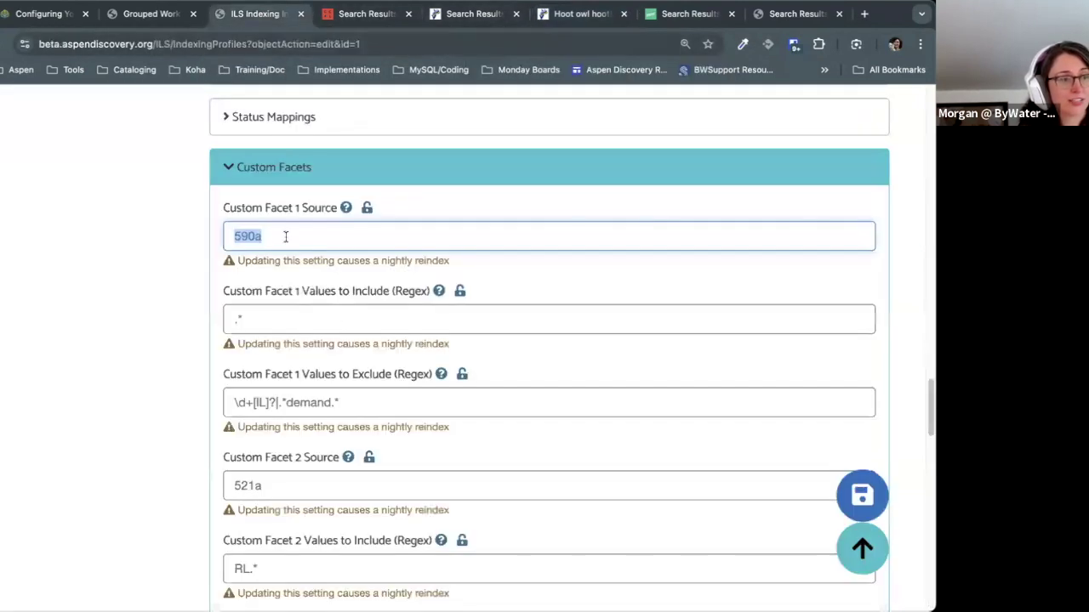
left_click(291, 320)
key("ctrl+a")
left_click(170, 342)
left_click(267, 313)
double_click(296, 313)
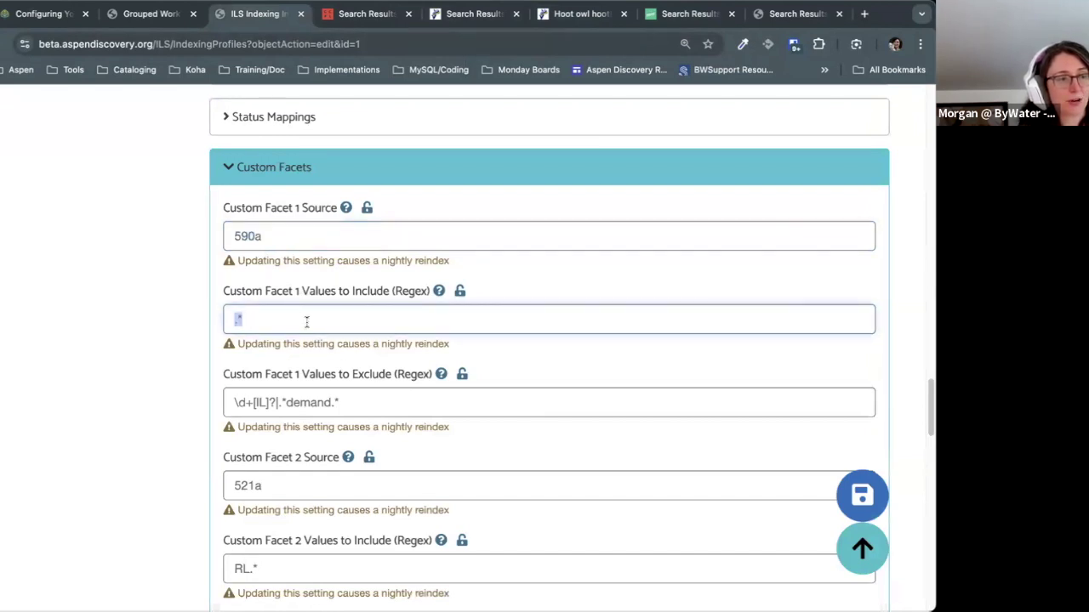
Step: Highlight the Custom Facet 1 Values to Exclude regex in the indexing profile
left_click(389, 403)
left_click_drag(389, 403, 201, 407)
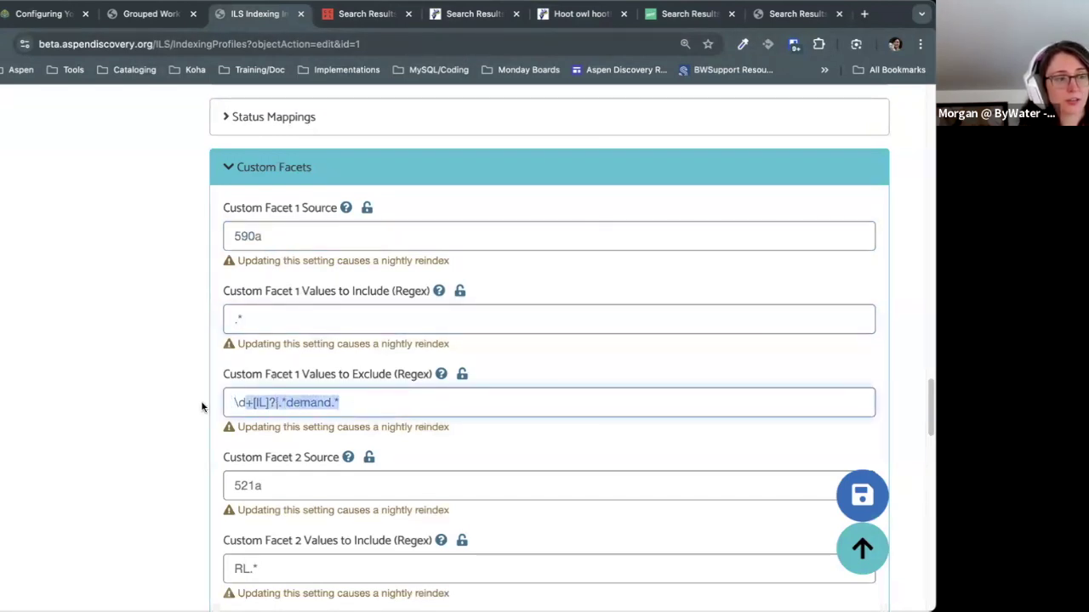
left_click(172, 396)
left_click(358, 405)
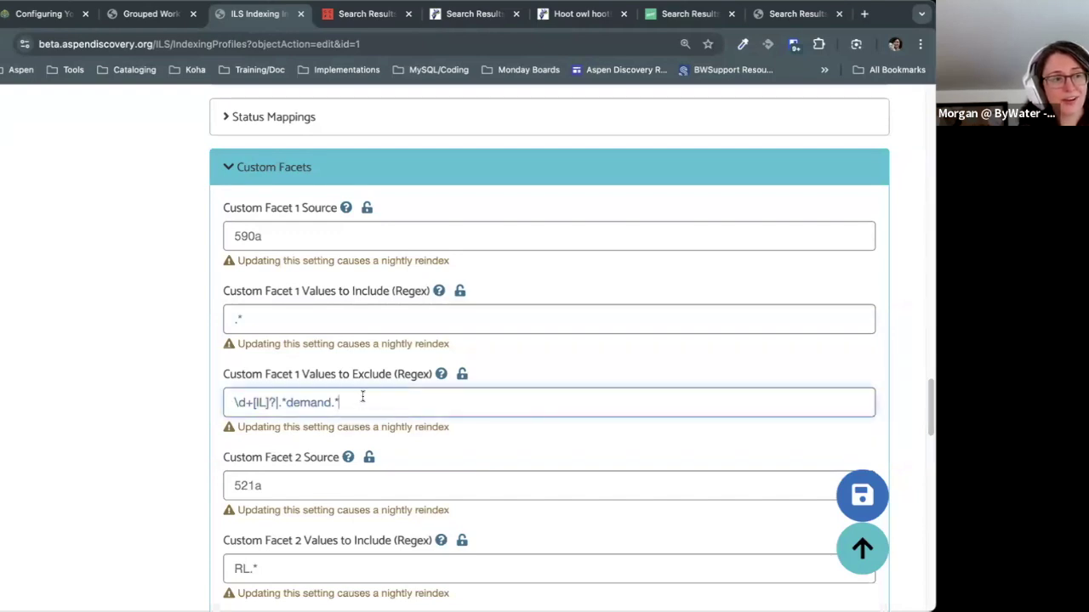
left_click_drag(358, 405, 210, 398)
left_click(418, 403)
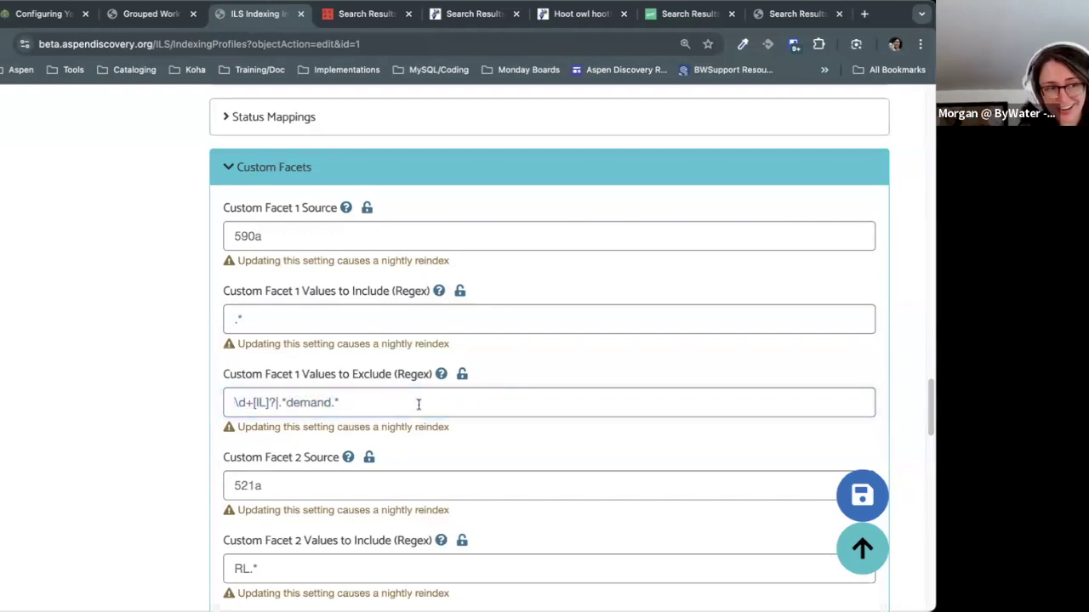
left_click_drag(414, 406, 190, 400)
left_click(190, 400)
left_click(337, 408)
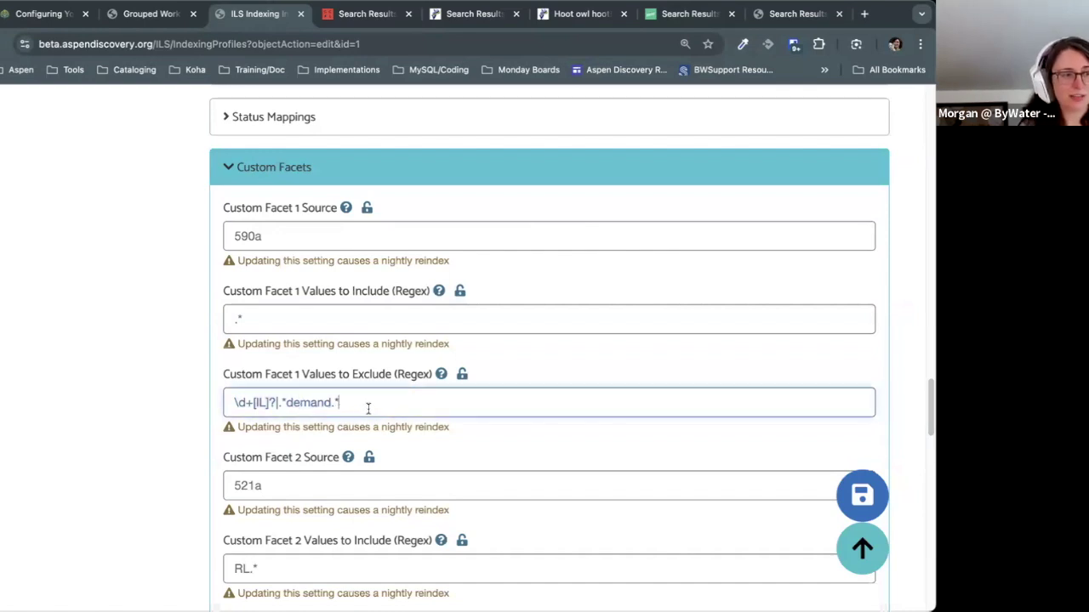
left_click_drag(367, 407, 172, 388)
left_click(371, 404)
left_click(371, 404)
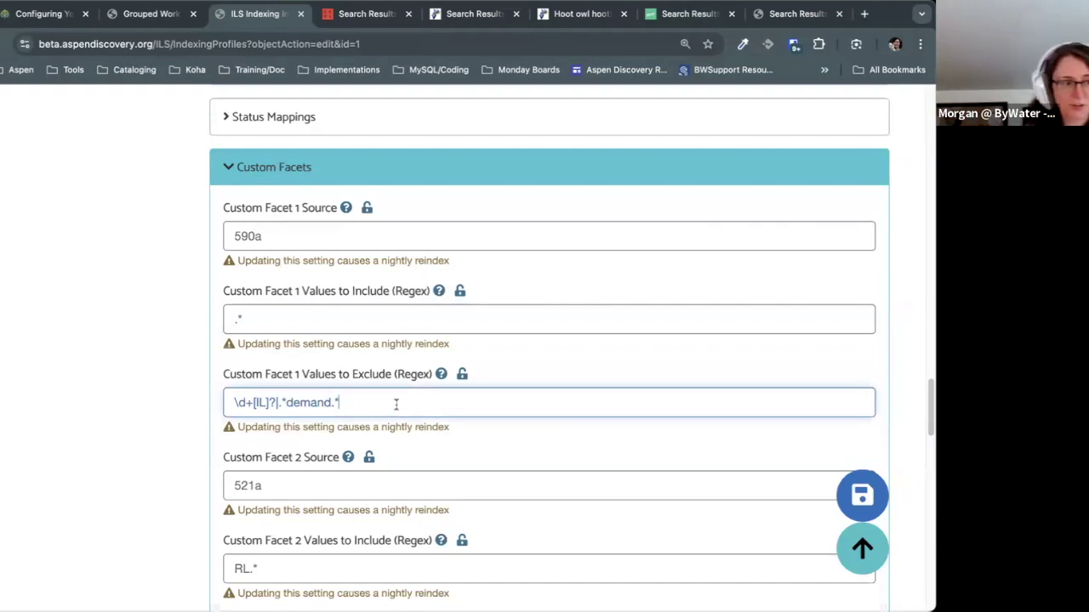
Step: Revisit the Custom Facet 1 include regex, source field and exclude regex
left_click(347, 326)
key("ctrl+a")
key("Left")
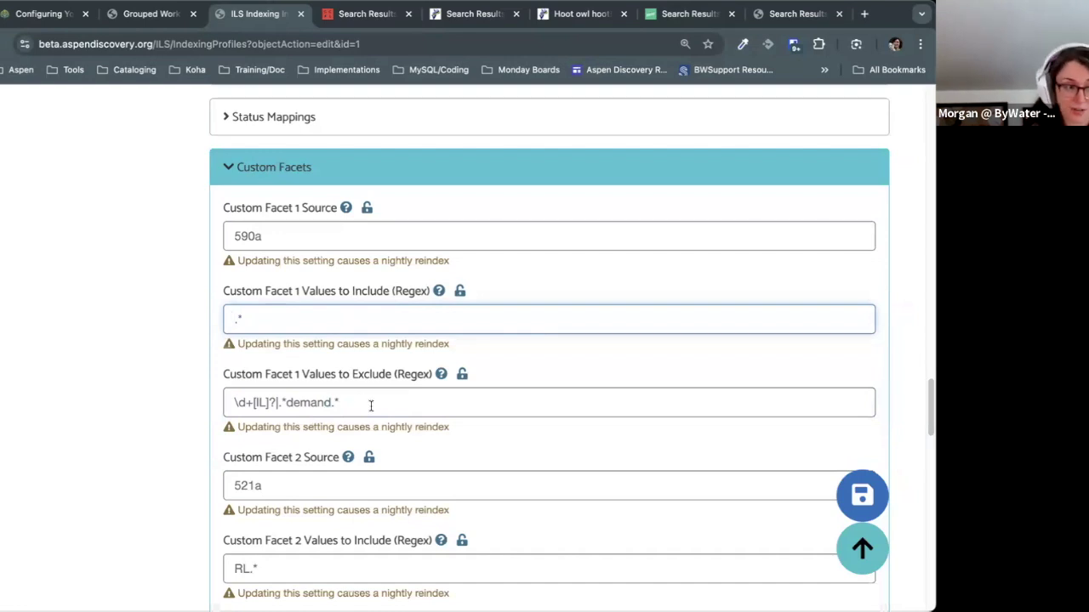
key("shift+Tab")
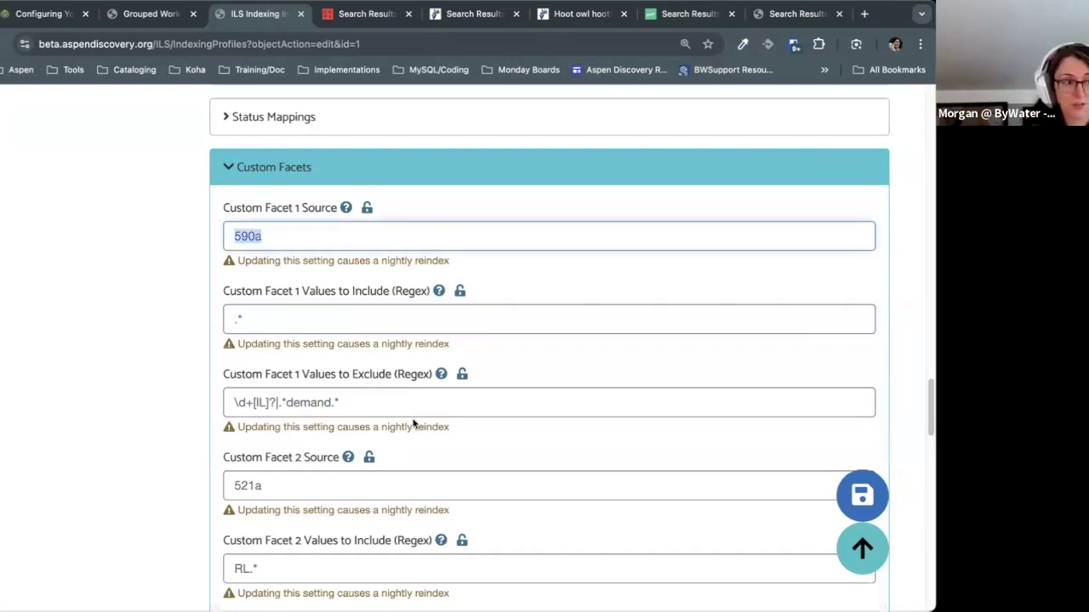
left_click(411, 409)
left_click(851, 341)
Step: Highlight the Custom Facet 2 and Custom Facet 3 source fields and review their regex settings
left_click_drag(927, 391, 926, 420)
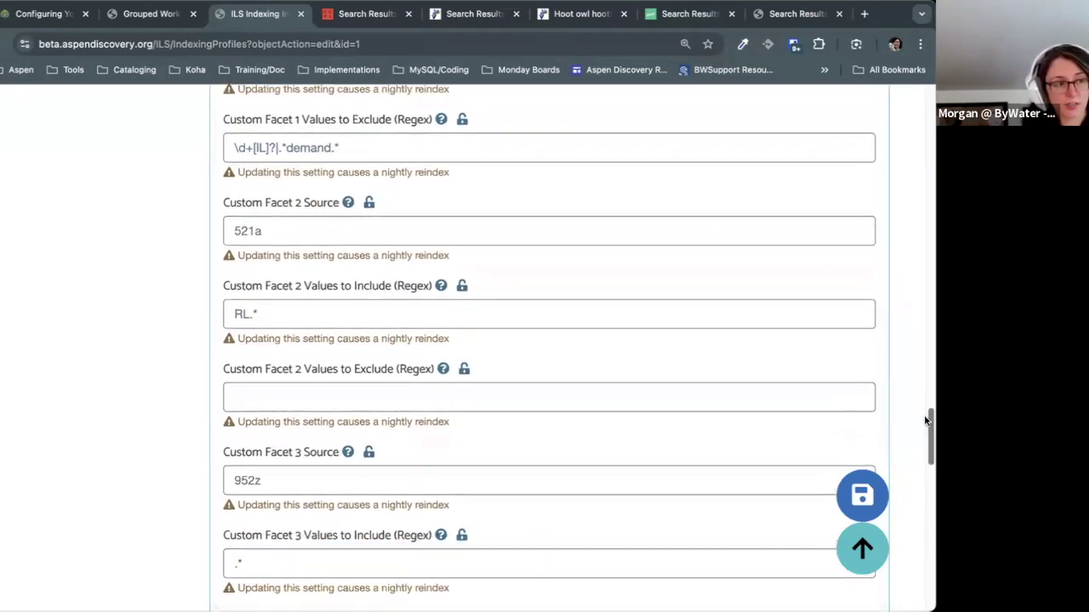
double_click(281, 231)
double_click(292, 482)
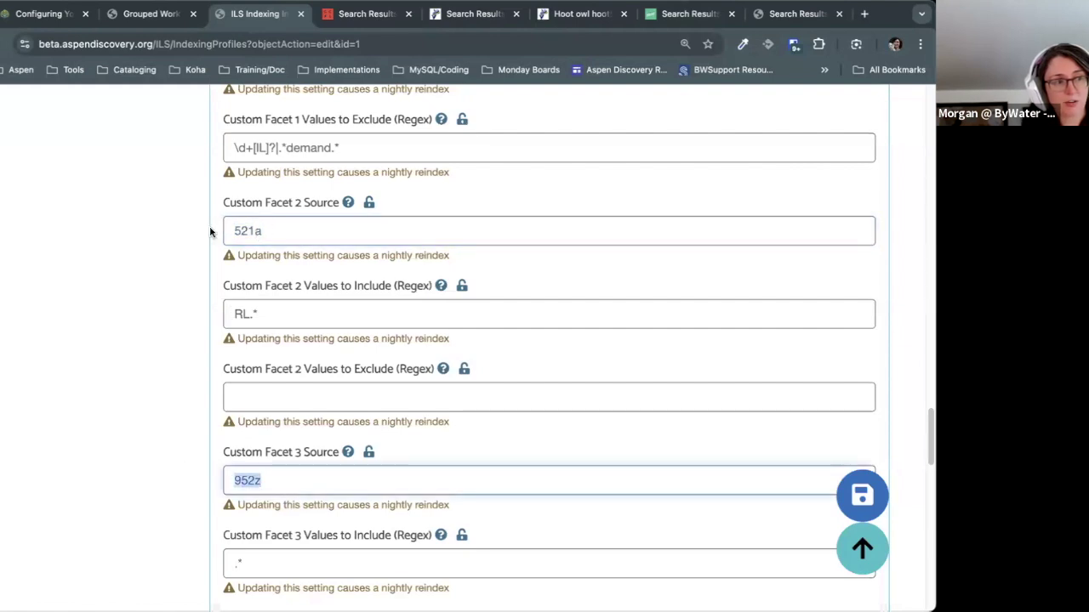
double_click(251, 231)
double_click(320, 483)
left_click(914, 433)
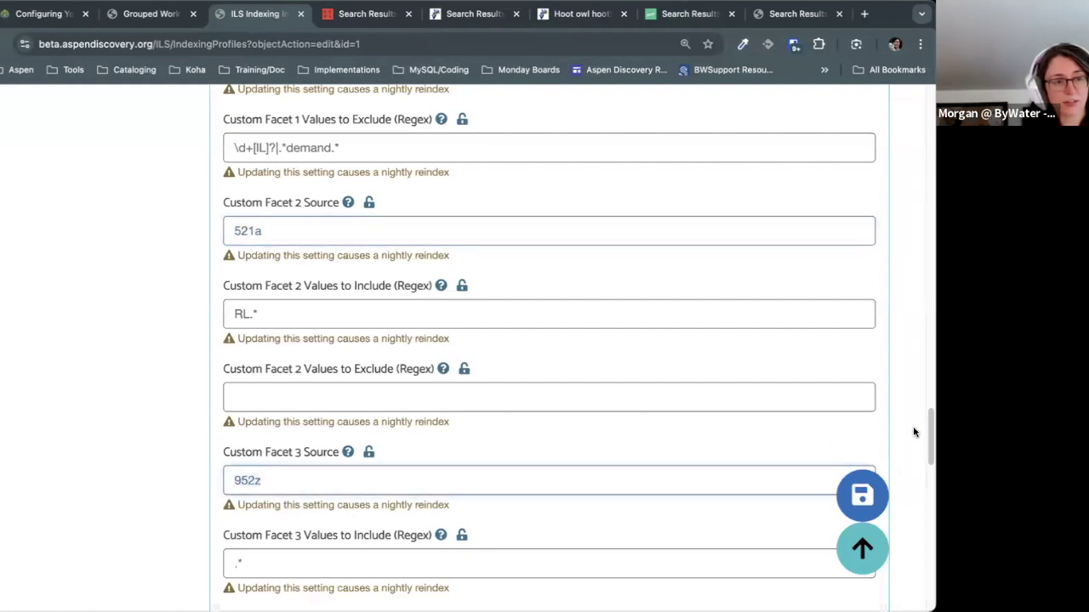
scroll(929, 443, "down", 3)
scroll(929, 451, "up", 2)
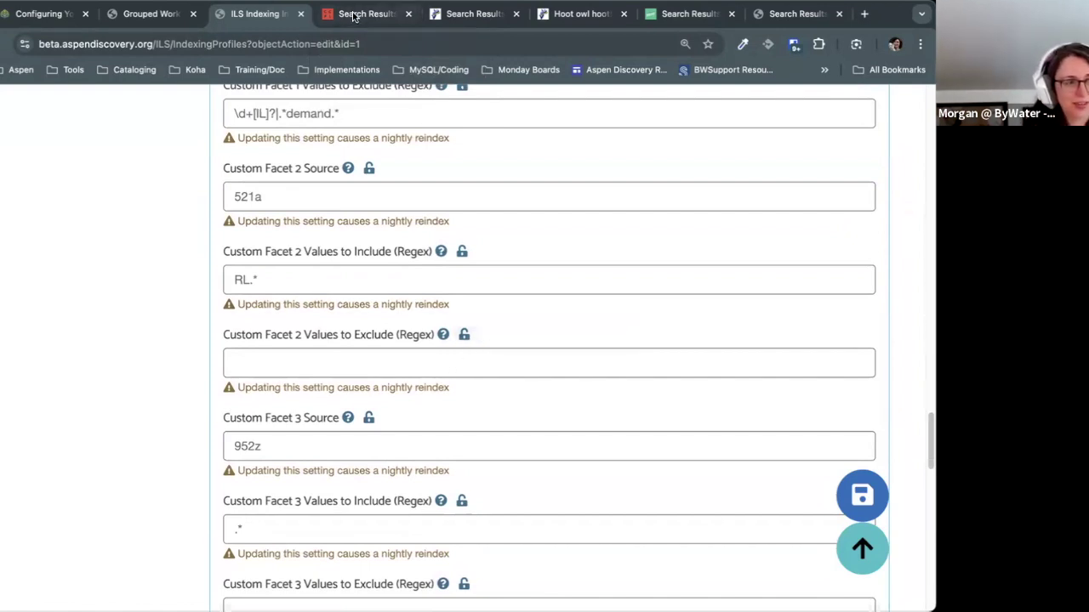
mouse_move(349, 425)
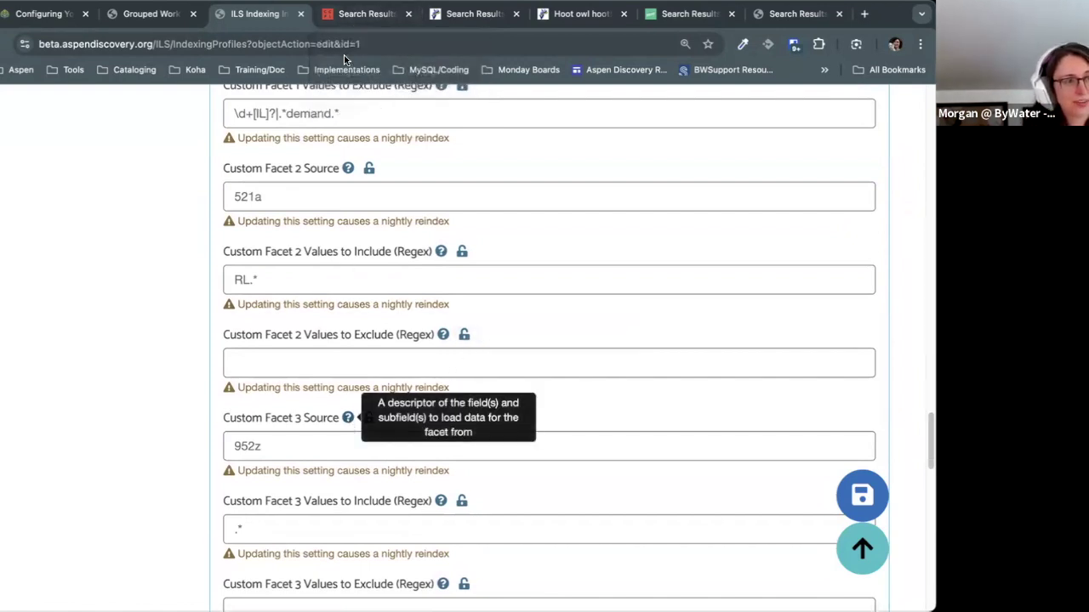
Step: Switch to the Cuyahoga catalog and sign in by filling in the saved administrator username and password
key("ctrl+Tab")
scroll(483, 319, "up", 10)
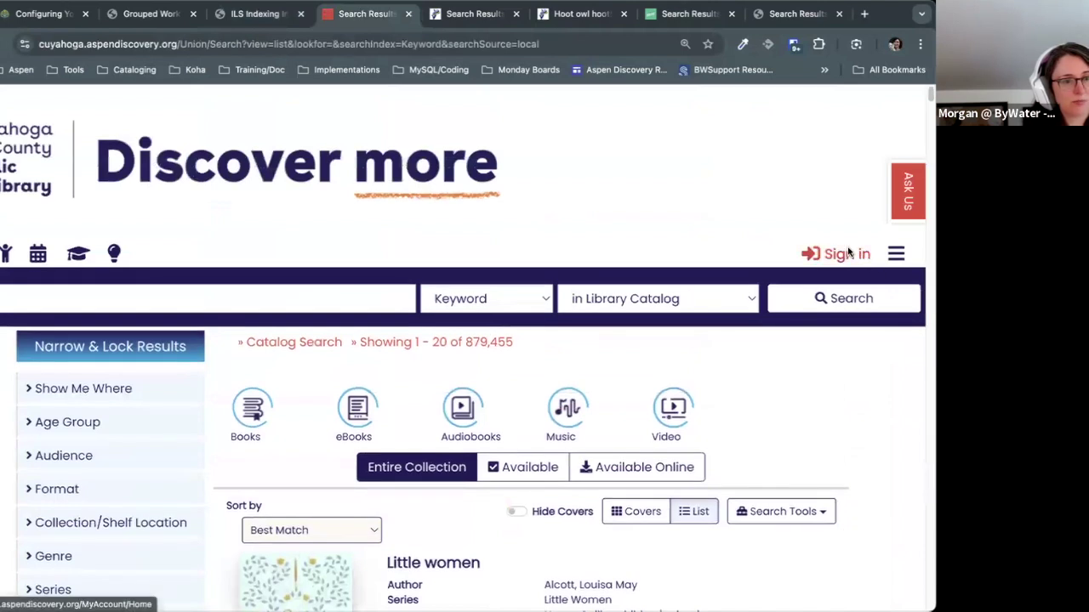
left_click(842, 254)
left_click(406, 188)
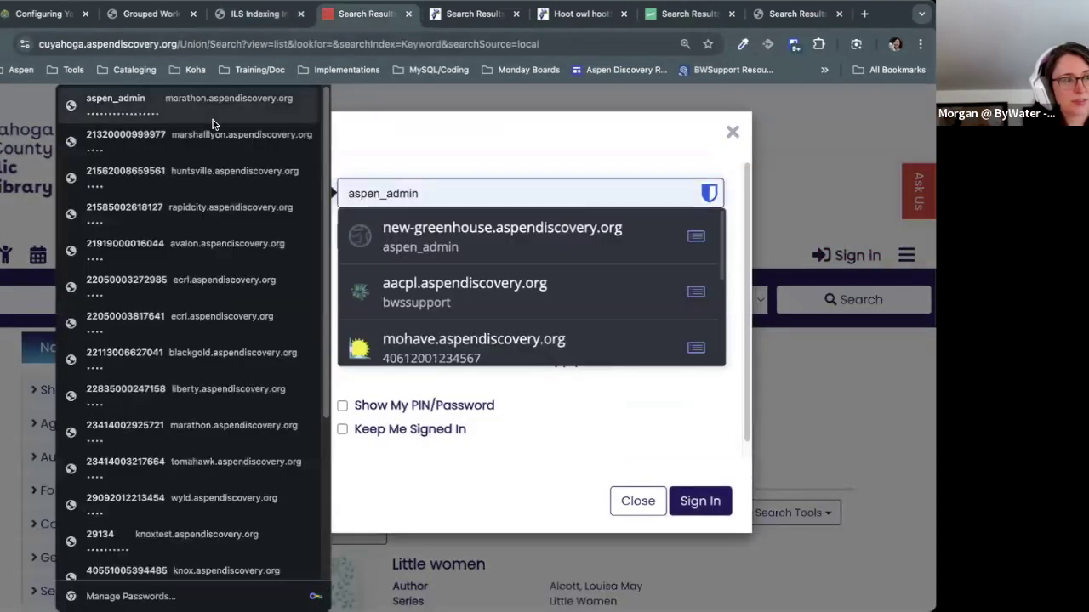
left_click(794, 48)
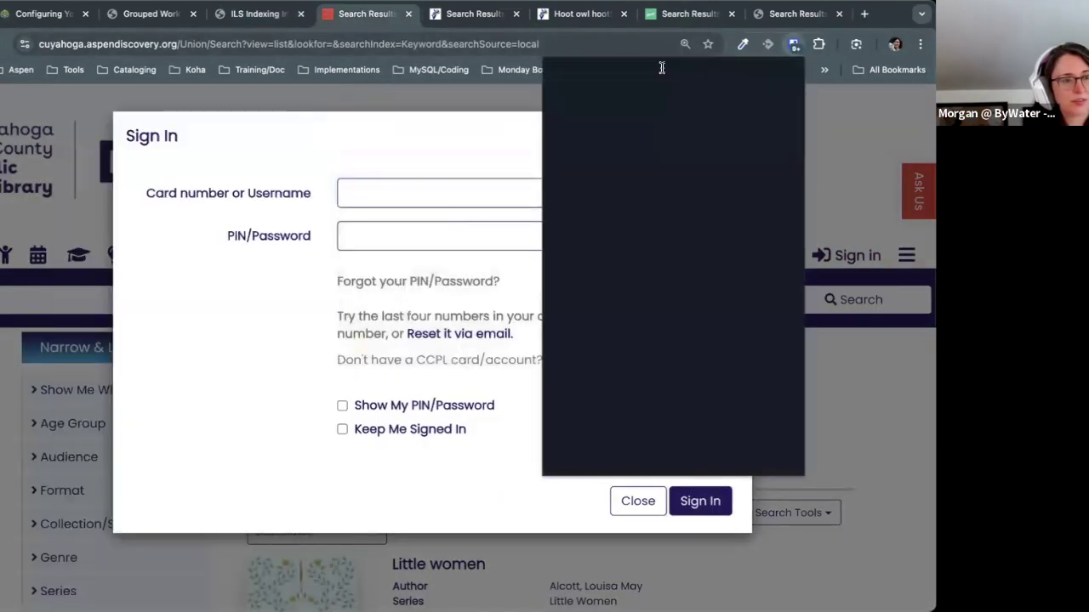
left_click(636, 131)
left_click(700, 501)
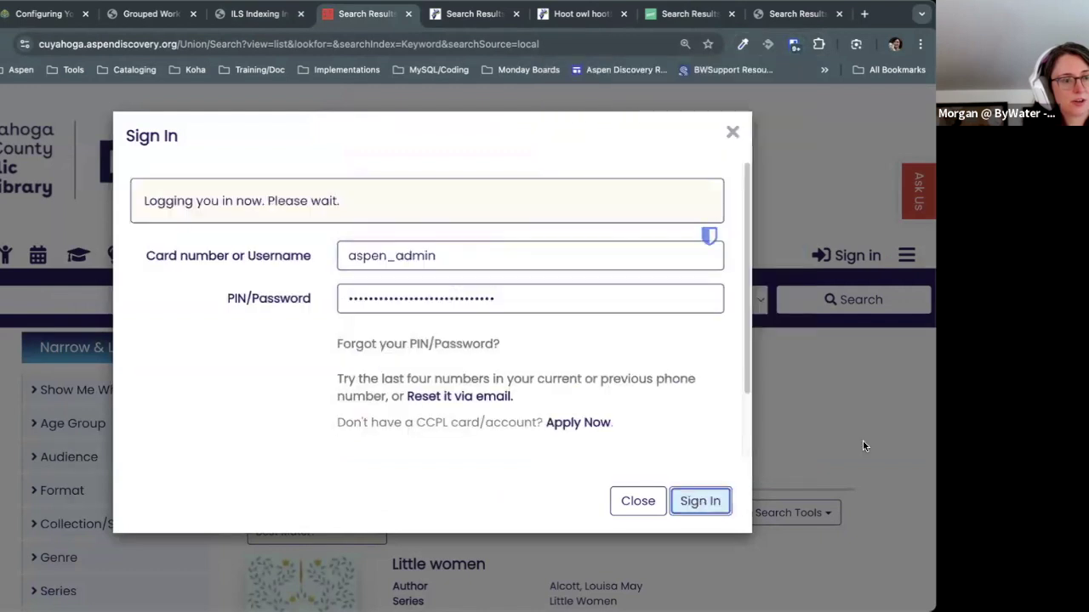
Step: Open Aspen Administration on the Cuyahoga site, and recheck the custom facet settings in the beta site's ILS indexing profile
scroll(863, 439, "down", 1)
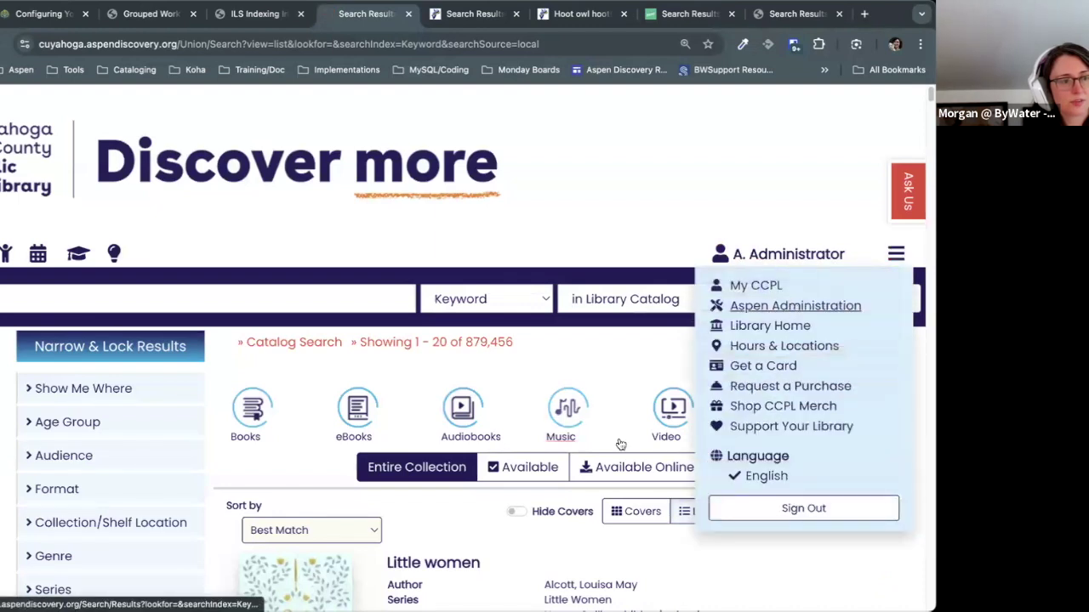
scroll(442, 387, "down", 2)
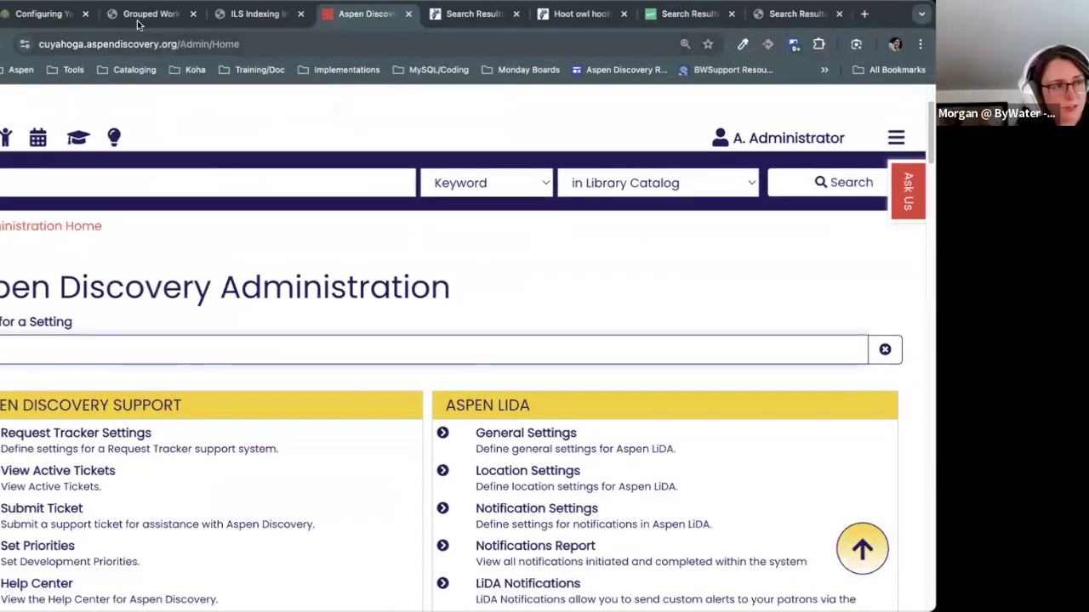
left_click(182, 18)
left_click(255, 17)
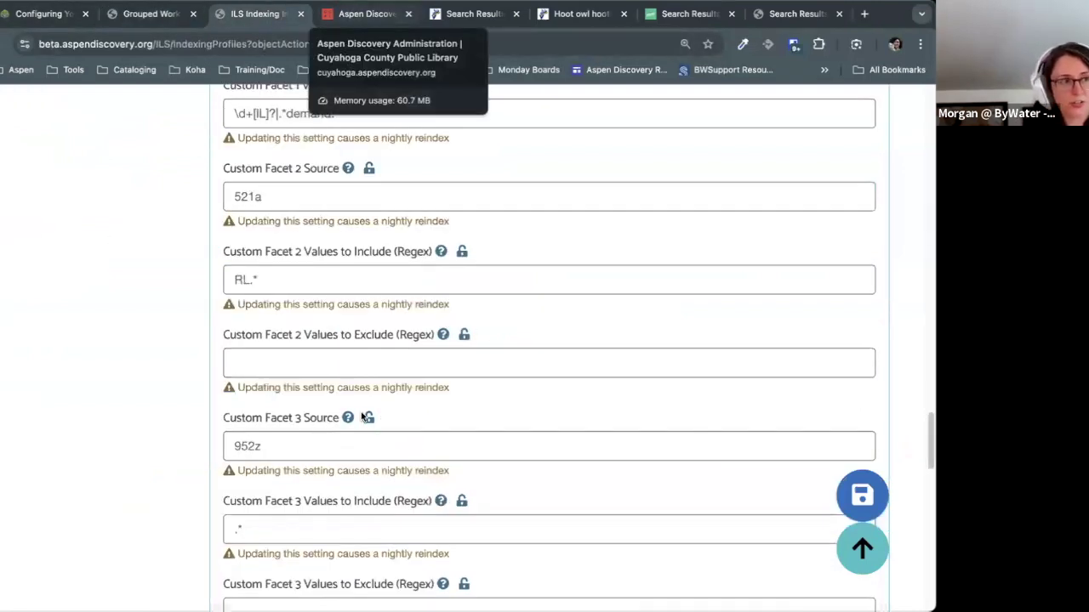
Step: Search the Cuyahoga administration settings for "trans" and open the ILS Translation Maps
left_click(353, 15)
left_click(293, 352)
type("trans")
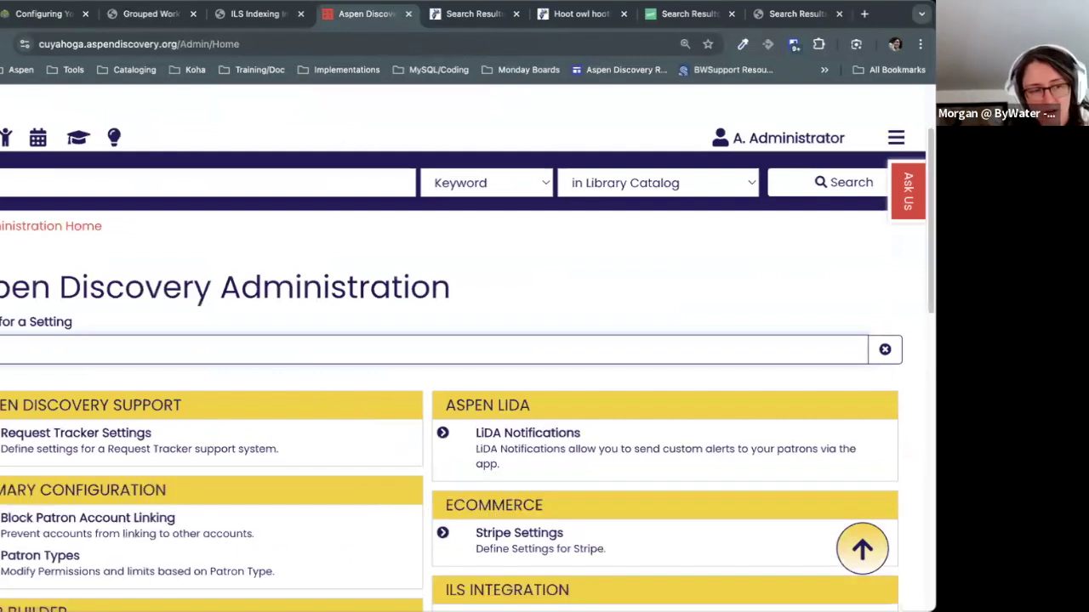
left_click_drag(534, 407, 444, 405)
left_click(536, 434)
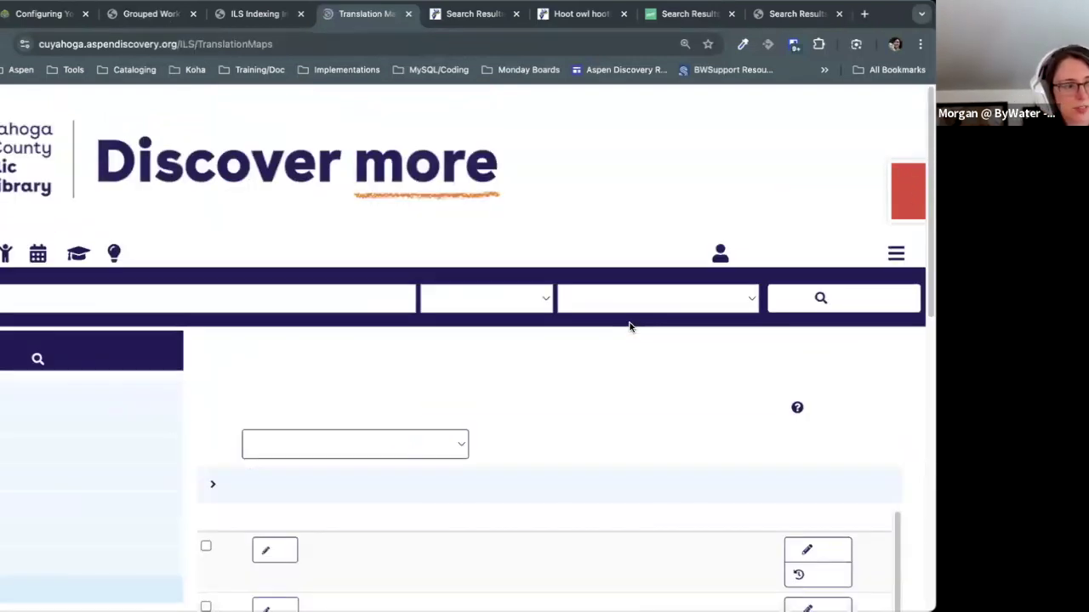
Step: Locate the customFacet1 and customFacet2 entries in the Translation Maps list and highlight their names
scroll(738, 250, "down", 1)
scroll(739, 252, "down", 2)
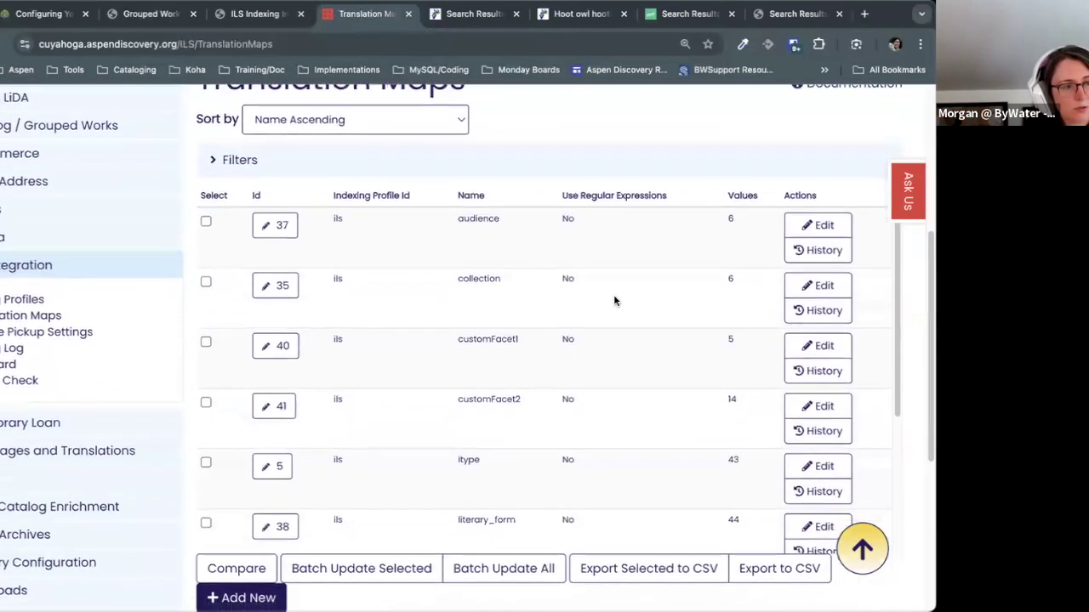
double_click(530, 318)
left_click(451, 382)
double_click(451, 381)
left_click(450, 323)
left_click_drag(459, 318, 523, 316)
left_click(469, 315)
double_click(469, 315)
left_click_drag(522, 376, 439, 383)
left_click_drag(502, 316, 525, 324)
left_click(525, 323)
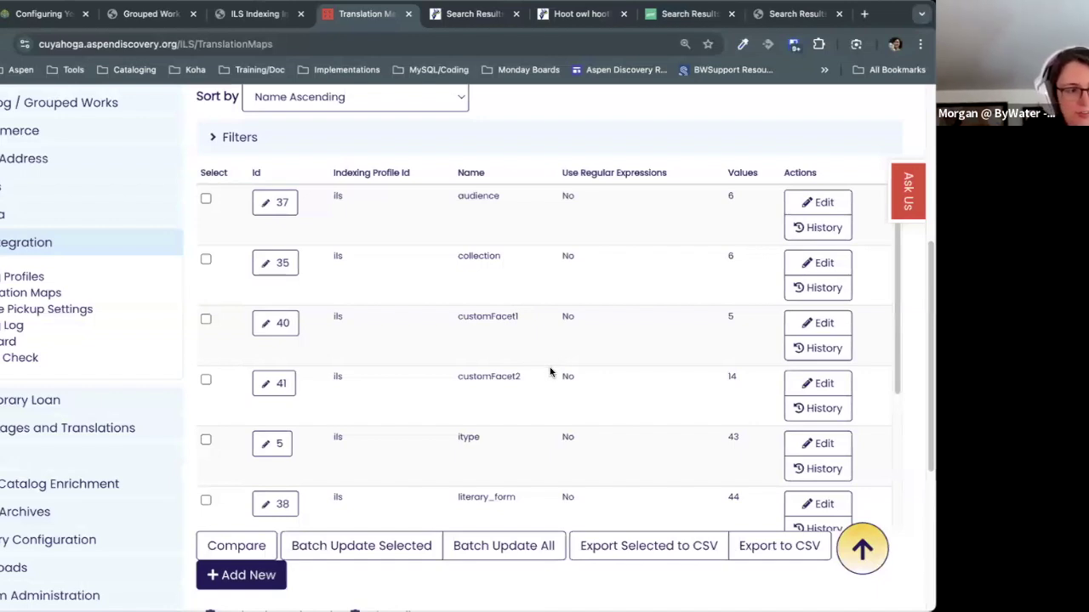
double_click(514, 375)
left_click(507, 381)
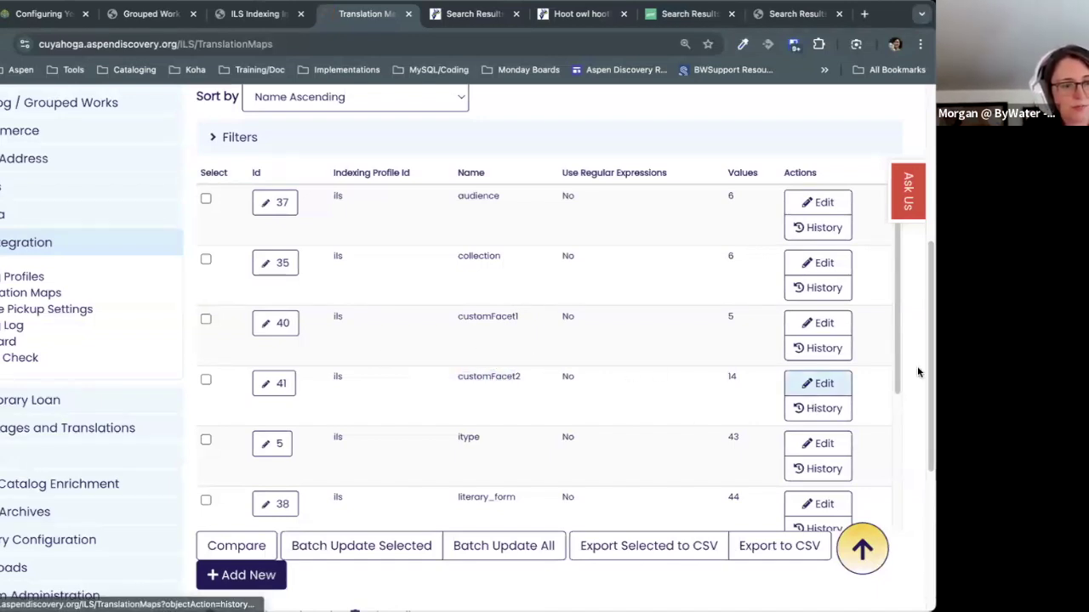
Step: Open the customFacet2 translation map and highlight the values ACTIVE through BLOCKS and the translations for ACTIVE and ADAPTIVE
scroll(876, 384, "down", 8)
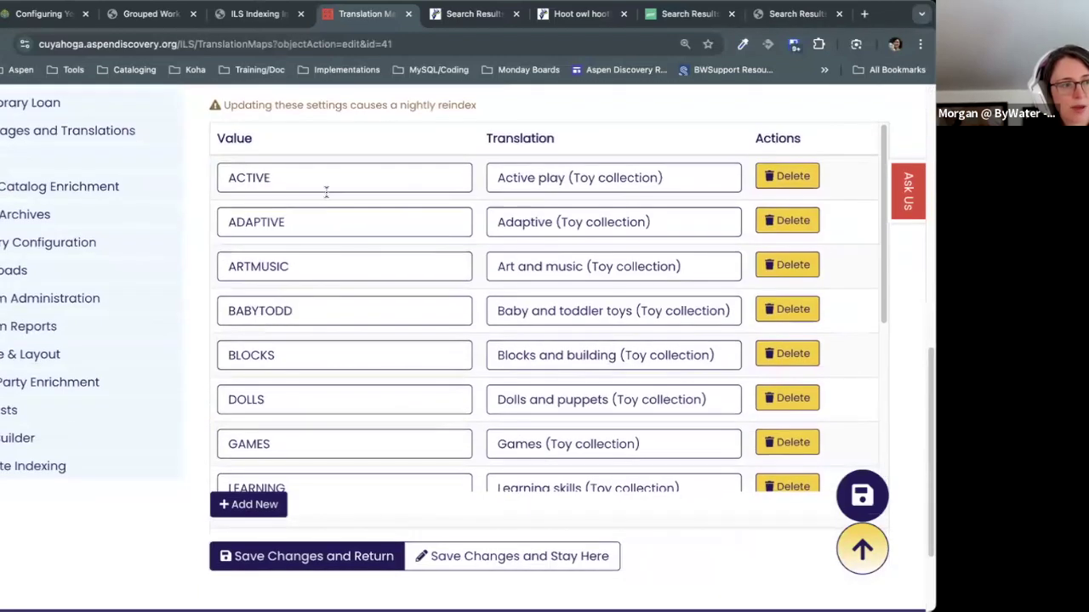
double_click(297, 181)
double_click(281, 223)
left_click(315, 265)
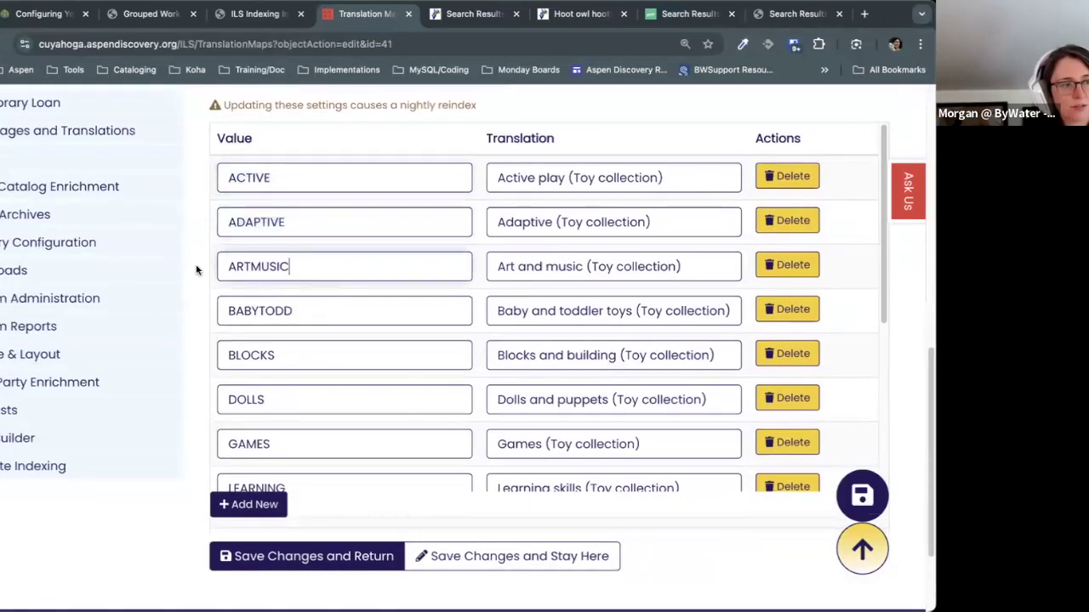
double_click(332, 320)
left_click(316, 356)
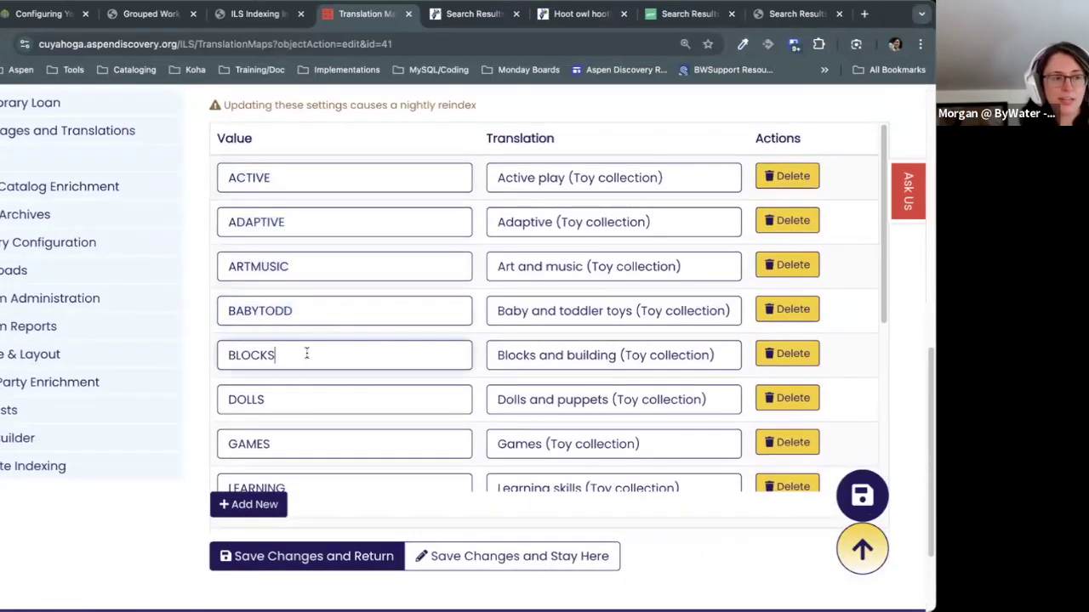
left_click_drag(700, 178, 495, 178)
left_click_drag(663, 226, 495, 222)
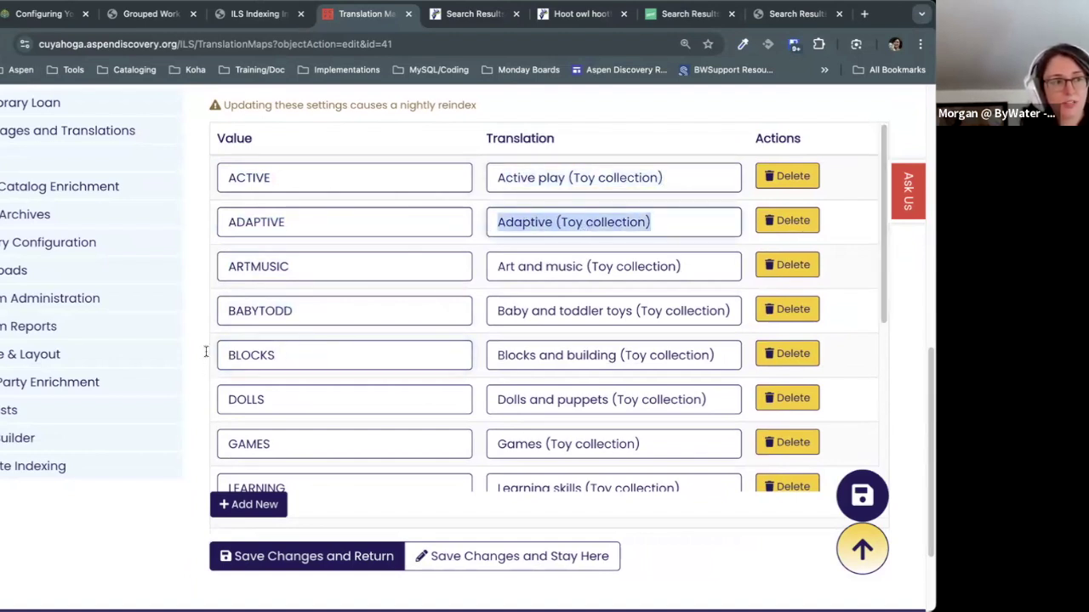
Step: Highlight the BLOCKS and BABYTODD values and the ARTMUSIC translation in the customFacet2 map, glancing at the Hoot owl hoot record in between
double_click(251, 355)
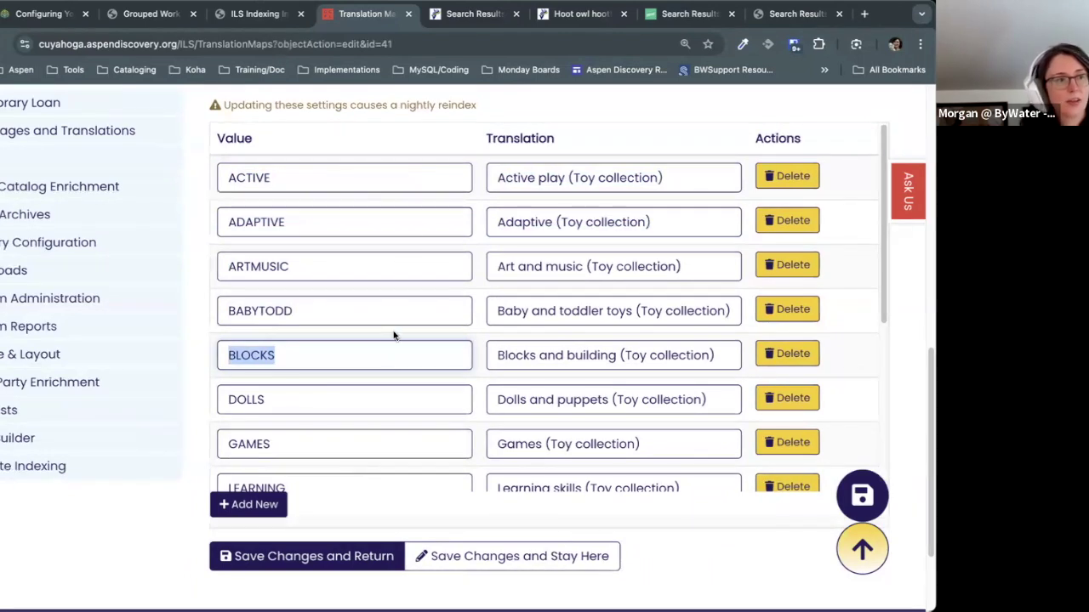
left_click(563, 16)
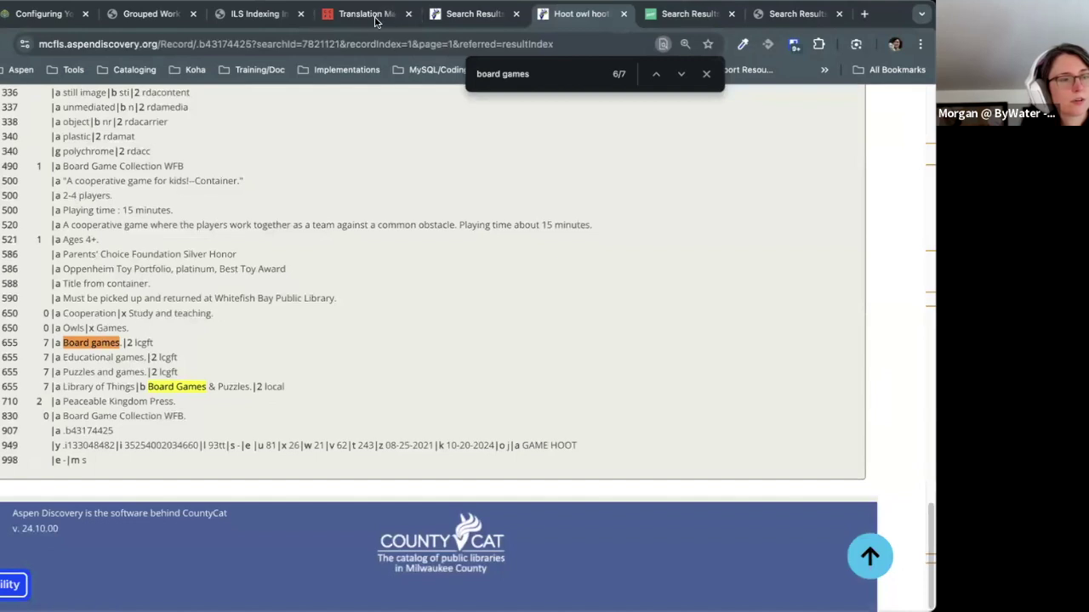
left_click(464, 16)
left_click(350, 21)
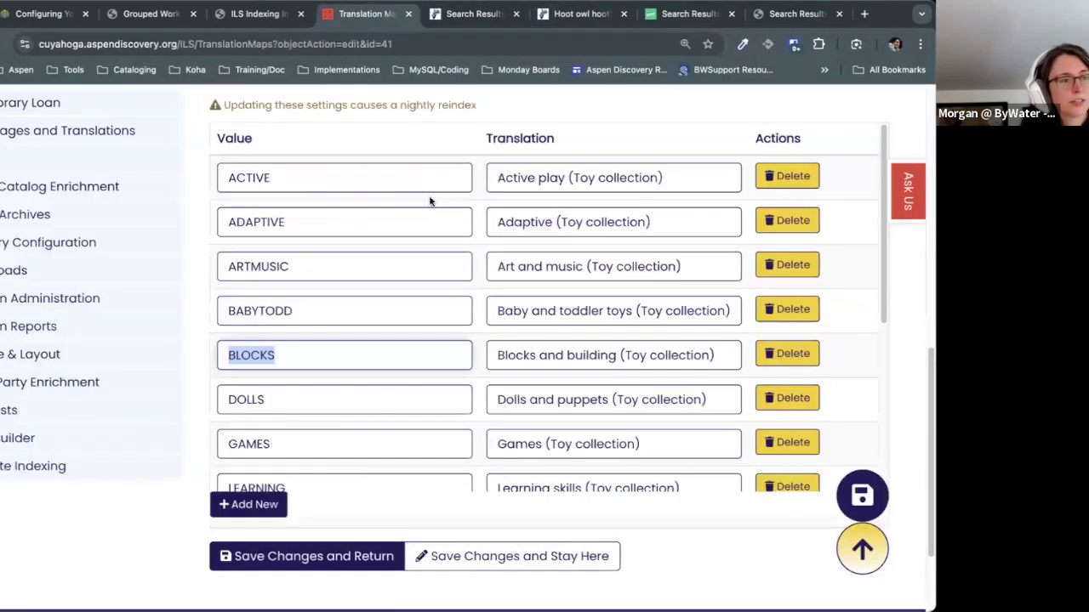
double_click(226, 311)
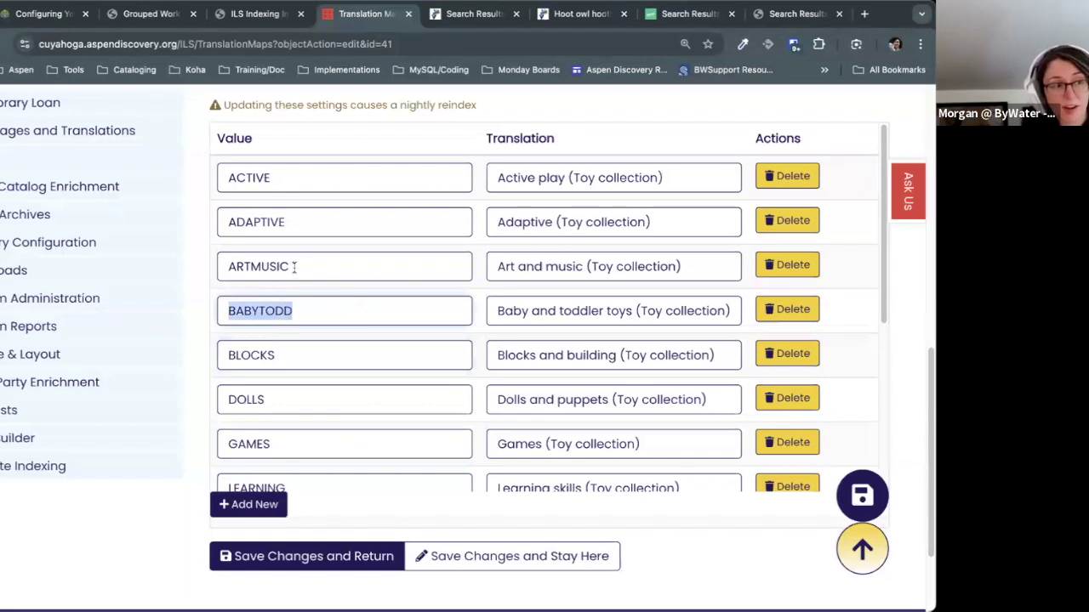
triple_click(647, 269)
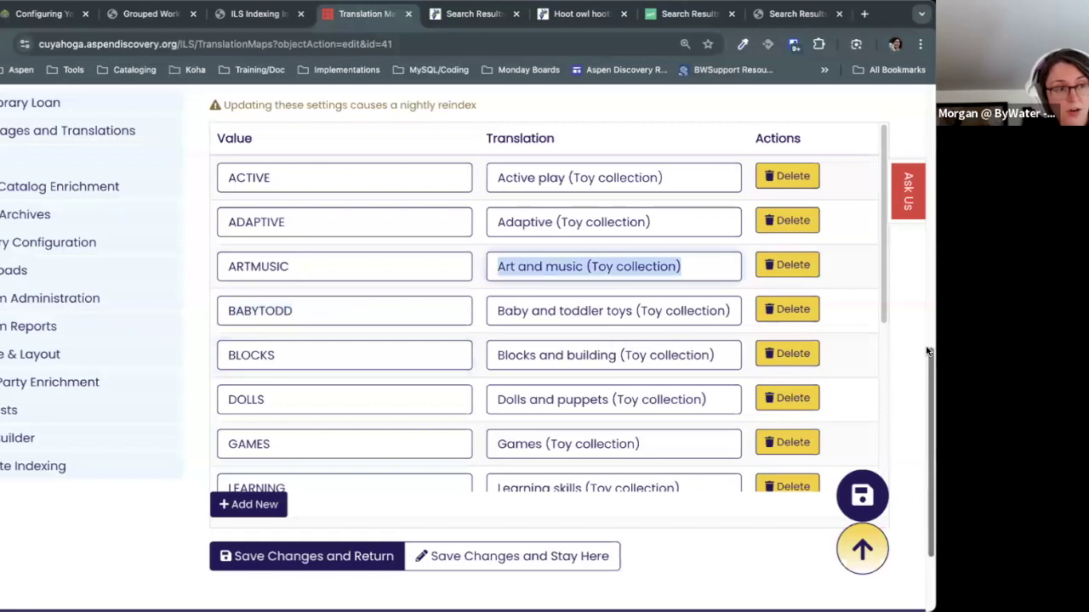
scroll(929, 349, "up", 1)
left_click_drag(690, 330, 509, 317)
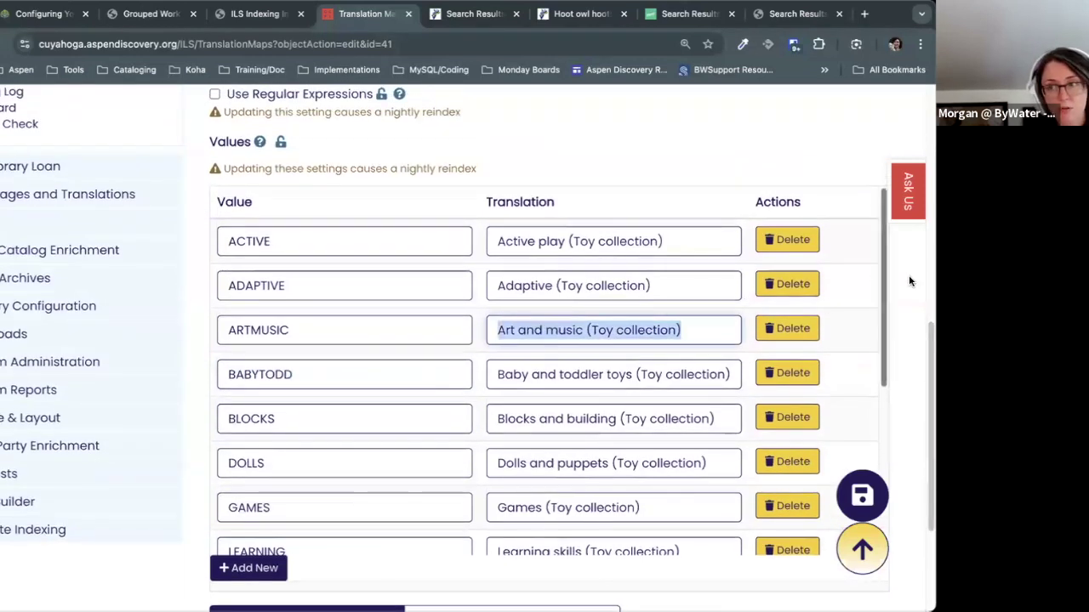
Step: Run a blank keyword search of the Library Catalog on the Cuyahoga site
scroll(906, 279, "up", 5)
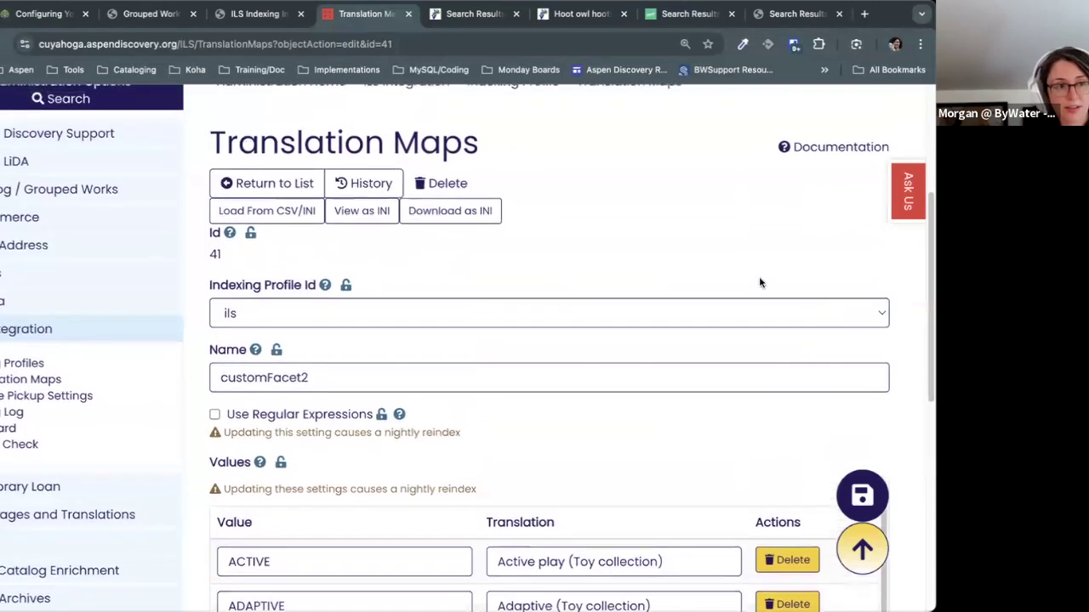
scroll(759, 282, "up", 1)
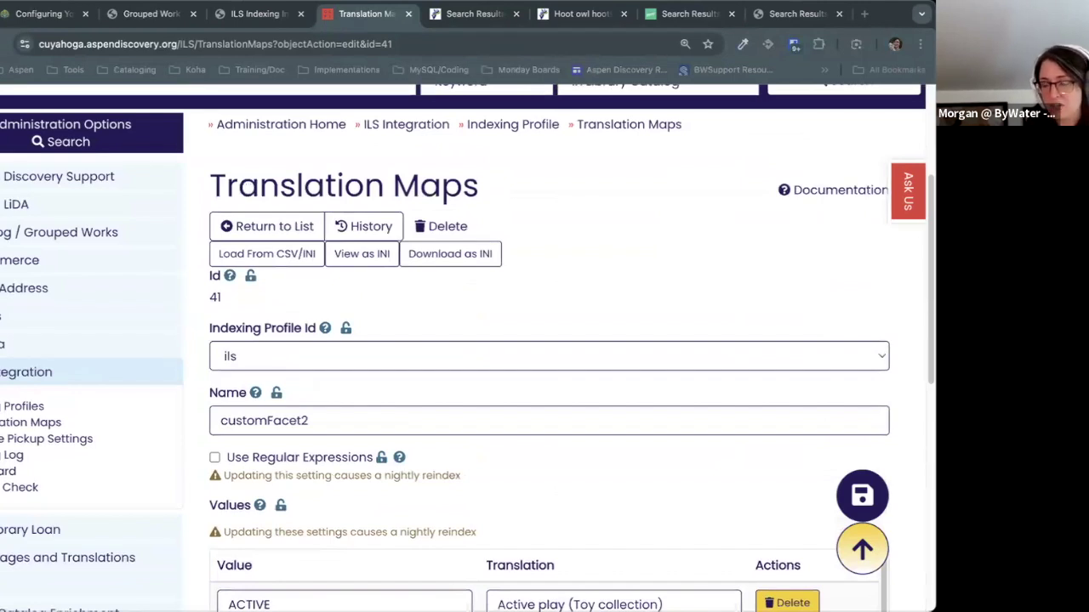
left_click(766, 306)
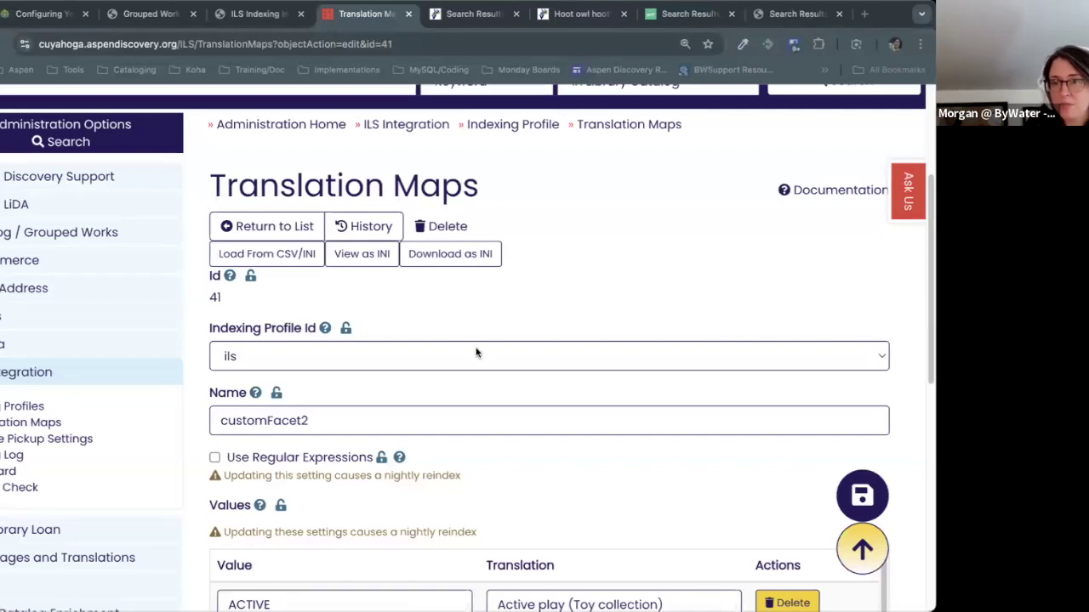
left_click(646, 318)
scroll(646, 318, "up", 3)
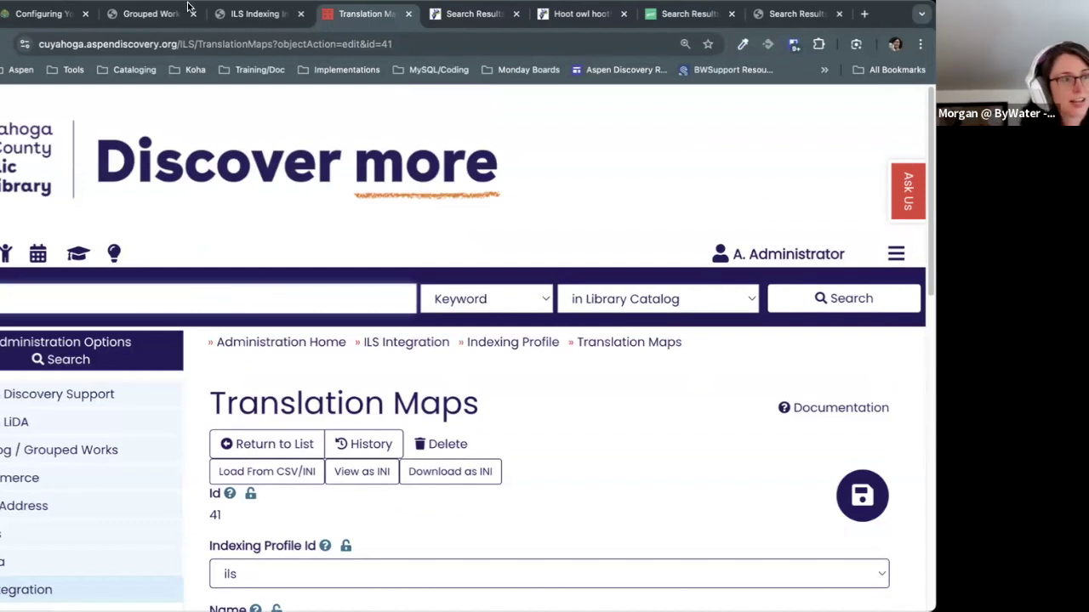
left_click(868, 304)
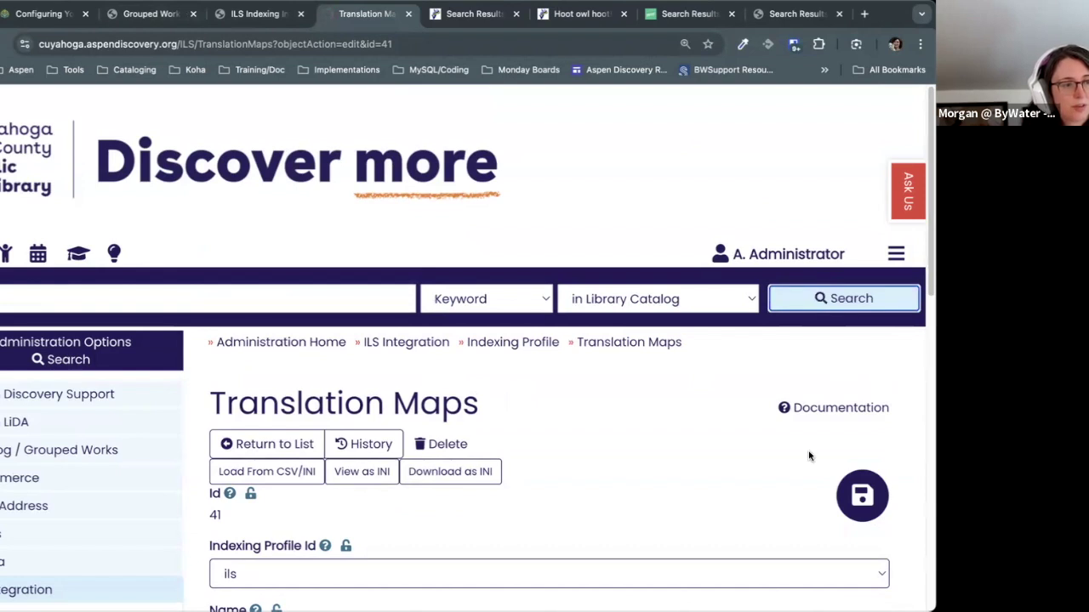
scroll(280, 383, "down", 1)
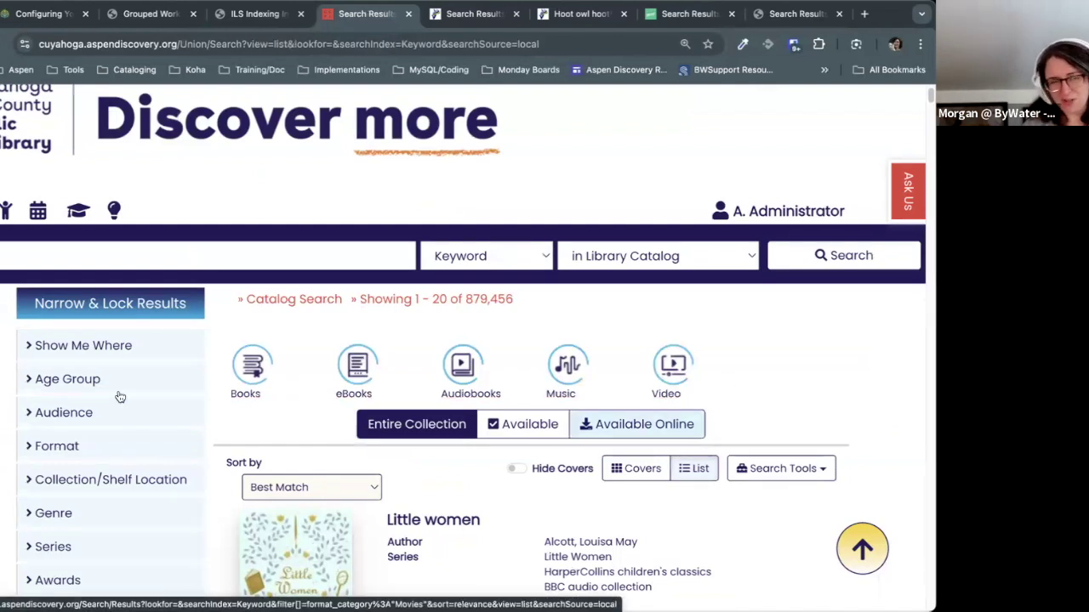
Step: Examine the format category icons from Books to Video and the facet list on the Cuyahoga search results
scroll(122, 321, "down", 1)
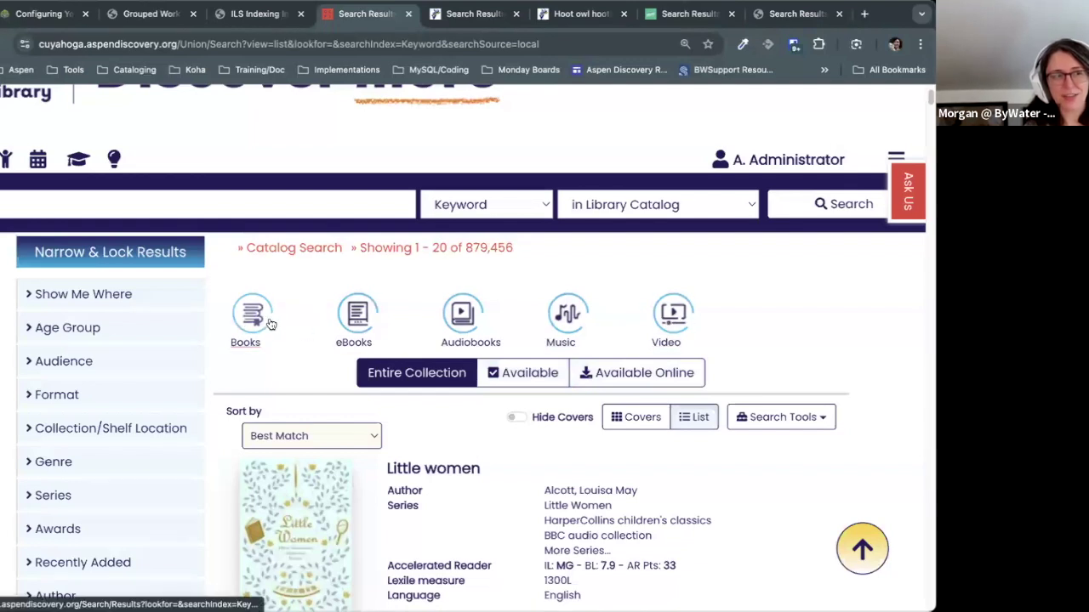
scroll(671, 361, "up", 1)
scroll(671, 360, "up", 1)
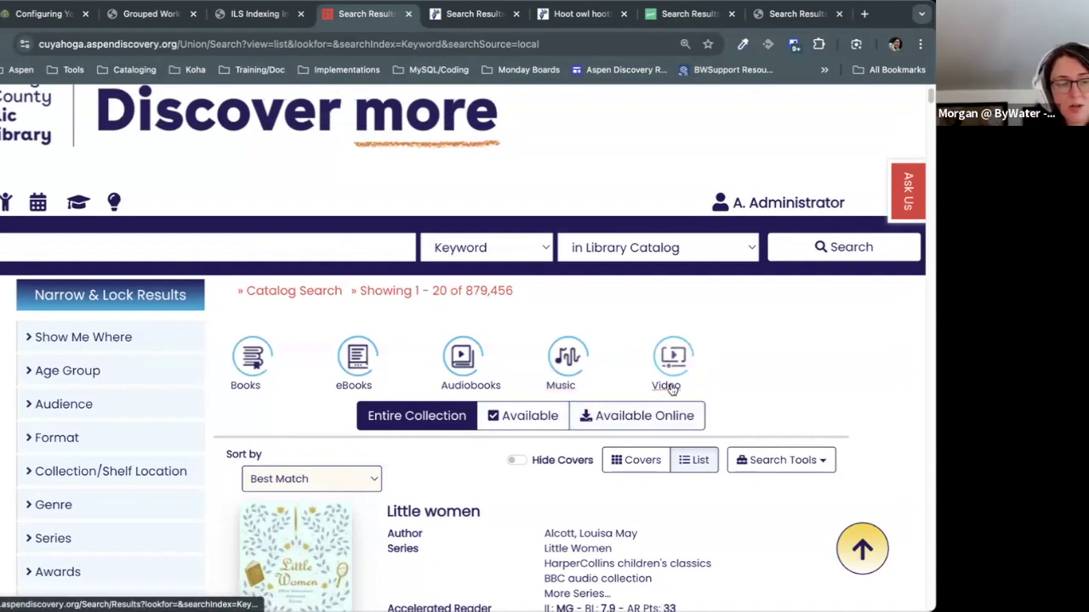
scroll(808, 417, "up", 1)
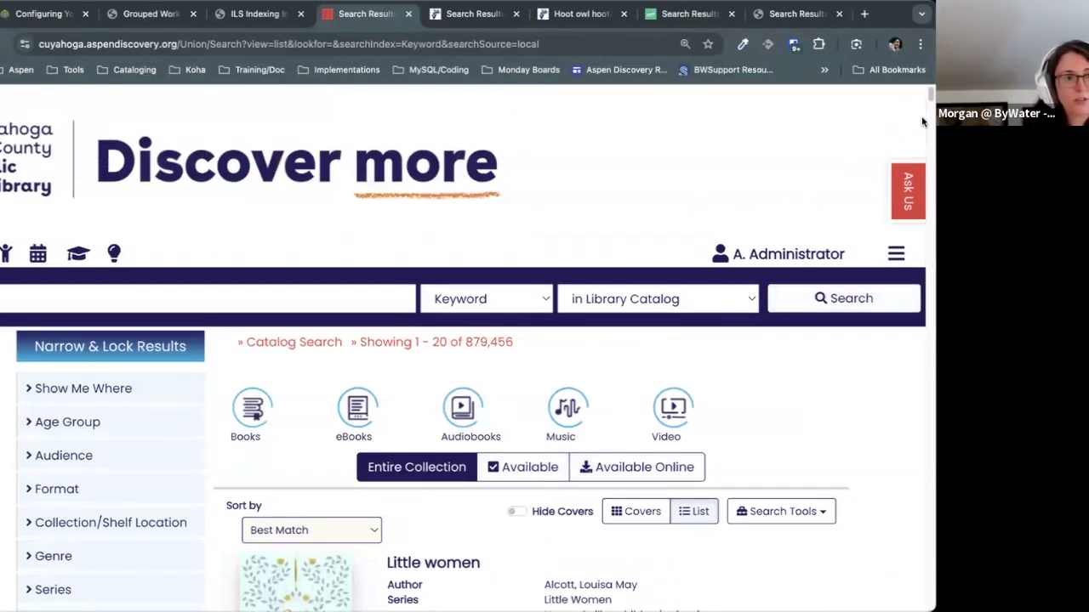
scroll(849, 340, "down", 5)
scroll(850, 340, "up", 5)
scroll(850, 341, "down", 3)
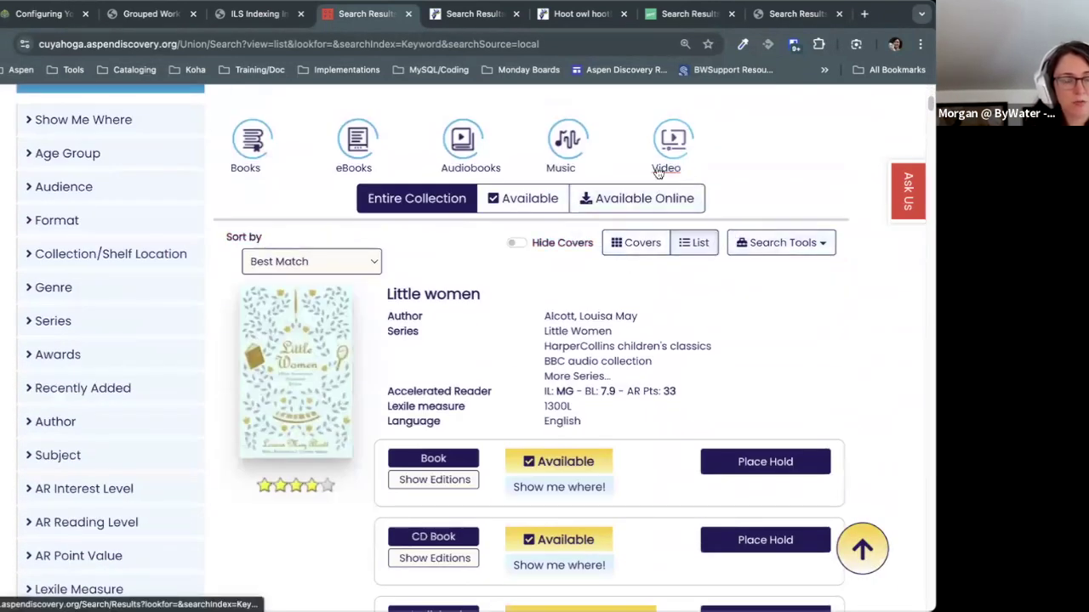
scroll(719, 368, "up", 1)
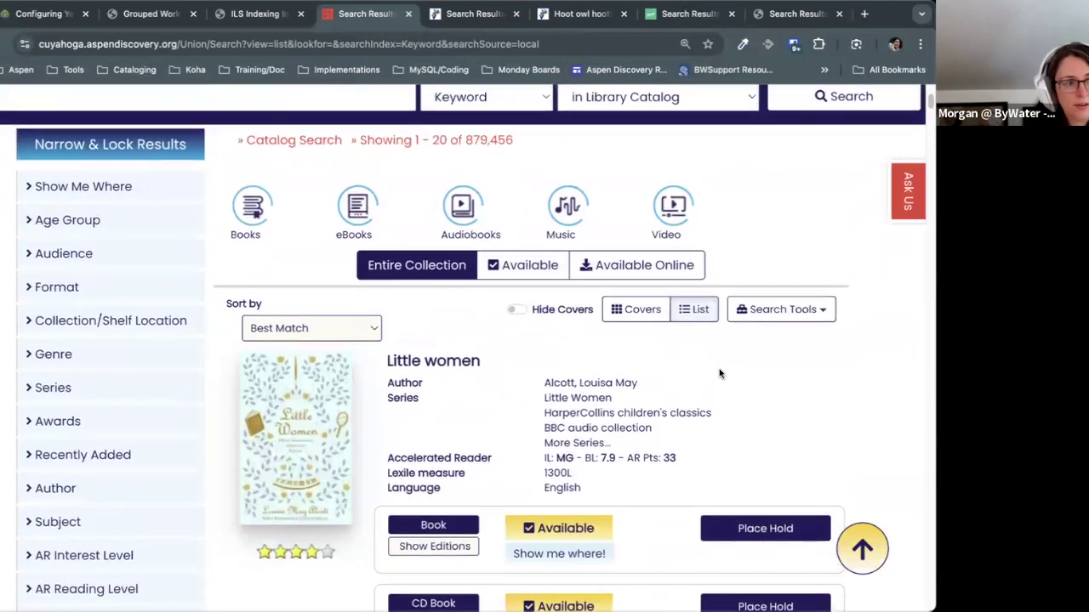
scroll(719, 368, "up", 1)
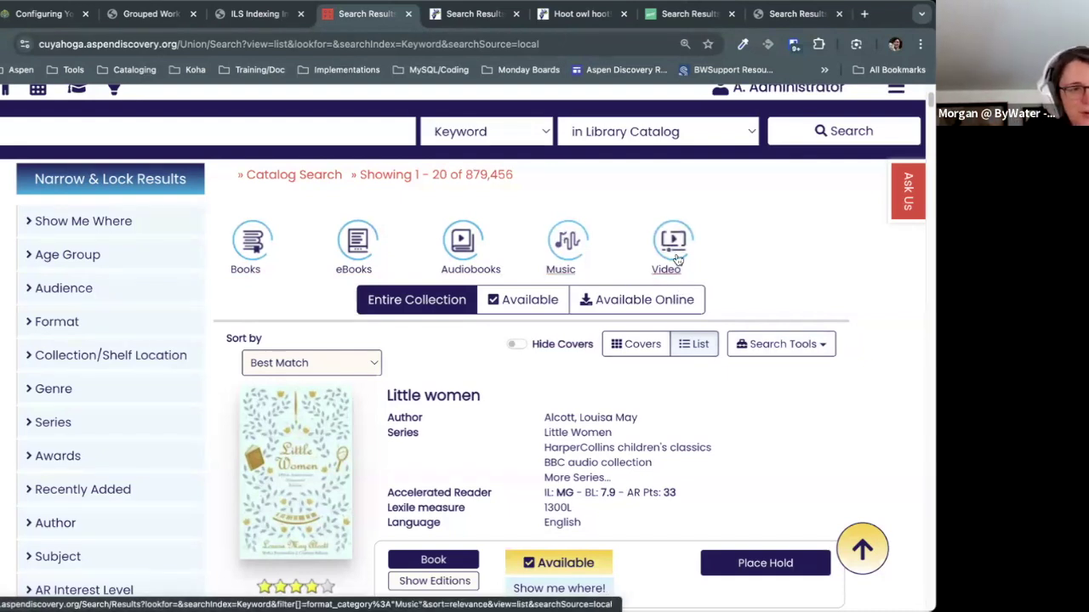
scroll(735, 349, "up", 1)
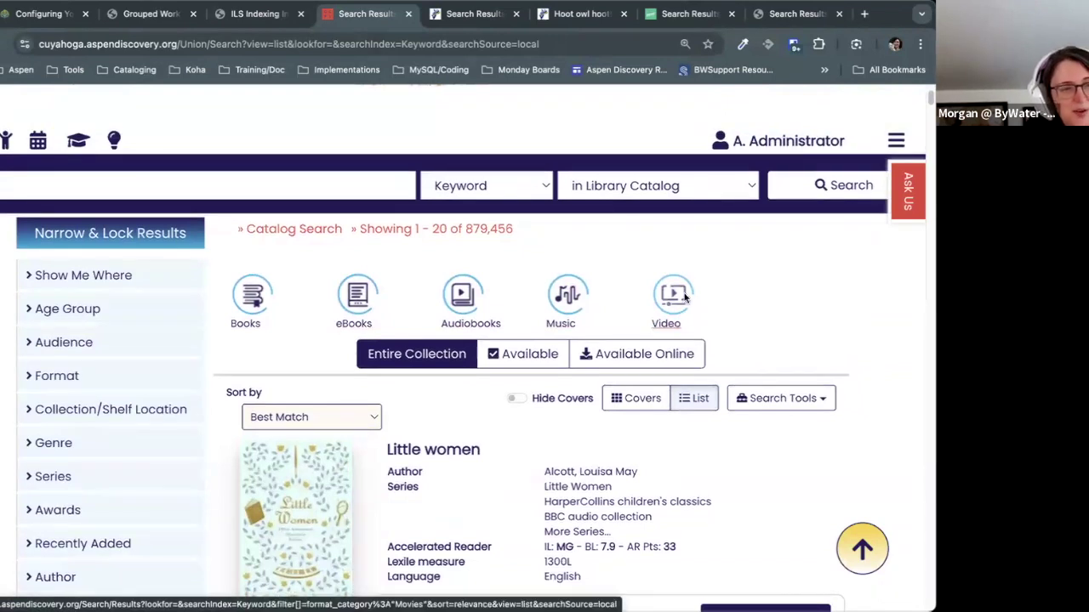
Step: In the beta site's ILS indexing profile, collapse Custom Facets, expand Format Information and browse the Format Map
left_click(242, 18)
scroll(308, 164, "up", 5)
left_click(273, 288)
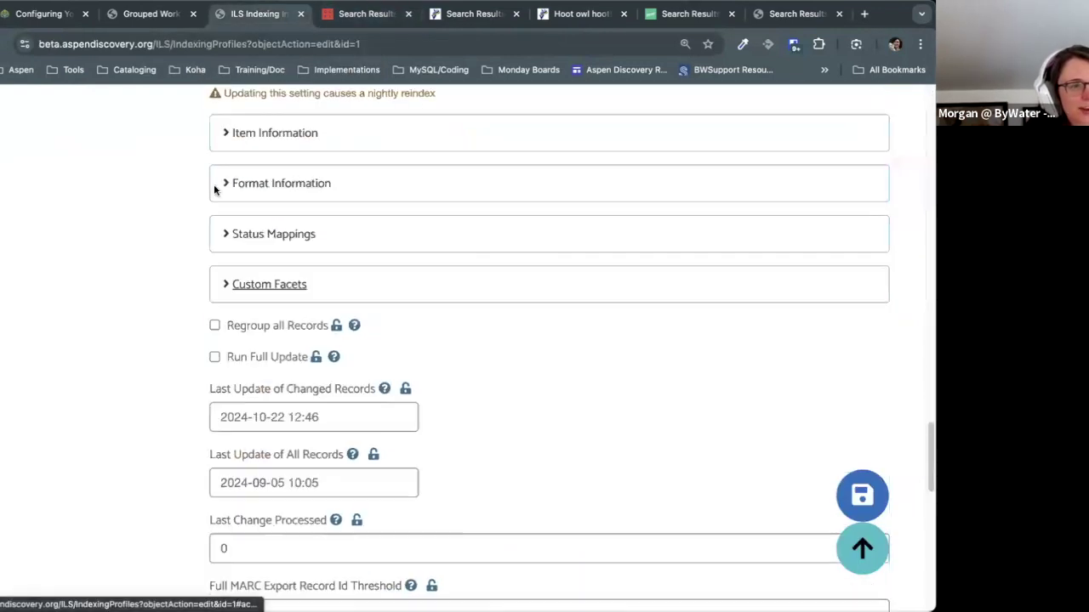
left_click(259, 186)
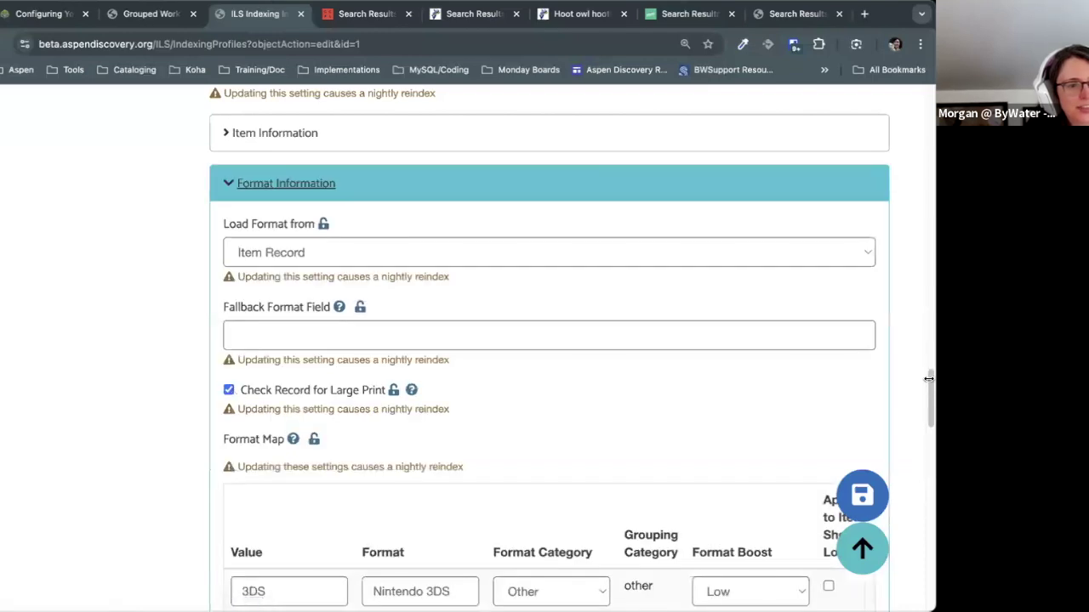
left_click_drag(927, 391, 928, 428)
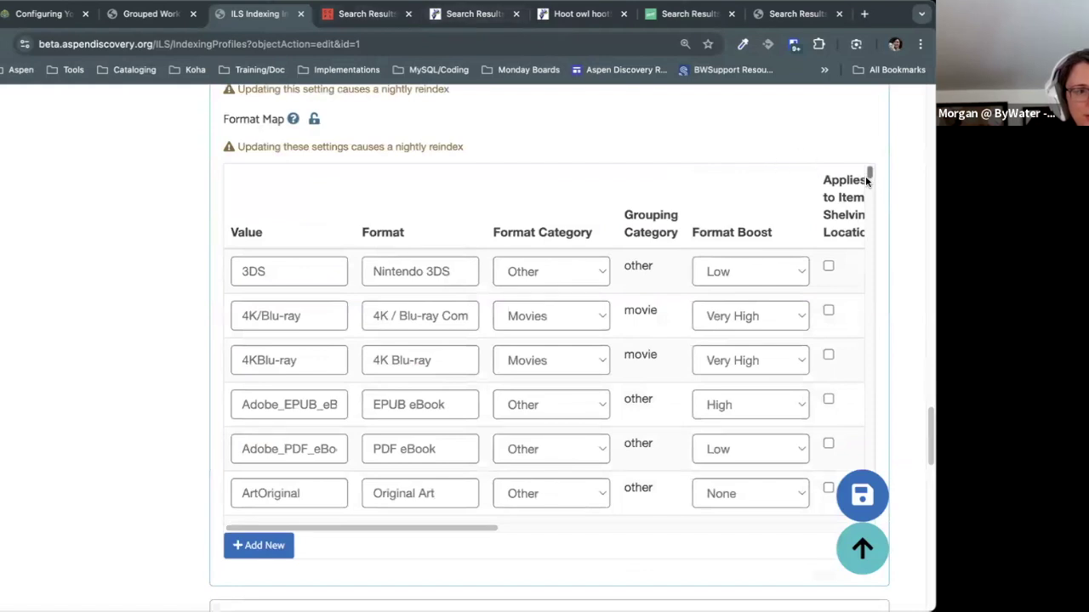
scroll(867, 182, "down", 3)
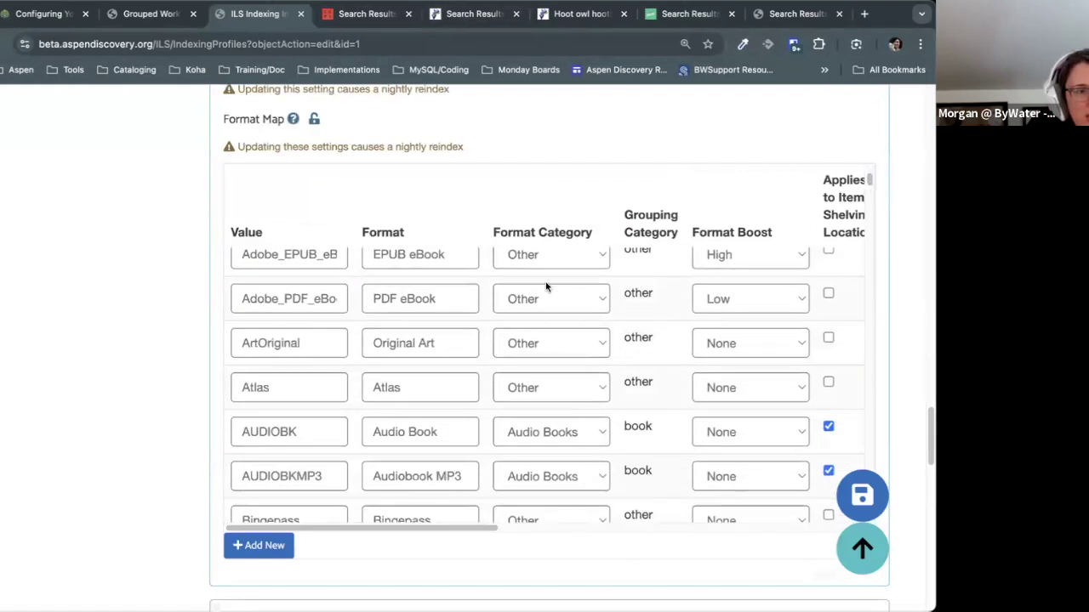
Step: Review the format category choices for the PDF eBook row and highlight the Grouping Category column heading
left_click(563, 303)
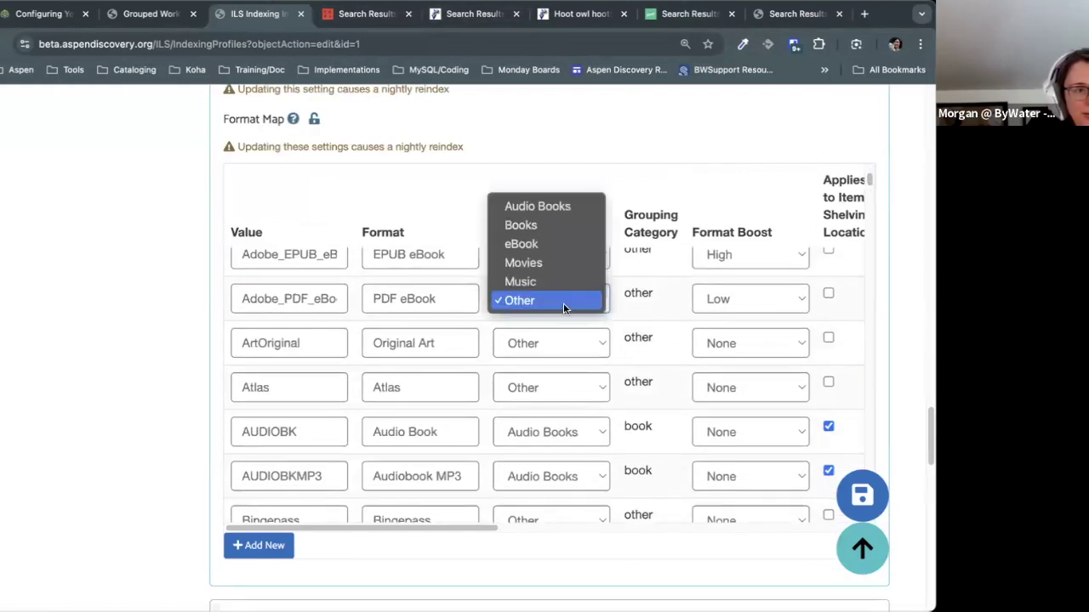
left_click(584, 294)
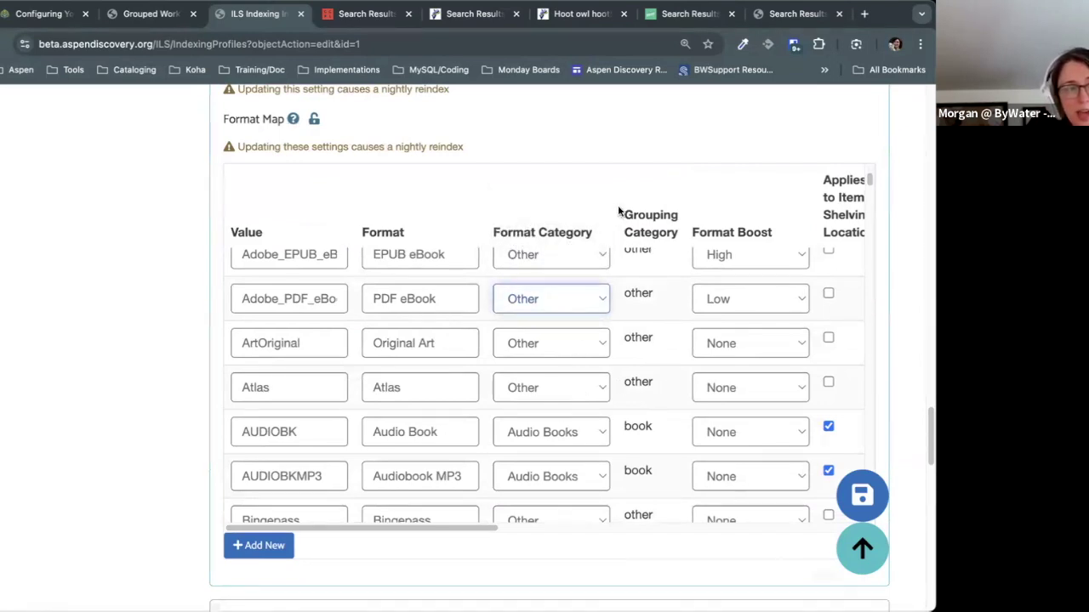
left_click_drag(618, 213, 682, 237)
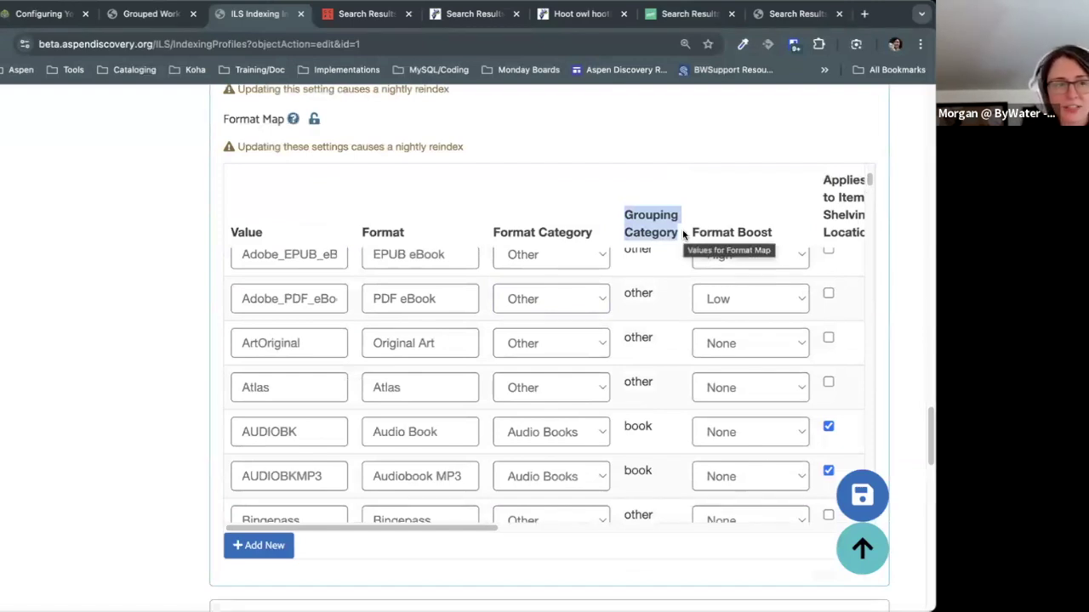
left_click(653, 218)
left_click_drag(623, 215, 681, 238)
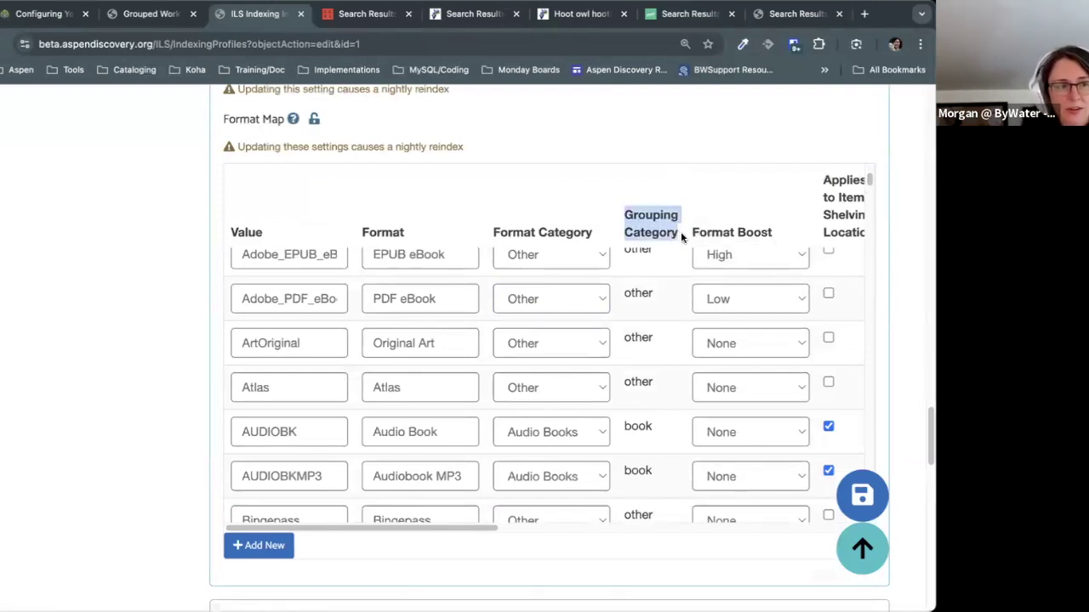
Step: Highlight the PDF eBook row's grouping category and recheck its format category choices without changing the selection
left_click(651, 297)
double_click(629, 293)
double_click(633, 338)
left_click(651, 362)
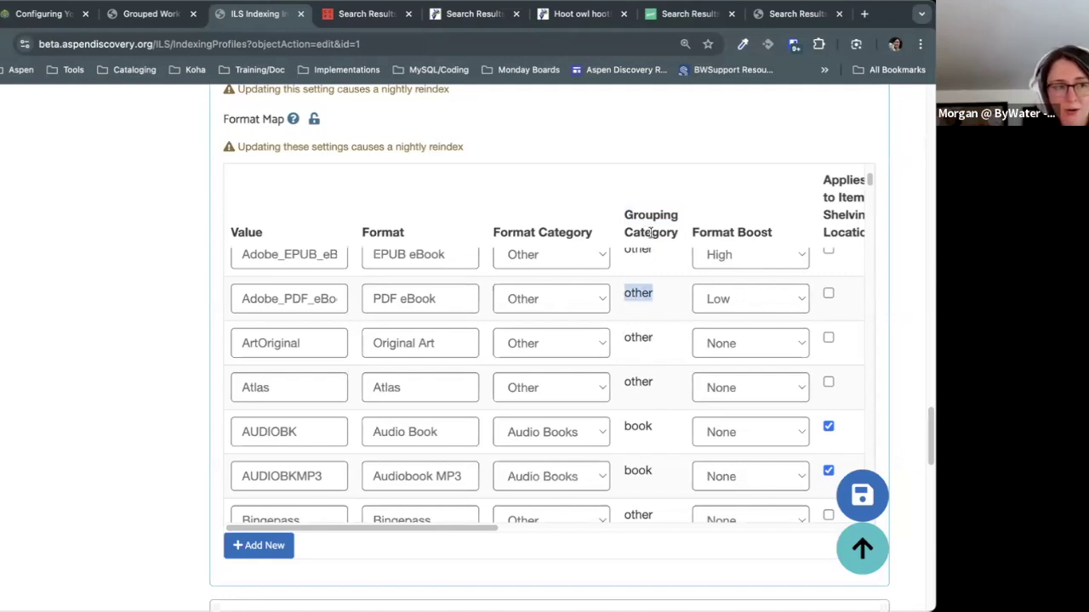
left_click(583, 303)
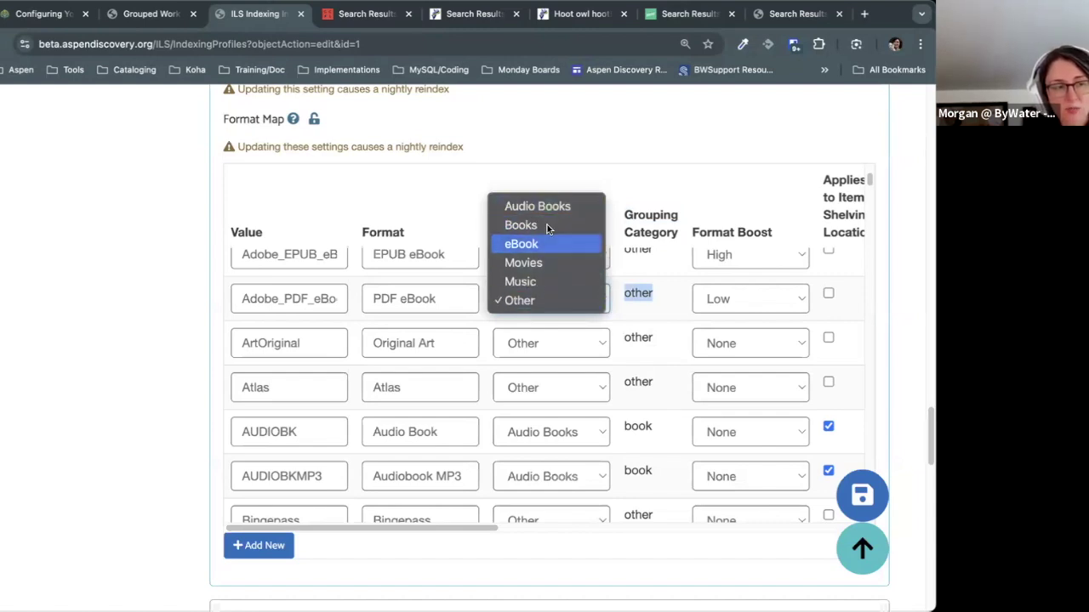
left_click(674, 313)
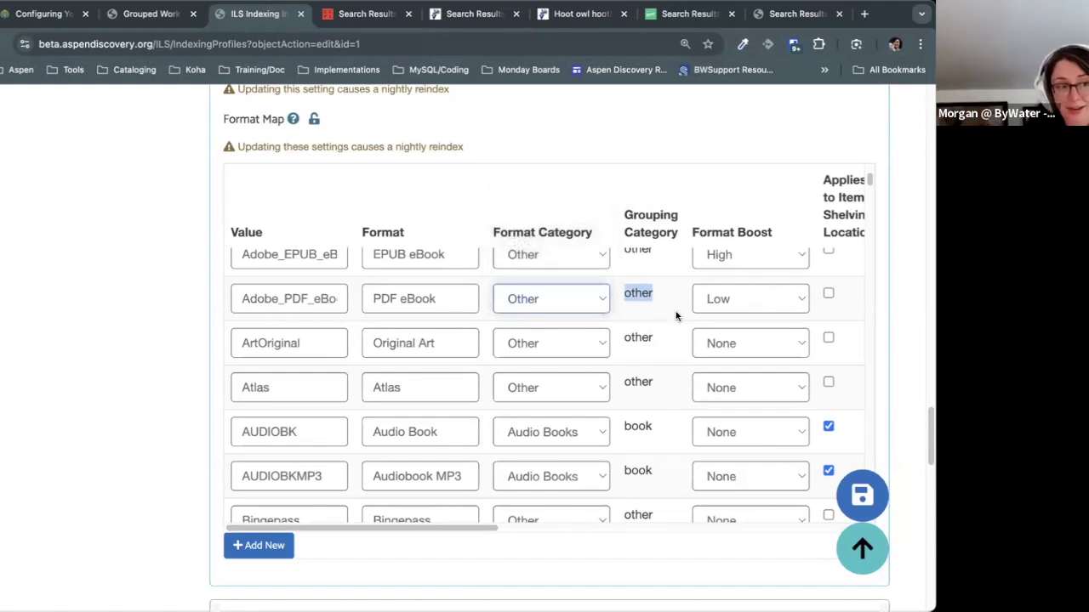
Step: Review the format category choices for the Audio Book row and highlight its grouping category in the Format Map
scroll(625, 328, "down", 2)
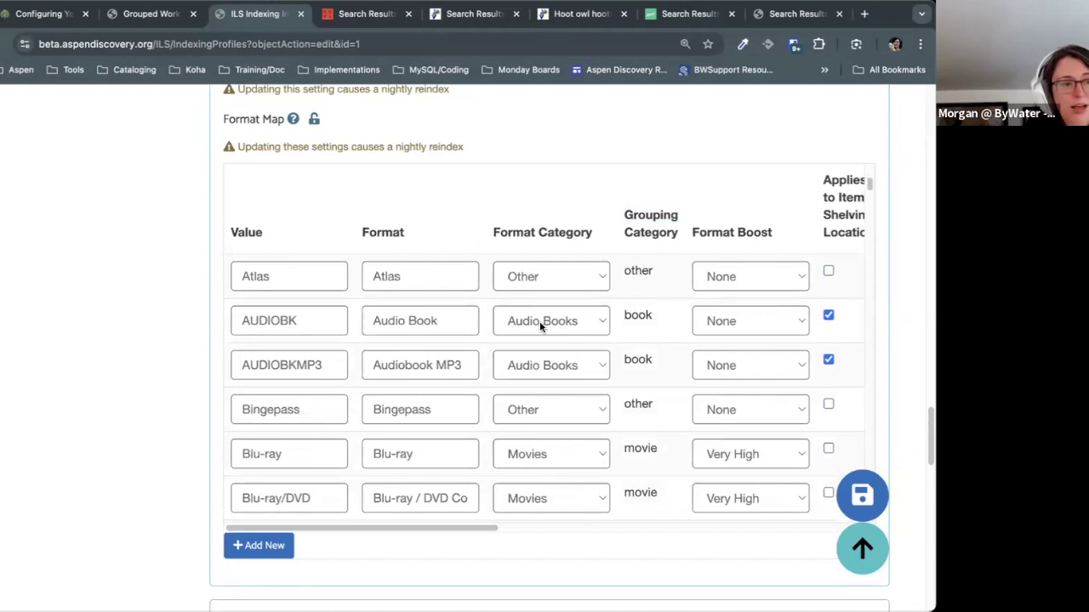
left_click(540, 321)
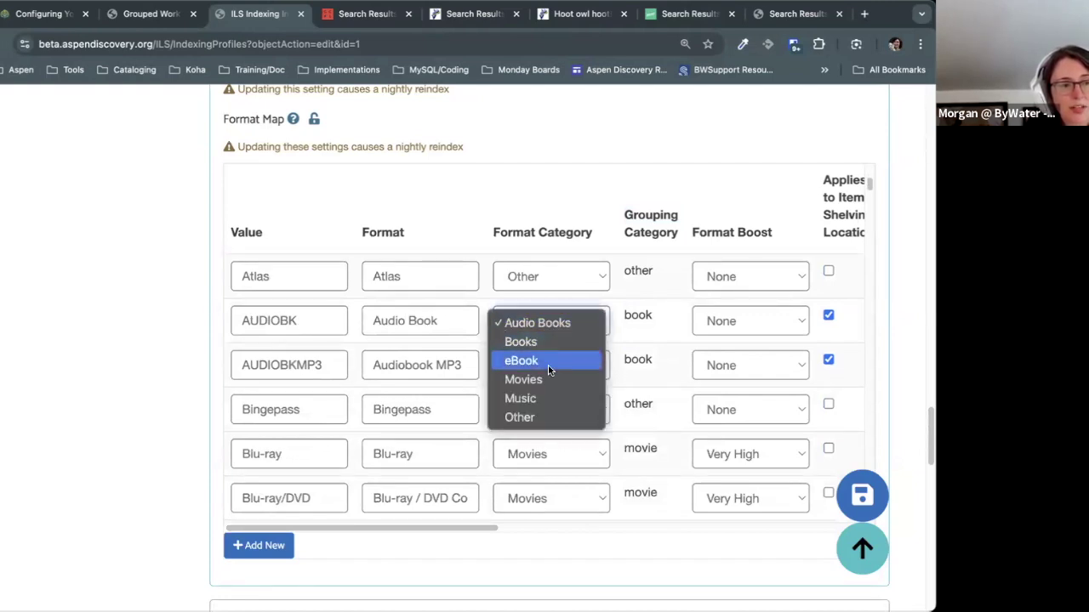
left_click(654, 323)
double_click(648, 330)
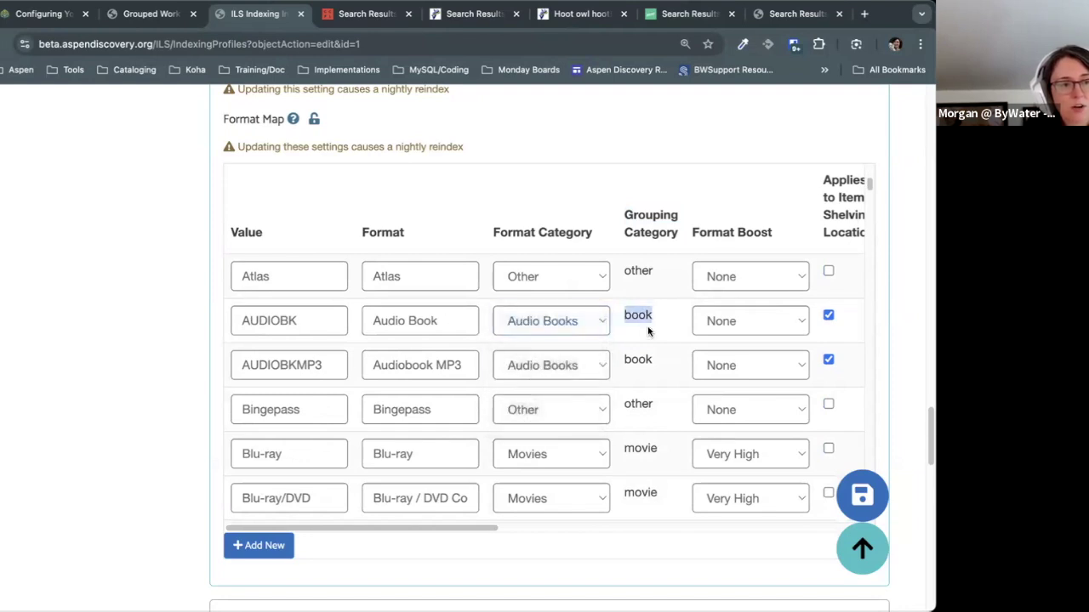
left_click(574, 320)
left_click(647, 330)
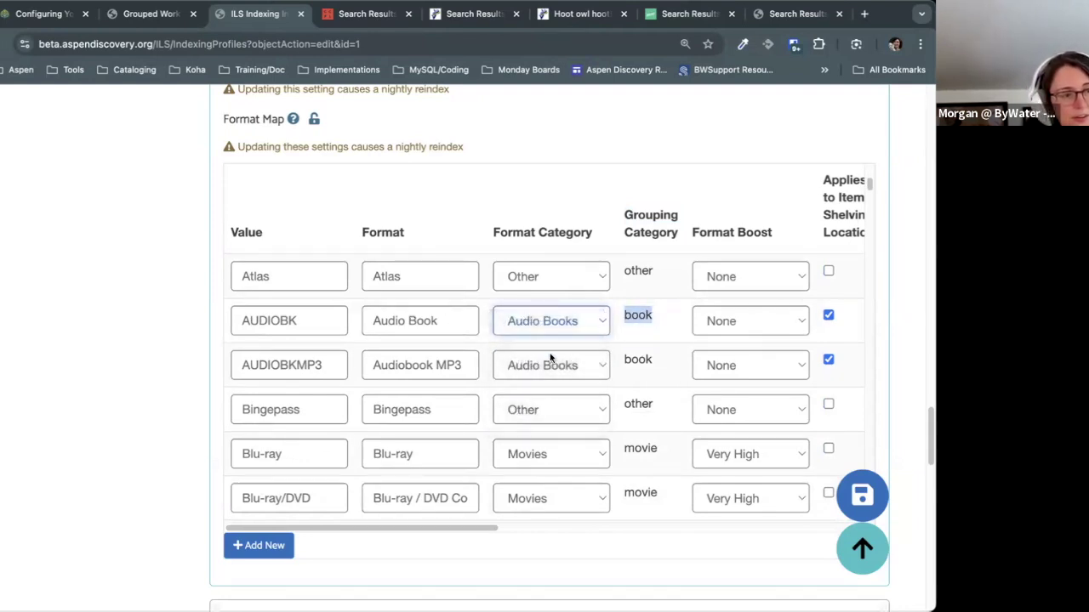
Step: Check the Bingepass row's format category choices, then highlight the grouping categories of the Blu-ray and Blu-ray/DVD rows
left_click(559, 412)
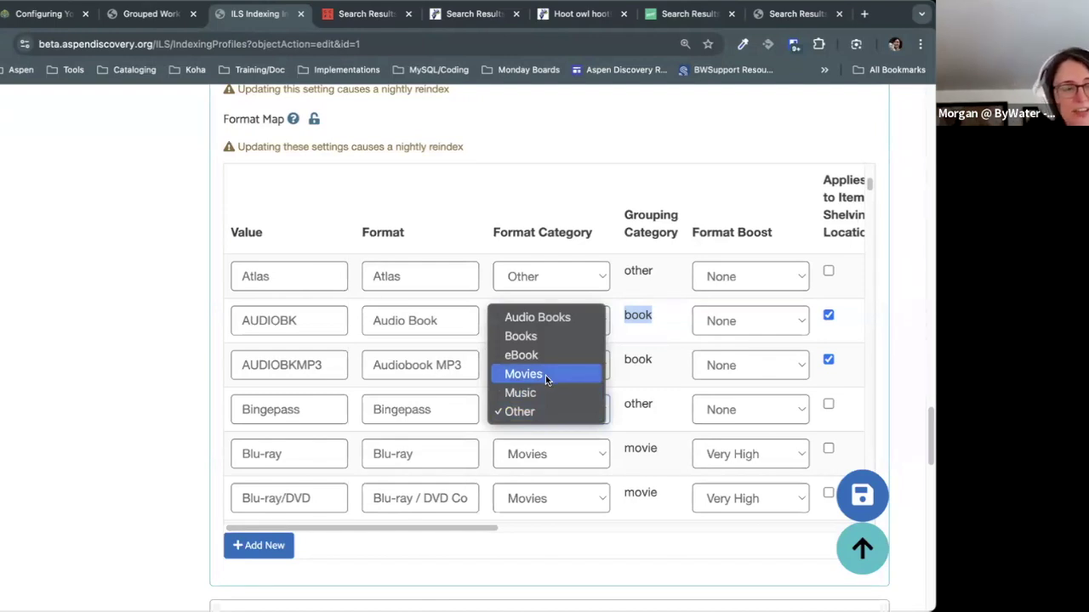
left_click(641, 461)
double_click(646, 451)
double_click(640, 493)
Step: Find the GRAPHICNOV and GraphicNovel rows in the Format Map and highlight their Format names for comparison
scroll(646, 446, "down", 1)
scroll(647, 446, "down", 10)
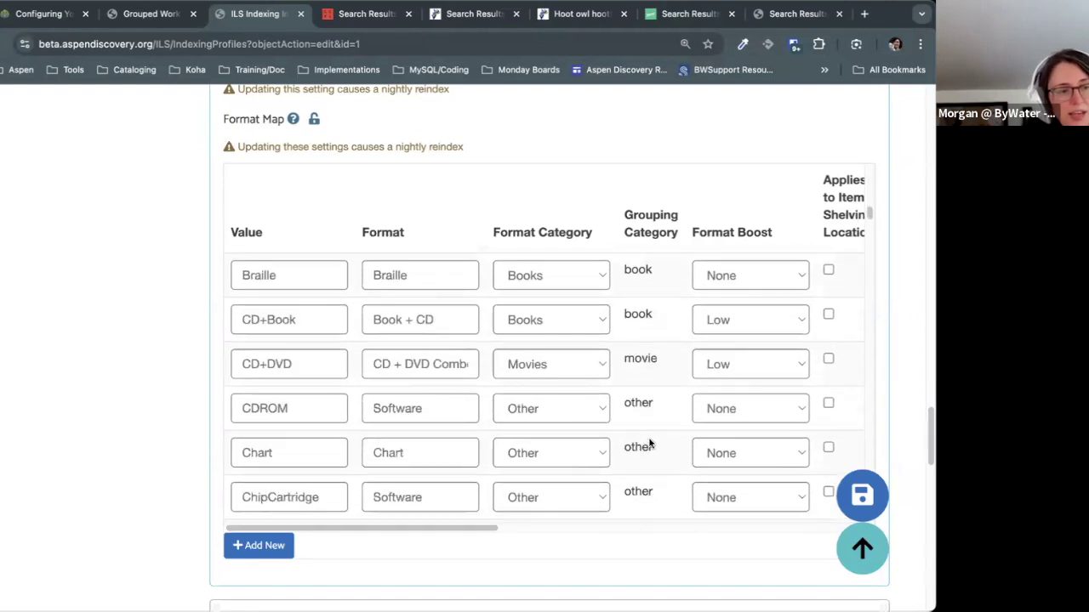
left_click_drag(869, 215, 880, 303)
scroll(746, 345, "up", 2)
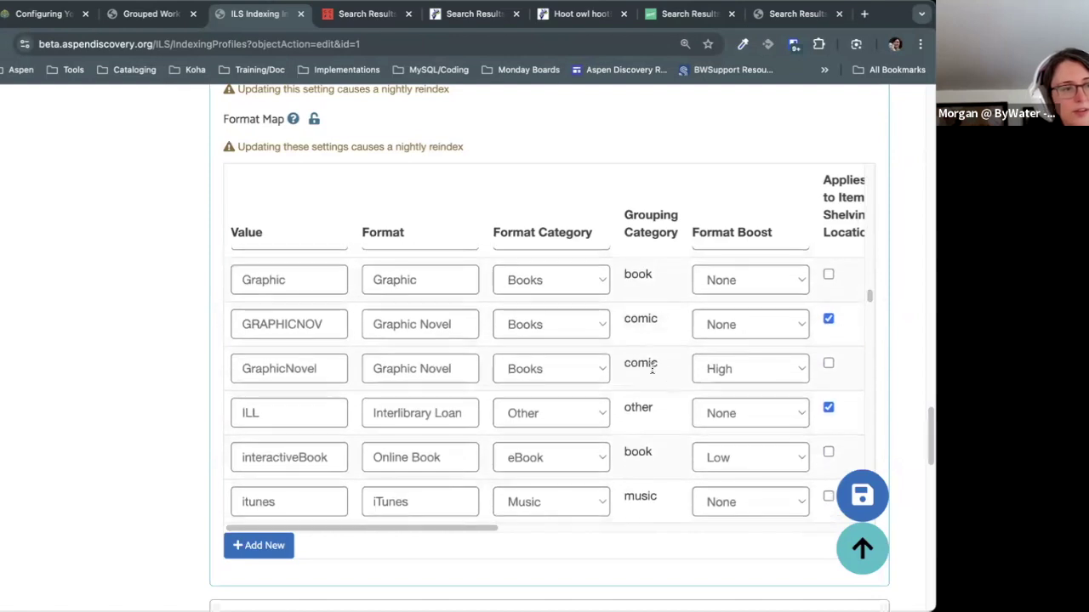
left_click_drag(456, 373, 355, 369)
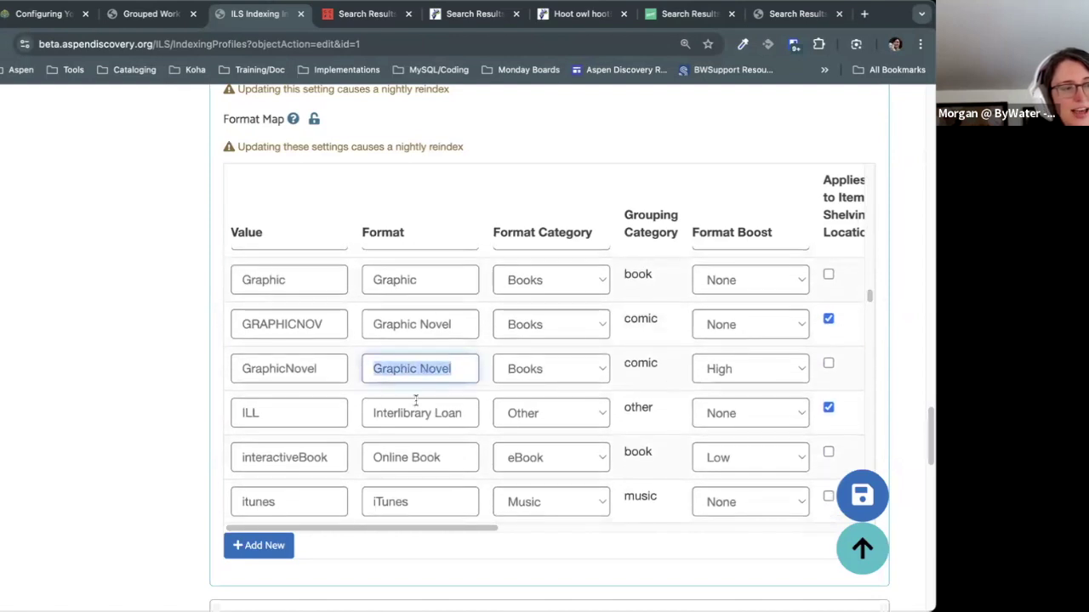
left_click_drag(365, 327, 450, 364)
left_click(388, 370)
left_click_drag(468, 326, 441, 332)
left_click(450, 326)
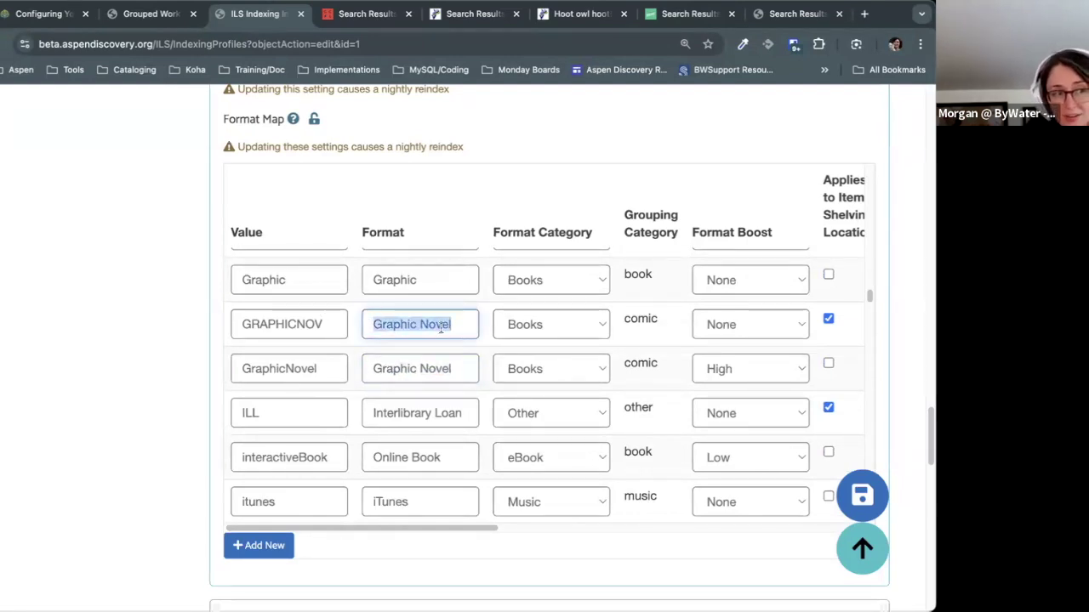
left_click(454, 365)
left_click_drag(364, 368, 603, 360)
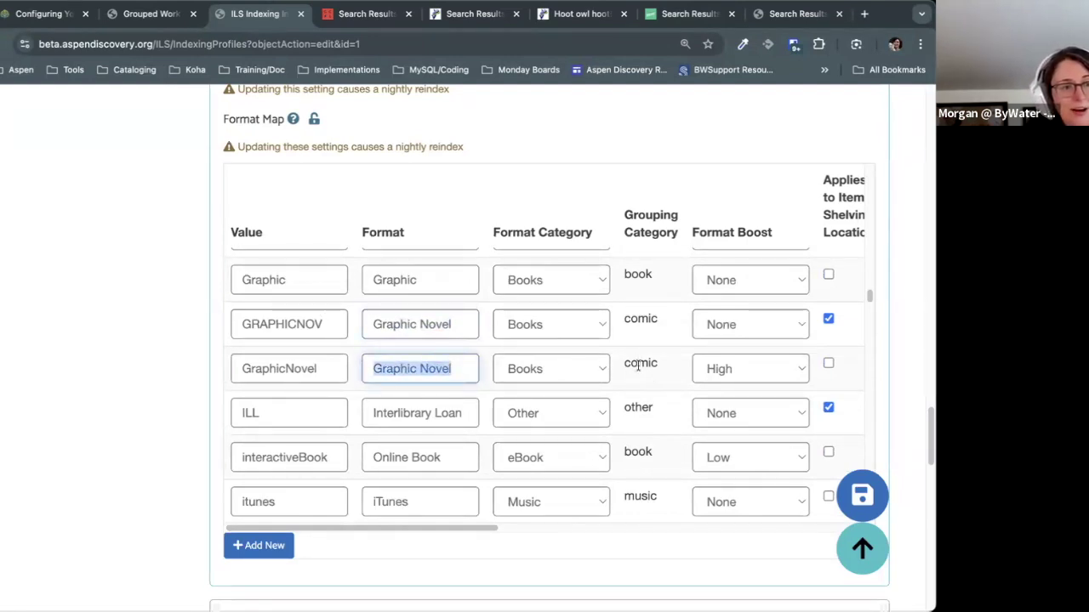
Step: Highlight the GraphicNovel row's grouping category and review its format category choices without changing the selection
double_click(644, 363)
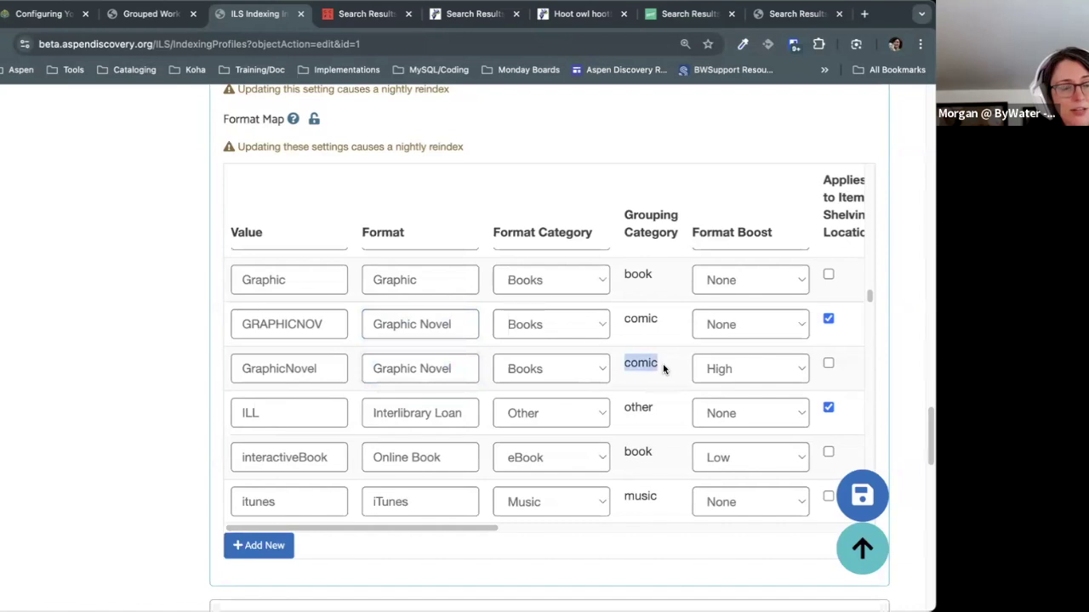
left_click(548, 366)
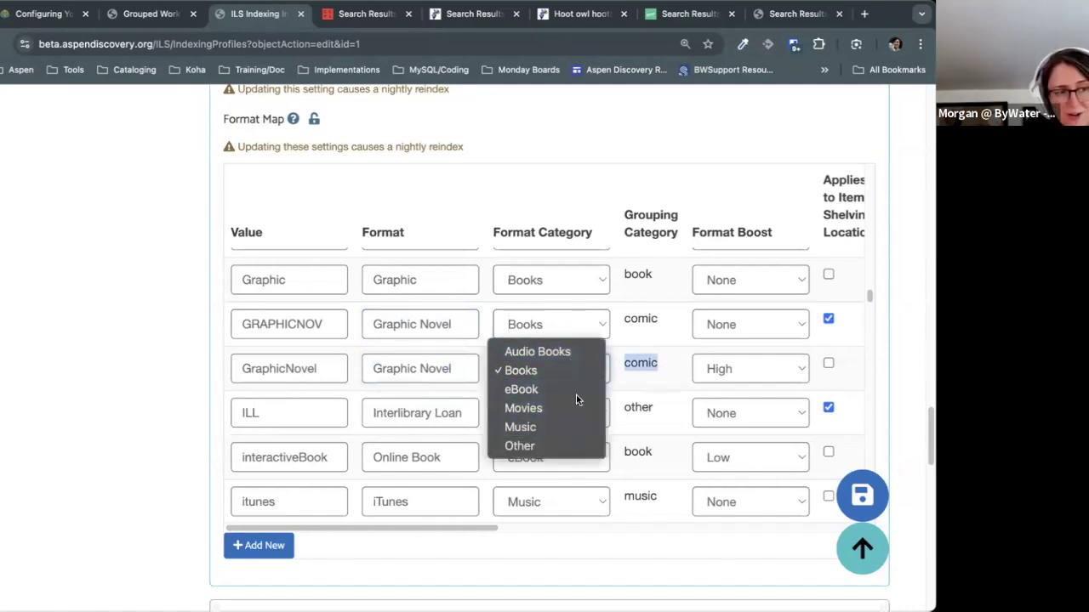
left_click(638, 349)
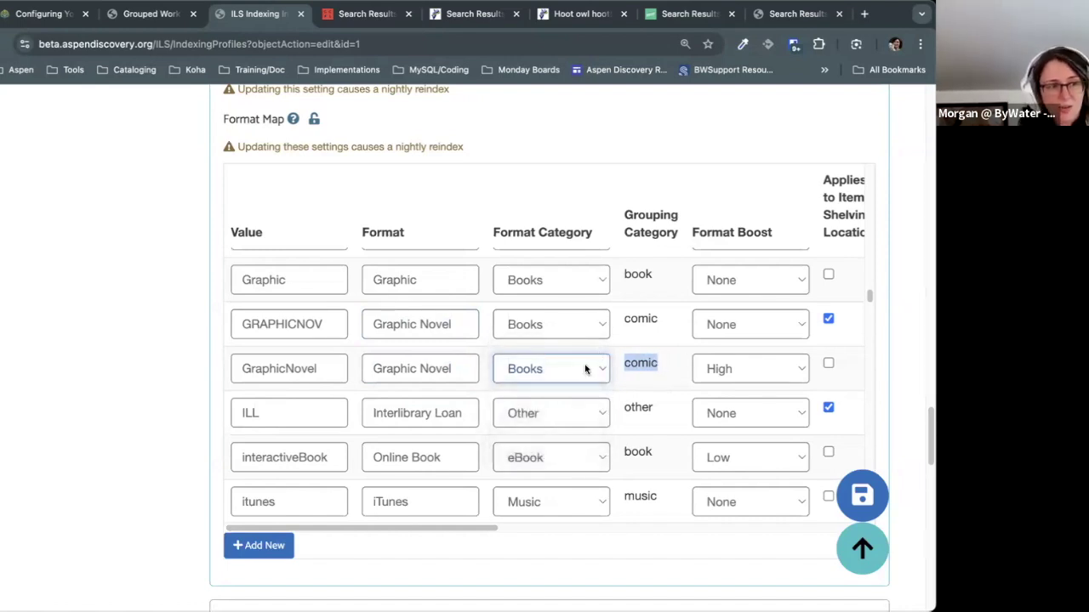
left_click(630, 346)
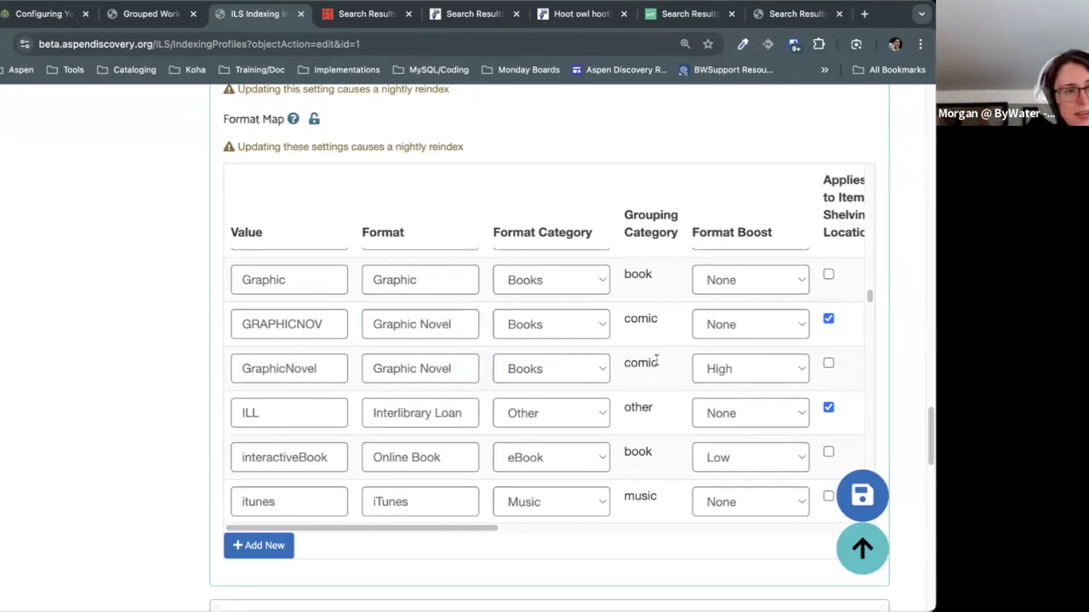
double_click(649, 360)
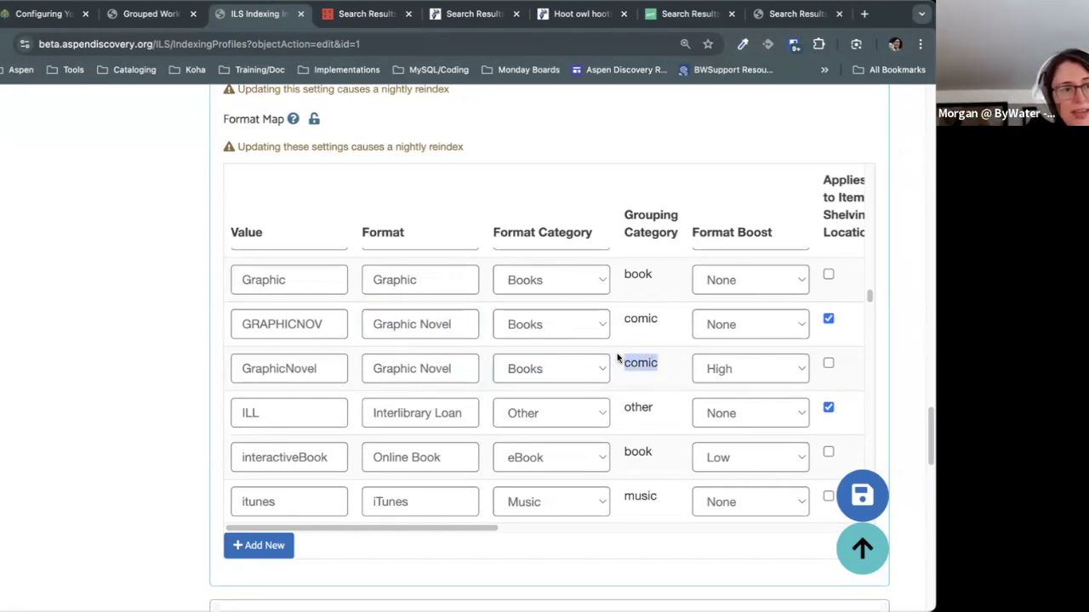
left_click(668, 372)
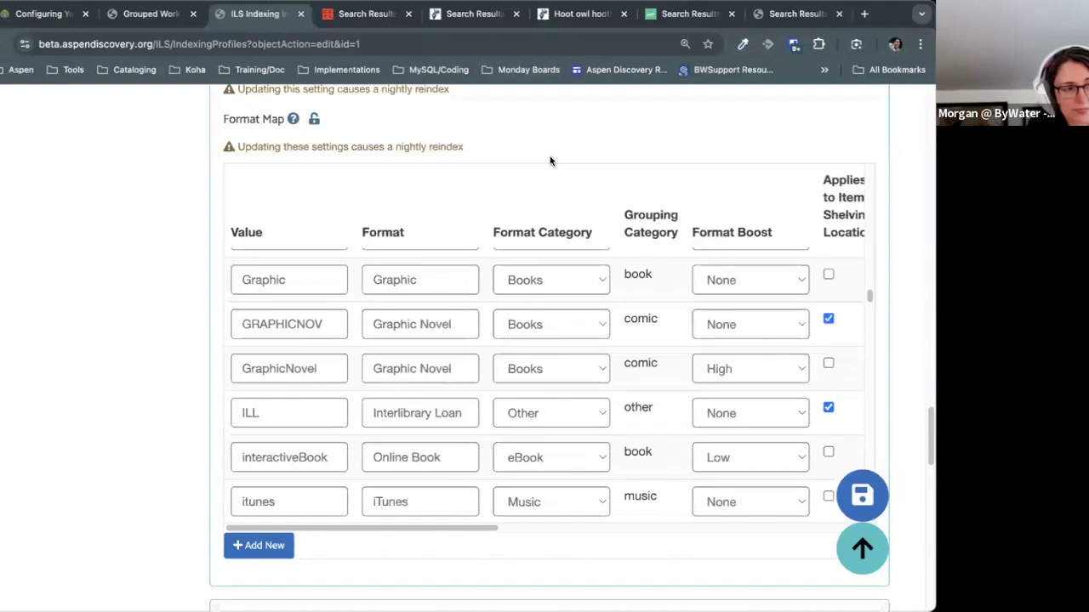
Step: In the CountyCat catalog, run a blank keyword search without the Library of Things filter and highlight the Format facet values
left_click(466, 18)
scroll(53, 368, "up", 4)
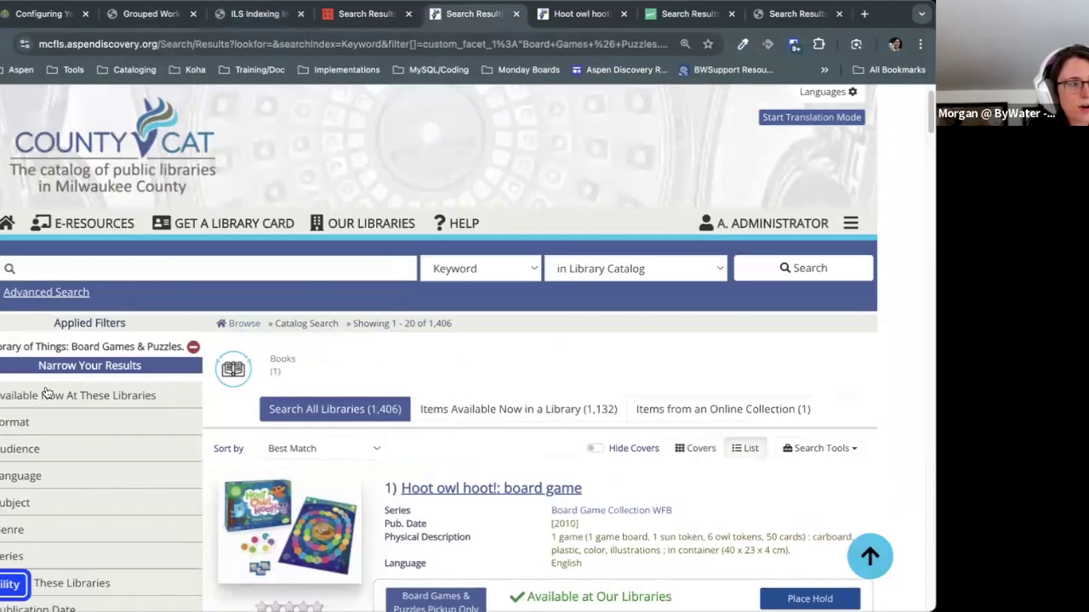
scroll(53, 368, "down", 1)
scroll(53, 367, "down", 1)
left_click(52, 332)
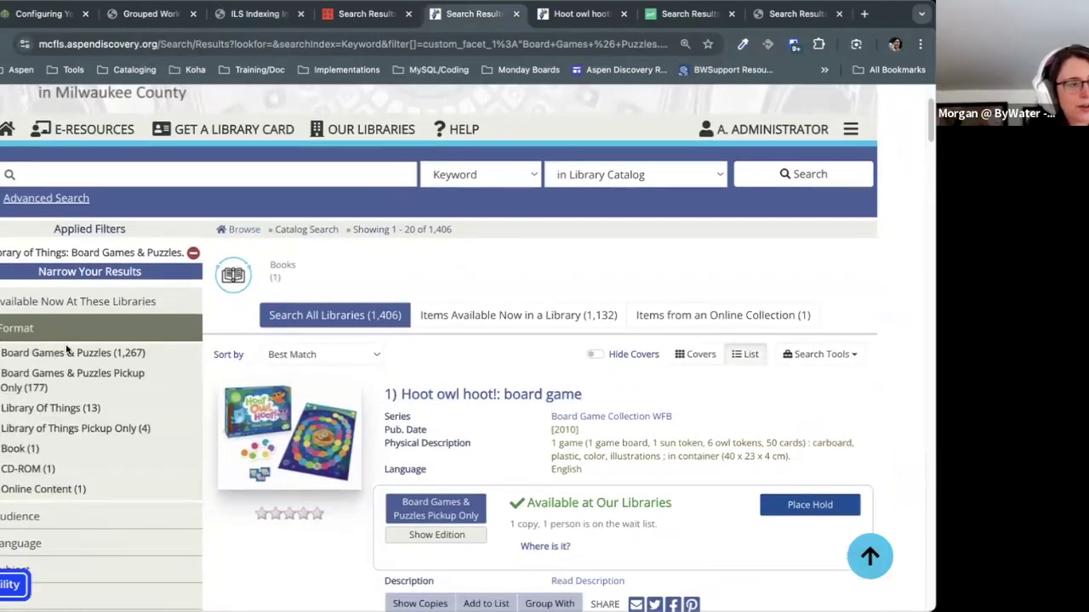
left_click(799, 176)
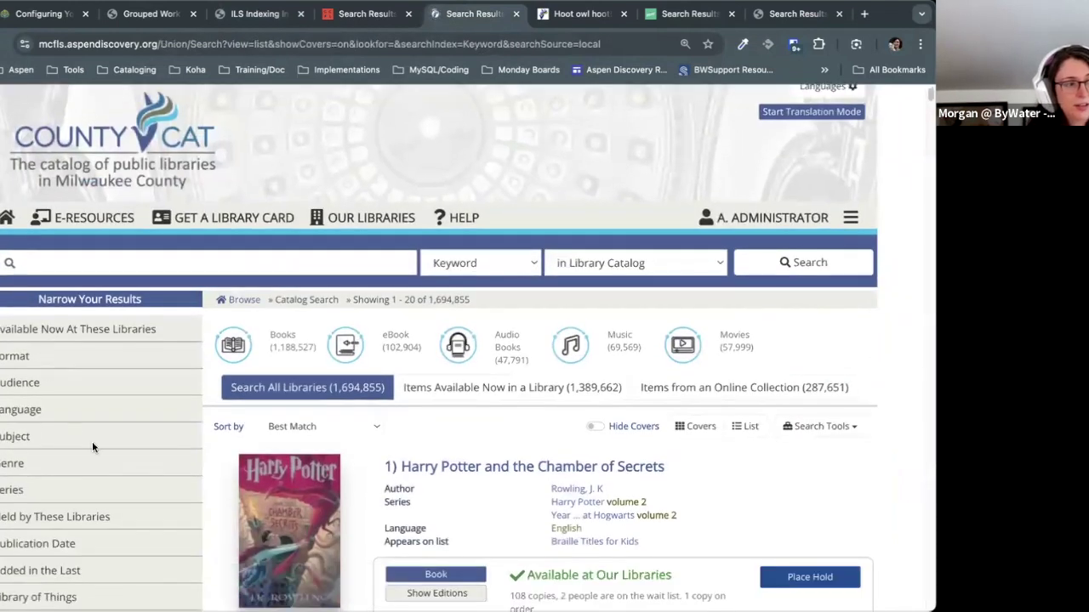
left_click_drag(4, 396, 97, 527)
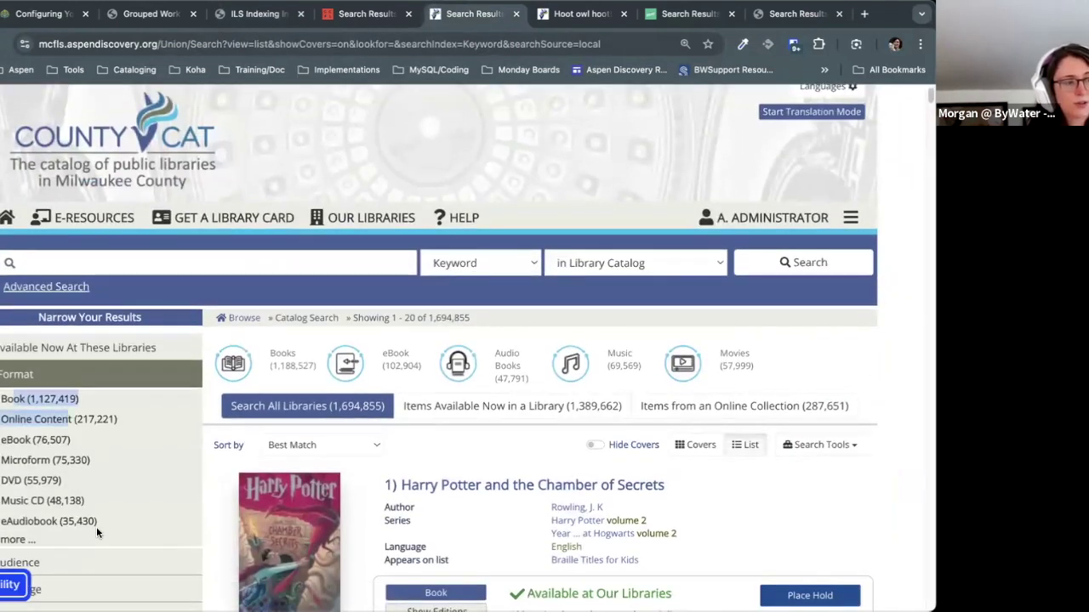
Step: Return to the ILS indexing profile and highlight the Value entries of the Graphic and GRAPHICNOV rows
left_click(240, 20)
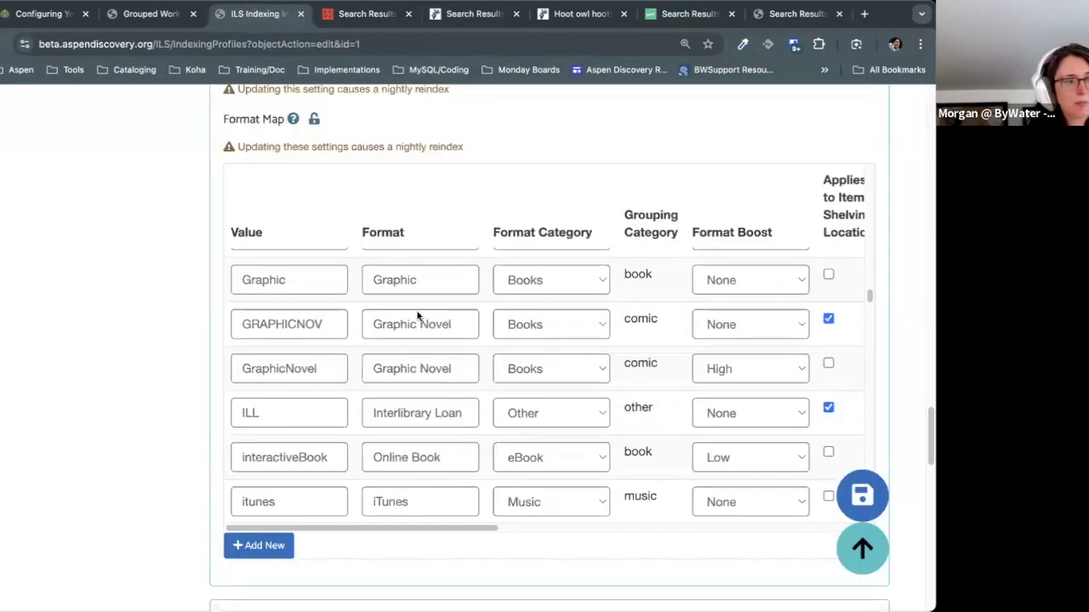
left_click(456, 274)
double_click(326, 287)
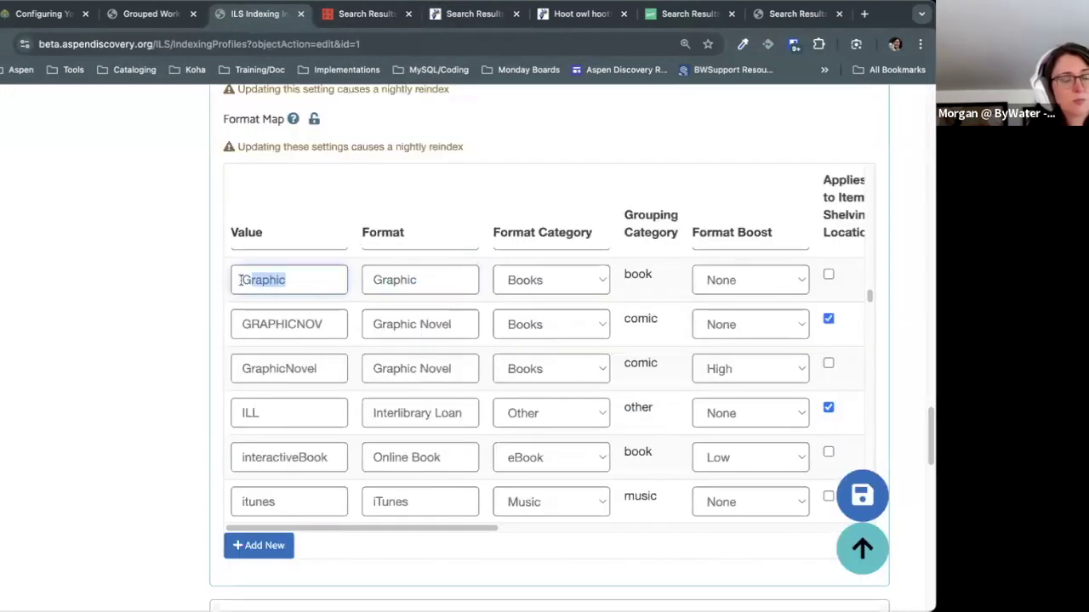
double_click(334, 327)
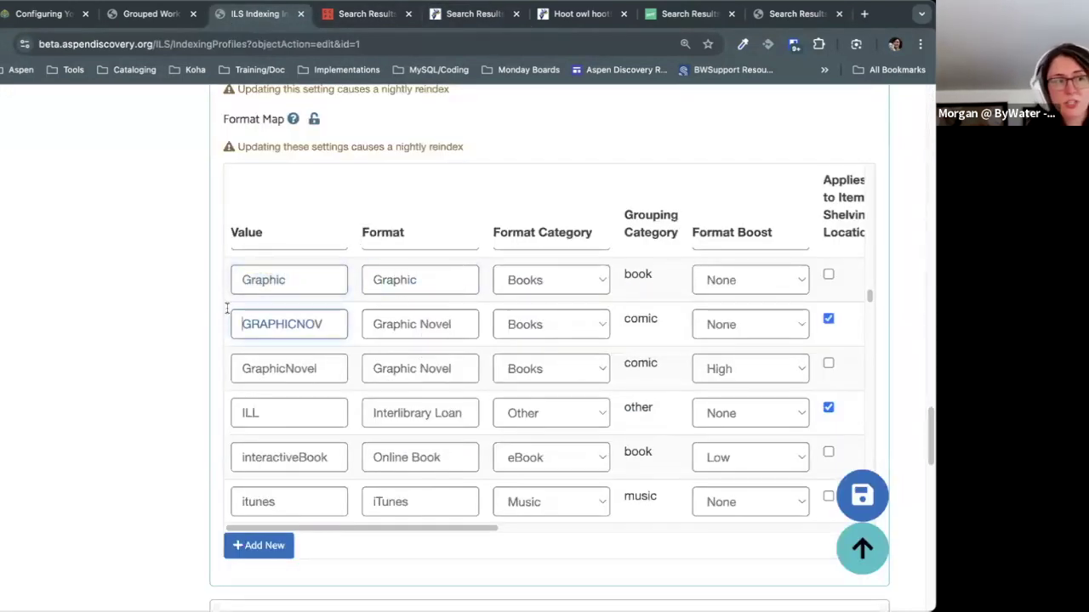
left_click(284, 283)
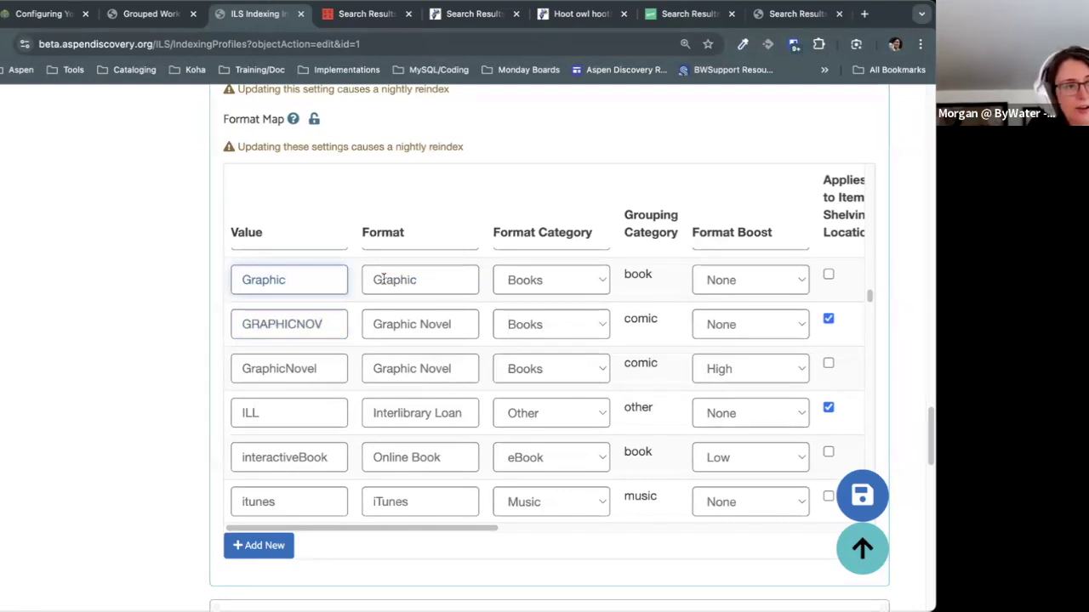
Step: Search the indexing profile page for "book" and examine the matching rows in the Format Map
scroll(359, 373, "up", 10)
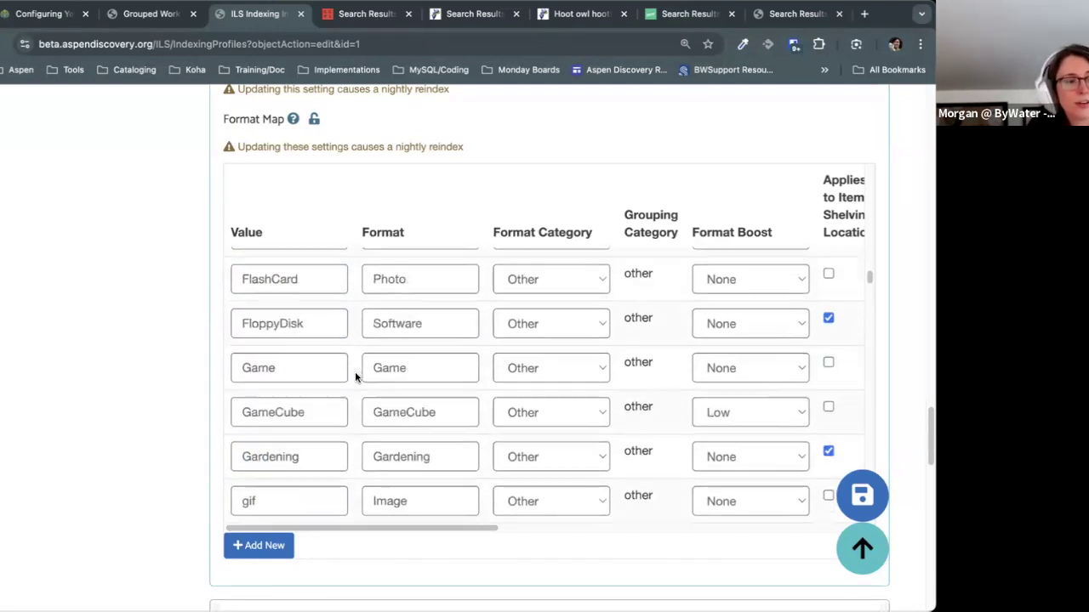
scroll(355, 372, "up", 5)
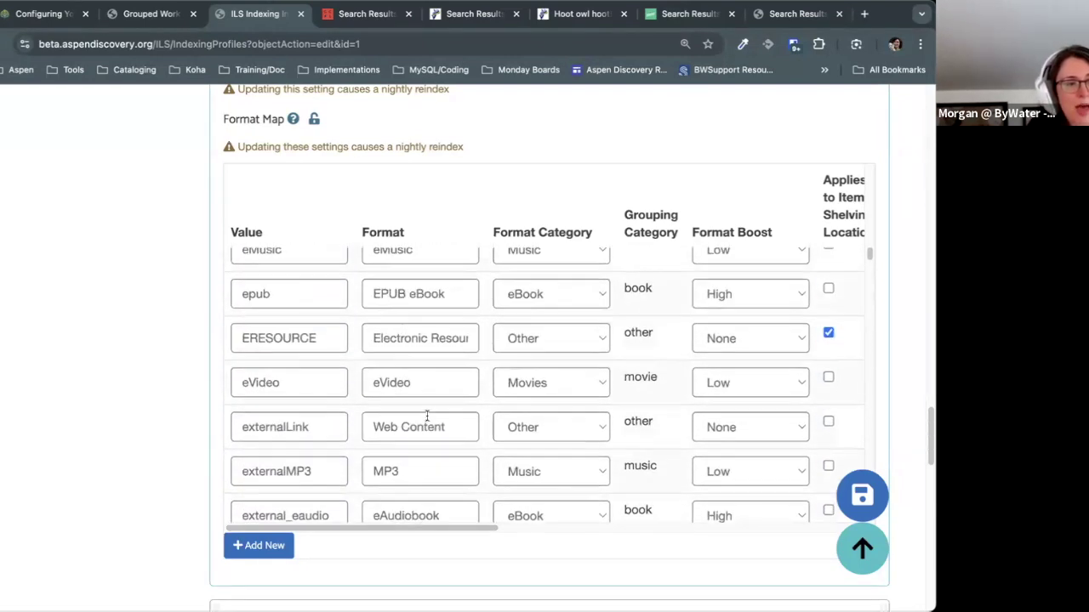
key("ctrl+f")
type("book")
key("Return")
key("Return")
key("Return")
key("Return")
key("Return")
scroll(505, 382, "up", 1)
scroll(505, 382, "down", 6)
scroll(506, 377, "up", 3)
double_click(428, 286)
scroll(456, 414, "down", 3)
scroll(458, 413, "down", 3)
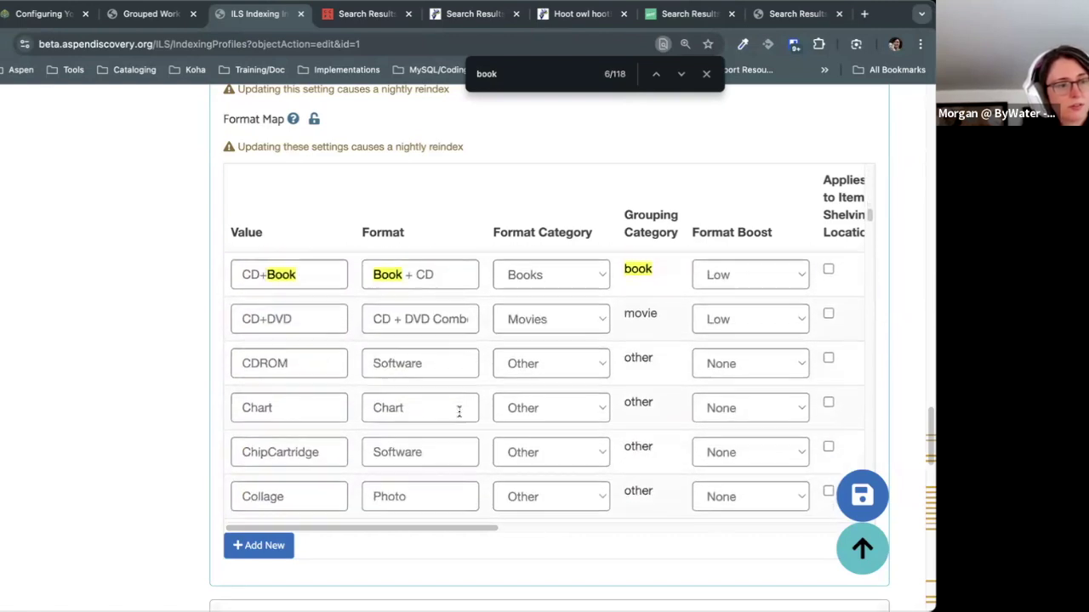
Step: Browse further down the Format Map to the kindle row and highlight its Format name
scroll(459, 415, "down", 4)
scroll(459, 413, "down", 10)
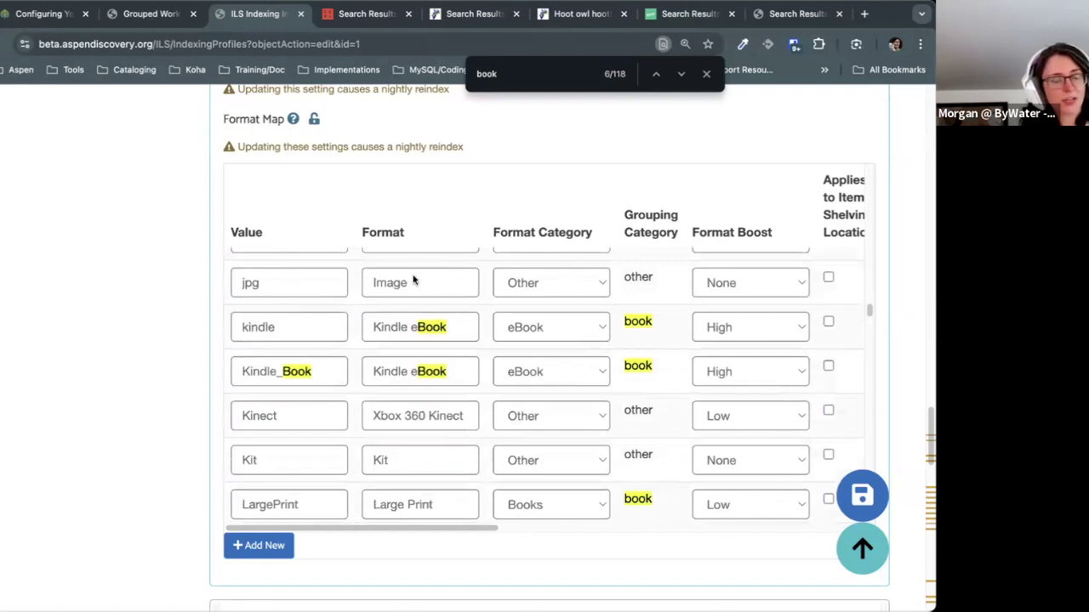
left_click_drag(360, 329, 461, 340)
left_click(461, 340)
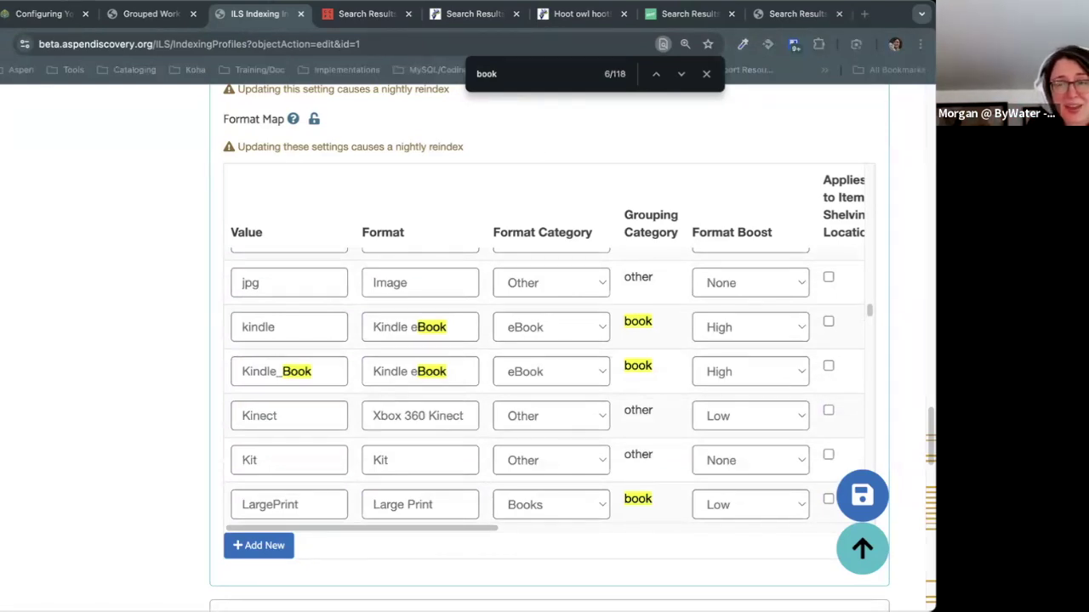
Step: In the CountyCat browser tab, load the nekls.aspendiscovery.org keyword search for "the hidden kingdom wings of fire" and view its results
left_click(471, 24)
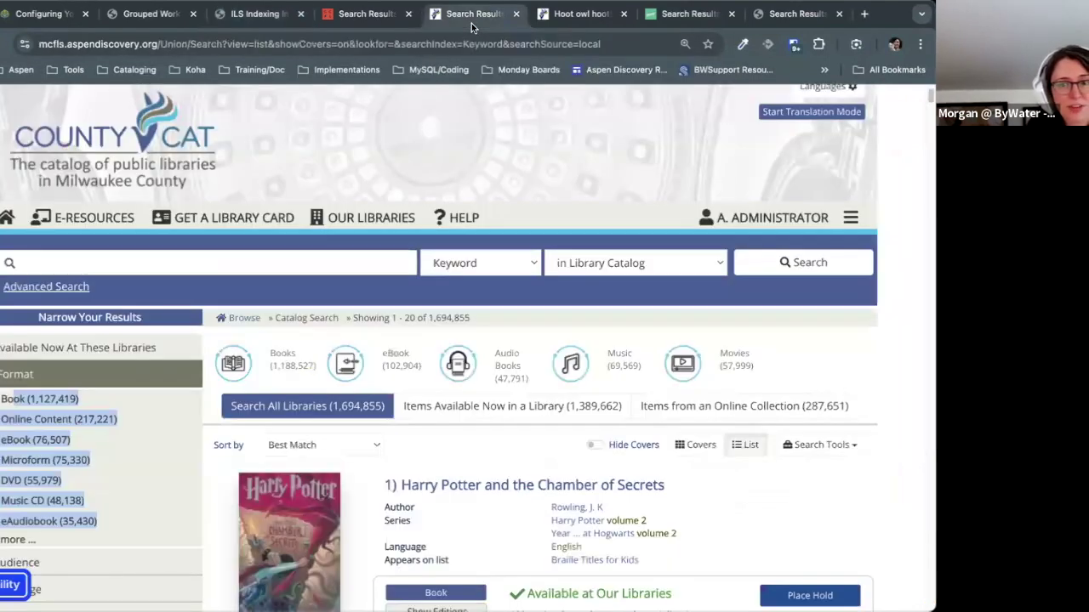
left_click(216, 259)
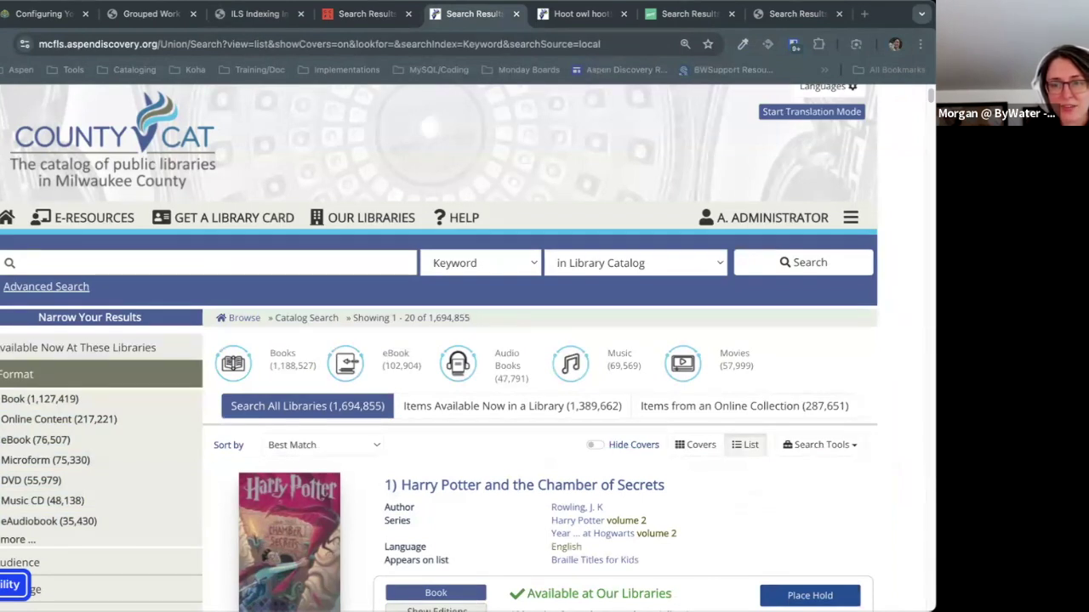
left_click(558, 51)
key("ctrl+v")
key("Return")
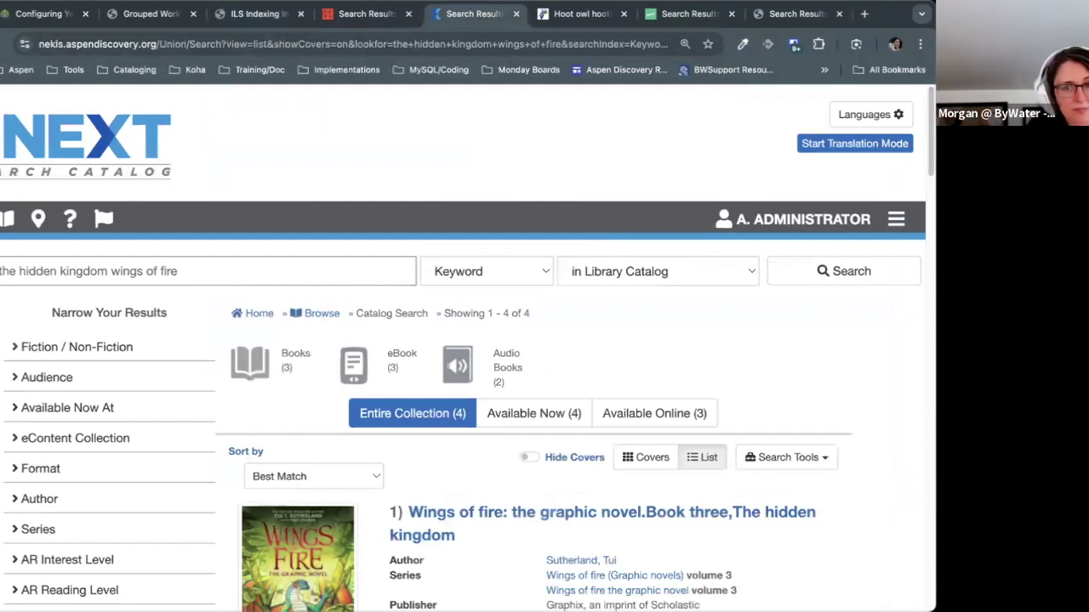
scroll(853, 357, "down", 2)
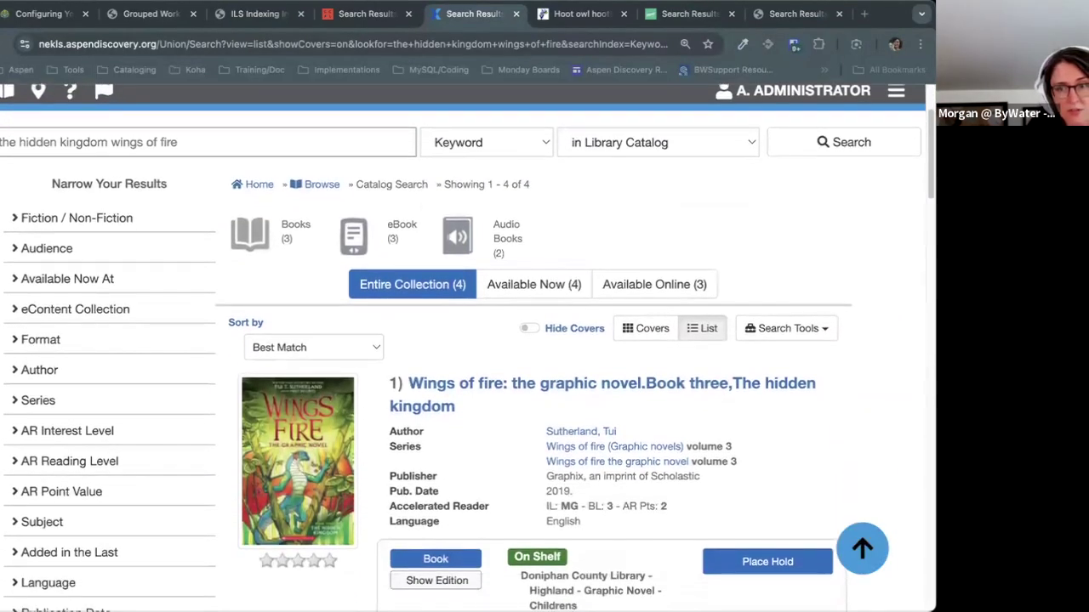
Step: Load the atchison.nextkansas.org catalog title search for "the lost heir" in the same browser tab
left_click(481, 45)
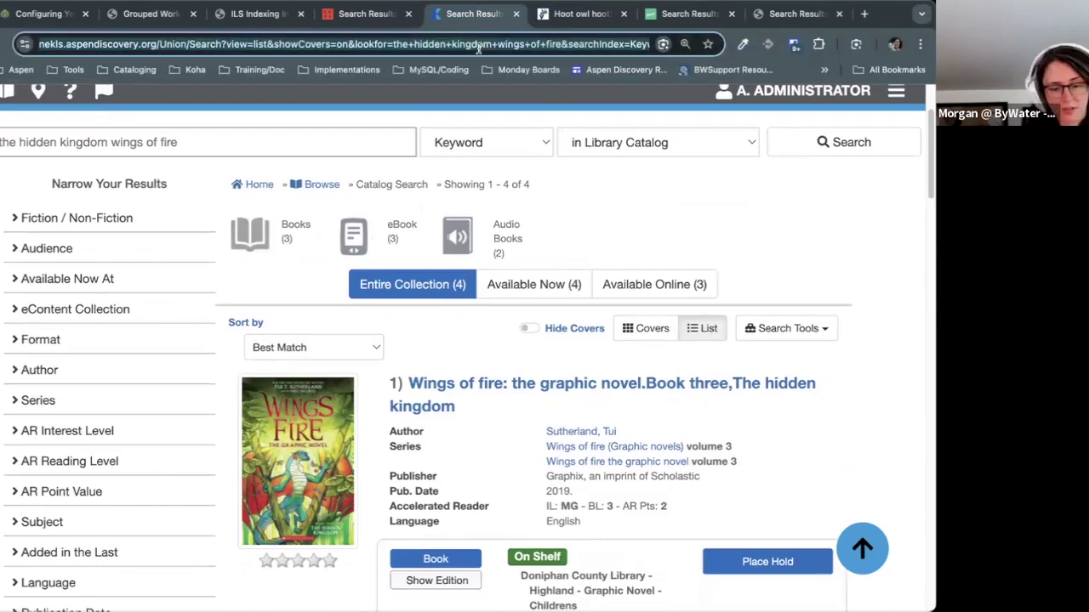
type("atchison.nextkansas.org/Union/Search?view=list&showCovers=on&lookfor=the+lost+heir&searchIndex=Title&searchSource=local")
key("Return")
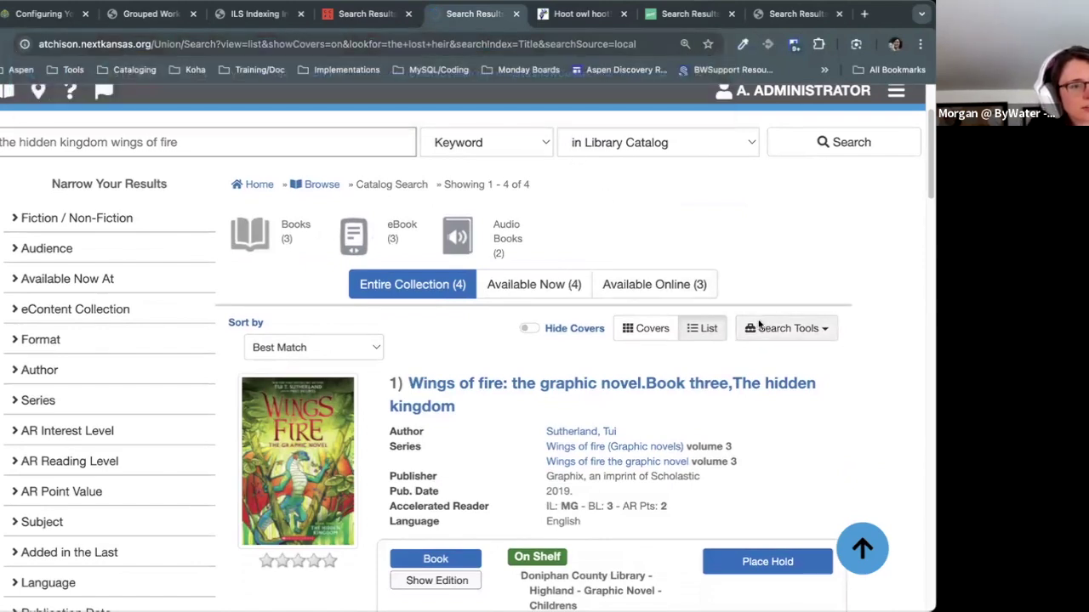
Step: Browse the "the lost heir" title search results down through result 5 to result 13, the Wings of Fire graphic novel
scroll(760, 324, "down", 1)
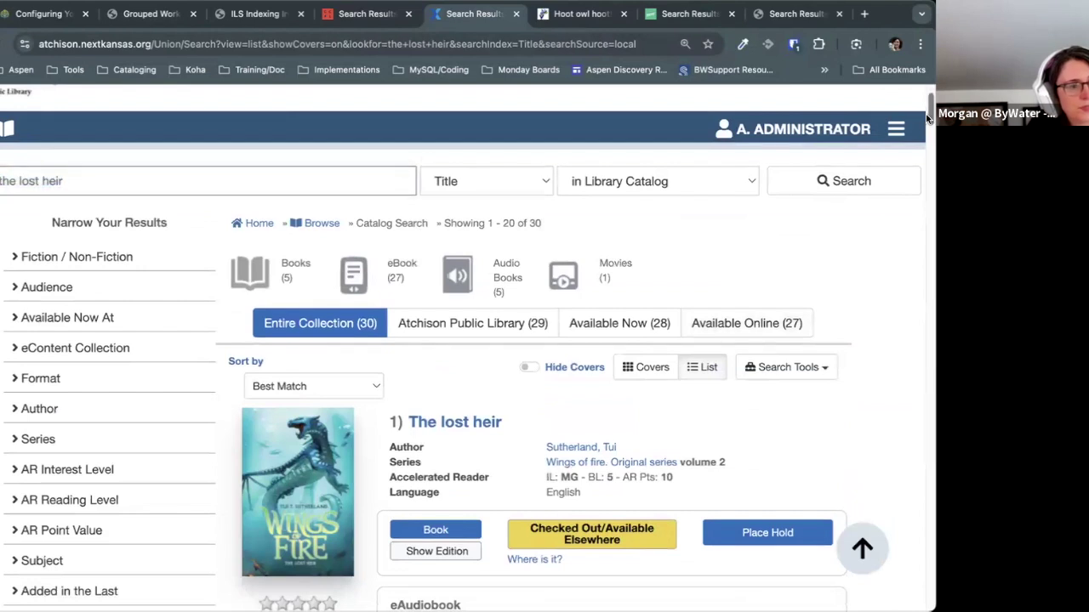
scroll(589, 167, "down", 4)
scroll(589, 167, "up", 1)
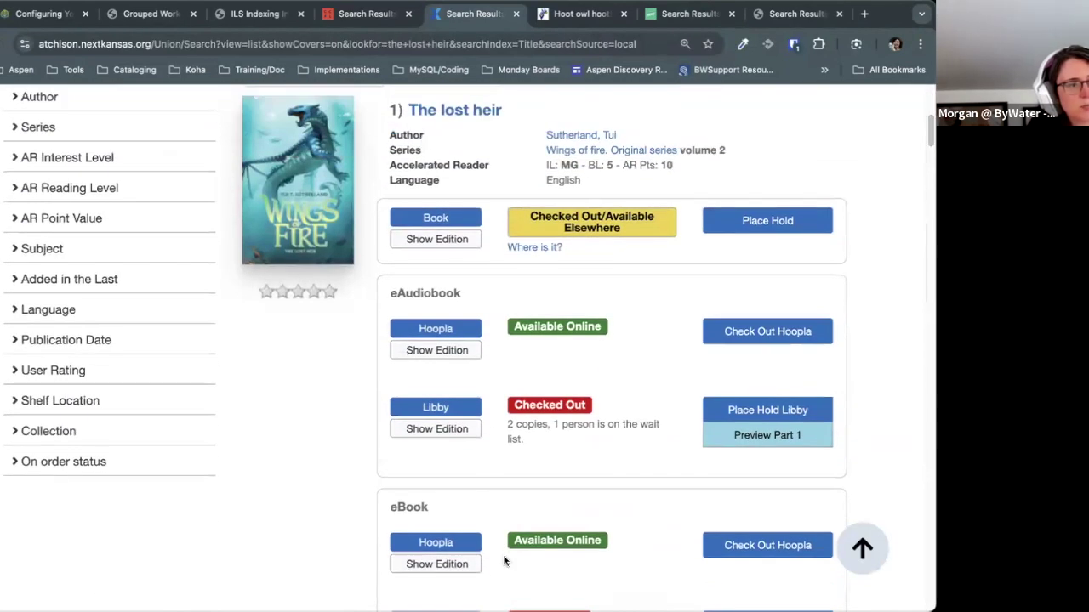
left_click_drag(927, 143, 928, 245)
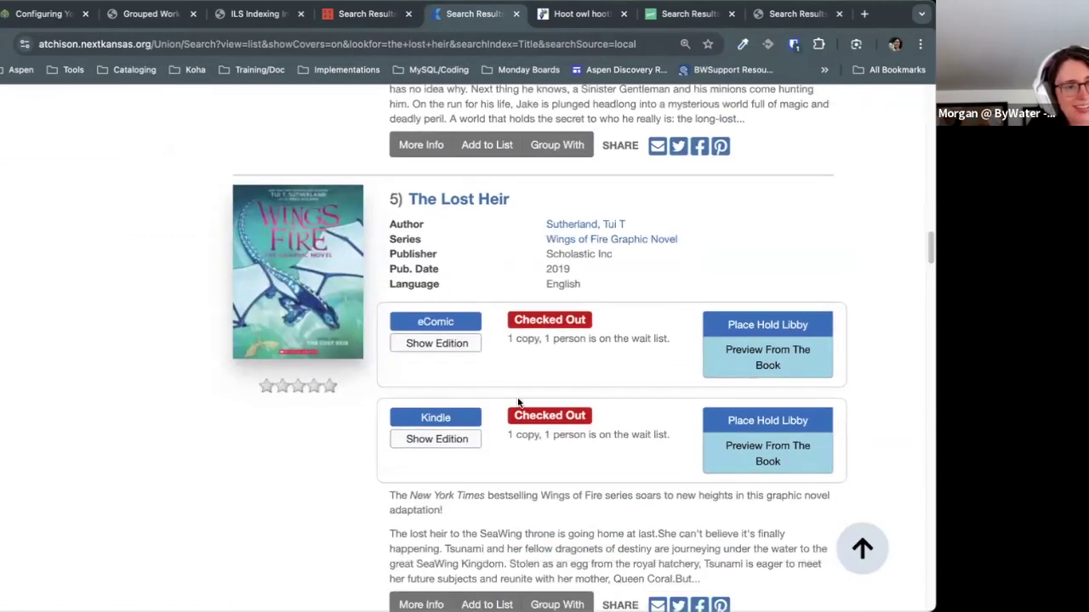
left_click_drag(927, 255, 926, 457)
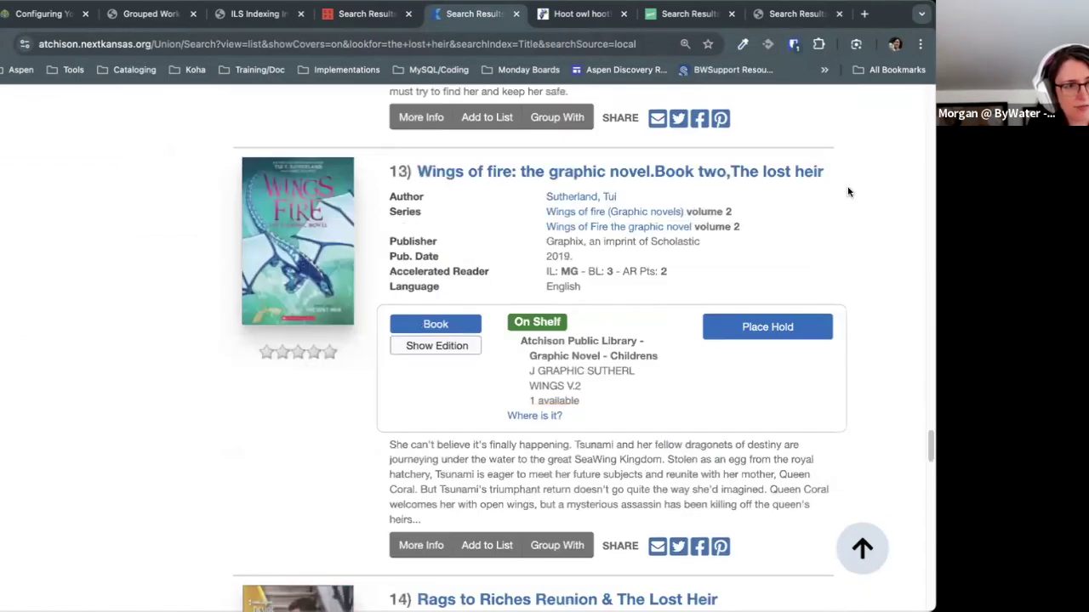
Step: Examine result 13, "Wings of fire: the graphic novel. Book two, The lost heir", highlighting its title, shelf location and call number
left_click_drag(827, 171, 415, 173)
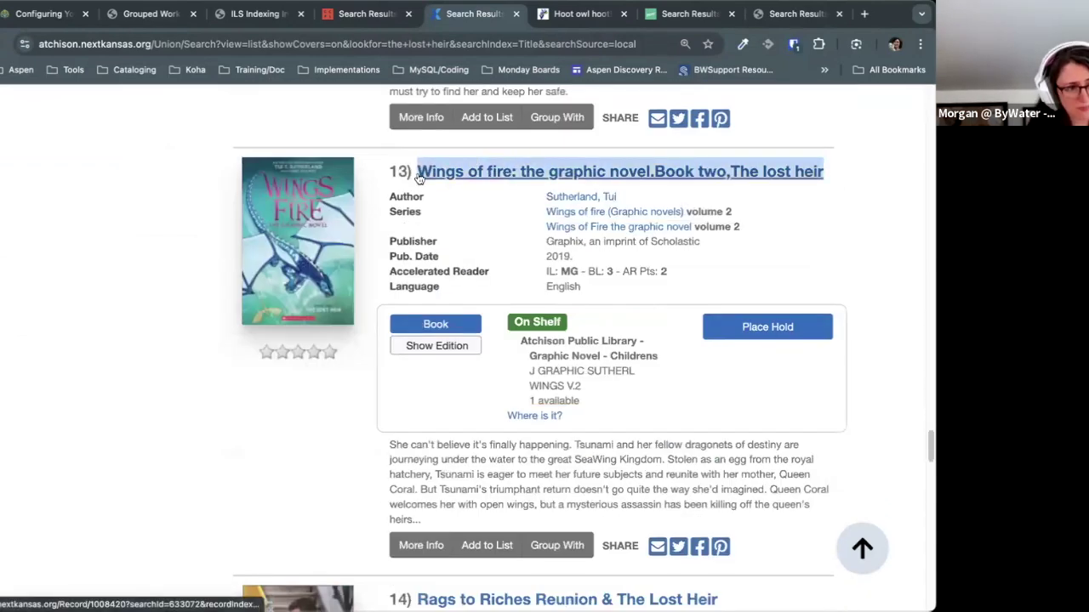
left_click(755, 199)
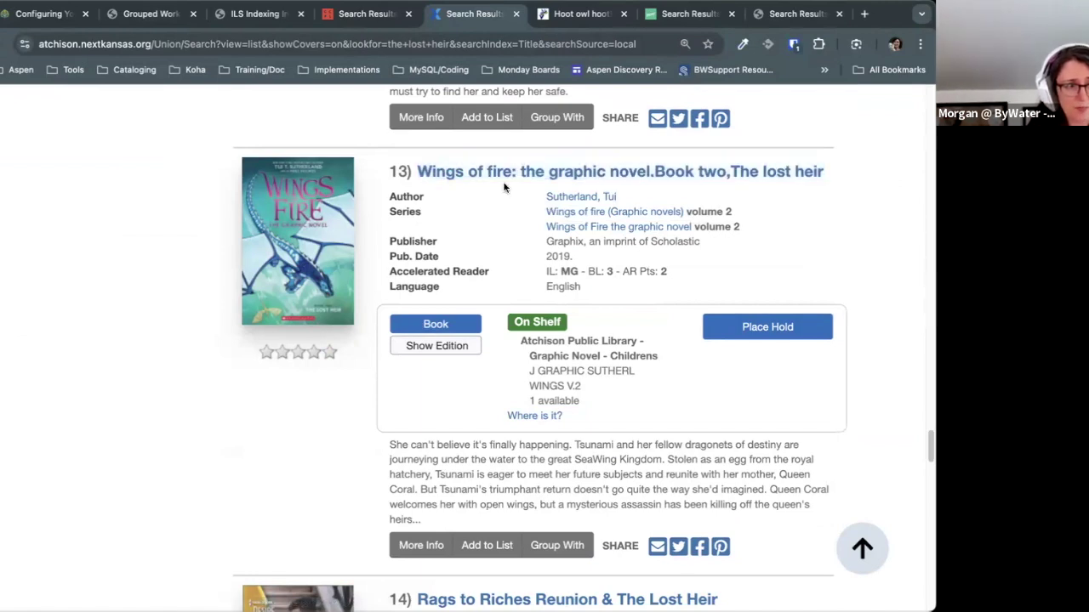
left_click_drag(846, 175, 415, 173)
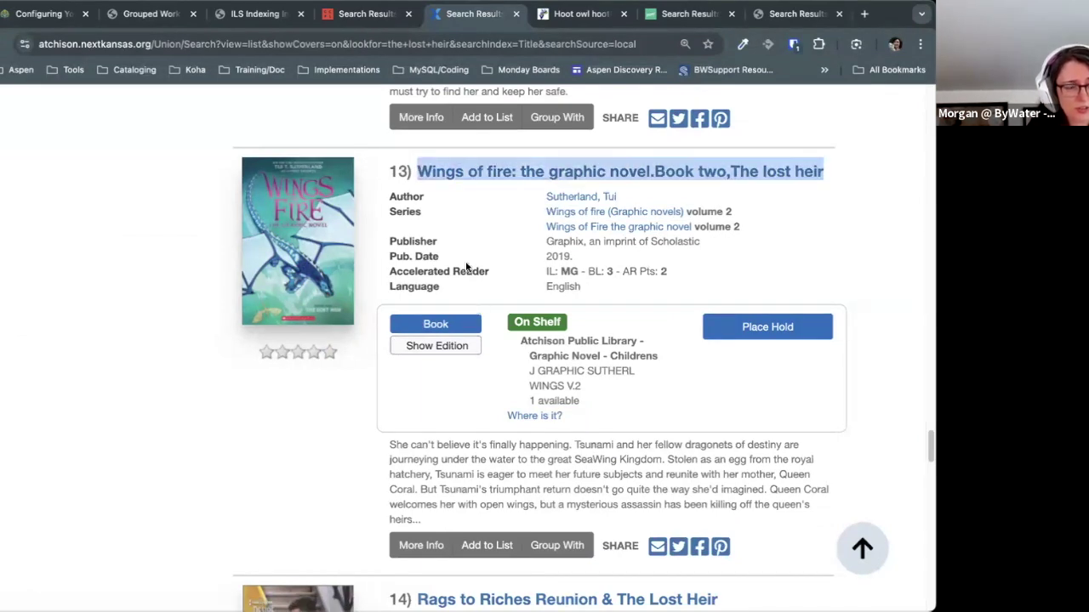
left_click_drag(645, 389, 520, 356)
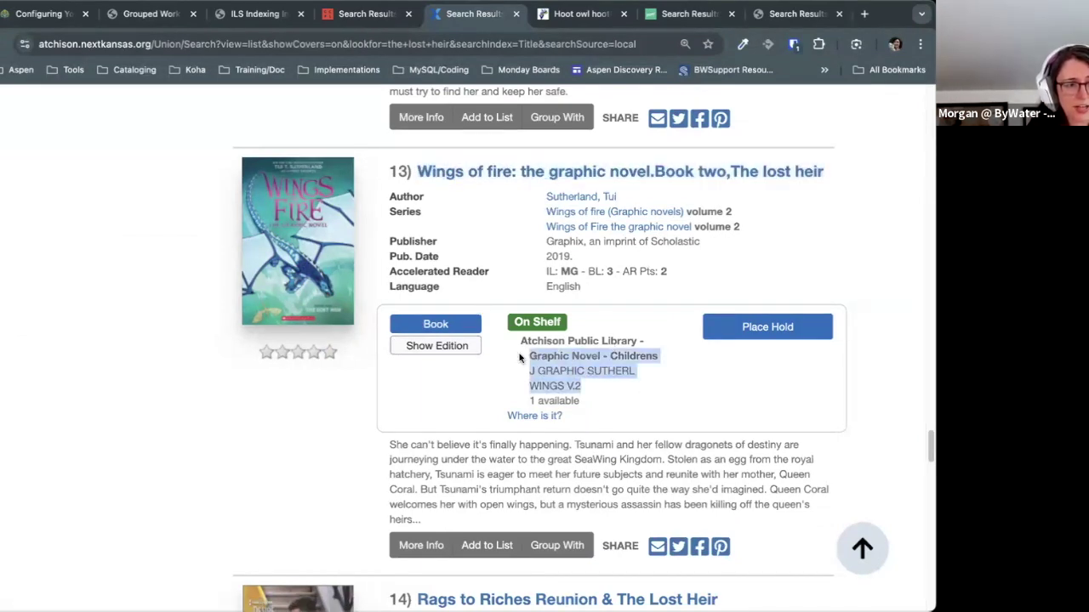
left_click(723, 276)
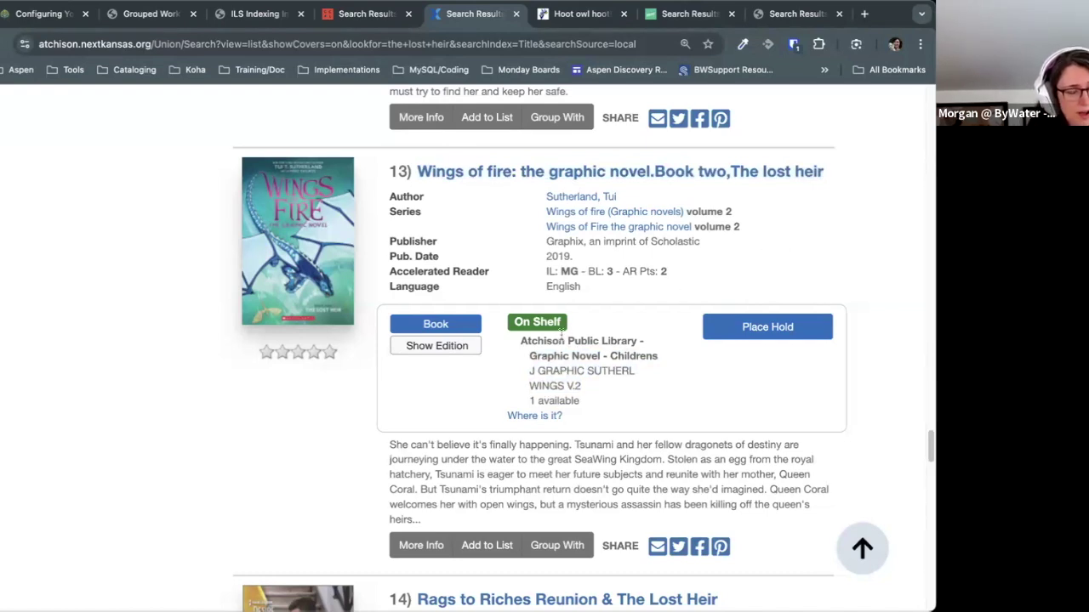
scroll(869, 332, "up", 1)
scroll(872, 318, "up", 1)
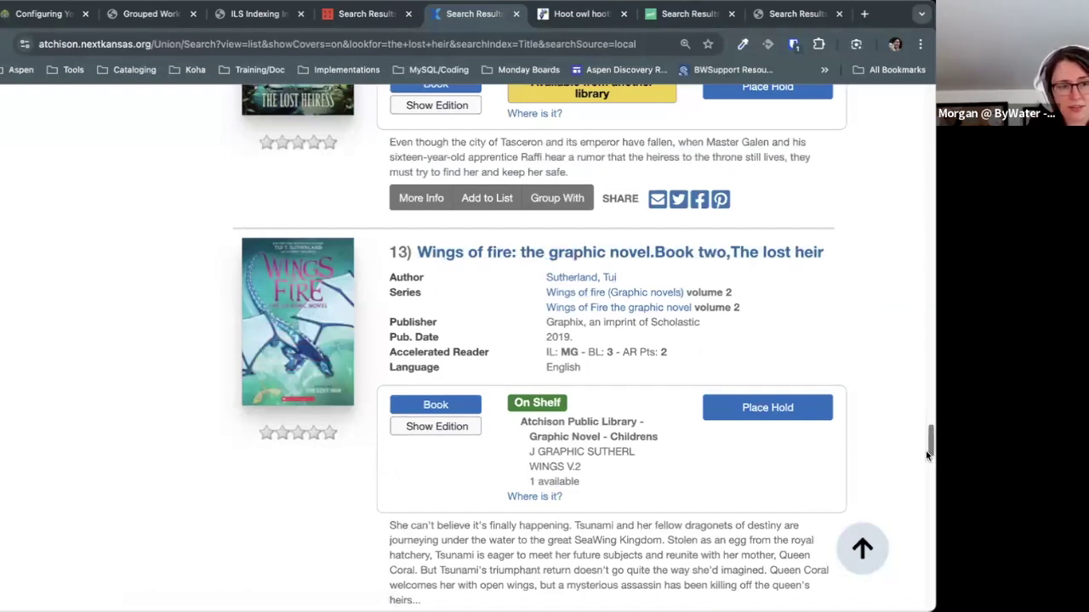
scroll(929, 449, "down", 1)
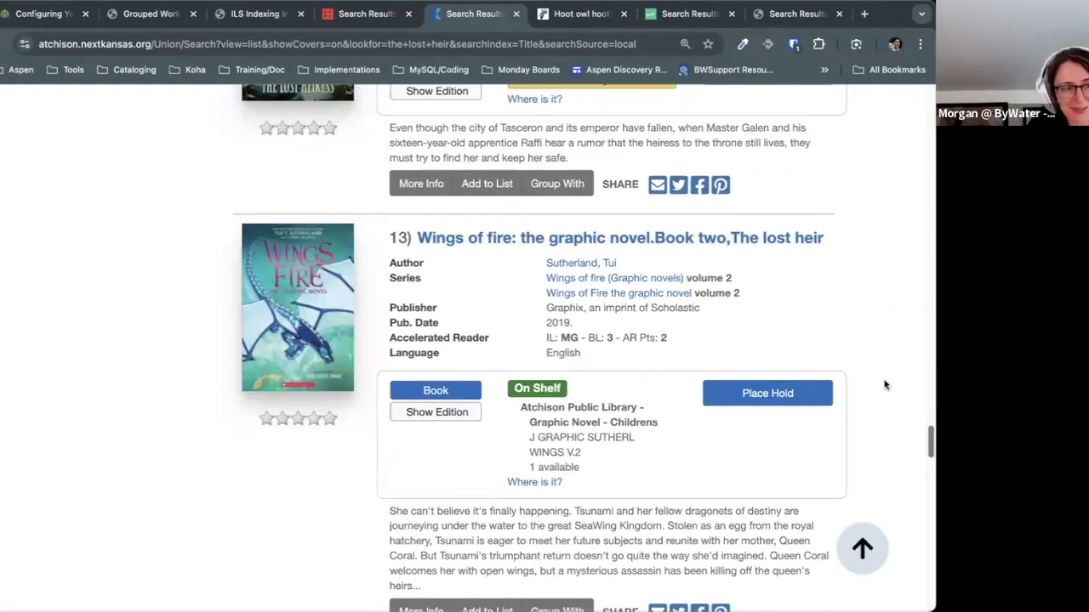
scroll(911, 447, "down", 2)
scroll(927, 446, "up", 1)
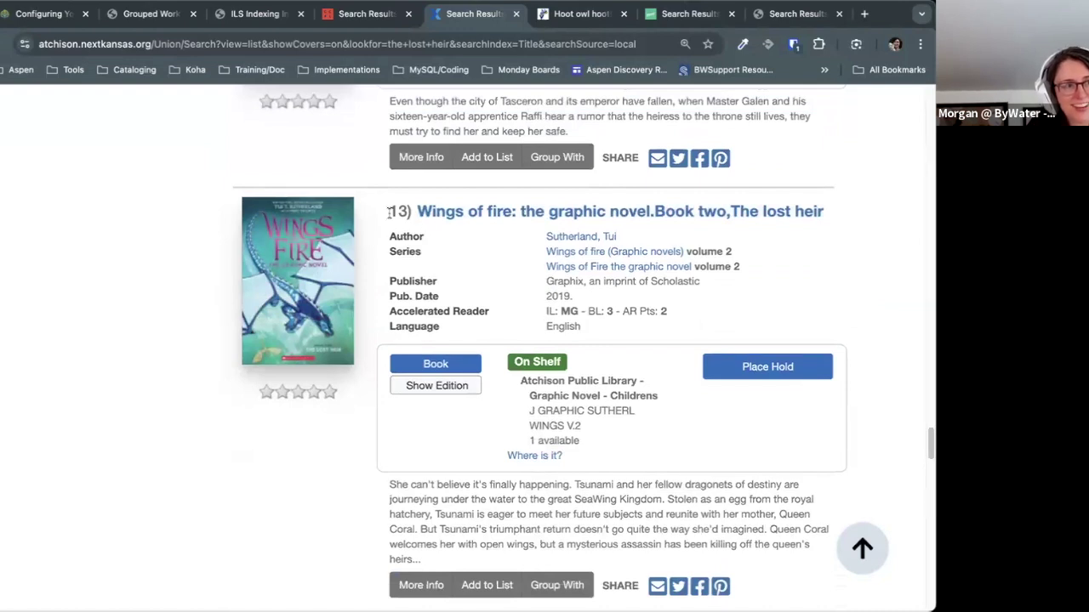
left_click_drag(387, 211, 823, 204)
left_click(927, 436)
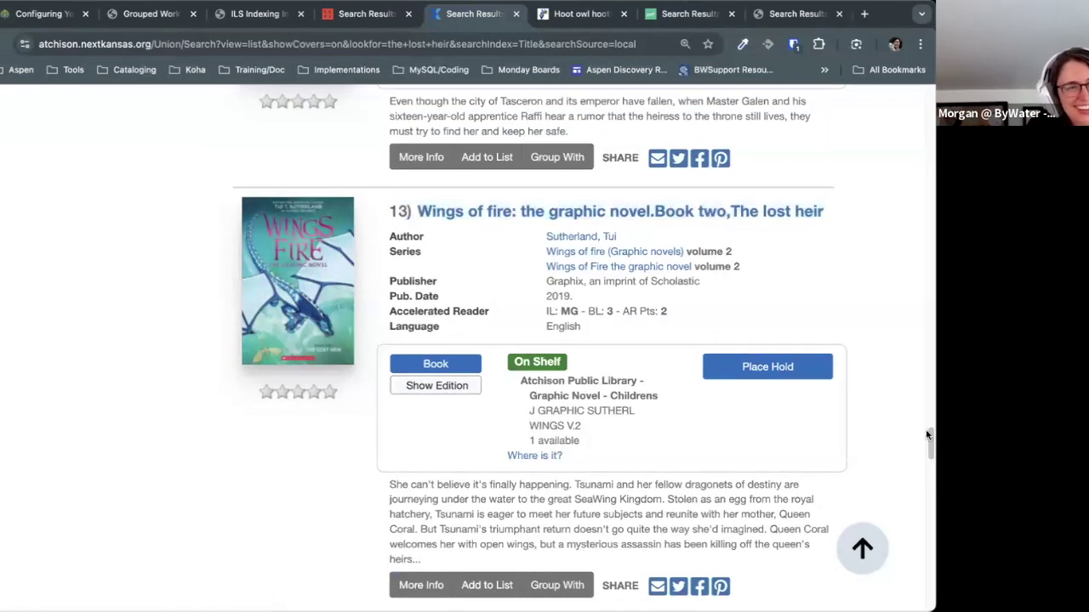
Step: Open the grouped work page of result 5, "The Lost Heir" graphic novel, and return to the search results to examine its entry
scroll(927, 454, "up", 20)
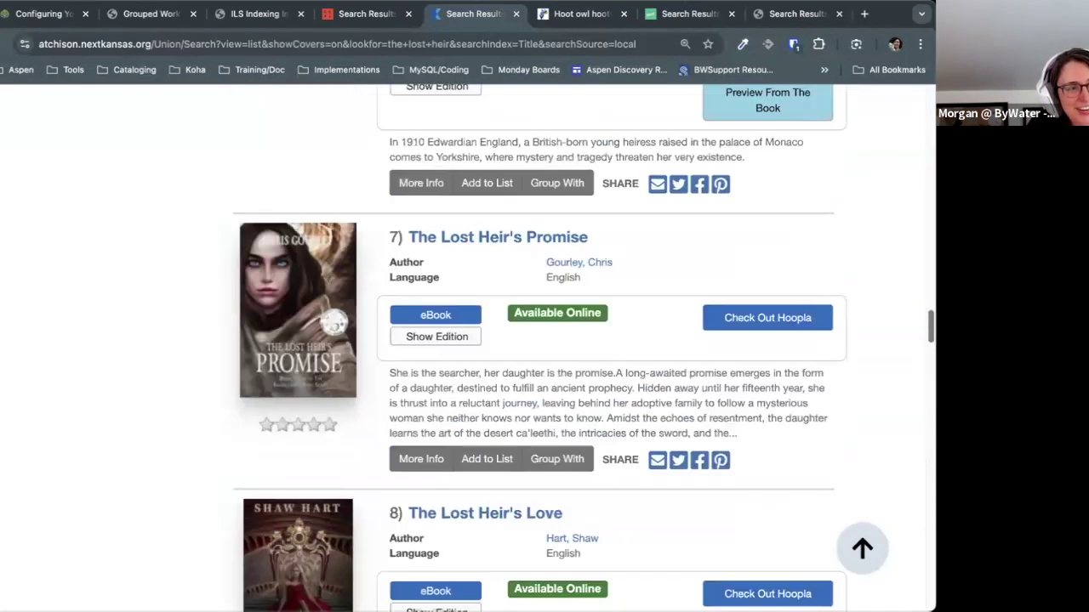
left_click(499, 296)
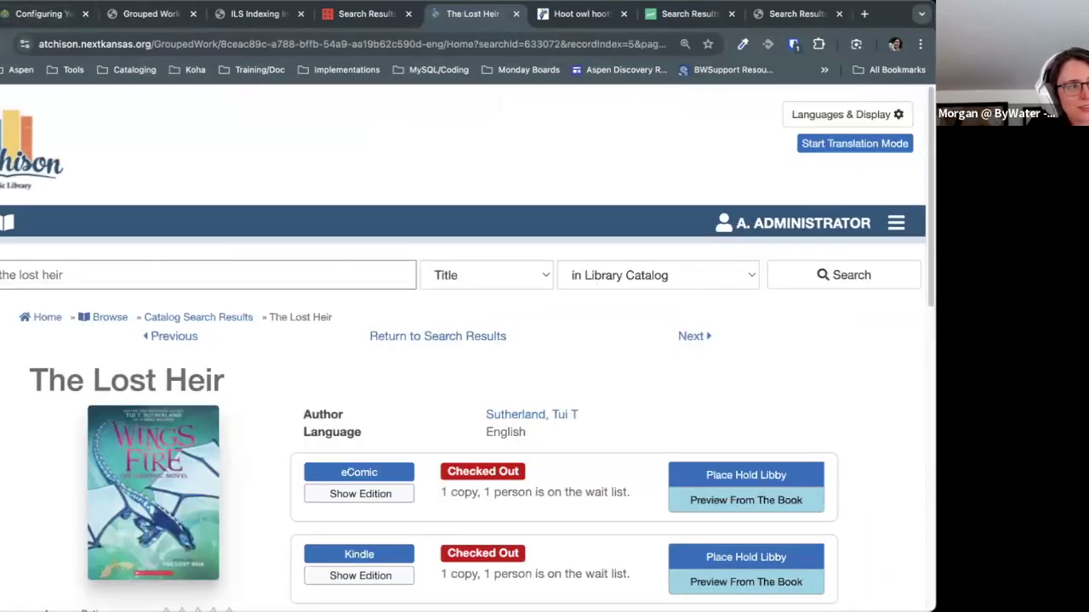
left_click(410, 334)
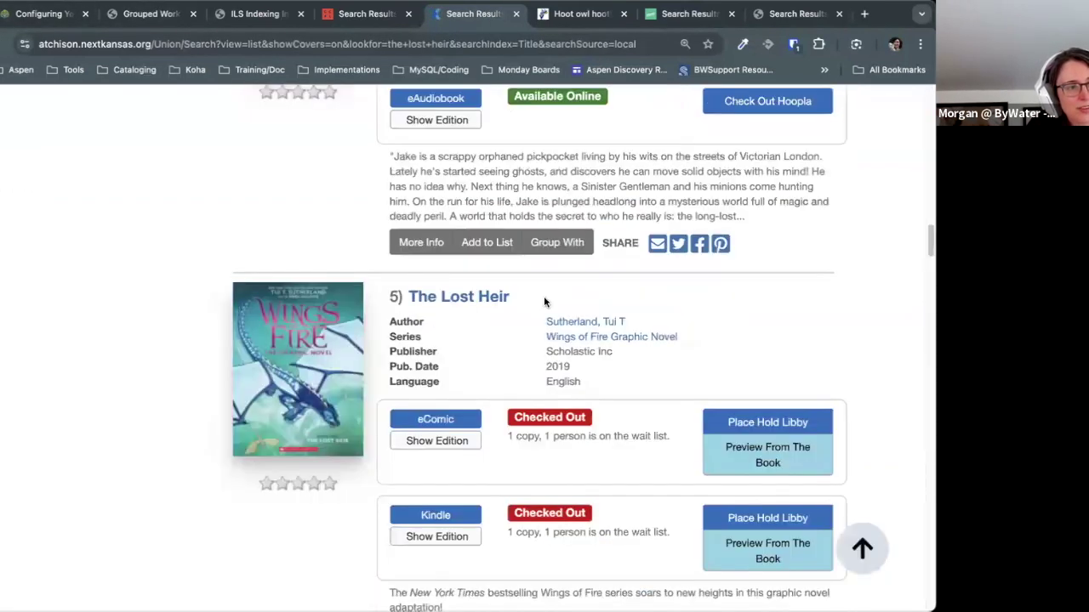
triple_click(407, 293)
left_click(928, 243)
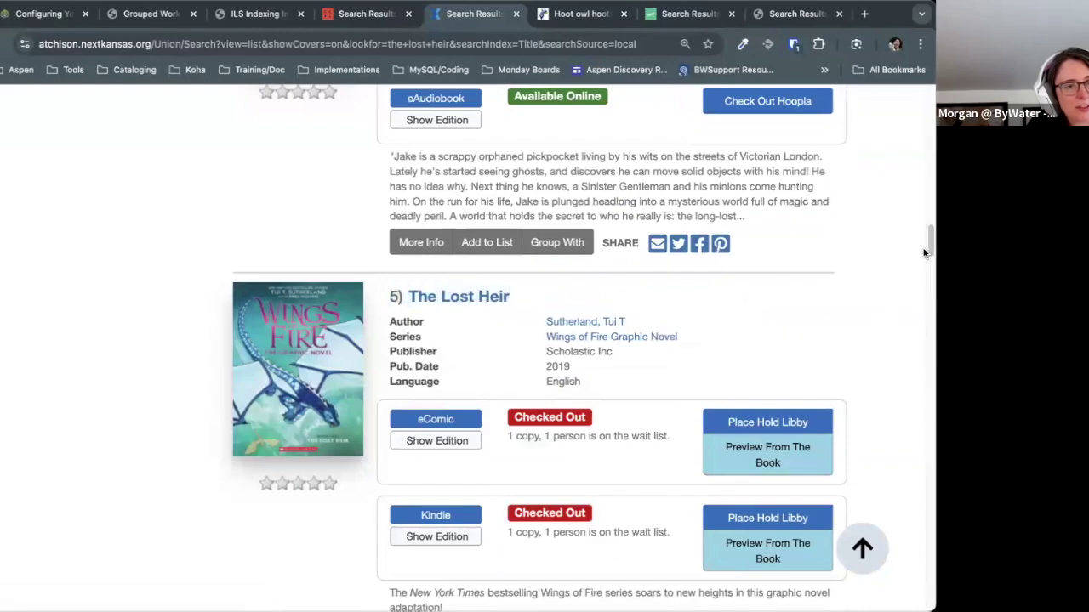
Step: Group result 13, the Book two graphic novel, with result 5, the "lost heir" work, as its primary work
left_click_drag(928, 243, 930, 434)
scroll(930, 433, "down", 2)
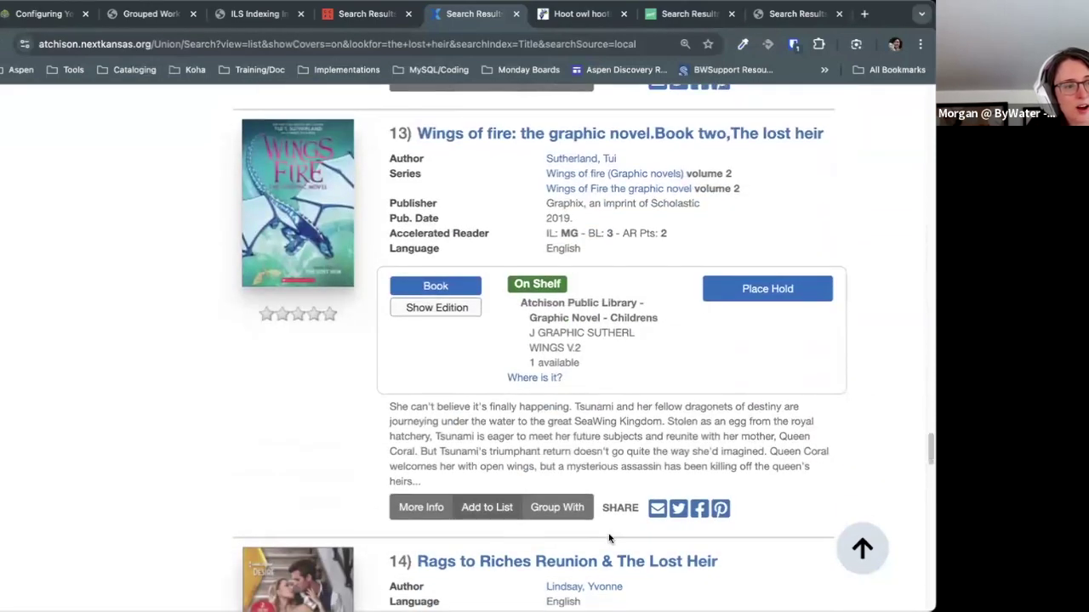
left_click(567, 508)
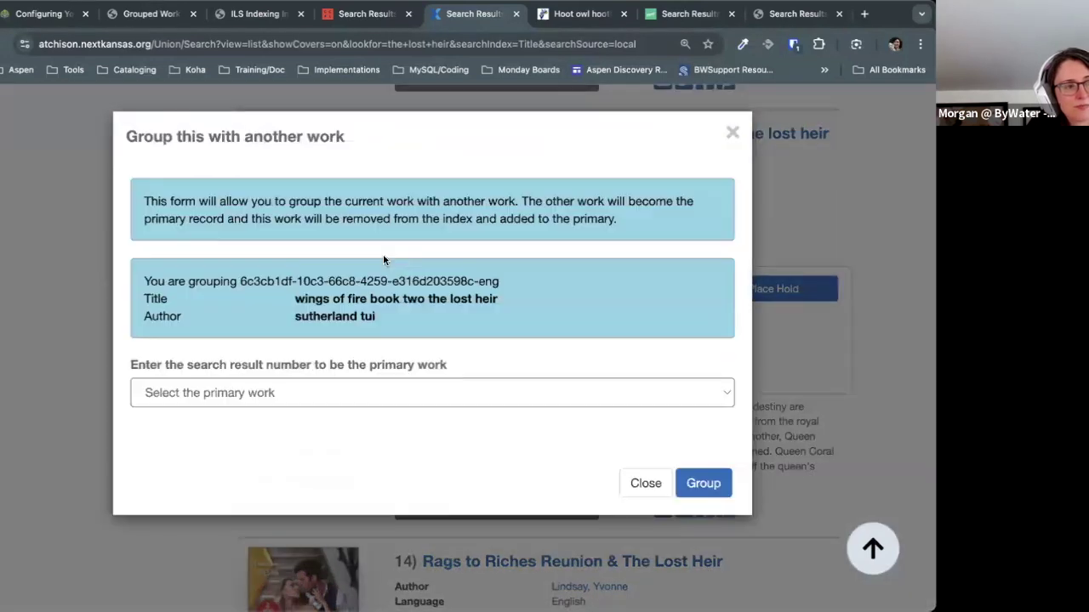
left_click(224, 407)
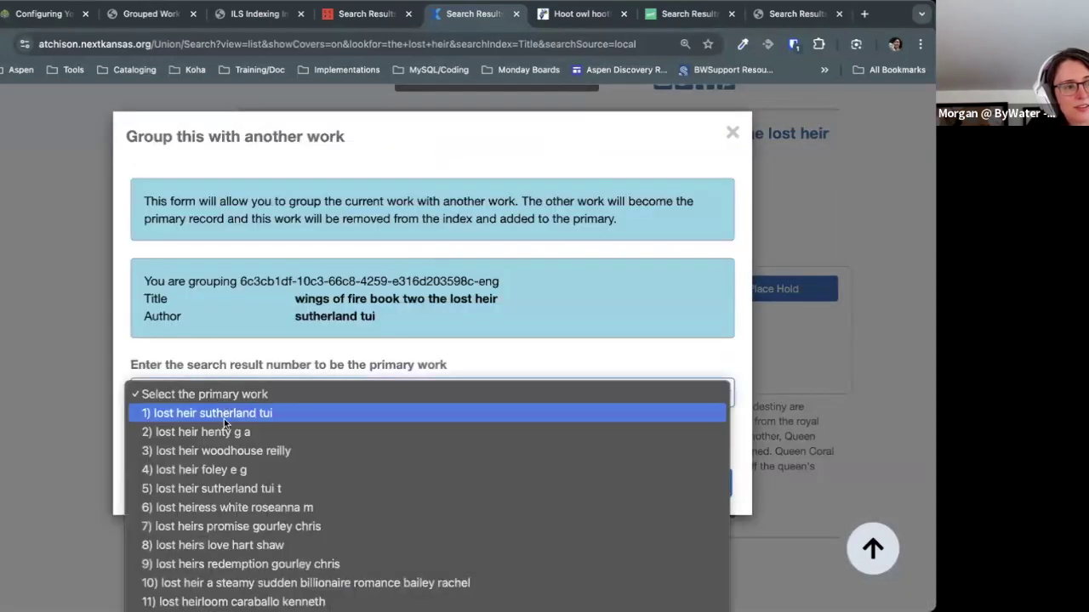
left_click(215, 489)
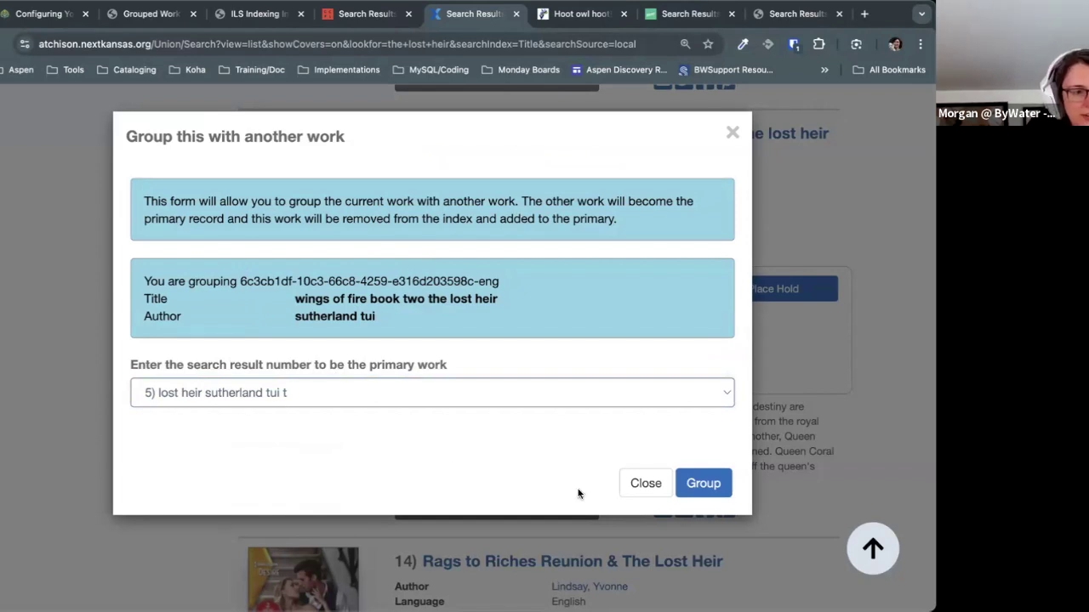
left_click(706, 487)
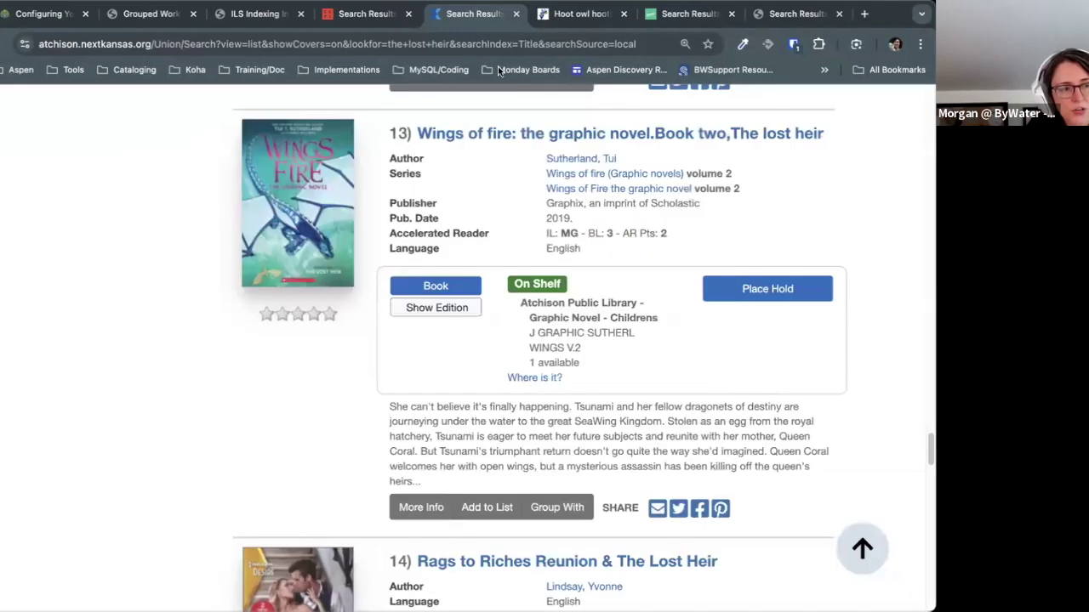
Step: Open Aspen Administration in a new browser tab, search its settings for Manual Grouping Authorities and open that list
scroll(854, 357, "up", 2)
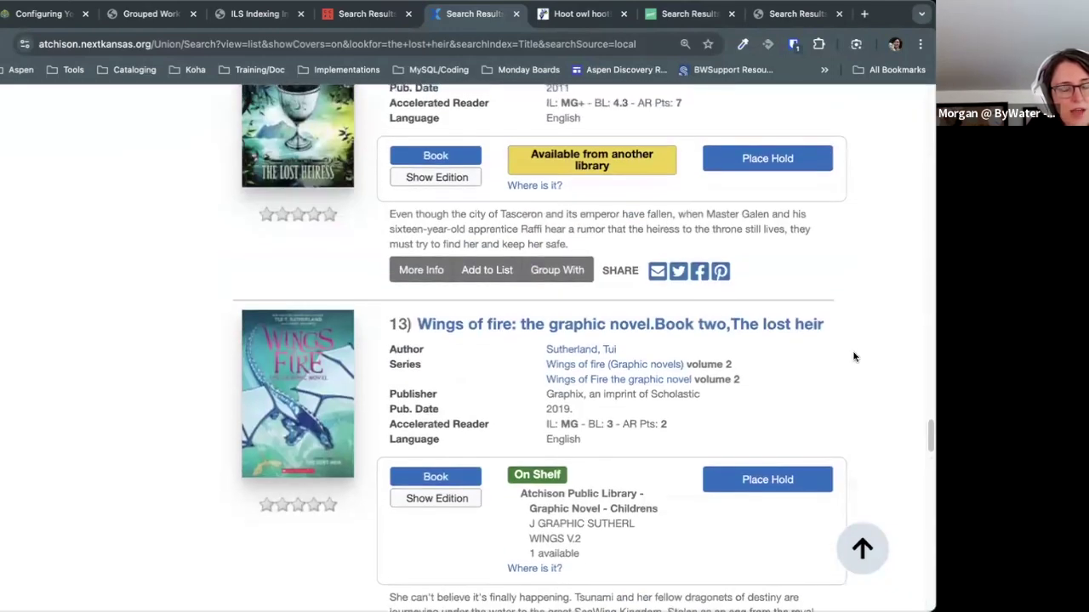
left_click_drag(929, 431, 927, 94)
left_click(896, 222)
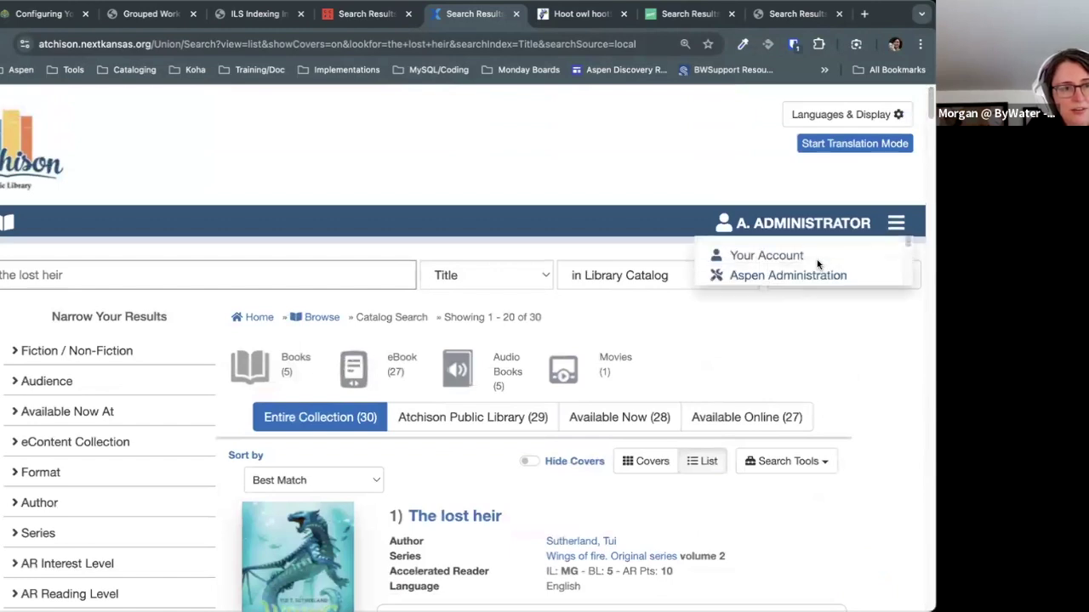
left_click(787, 275, "super")
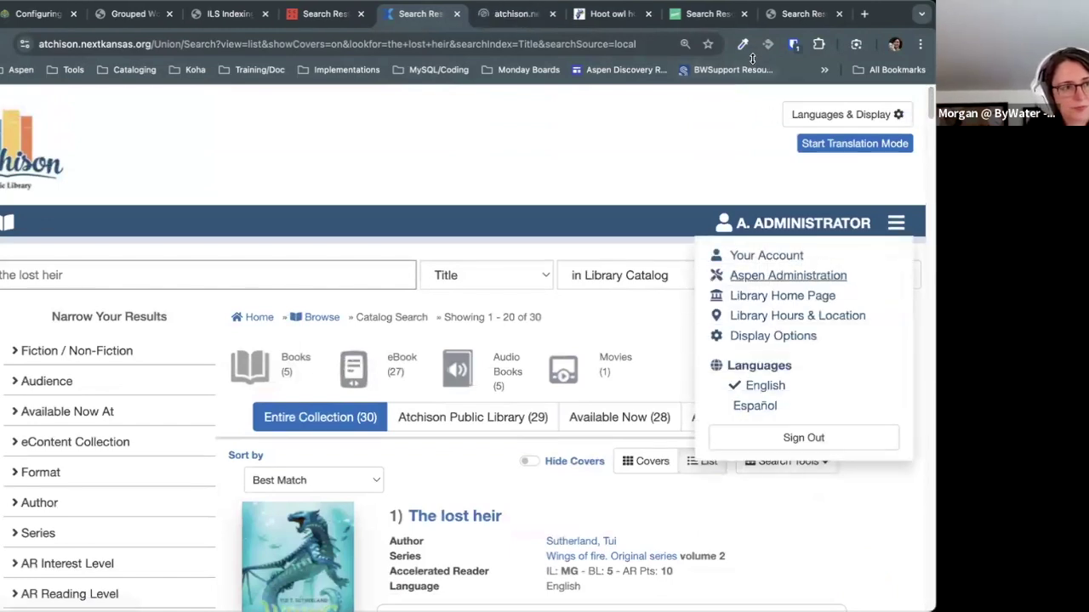
left_click(515, 14)
scroll(212, 340, "down", 2)
left_click(170, 323)
type("s")
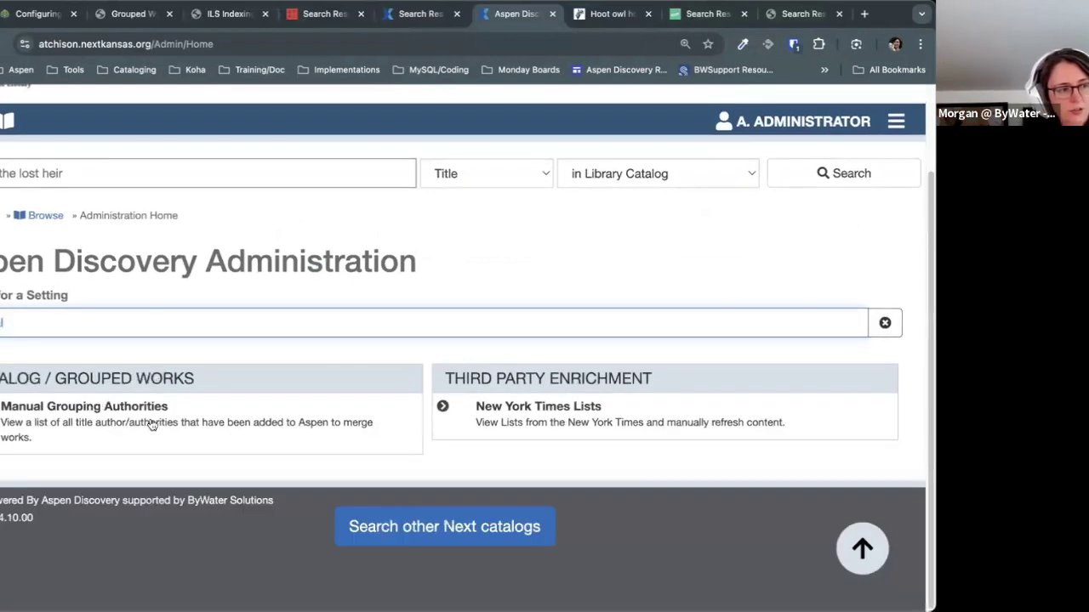
scroll(539, 241, "down", 5)
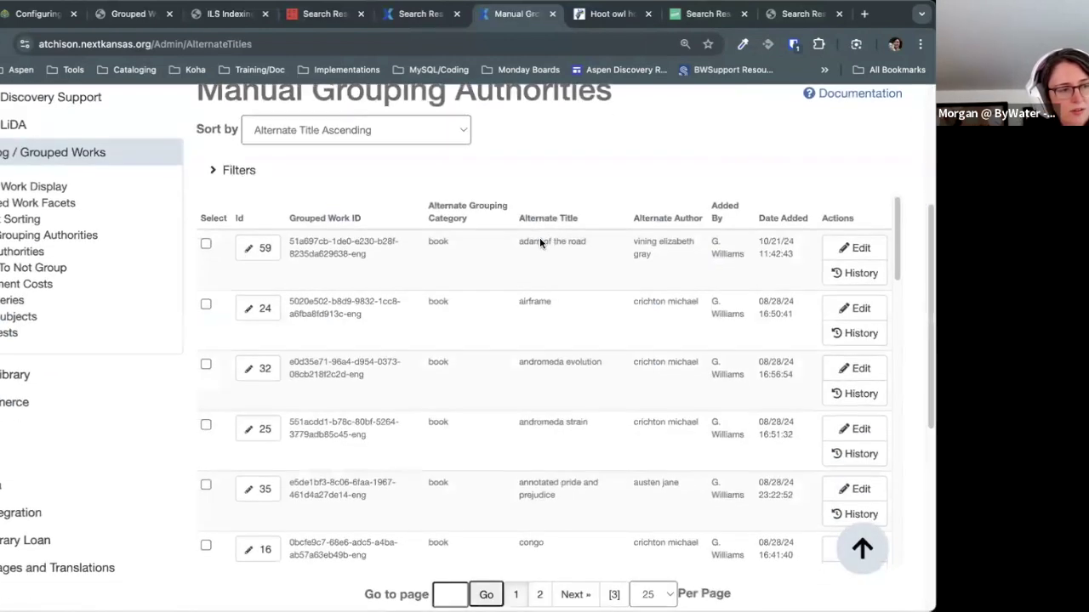
Step: Sort the Manual Grouping Authorities list by Id Descending
scroll(267, 208, "up", 2)
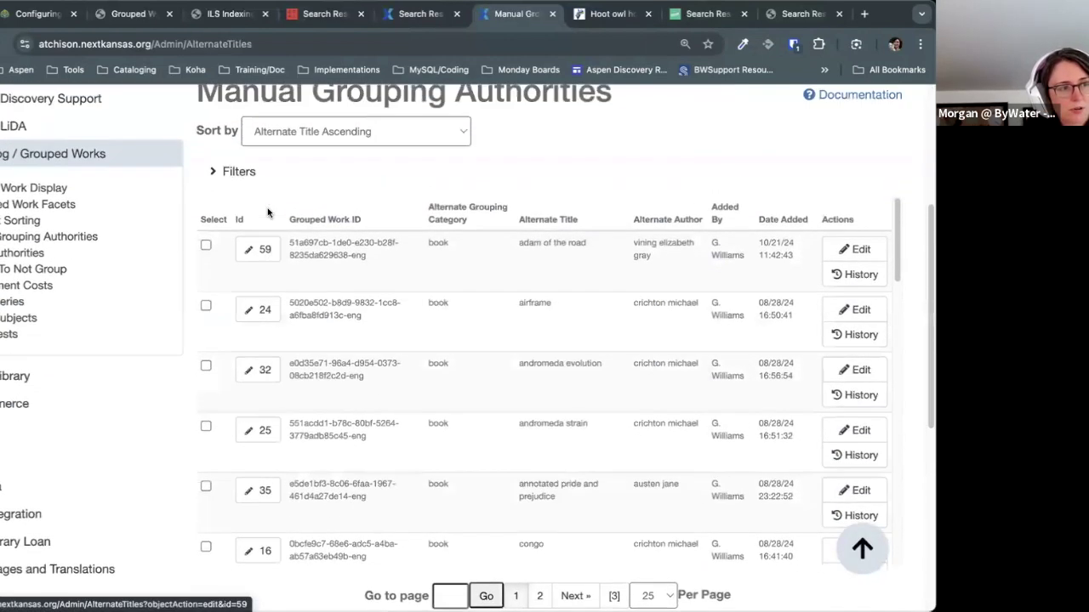
left_click(283, 158)
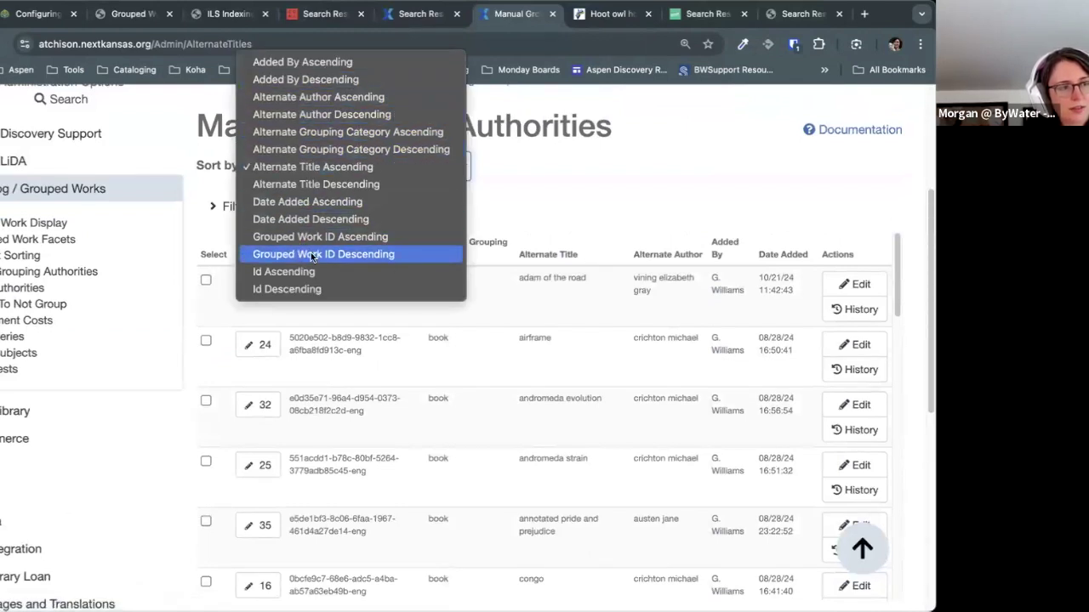
left_click(294, 288)
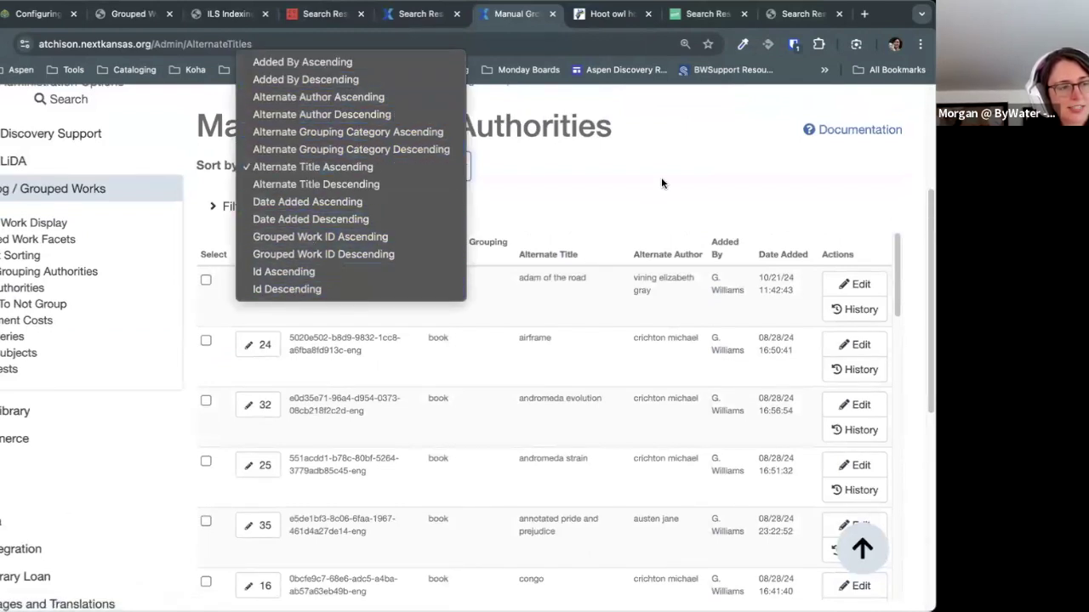
Step: Examine the "lost heir" entry in the Manual Grouping Authorities list, highlighting its grouped work ID and its comic grouping category
scroll(663, 182, "down", 5)
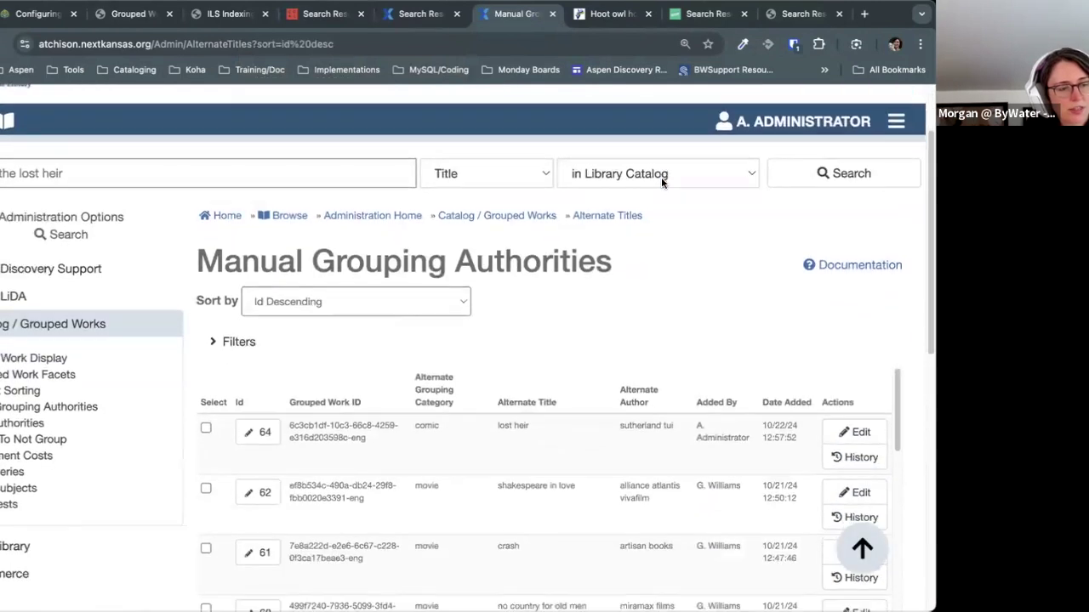
left_click_drag(802, 184, 290, 169)
left_click(420, 198)
left_click_drag(445, 178, 289, 182)
scroll(515, 320, "up", 2)
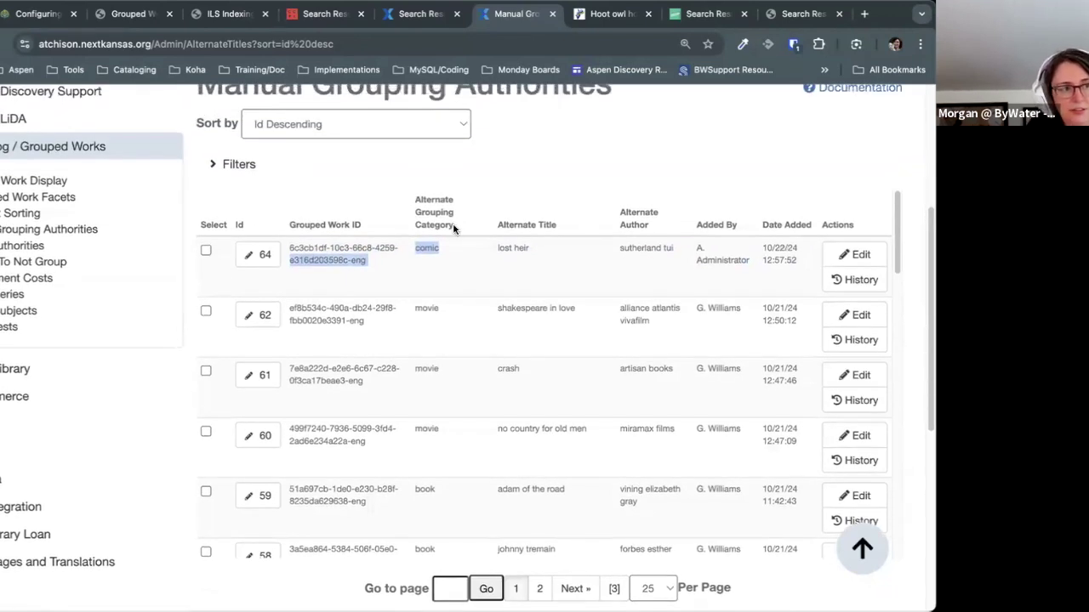
Step: Return to the "the lost heir" search results tab, close the open account menu and view result 5's entry
left_click(420, 15)
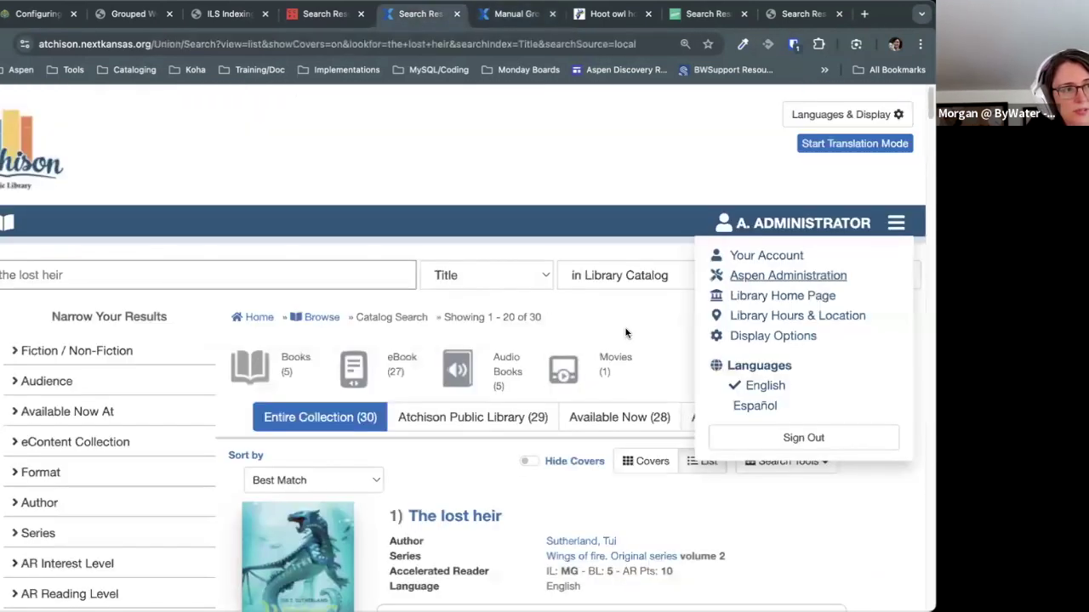
left_click(716, 263)
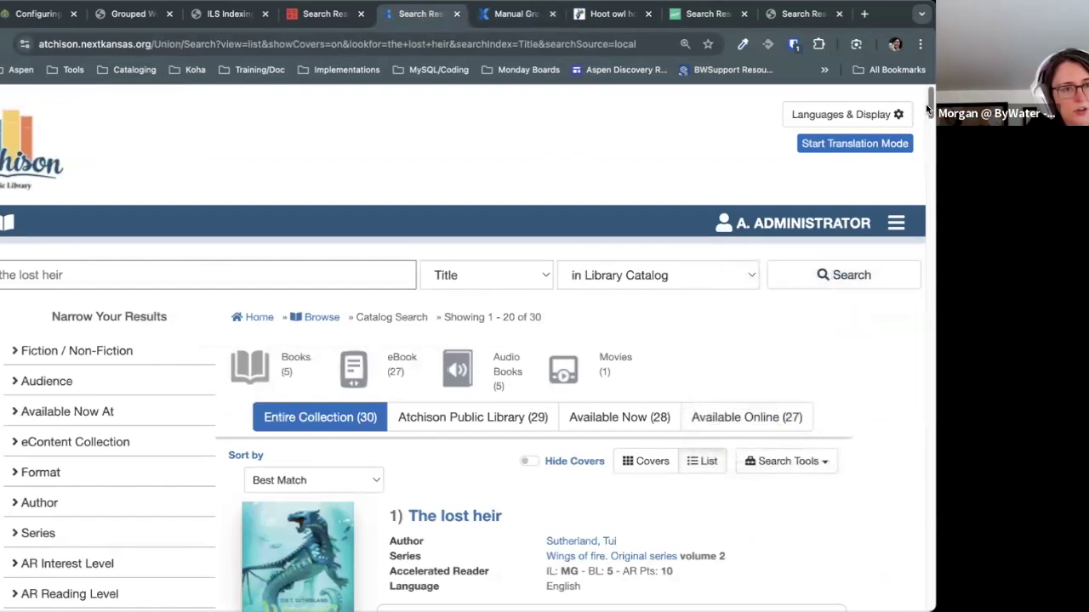
left_click_drag(929, 113, 930, 246)
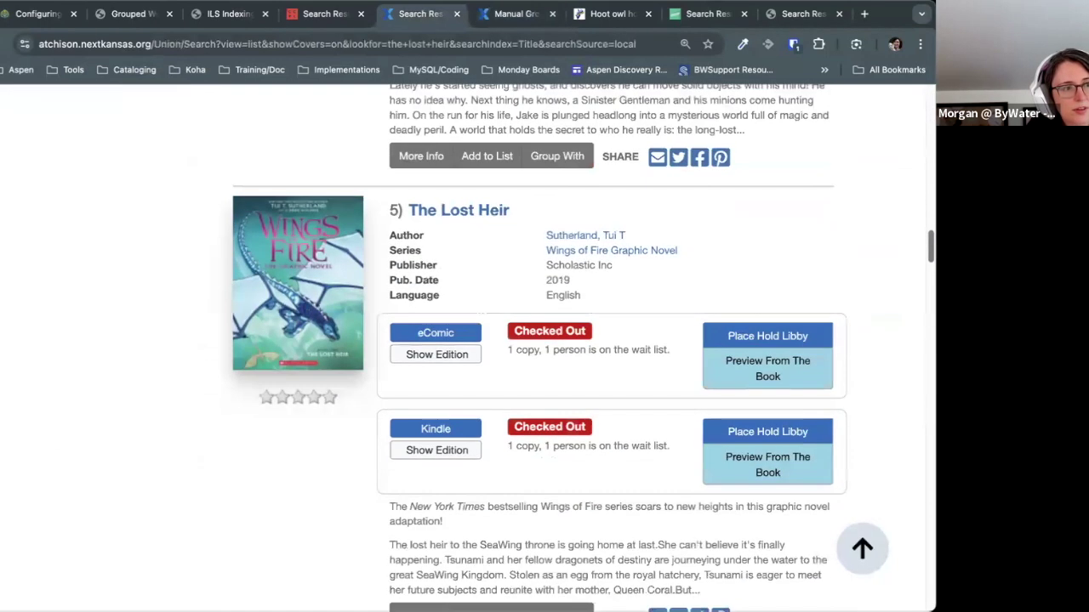
Step: Return to the Manual Grouping Authorities list and open the "lost heir" entry for editing
scroll(930, 247, "up", 20)
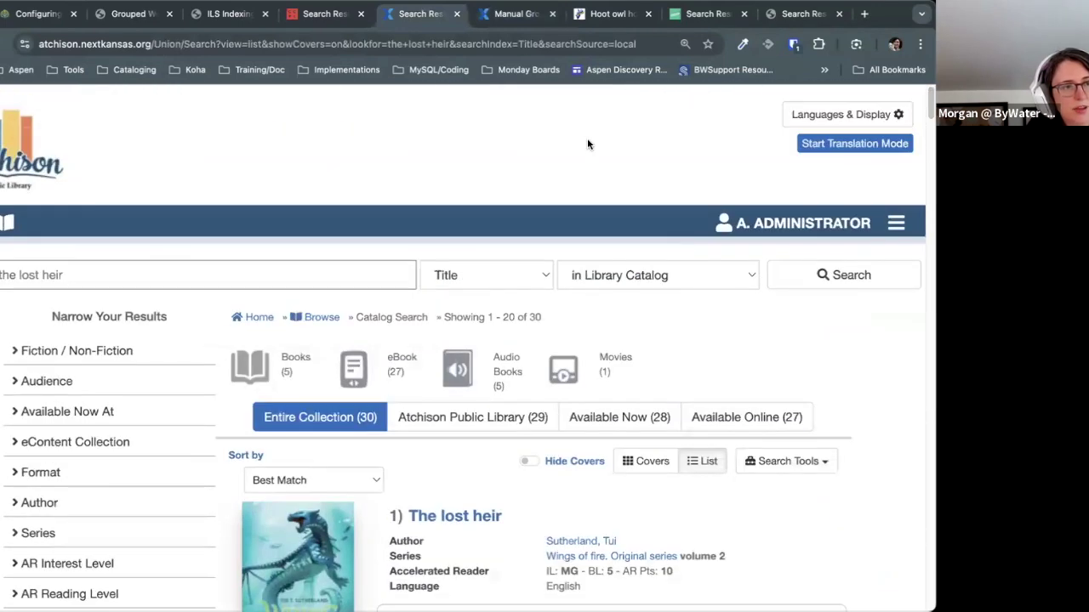
left_click(504, 16)
left_click(346, 272)
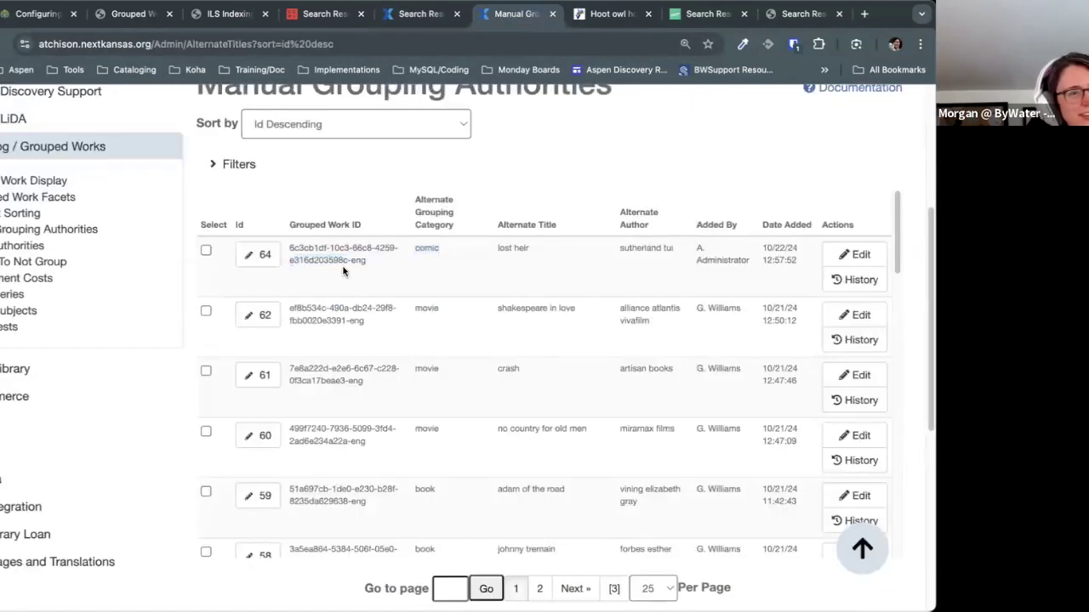
left_click_drag(802, 265, 335, 251)
left_click(854, 254)
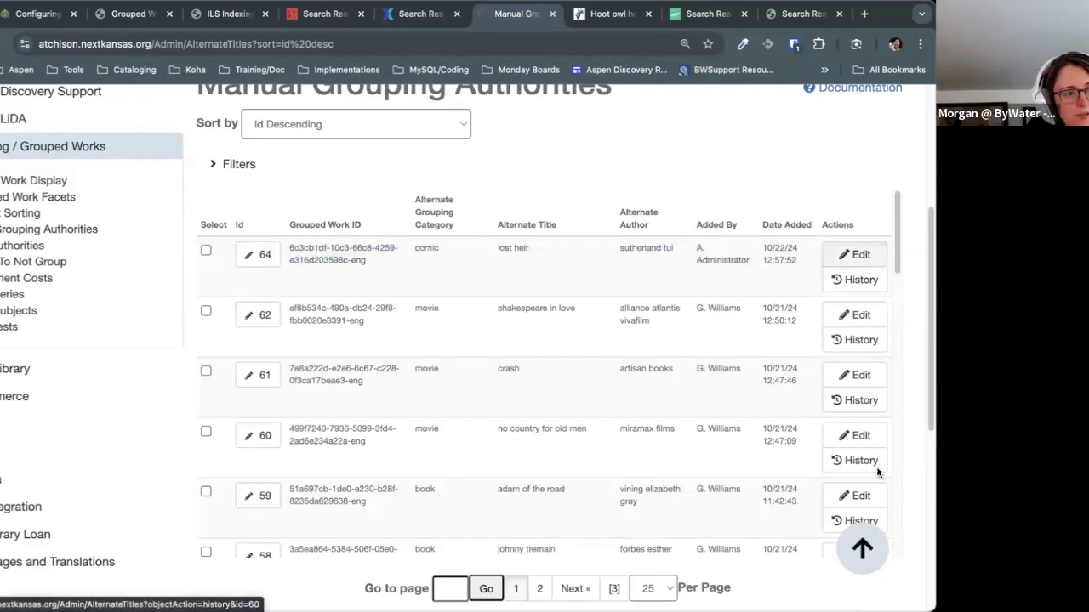
scroll(755, 412, "down", 2)
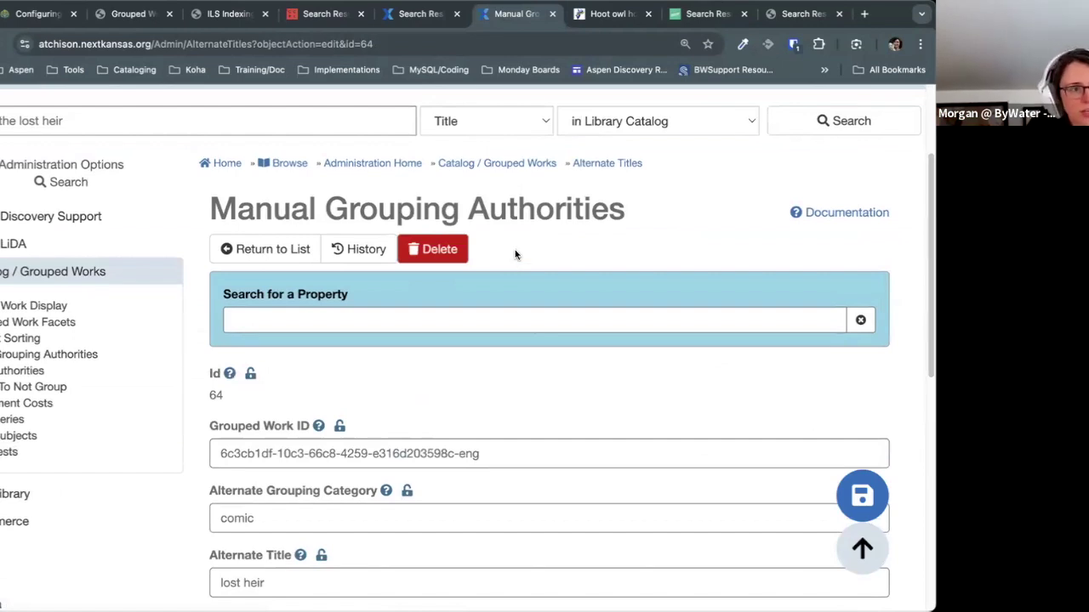
Step: Go back to the "the lost heir" search results and open result 5, The Lost Heir, in a new tab
left_click(433, 15)
scroll(597, 343, "down", 3)
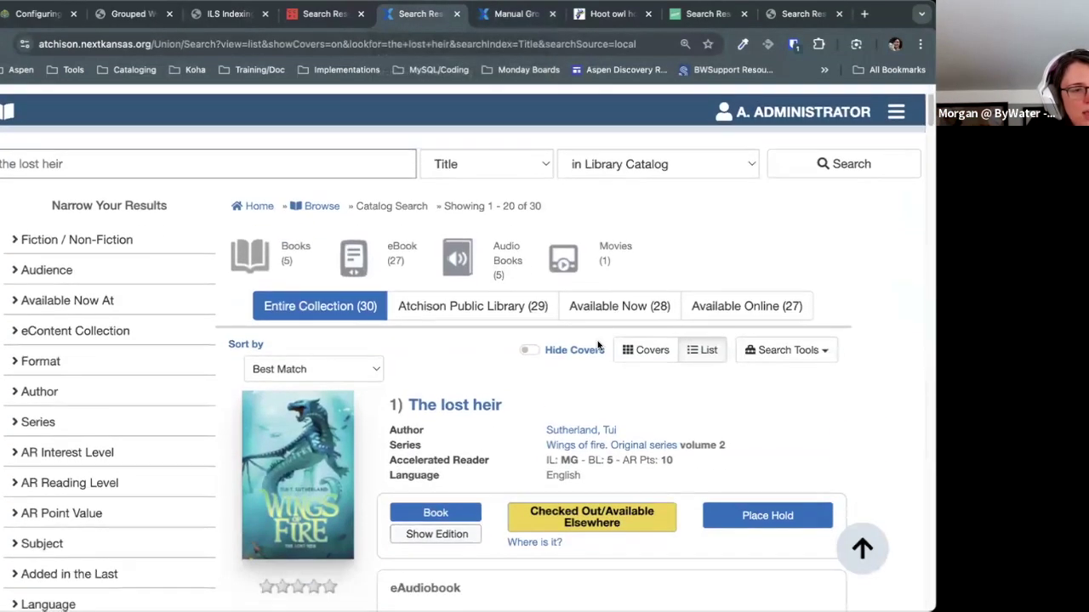
scroll(597, 344, "down", 4)
left_click_drag(930, 127, 930, 249)
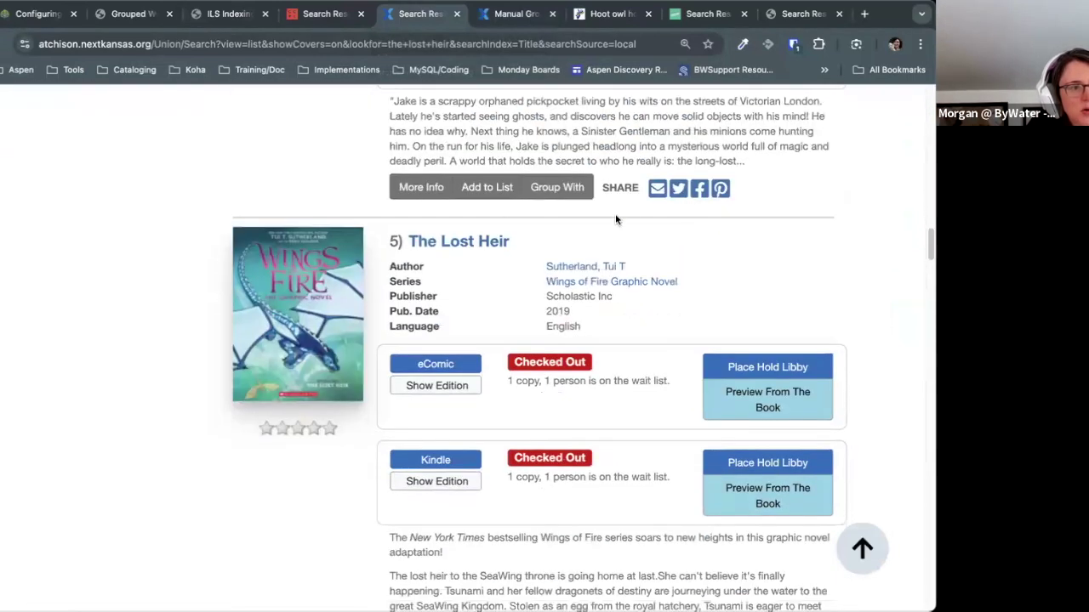
left_click(474, 244, "super")
left_click(529, 14)
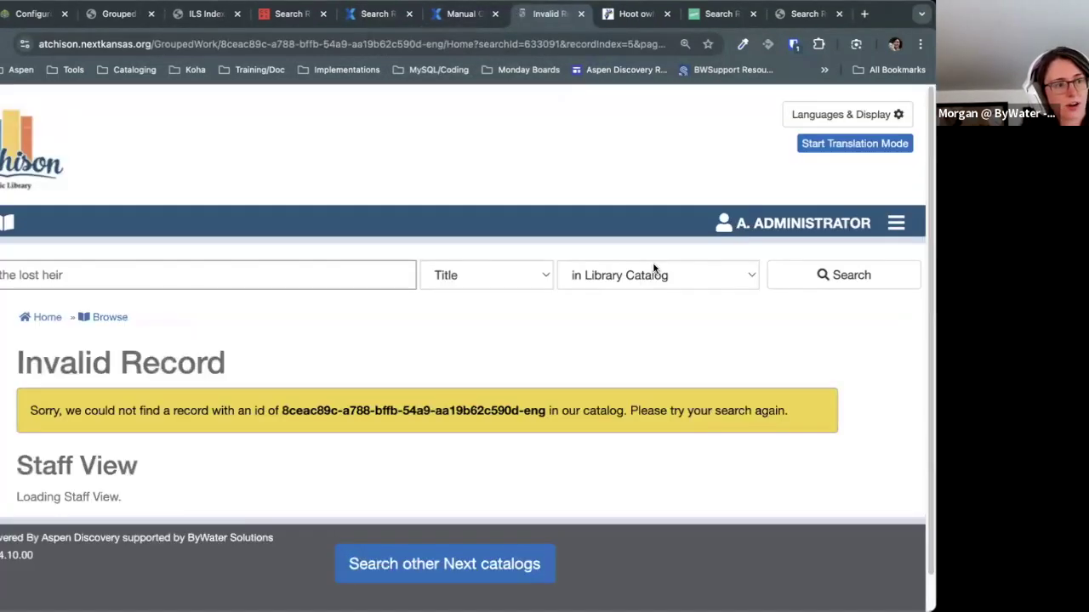
Step: Rerun the title search for "the lost heir" from the results tab and find the Wings of Fire graphic novel in the refreshed results
left_click(374, 14)
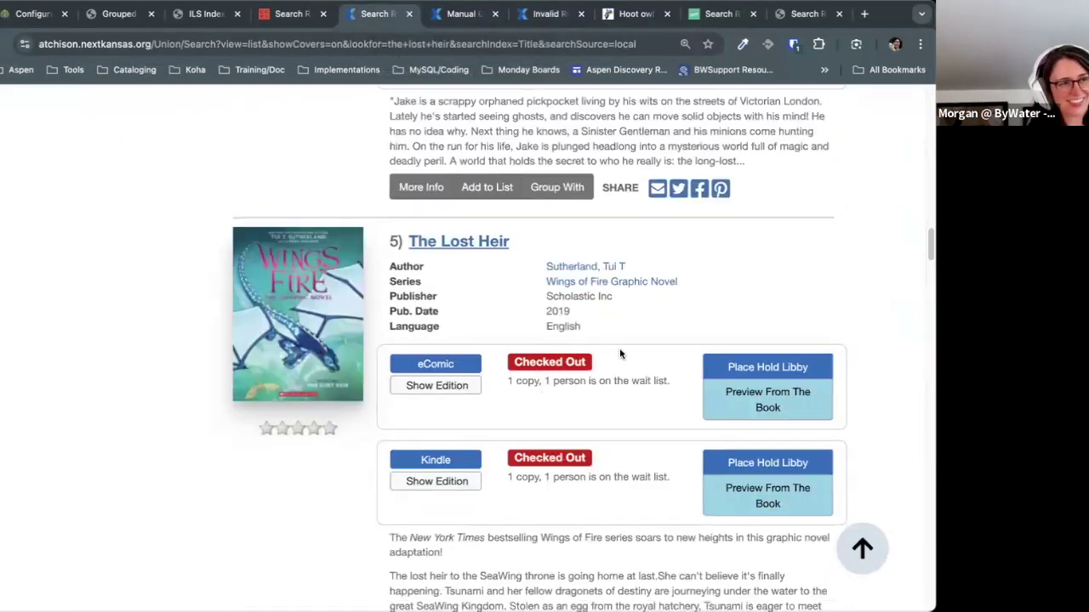
scroll(619, 348, "up", 10)
left_click(804, 279)
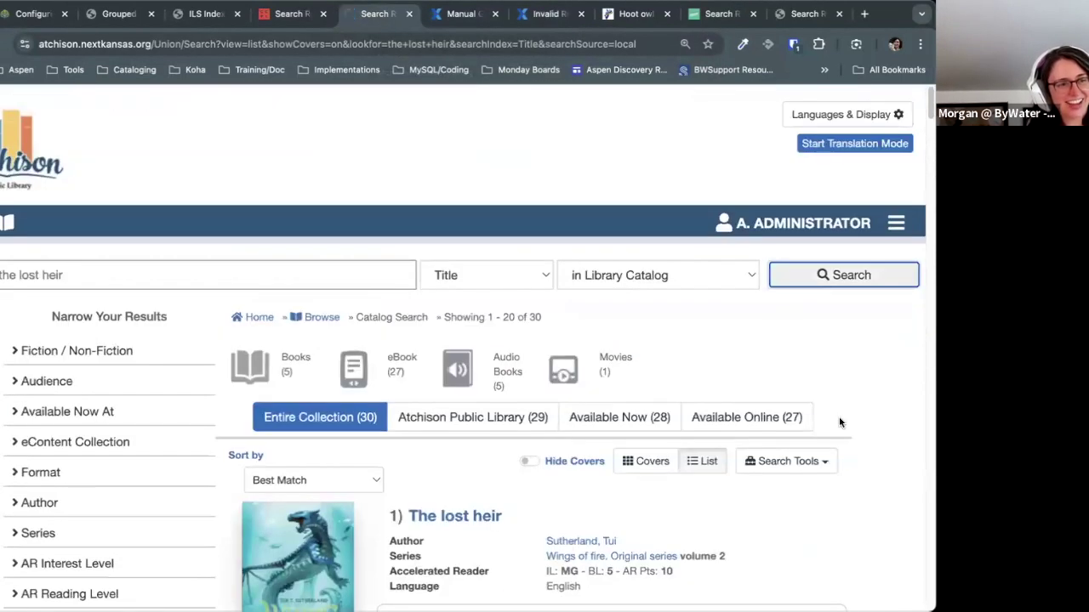
scroll(838, 422, "down", 15)
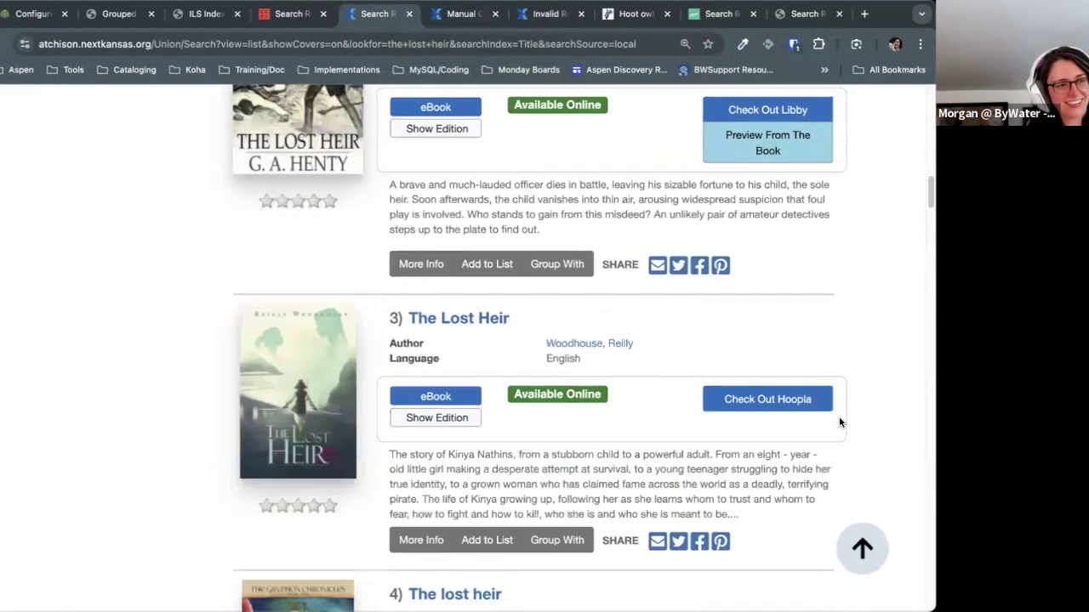
scroll(839, 423, "down", 15)
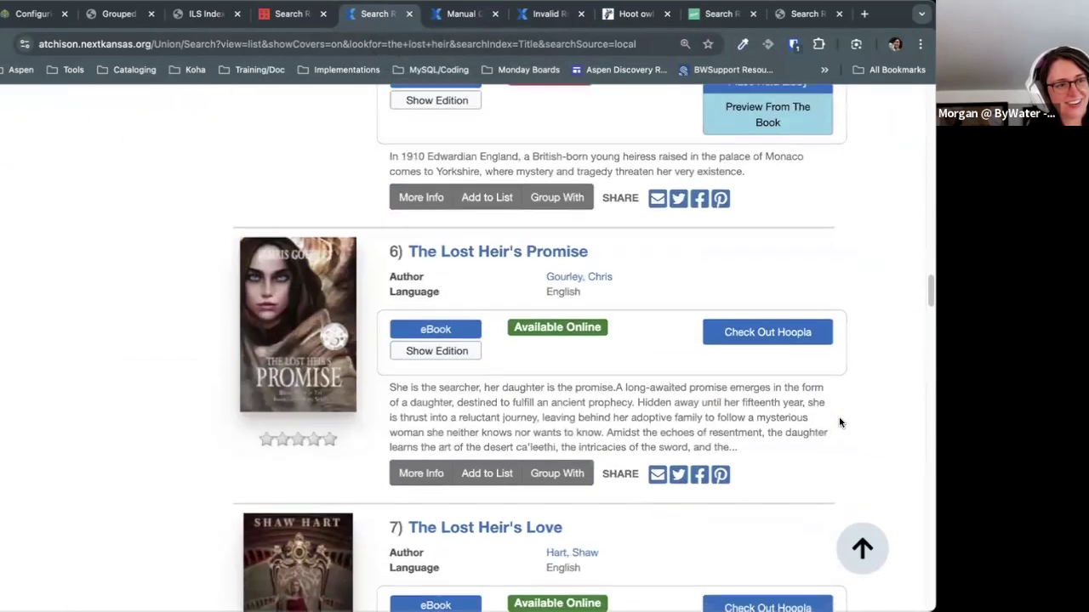
scroll(838, 423, "down", 15)
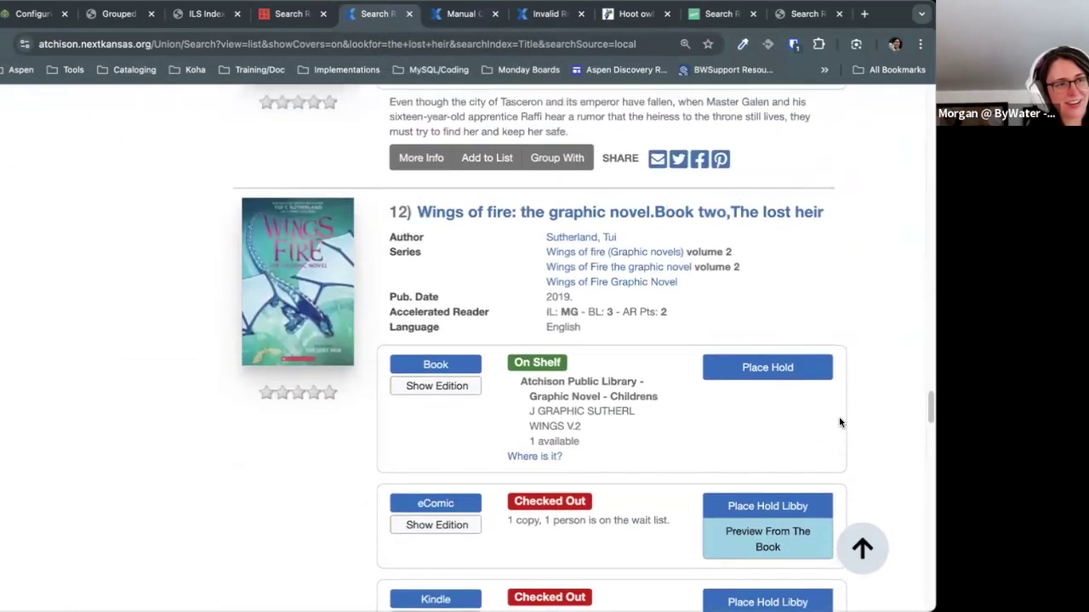
scroll(838, 416, "down", 3)
scroll(839, 416, "up", 4)
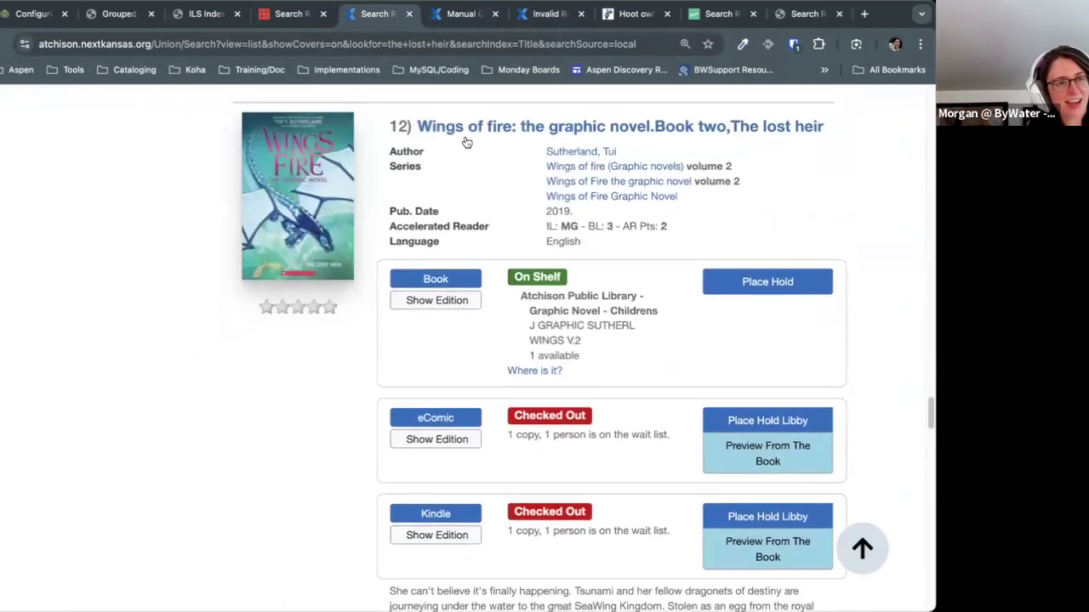
Step: Examine result 12, highlighting its title and its "Graphic Novel - Childrens" shelf location
left_click_drag(835, 133, 416, 127)
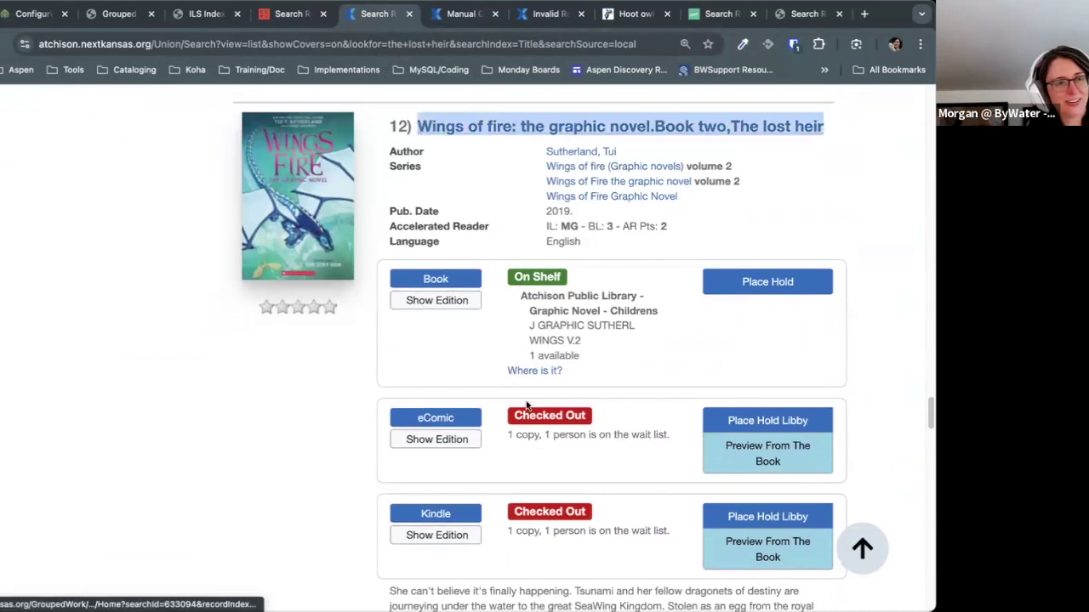
double_click(634, 311)
left_click_drag(525, 309, 526, 311)
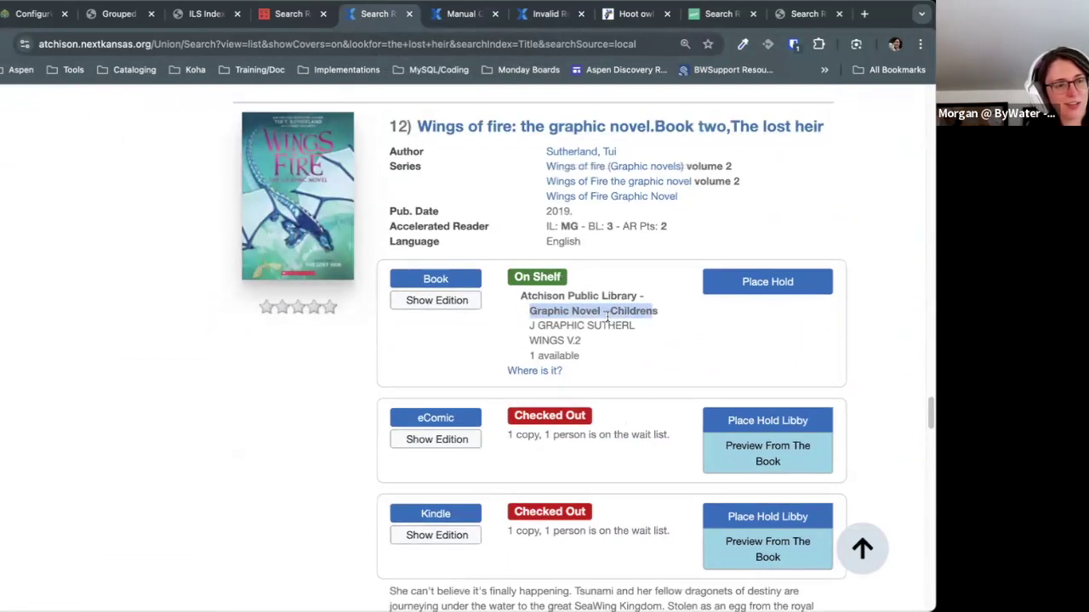
left_click(442, 393)
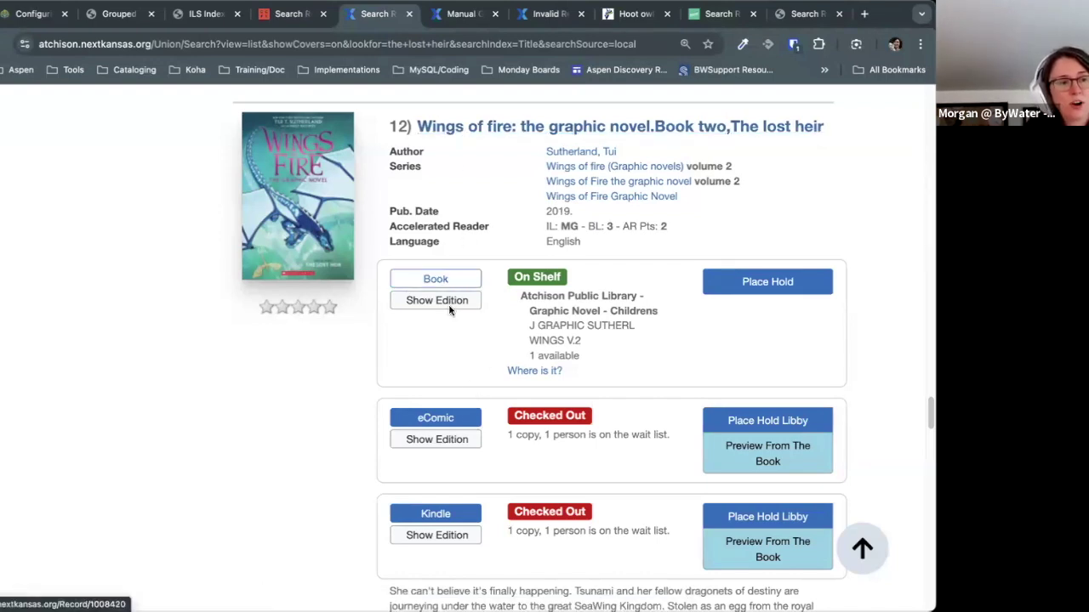
Step: Show the eComic edition of result 12, open its Libby record and expand the record's Staff View
left_click(451, 440)
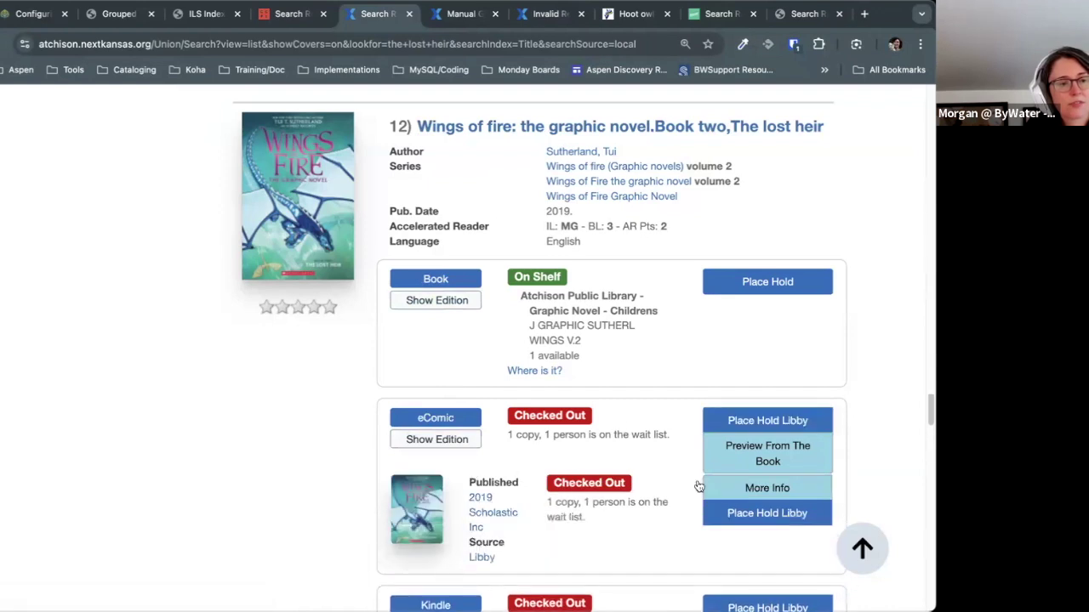
left_click(503, 517)
scroll(500, 515, "down", 10)
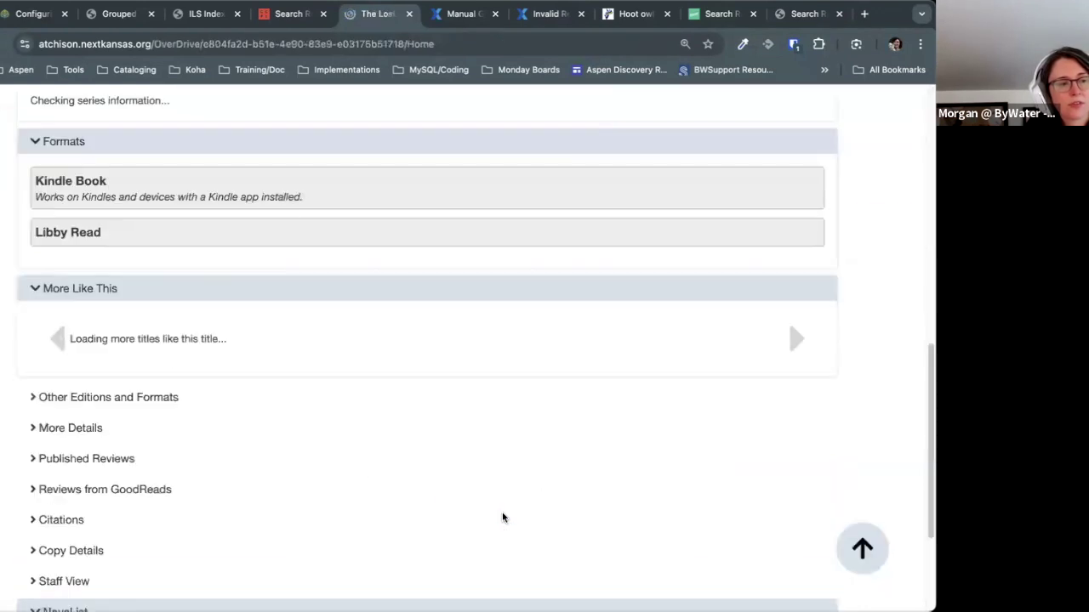
scroll(487, 512, "down", 10)
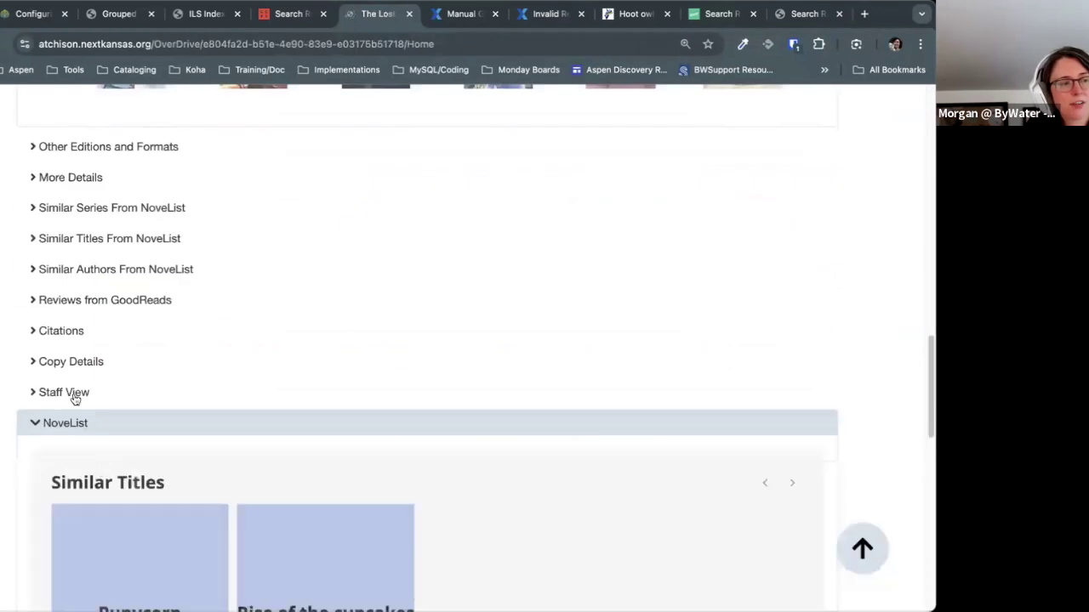
left_click(74, 393)
scroll(444, 425, "down", 4)
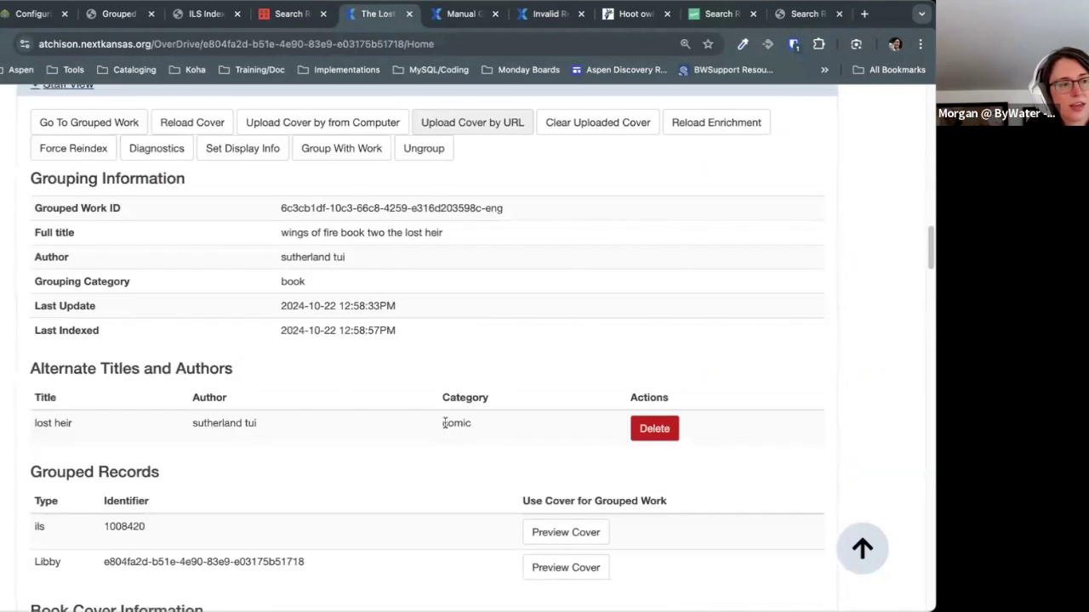
Step: Examine the record's Grouping Information and its Alternate Titles and Authors, then return to the page heading and search text
left_click_drag(311, 283, 38, 178)
left_click(255, 400)
left_click_drag(32, 363, 656, 438)
left_click_drag(83, 420, 505, 426)
left_click(293, 432)
left_click_drag(293, 432, 476, 374)
left_click(489, 422)
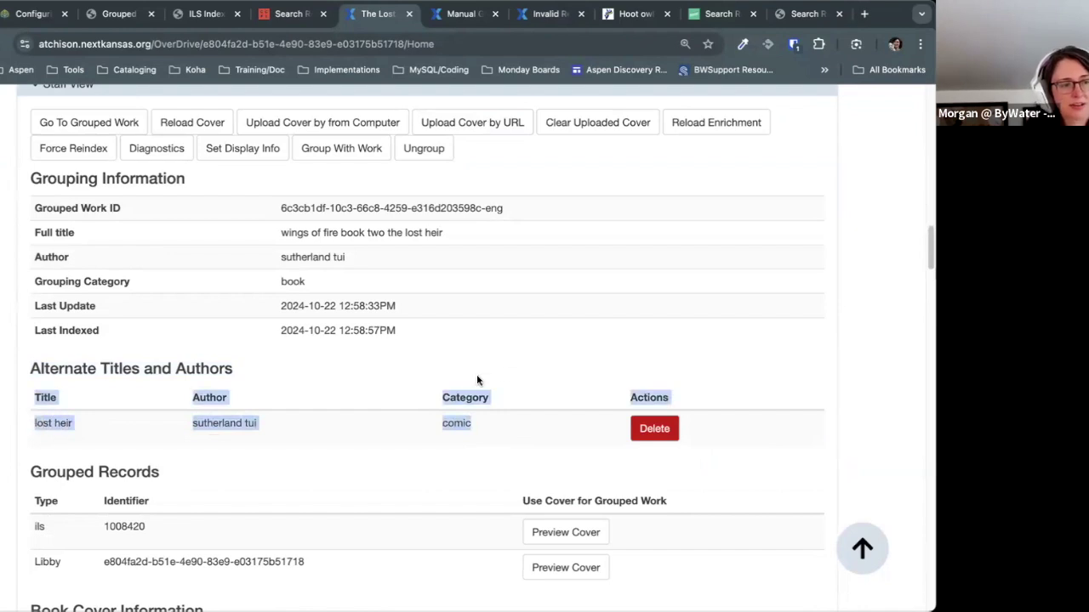
left_click(540, 310)
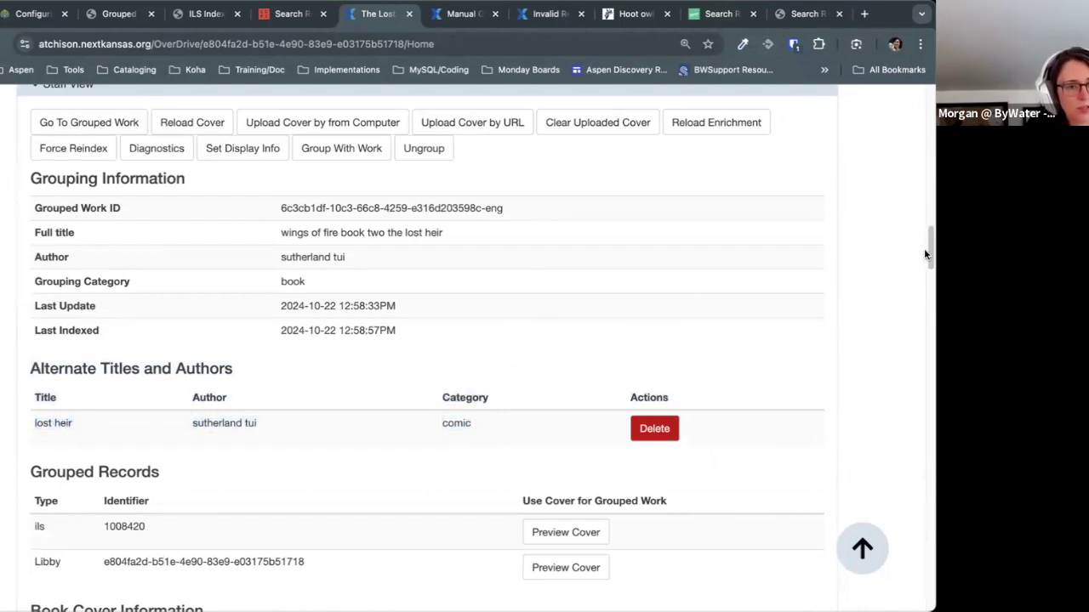
scroll(926, 246, "up", 1)
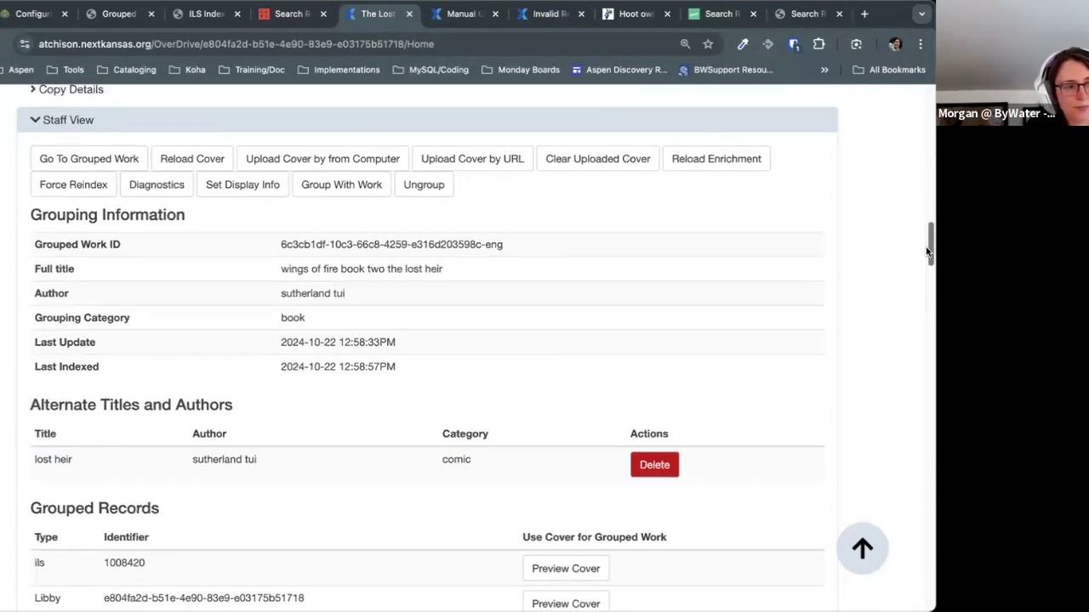
scroll(925, 247, "up", 20)
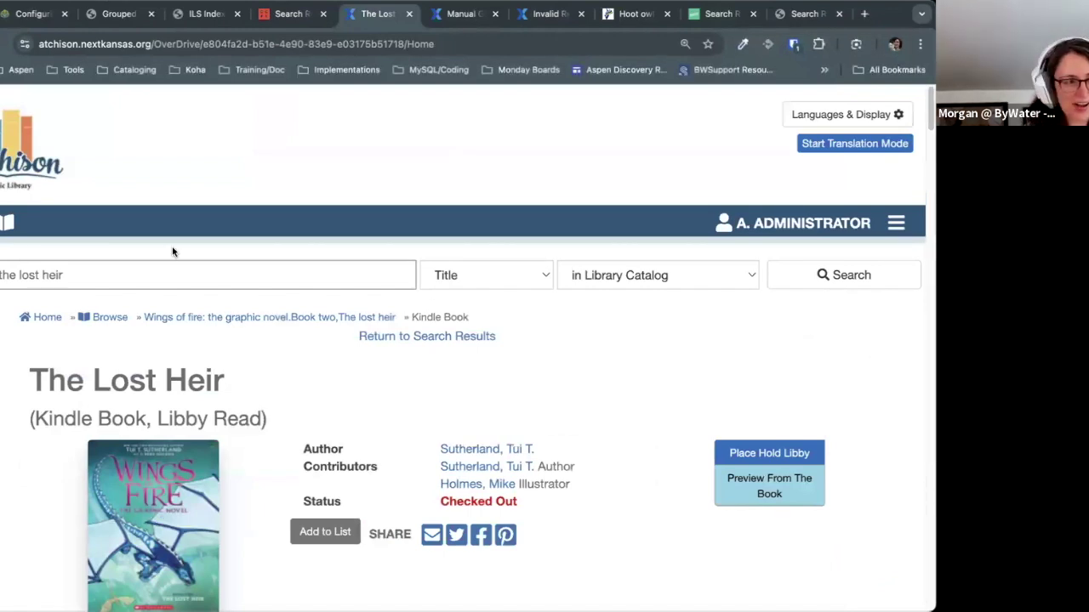
triple_click(284, 275)
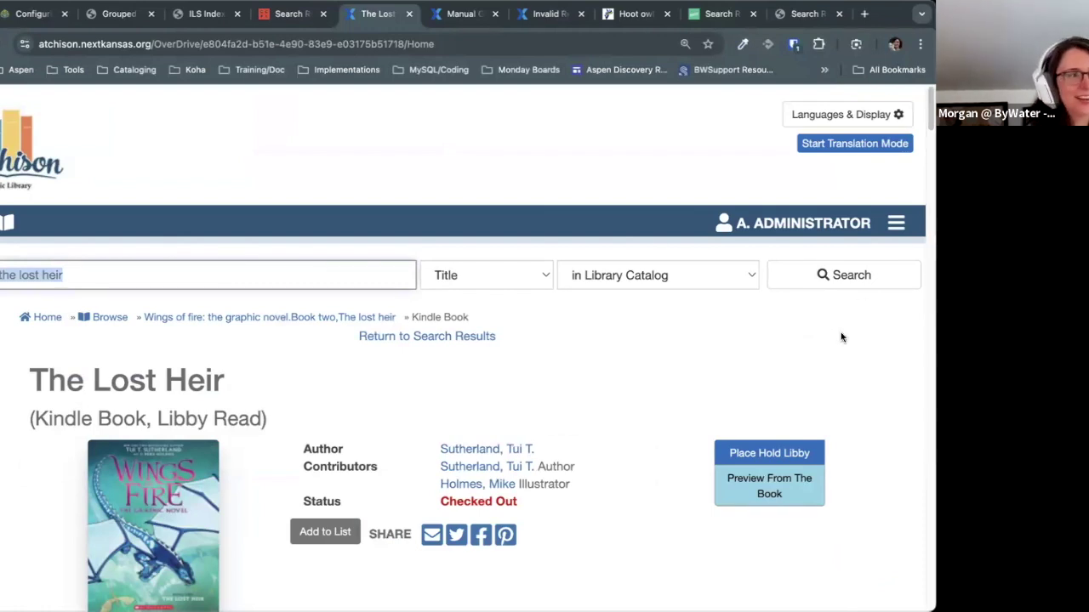
Step: Switch to the Aspen Academy "configure" help page and review its Permissions and Documentation sections
left_click(24, 15)
scroll(494, 284, "down", 5)
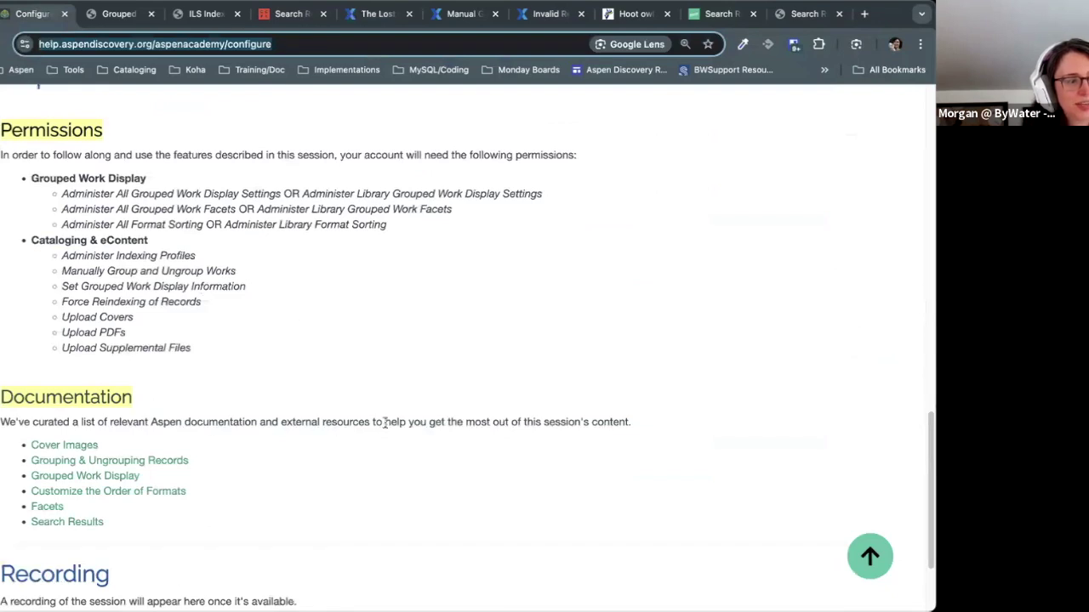
scroll(381, 422, "down", 2)
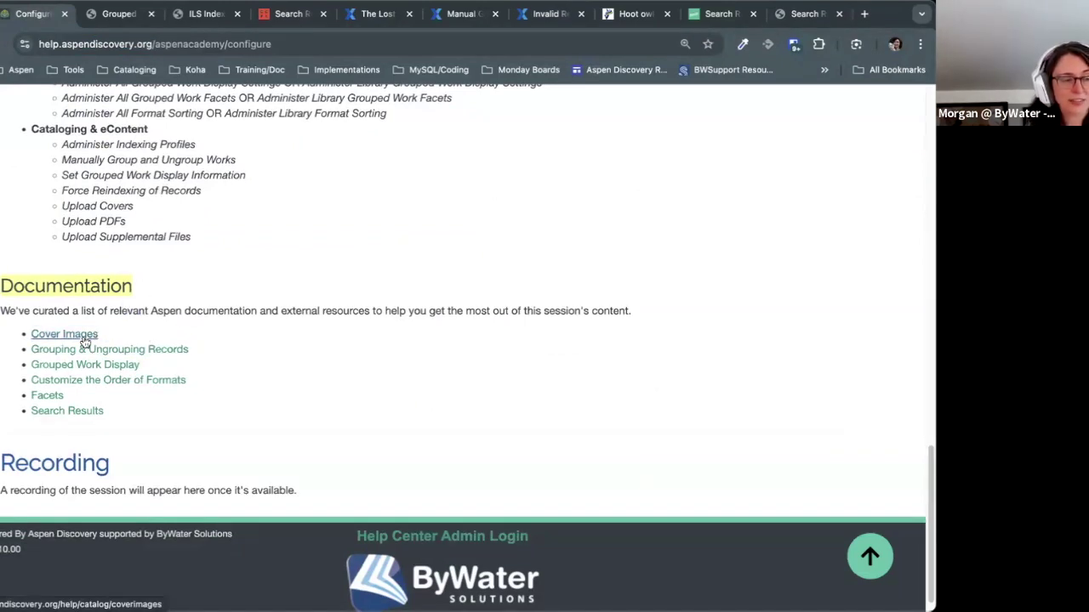
scroll(781, 372, "up", 2)
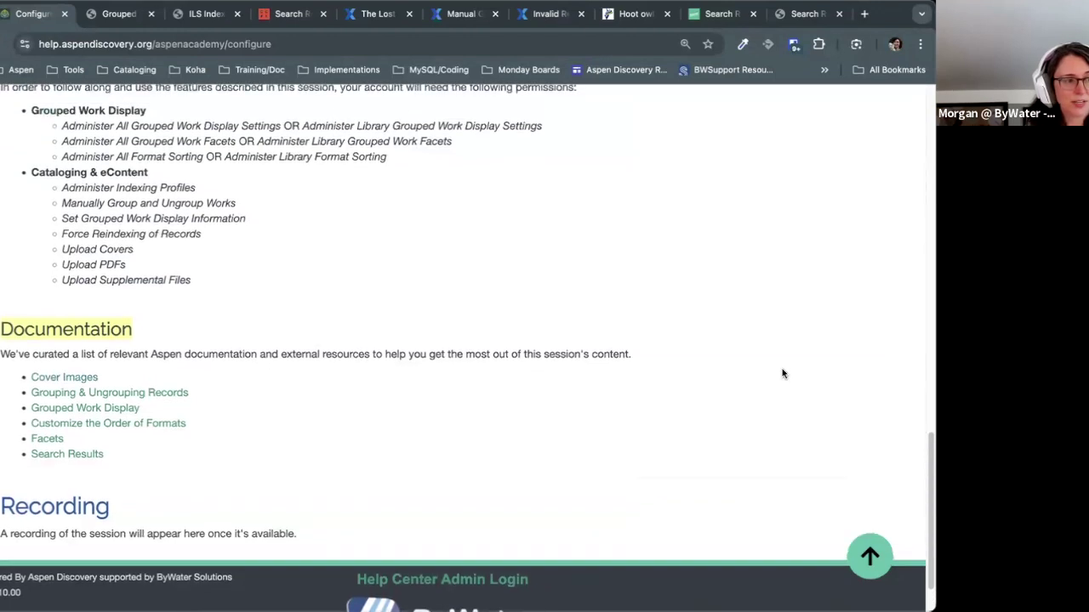
scroll(782, 373, "up", 3)
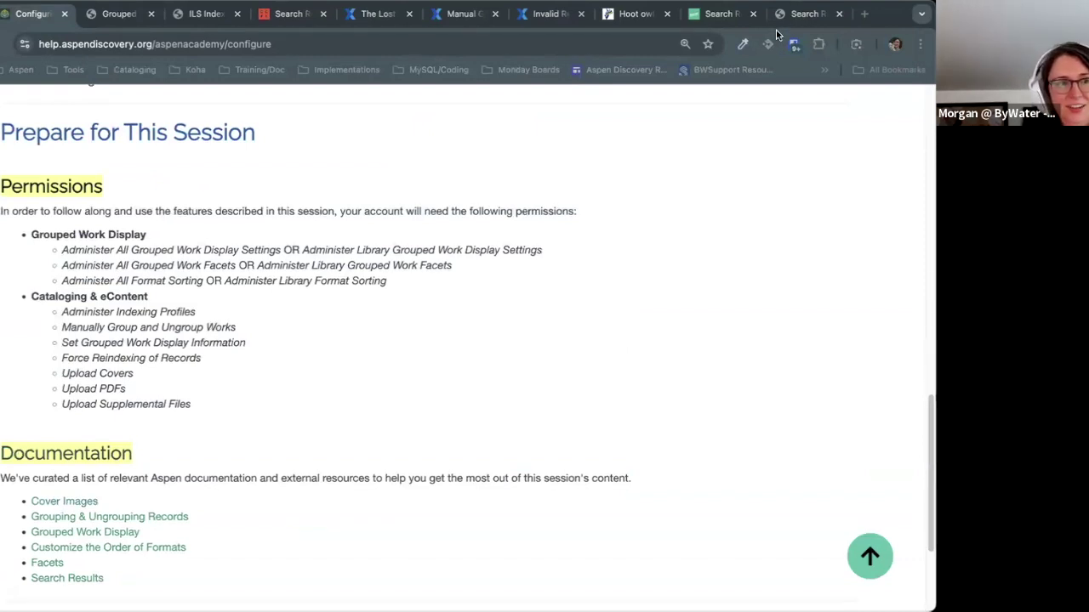
scroll(804, 301, "down", 5)
scroll(817, 297, "up", 3)
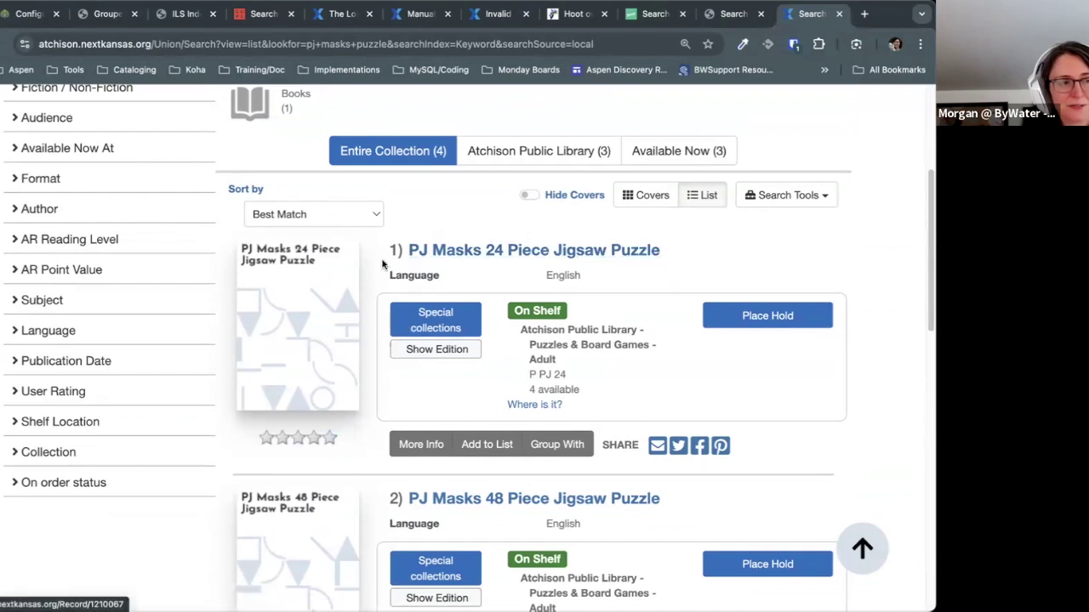
Step: Open the Special collections record of PJ Masks 24 Piece Jigsaw Puzzle and expand its Staff View
left_click(436, 320)
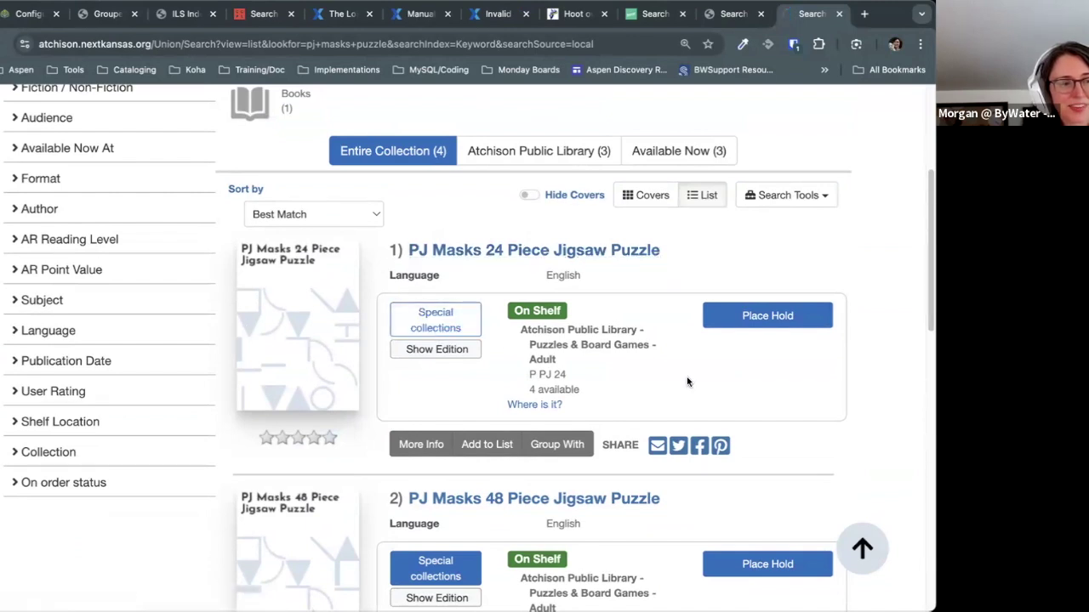
scroll(685, 381, "down", 10)
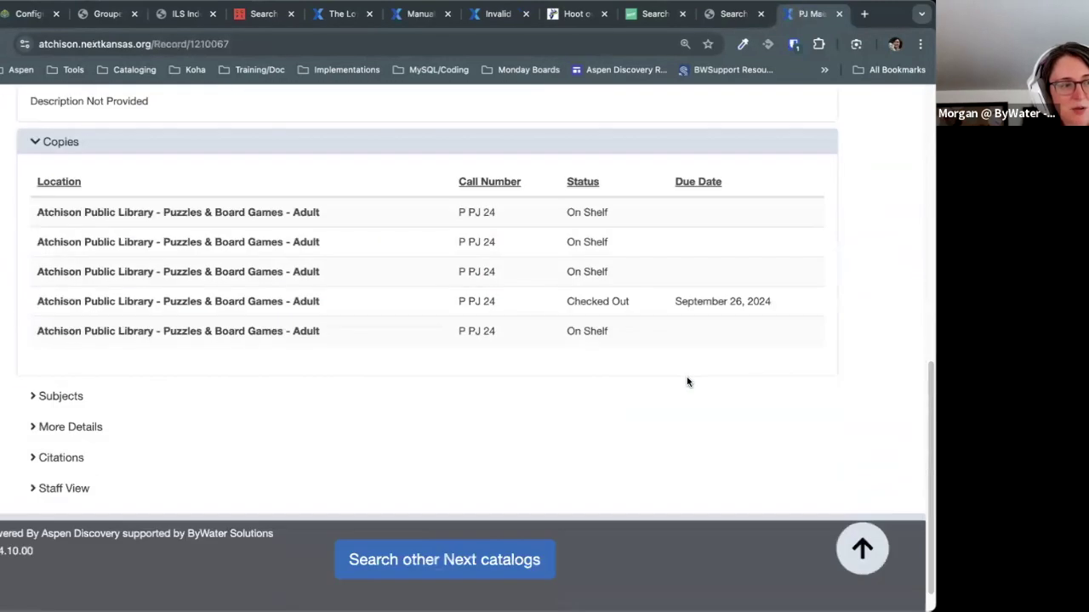
left_click(64, 489)
scroll(354, 442, "down", 3)
Step: Open the puzzle record's cover upload by URL and review its apply options, keeping Also Apply to Grouped Work
left_click(466, 305)
left_click(316, 260)
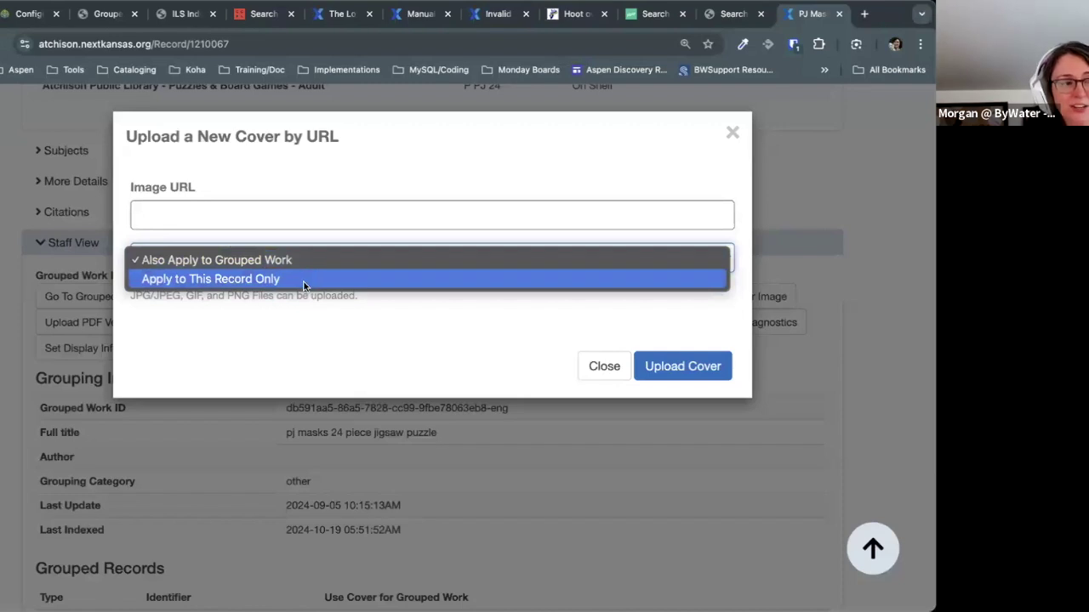
key("Escape")
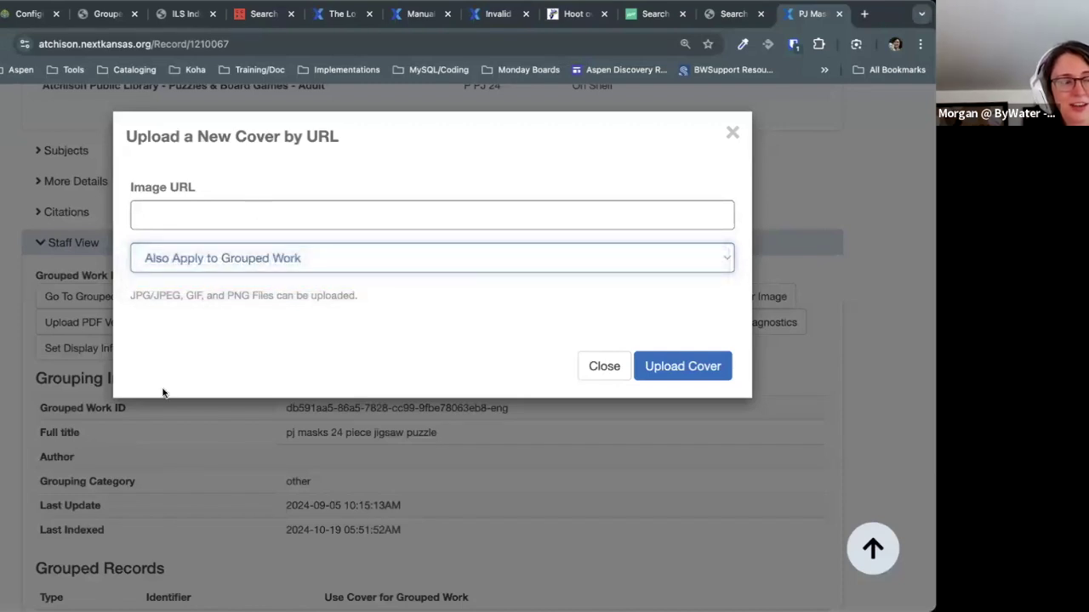
key("shift+Tab")
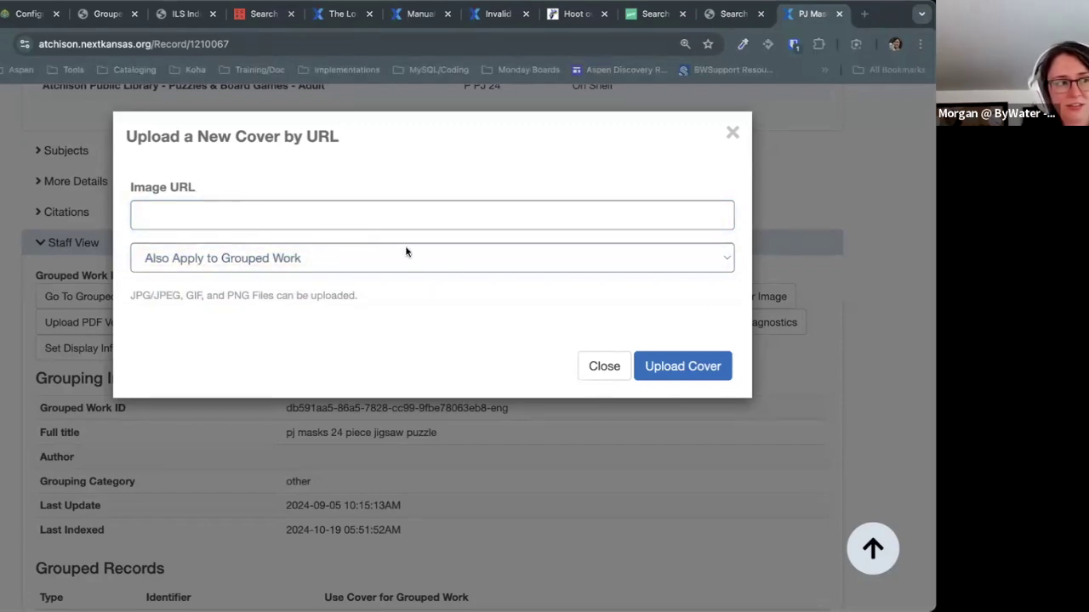
left_click(363, 216)
key("super+v")
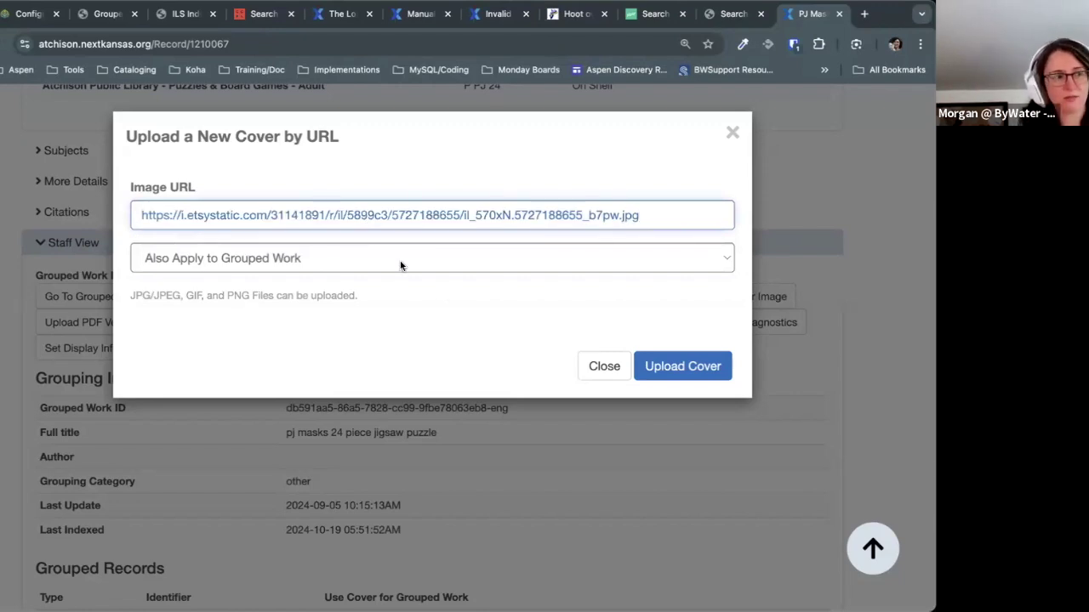
left_click(682, 374)
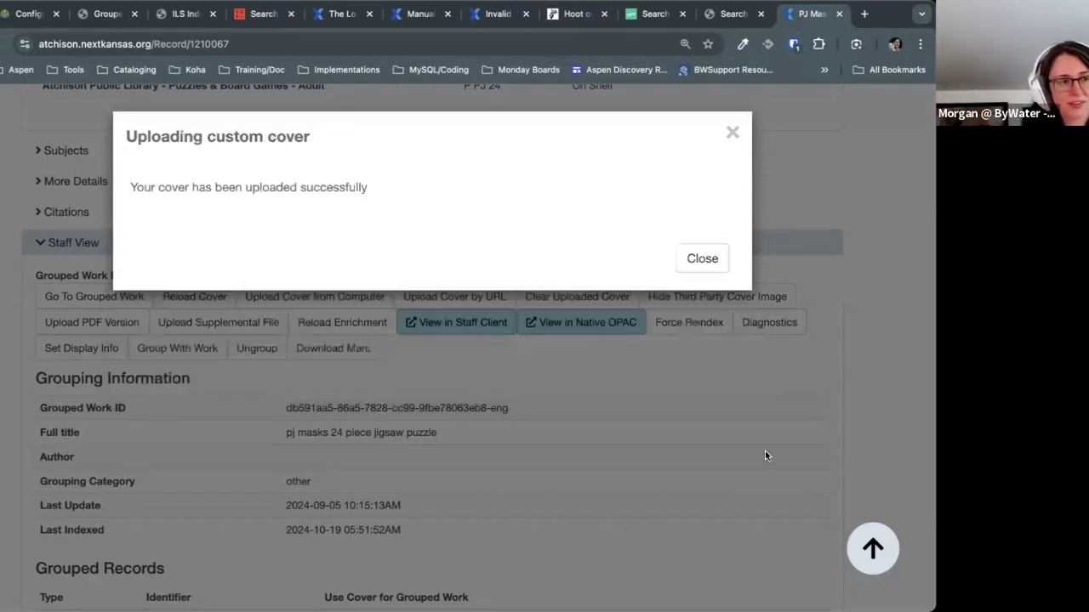
left_click(702, 259)
Step: Examine the puzzle record's title, Special collections format label and cover image
scroll(716, 321, "up", 10)
scroll(716, 320, "down", 3)
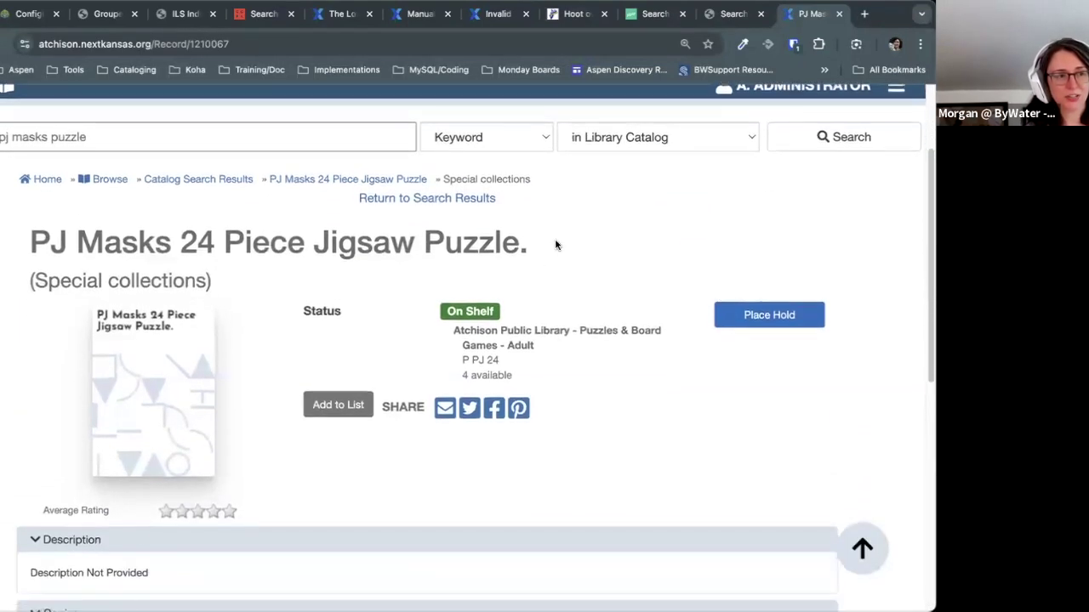
left_click_drag(538, 239, 30, 232)
left_click(31, 231)
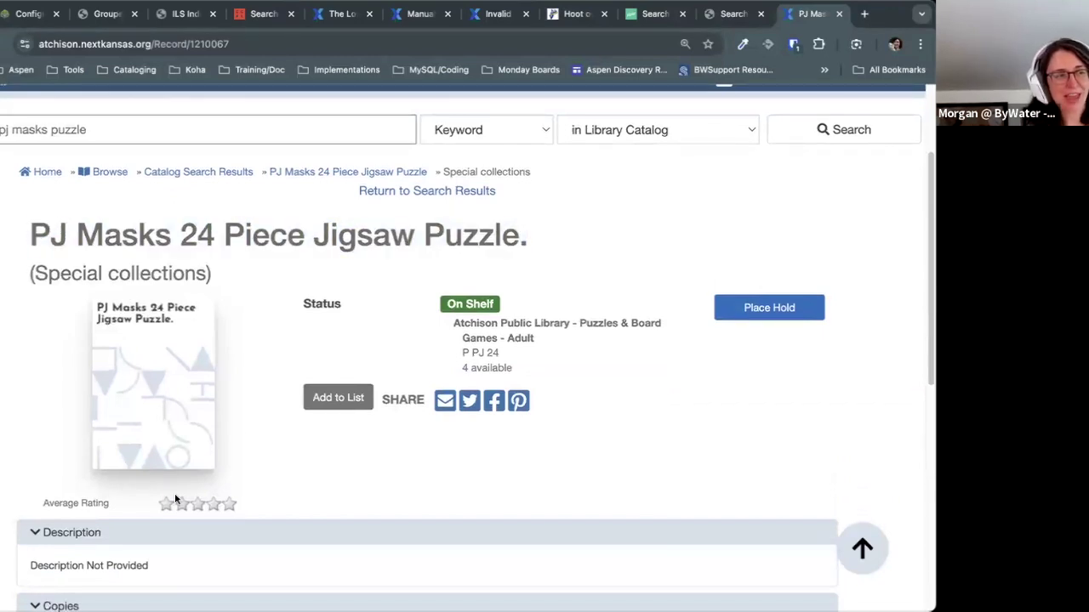
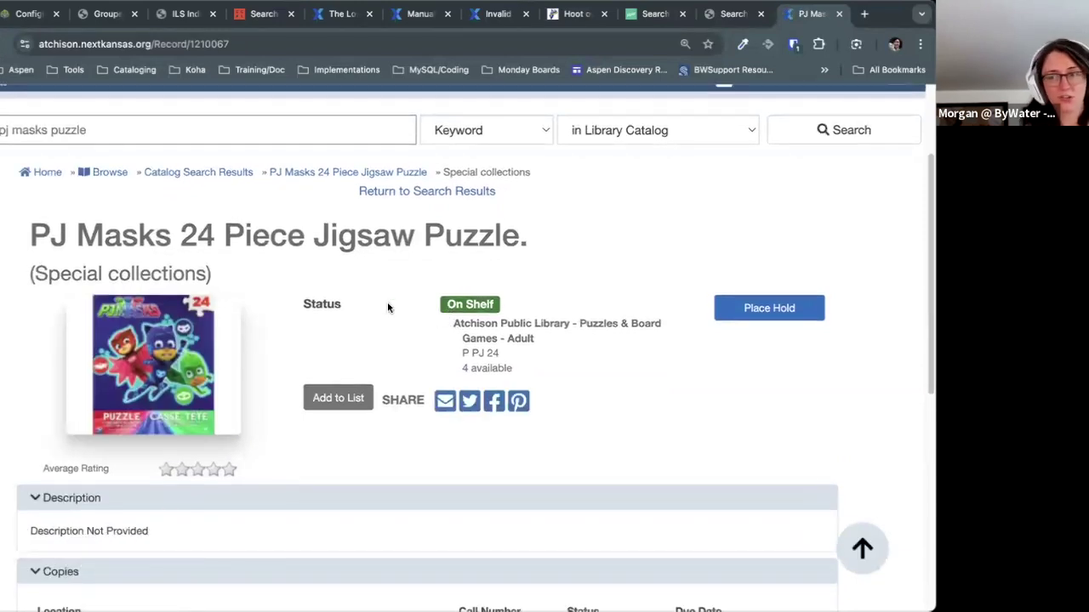
left_click_drag(217, 279, 14, 271)
left_click(369, 327)
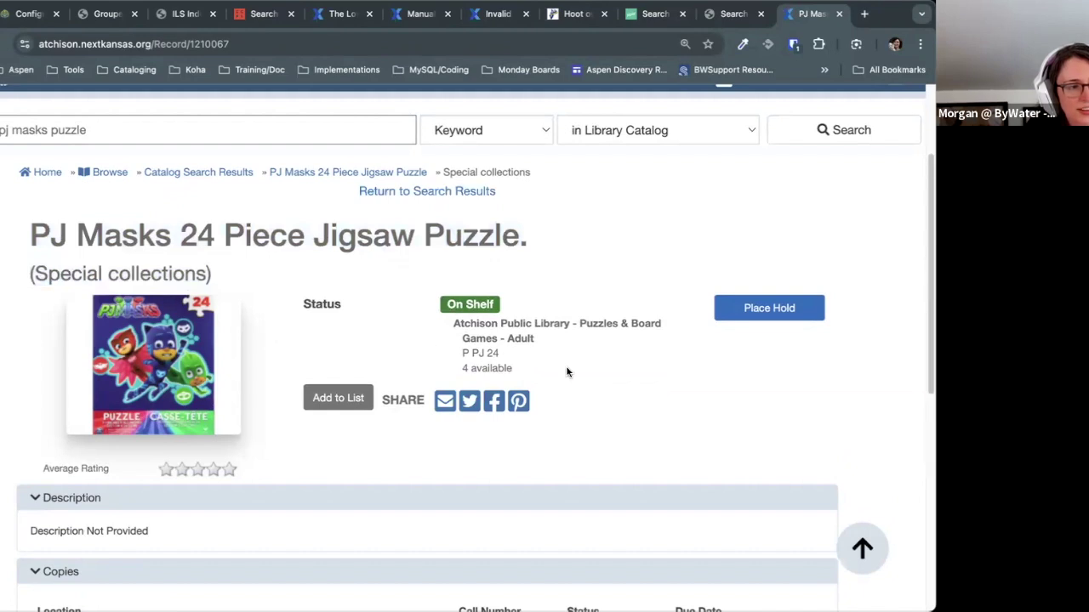
scroll(569, 369, "up", 1)
left_click_drag(218, 279, 26, 274)
left_click(355, 231)
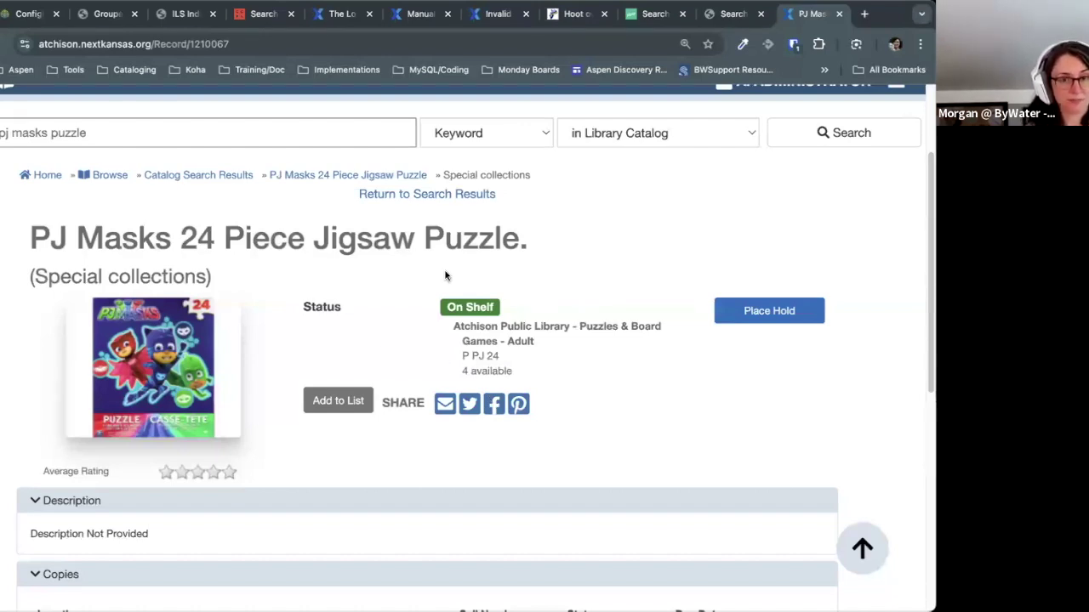
Step: Expand the puzzle record's Staff View, clear its uploaded cover and dismiss the confirmation
scroll(583, 362, "down", 5)
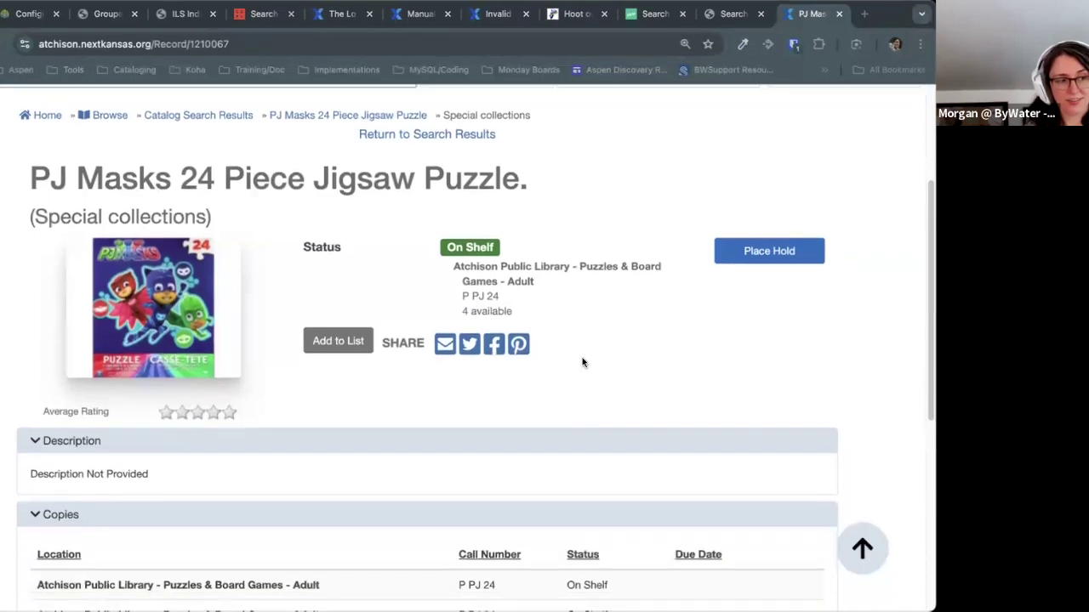
left_click(46, 528)
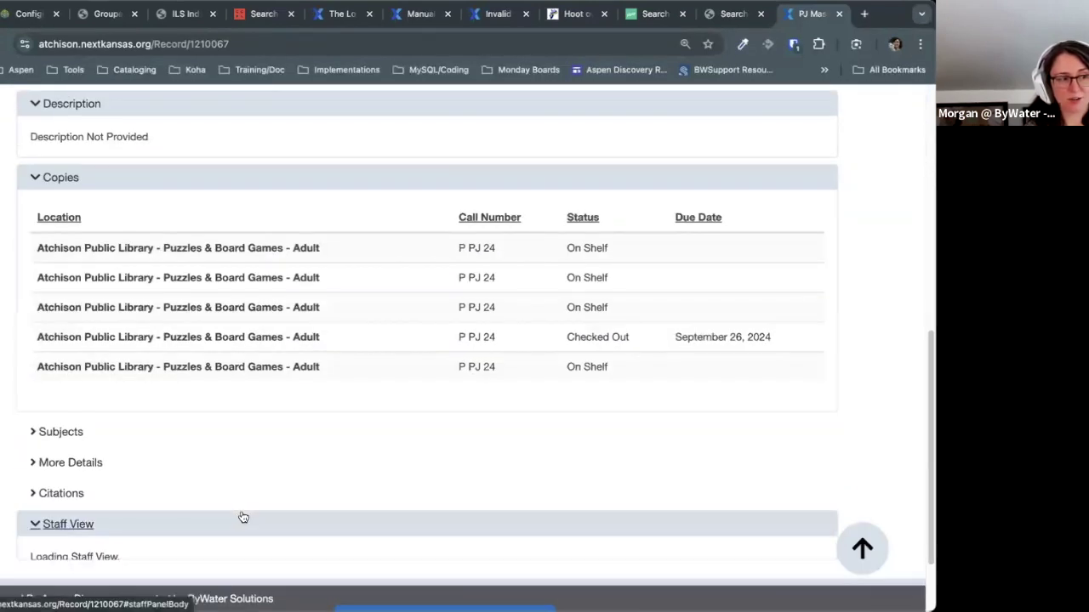
scroll(240, 516, "down", 1)
scroll(315, 467, "down", 1)
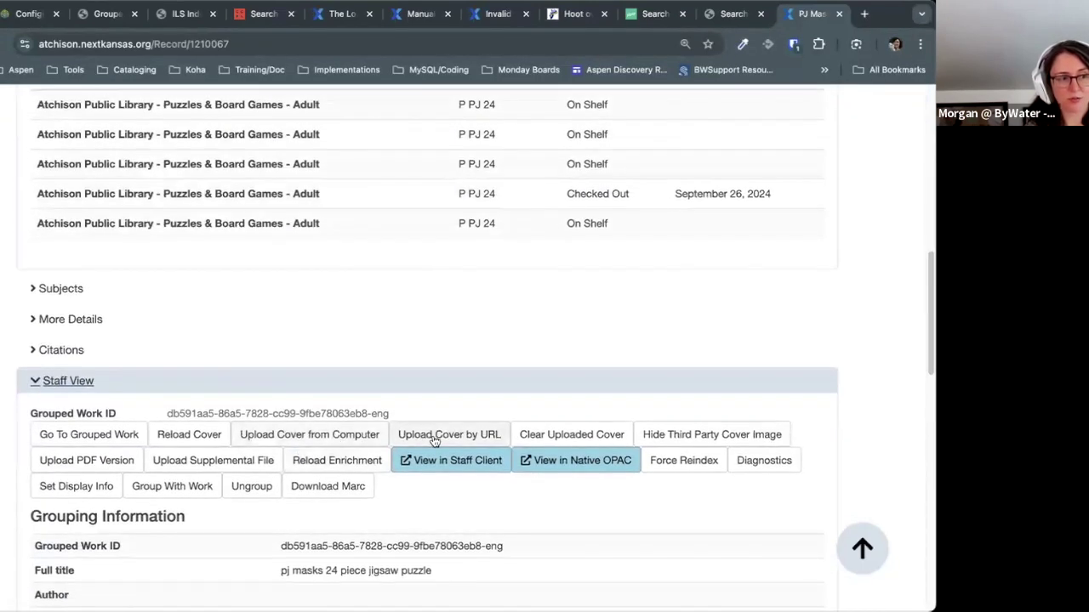
left_click(538, 439)
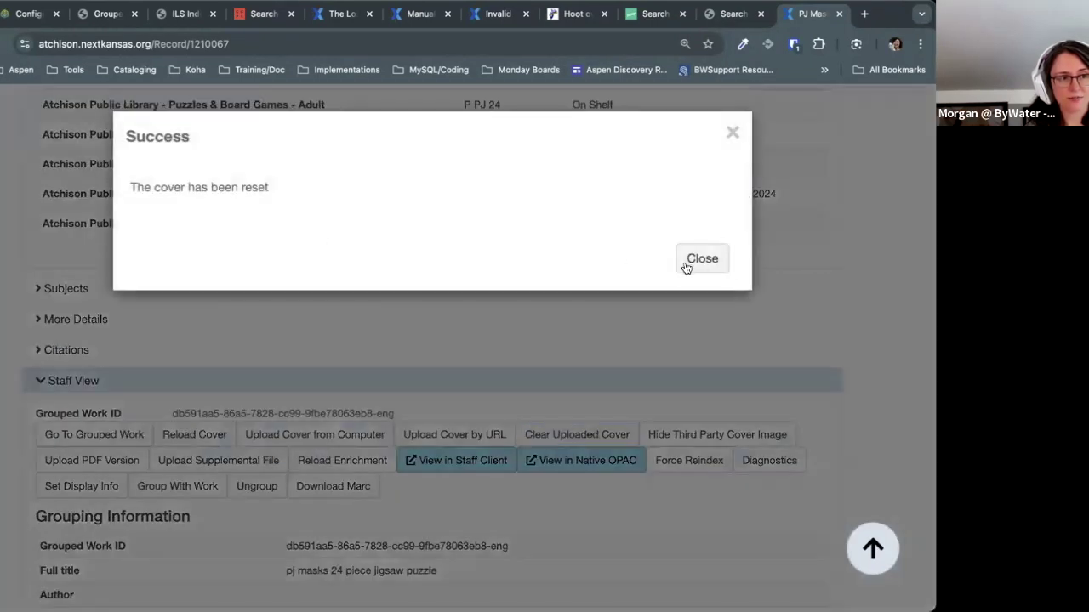
left_click(691, 259)
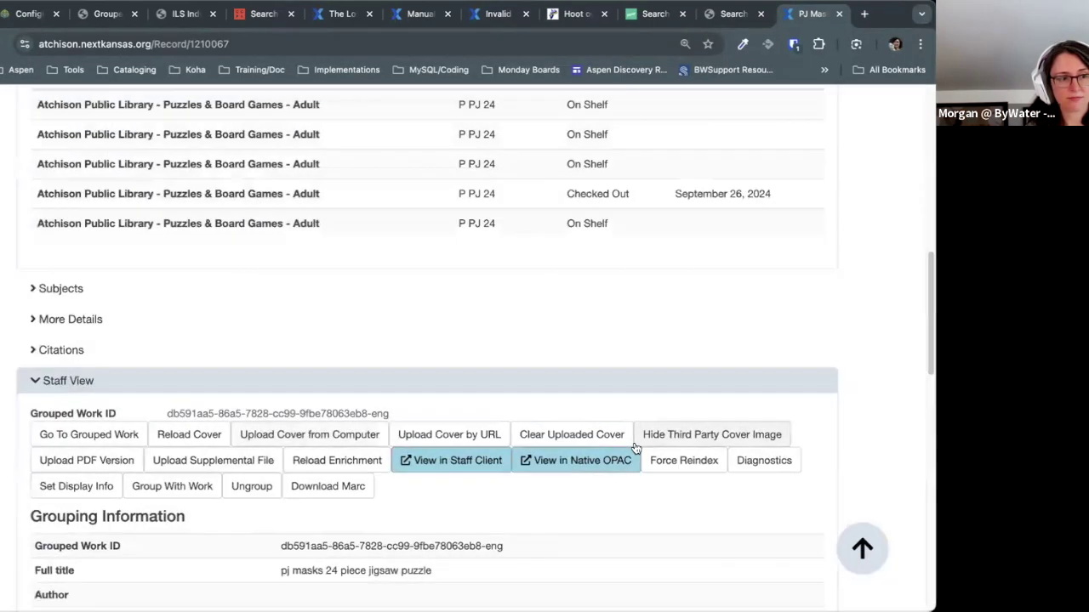